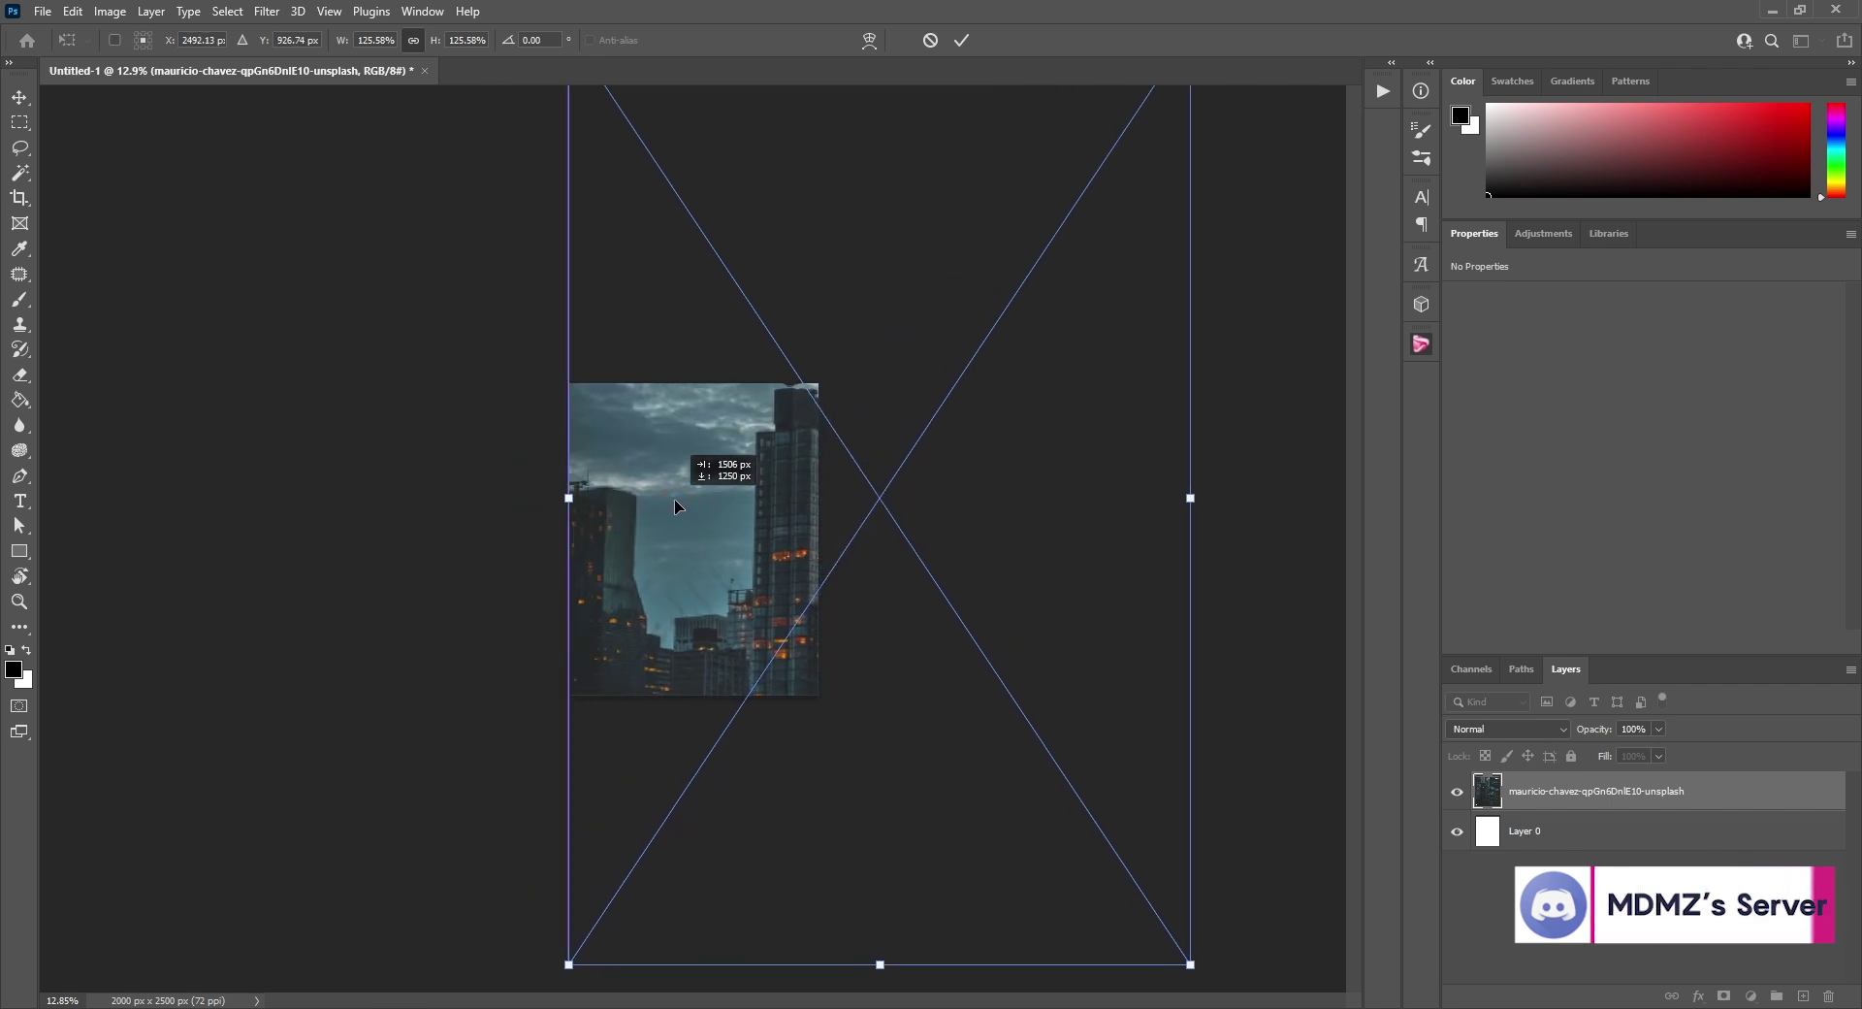
# Enlarge the city photo to fill the whole canvas, rotate it about -3.5°, position it over the buildings and apply the transform.
pyautogui.moveTo(1095, 878); pyautogui.dragTo(1168, 953)
pyautogui.moveTo(1126, 846); pyautogui.dragTo(1126, 794)
pyautogui.moveTo(1172, 927); pyautogui.dragTo(1194, 900)
pyautogui.moveTo(1173, 892); pyautogui.dragTo(1210, 941)
pyautogui.moveTo(1164, 873); pyautogui.dragTo(1149, 819)
pyautogui.click(961, 40)
pyautogui.scroll(9, 1139, 881)
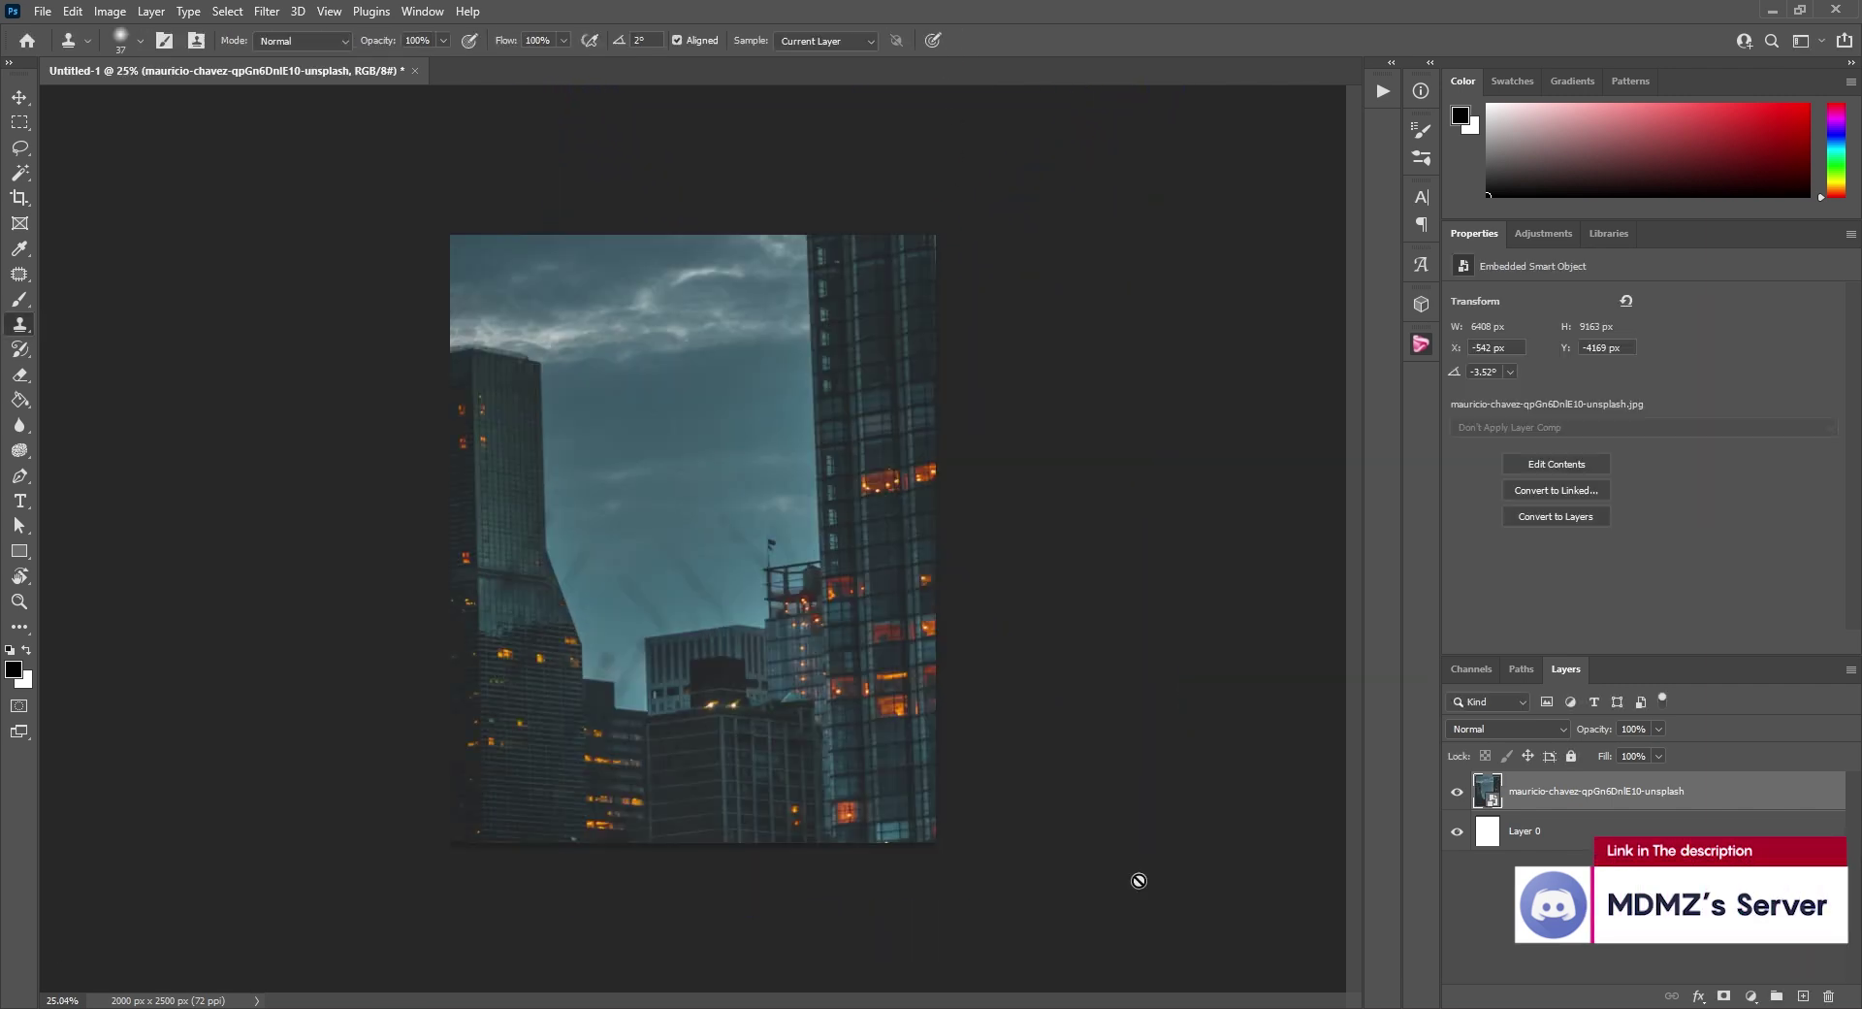
# Rename the city photo's layer to City.
pyautogui.doubleClick(1543, 792)
pyautogui.write('Cit')
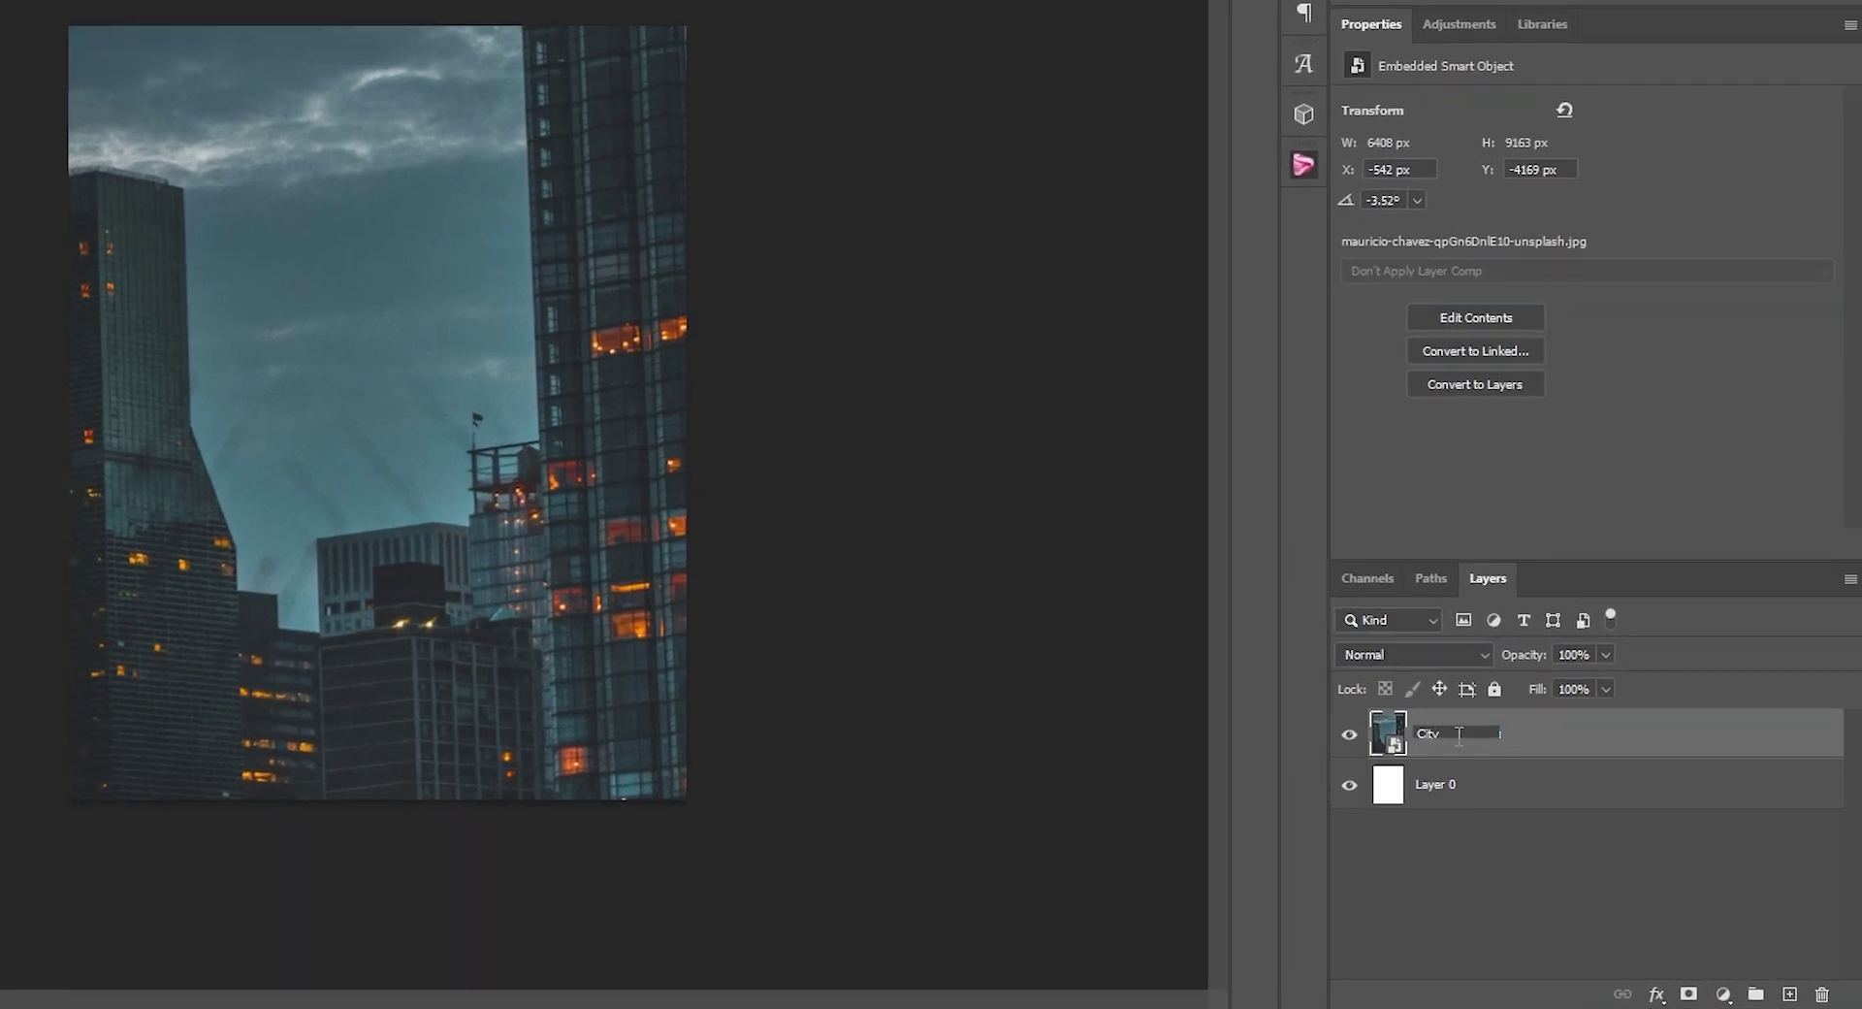
pyautogui.press('Return')
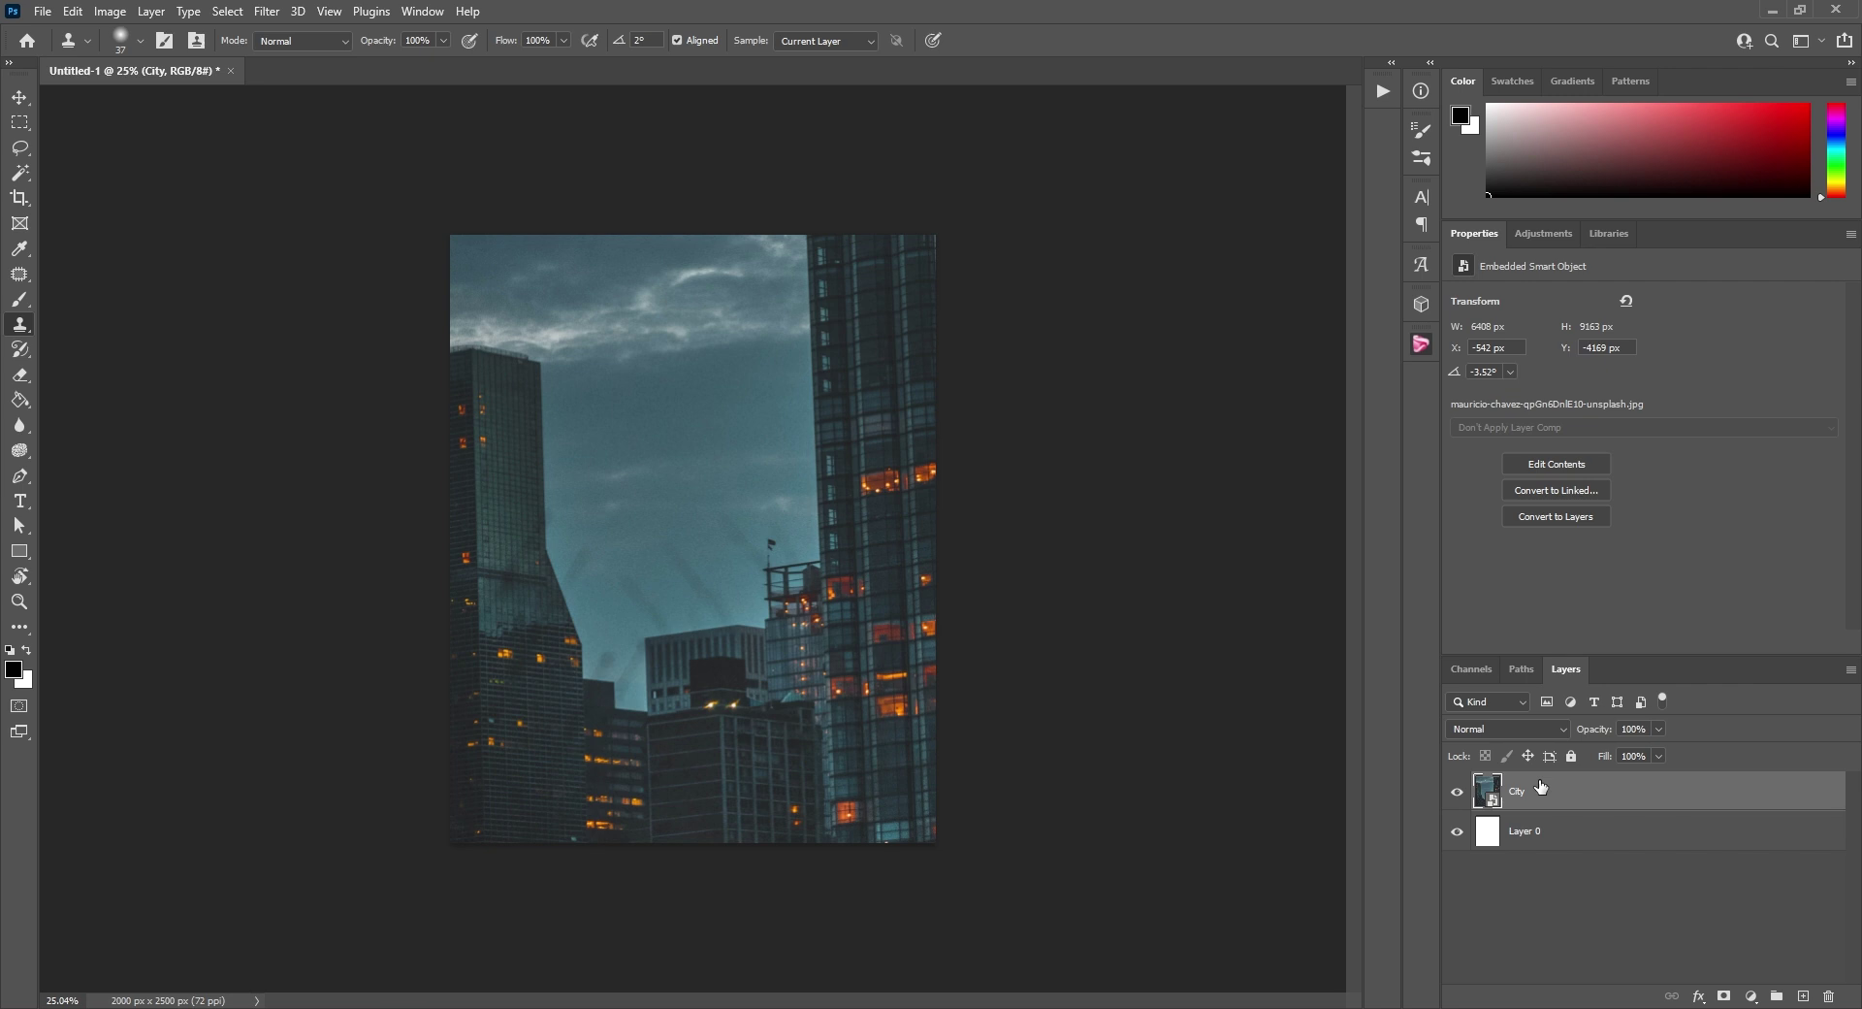
# Add a Curves adjustment layer above City and slightly lower the curve of the Blue channel.
pyautogui.click(1539, 237)
pyautogui.click(1539, 275)
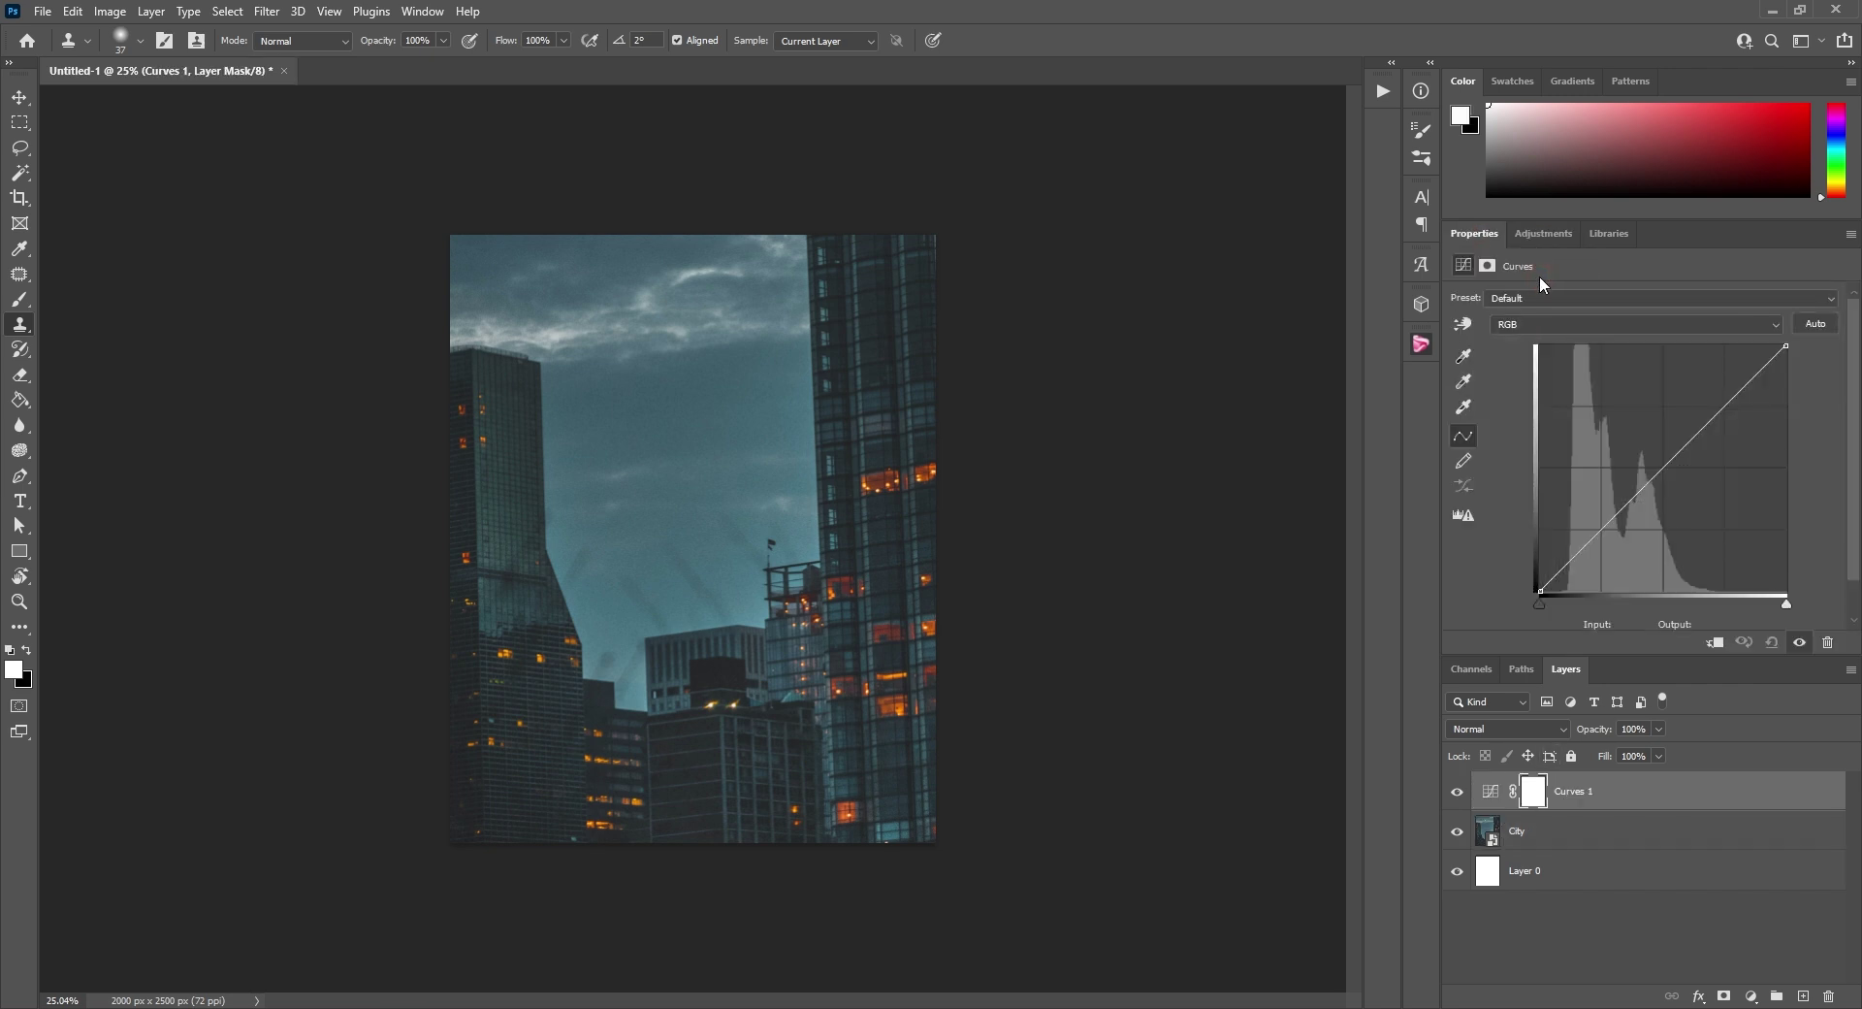
pyautogui.click(1550, 326)
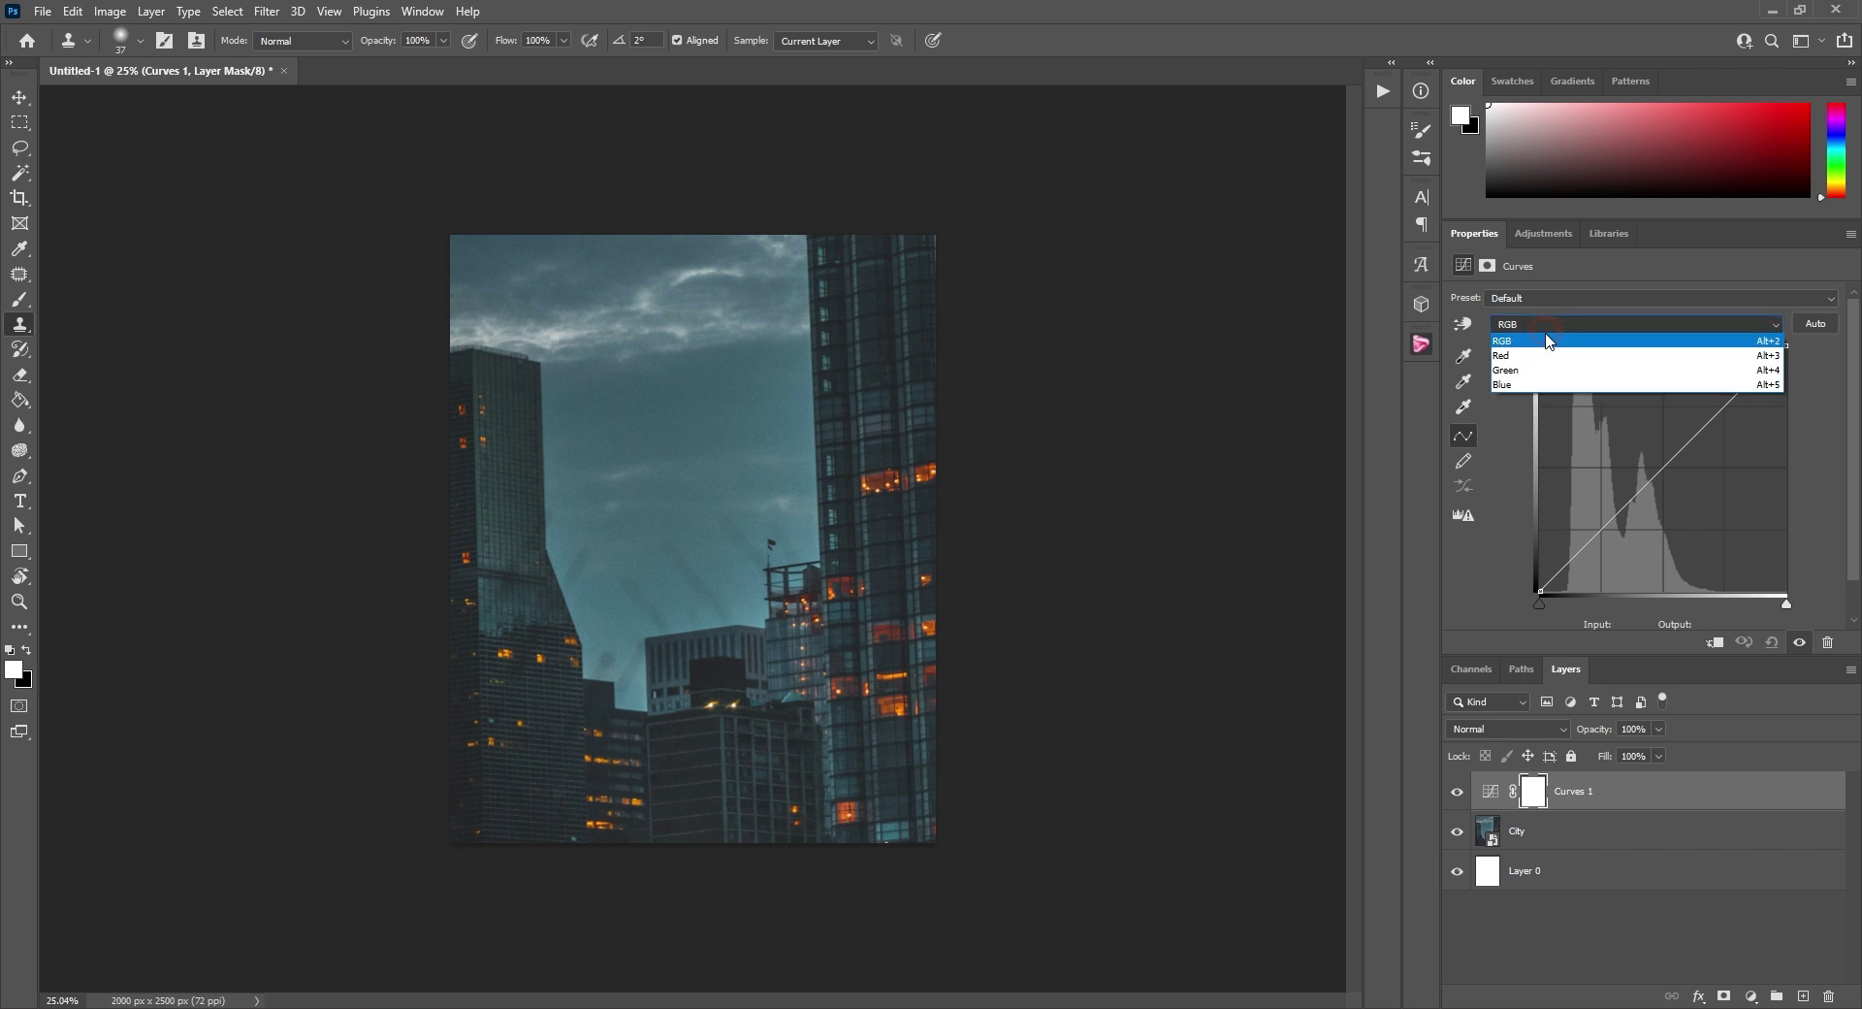
pyautogui.click(1511, 372)
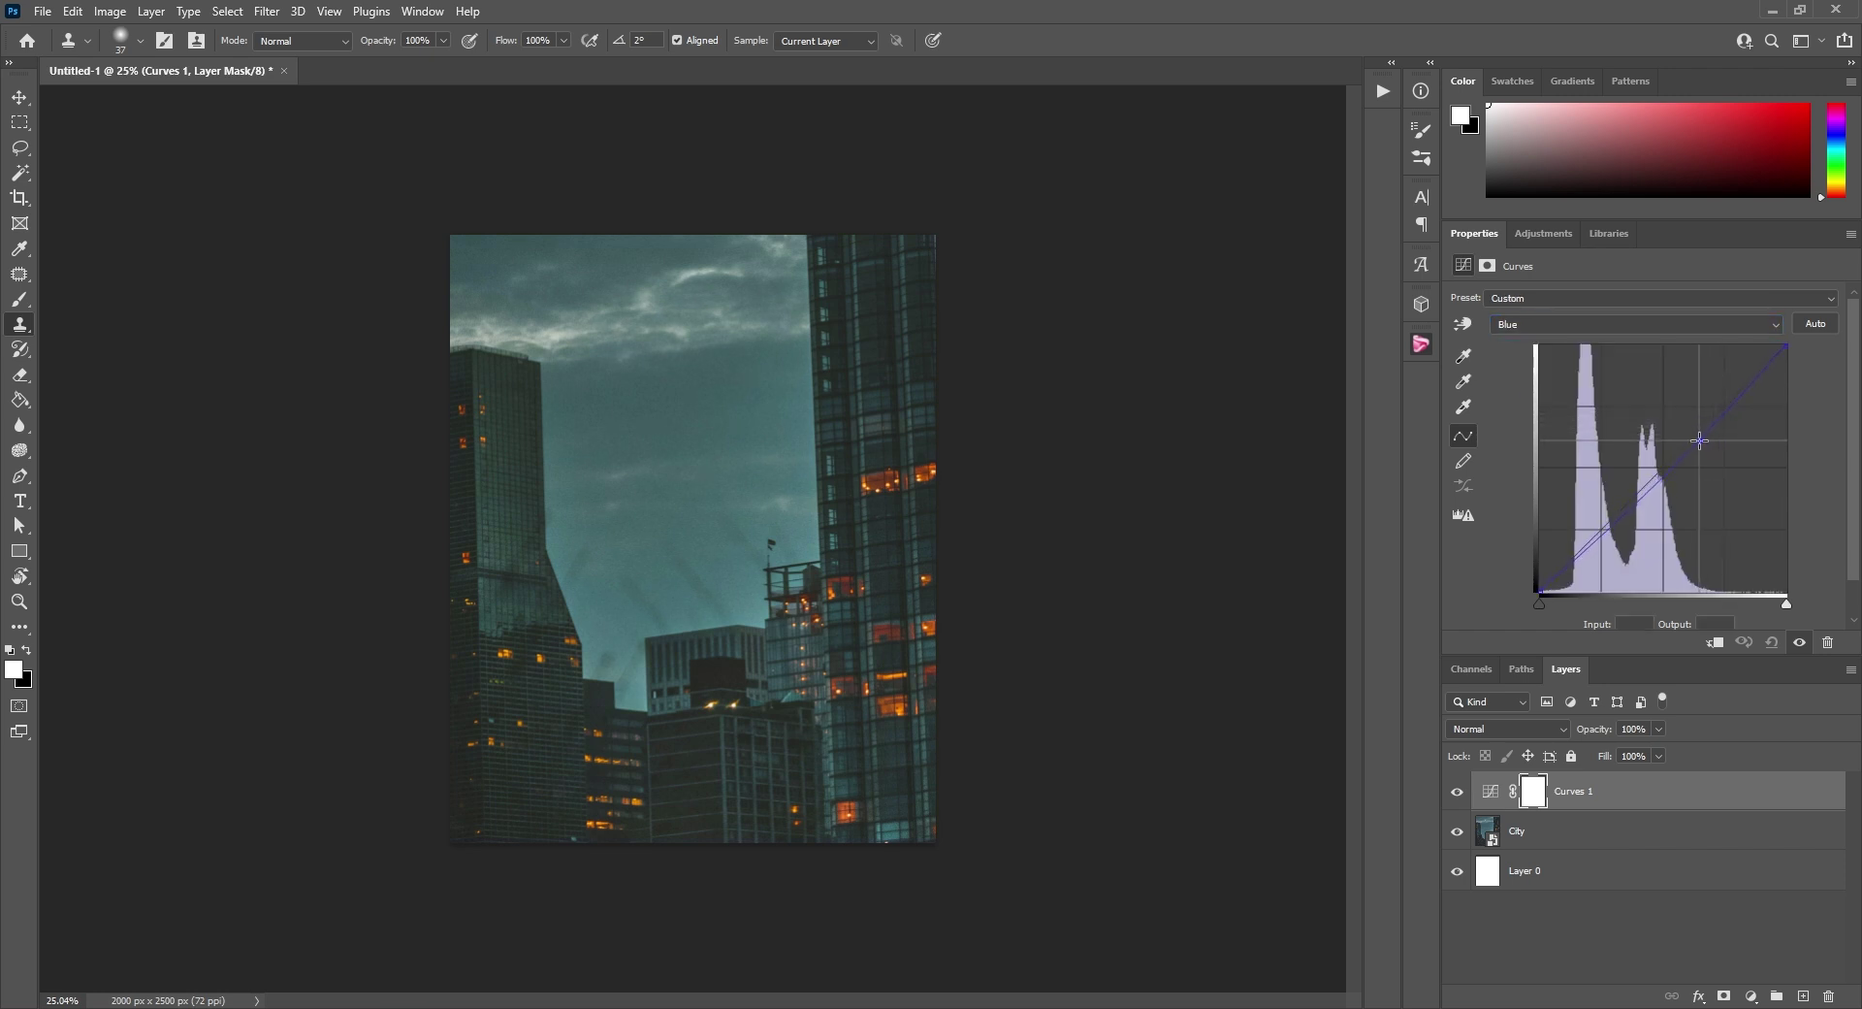
# Add a Hue/Saturation adjustment layer with Master hue +7 and saturation about -12.
pyautogui.click(1551, 243)
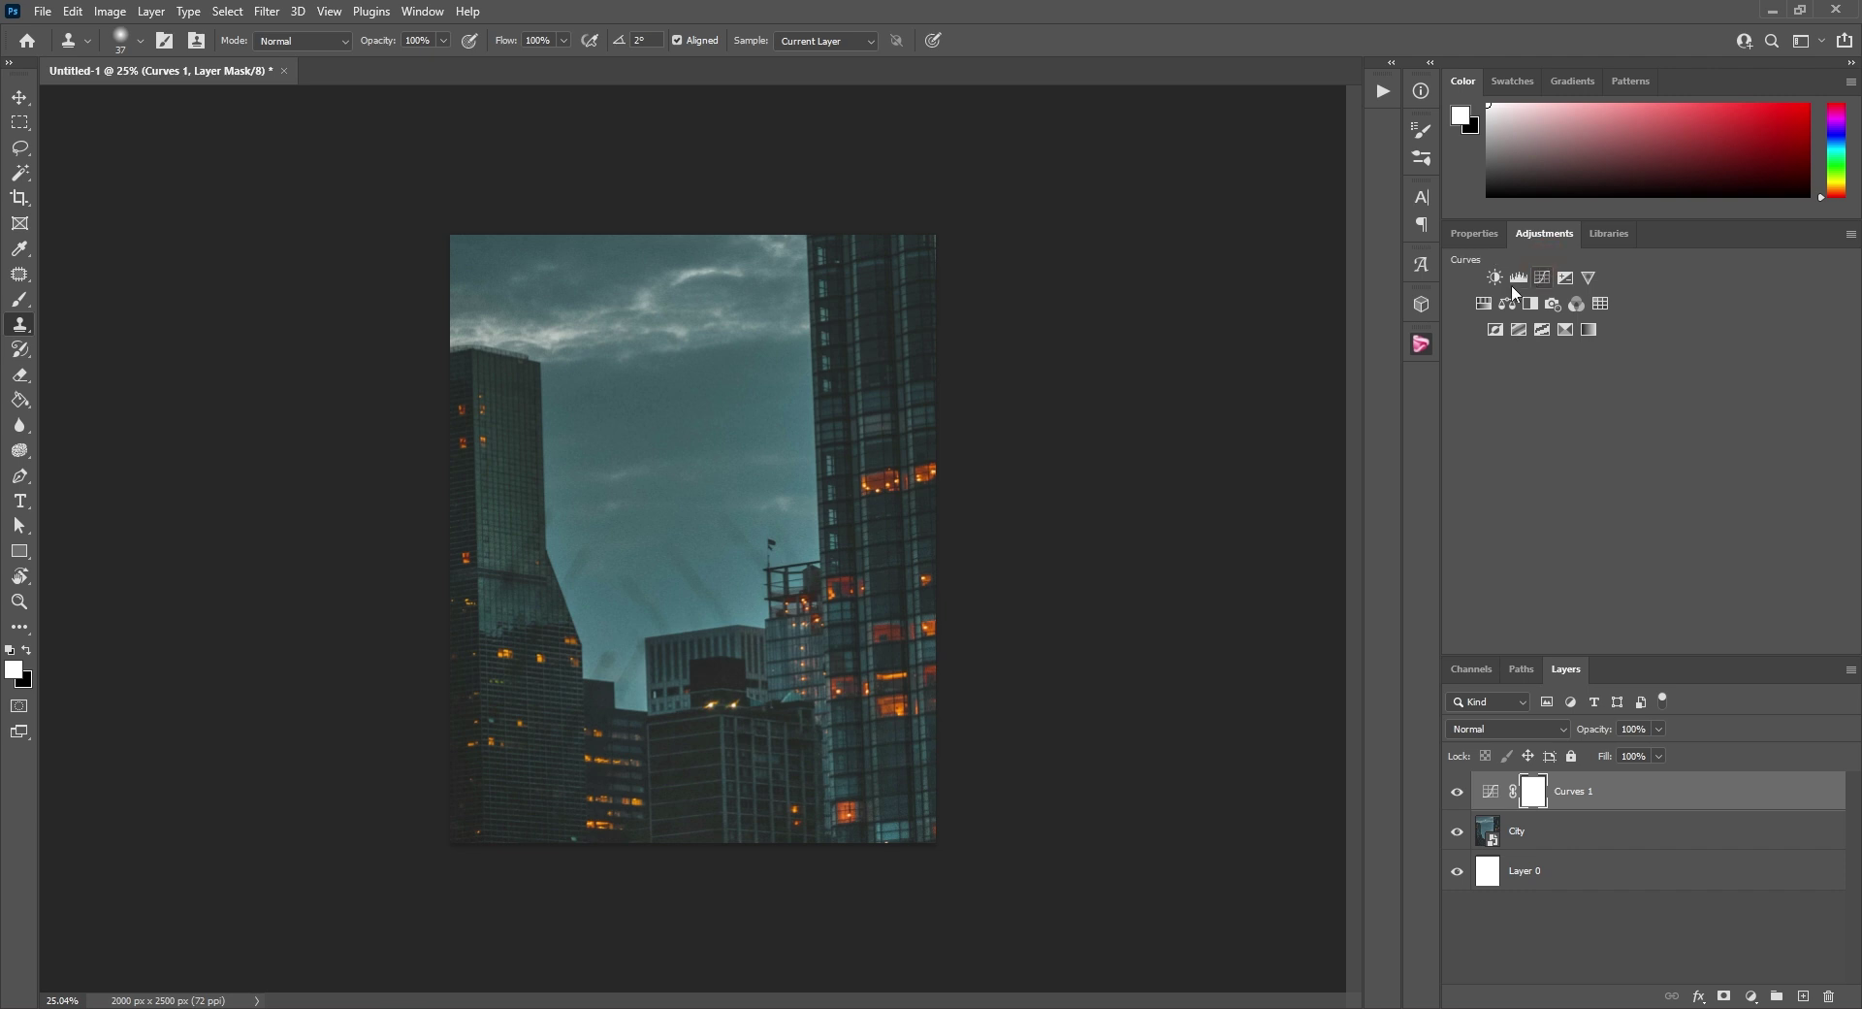
pyautogui.click(1479, 299)
pyautogui.moveTo(1645, 372); pyautogui.dragTo(1628, 411)
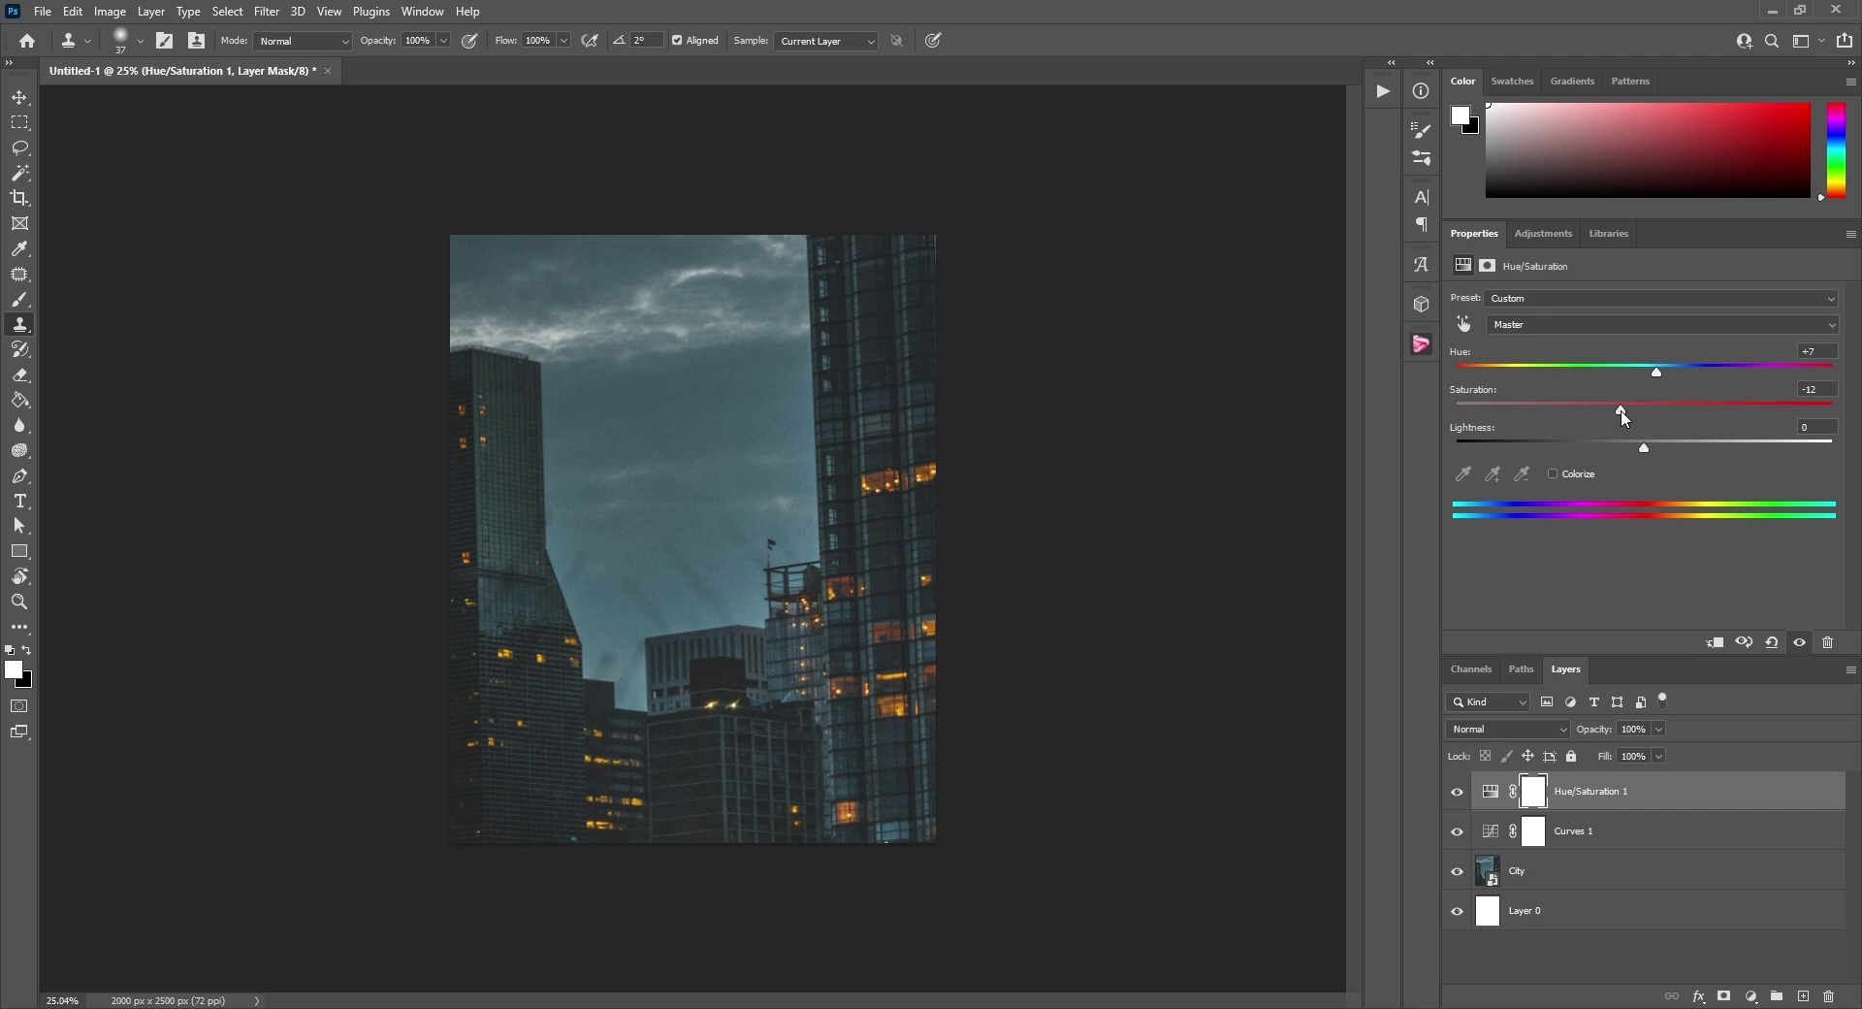
# Adjust the Cyans range to hue -26, saturation -9 and lightness about -57 in the Hue/Saturation layer.
pyautogui.click(1535, 326)
pyautogui.click(1504, 397)
pyautogui.moveTo(1644, 373); pyautogui.dragTo(1596, 374)
pyautogui.moveTo(1644, 409); pyautogui.dragTo(1626, 413)
pyautogui.moveTo(1644, 449); pyautogui.dragTo(1580, 458)
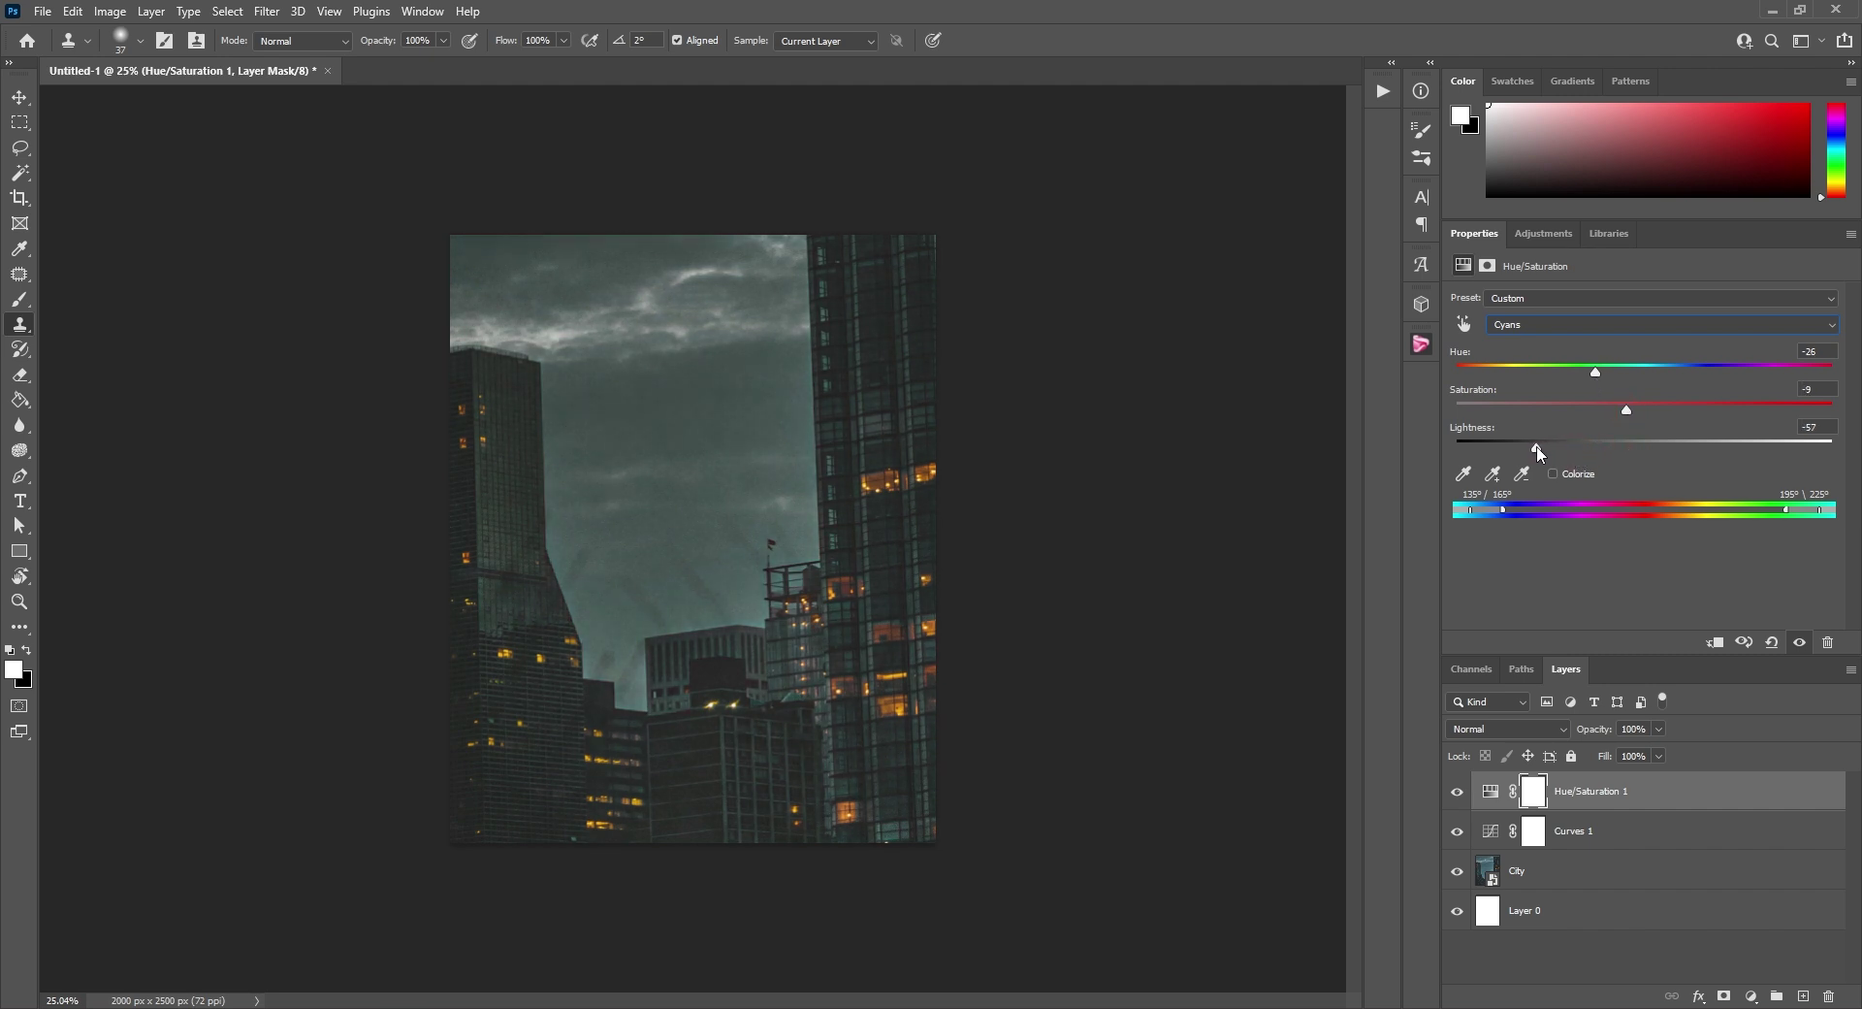
# Add a Levels adjustment layer with midtones at 0.81 and the white output level at 233.
pyautogui.click(1543, 245)
pyautogui.click(1511, 282)
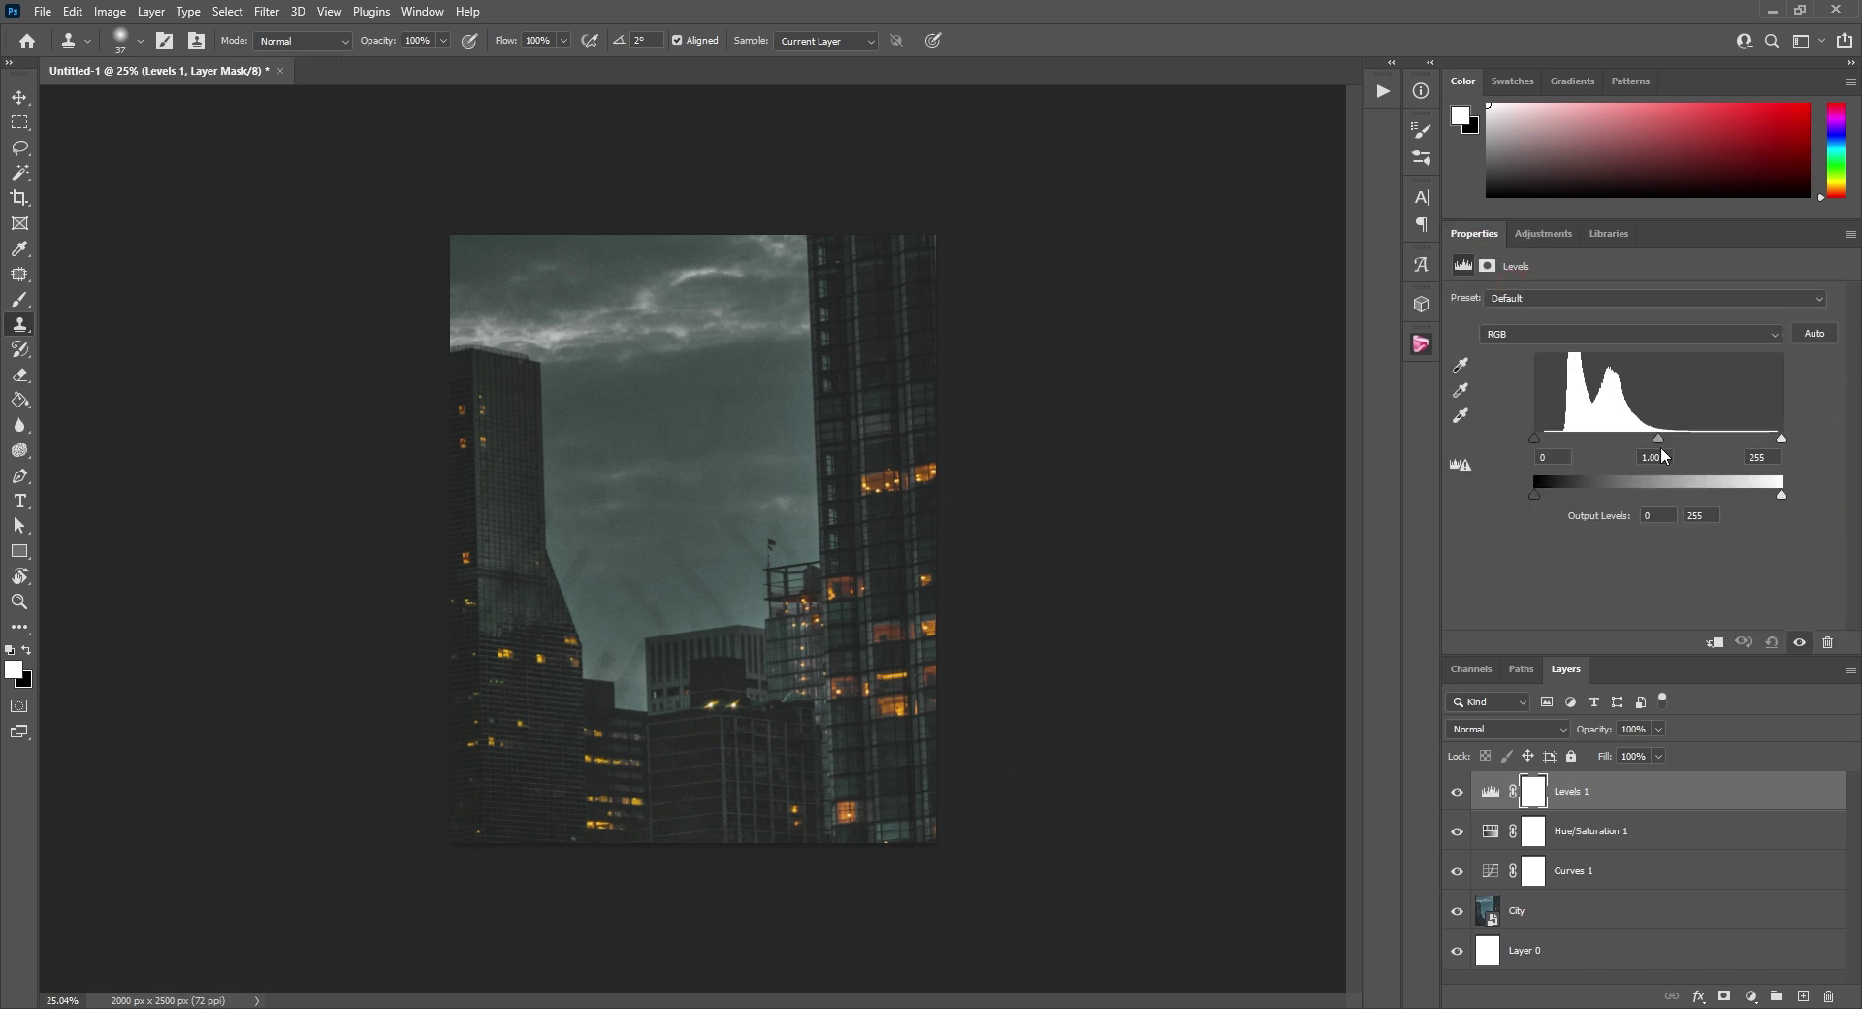
pyautogui.moveTo(1659, 438); pyautogui.dragTo(1675, 438)
pyautogui.moveTo(1782, 494); pyautogui.dragTo(1765, 492)
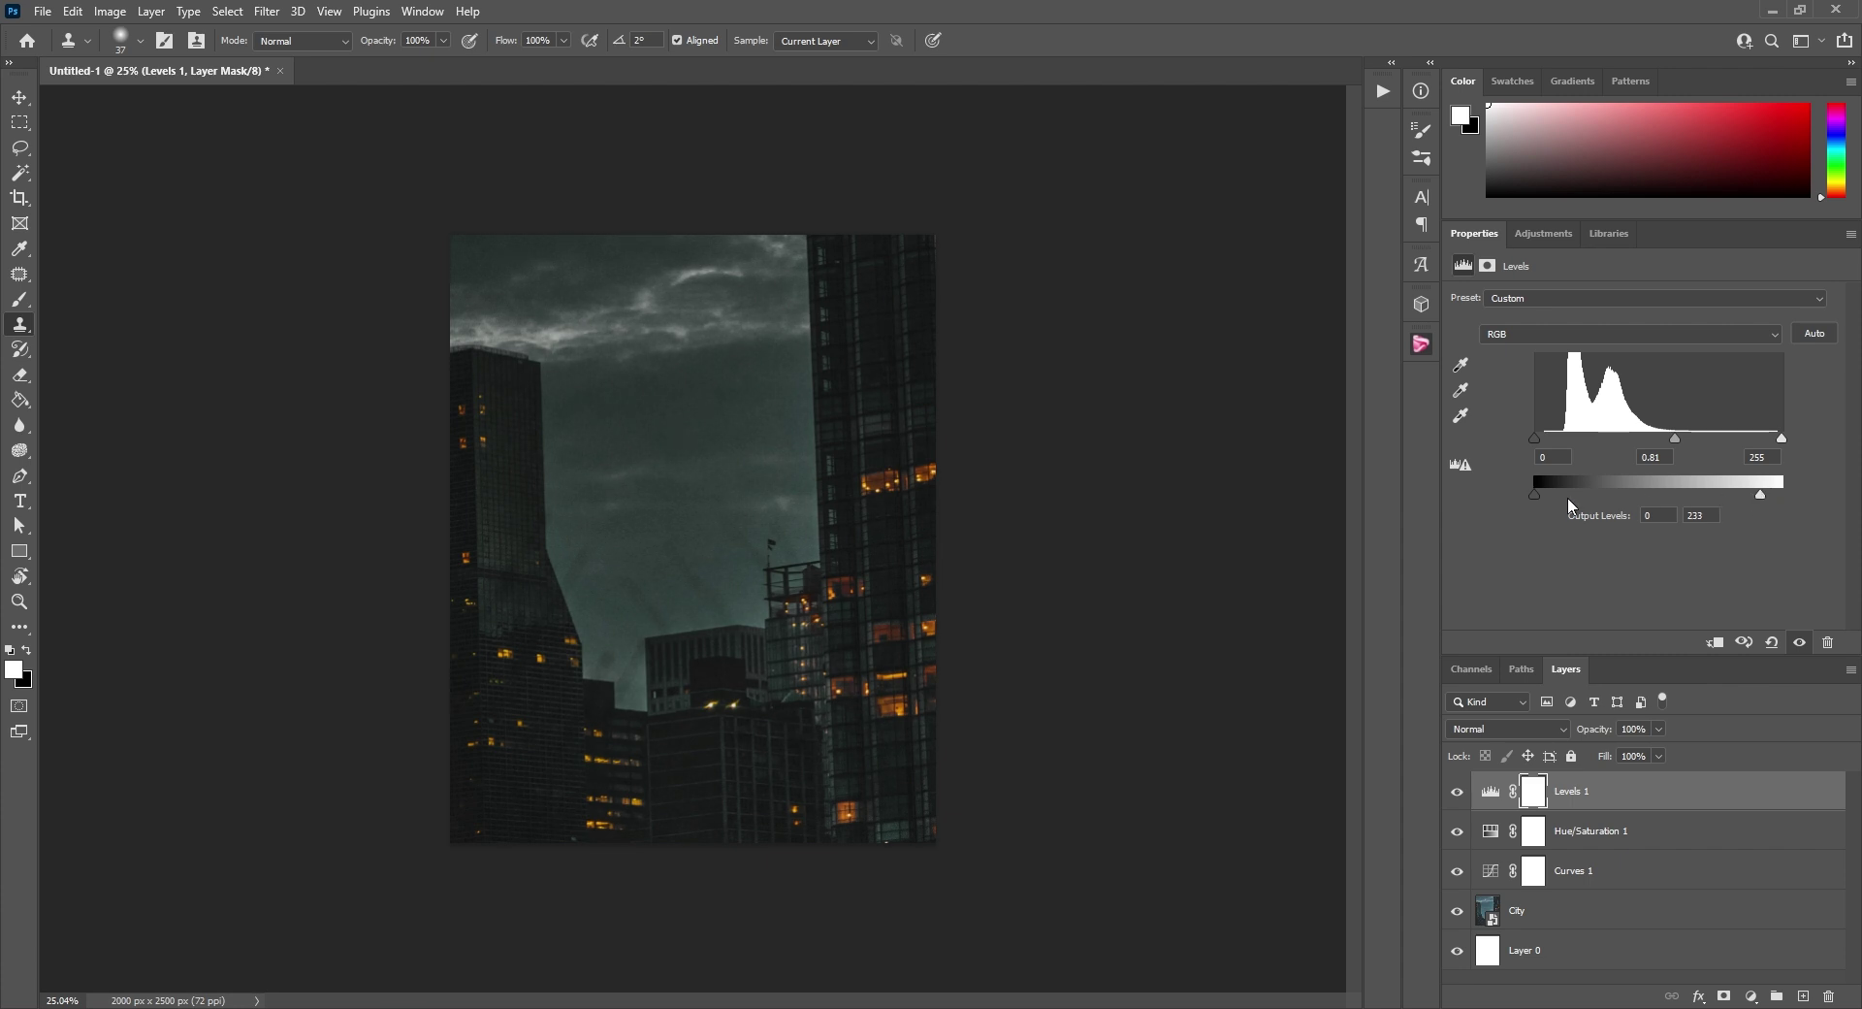
# Switch to Envato Elements, open the Passenger Train Car from the 3D train results and rotate the model.
pyautogui.moveTo(338, 628); pyautogui.dragTo(683, 612)
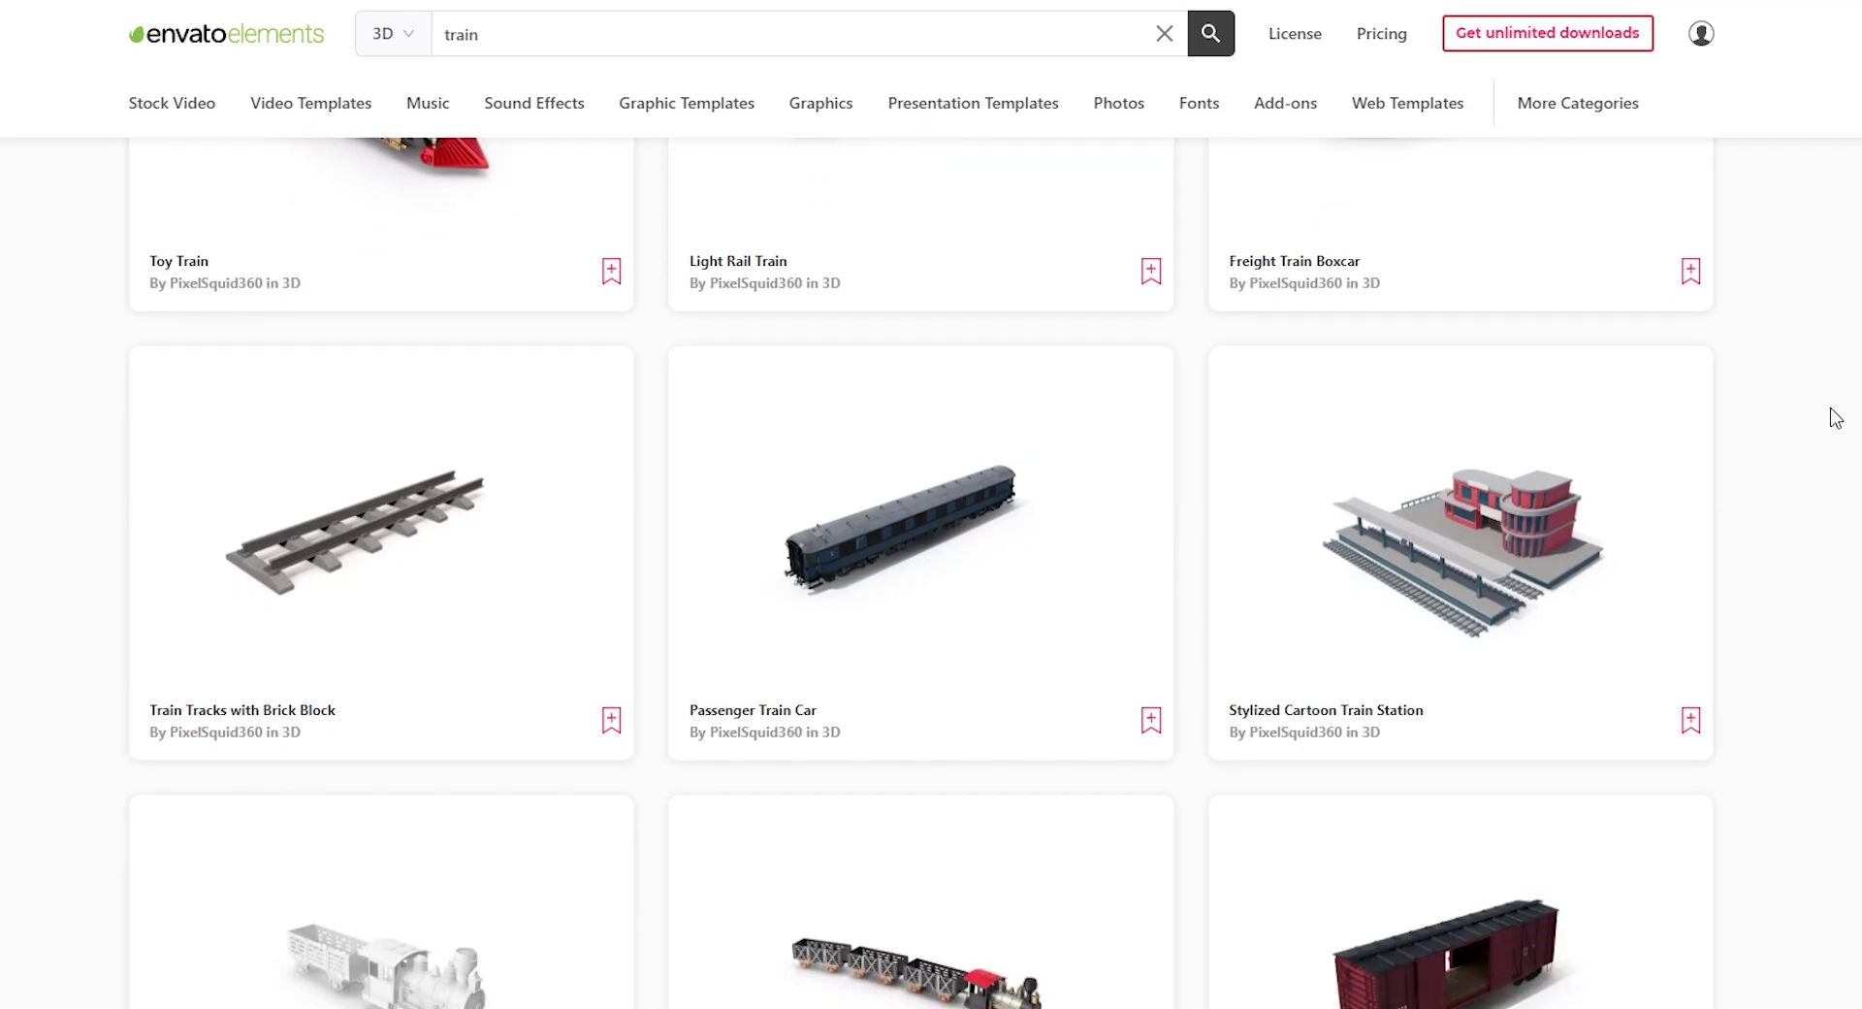
pyautogui.click(860, 544)
pyautogui.moveTo(641, 574)
pyautogui.mouseDown()
pyautogui.moveTo(669, 554)
pyautogui.moveTo(654, 542)
pyautogui.moveTo(648, 563)
pyautogui.mouseUp()
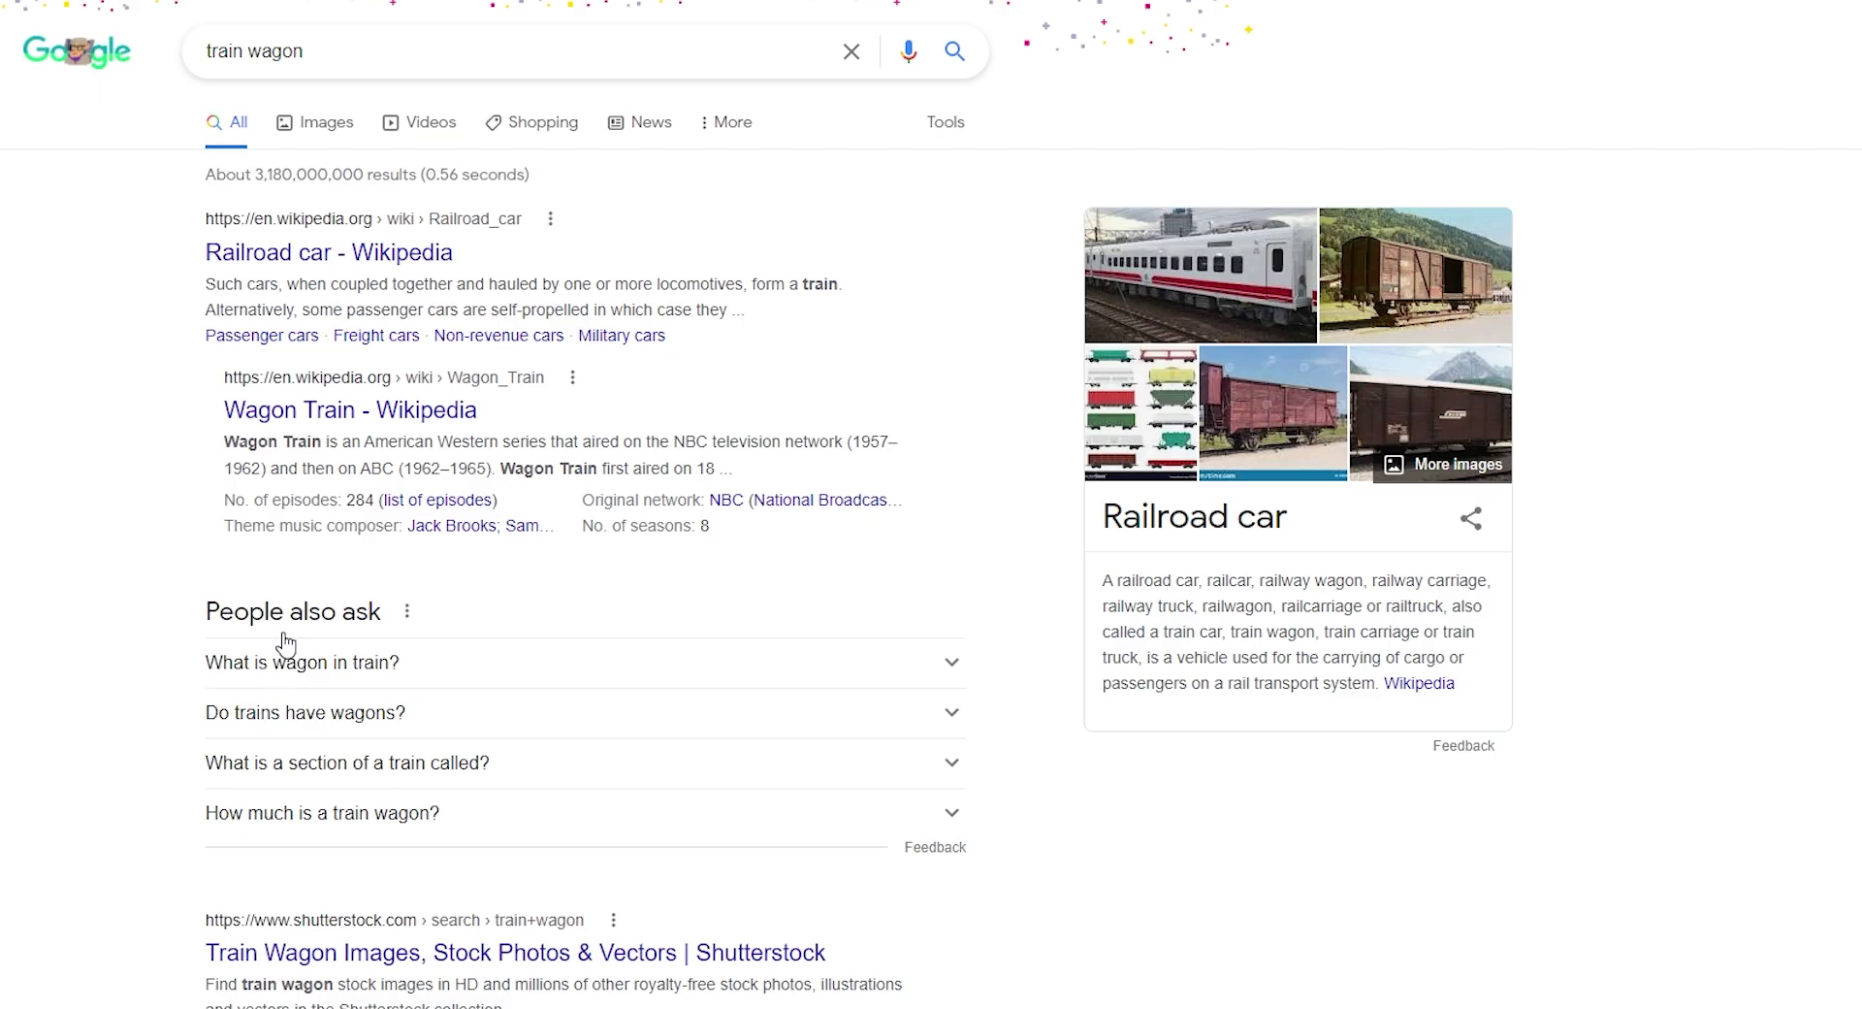
# Browse Google image results for "train wagon" and the images related to a transparent red passenger car.
pyautogui.click(326, 143)
pyautogui.scroll(-1, 1126, 126)
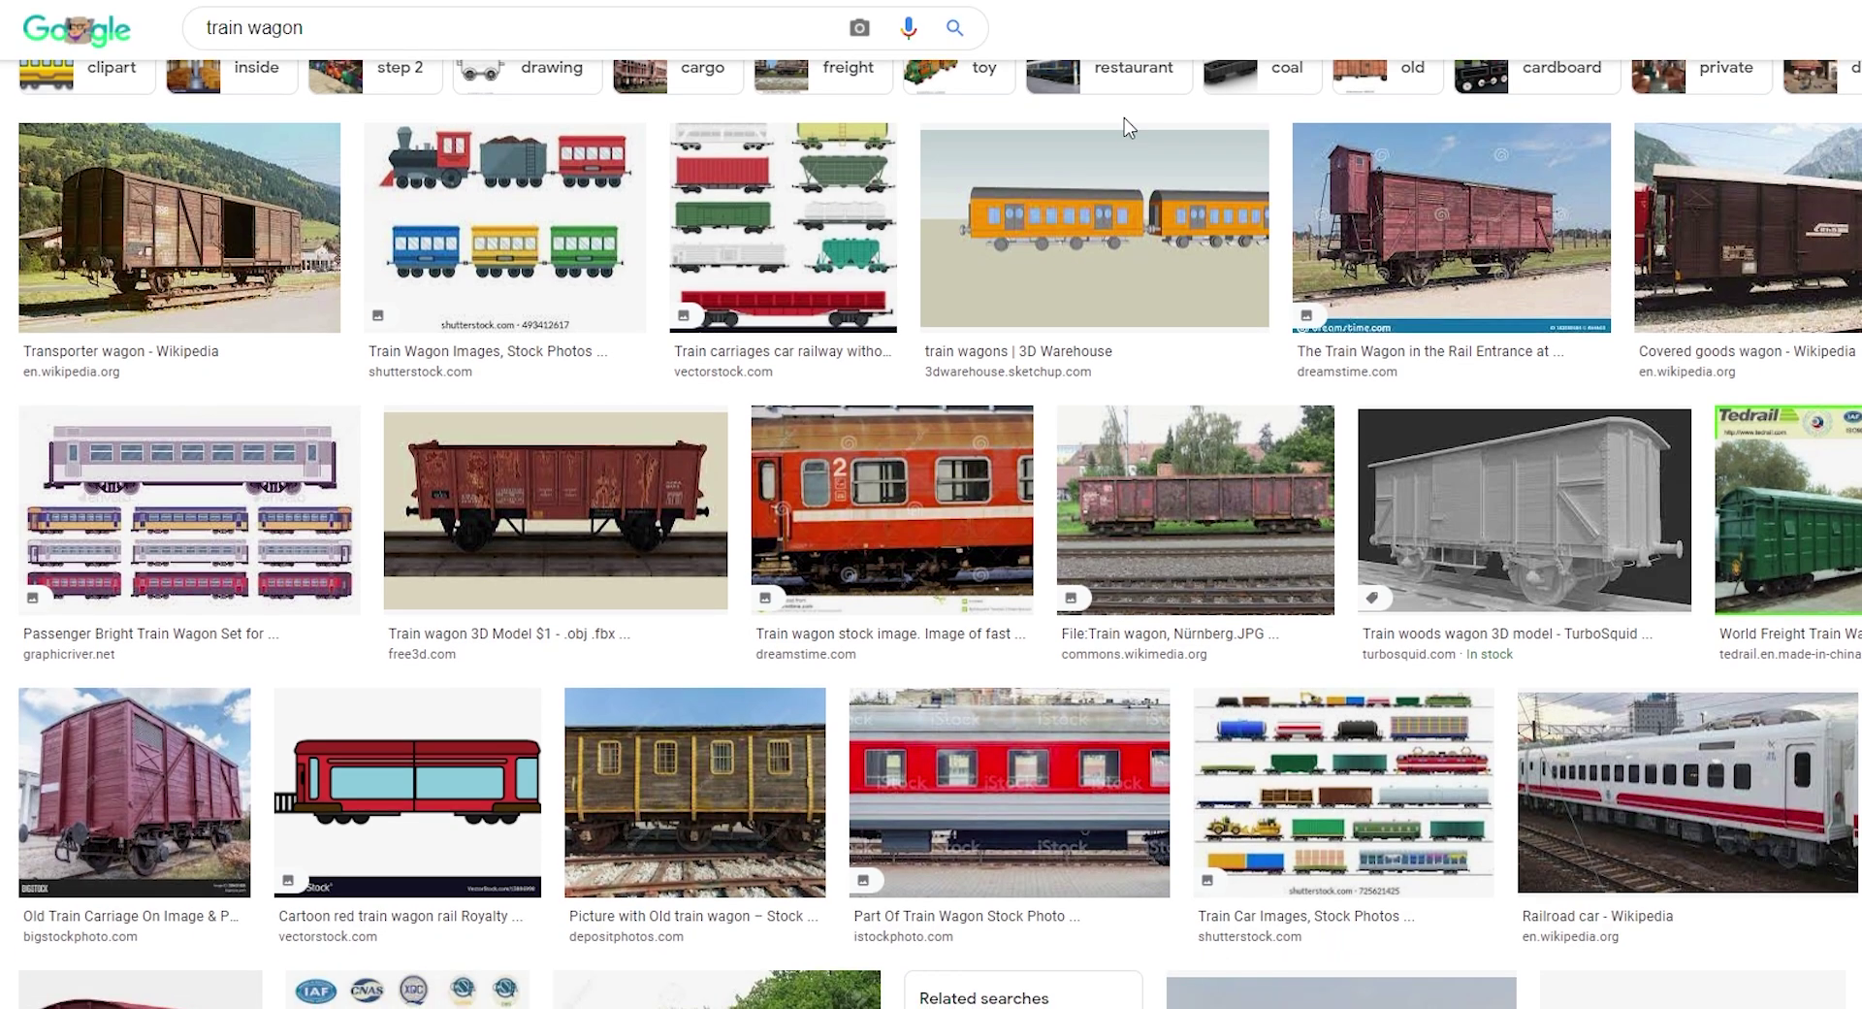
pyautogui.scroll(-2, 1125, 126)
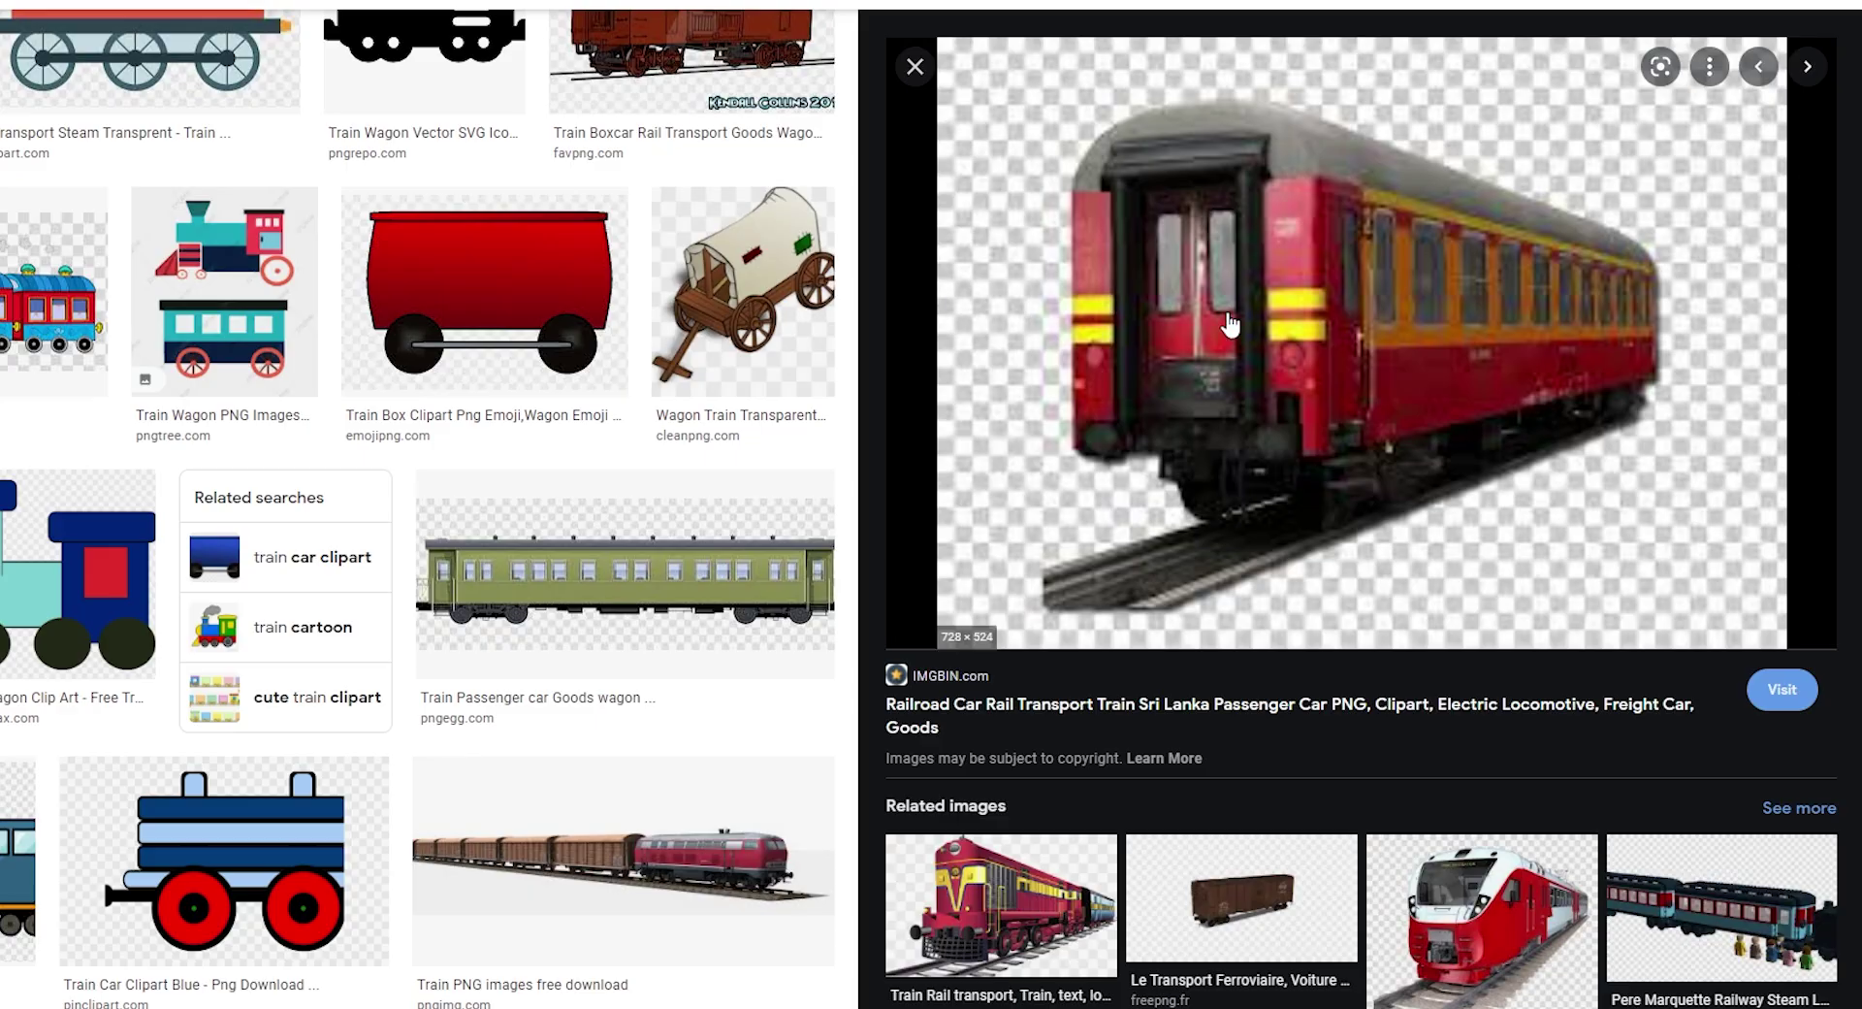
pyautogui.scroll(-5, 1238, 330)
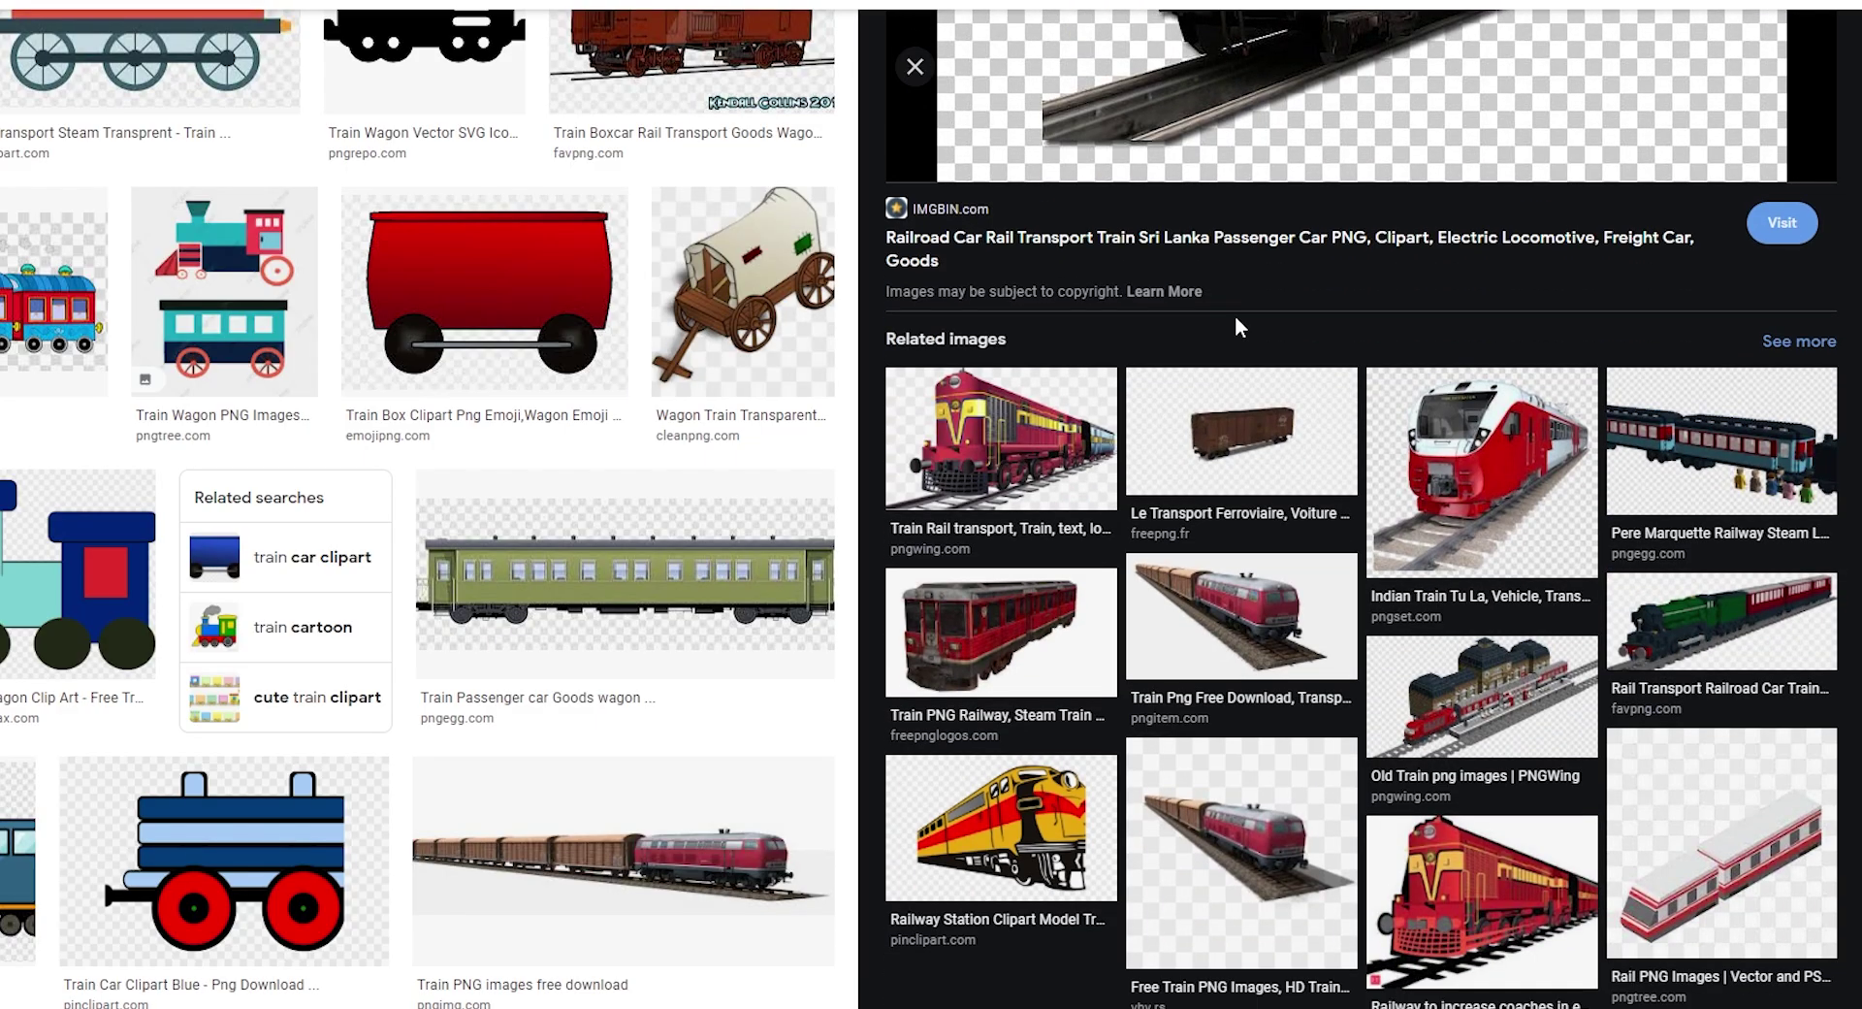
pyautogui.scroll(-3, 1239, 329)
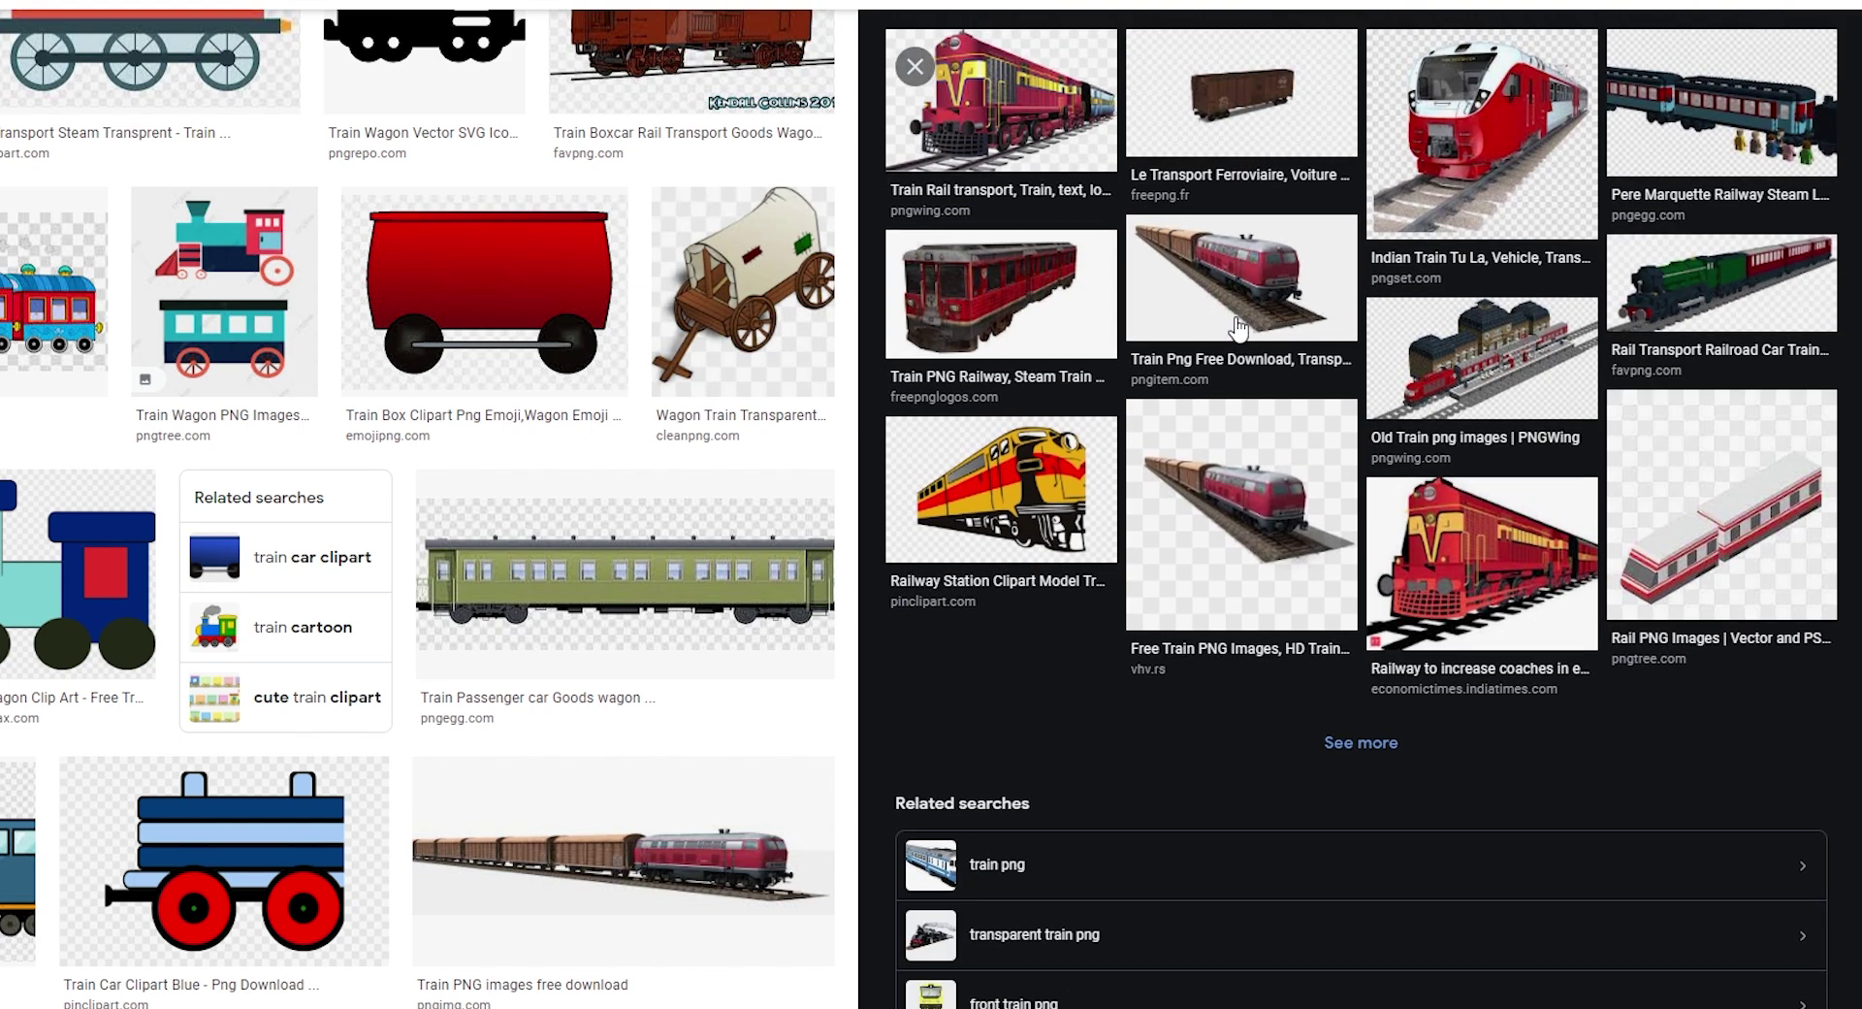
pyautogui.scroll(3, 1241, 330)
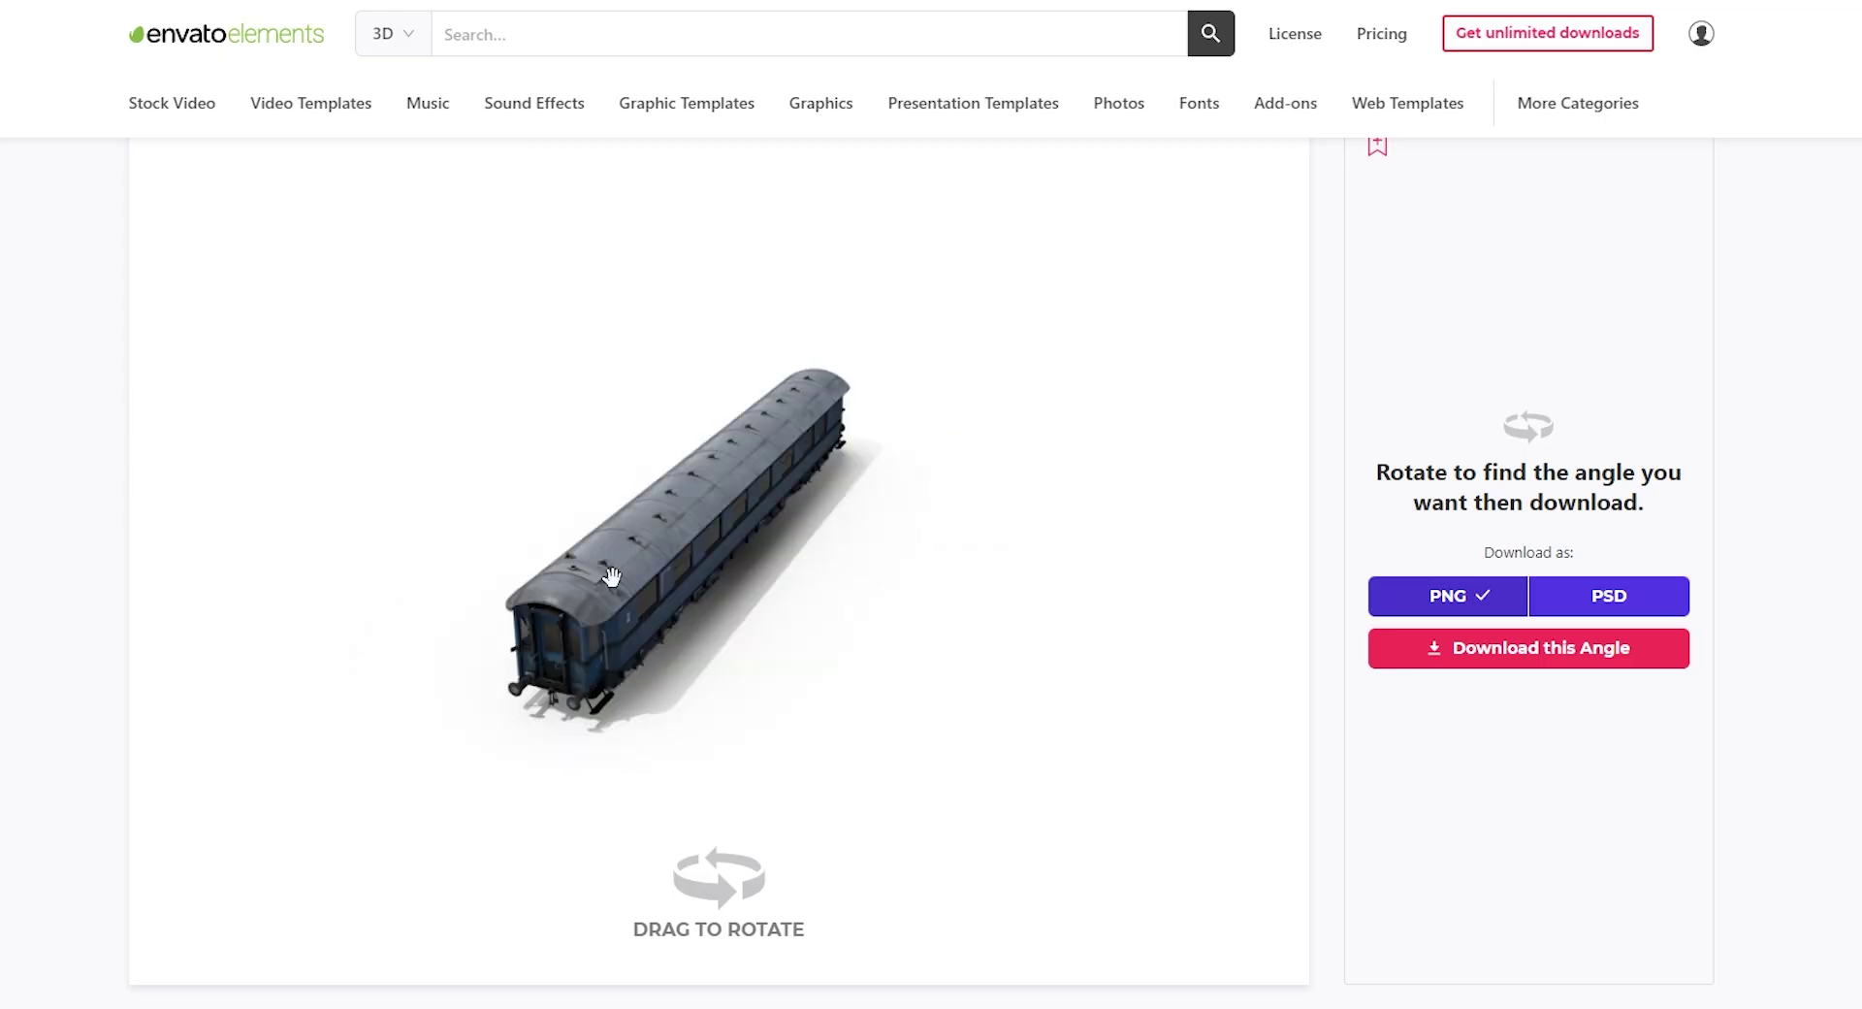
# Go back to the Passenger Train Car on Envato Elements and rotate it to a different viewing angle.
pyautogui.moveTo(611, 582); pyautogui.dragTo(669, 555)
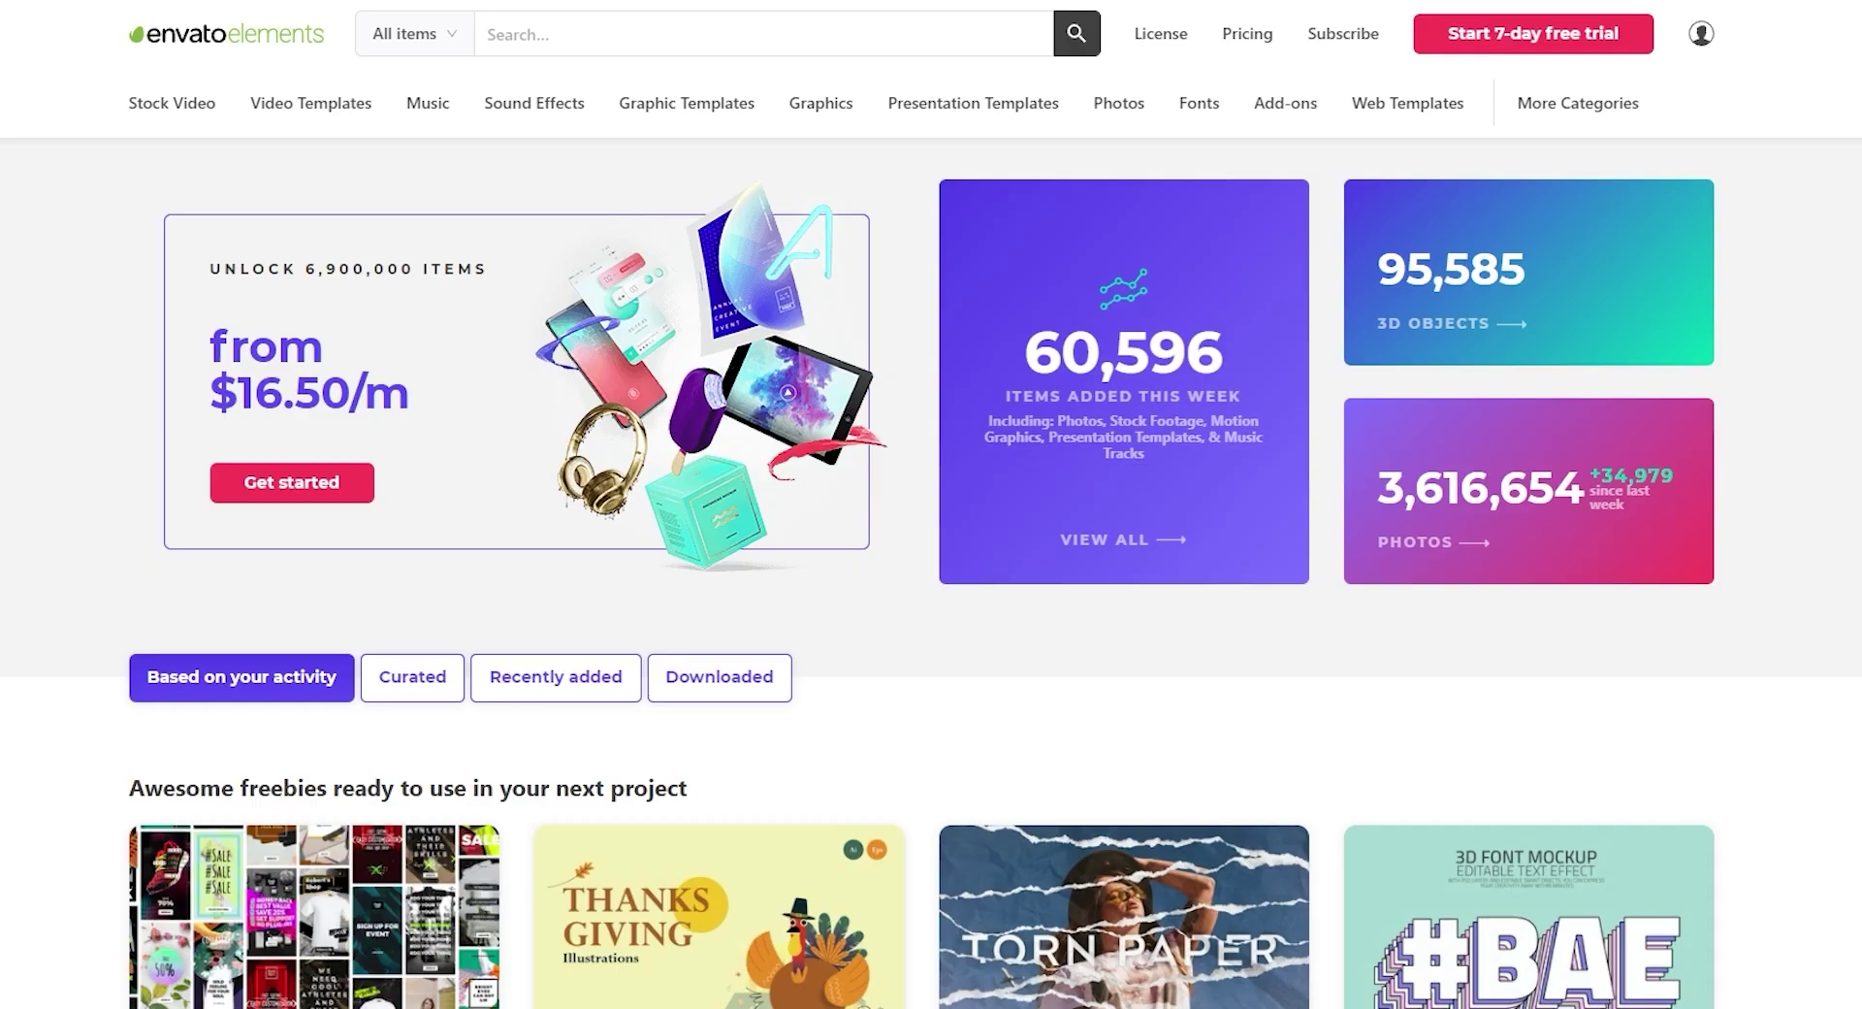
# Browse the Envato Elements home page and travel photos, then look through its 3D category.
pyautogui.scroll(-5, 931, 572)
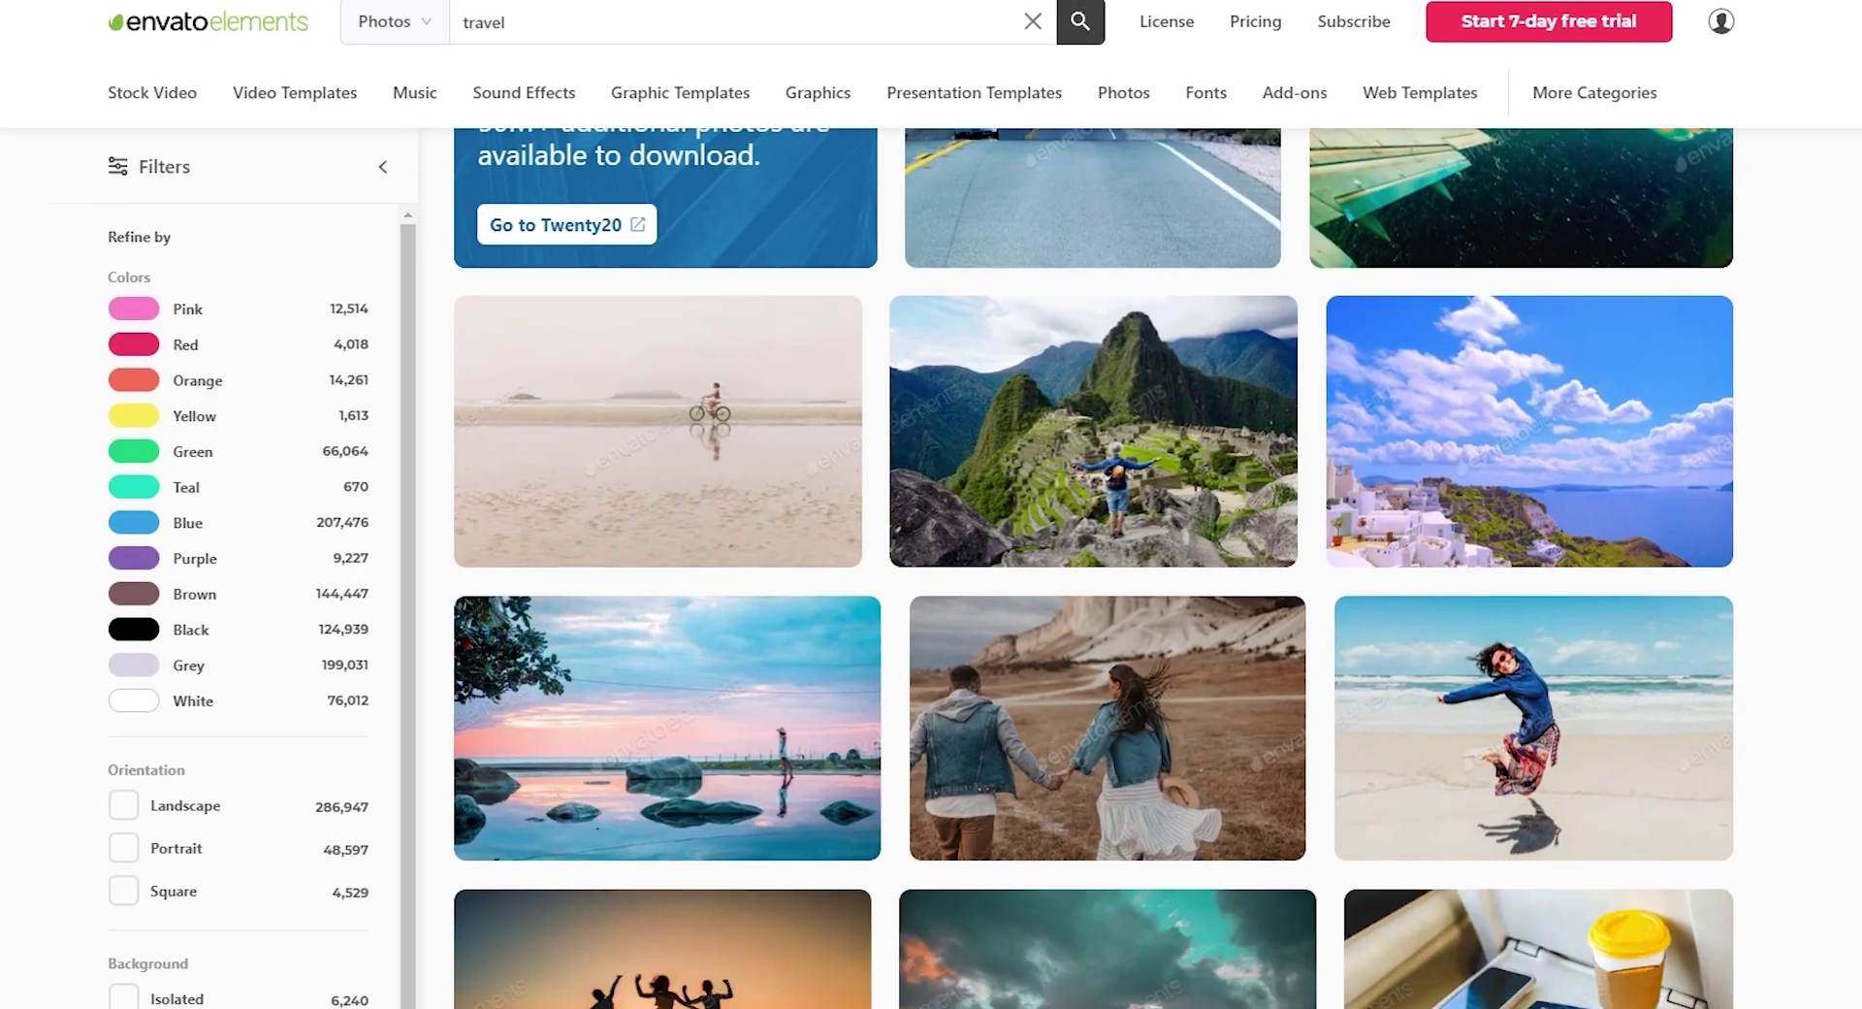
pyautogui.scroll(-5, 1116, 582)
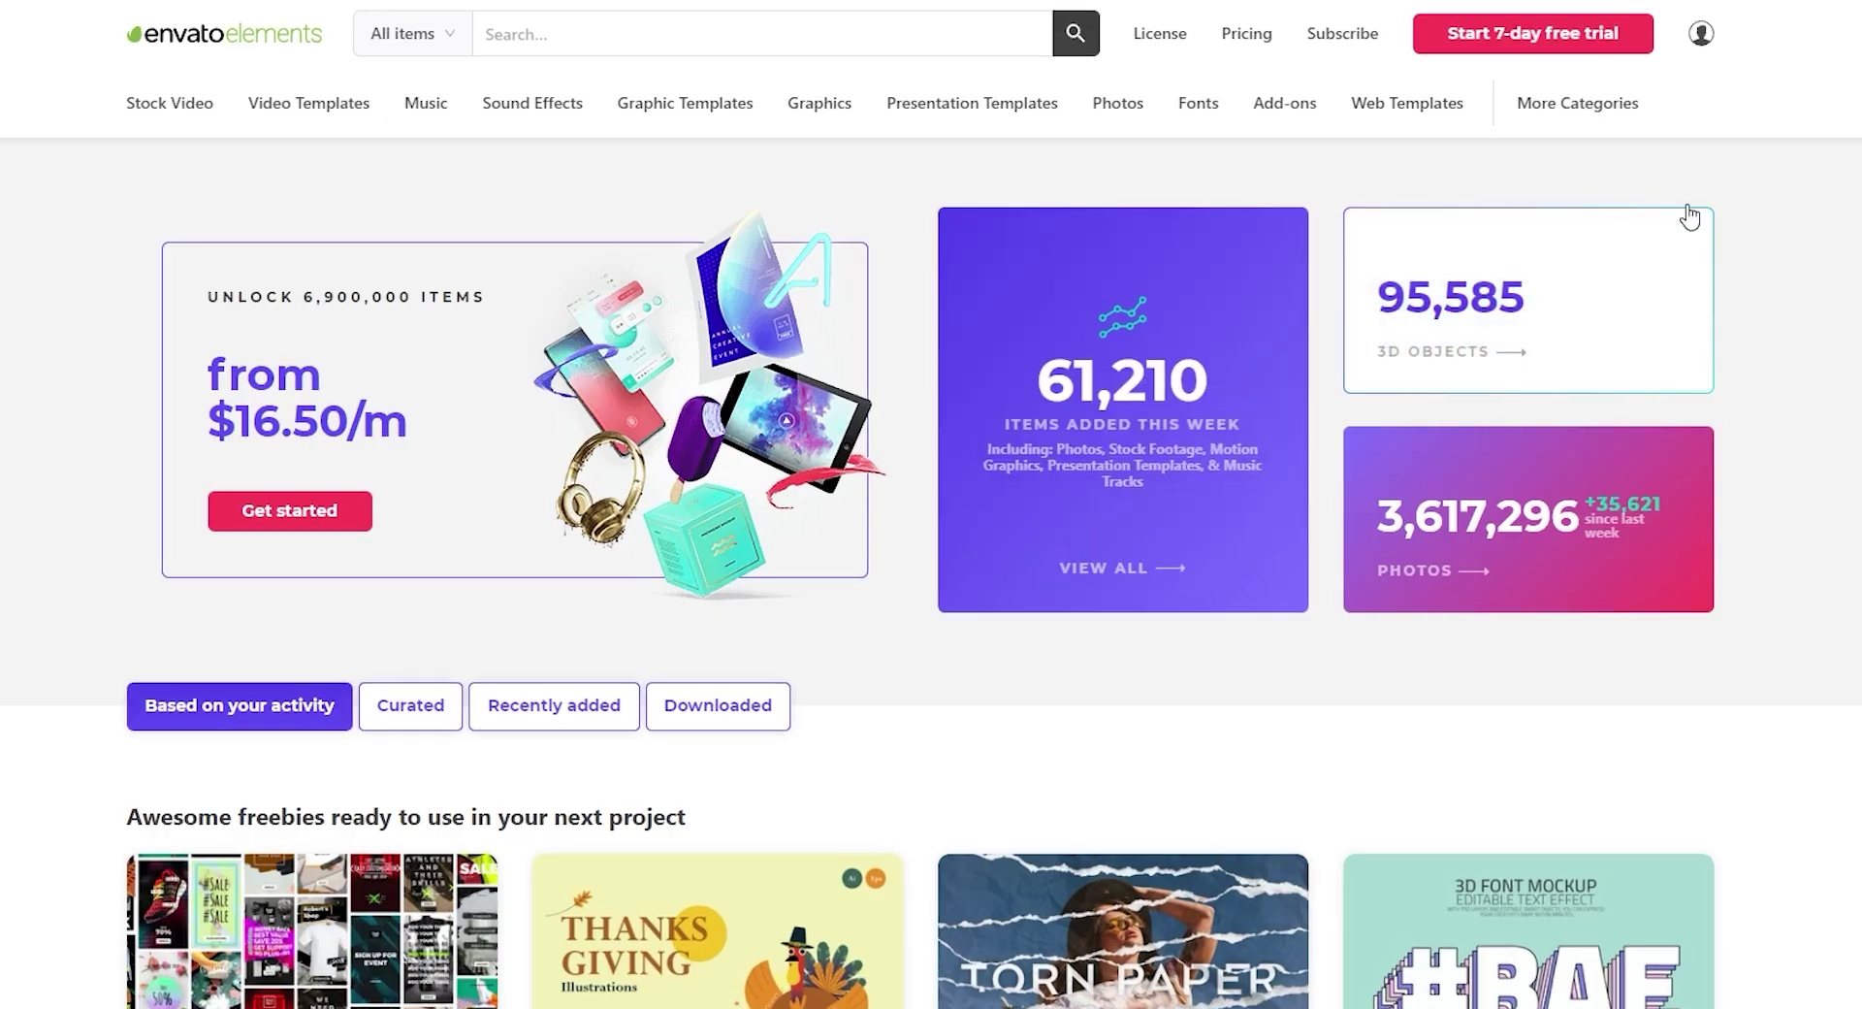
pyautogui.moveTo(1779, 91)
pyautogui.moveTo(1098, 314)
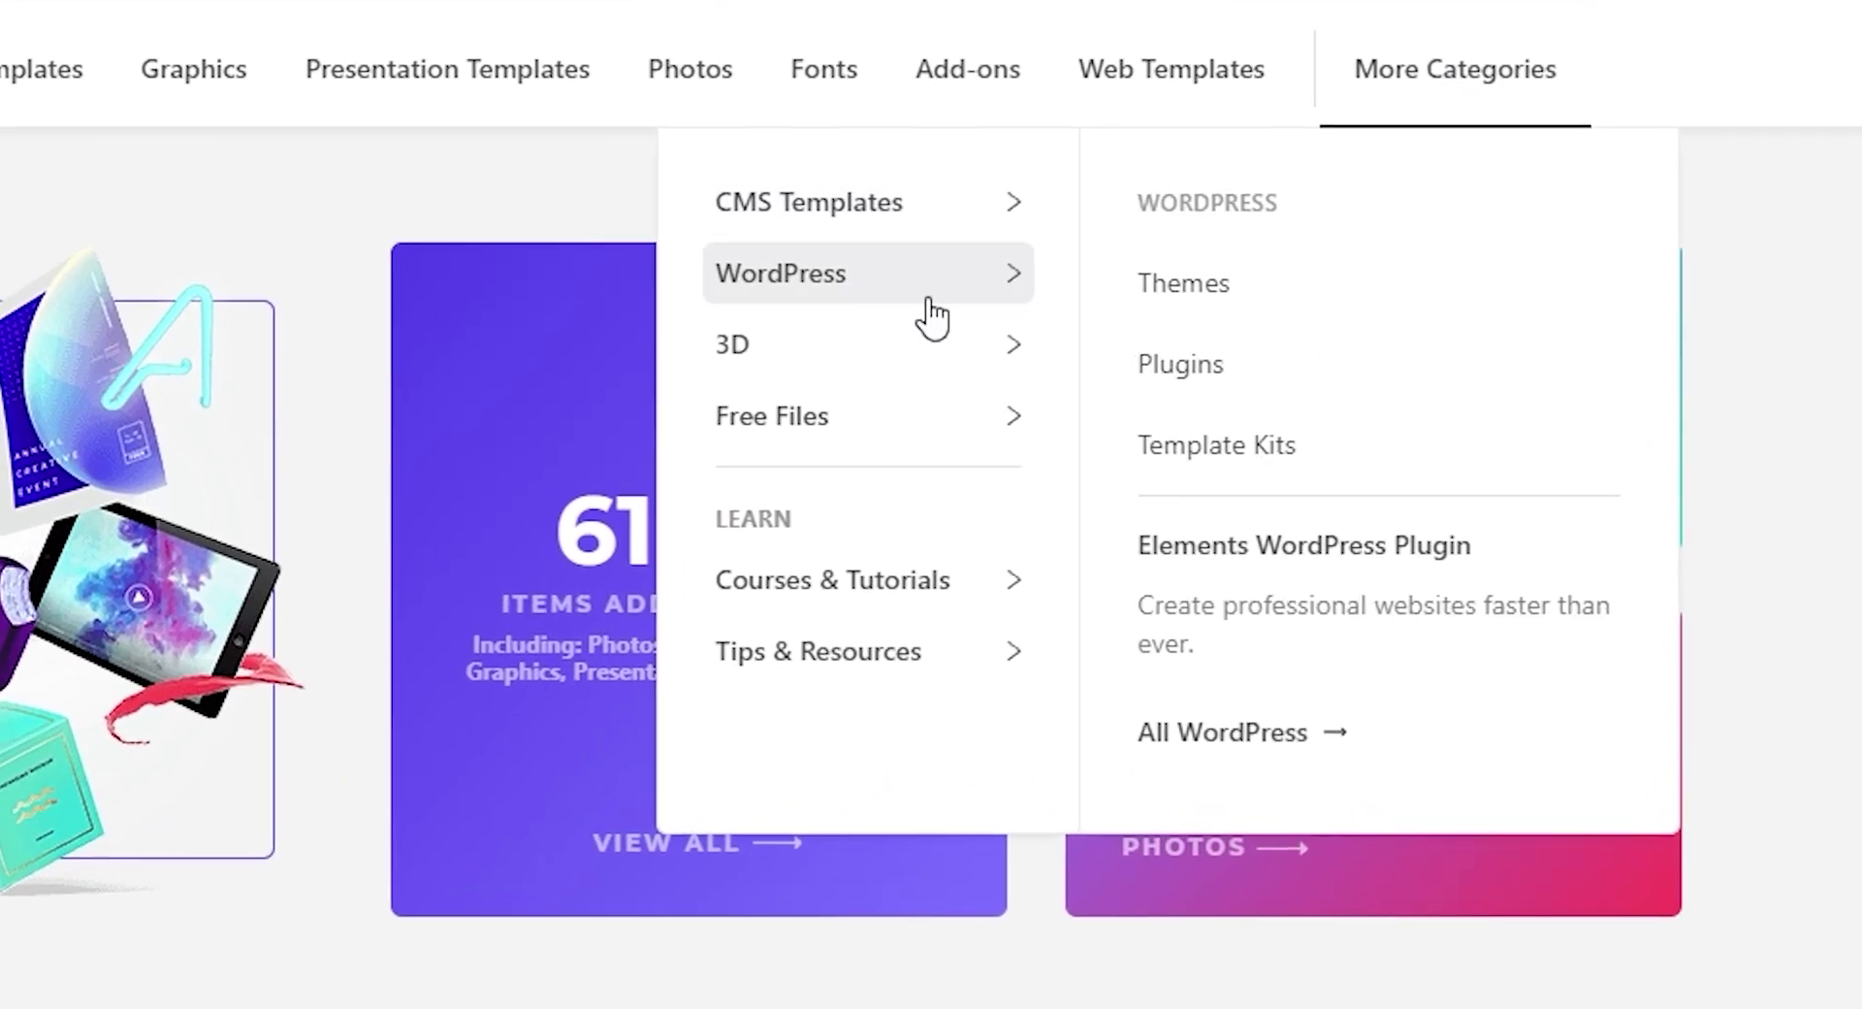
pyautogui.click(1171, 308)
pyautogui.scroll(-5, 1736, 432)
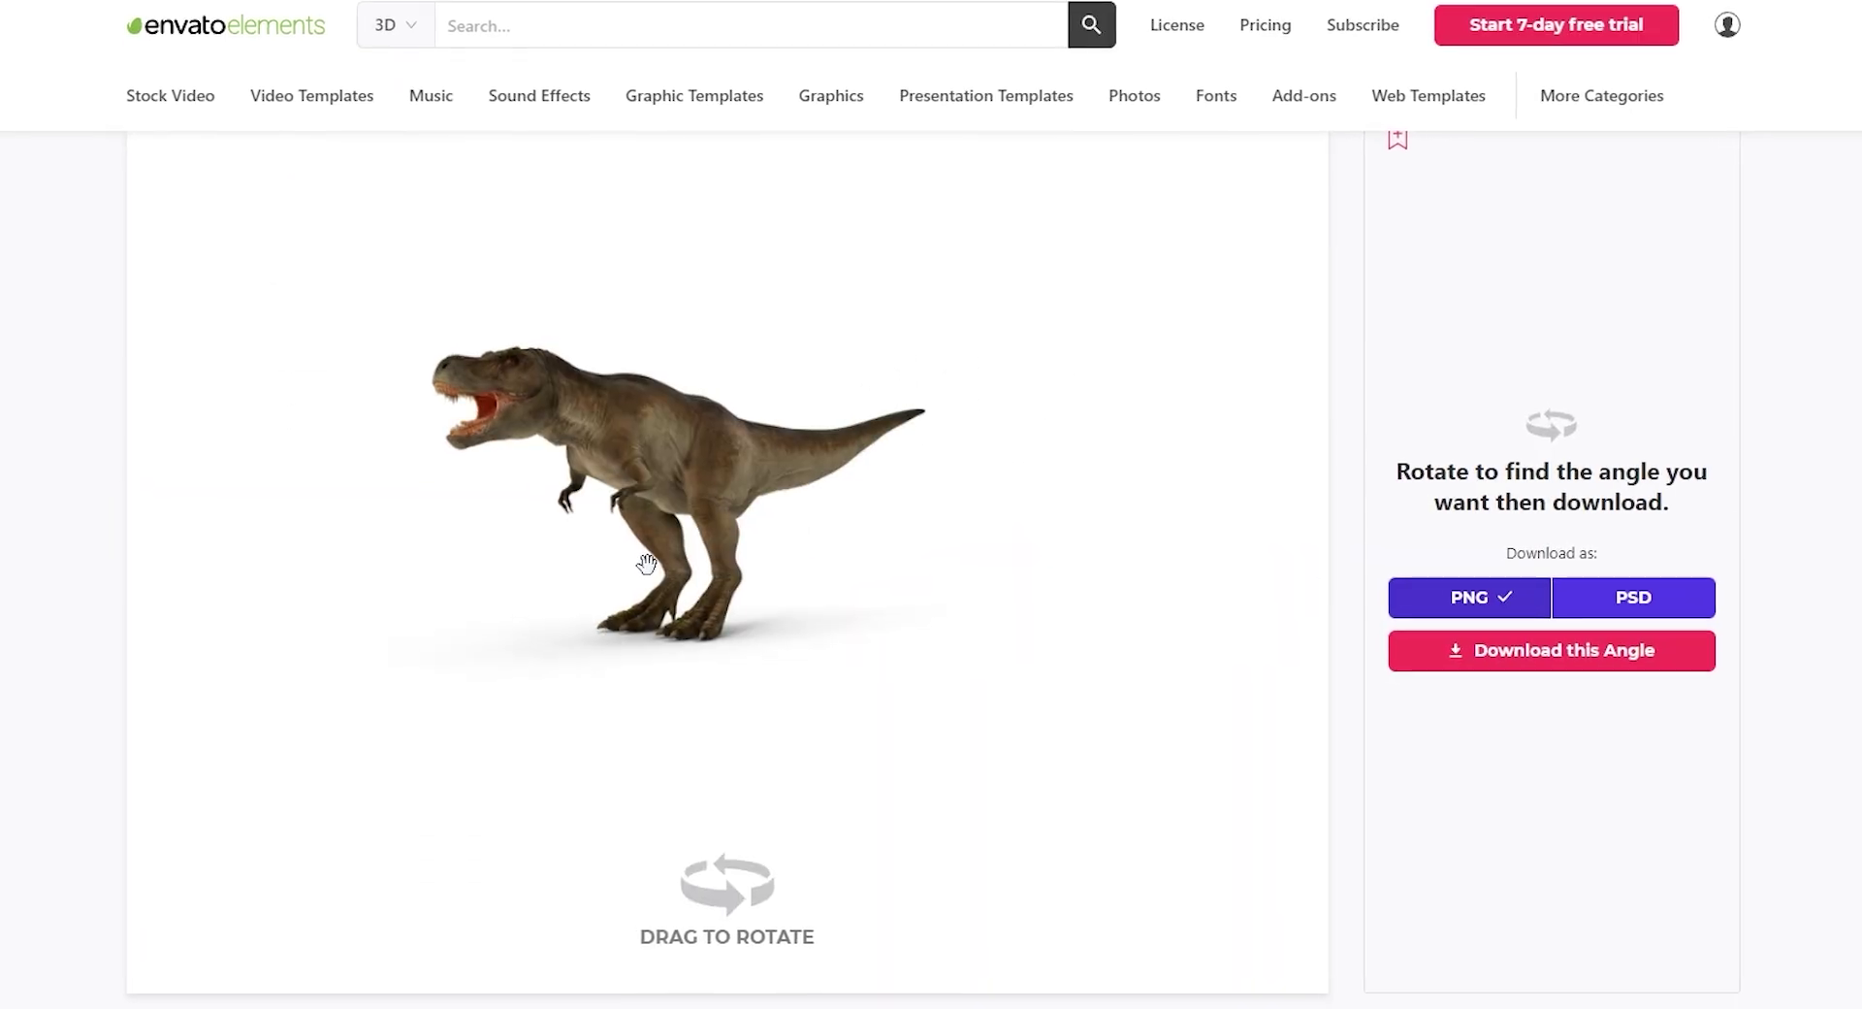
# Rotate the T-rex and black leather sofa 3D models to view them from other angles.
pyautogui.moveTo(663, 564); pyautogui.dragTo(473, 568)
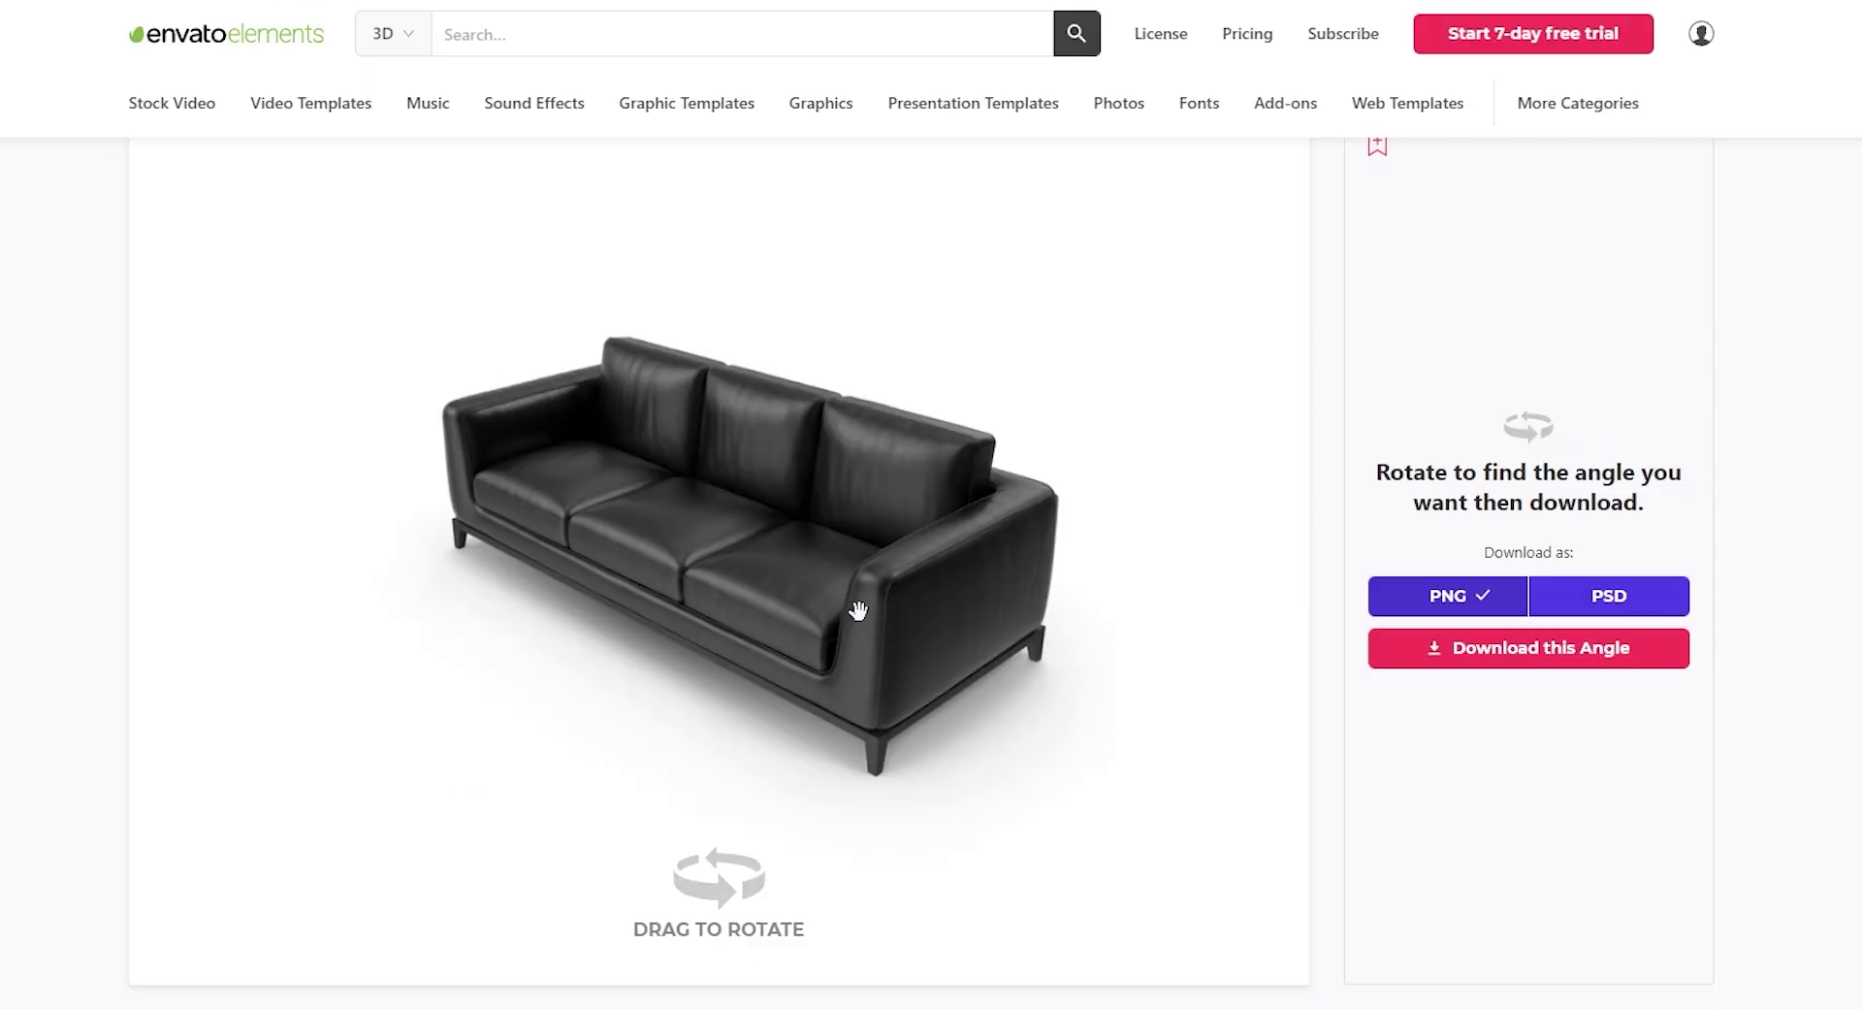
pyautogui.moveTo(858, 609)
pyautogui.mouseDown()
pyautogui.moveTo(923, 582)
pyautogui.moveTo(931, 598)
pyautogui.moveTo(869, 608)
pyautogui.mouseUp()
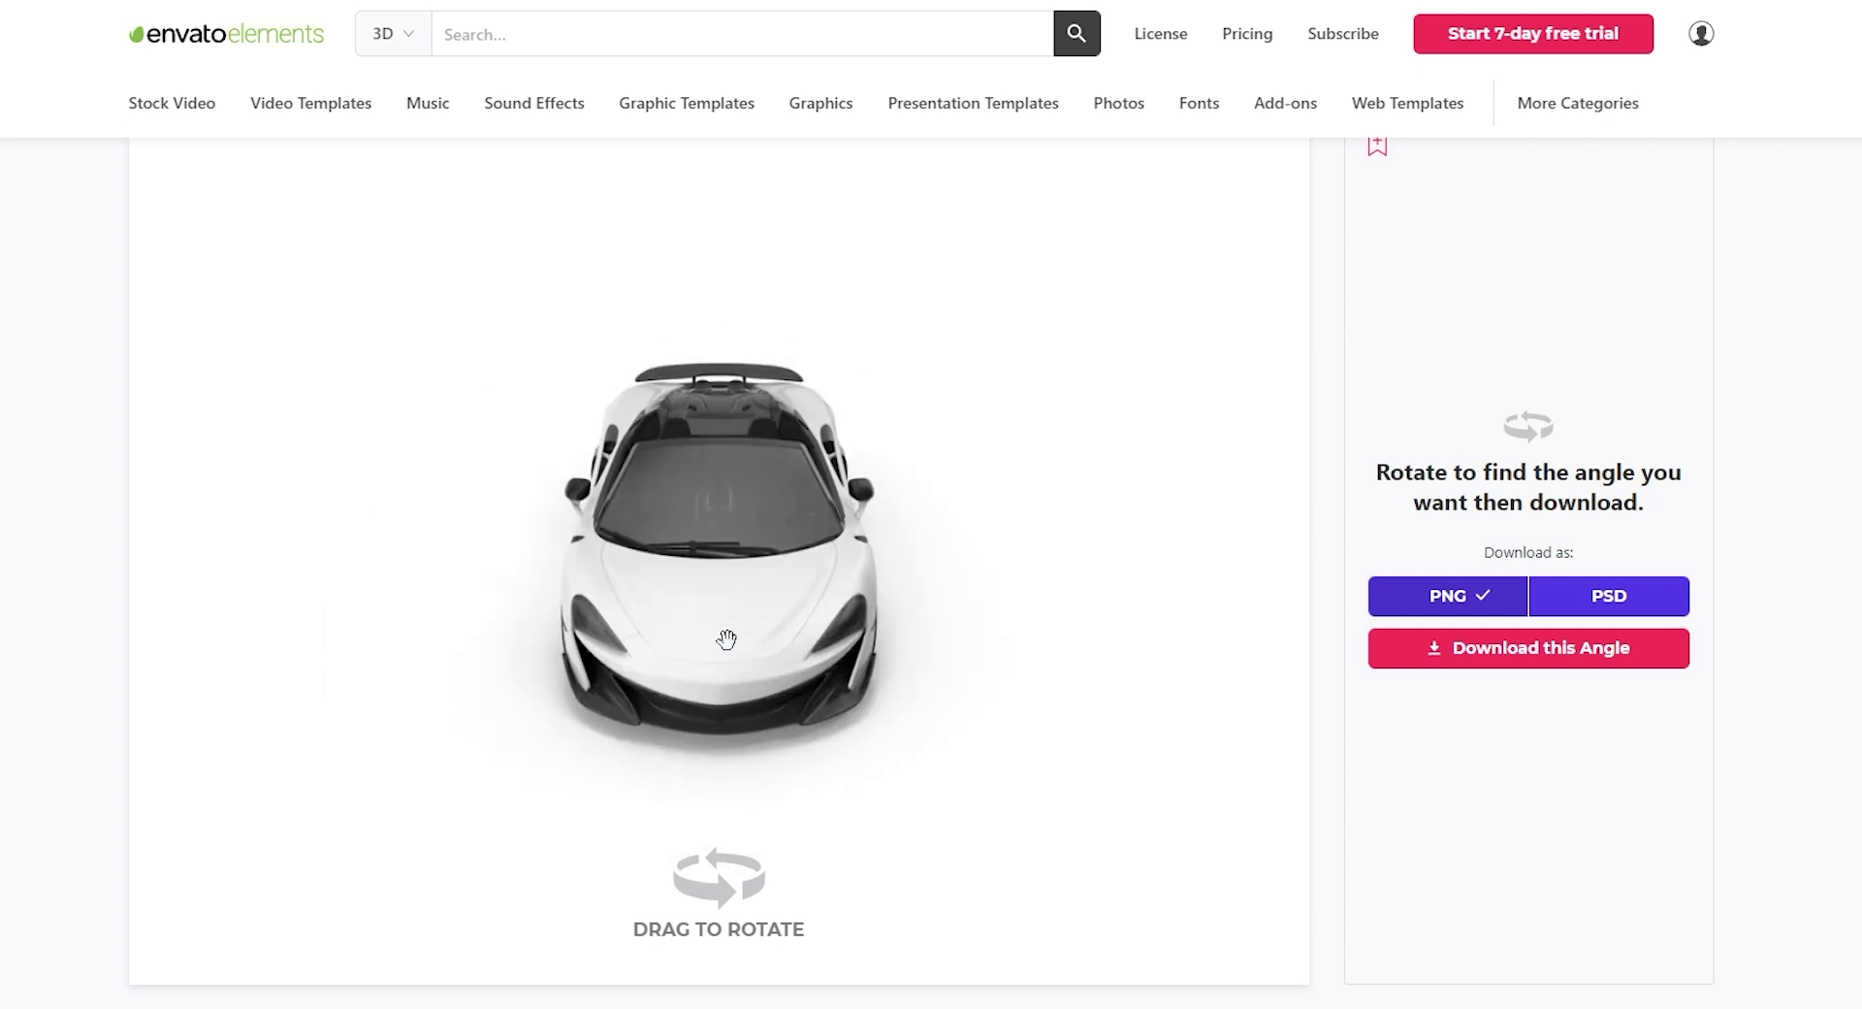
# Rotate the white sports car model and download the chosen angle as a PNG.
pyautogui.moveTo(815, 631); pyautogui.dragTo(764, 615)
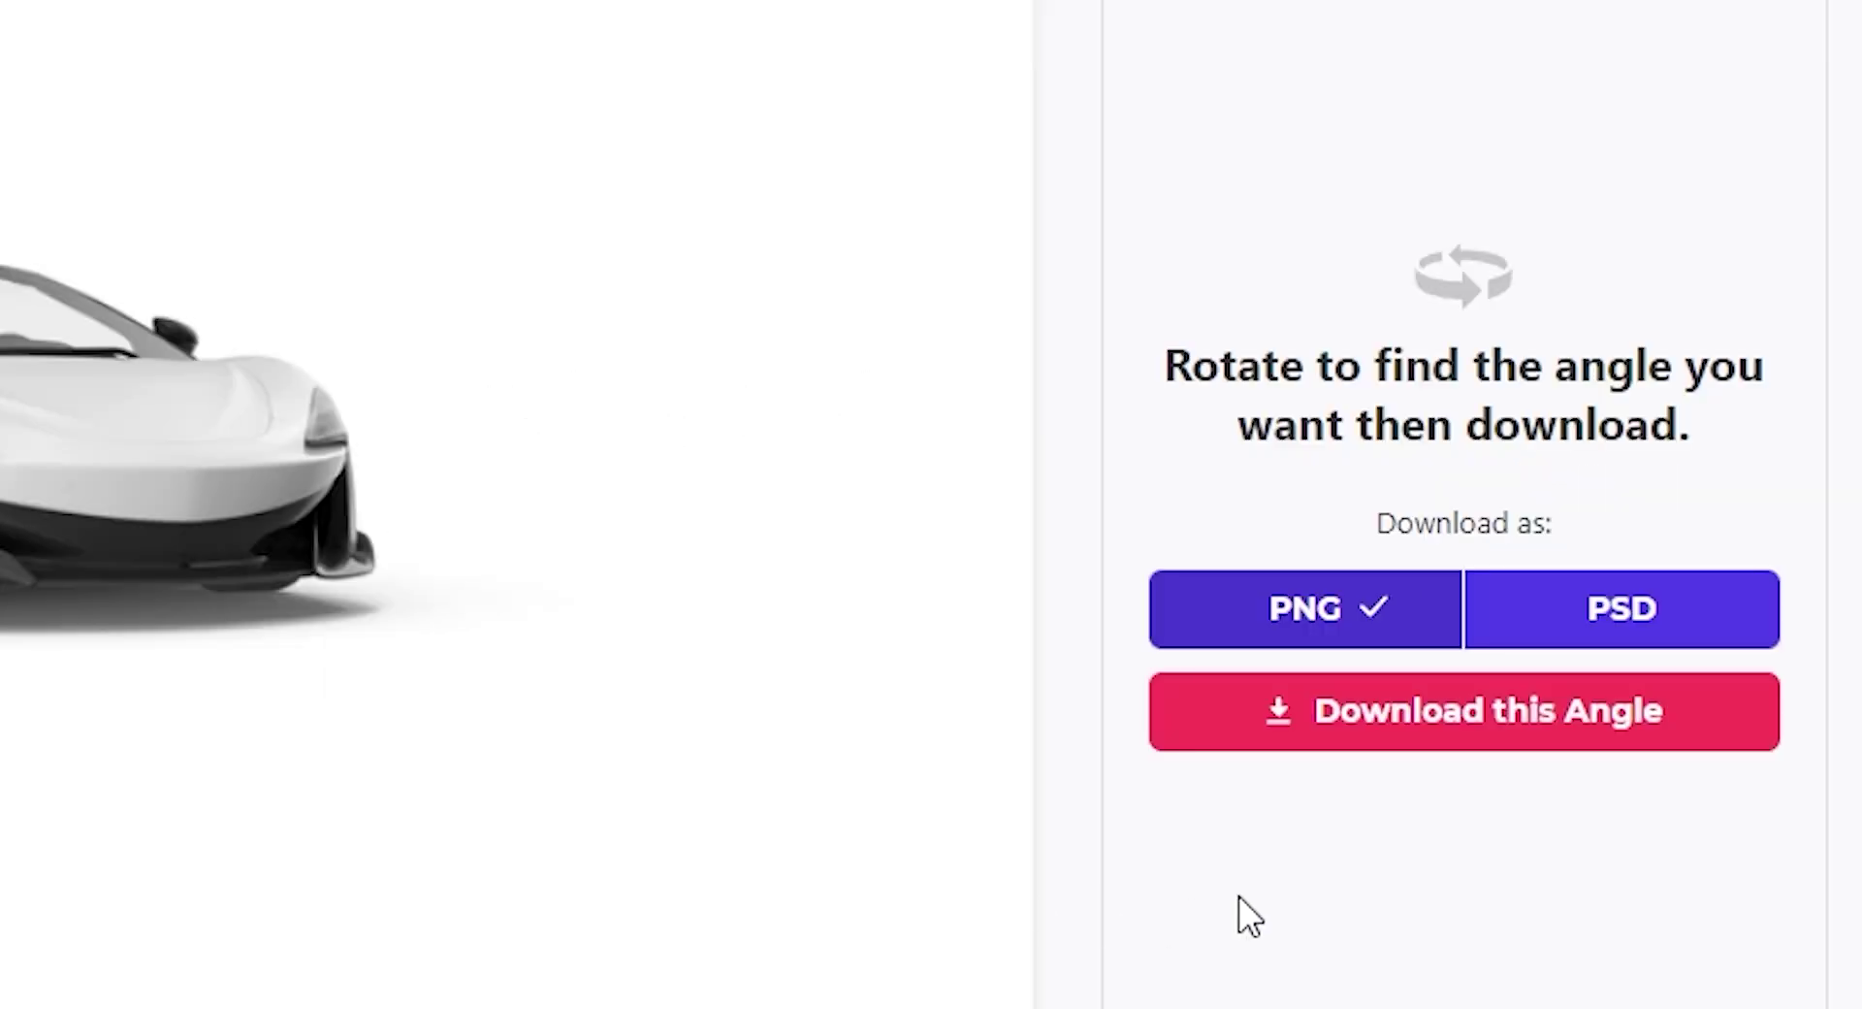
pyautogui.click(1533, 655)
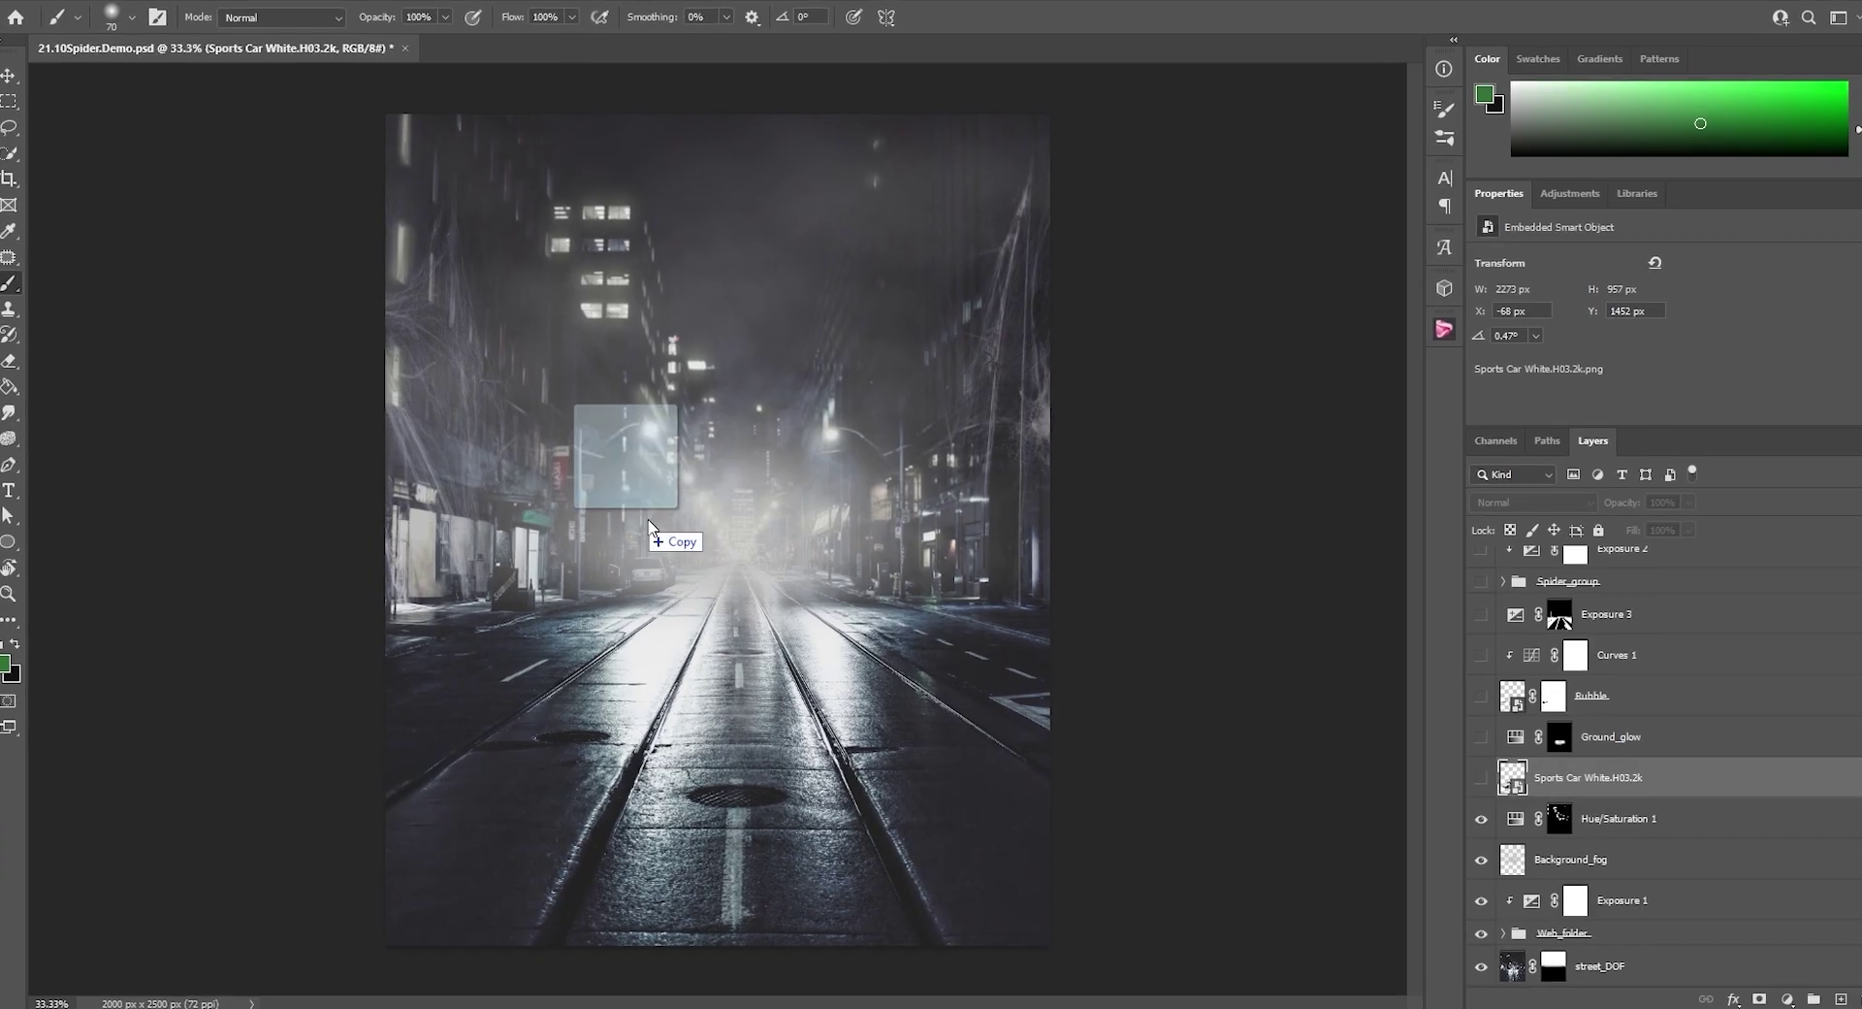
# Switch to Photoshop, place the sports car image into the night street composition 21.10Spider.Demo.psd, and scale and position it on the road.
pyautogui.moveTo(785, 488); pyautogui.dragTo(802, 667)
pyautogui.moveTo(858, 576); pyautogui.dragTo(1343, 485)
pyautogui.moveTo(1474, 428); pyautogui.dragTo(1501, 403)
pyautogui.moveTo(1046, 475); pyautogui.dragTo(901, 592)
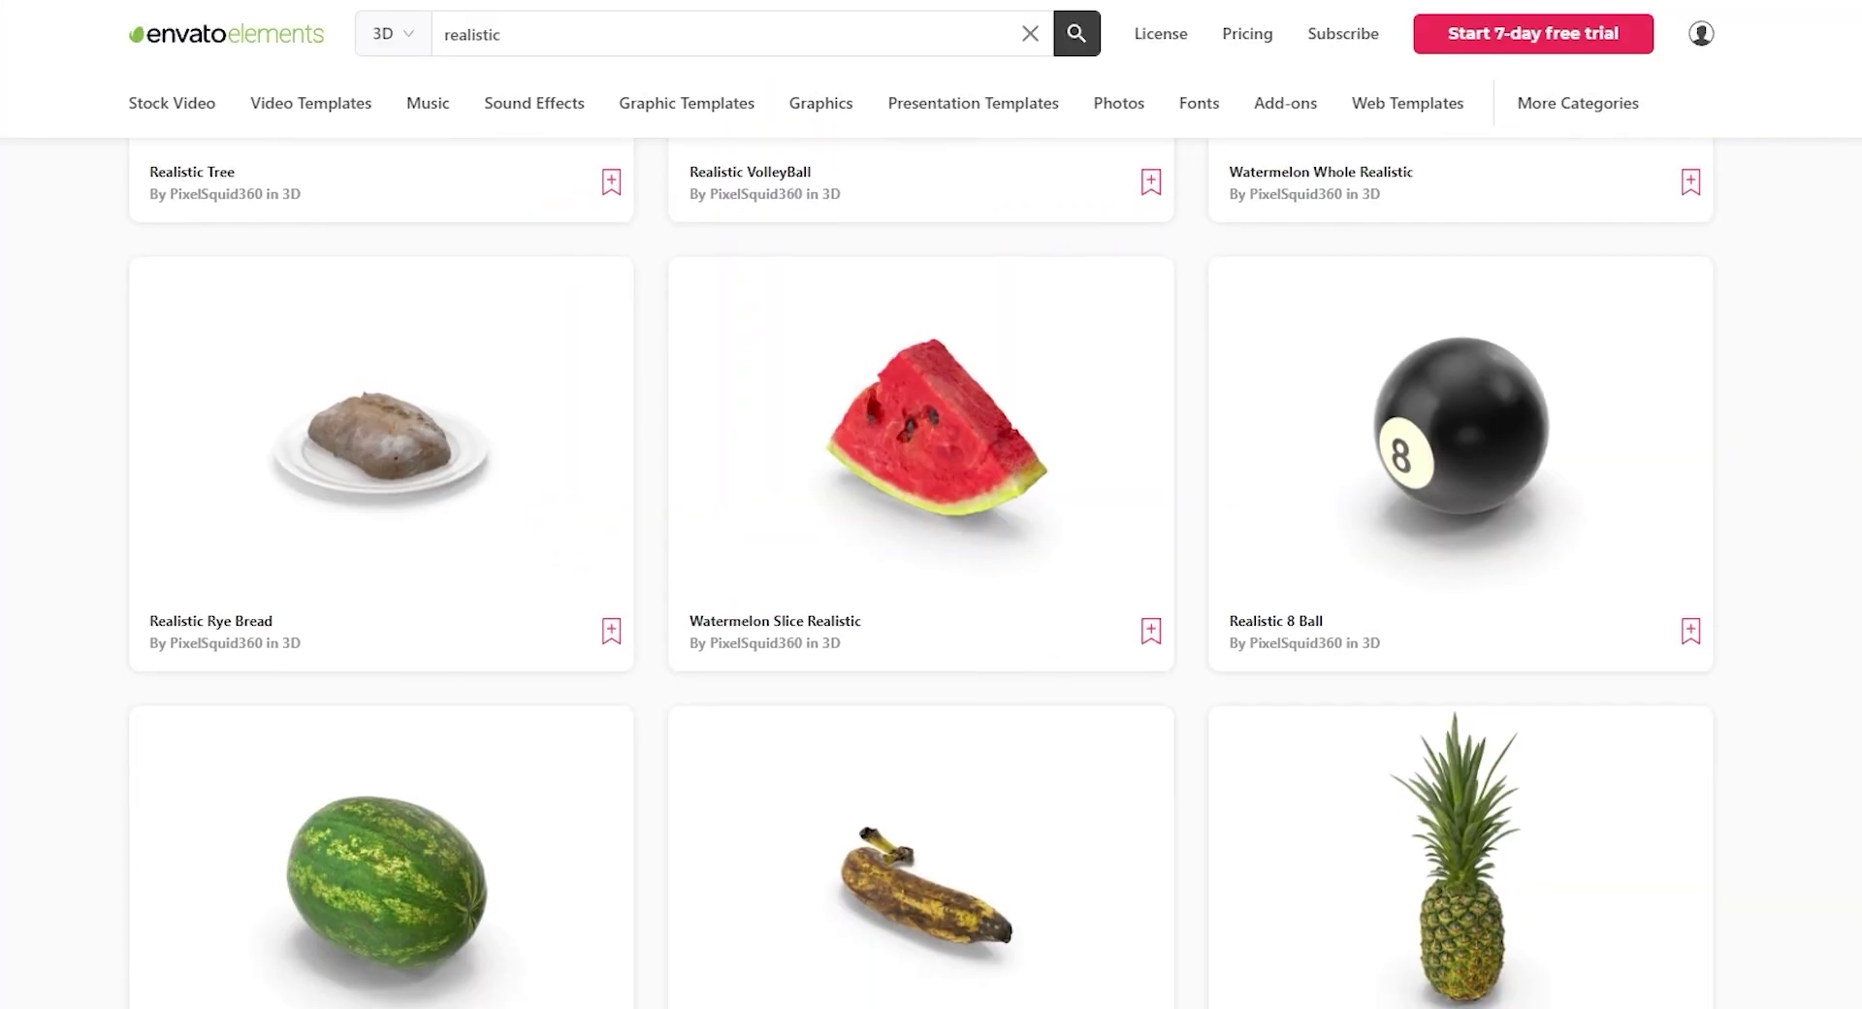
# Browse the Envato Elements 3D results for "realistic" and rotate the armored knight model.
pyautogui.scroll(-10, 922, 573)
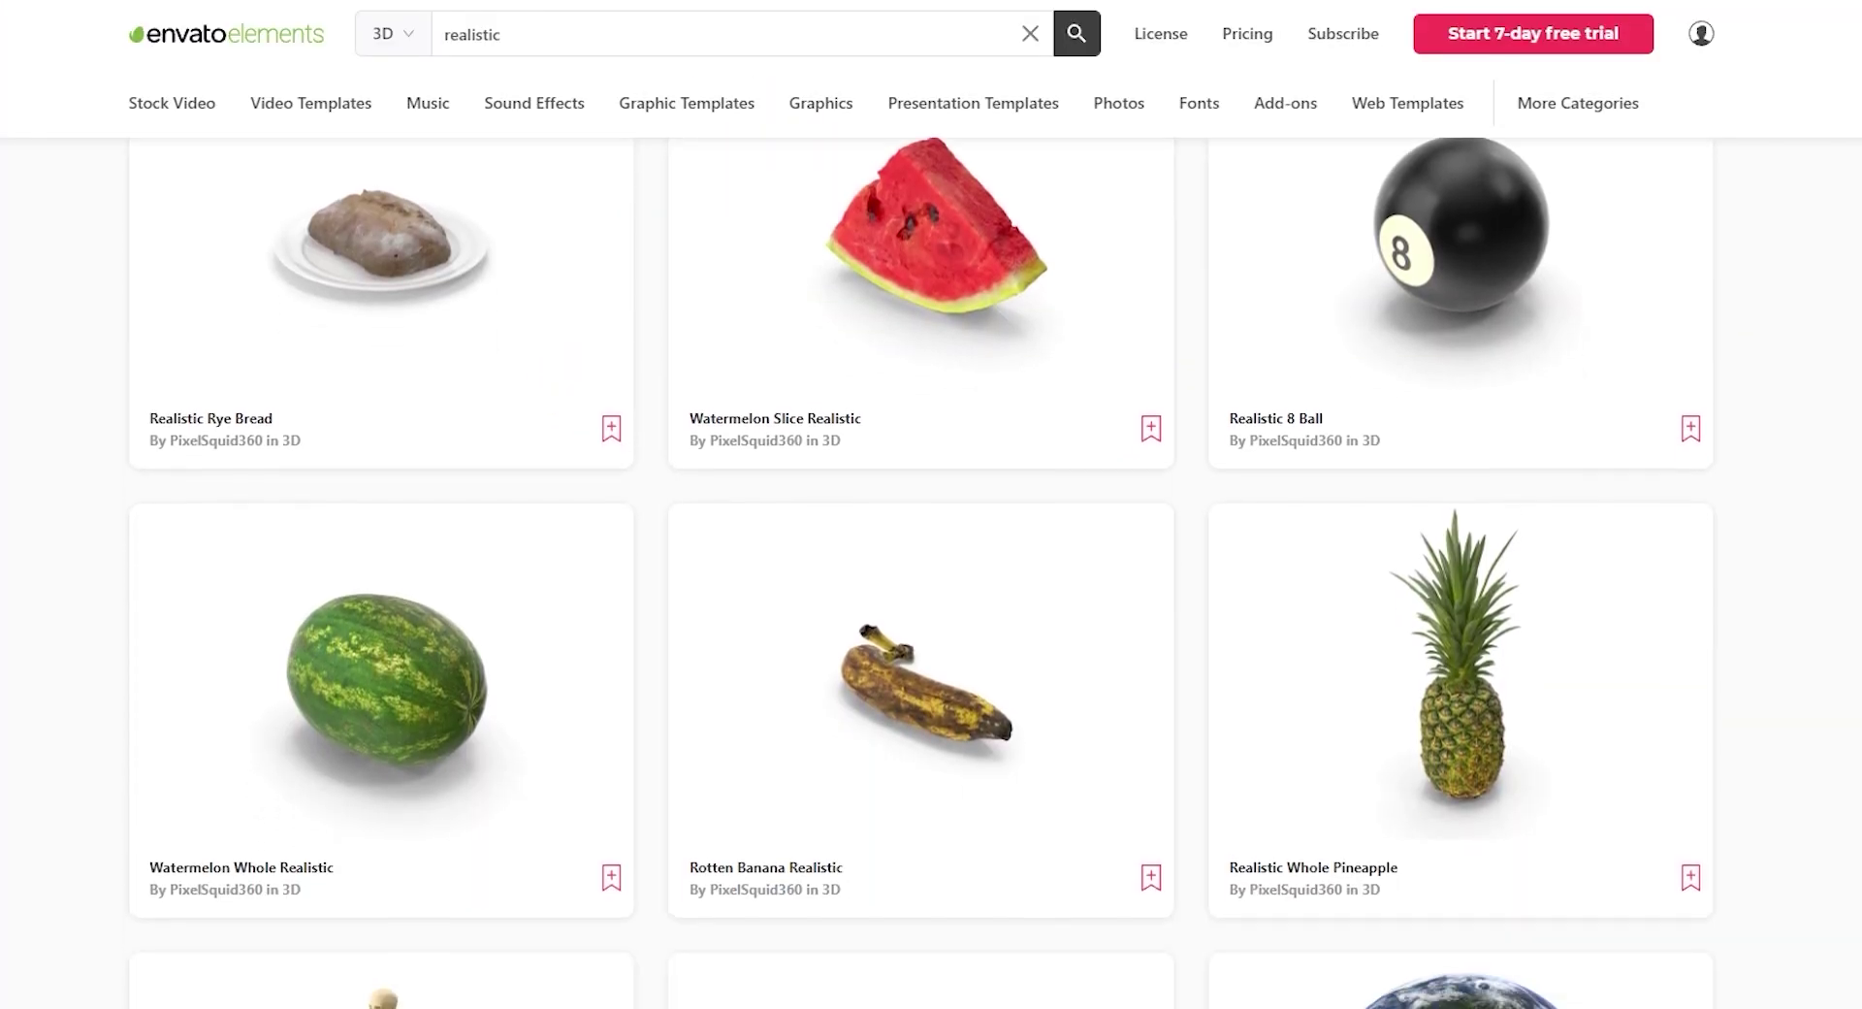
pyautogui.scroll(-8, 923, 573)
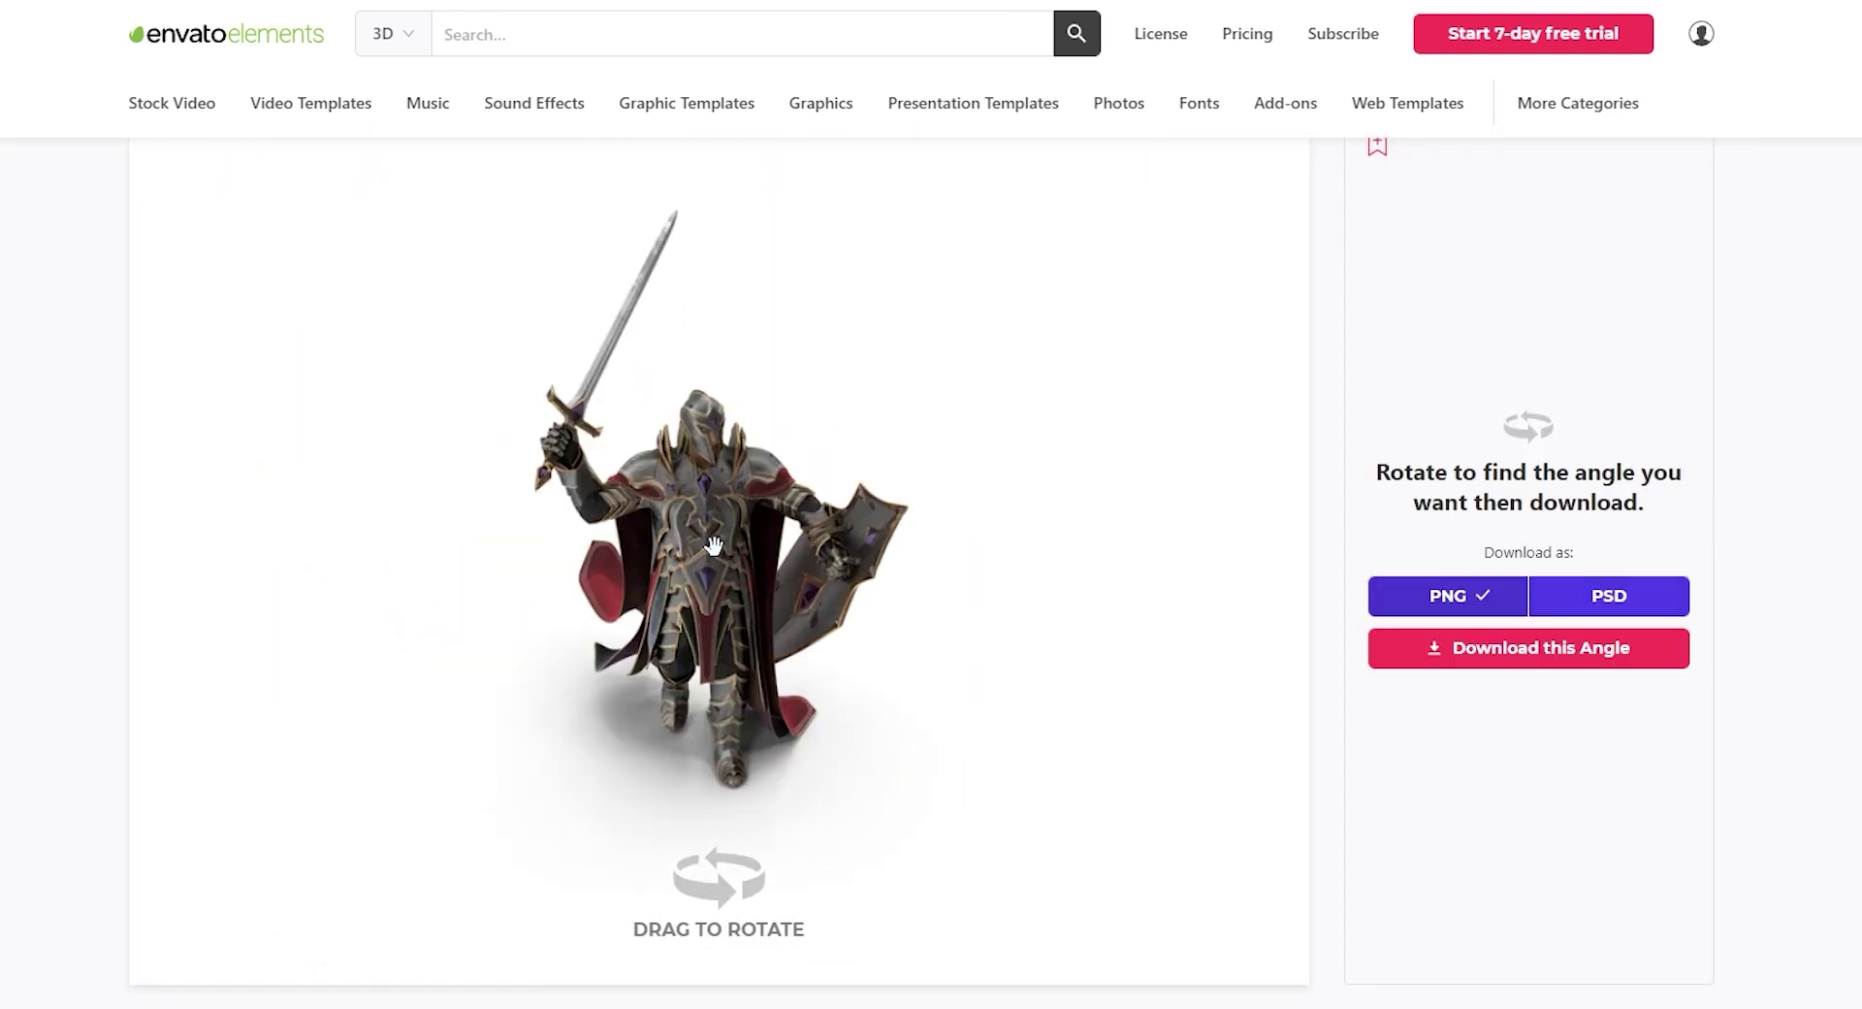
pyautogui.moveTo(713, 545); pyautogui.dragTo(771, 546)
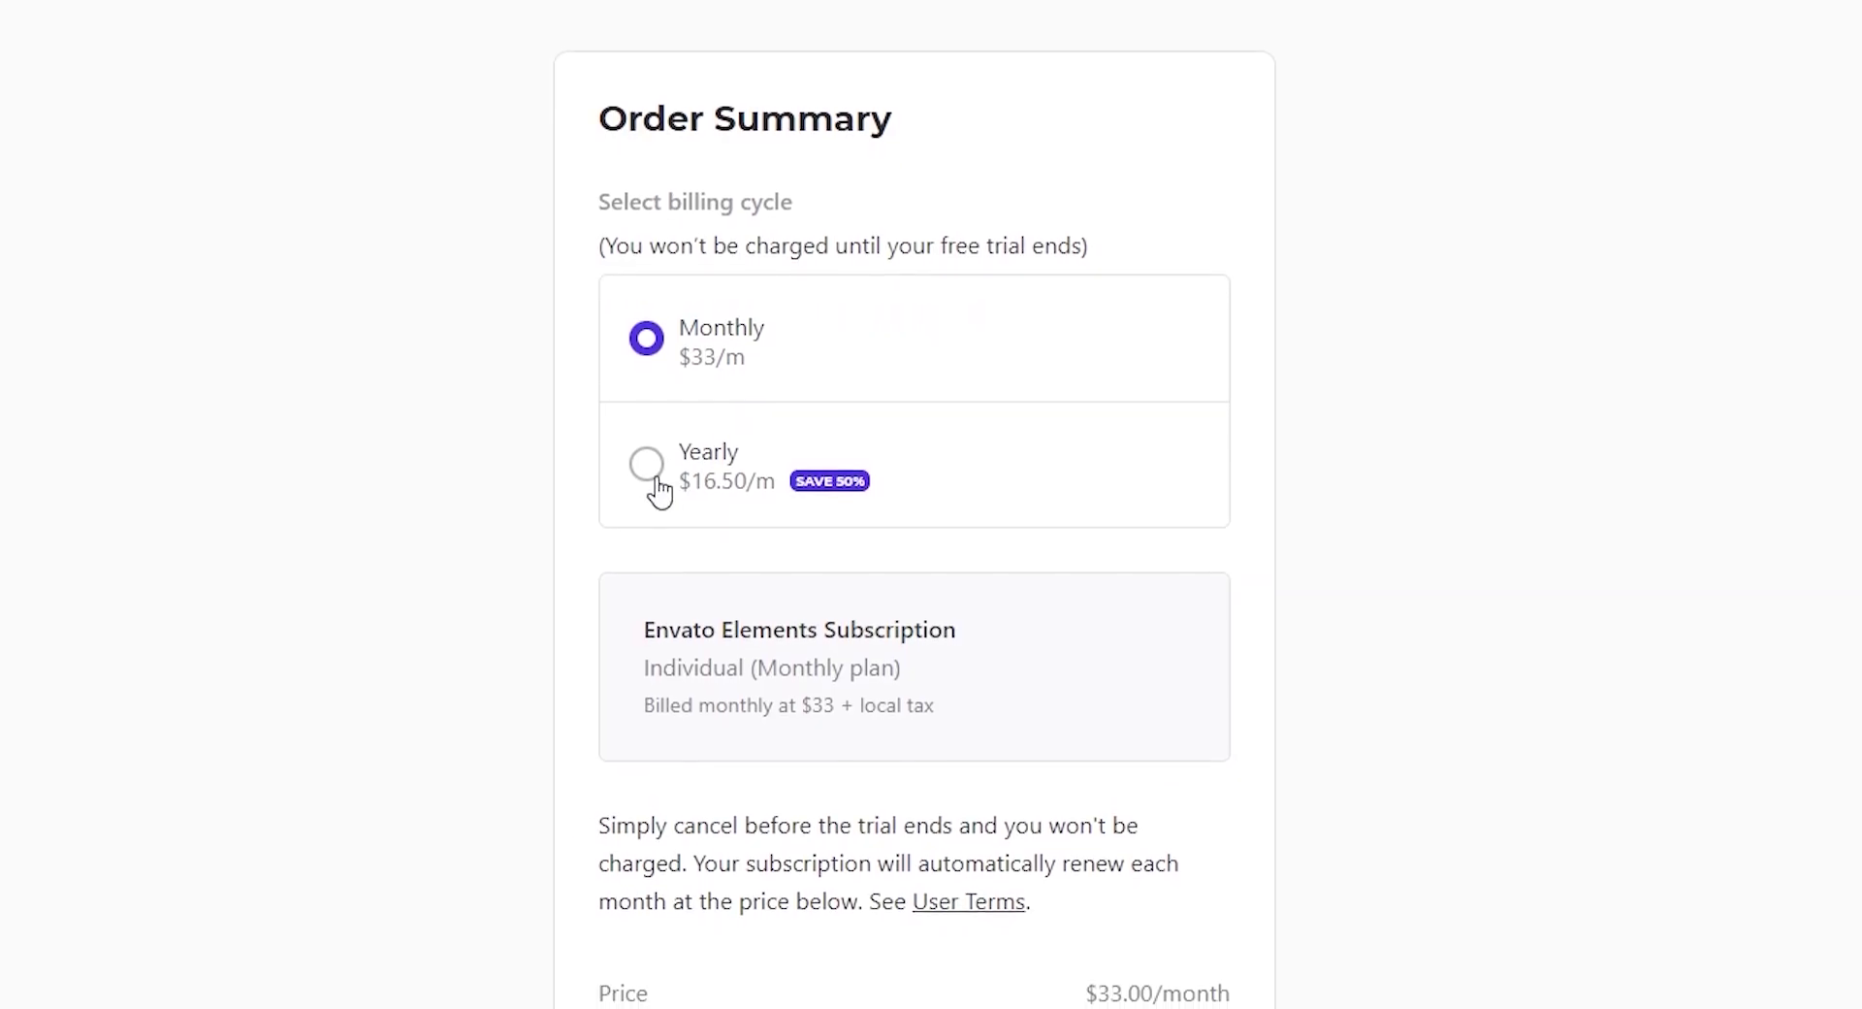
# Select the Yearly billing cycle in the Envato Elements order summary.
pyautogui.click(648, 480)
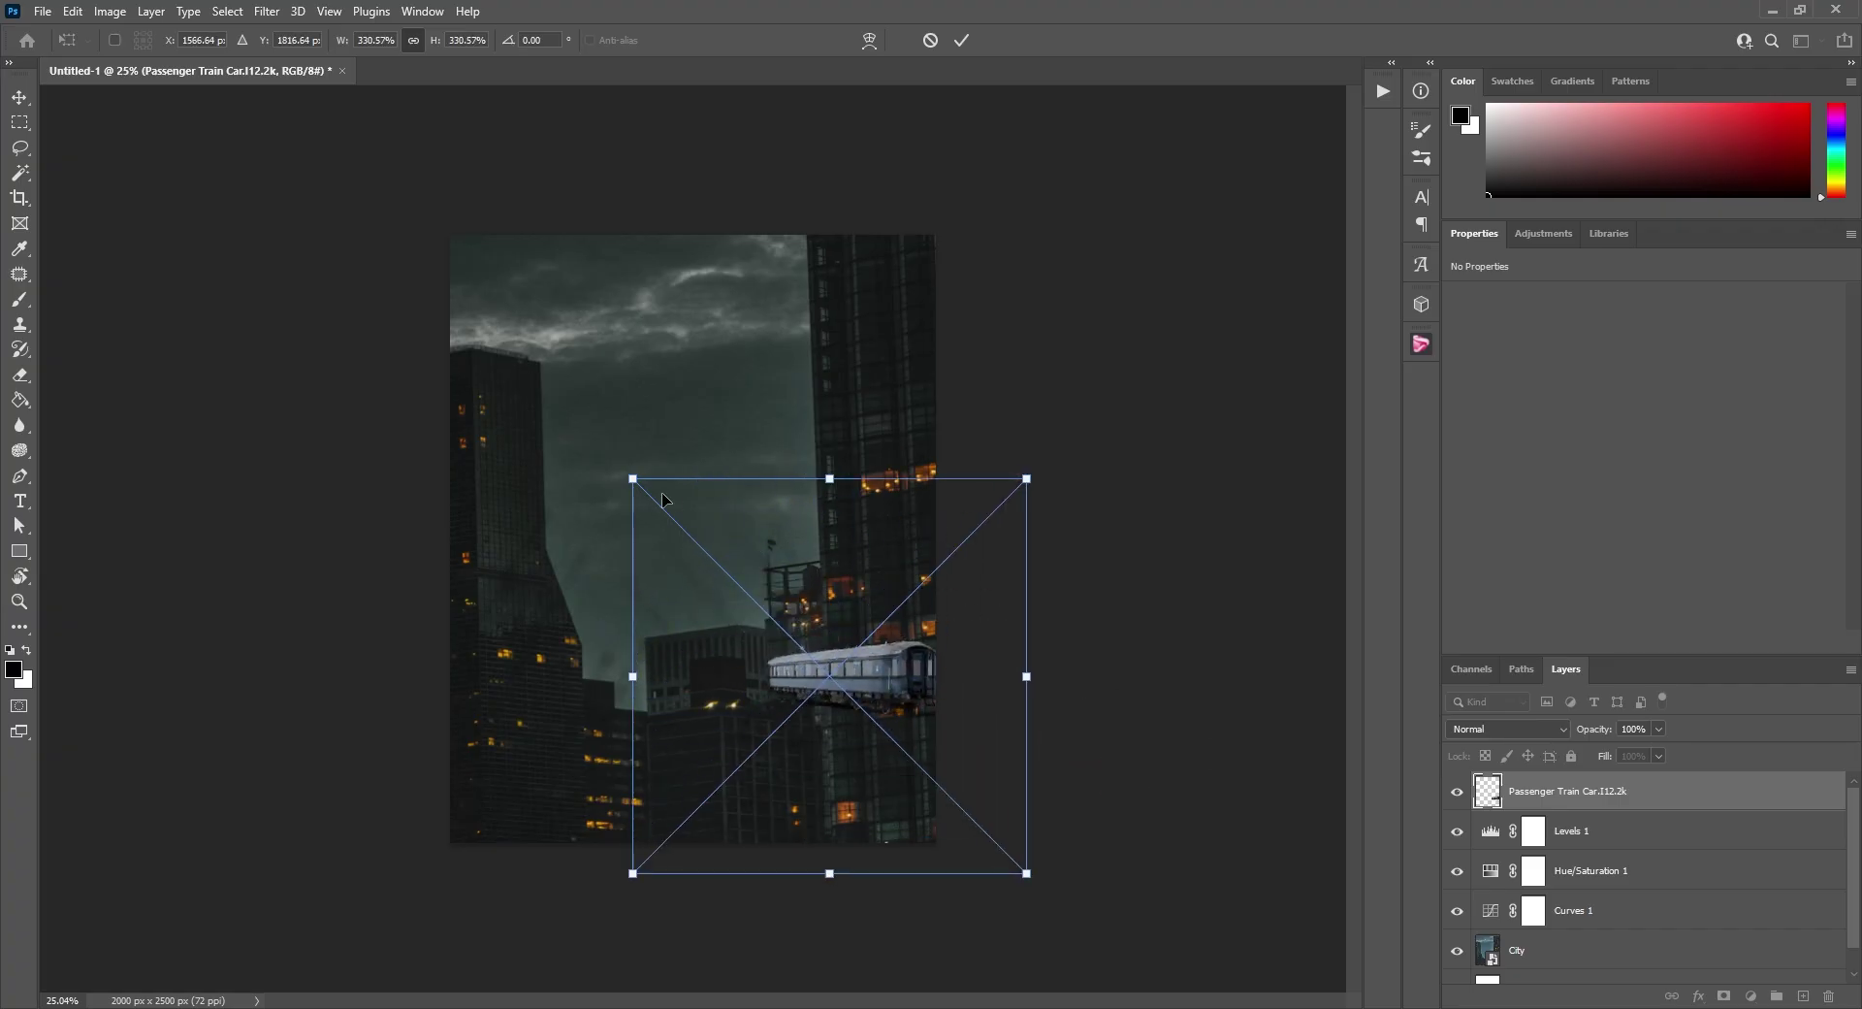
# Switch back to the city composition in Photoshop and enlarge the train car to about 7100 px wide, rotated about -0.94°, across the canvas's lower part.
pyautogui.moveTo(633, 479); pyautogui.dragTo(217, 316)
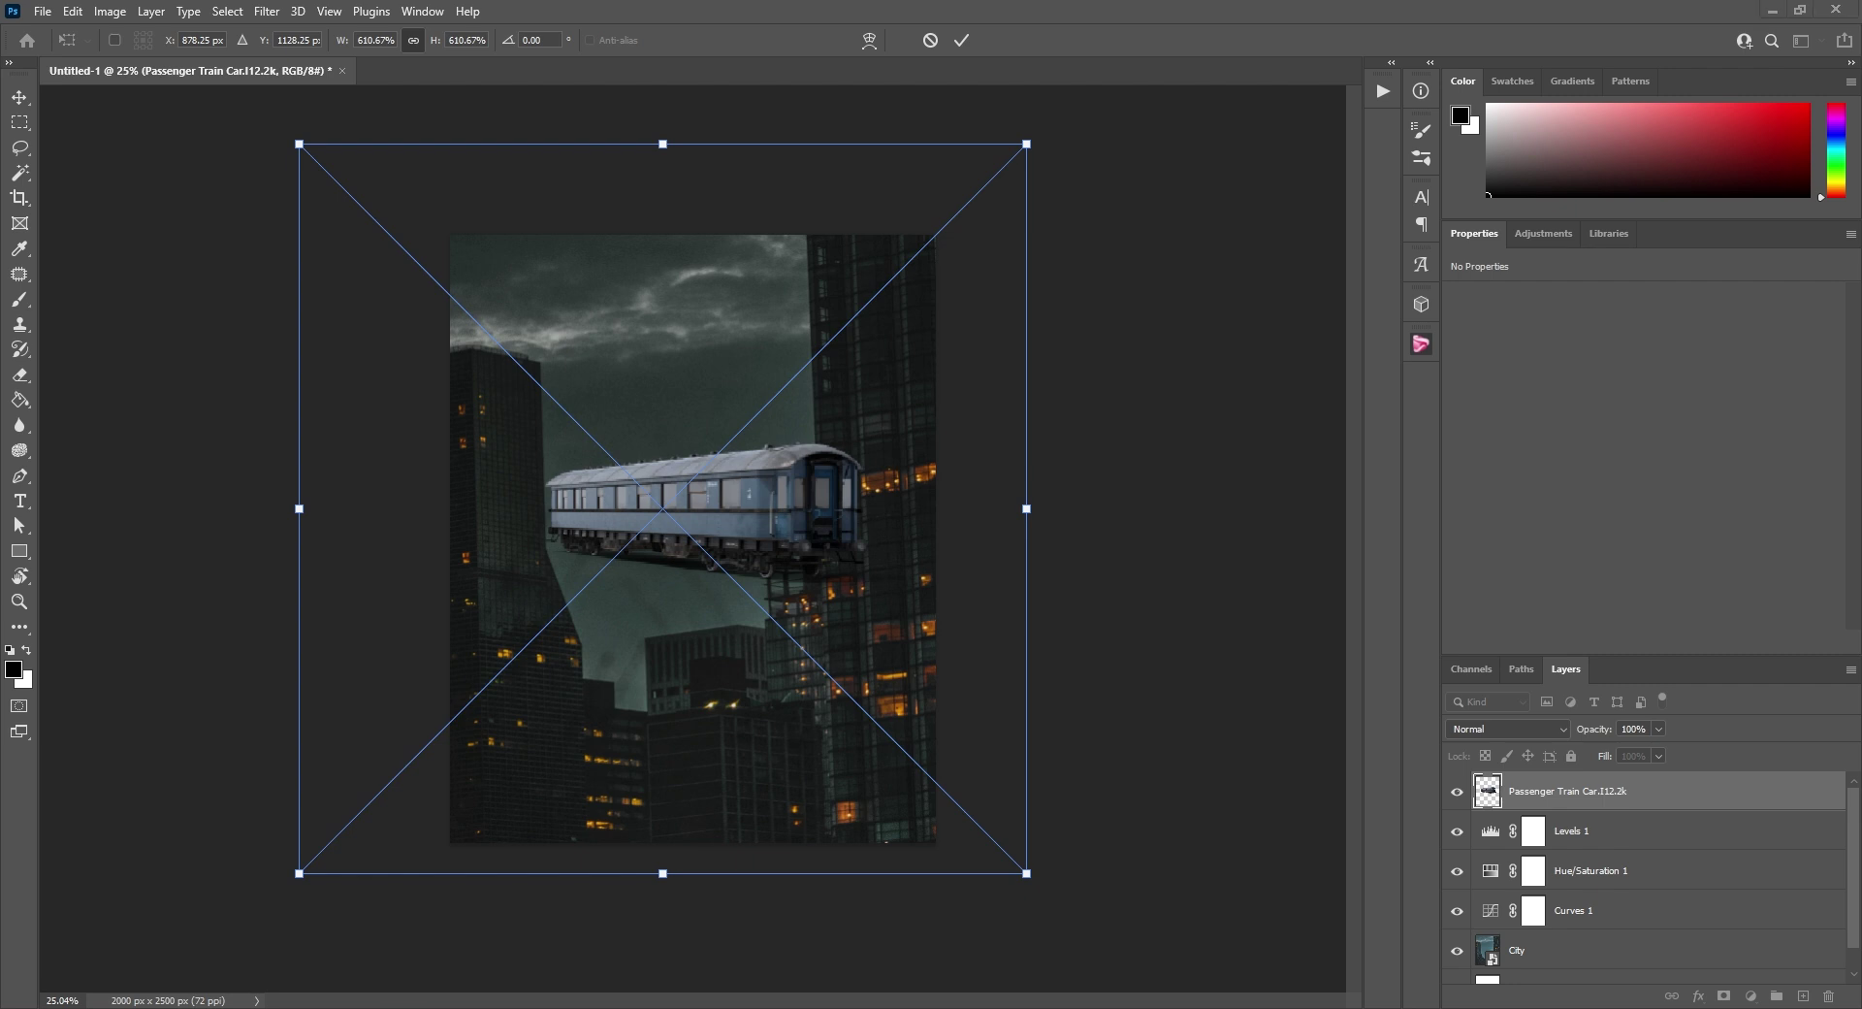
pyautogui.moveTo(1082, 137); pyautogui.dragTo(1048, 113)
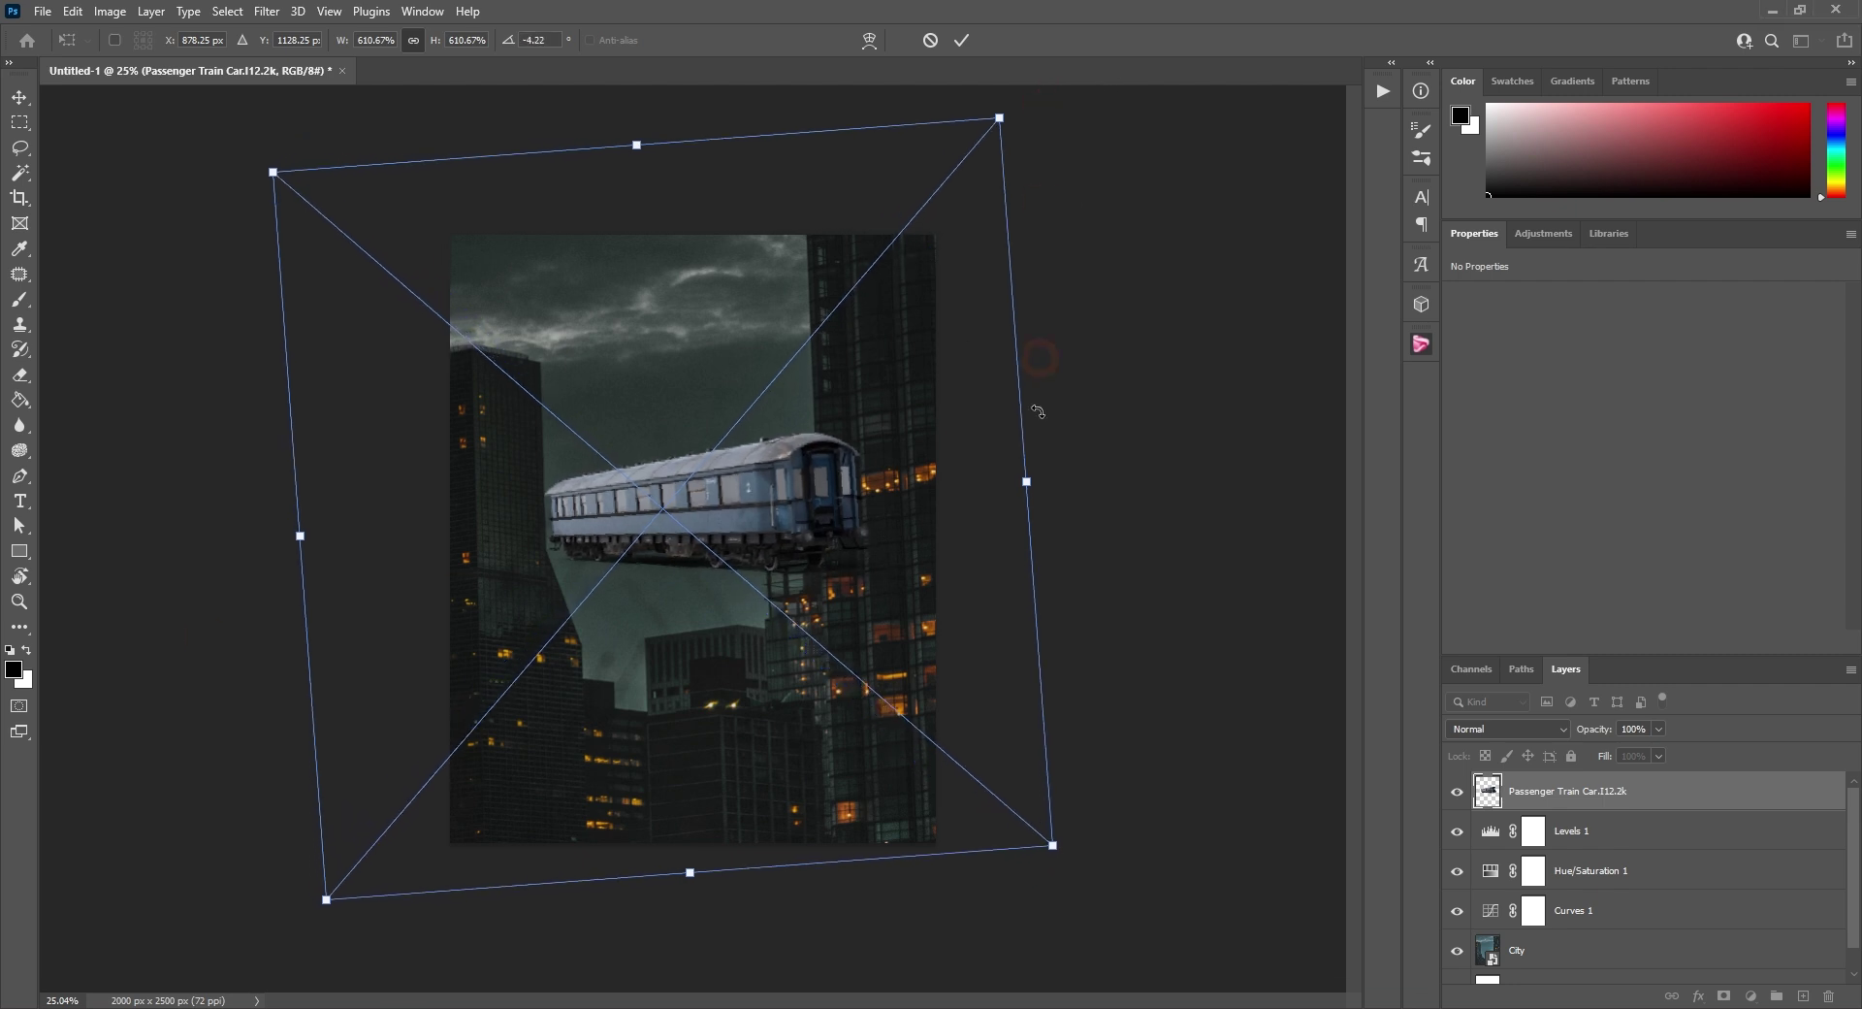
pyautogui.moveTo(1053, 846); pyautogui.dragTo(1393, 968)
pyautogui.moveTo(970, 620); pyautogui.dragTo(701, 822)
pyautogui.moveTo(966, 303); pyautogui.dragTo(1213, 58)
pyautogui.moveTo(1057, 408); pyautogui.dragTo(985, 512)
pyautogui.scroll(-6, 985, 511)
pyautogui.moveTo(973, 274); pyautogui.dragTo(1160, 50)
pyautogui.moveTo(1042, 344); pyautogui.dragTo(915, 467)
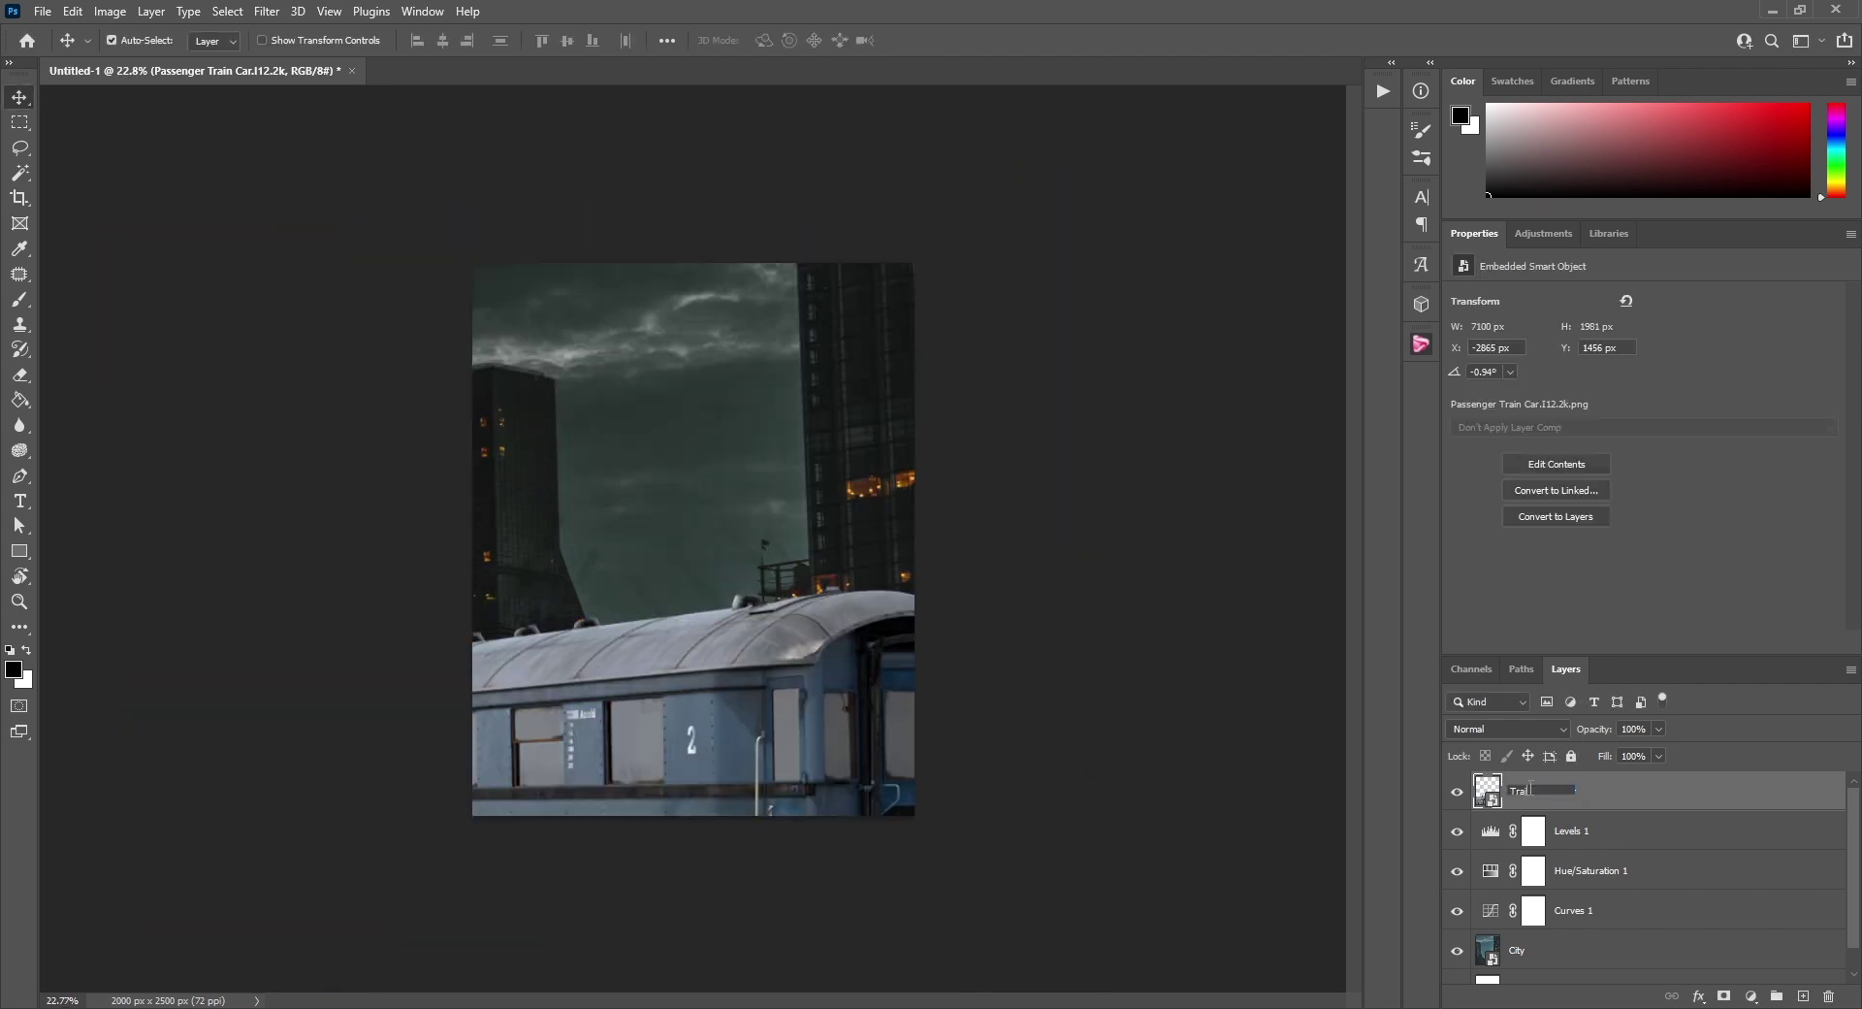
# Clone out the vent protruding from the train roof near the tower balcony with the Clone Stamp on the rasterized Train layer.
pyautogui.scroll(12, 745, 592)
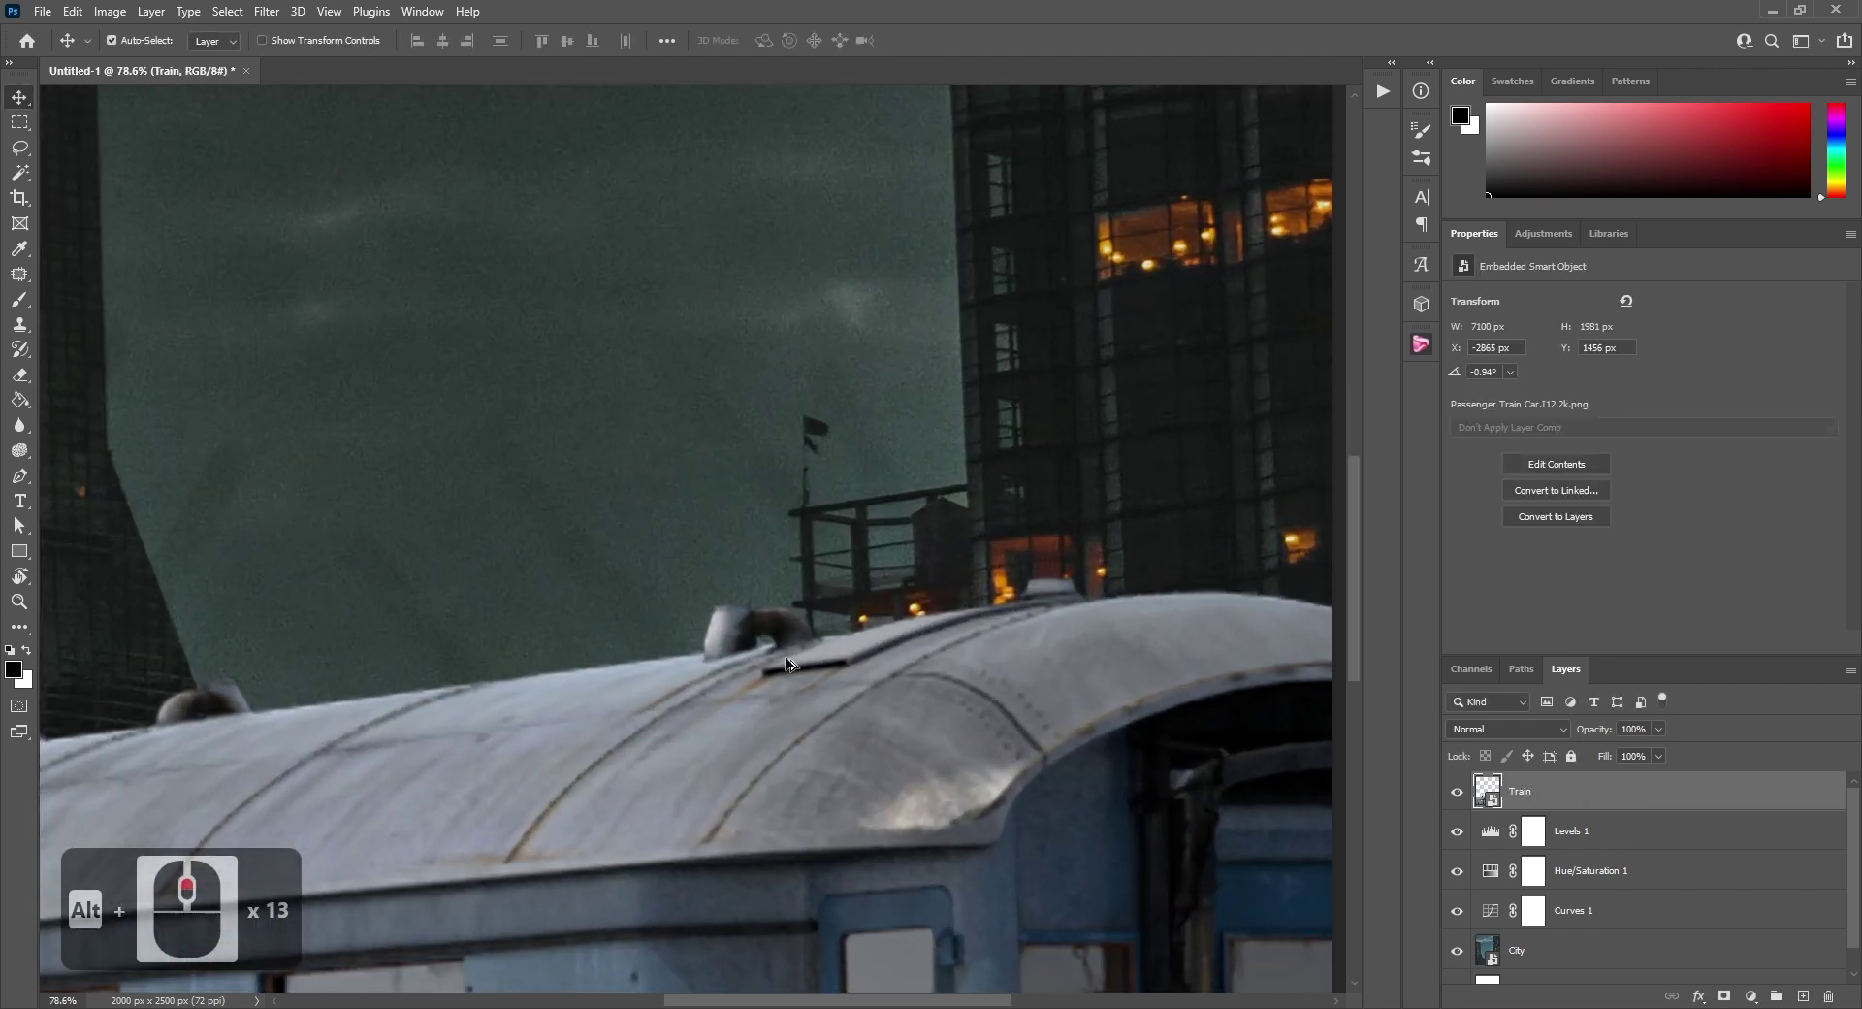
pyautogui.click(19, 374)
pyautogui.keyDown('alt'); pyautogui.click(718, 626); pyautogui.keyUp('alt')
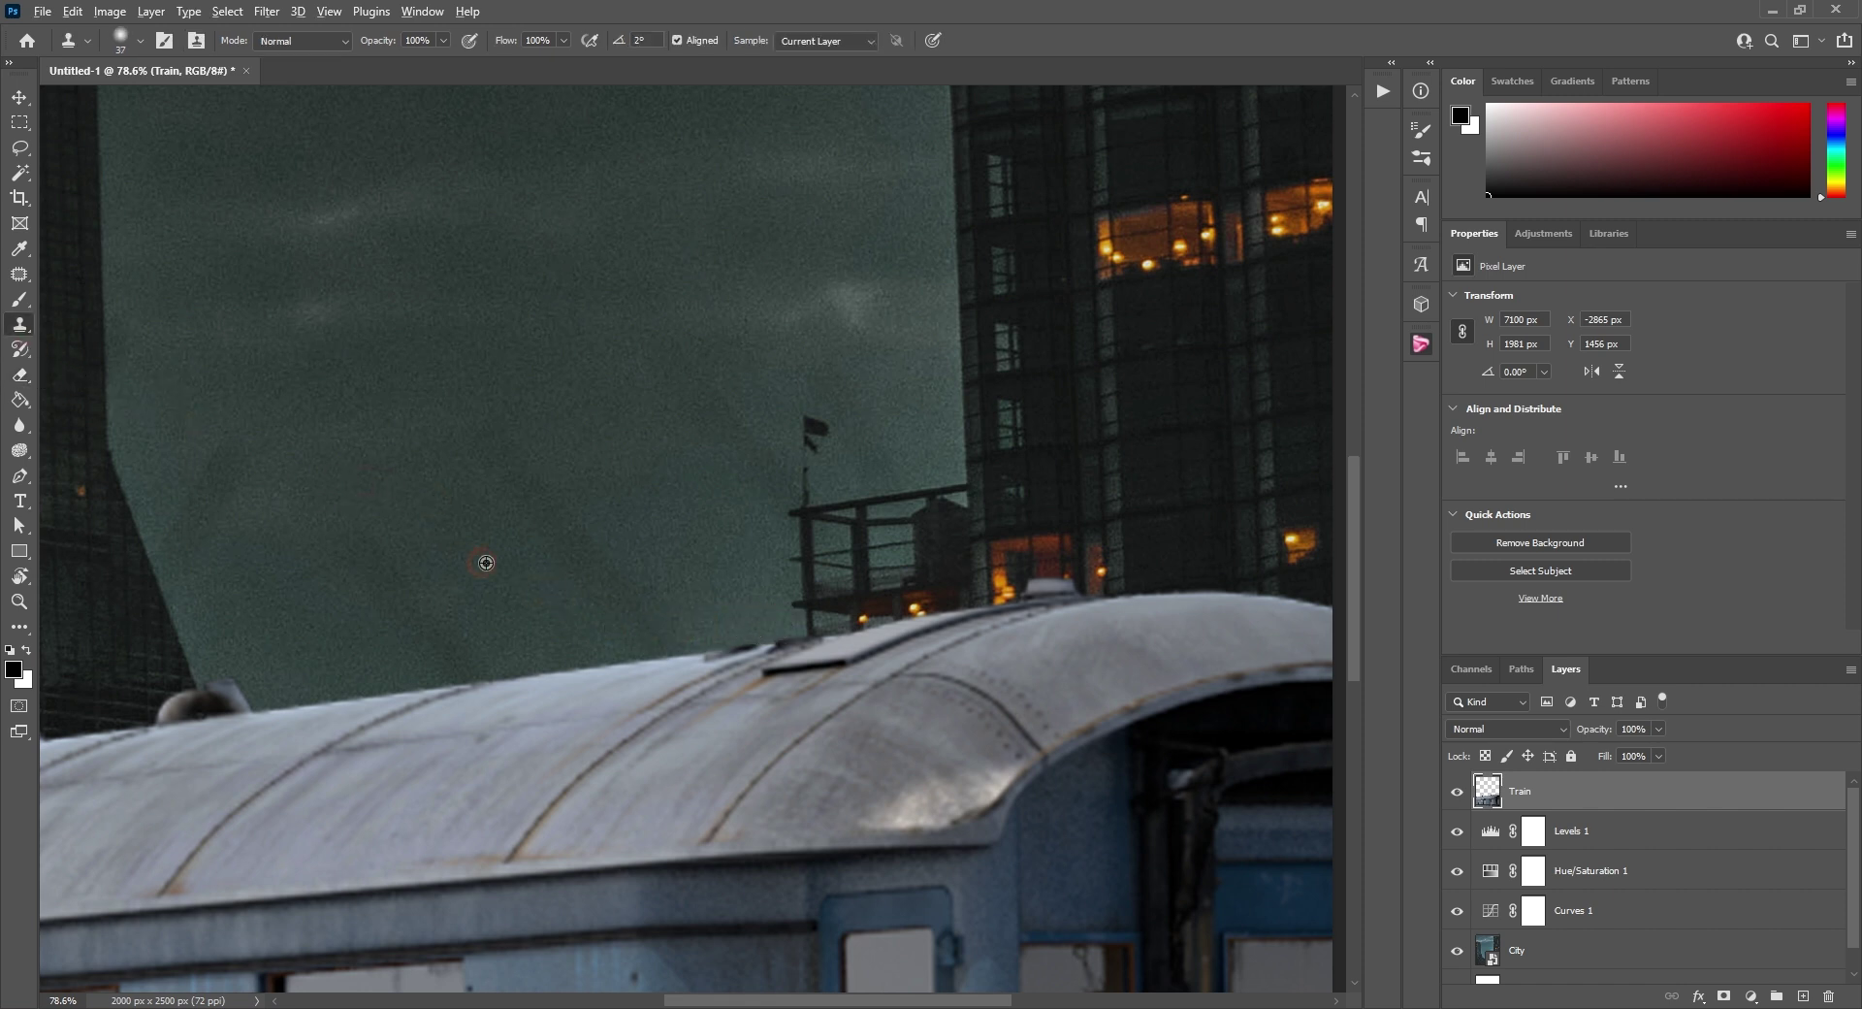
pyautogui.scroll(5, 481, 563)
pyautogui.keyDown('alt'); pyautogui.rightClick(706, 666); pyautogui.keyUp('alt')
pyautogui.keyDown('alt'); pyautogui.click(724, 663); pyautogui.keyUp('alt')
pyautogui.moveTo(723, 663); pyautogui.dragTo(839, 650)
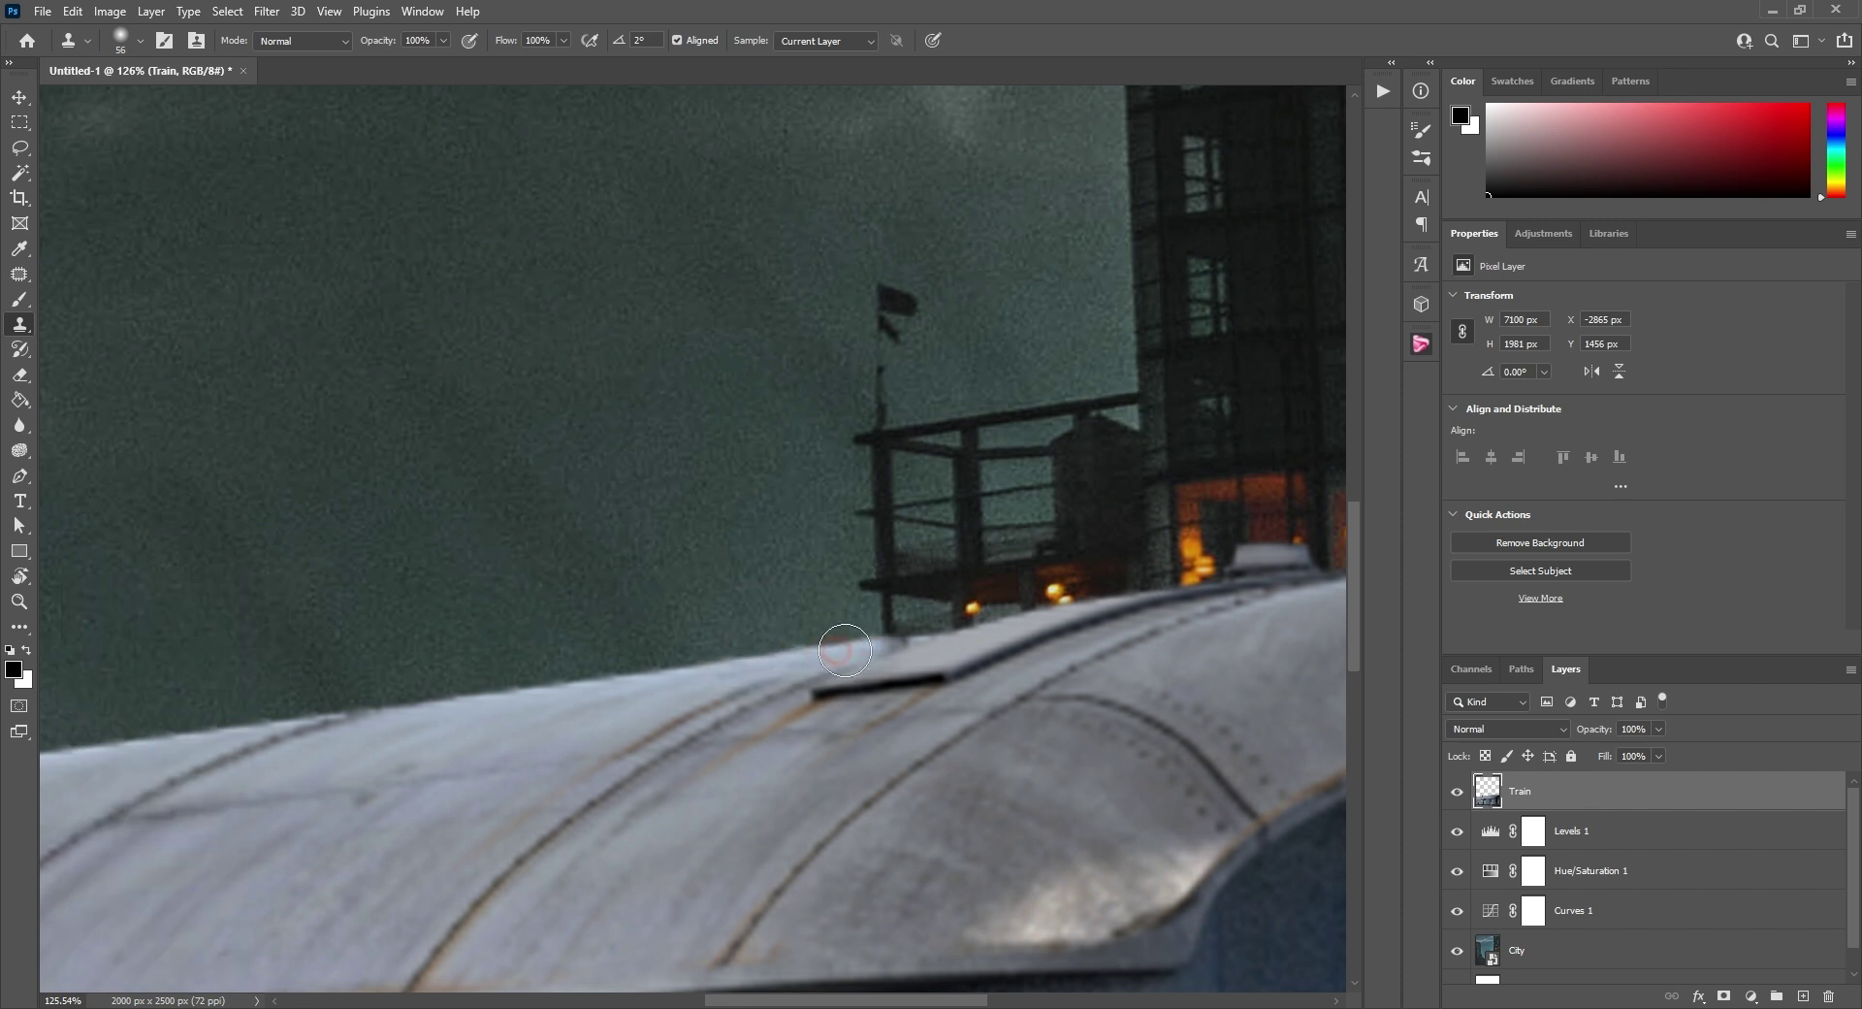
# Add a Levels adjustment clipped to the Train layer with midtones at 0.90 and output white at 207.
pyautogui.scroll(-20, 668, 672)
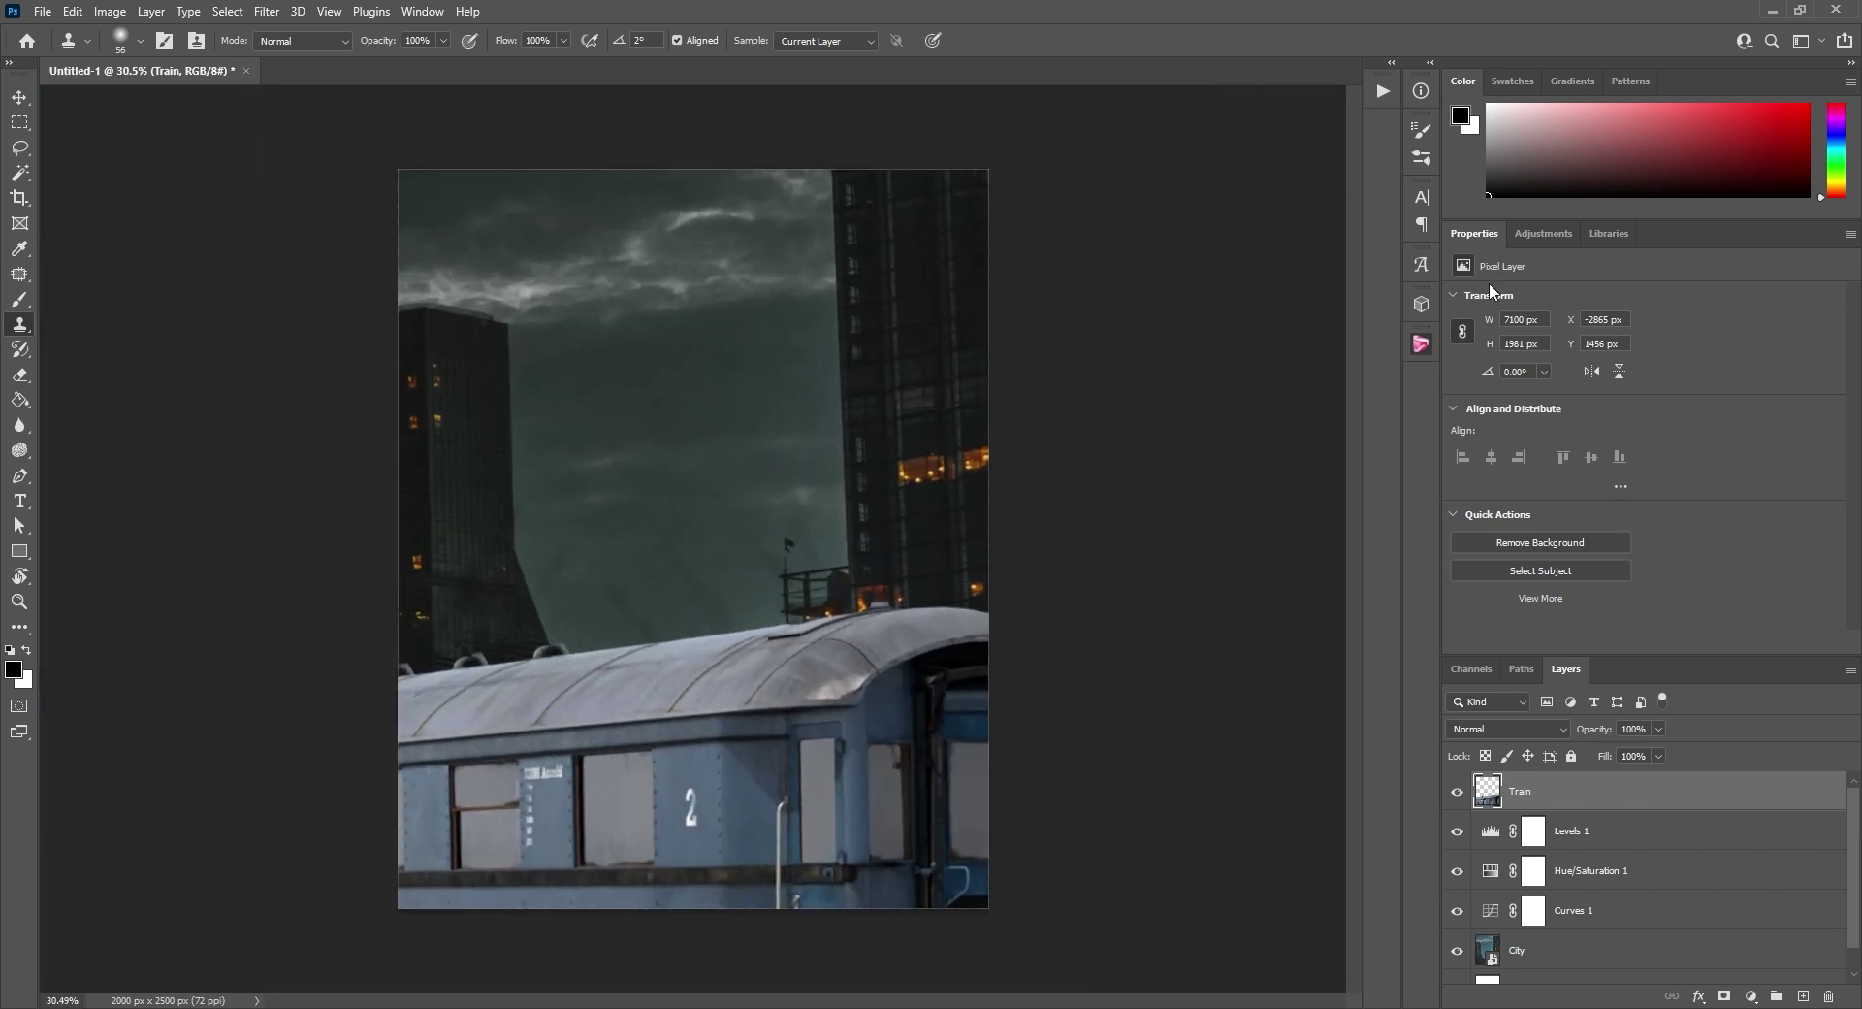
pyautogui.click(1535, 234)
pyautogui.click(1519, 277)
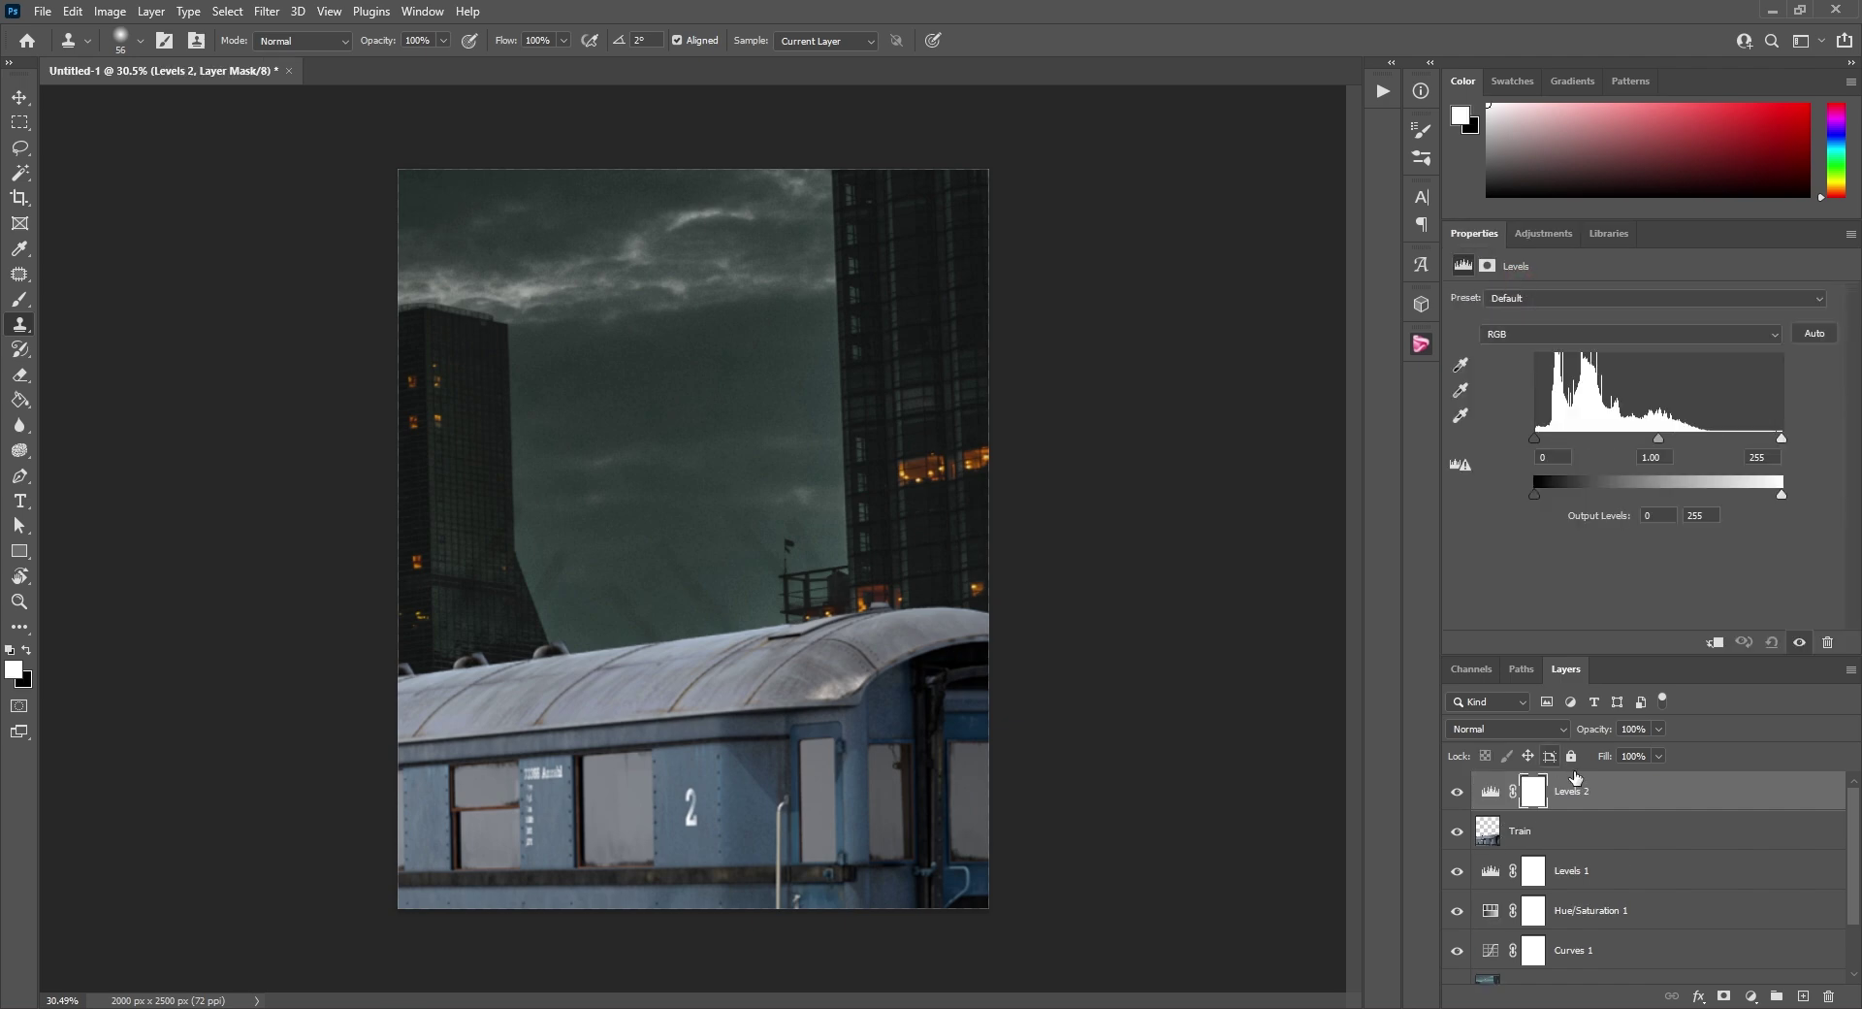
pyautogui.rightClick(1591, 793)
pyautogui.click(1634, 560)
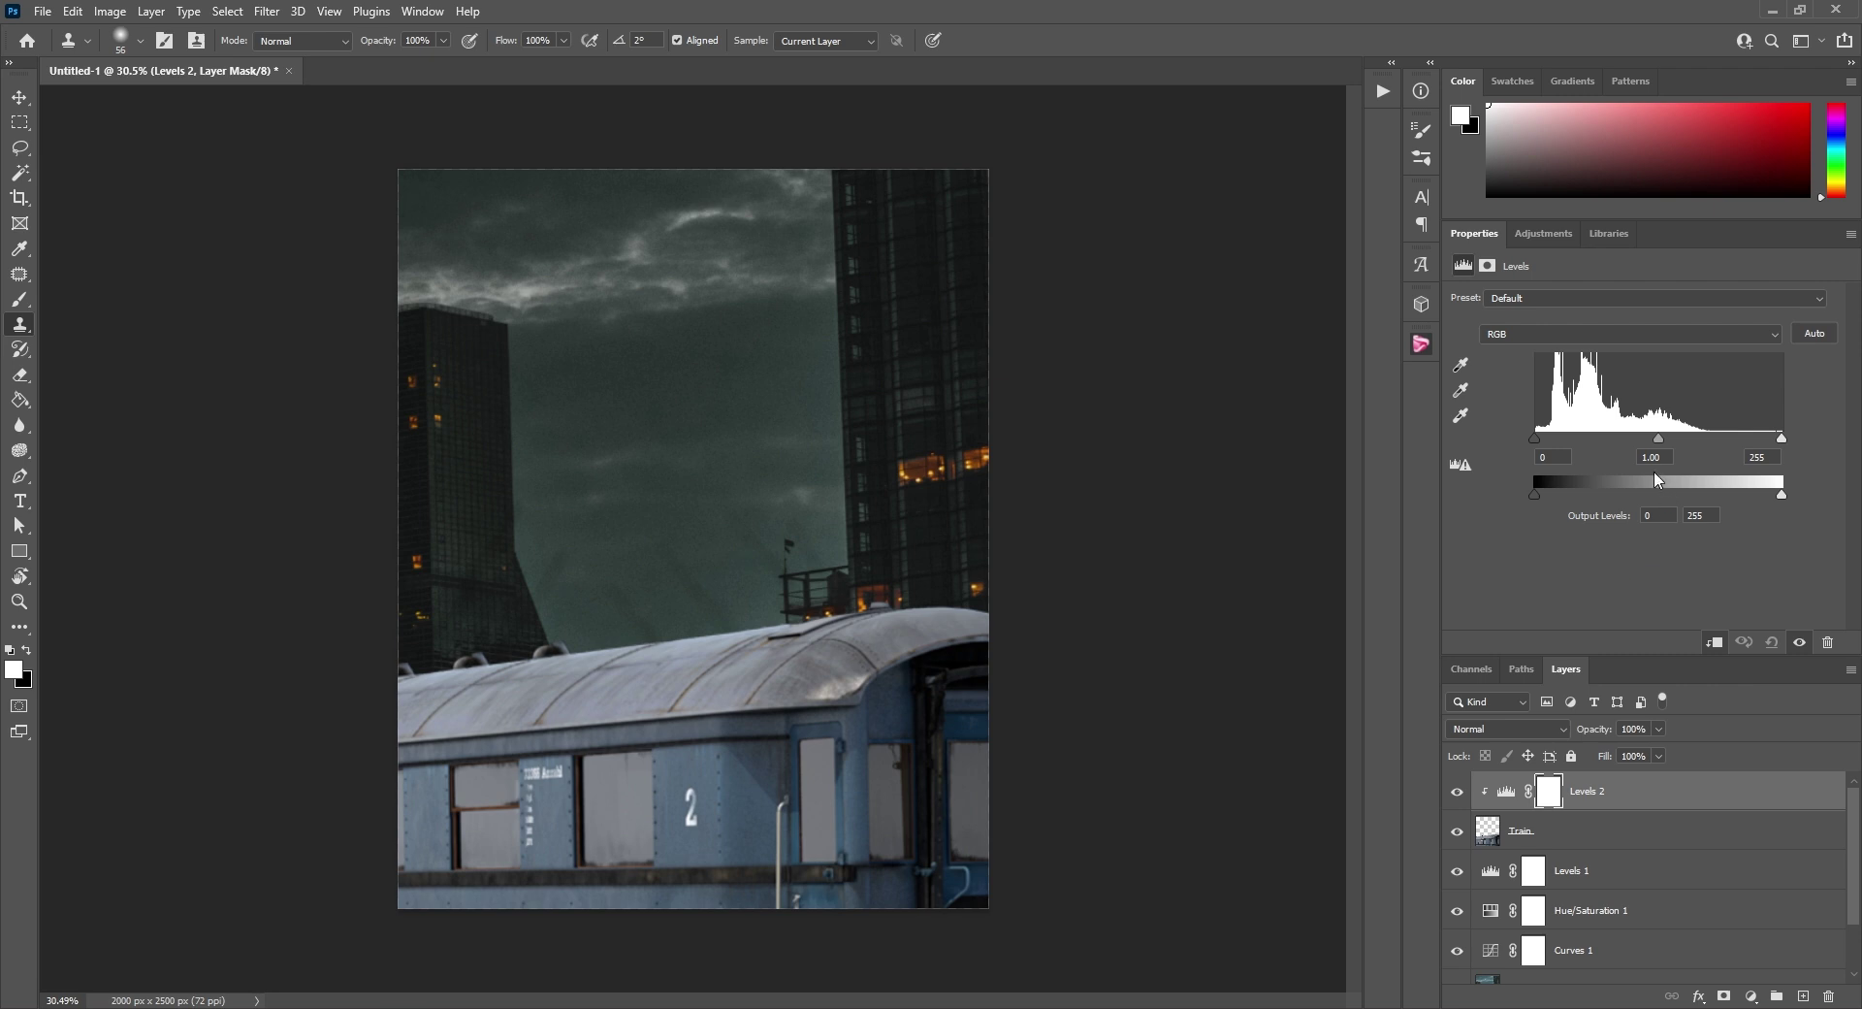
pyautogui.moveTo(1667, 435); pyautogui.dragTo(1669, 434)
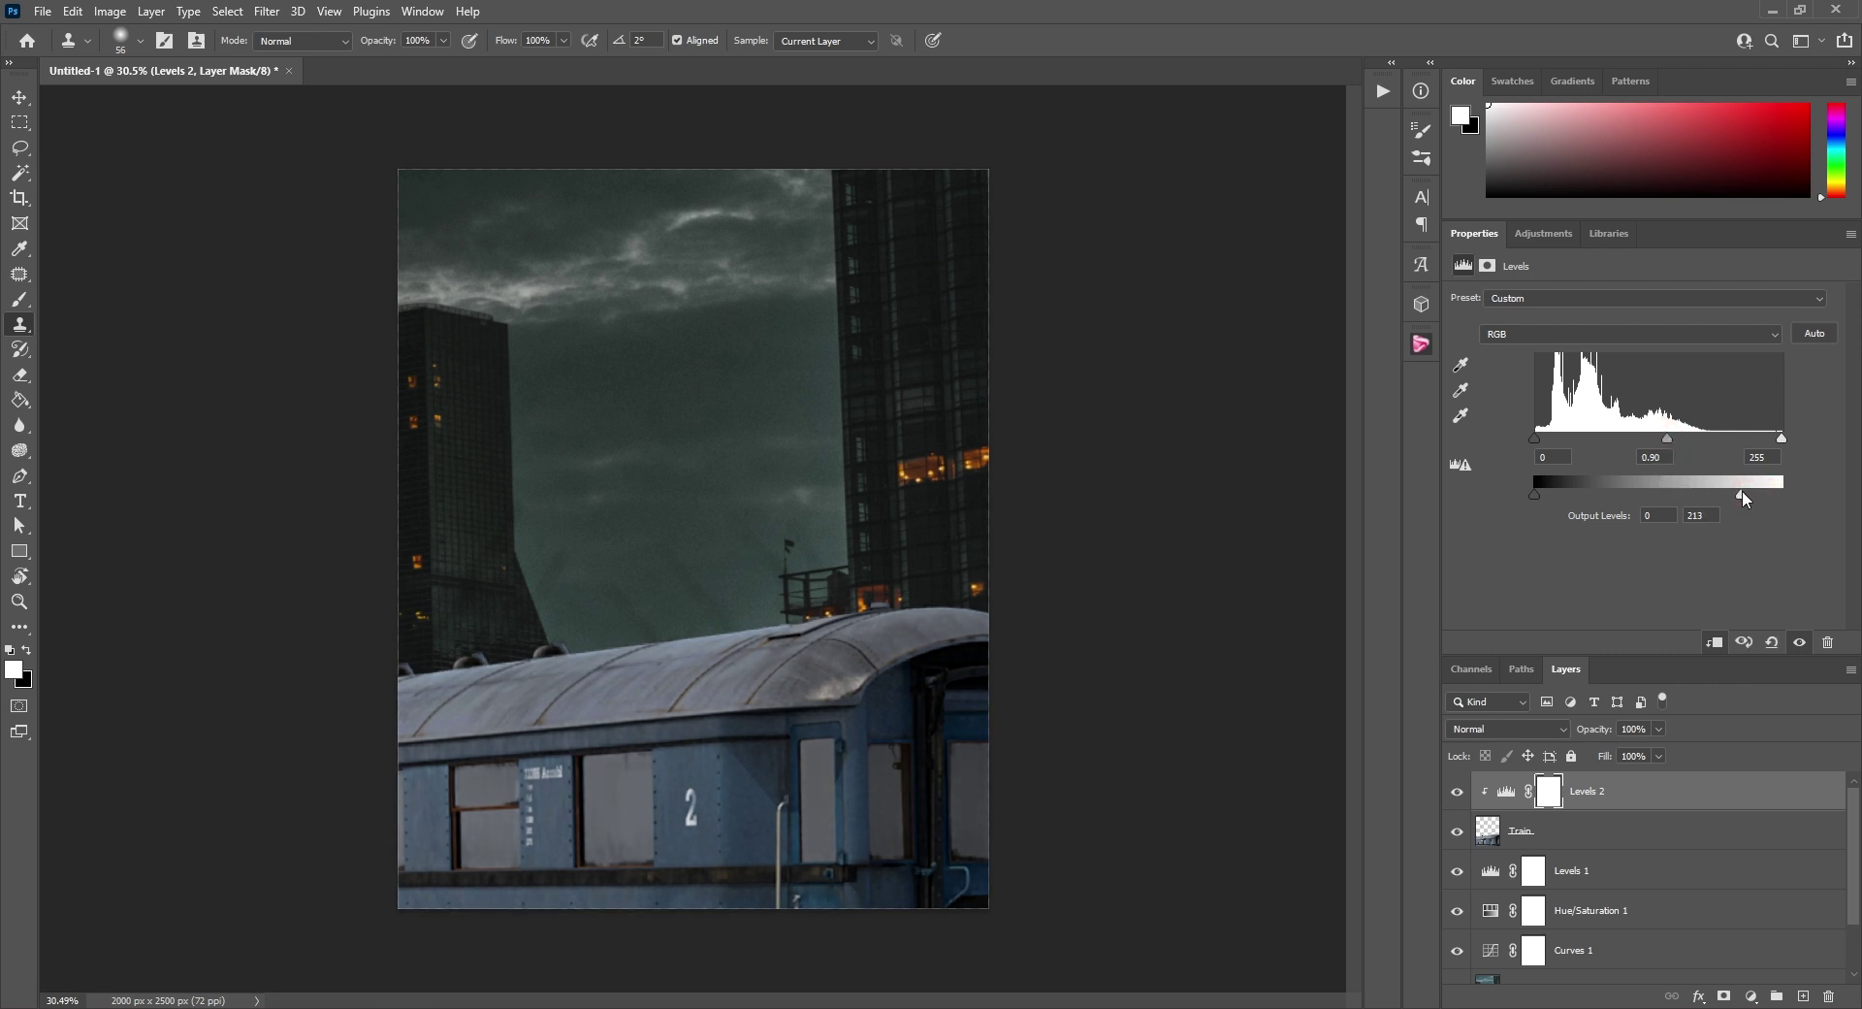
pyautogui.click(1459, 791)
pyautogui.click(1459, 791)
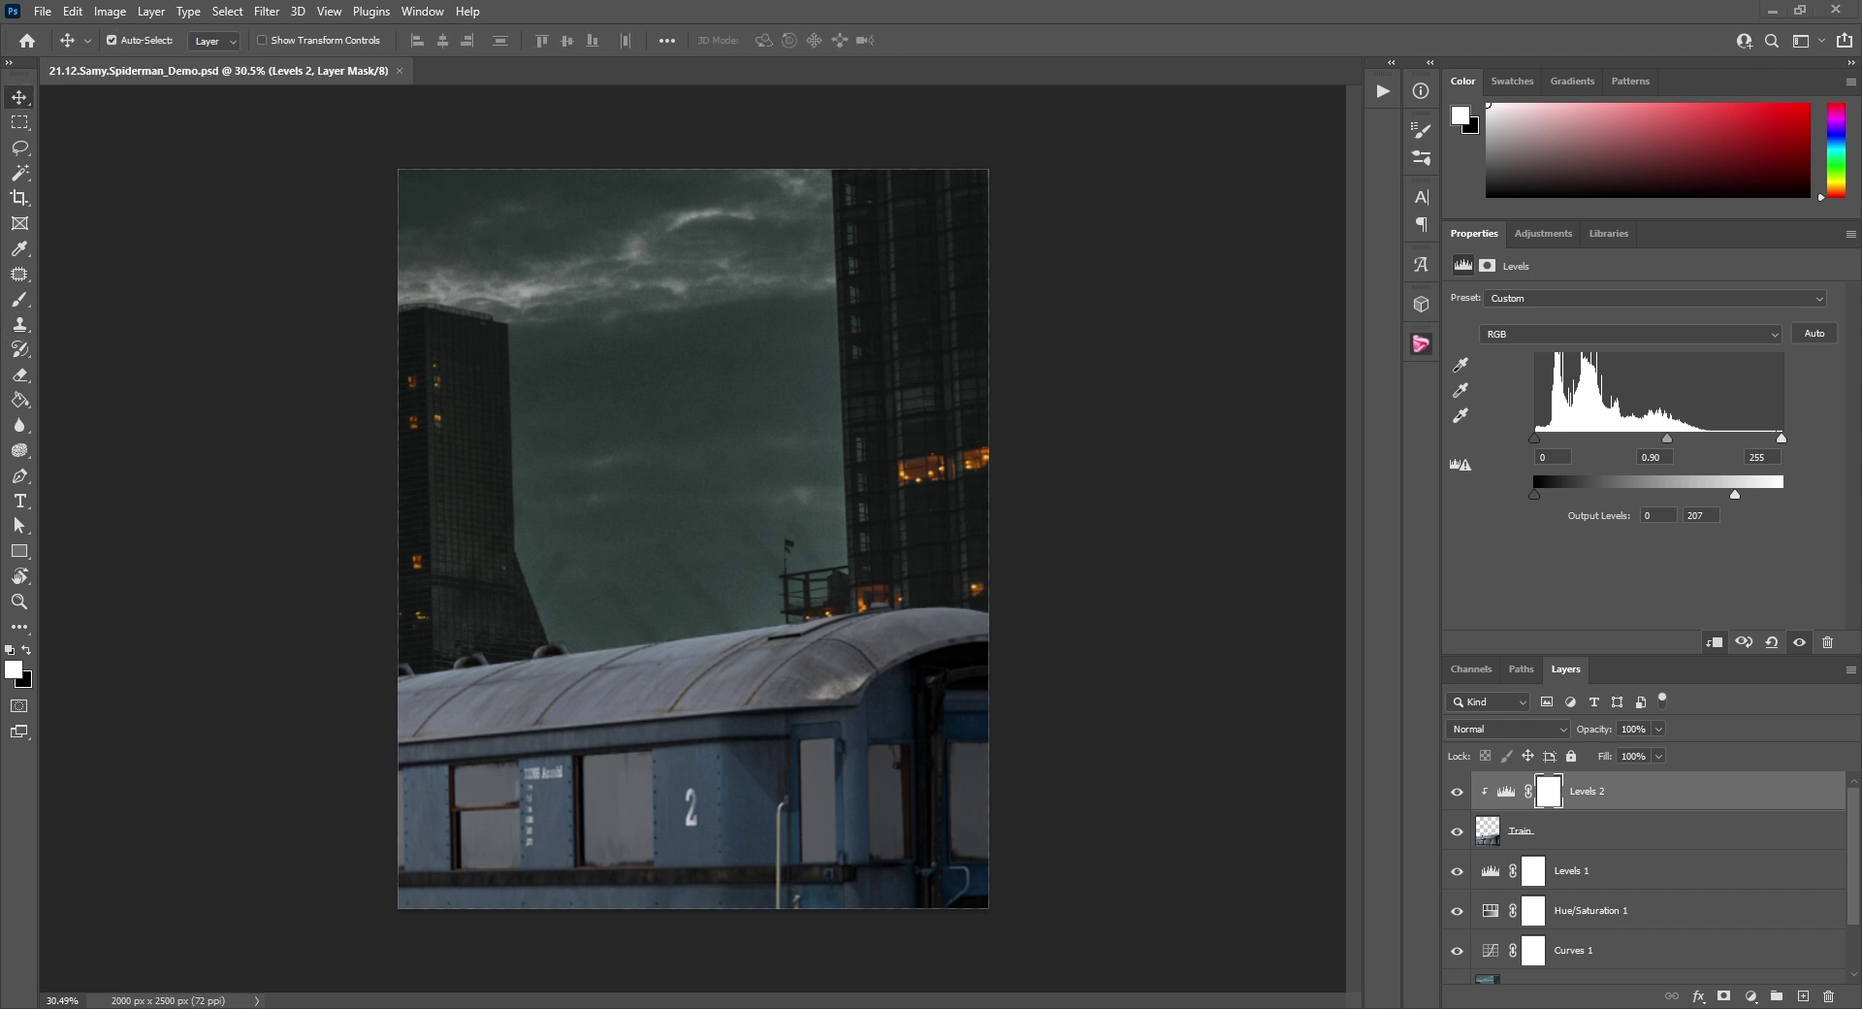
# Place the fiery spark ring image, stretch it into a tall ellipse, and tilt it about -5° above the train roof.
pyautogui.moveTo(456, 543); pyautogui.dragTo(656, 528)
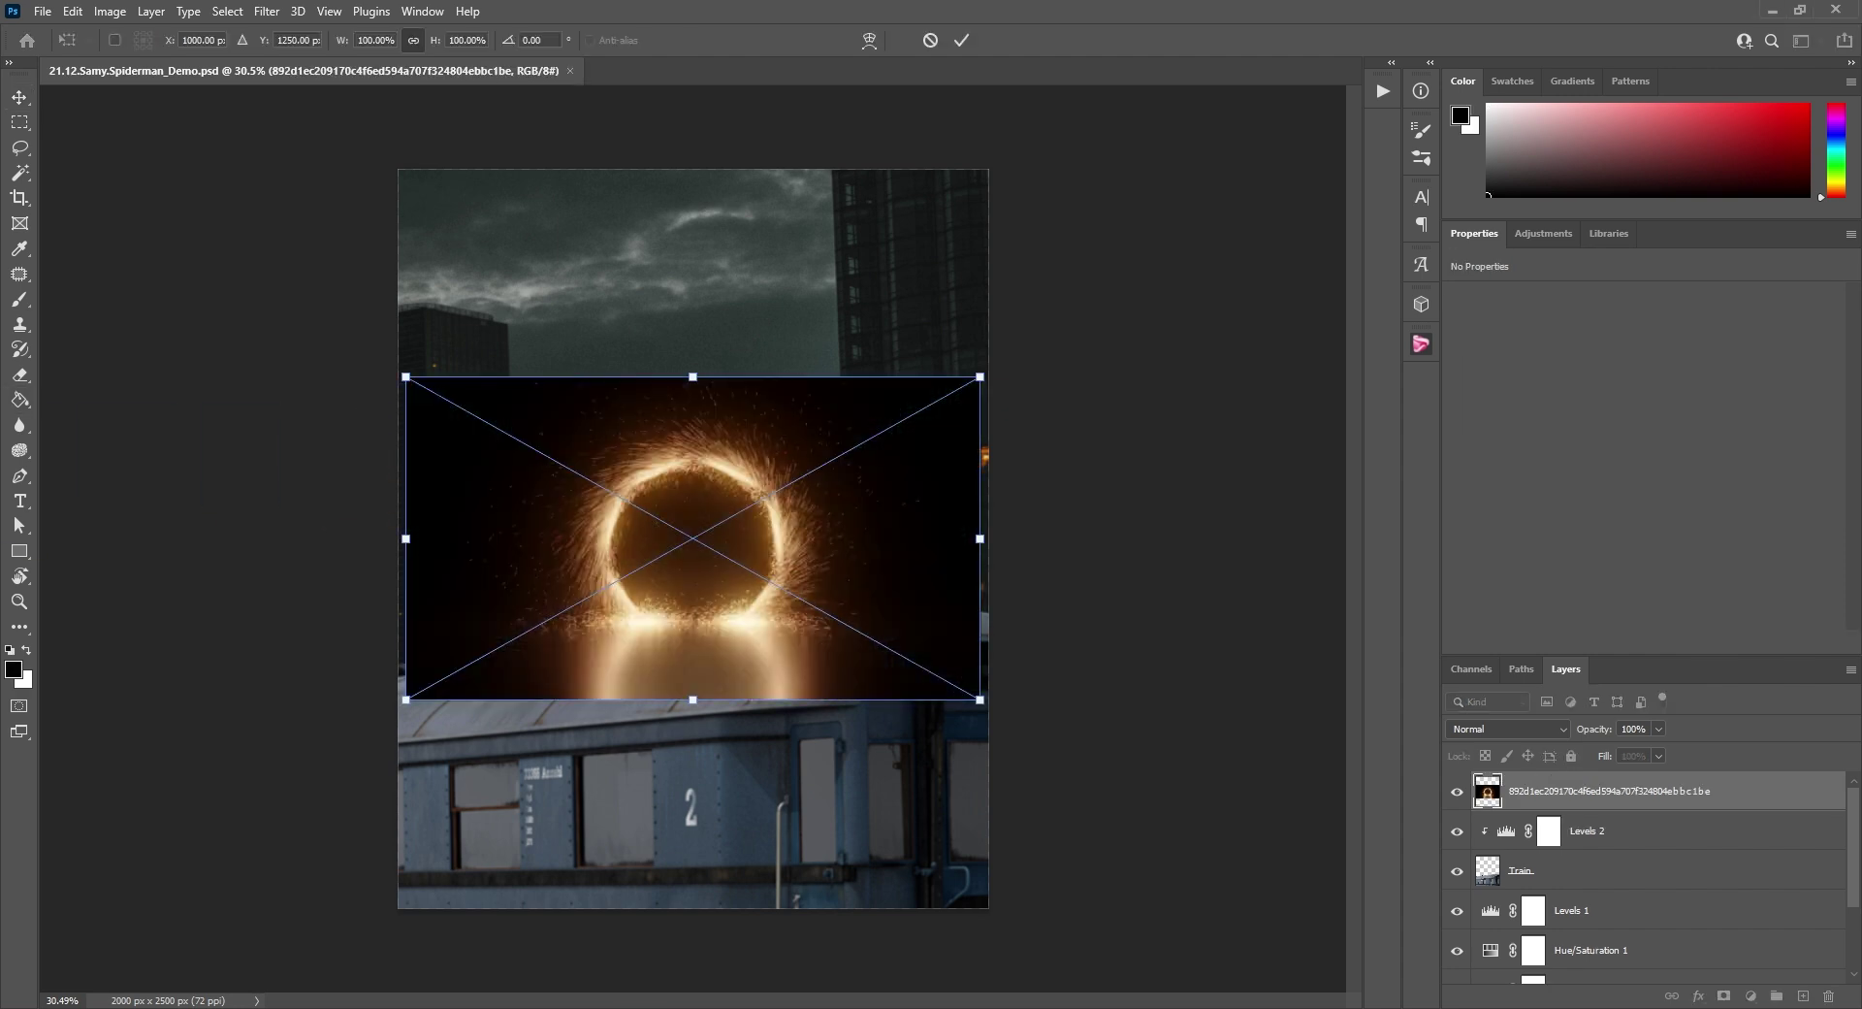
pyautogui.moveTo(957, 373); pyautogui.dragTo(689, 449)
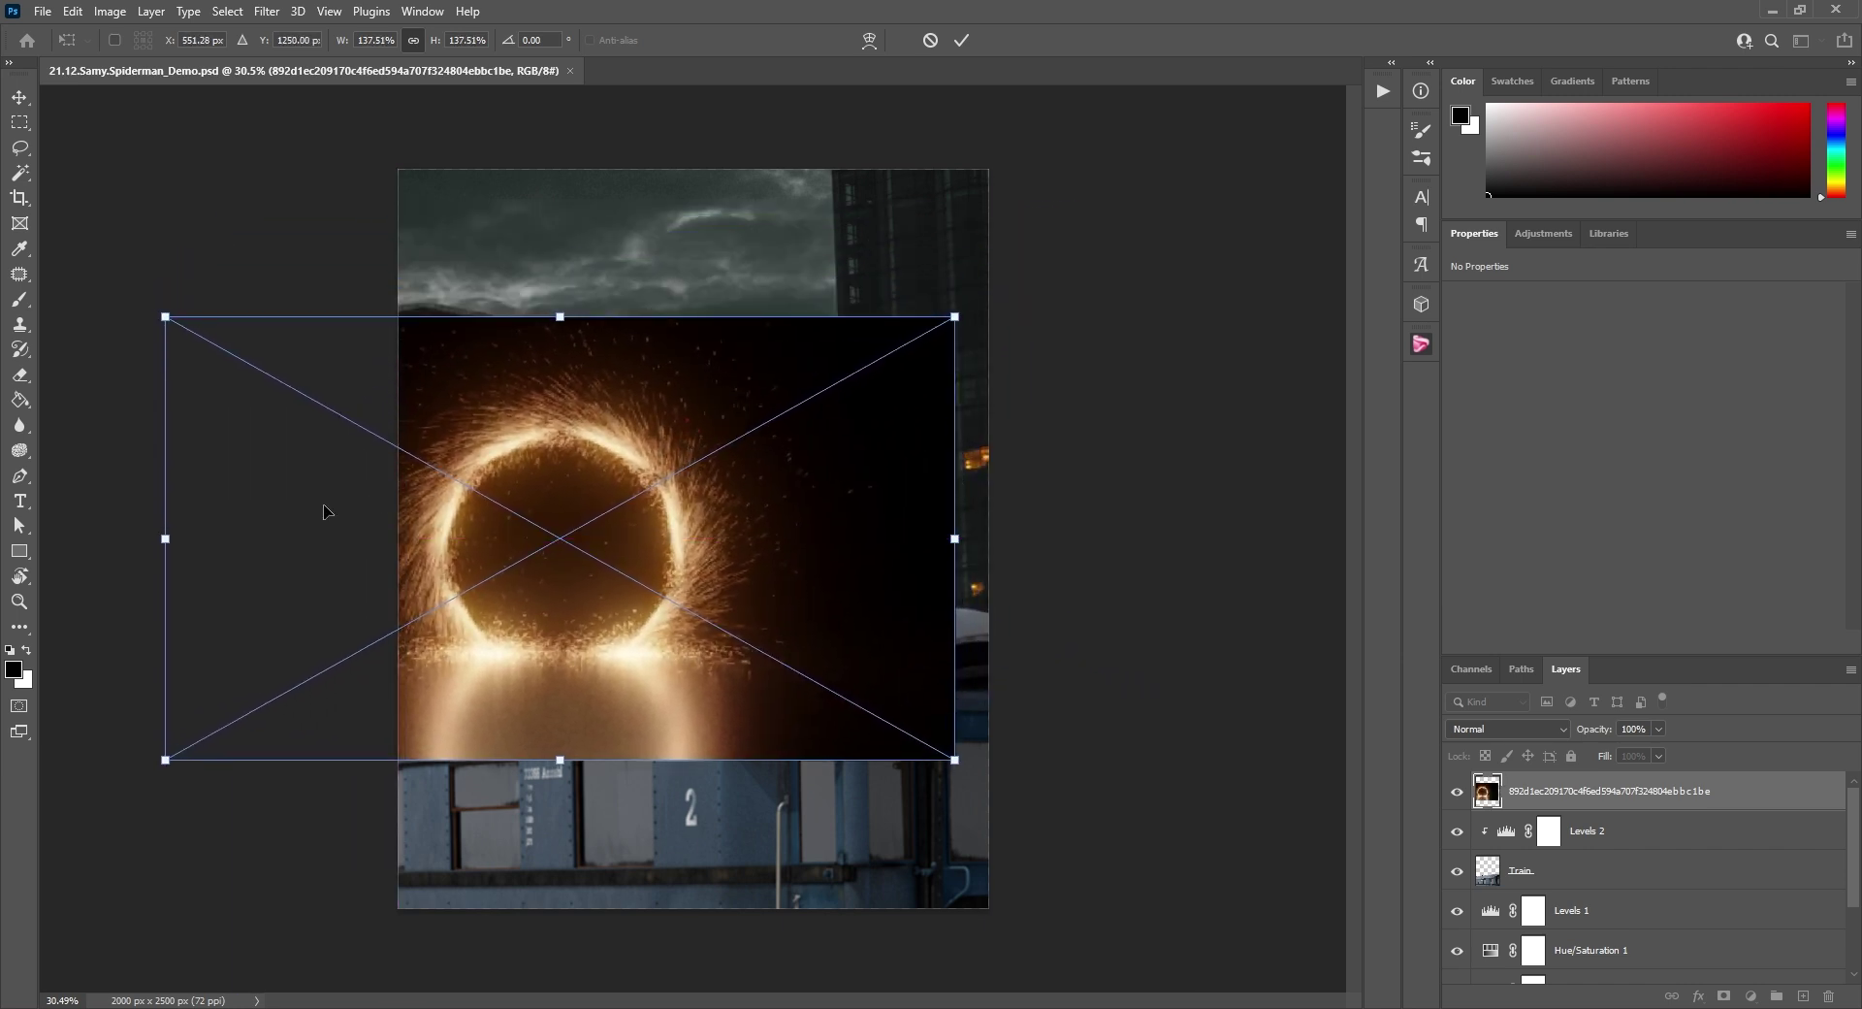
pyautogui.moveTo(165, 536); pyautogui.dragTo(389, 577)
pyautogui.moveTo(787, 305); pyautogui.dragTo(766, 286)
pyautogui.moveTo(724, 328); pyautogui.dragTo(800, 157)
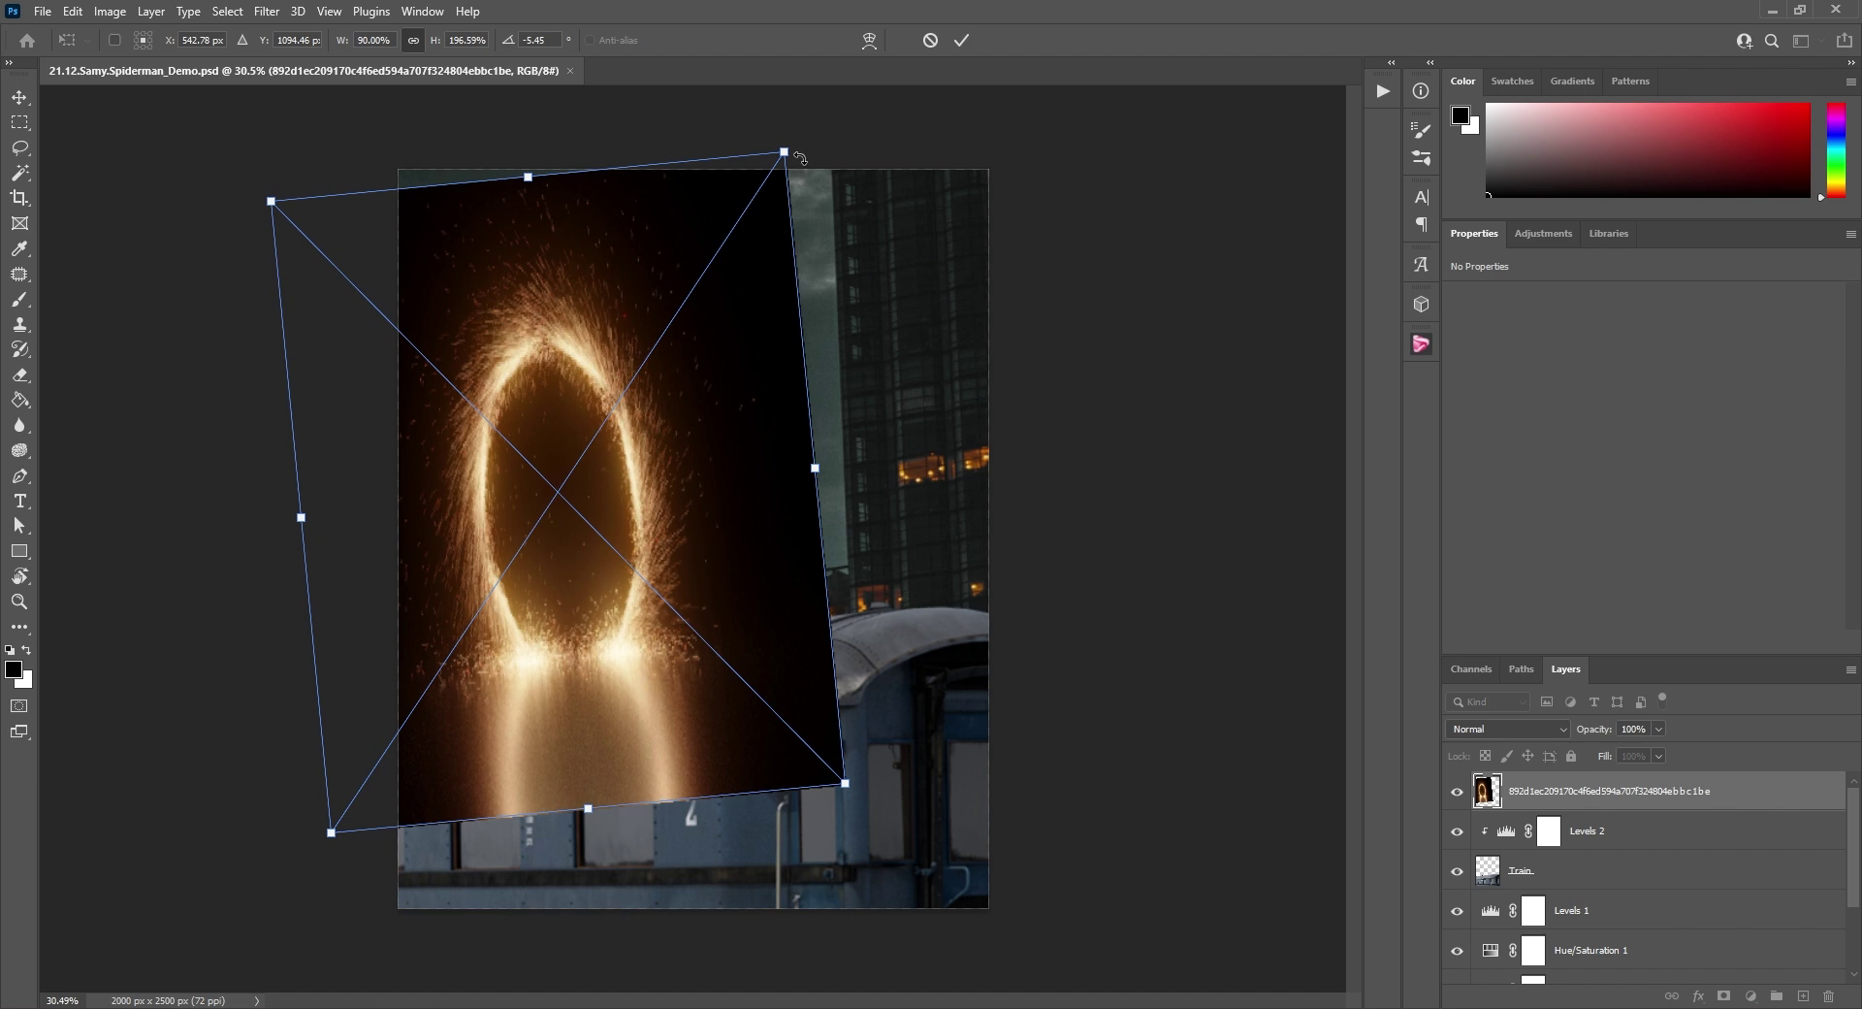
pyautogui.click(960, 43)
# Rename the spark ring layer as Portal and set its blend mode to Screen.
pyautogui.doubleClick(1537, 792)
pyautogui.write('Portal')
pyautogui.press('Return')
pyautogui.click(1496, 730)
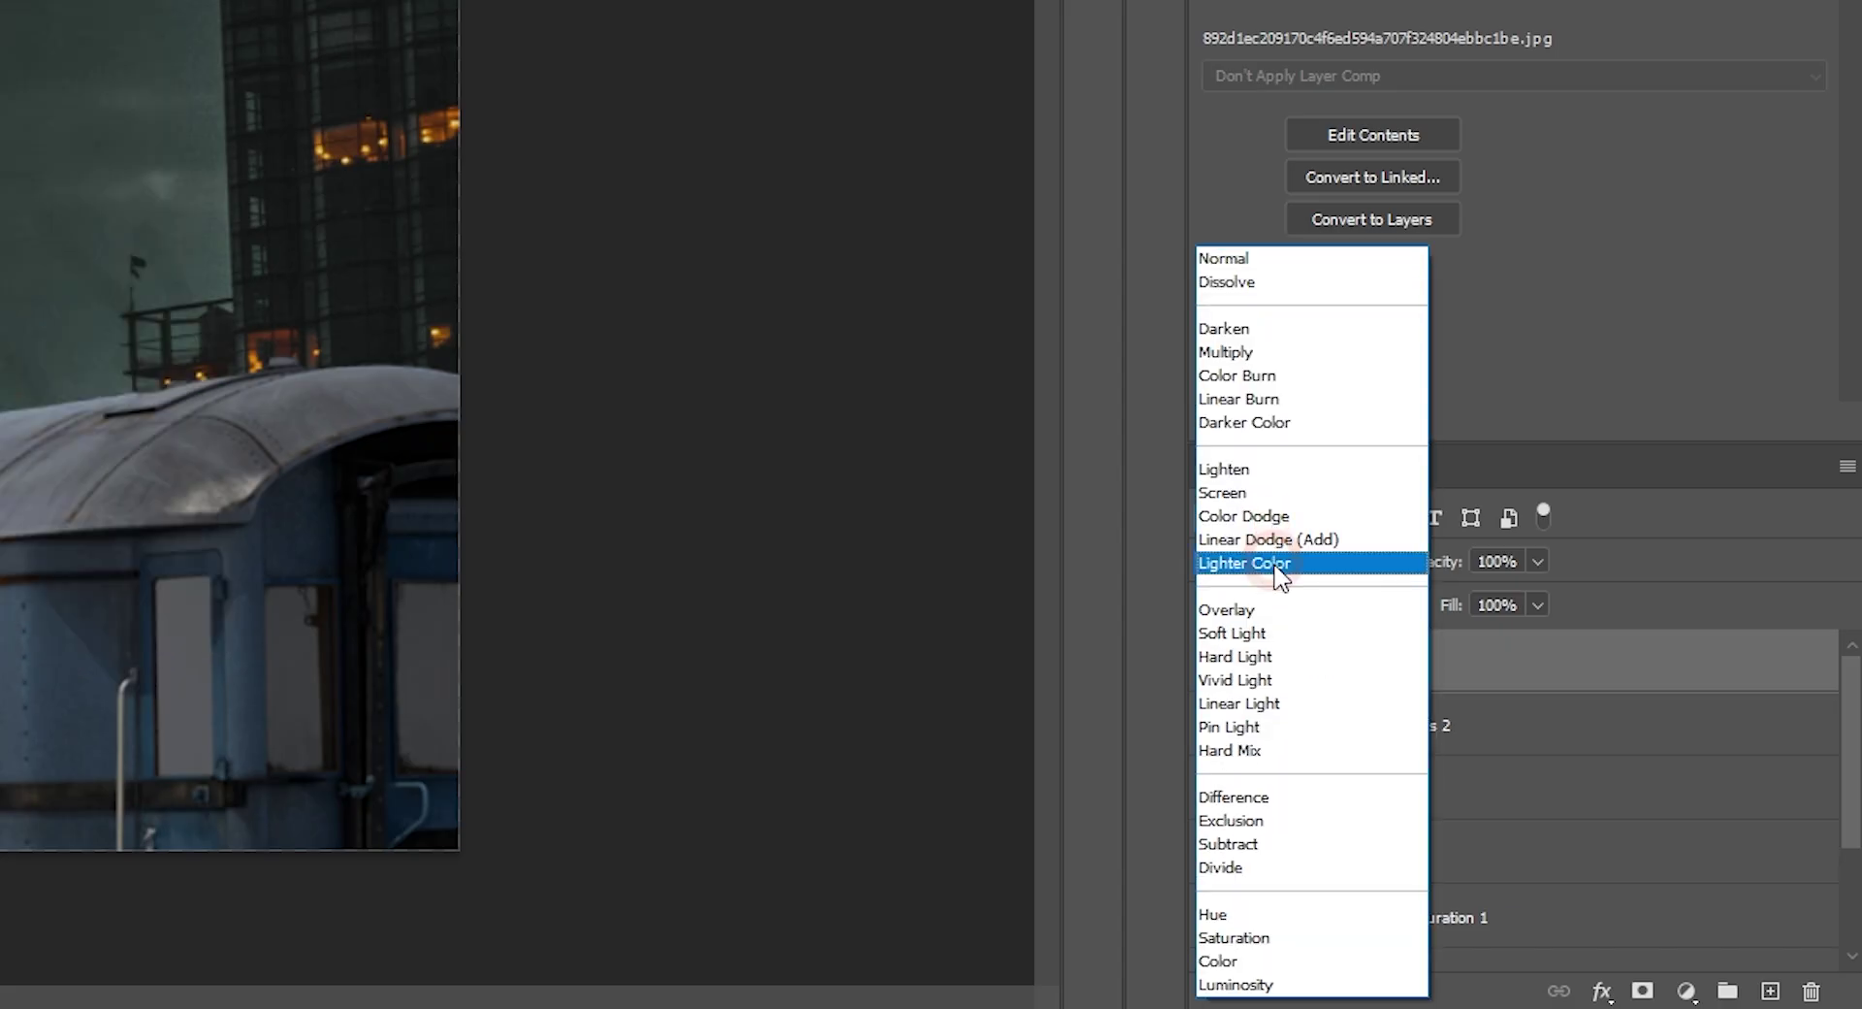
pyautogui.click(1257, 493)
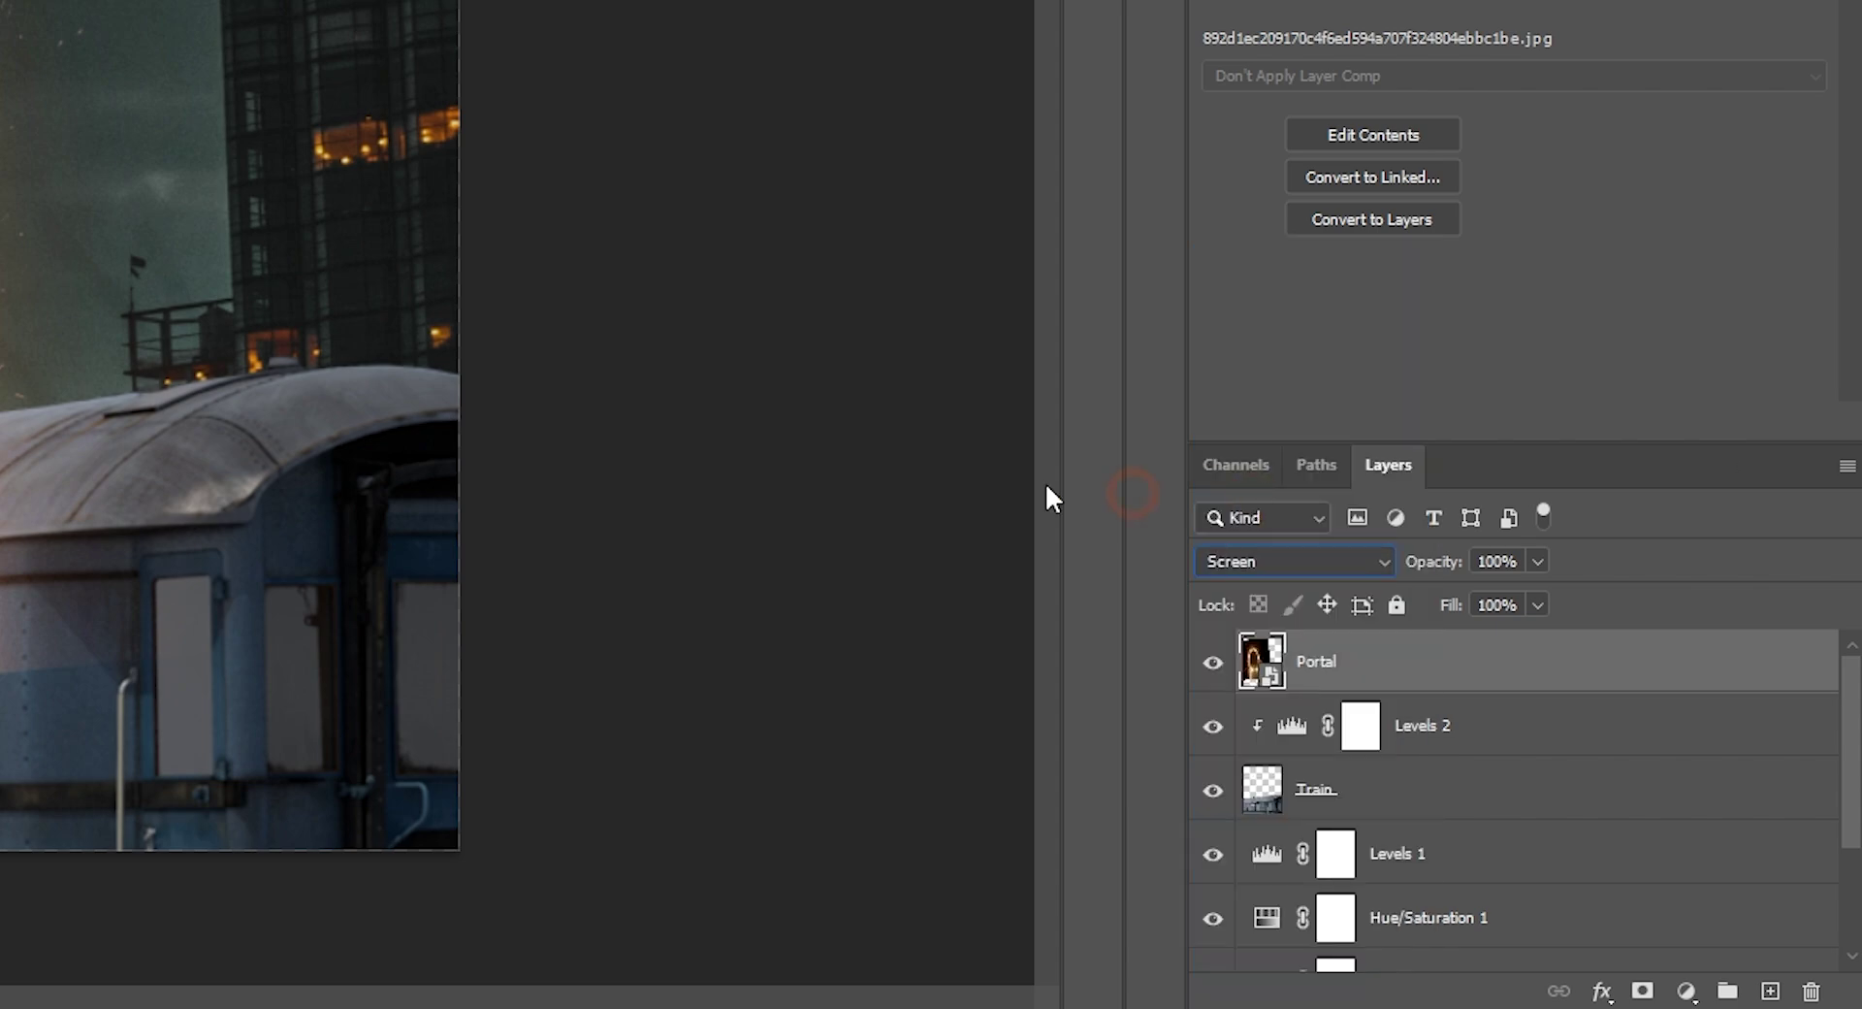
# Transform the portal to about 1957 × 2440 px, rotated -4.56°, and shift it slightly left.
pyautogui.hotkey('ctrl', 't')
pyautogui.moveTo(636, 507); pyautogui.dragTo(289, 506)
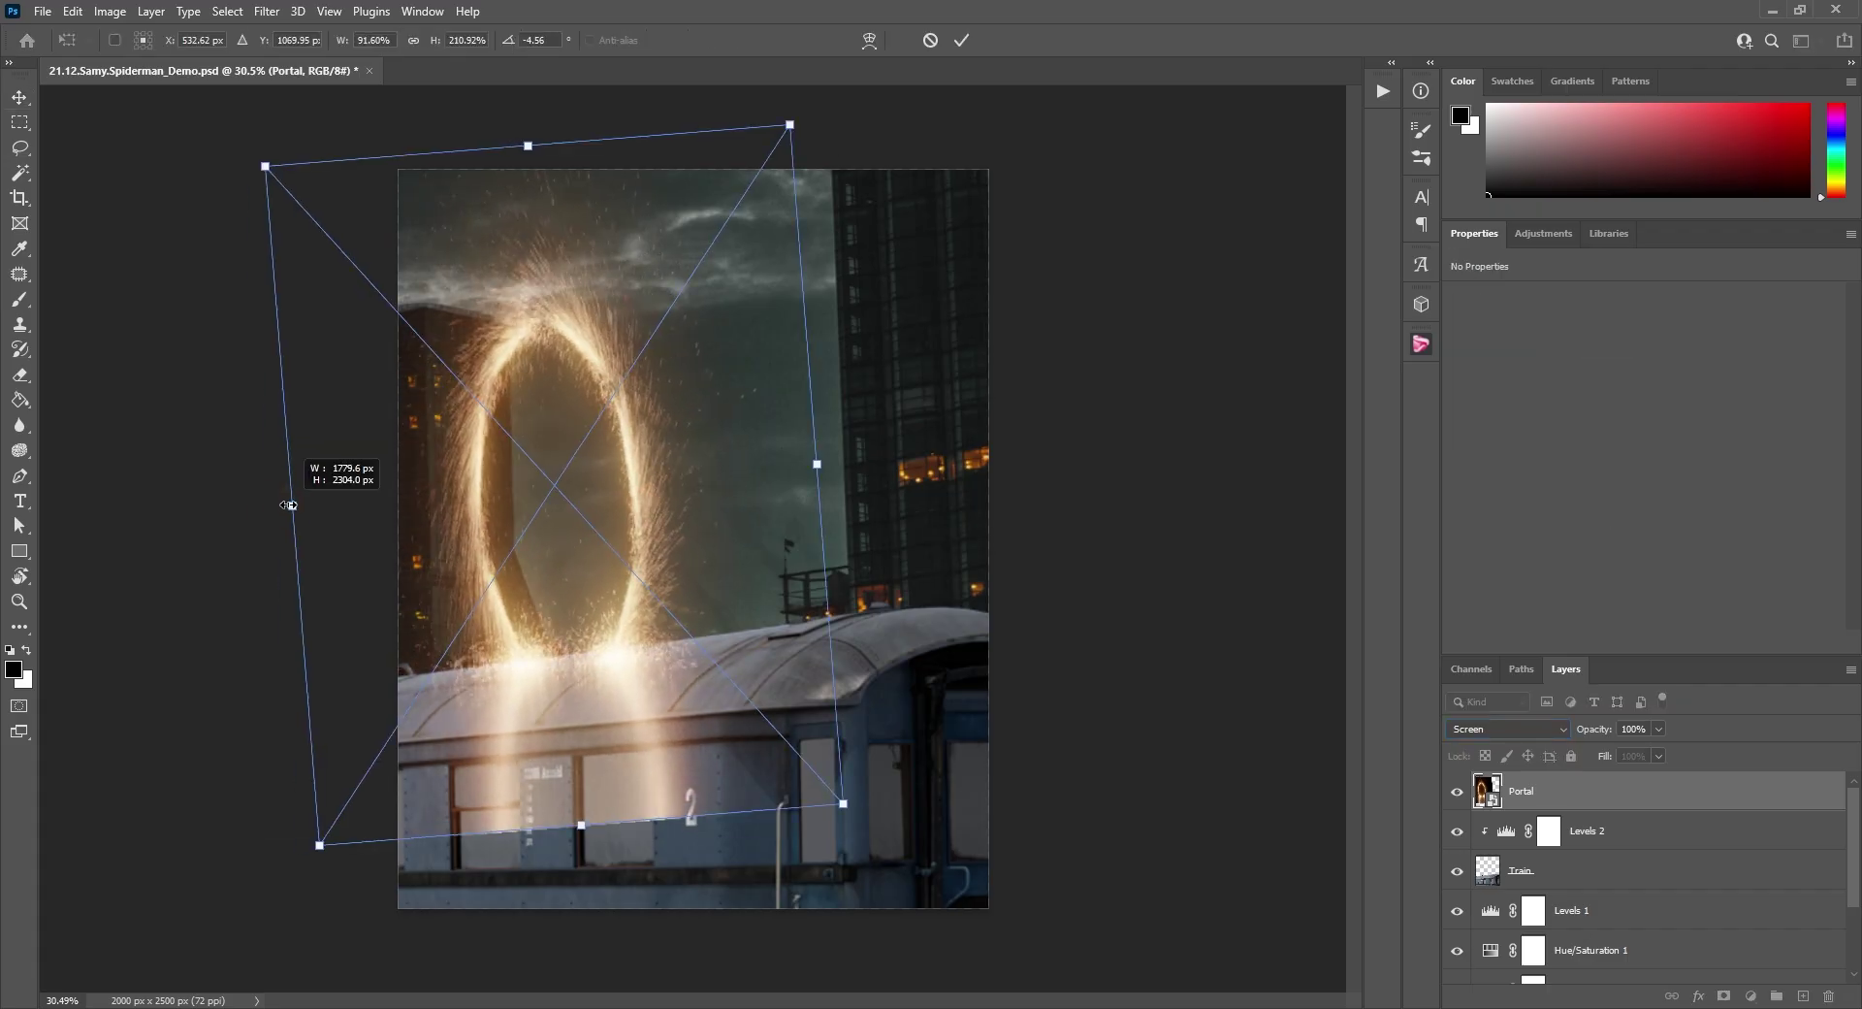
pyautogui.moveTo(505, 468); pyautogui.dragTo(489, 470)
pyautogui.click(960, 41)
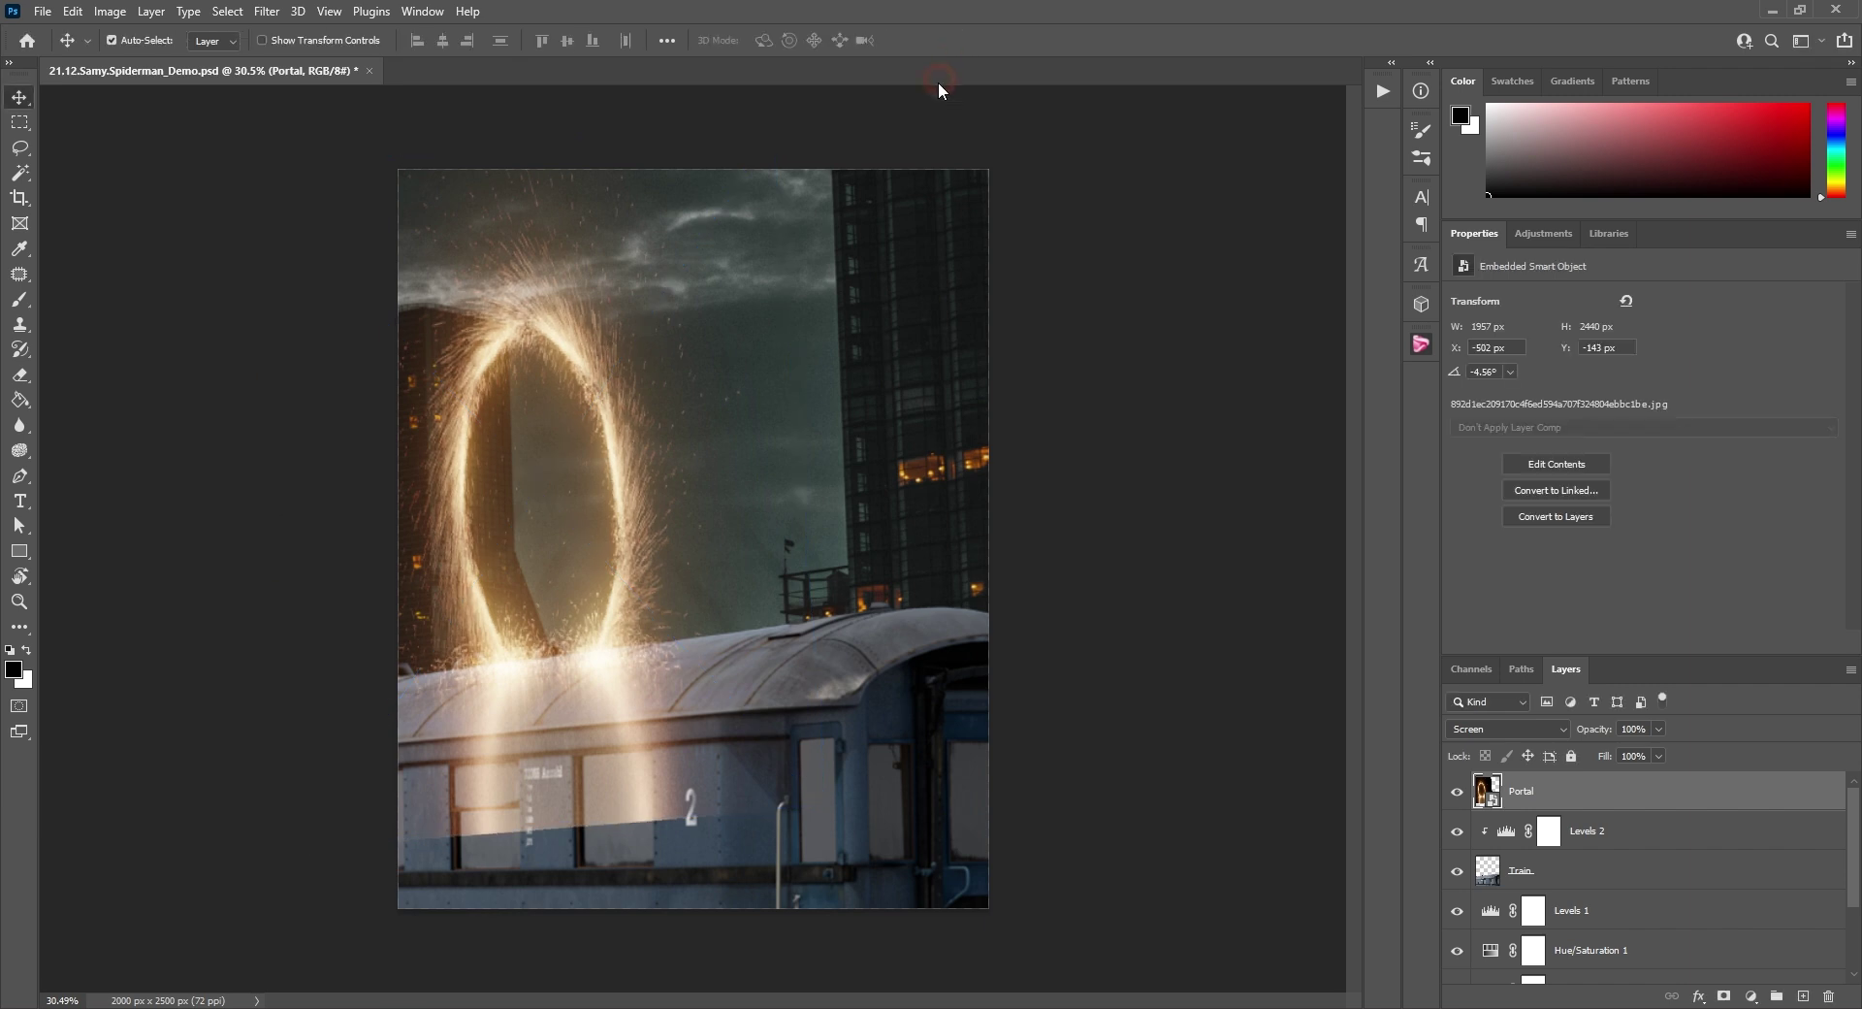
# Add a layer mask to the Portal layer and erase the portal's reflection over the train roof and side with a soft Eraser.
pyautogui.click(1719, 991)
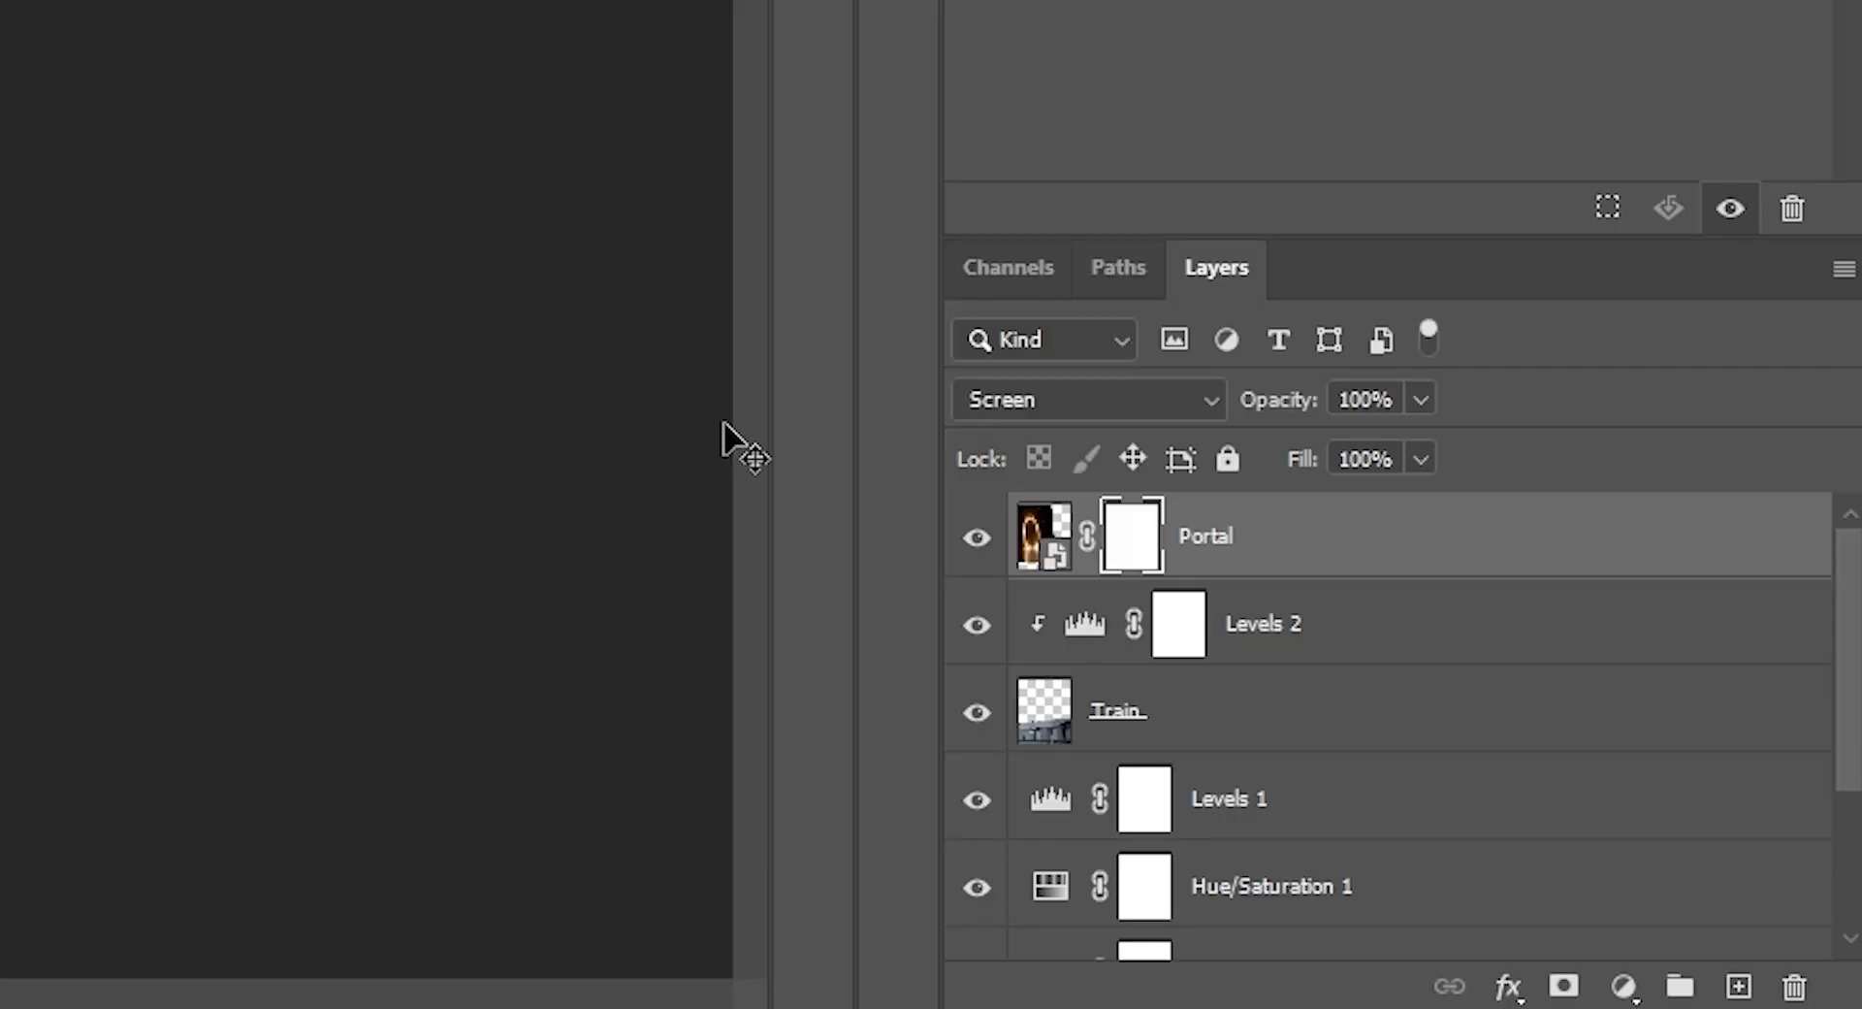
pyautogui.click(1535, 792)
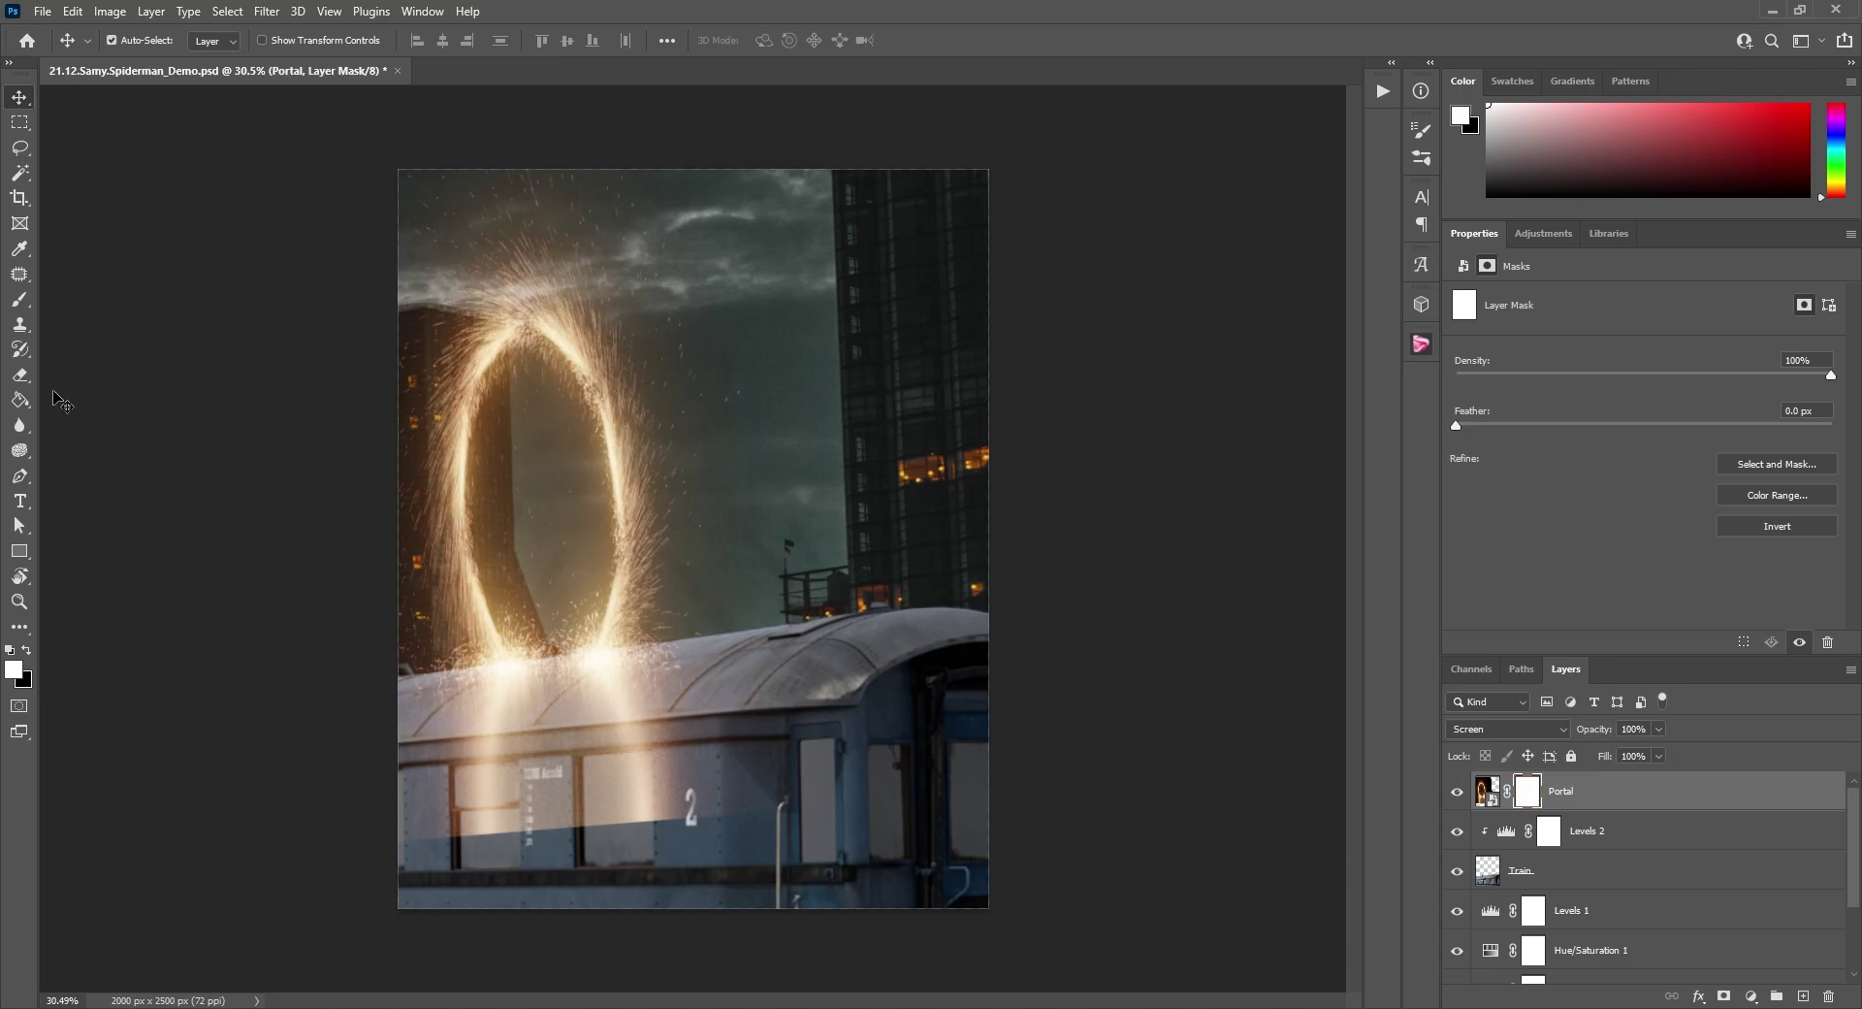
pyautogui.press('e')
pyautogui.moveTo(607, 669); pyautogui.dragTo(640, 584)
pyautogui.moveTo(666, 722)
pyautogui.mouseDown()
pyautogui.moveTo(662, 774)
pyautogui.moveTo(763, 796)
pyautogui.moveTo(416, 823)
pyautogui.moveTo(485, 790)
pyautogui.mouseUp()
pyautogui.moveTo(388, 745)
pyautogui.mouseDown()
pyautogui.moveTo(745, 696)
pyautogui.moveTo(627, 670)
pyautogui.moveTo(422, 711)
pyautogui.moveTo(454, 662)
pyautogui.mouseUp()
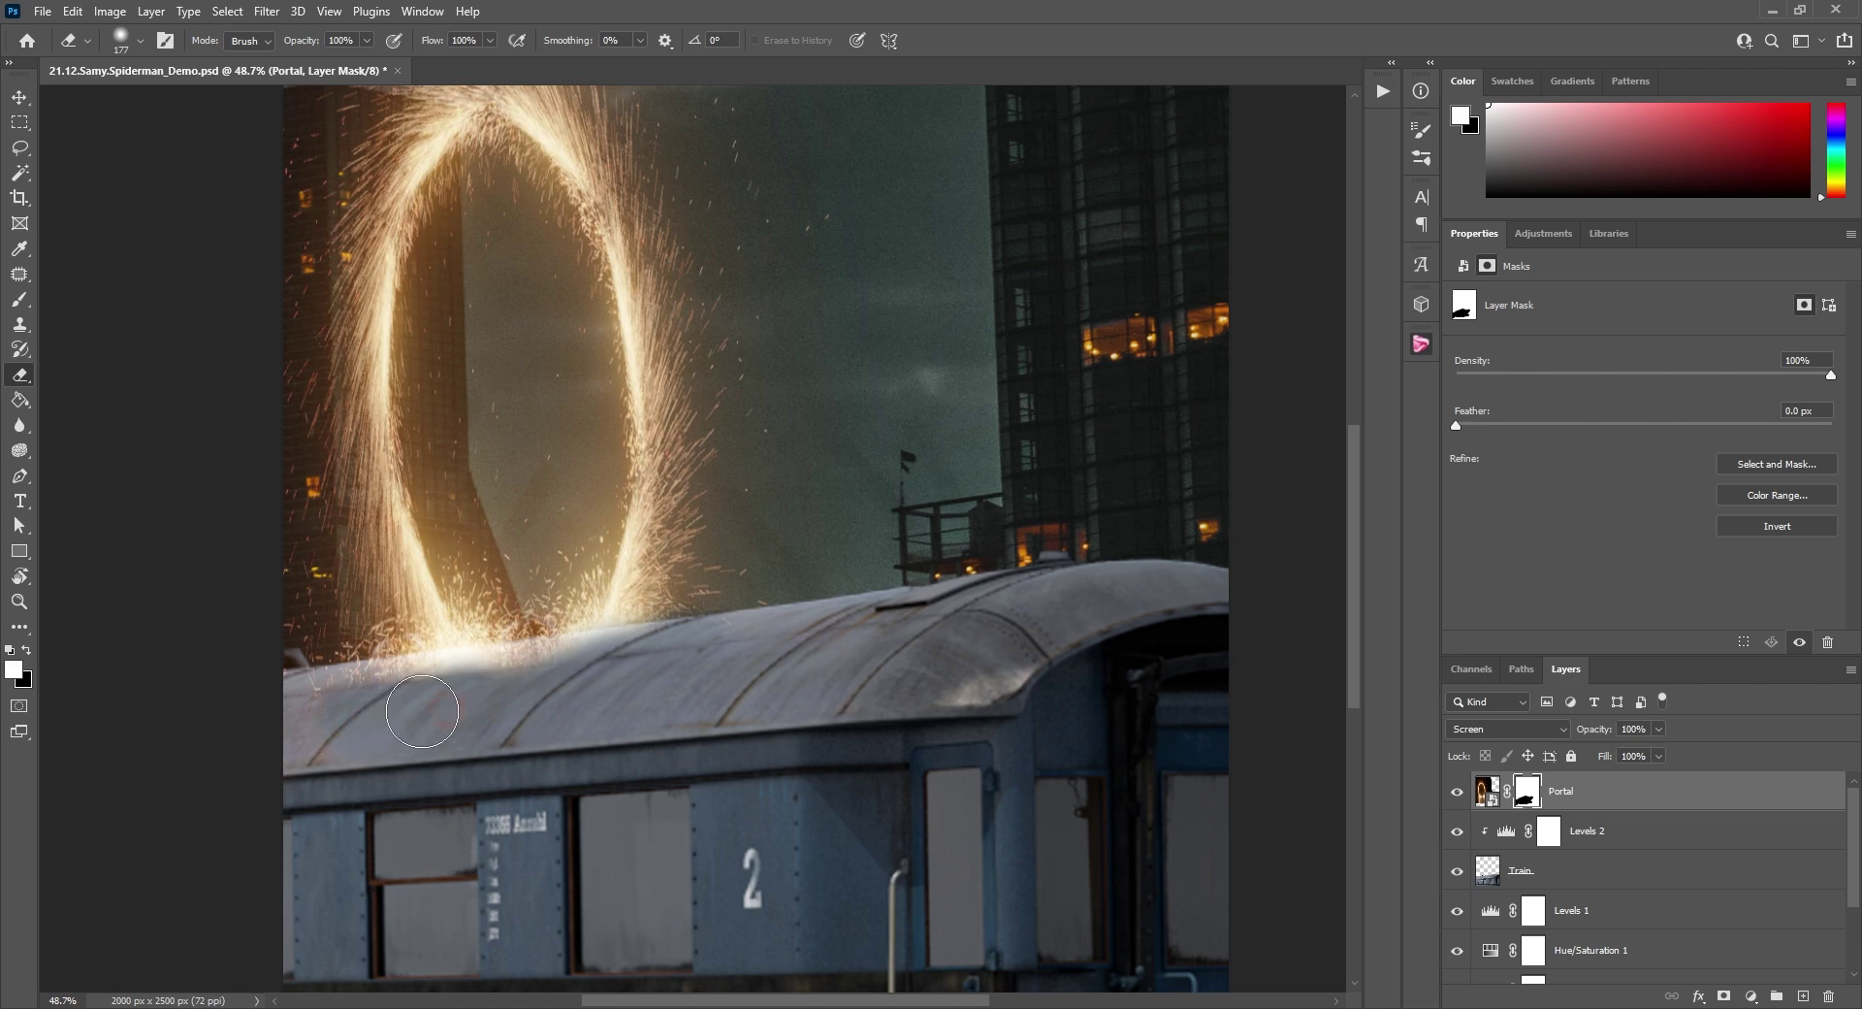
# Touch up the Portal mask in white with the Brush at the portal's base along the train roof edge.
pyautogui.scroll(5, 422, 711)
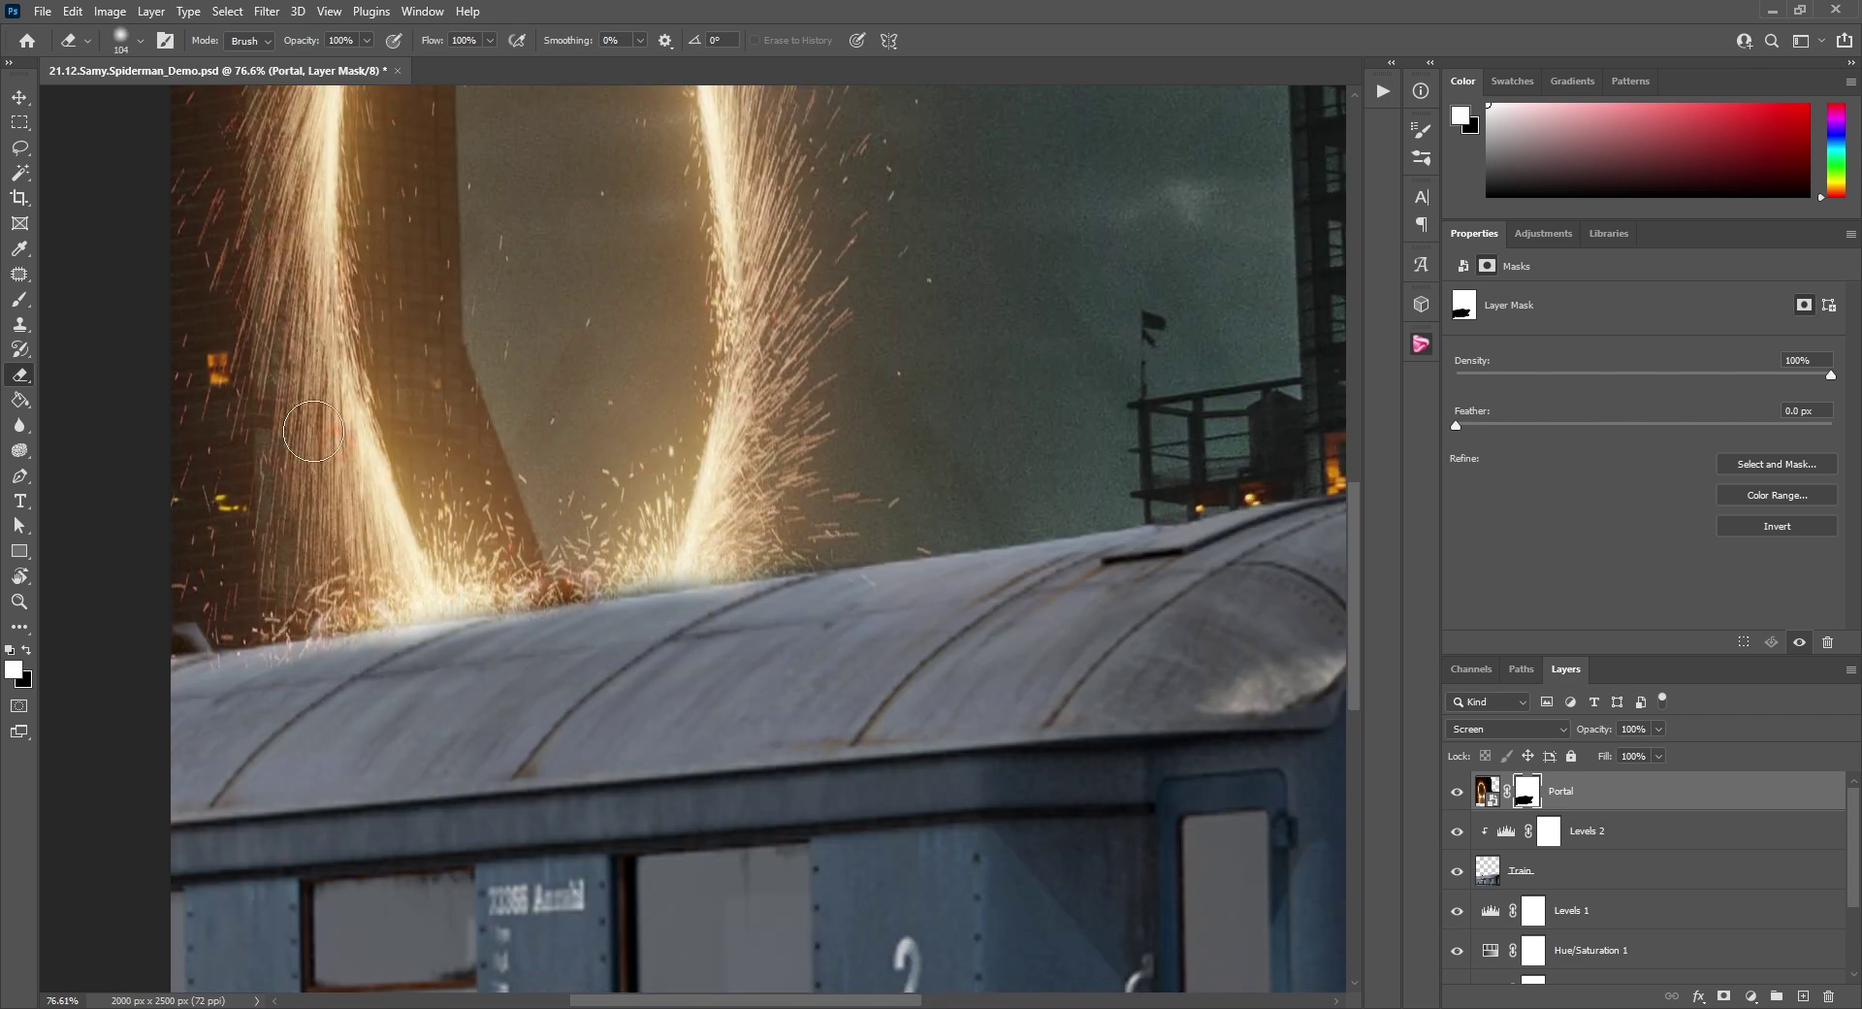
pyautogui.click(18, 303)
pyautogui.moveTo(580, 521); pyautogui.dragTo(582, 521)
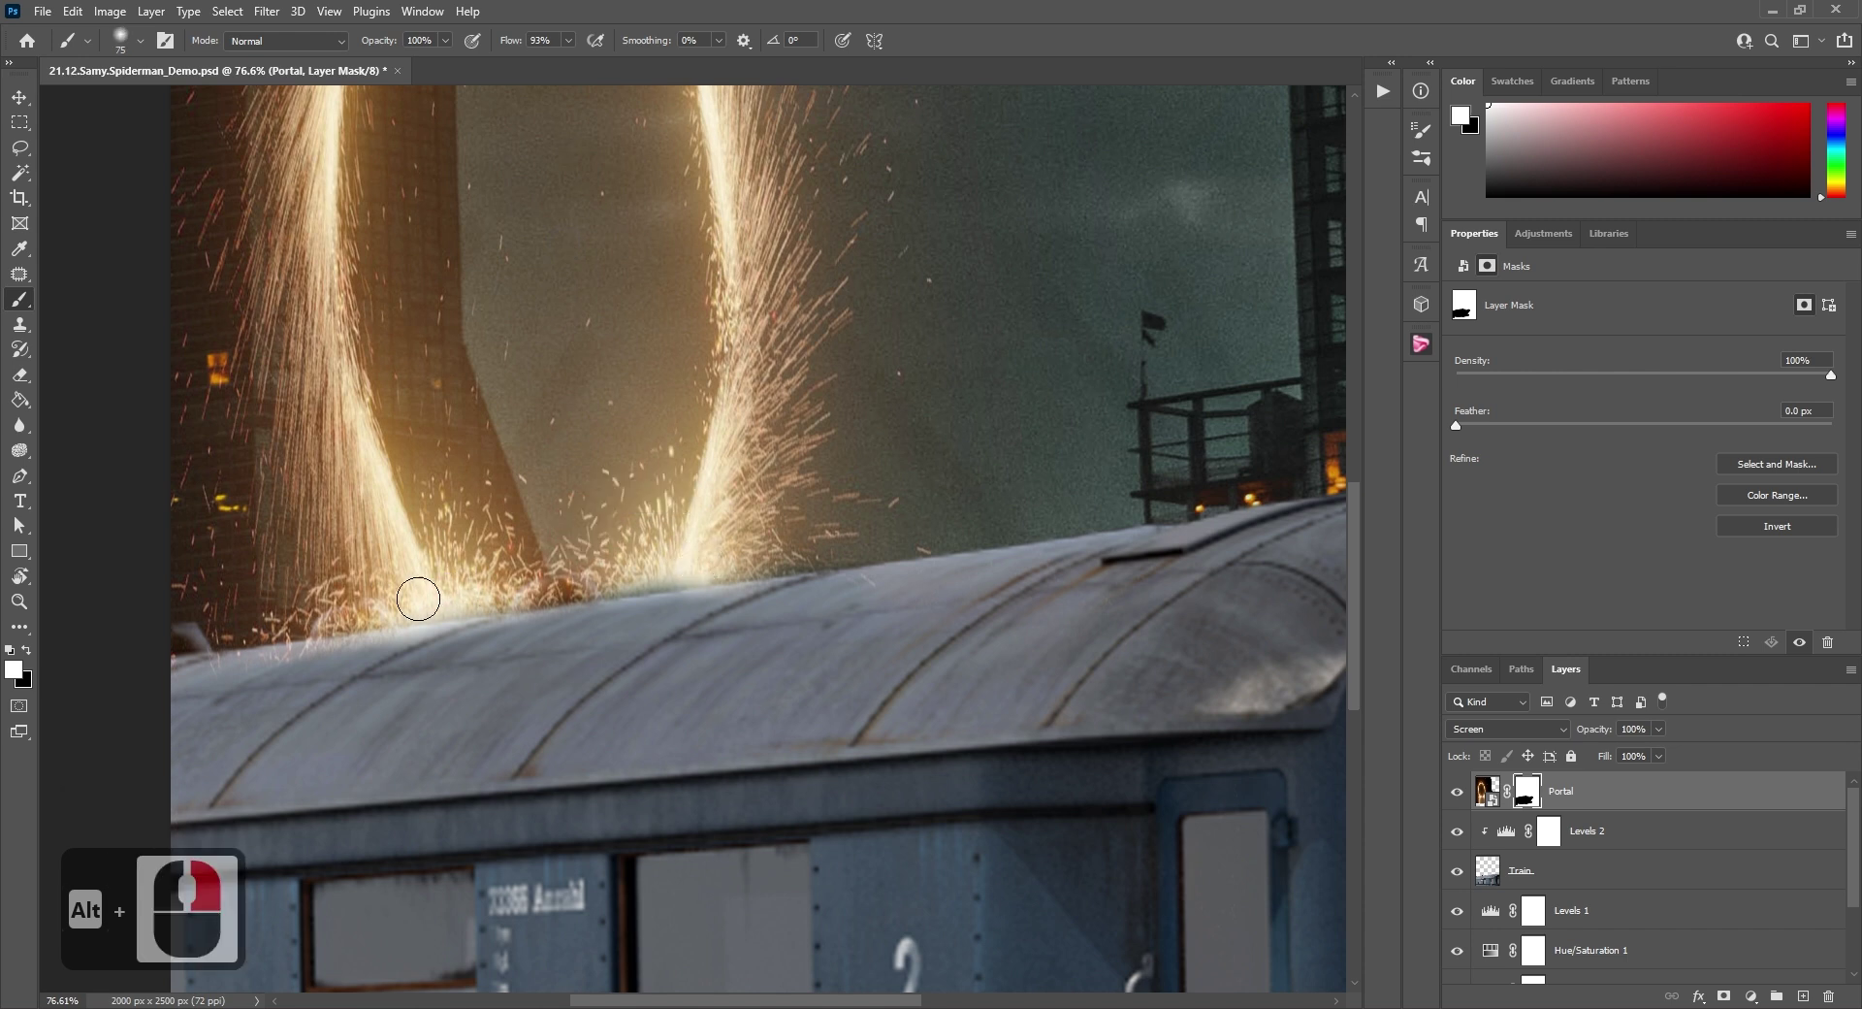
# Add a Hue/Saturation adjustment clipped to the Portal layer with hue -2, saturation +27 and lightness -3.
pyautogui.scroll(-5, 530, 582)
pyautogui.scroll(-3, 529, 582)
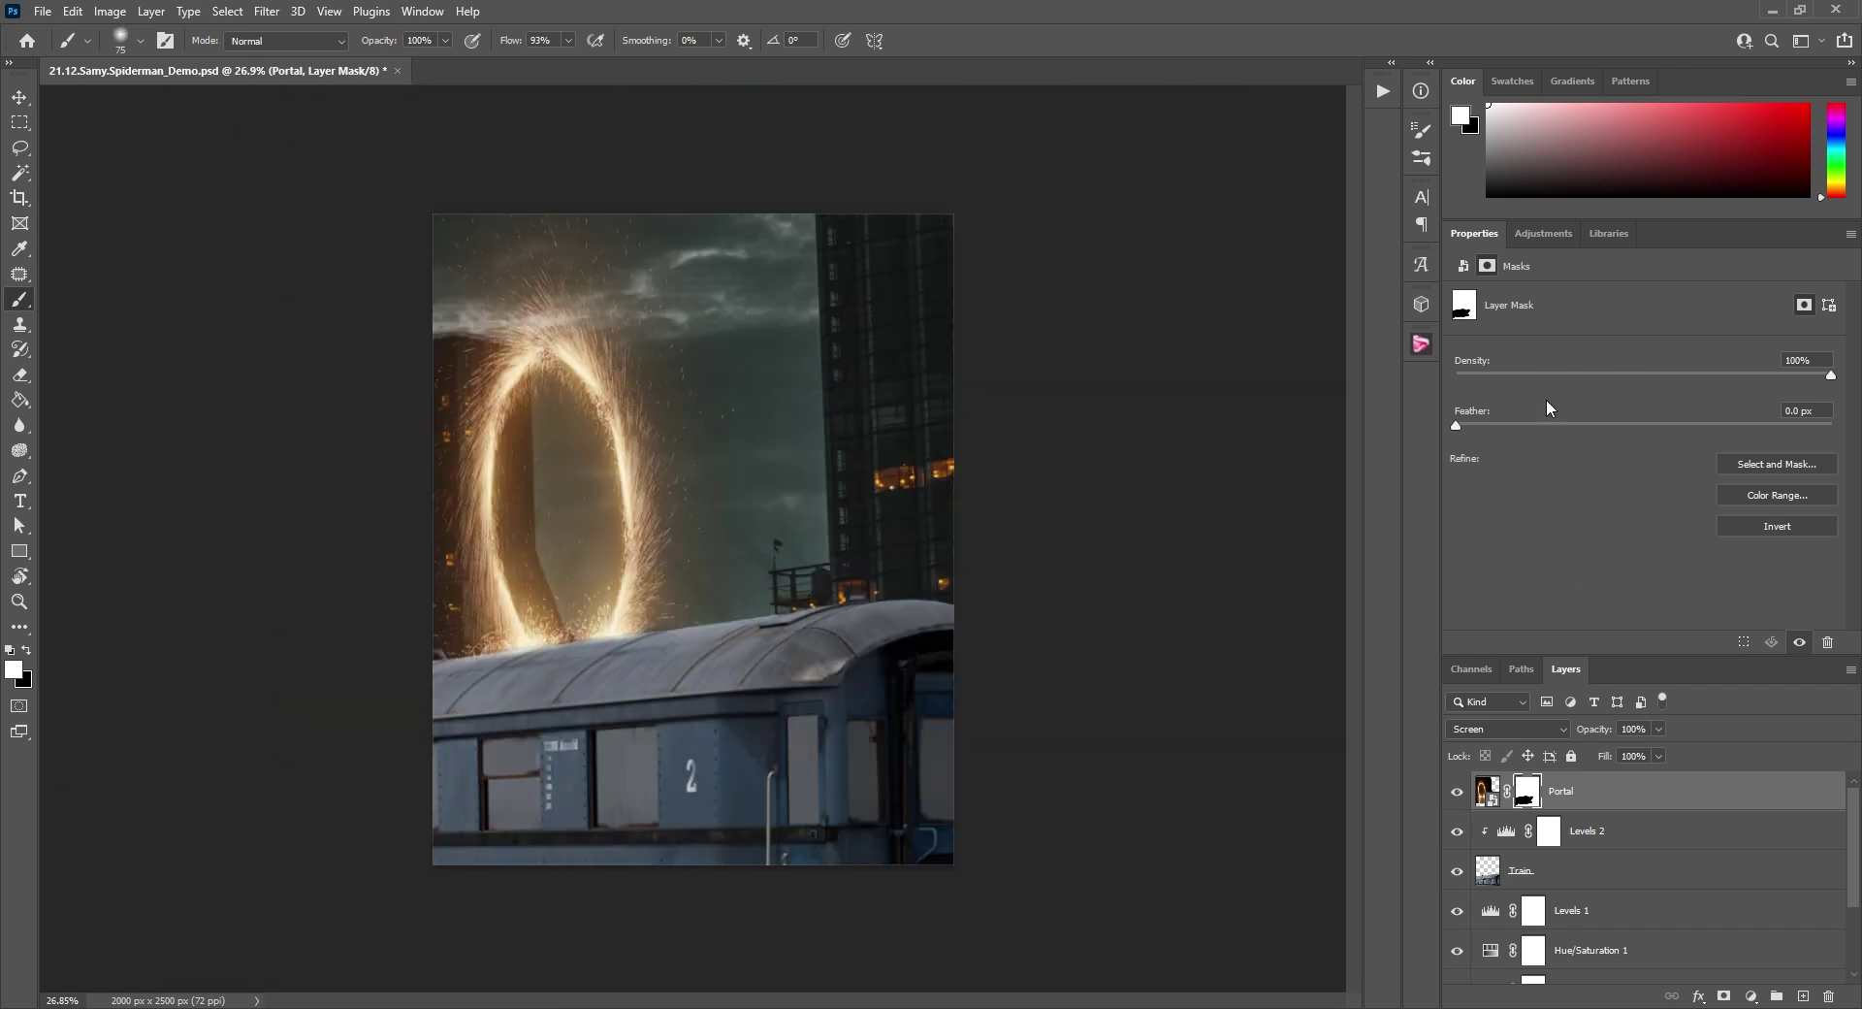
pyautogui.click(1538, 235)
pyautogui.click(1489, 300)
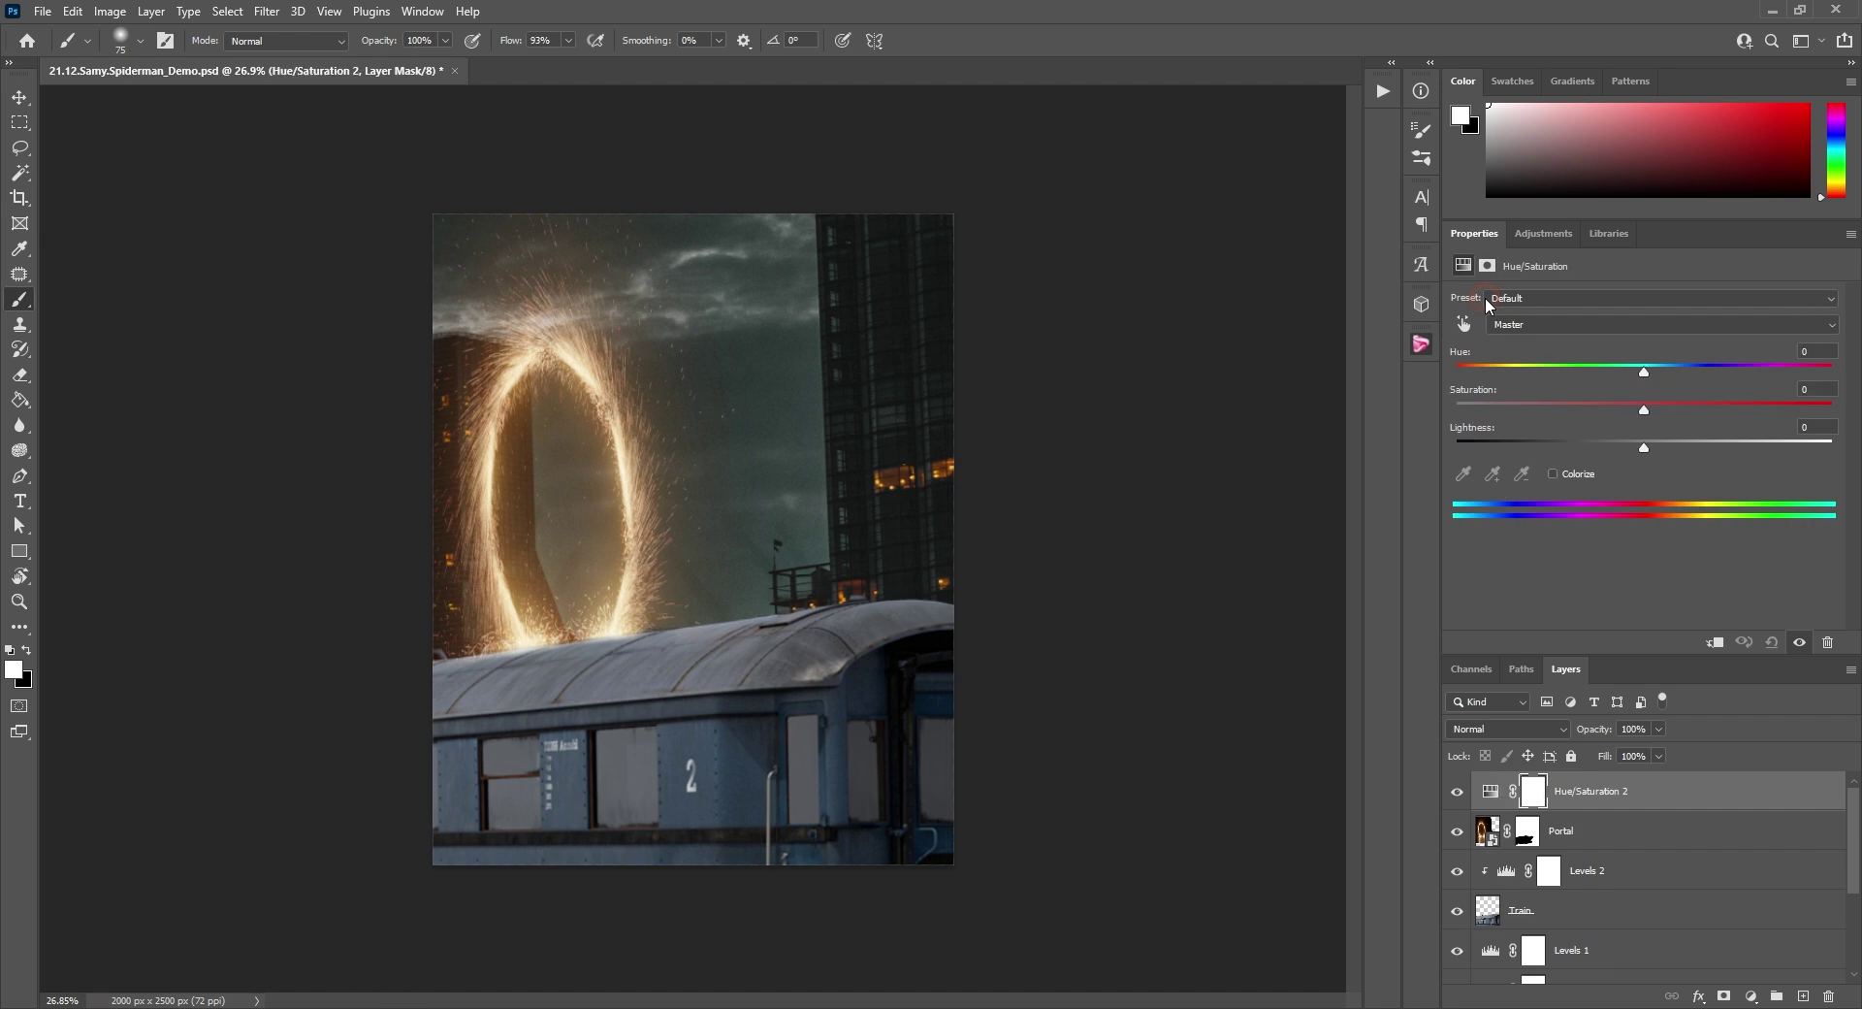
pyautogui.rightClick(1595, 791)
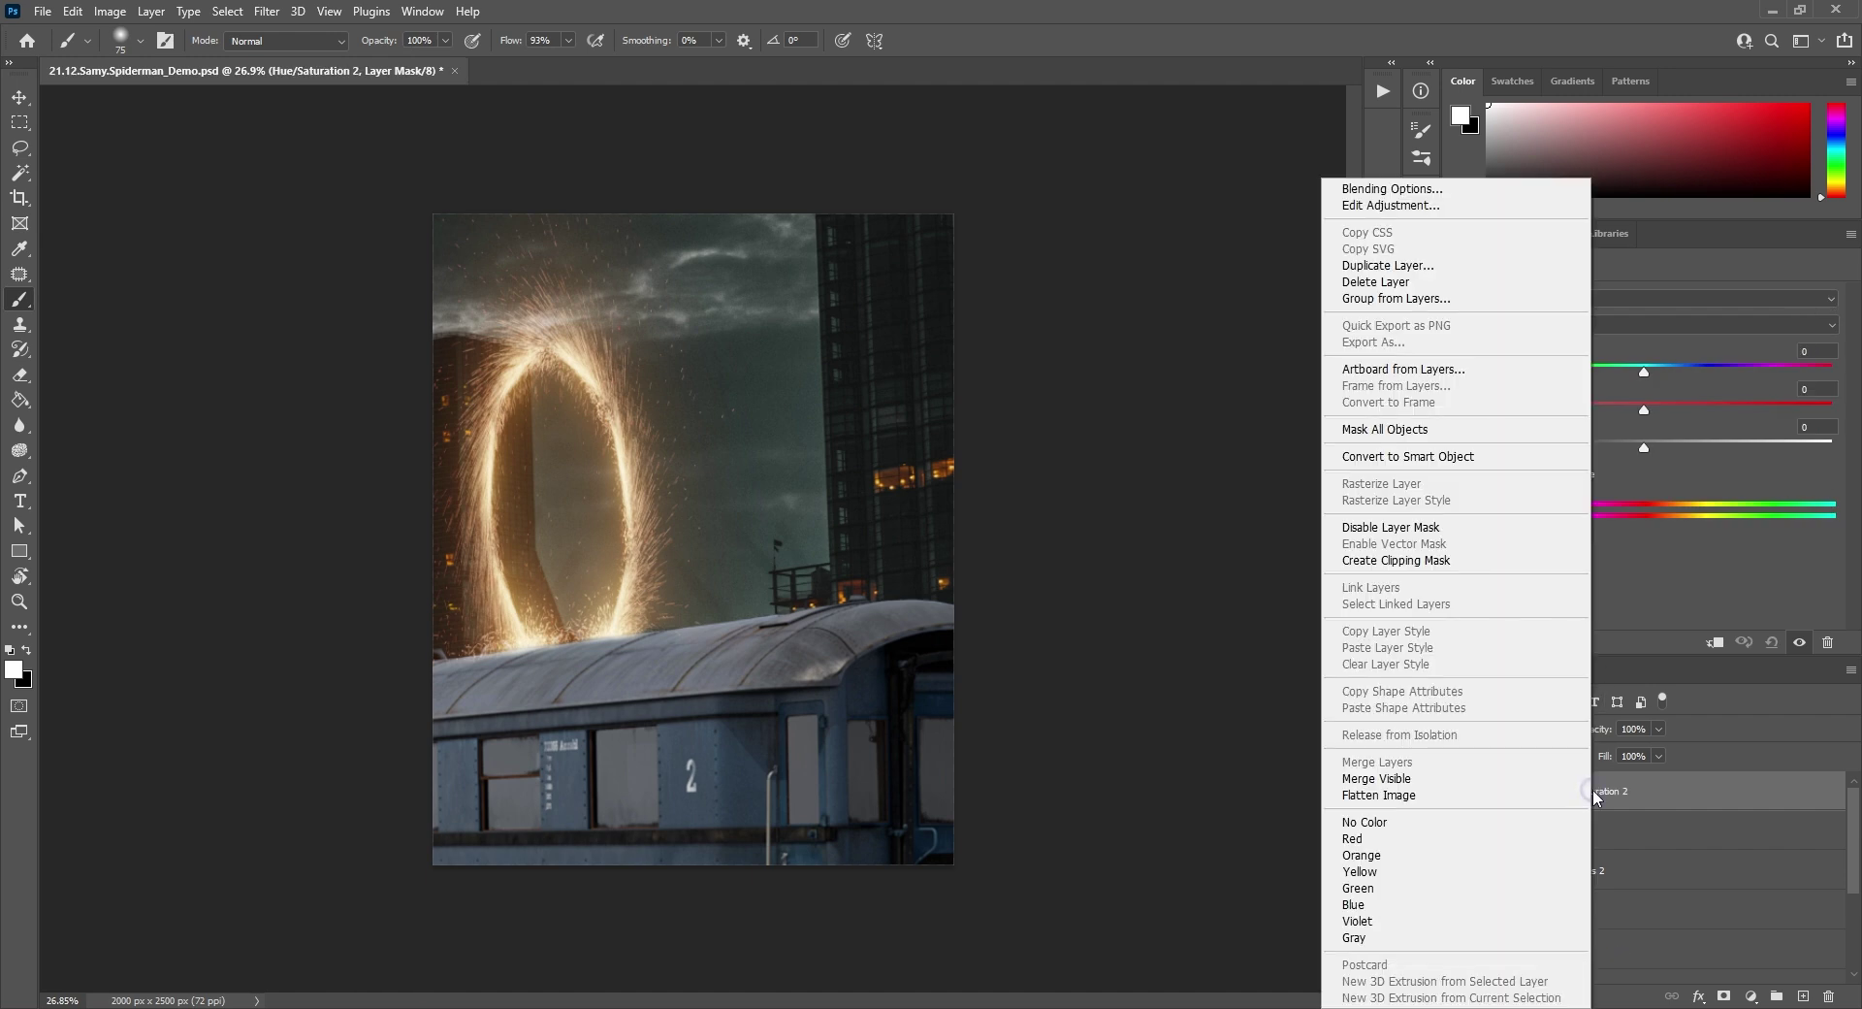
pyautogui.click(1404, 559)
pyautogui.click(1457, 791)
pyautogui.click(1457, 791)
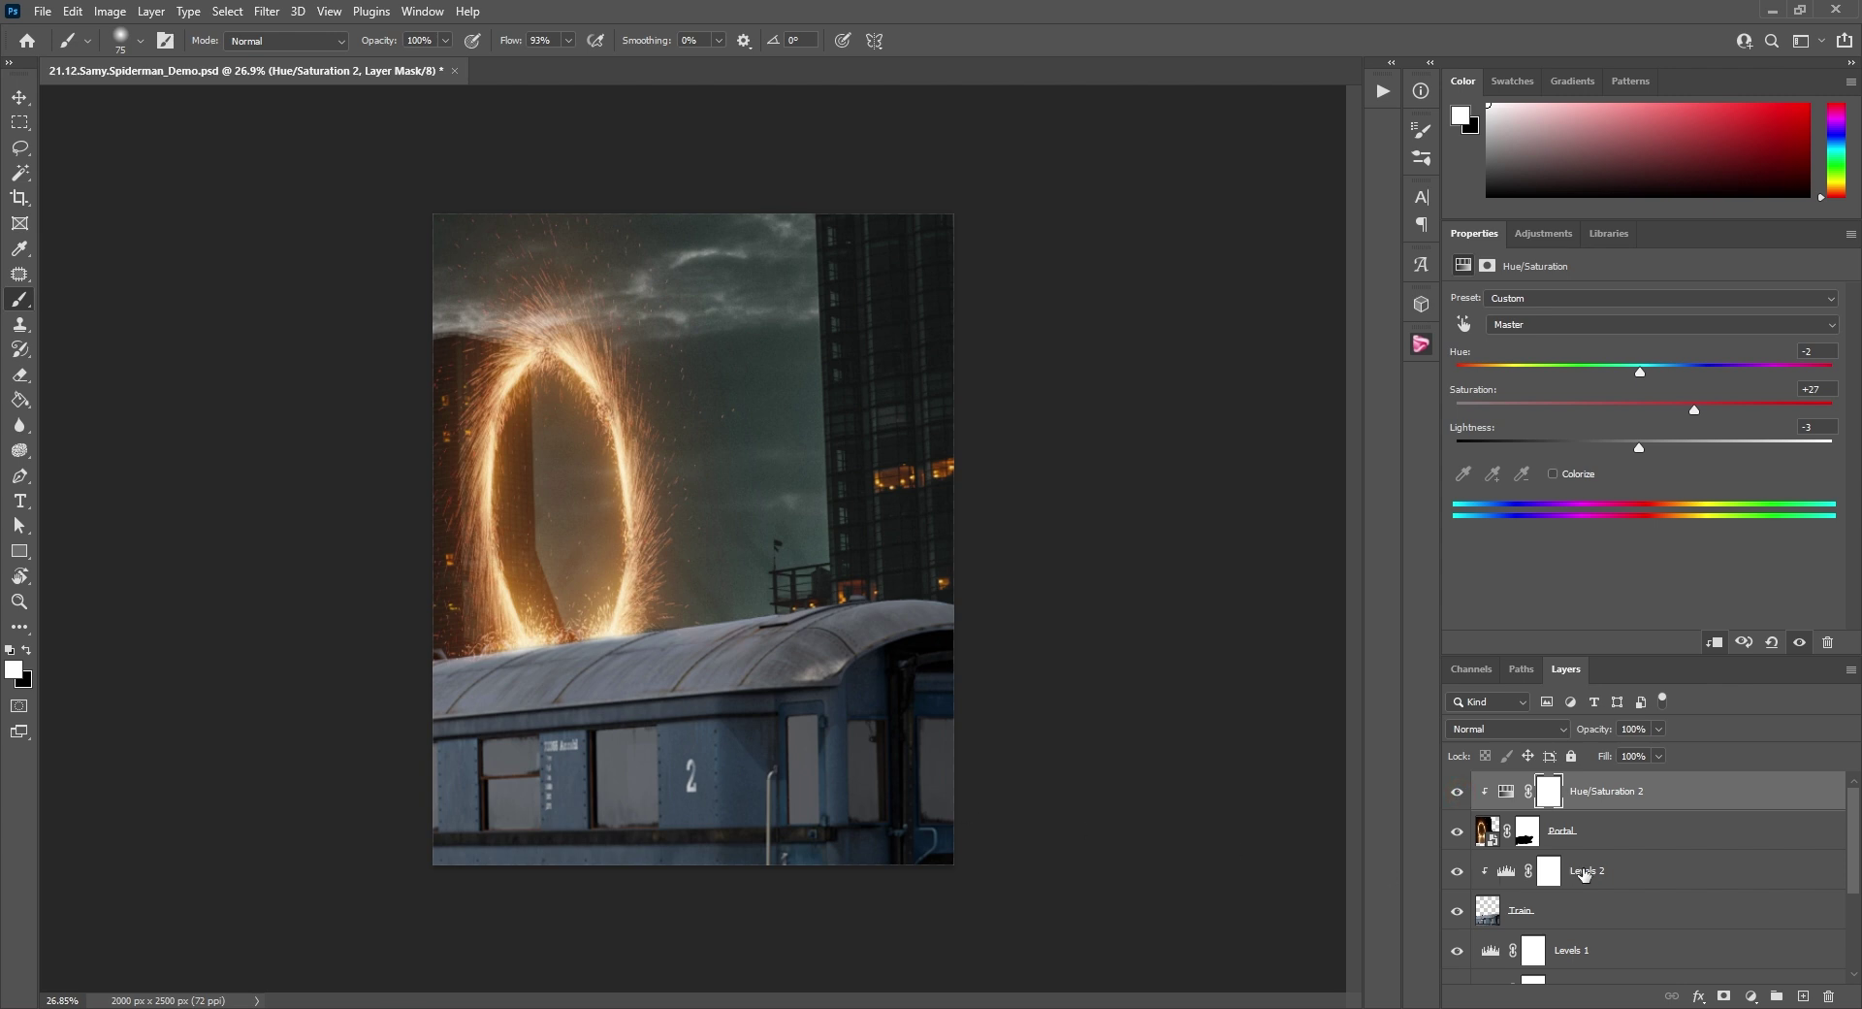
# Place the teal night alley photo above Levels 2, scale it to about 1445 × 2261 px, and rotate it -4° behind the portal.
pyautogui.click(1584, 872)
pyautogui.moveTo(121, 611); pyautogui.dragTo(520, 599)
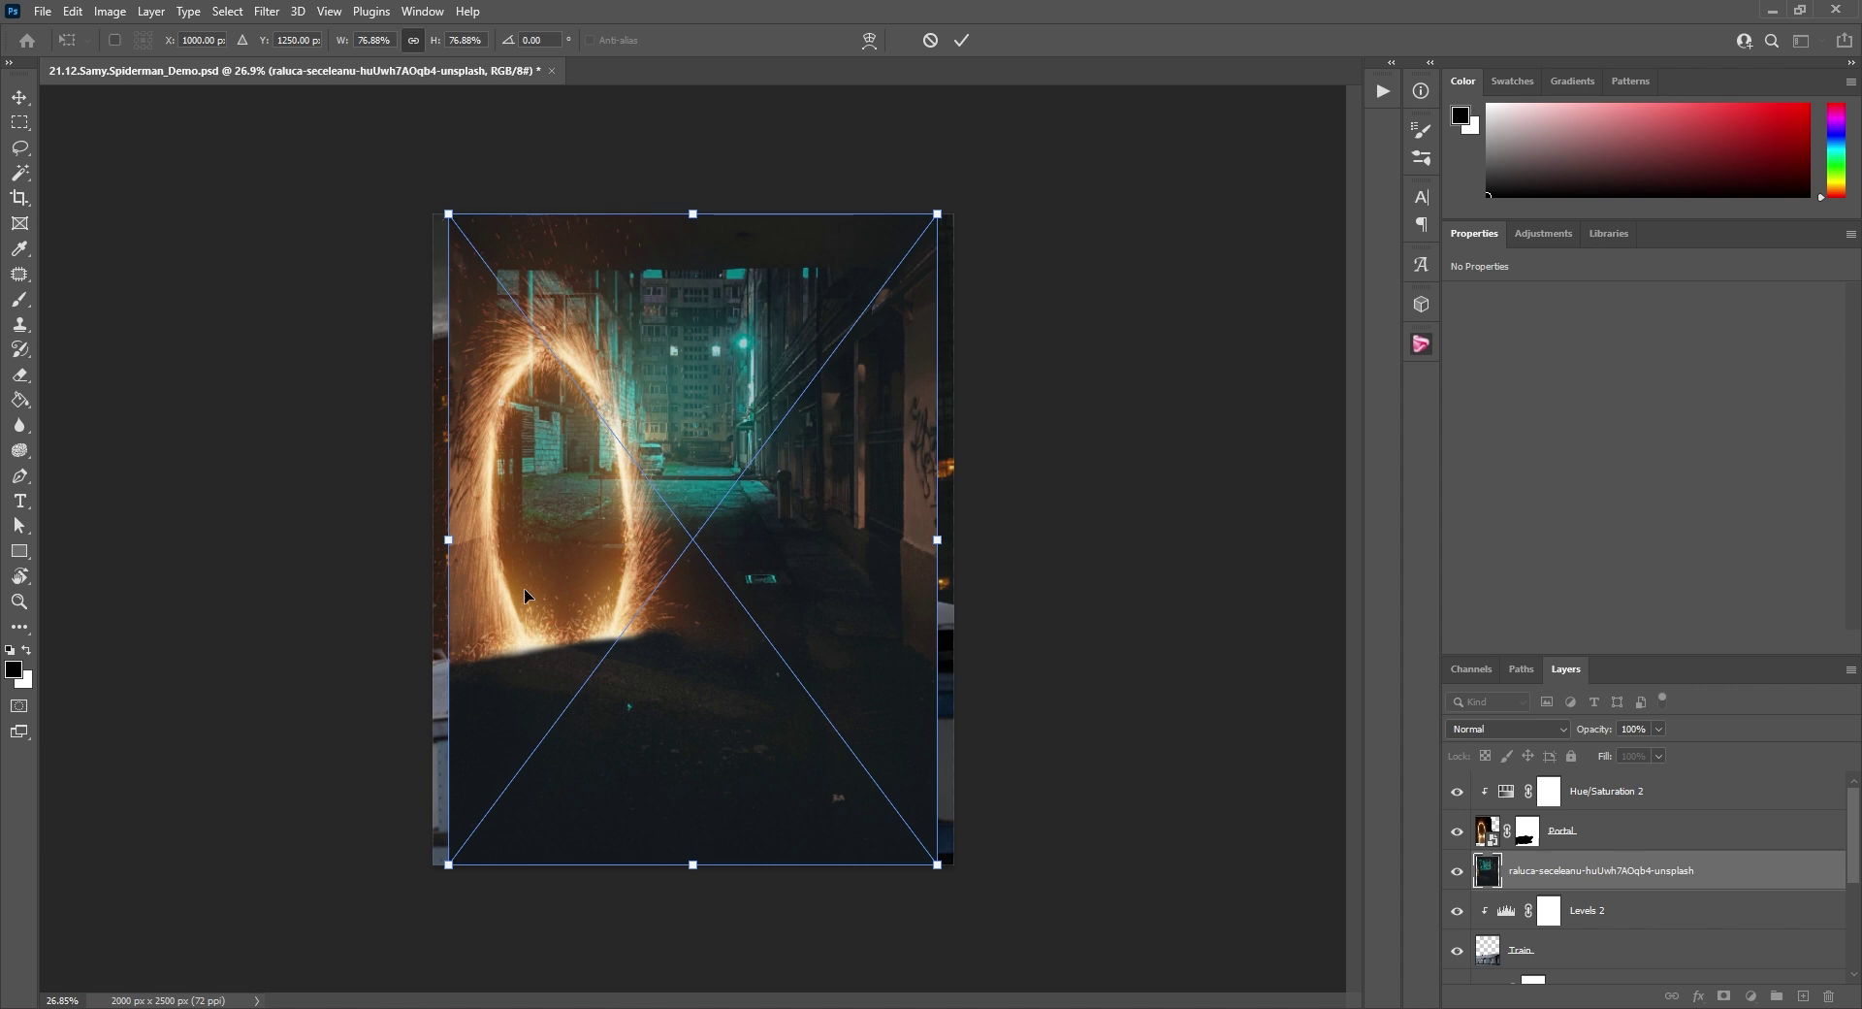
pyautogui.moveTo(696, 477); pyautogui.dragTo(623, 515)
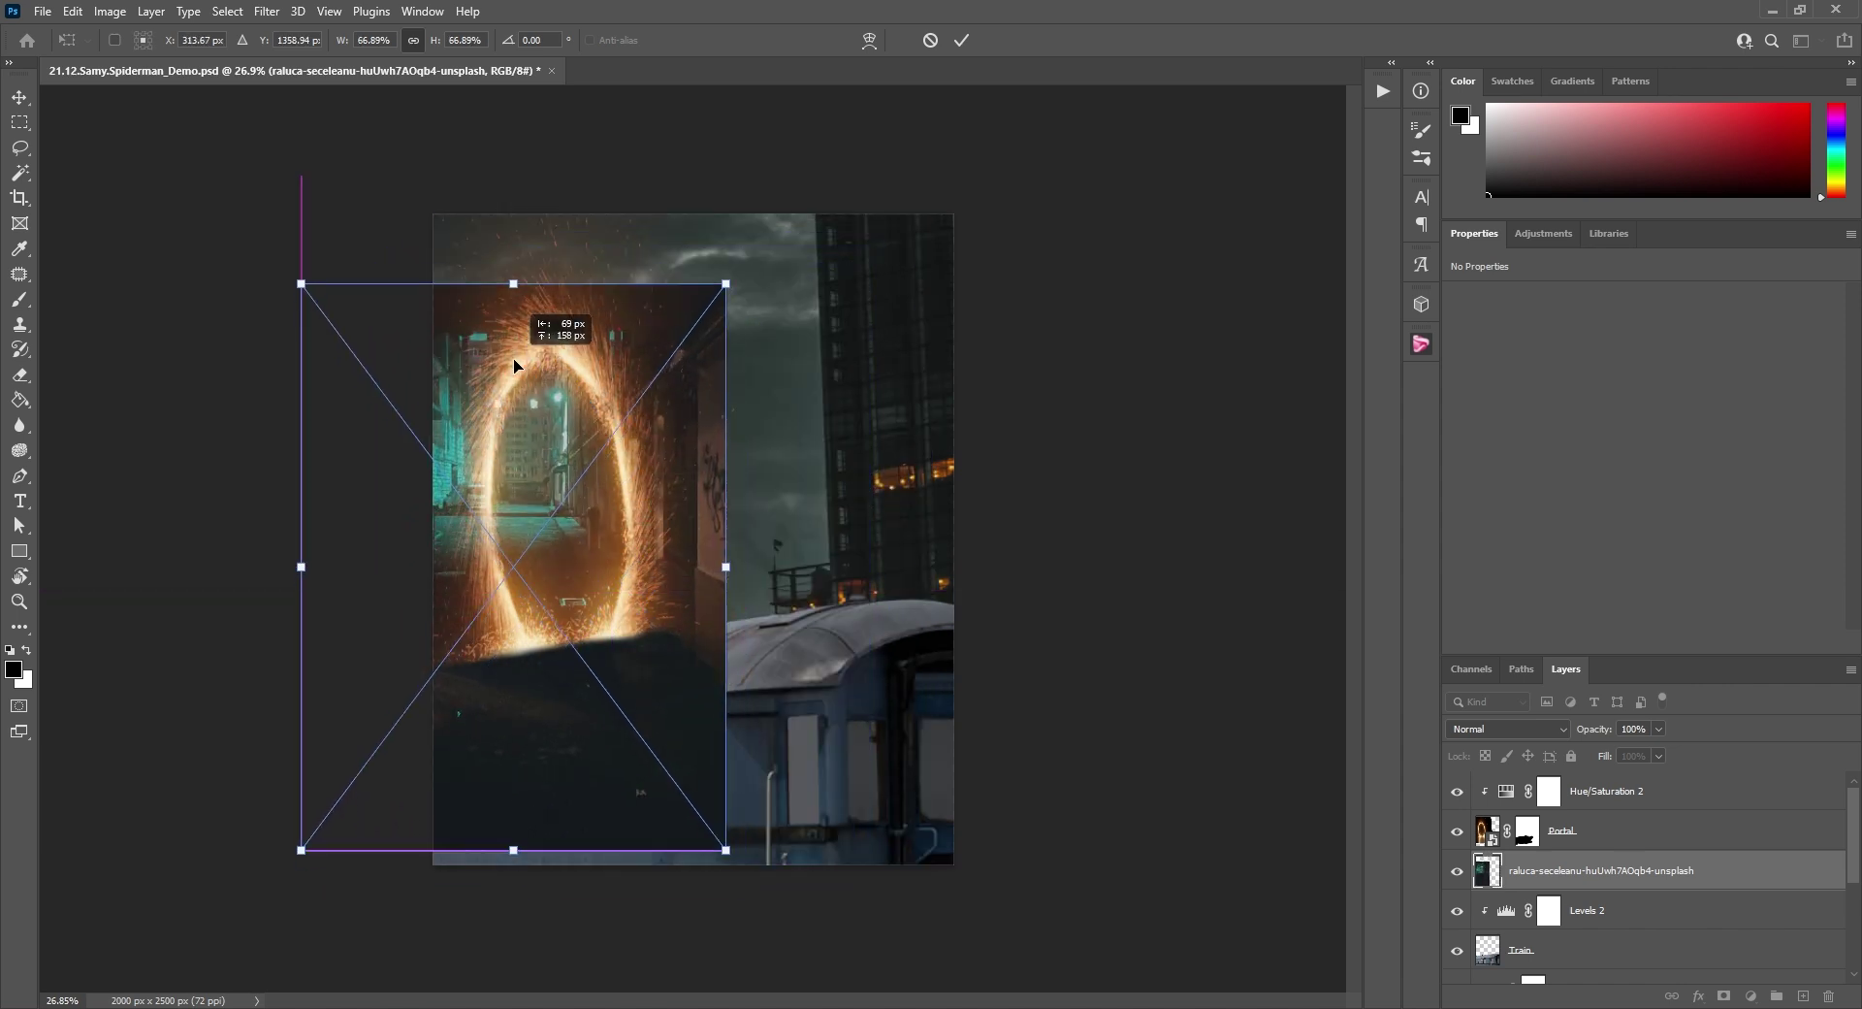
pyautogui.moveTo(301, 569)
pyautogui.mouseDown()
pyautogui.moveTo(382, 574)
pyautogui.moveTo(353, 571)
pyautogui.mouseUp()
pyautogui.moveTo(742, 254); pyautogui.dragTo(729, 215)
# Rename the alley photo layer as Dimension.
pyautogui.write('D')
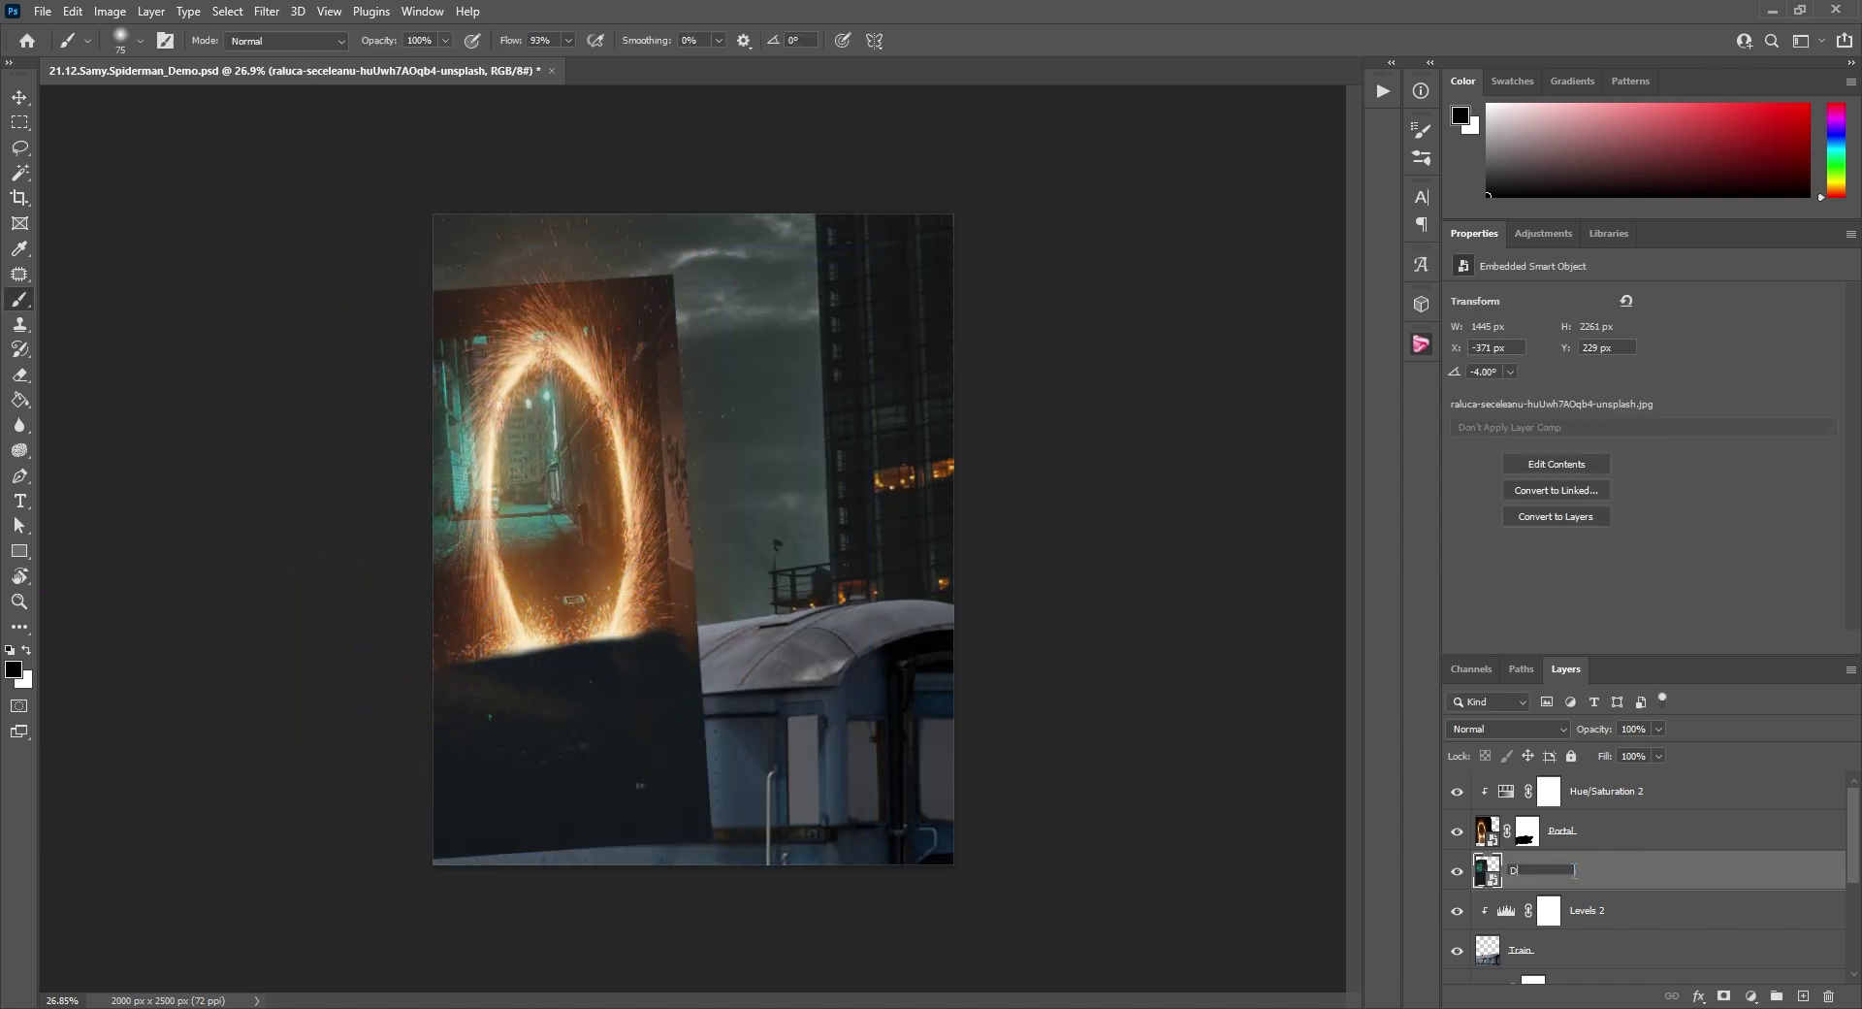
pyautogui.write('imension')
pyautogui.press('Return')
# Add a layer mask to the Dimension layer and paint black around the portal so the alley shows only inside the ring.
pyautogui.click(1724, 995)
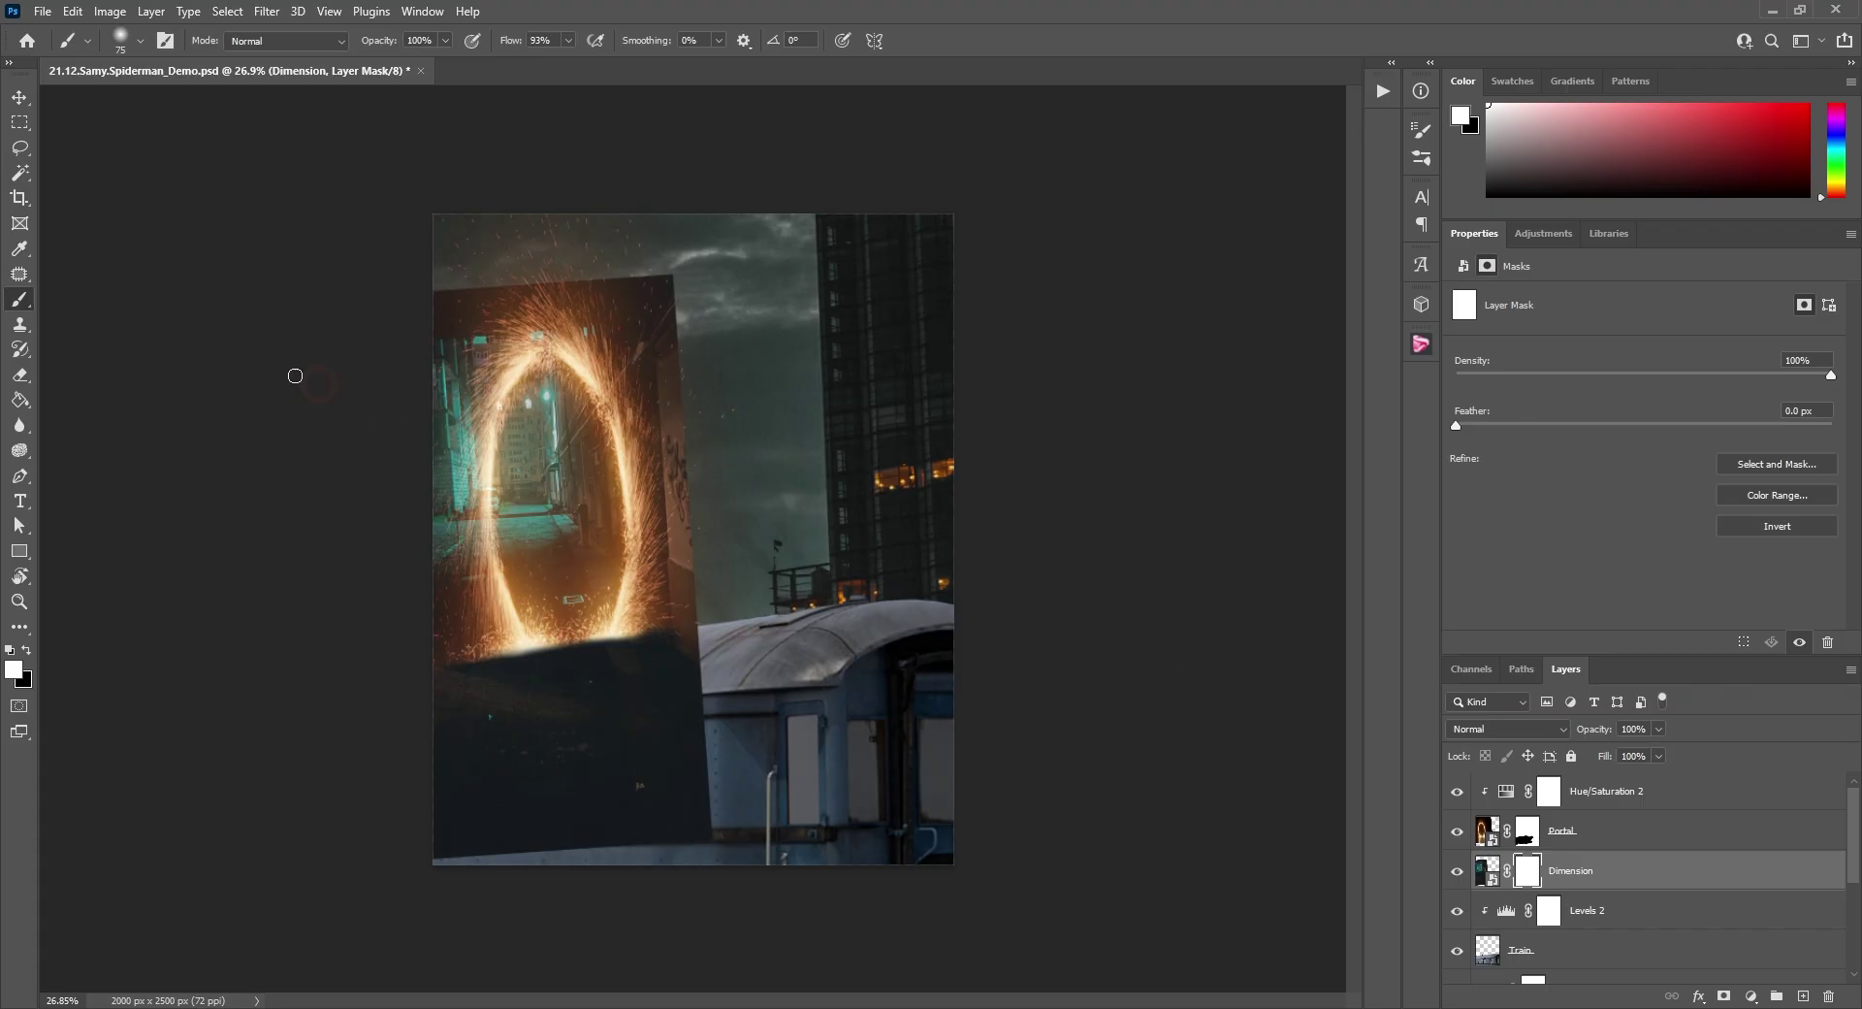
pyautogui.press('x')
pyautogui.moveTo(449, 373); pyautogui.dragTo(476, 373)
pyautogui.moveTo(444, 407)
pyautogui.mouseDown()
pyautogui.moveTo(453, 332)
pyautogui.moveTo(590, 308)
pyautogui.moveTo(665, 707)
pyautogui.moveTo(695, 707)
pyautogui.mouseUp()
pyautogui.moveTo(690, 703)
pyautogui.mouseDown()
pyautogui.moveTo(496, 860)
pyautogui.moveTo(457, 757)
pyautogui.mouseUp()
pyautogui.scroll(5, 598, 530)
pyautogui.moveTo(358, 369)
pyautogui.mouseDown()
pyautogui.moveTo(346, 470)
pyautogui.moveTo(408, 780)
pyautogui.moveTo(640, 761)
pyautogui.mouseUp()
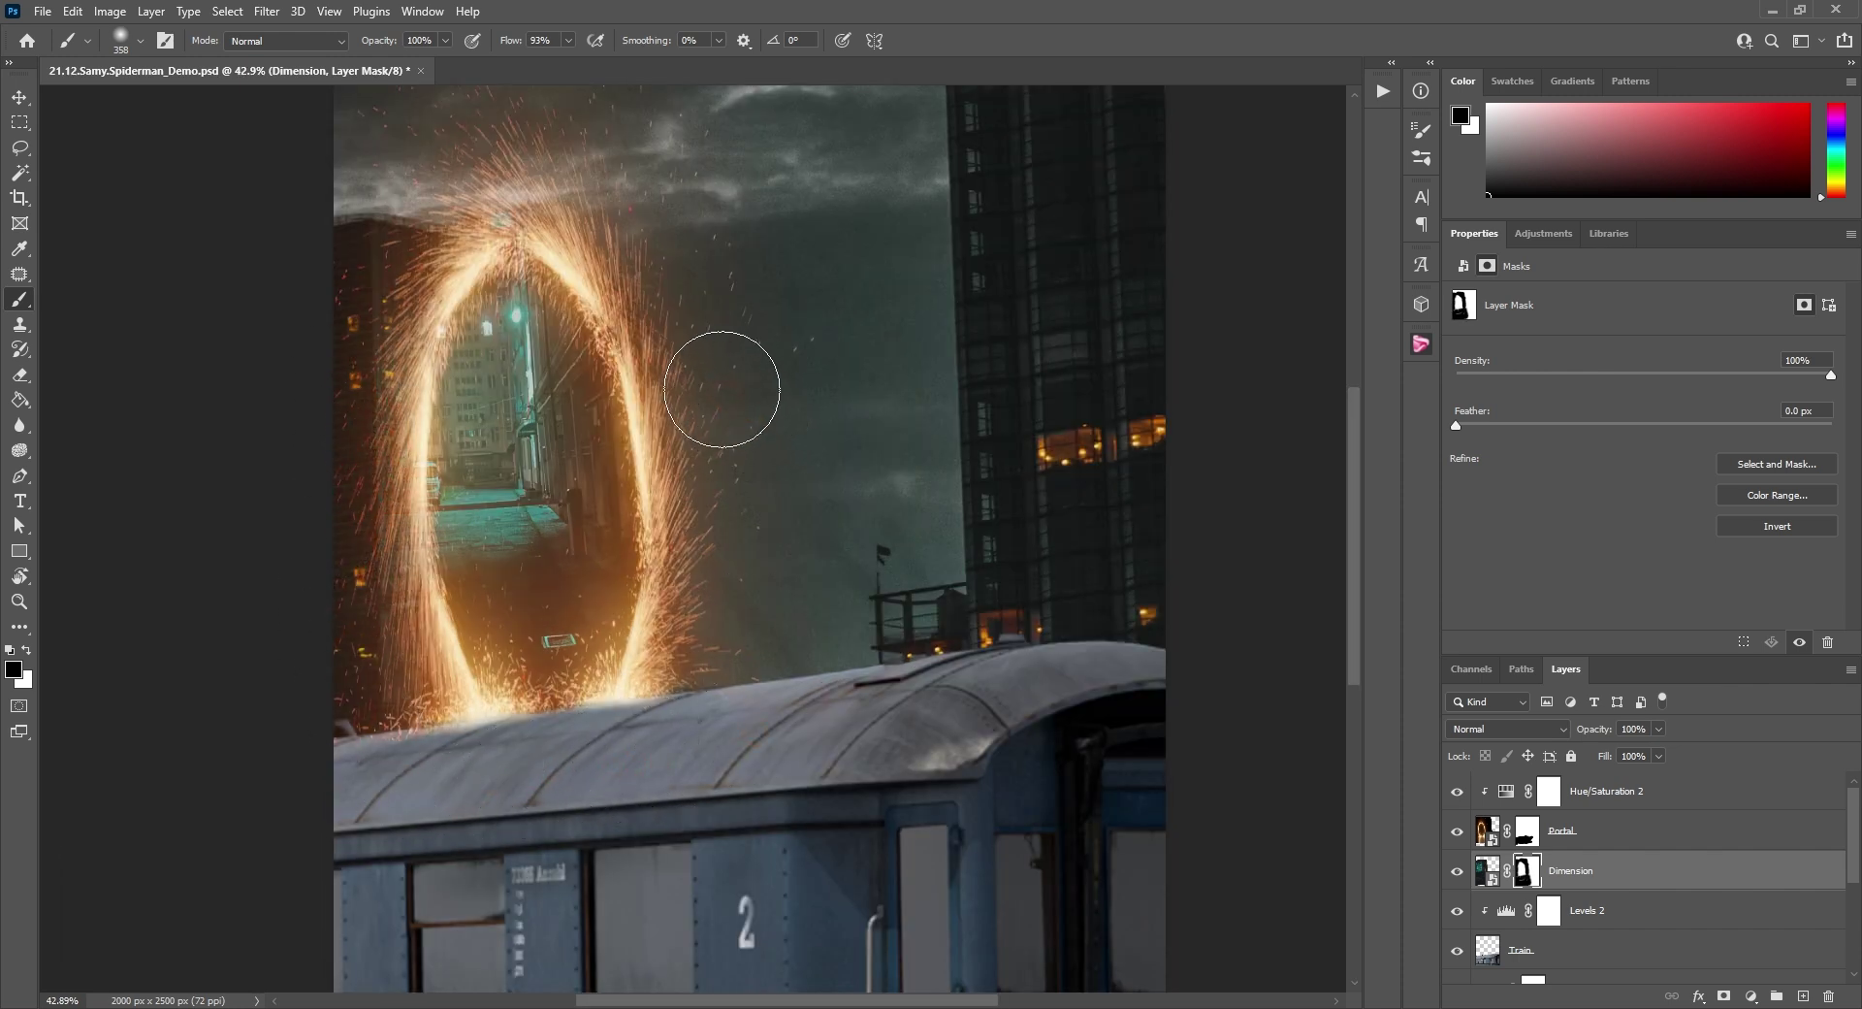
# Add a Hue/Saturation adjustment clipped to the Dimension layer with hue -12, saturation +34 and lightness -17.
pyautogui.press('v')
pyautogui.scroll(-3, 728, 395)
pyautogui.click(1560, 237)
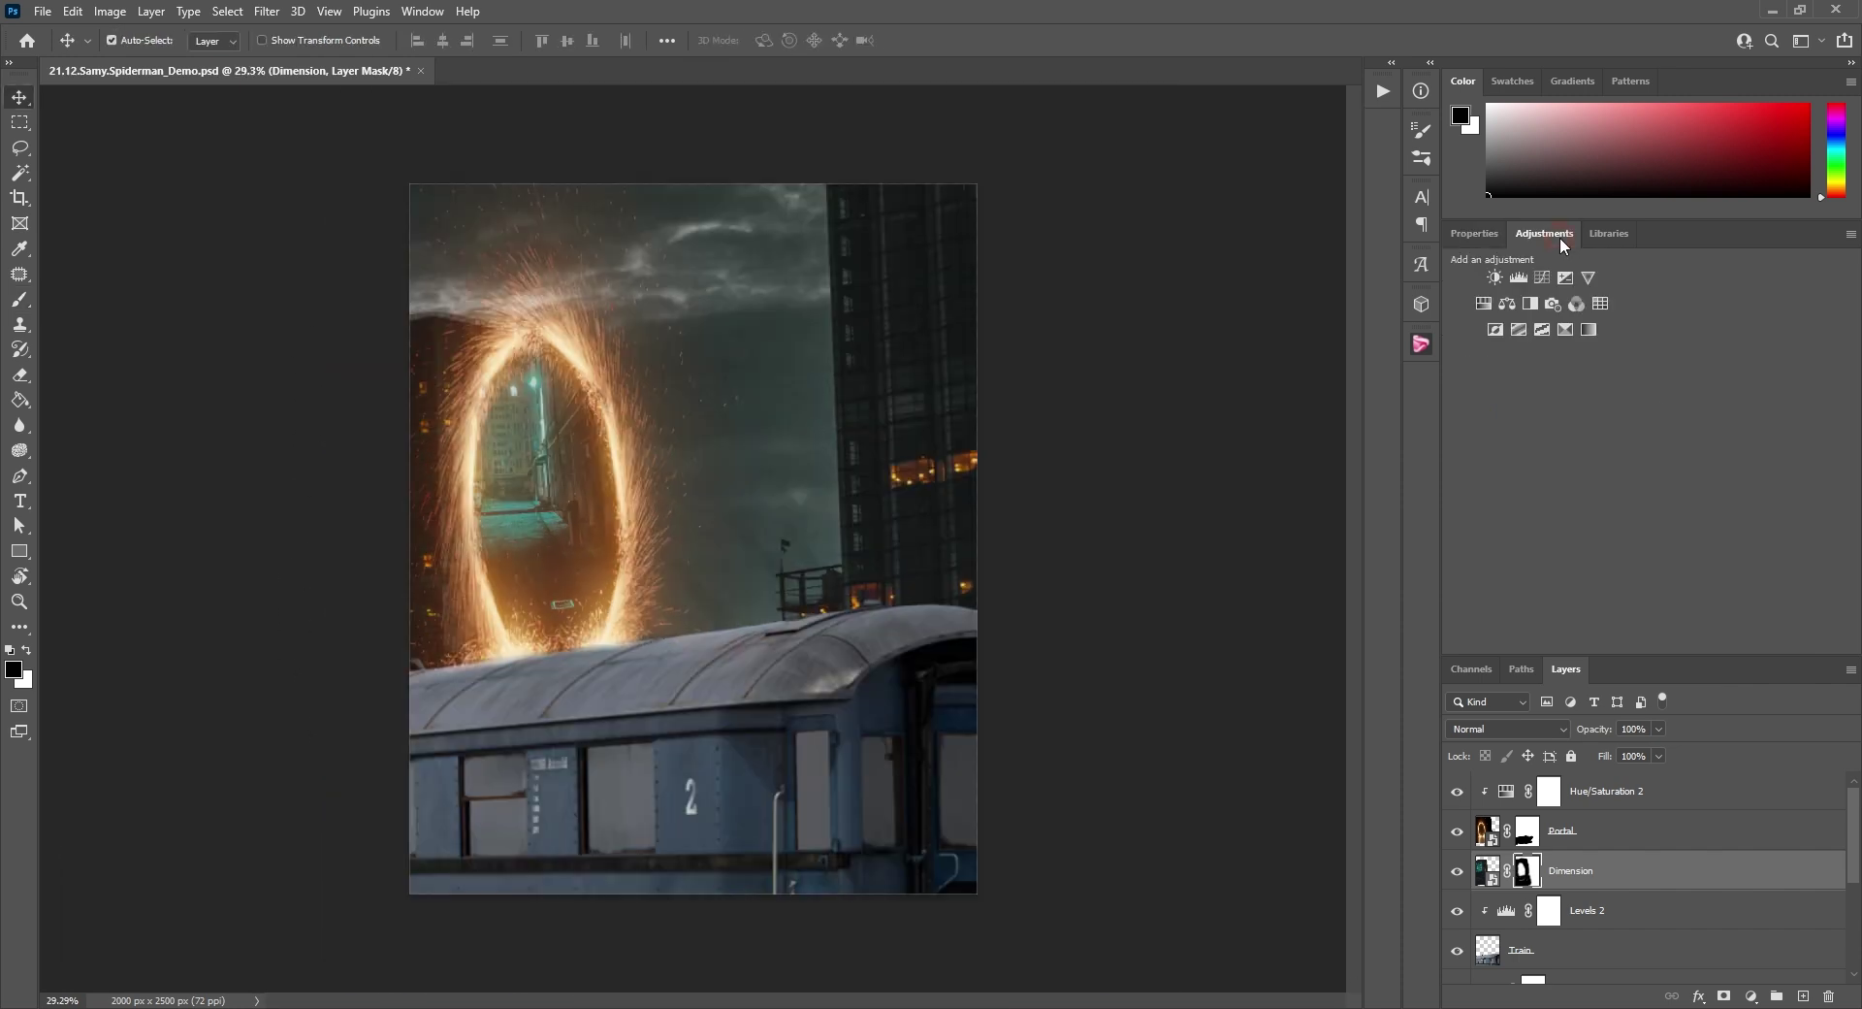
pyautogui.click(1484, 304)
pyautogui.rightClick(1596, 879)
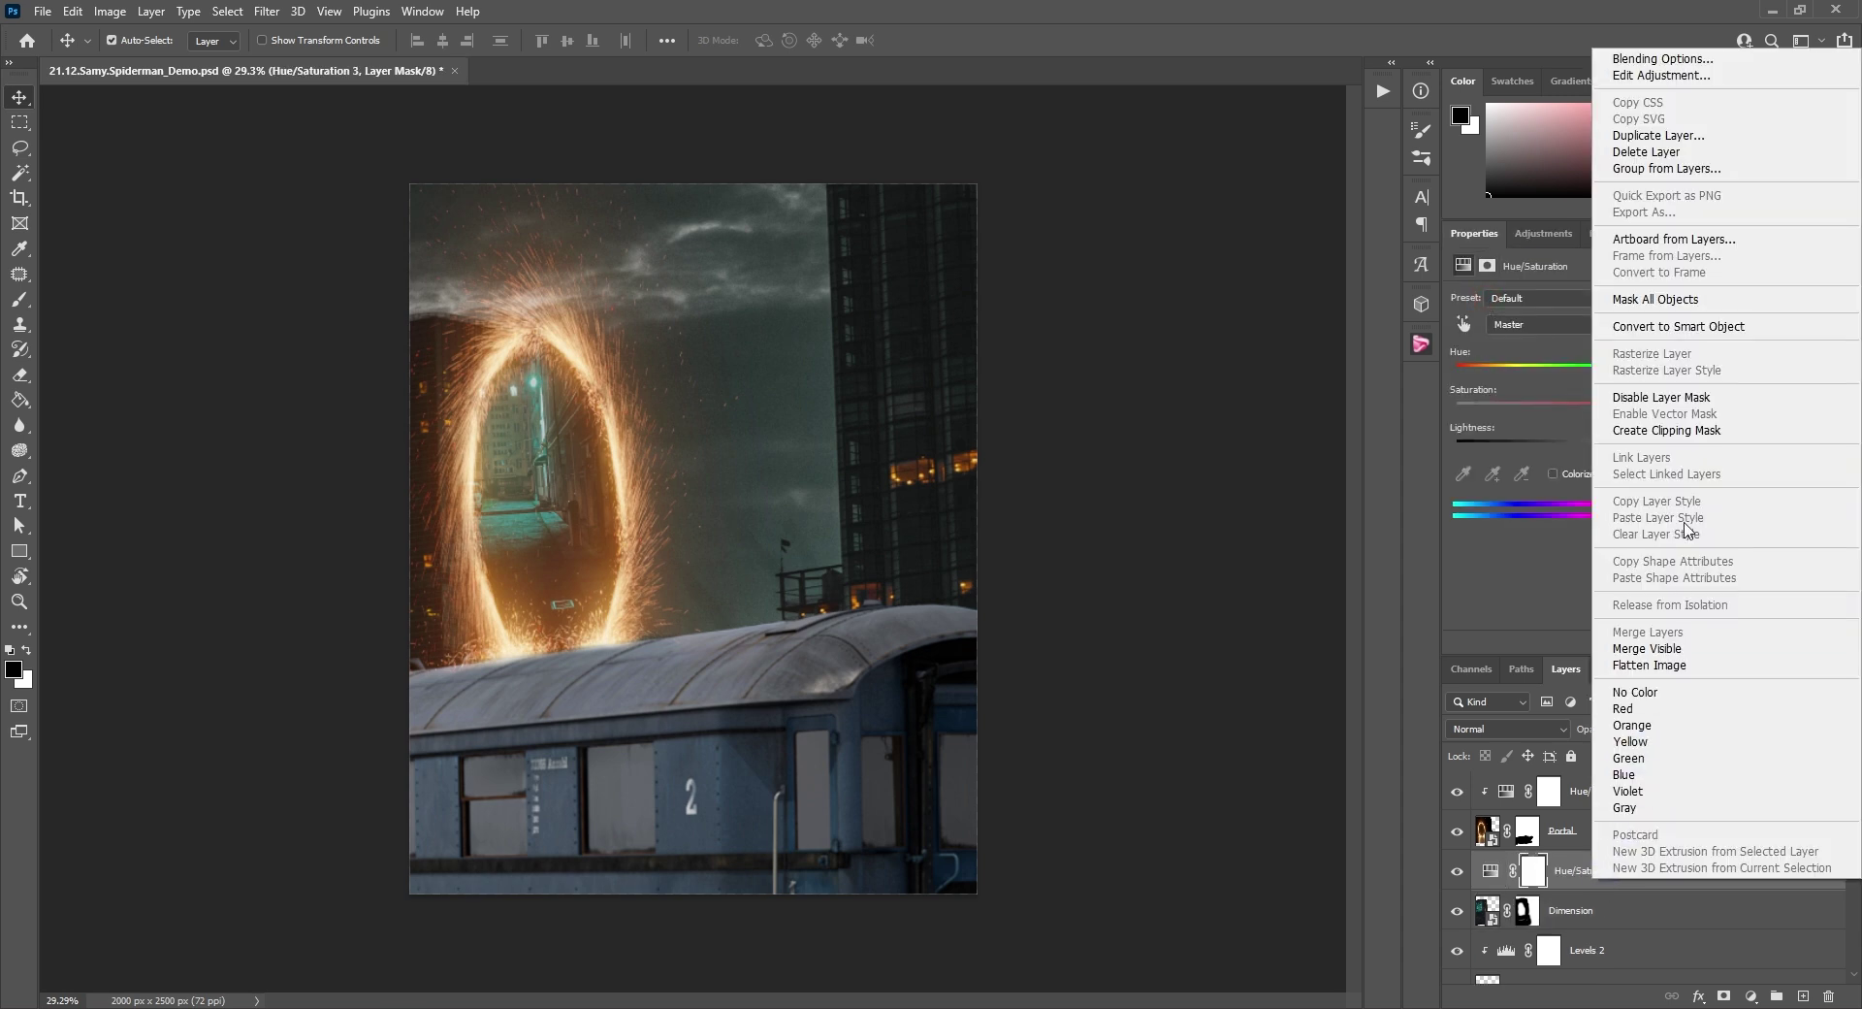
pyautogui.click(1683, 430)
pyautogui.moveTo(1627, 386); pyautogui.dragTo(1613, 452)
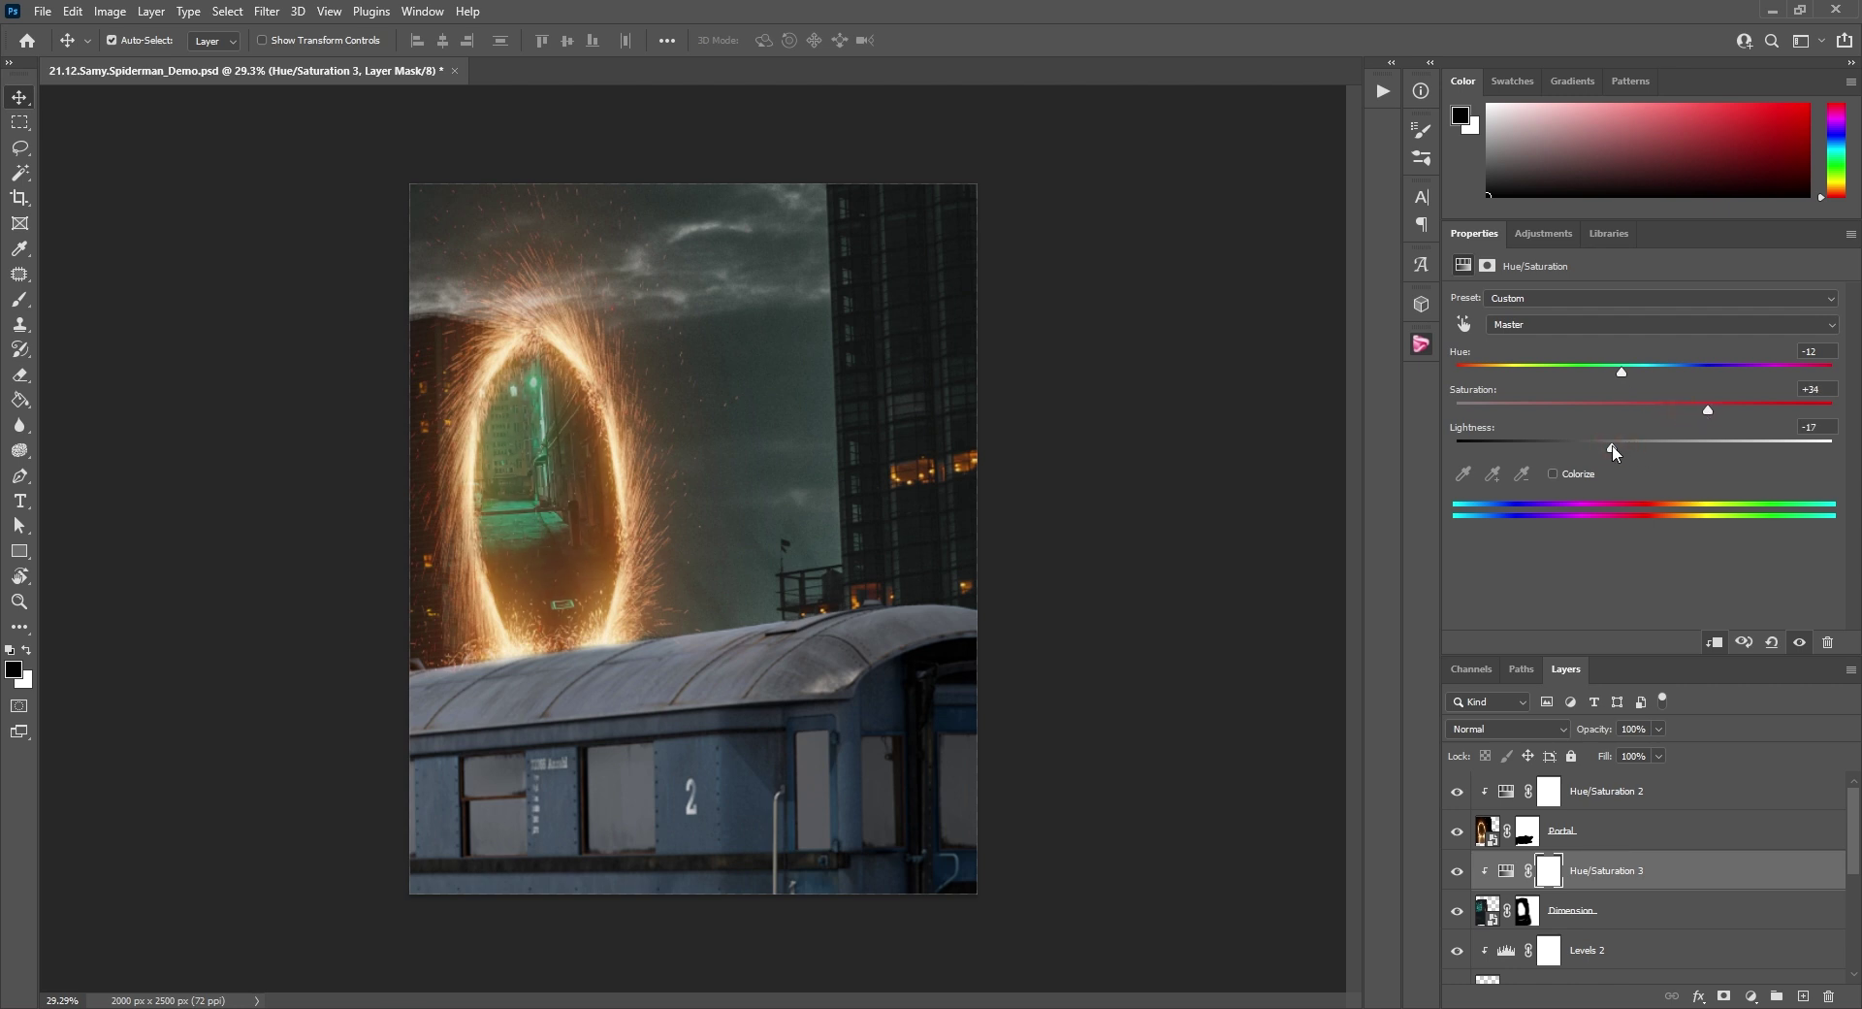
# Add an Exposure adjustment clipped to the Dimension layer with exposure -1.41 and gamma correction 1.22.
pyautogui.click(1548, 237)
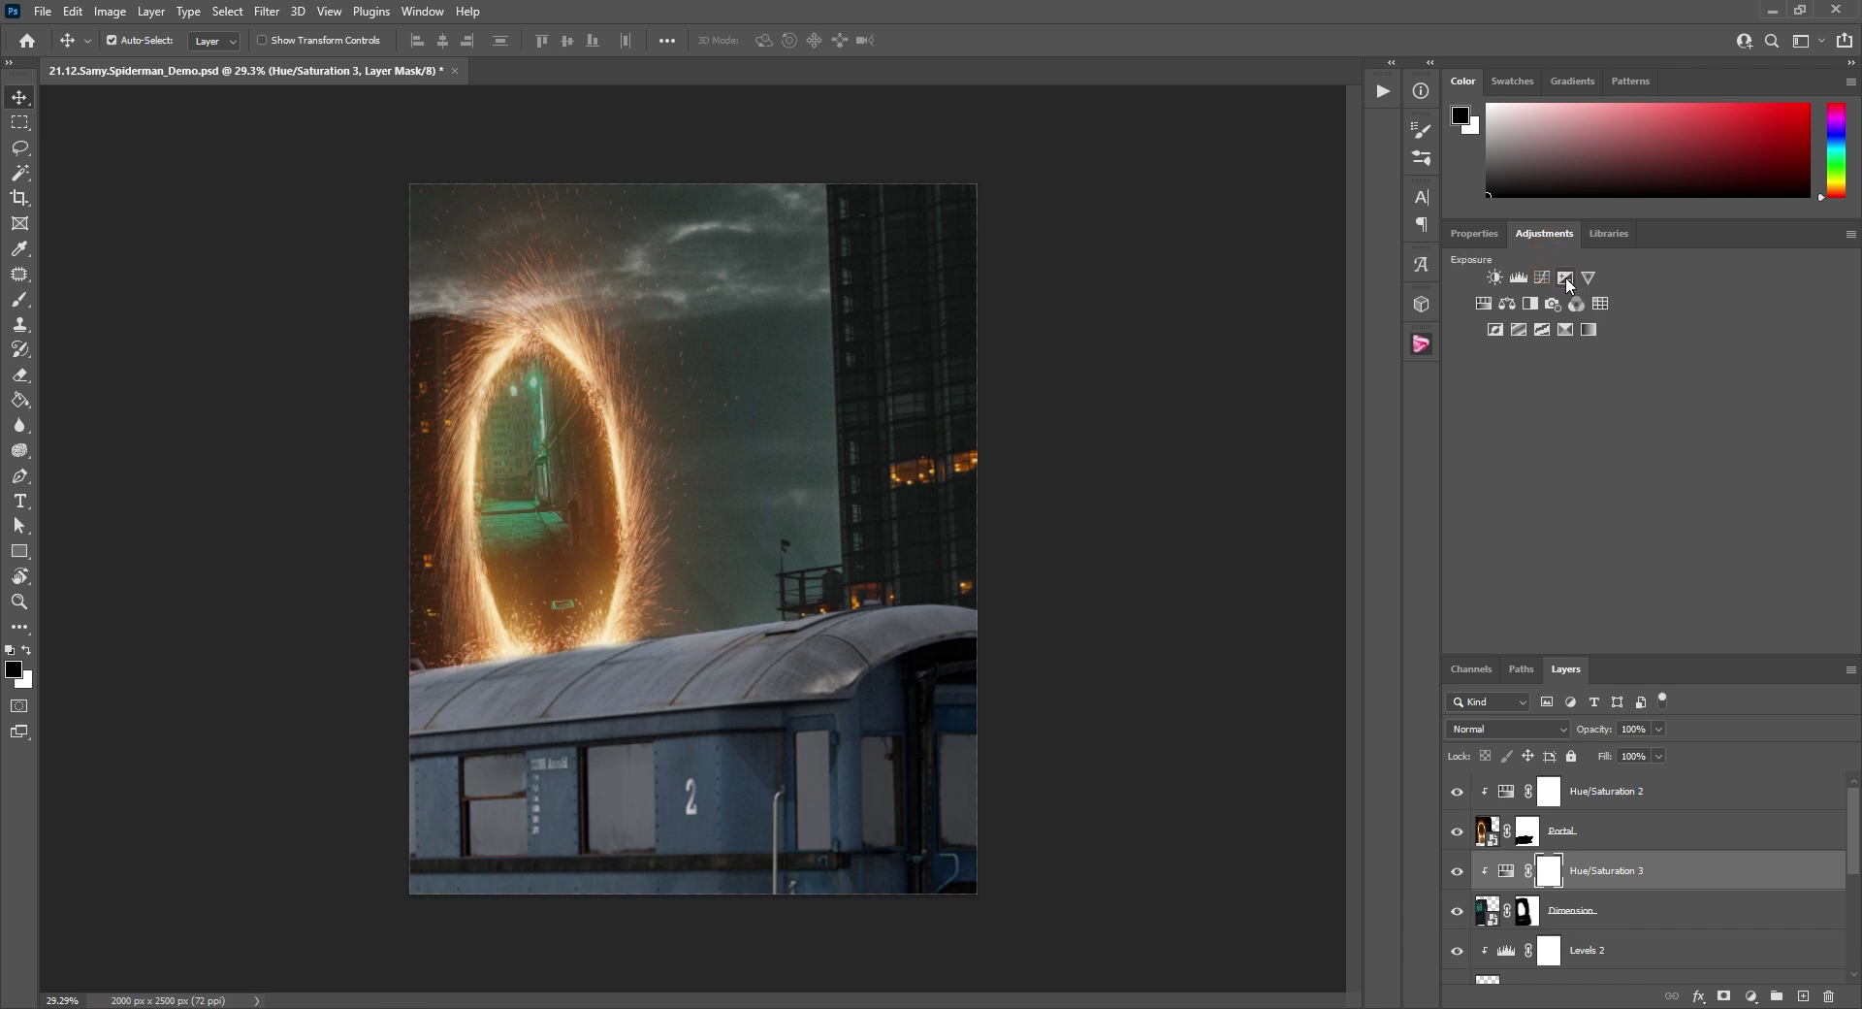
pyautogui.click(1566, 277)
pyautogui.rightClick(1572, 875)
pyautogui.click(1637, 423)
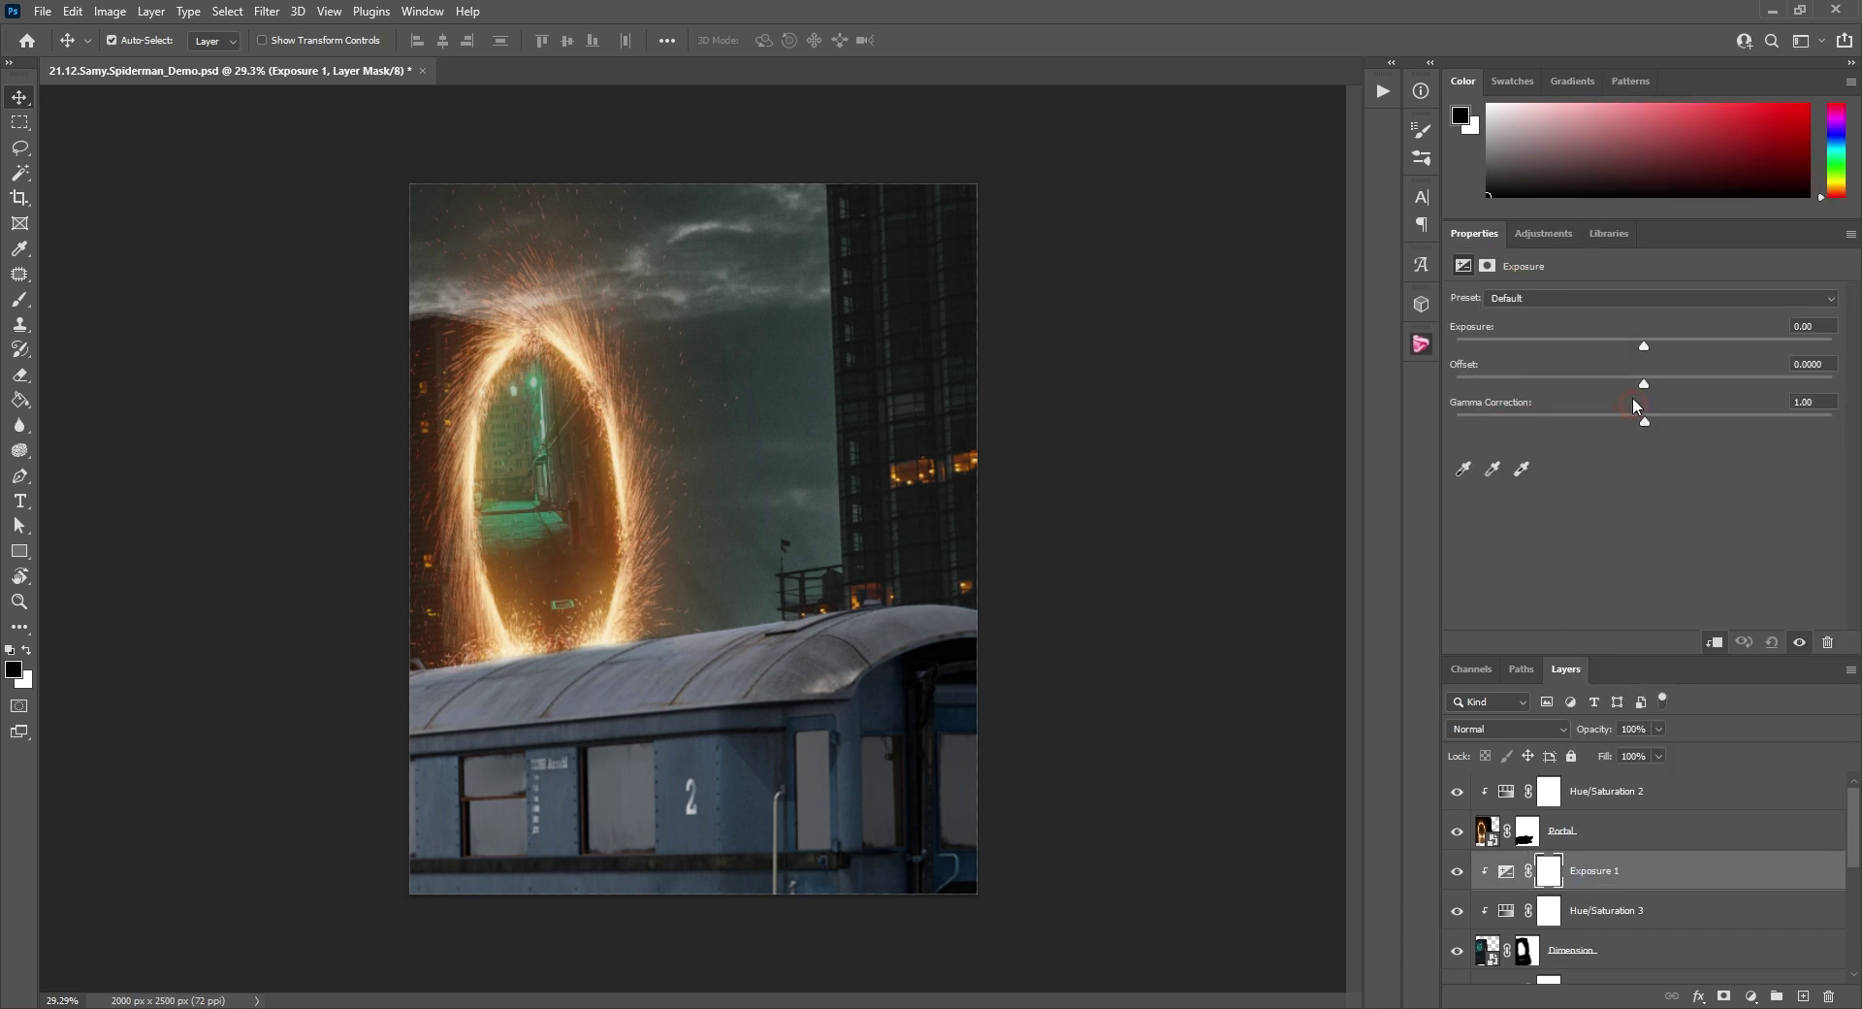
pyautogui.moveTo(1643, 345); pyautogui.dragTo(1604, 345)
pyautogui.moveTo(1645, 421)
pyautogui.mouseDown()
pyautogui.moveTo(1665, 422)
pyautogui.moveTo(1624, 422)
pyautogui.mouseUp()
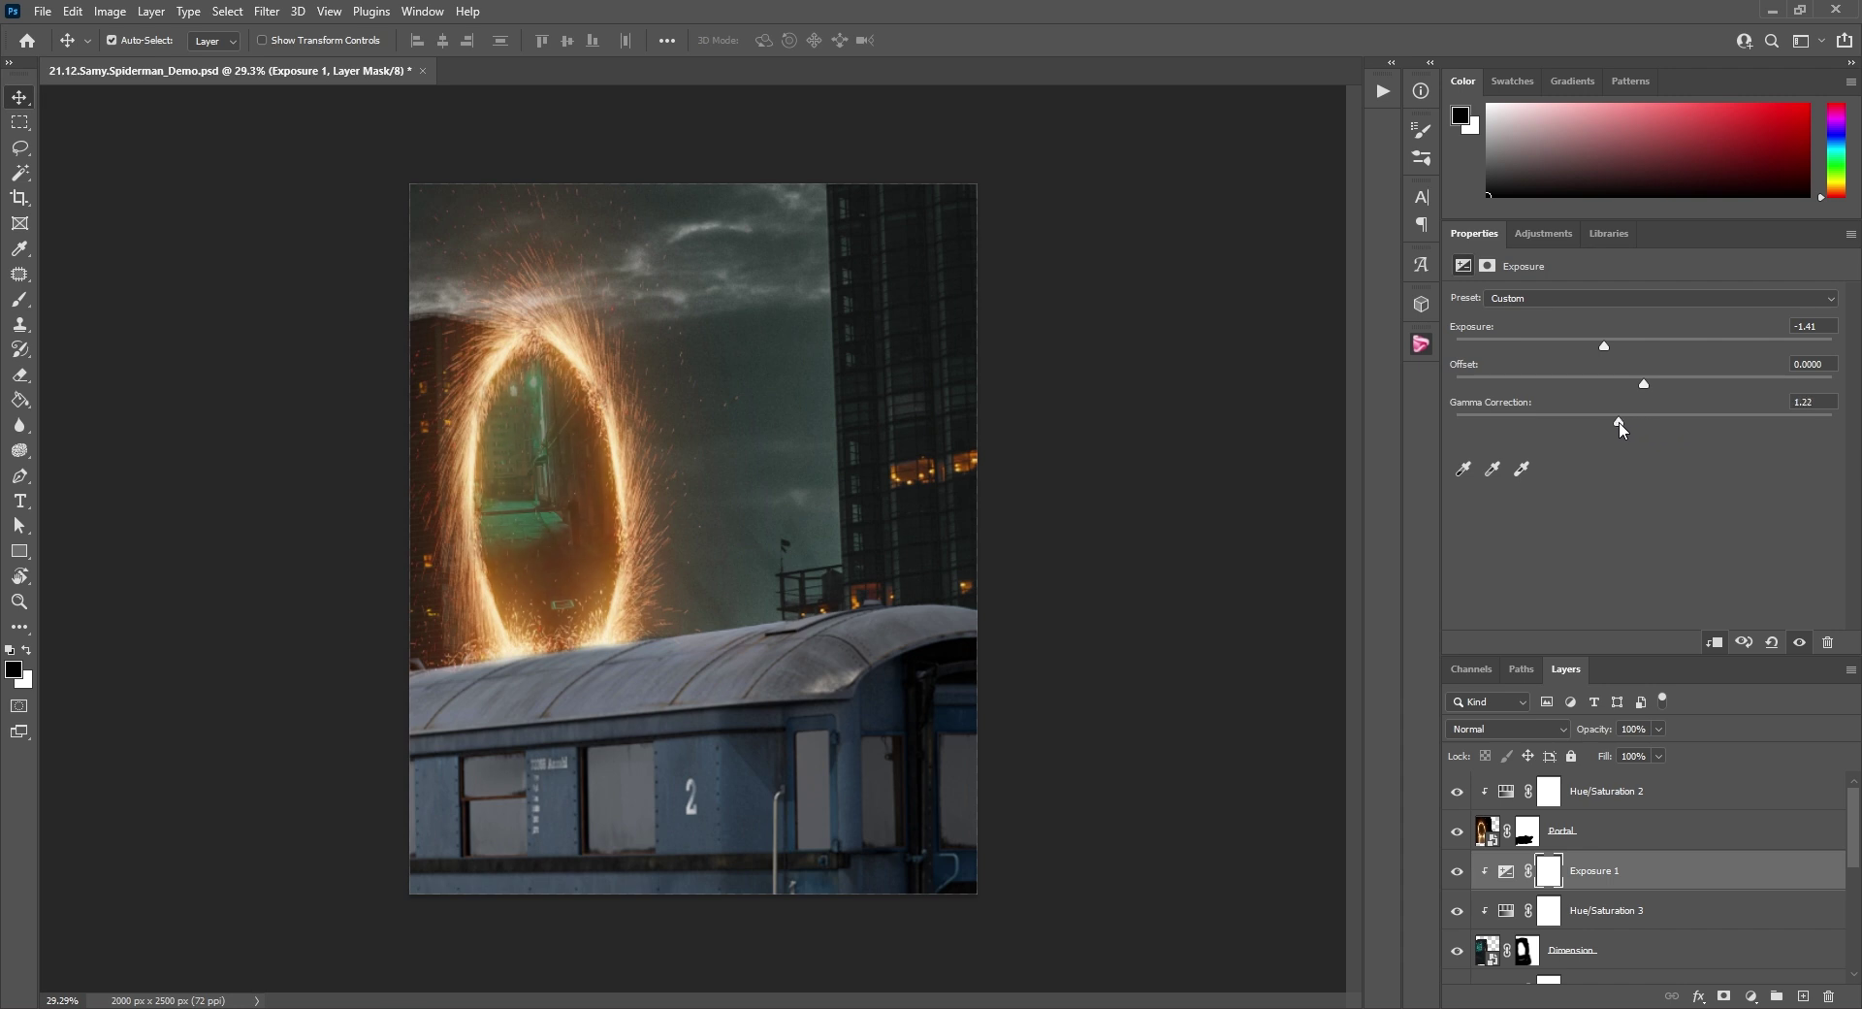
# Group the layers from Hue/Saturation 2 down to Dimension and name the group Portal Group.
pyautogui.click(1458, 873)
pyautogui.click(1458, 873)
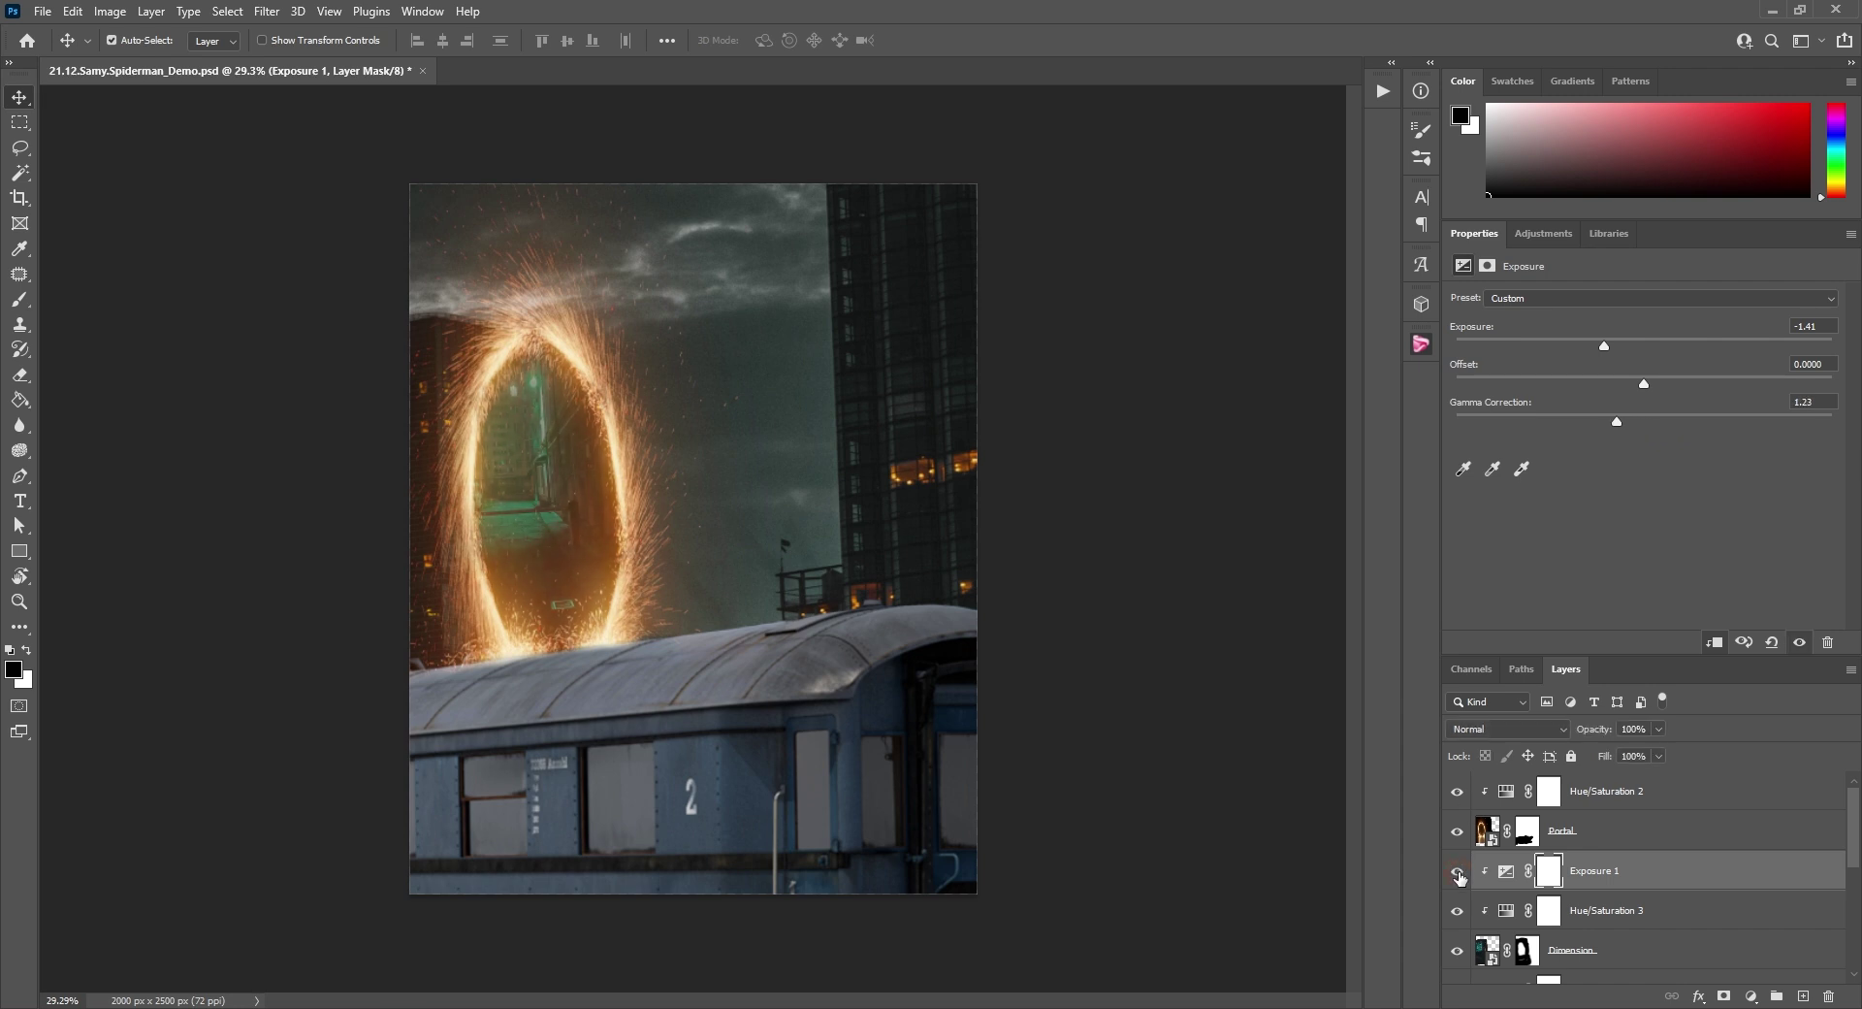
pyautogui.click(1570, 840)
pyautogui.click(1587, 807)
pyautogui.scroll(-1, 1587, 813)
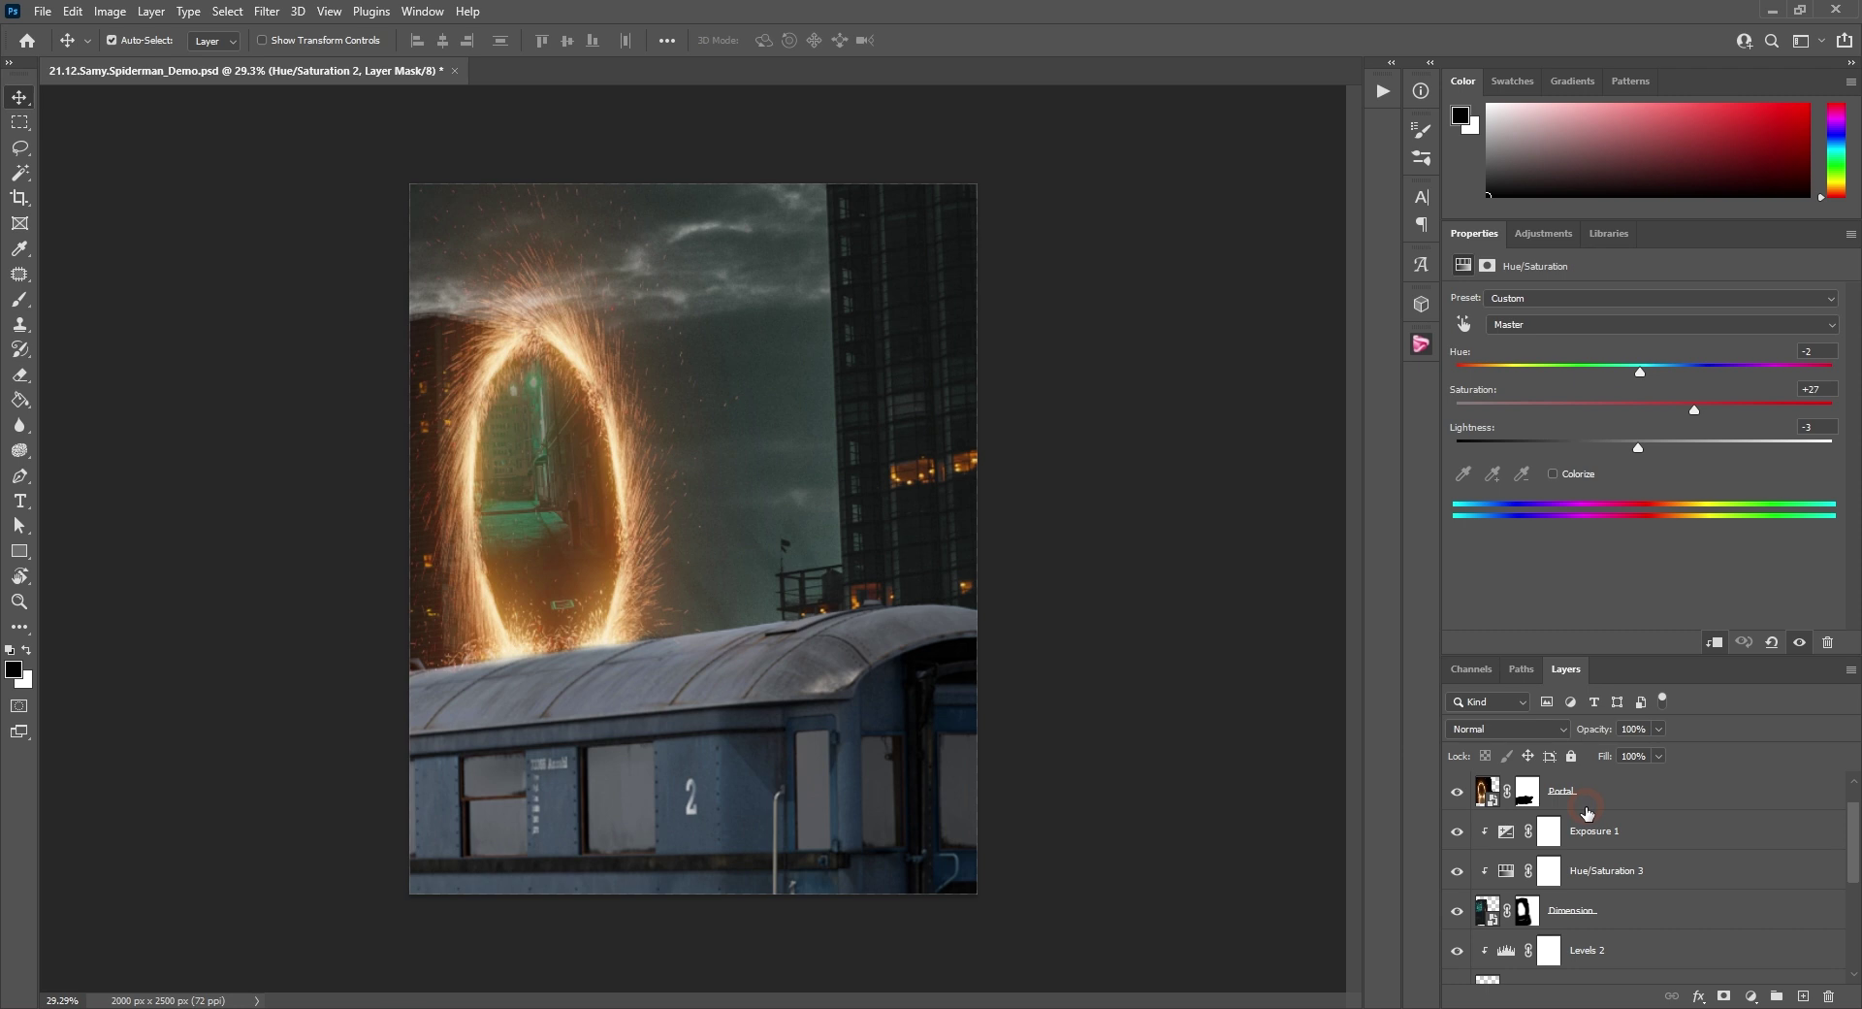
pyautogui.keyDown('shift'); pyautogui.click(1588, 920); pyautogui.keyUp('shift')
pyautogui.scroll(1, 1598, 910)
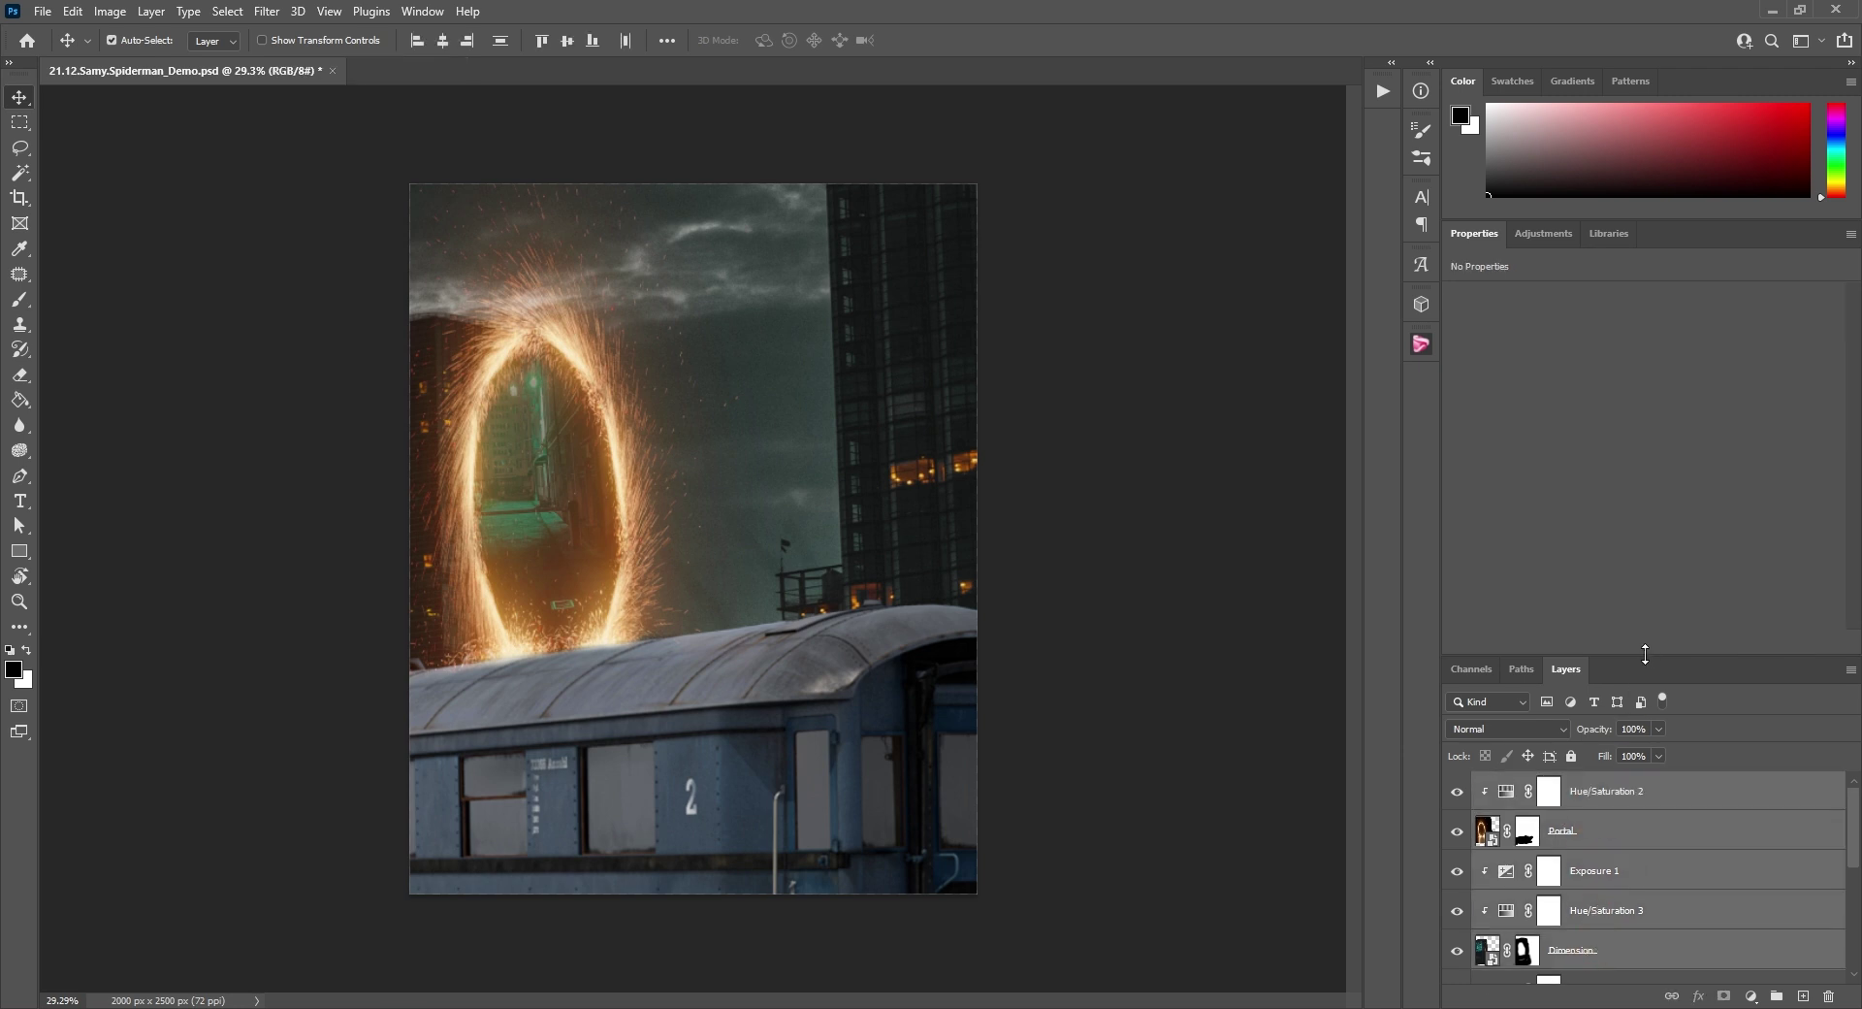
pyautogui.moveTo(1645, 656); pyautogui.dragTo(1653, 578)
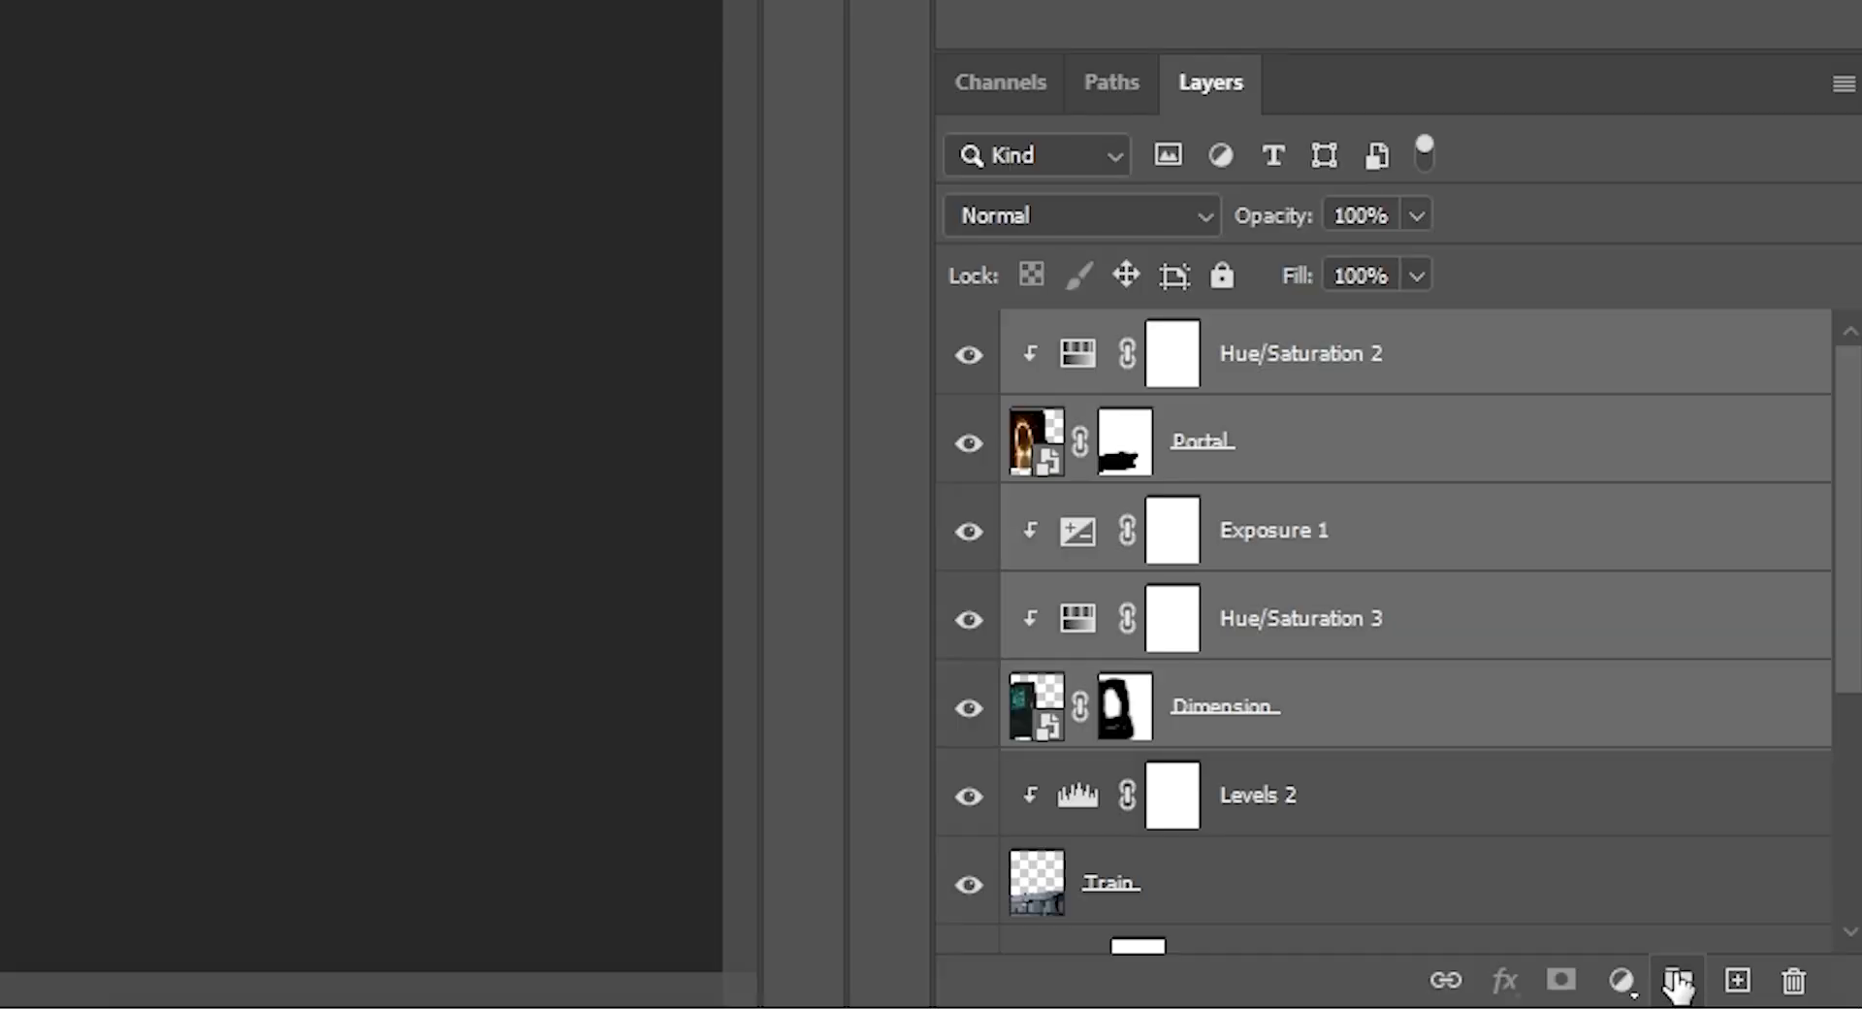
pyautogui.click(1774, 994)
pyautogui.doubleClick(1520, 707)
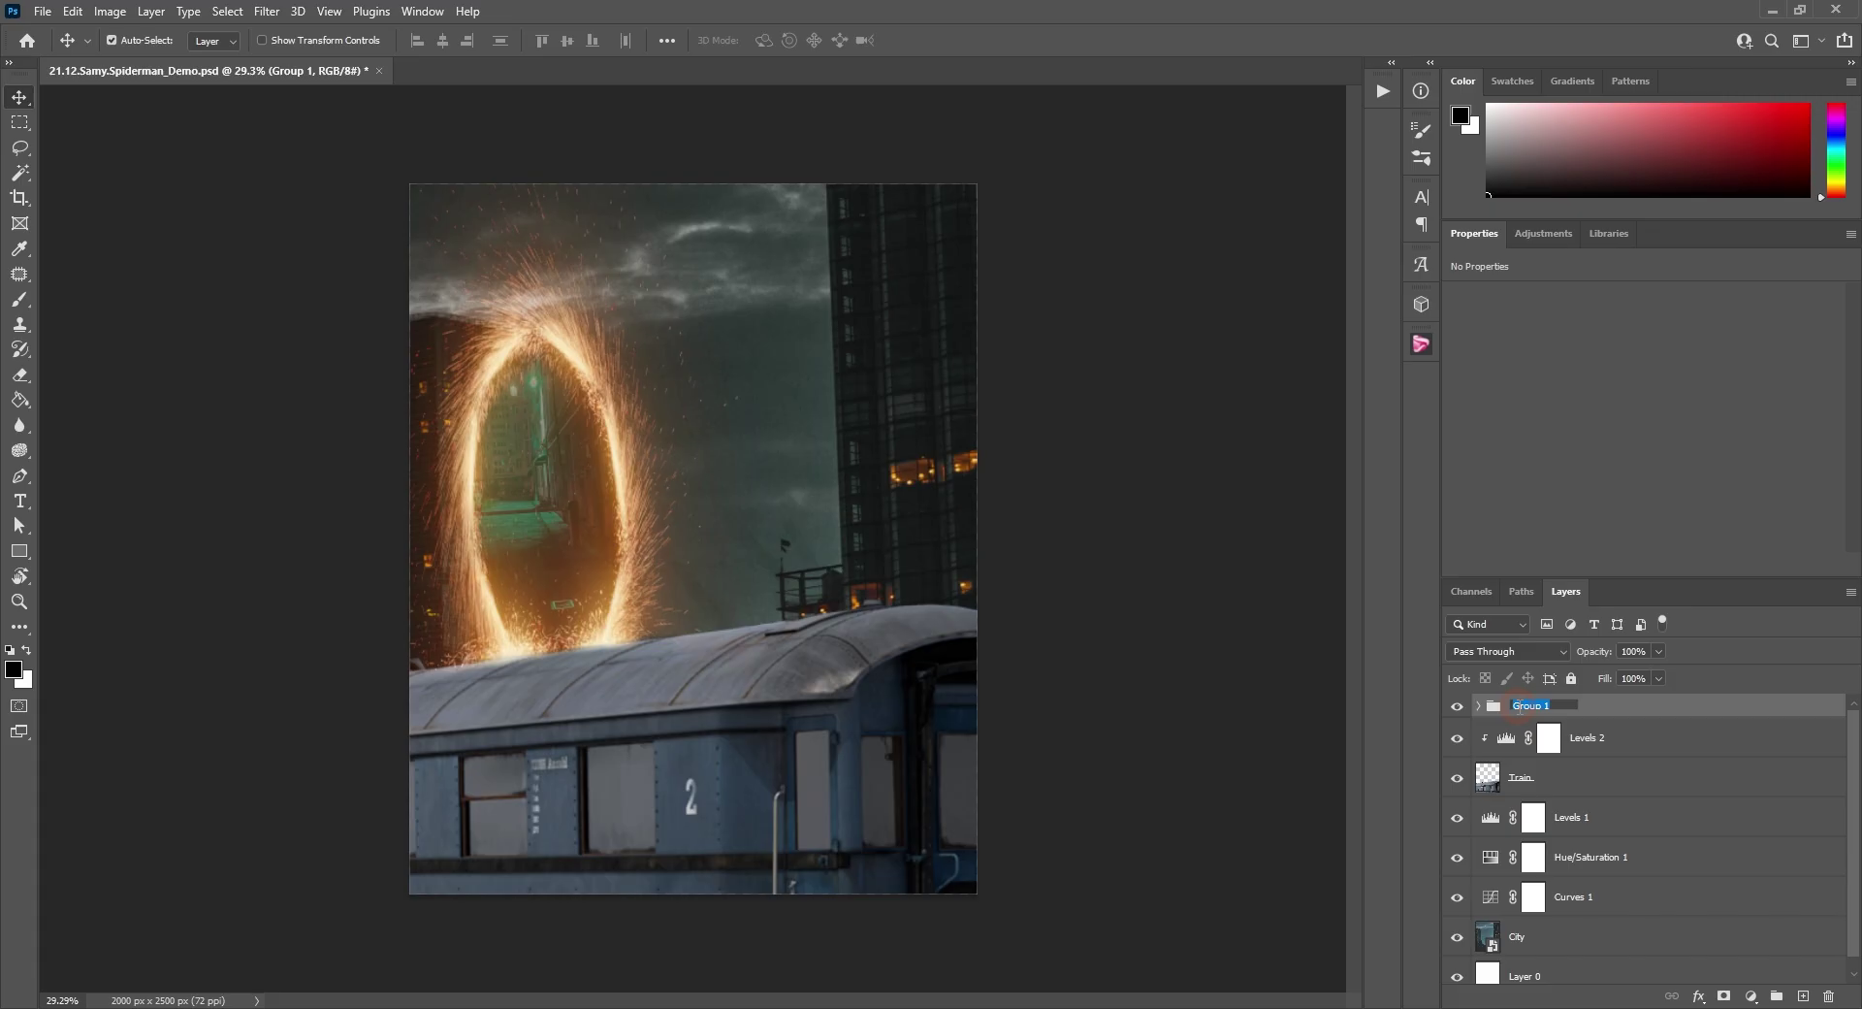
pyautogui.press('Return')
# Compare the composite with the Portal Group hidden and shown, and check the Portal and Dimension layer masks inside it.
pyautogui.click(1457, 706)
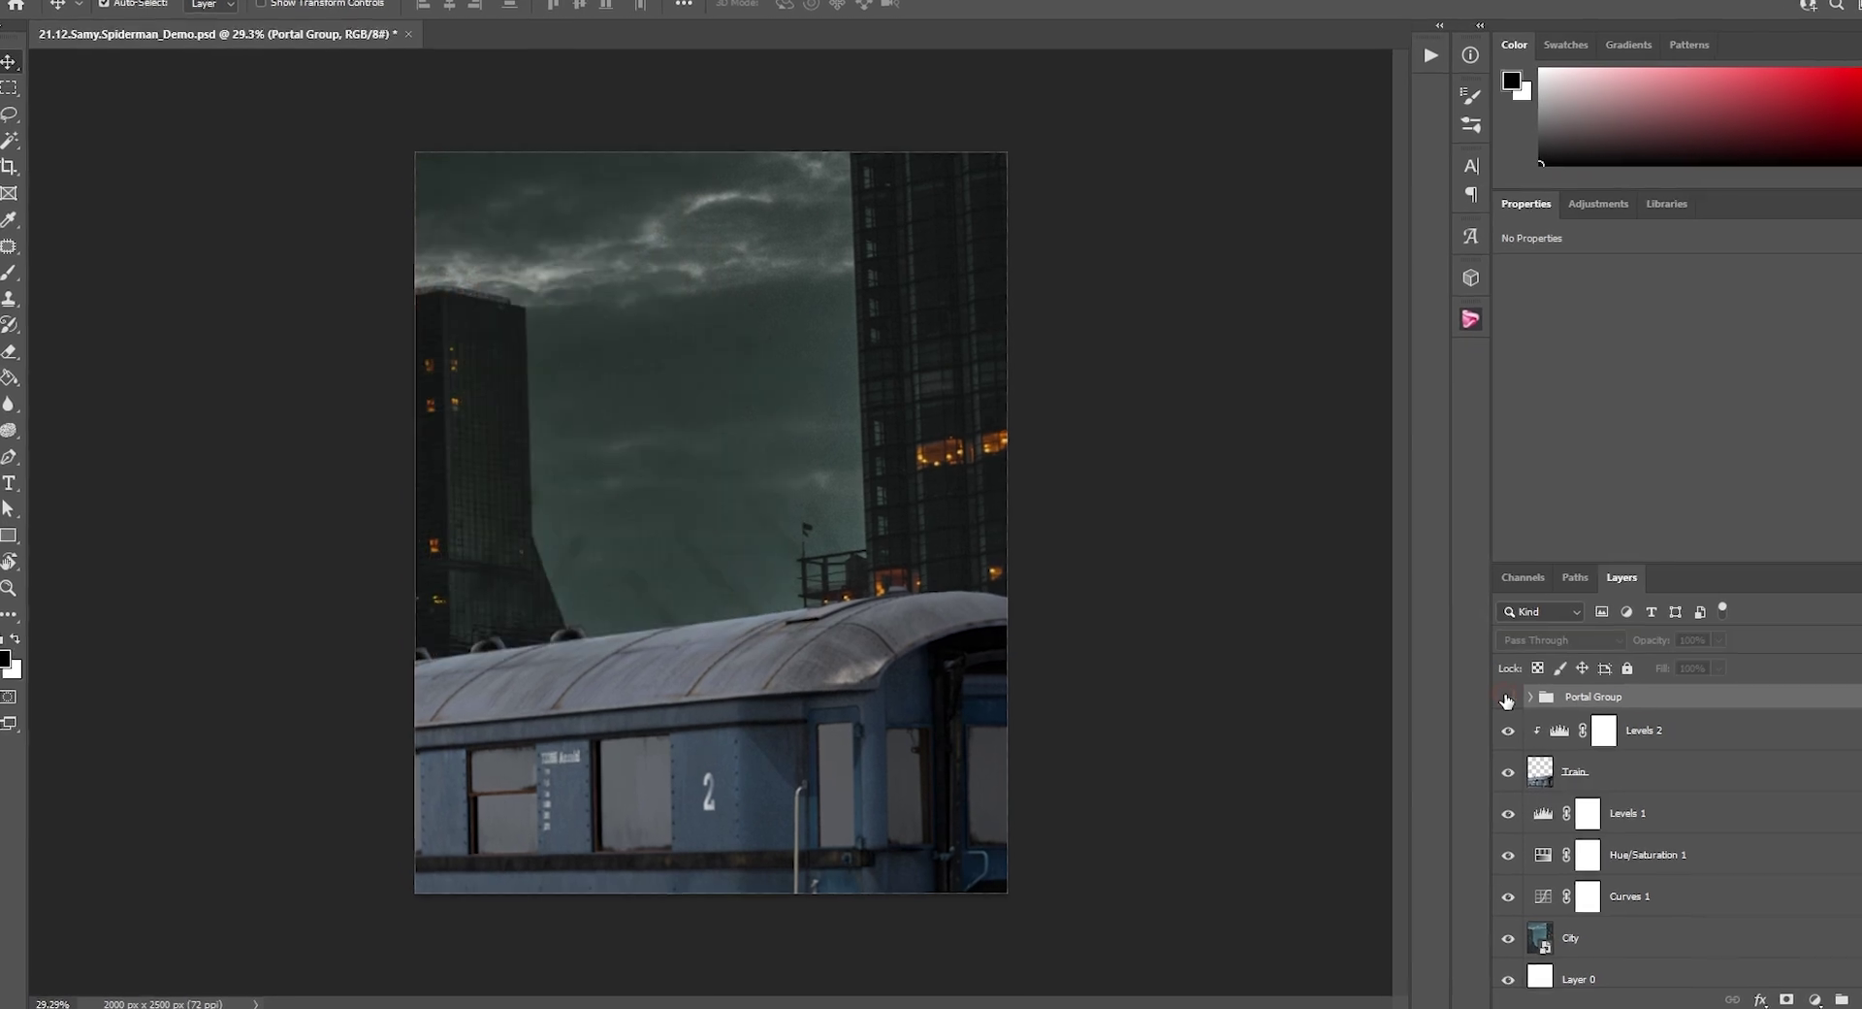
pyautogui.click(1457, 706)
pyautogui.click(1457, 706)
pyautogui.click(1637, 676)
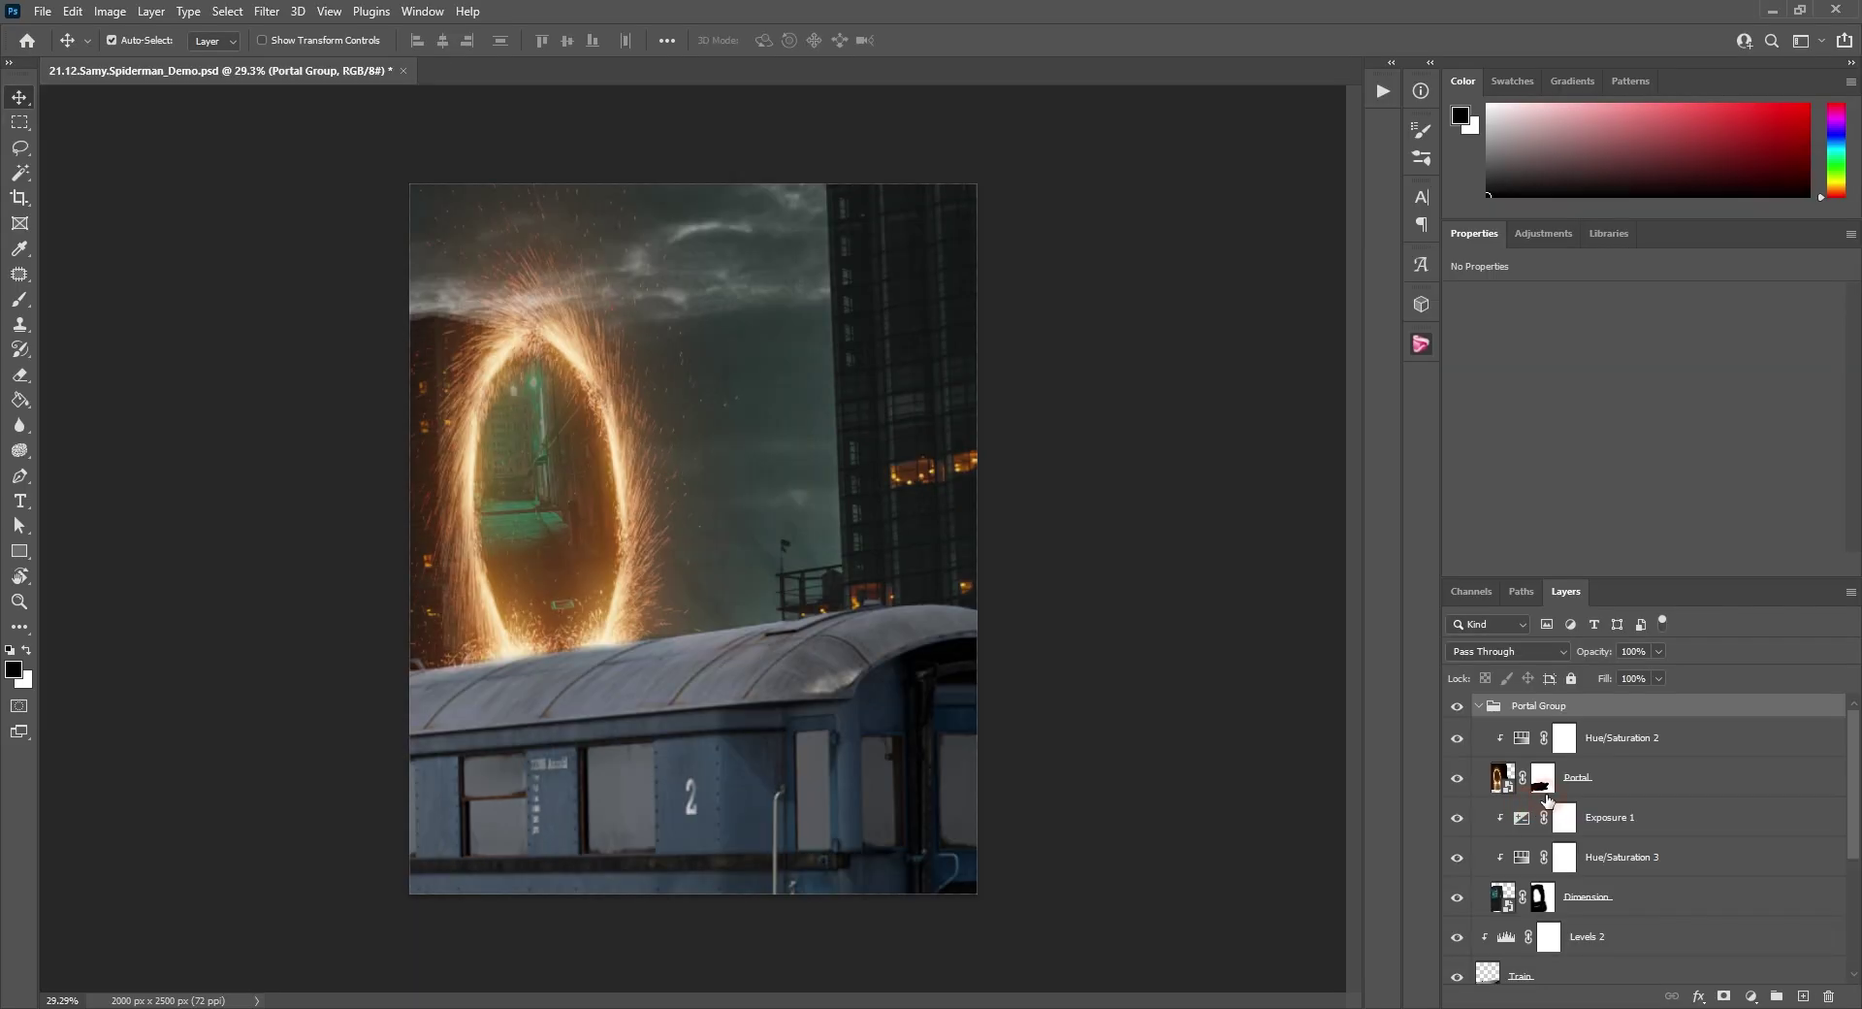
pyautogui.click(1542, 781)
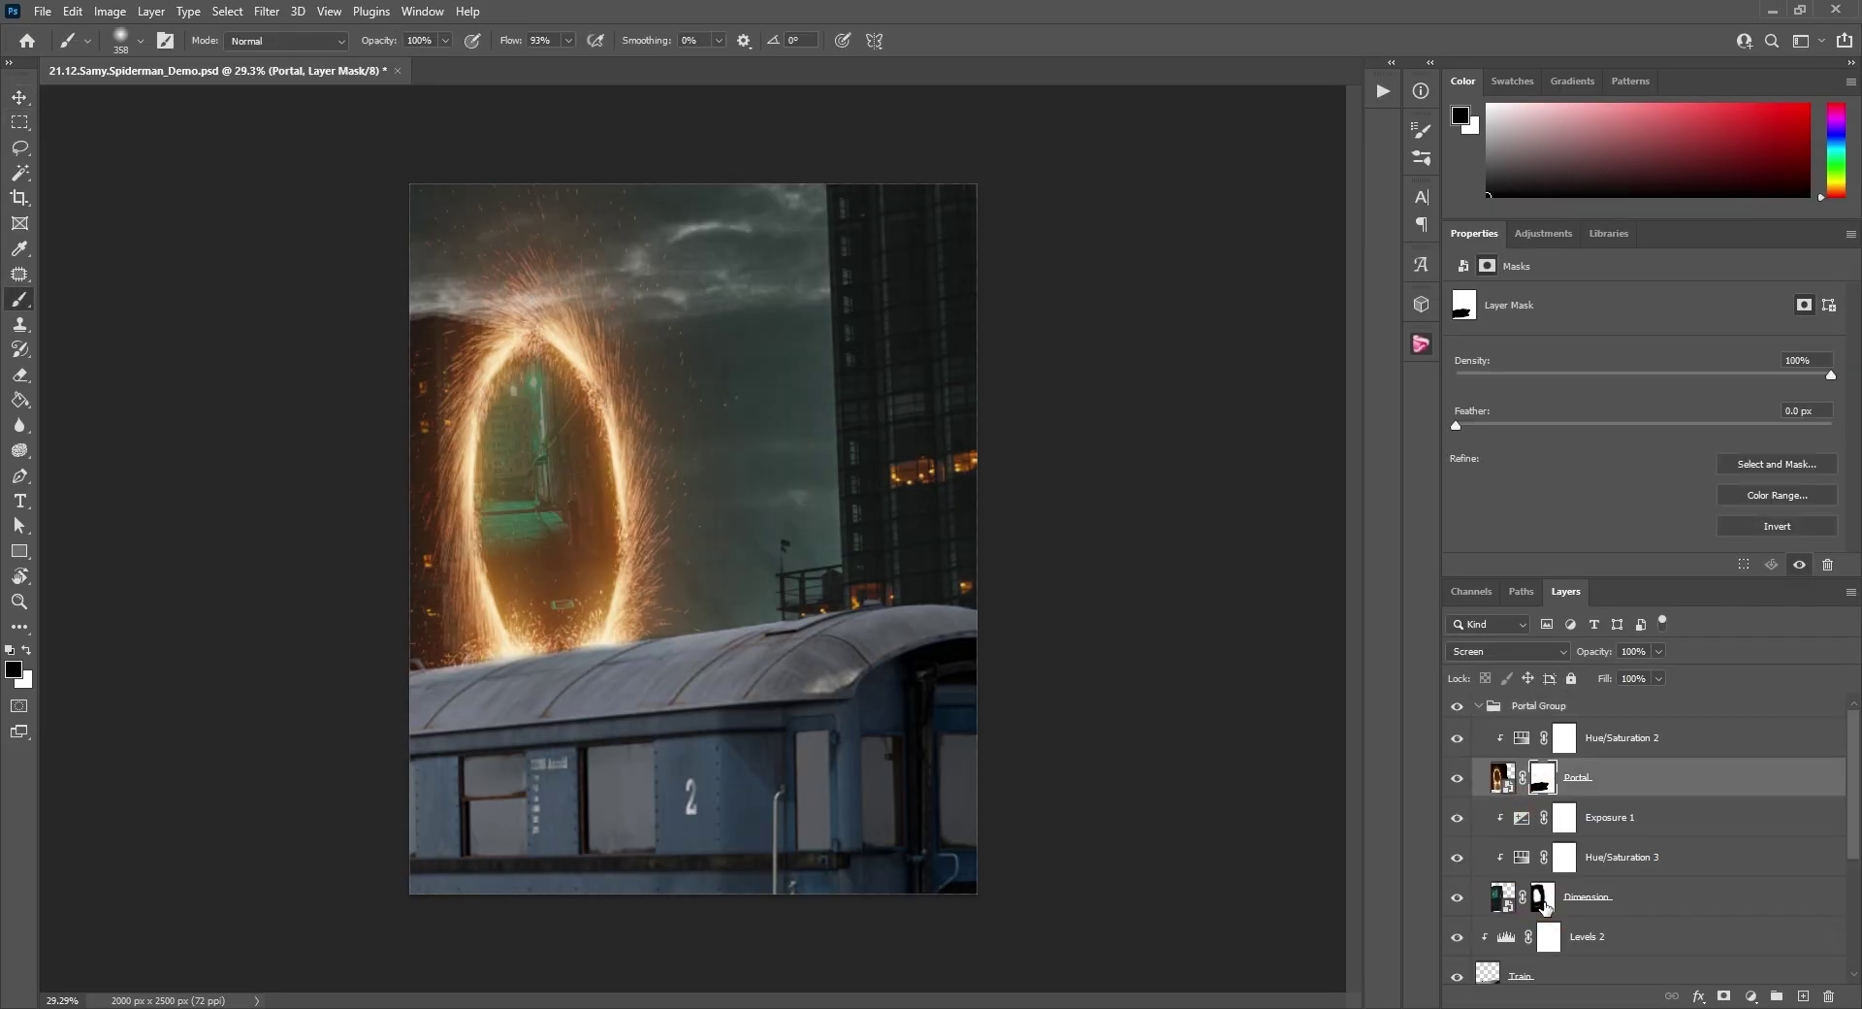
pyautogui.click(1543, 900)
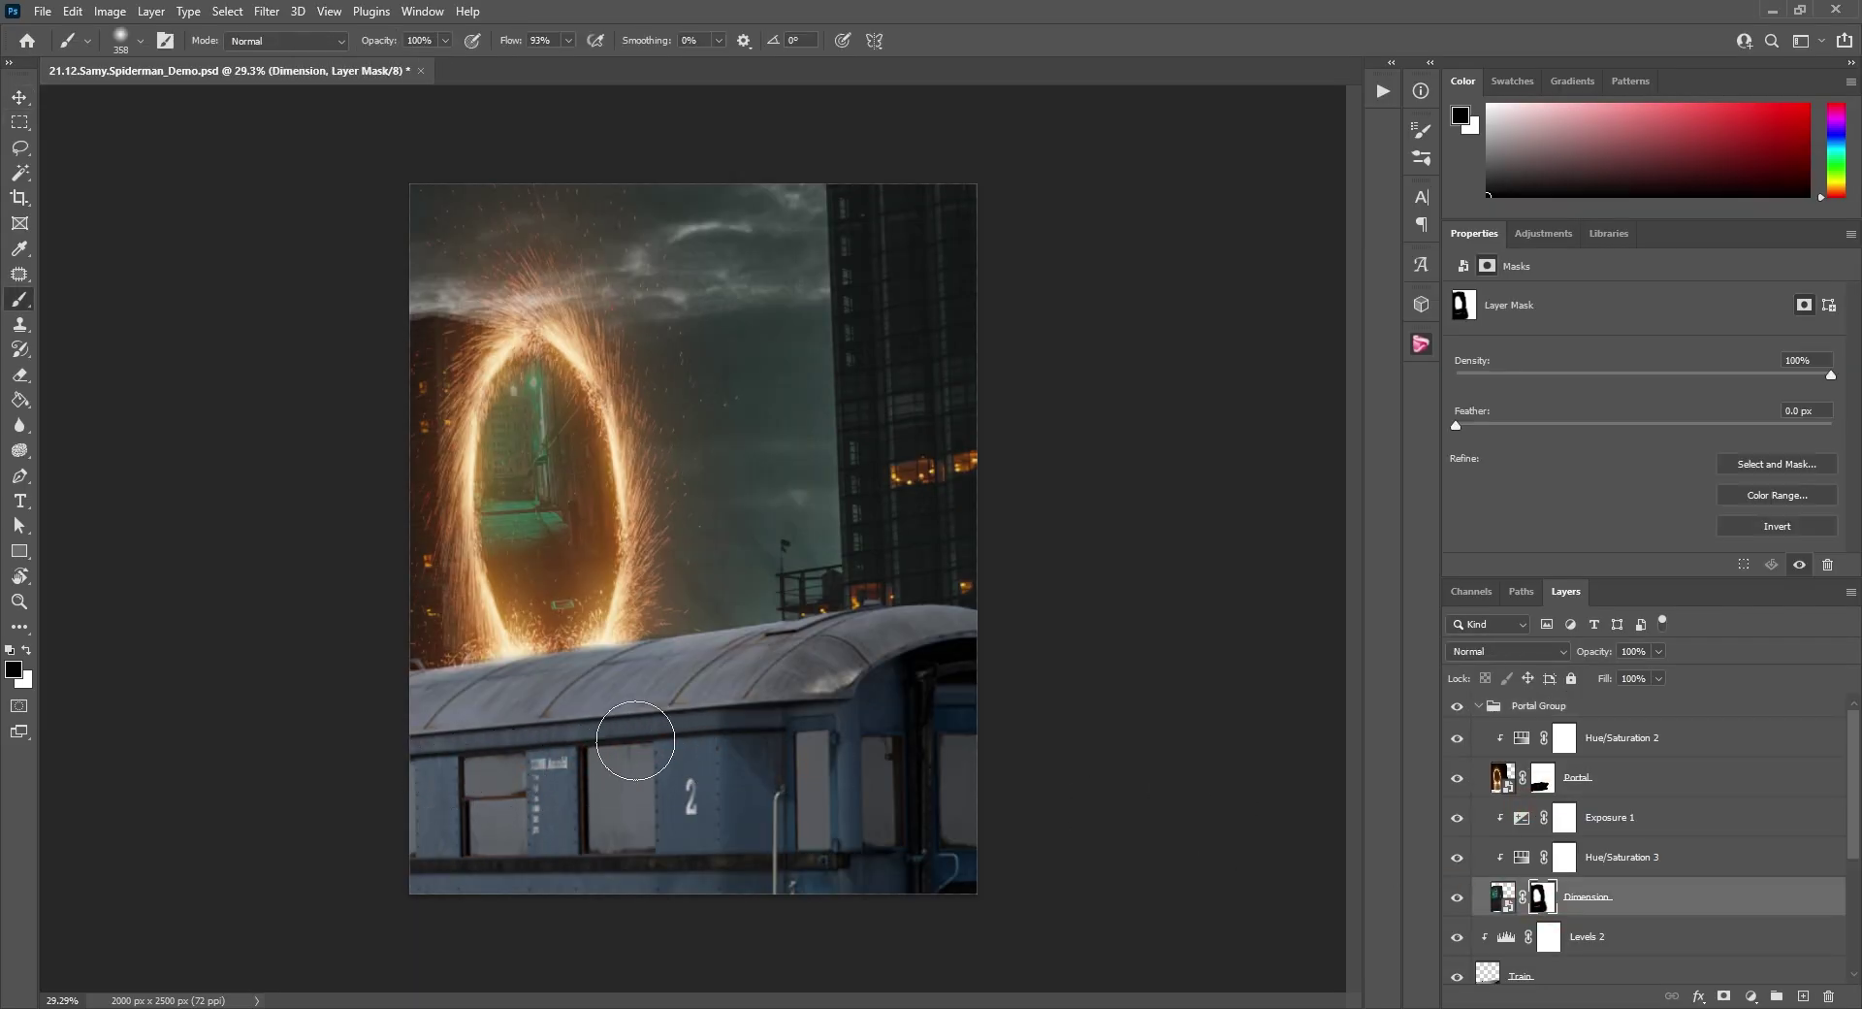
pyautogui.click(1458, 708)
pyautogui.click(1458, 708)
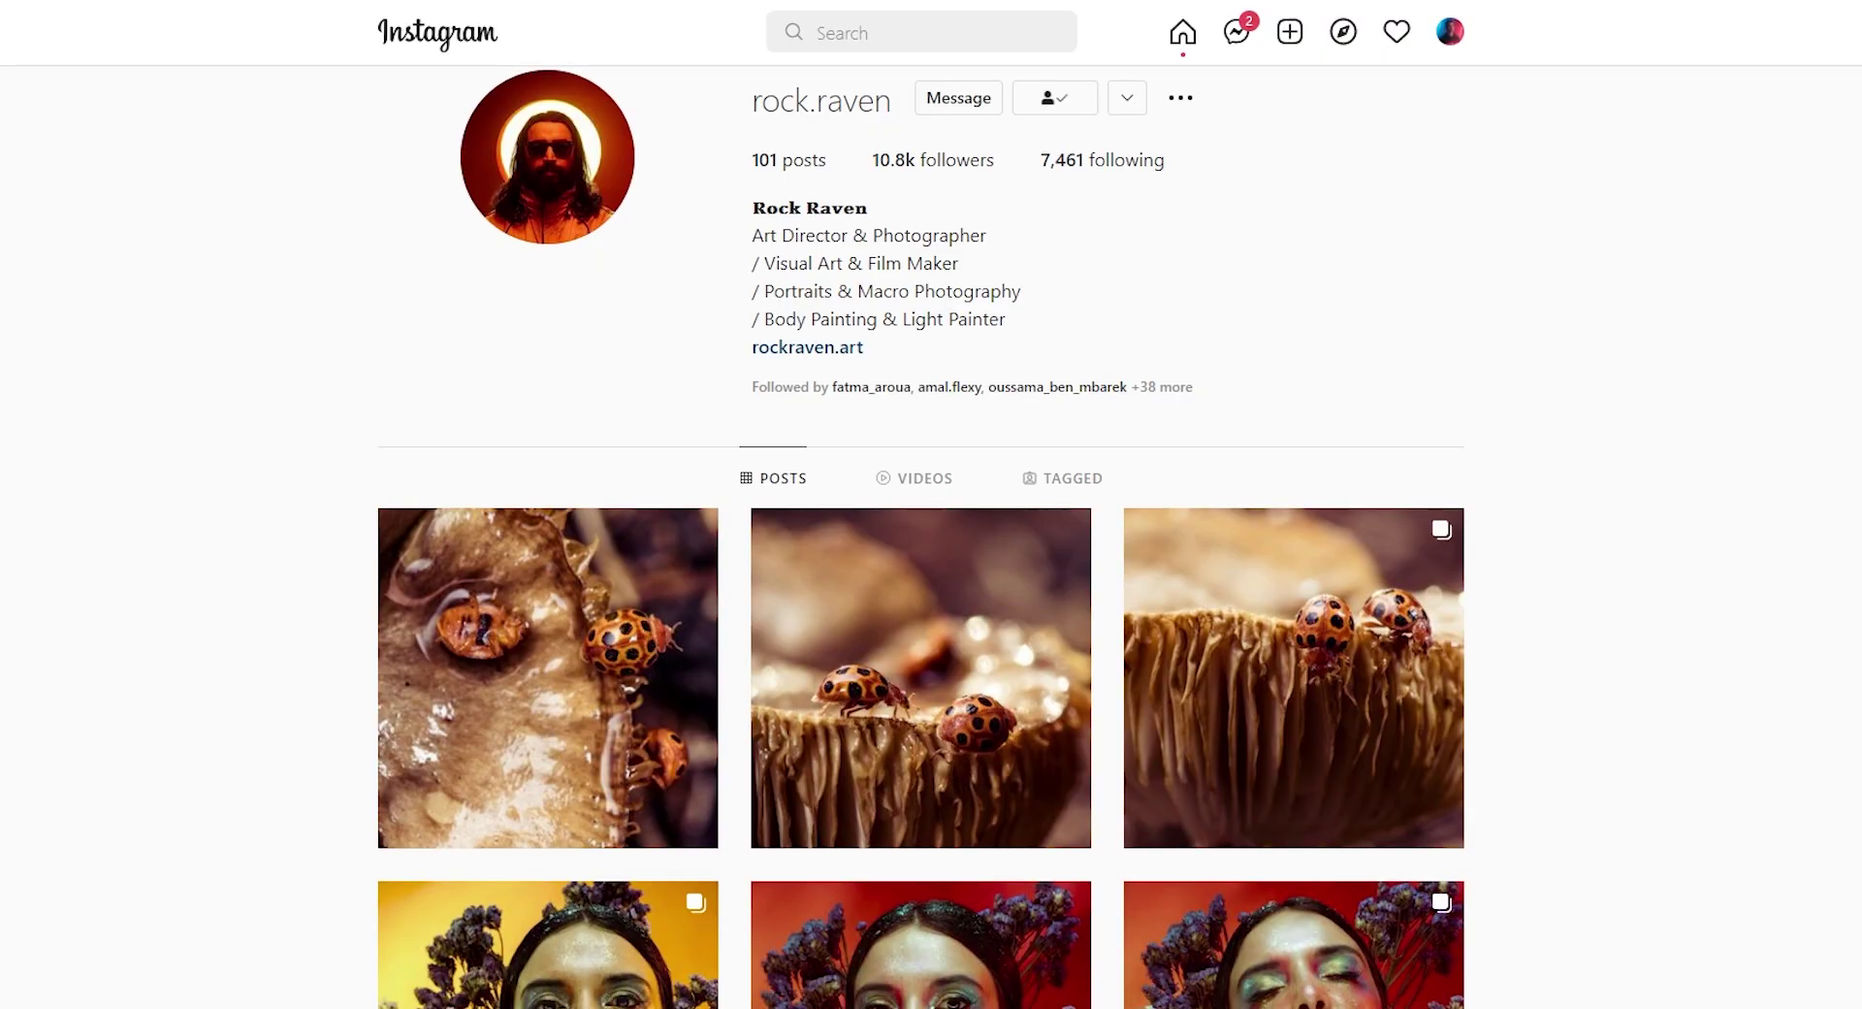
# Switch to the photographer's Instagram profile and browse the posts.
pyautogui.scroll(-4, 922, 539)
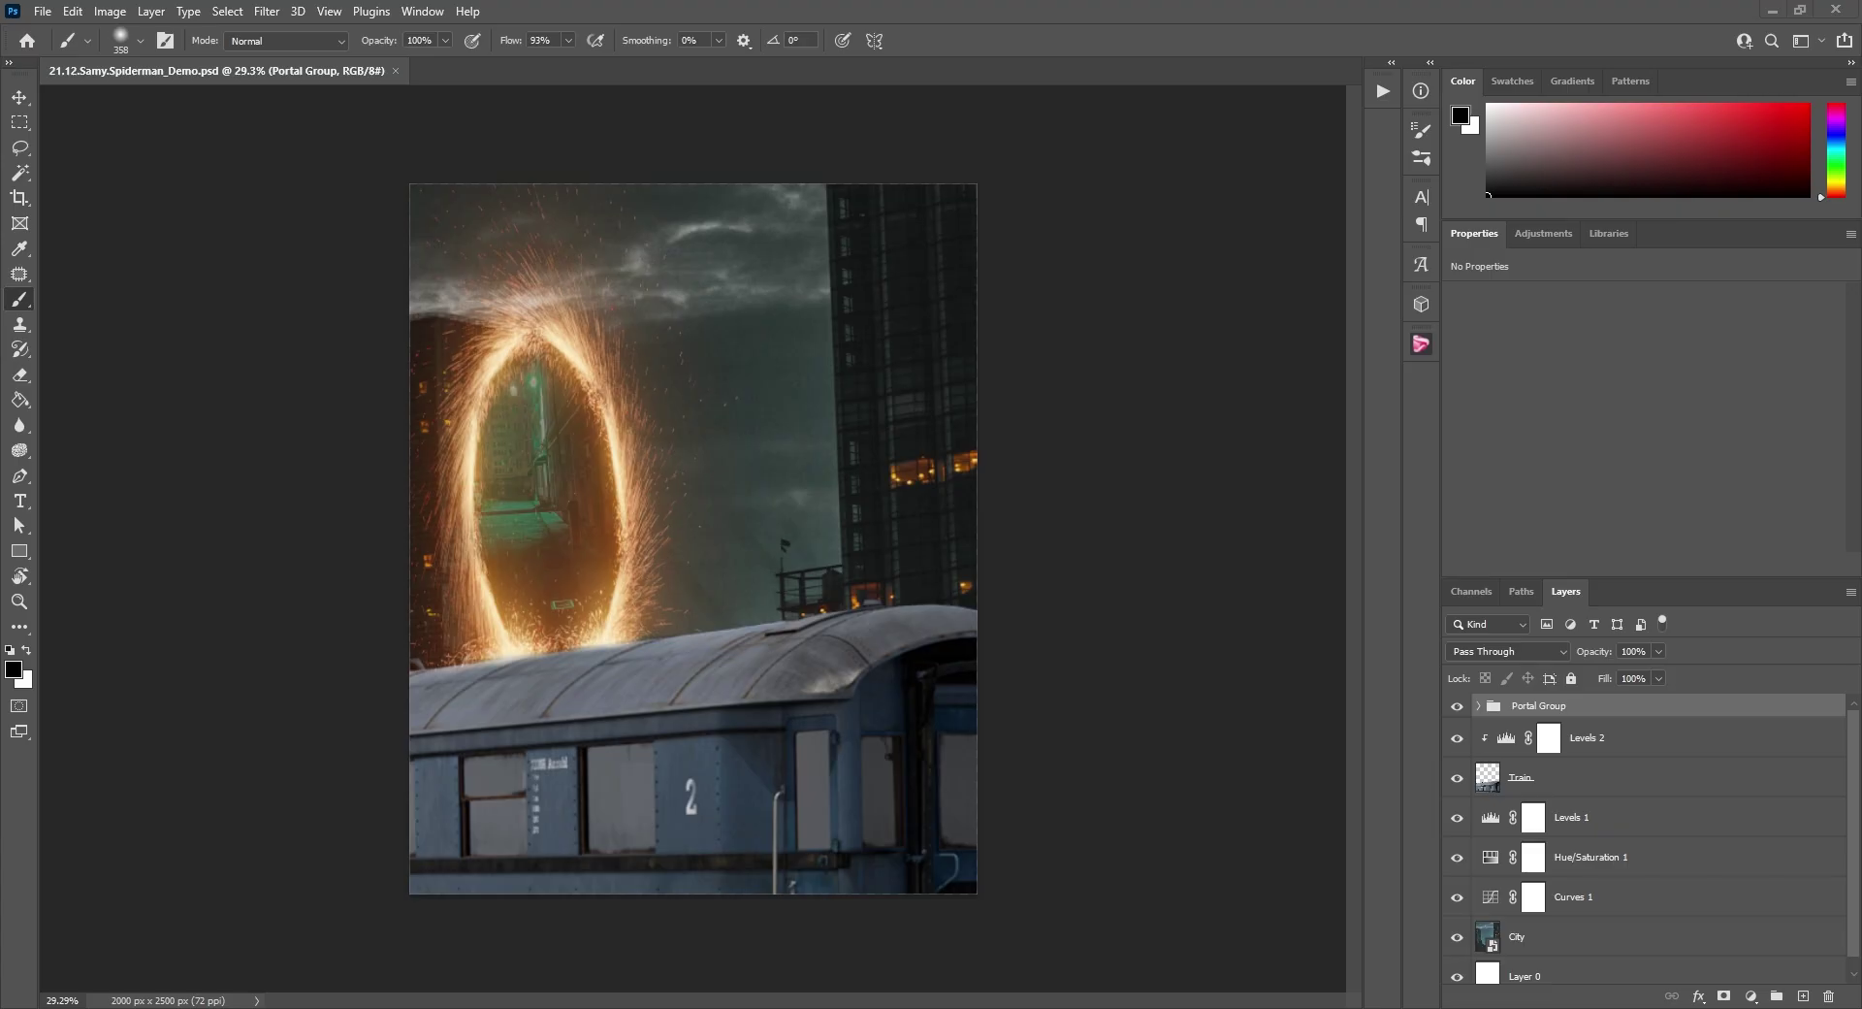
# Place the DSC9901-PNG photo in the composite, scale it to about 144%, rotate it about -8.5° and lower its opacity.
pyautogui.moveTo(718, 714); pyautogui.dragTo(719, 671)
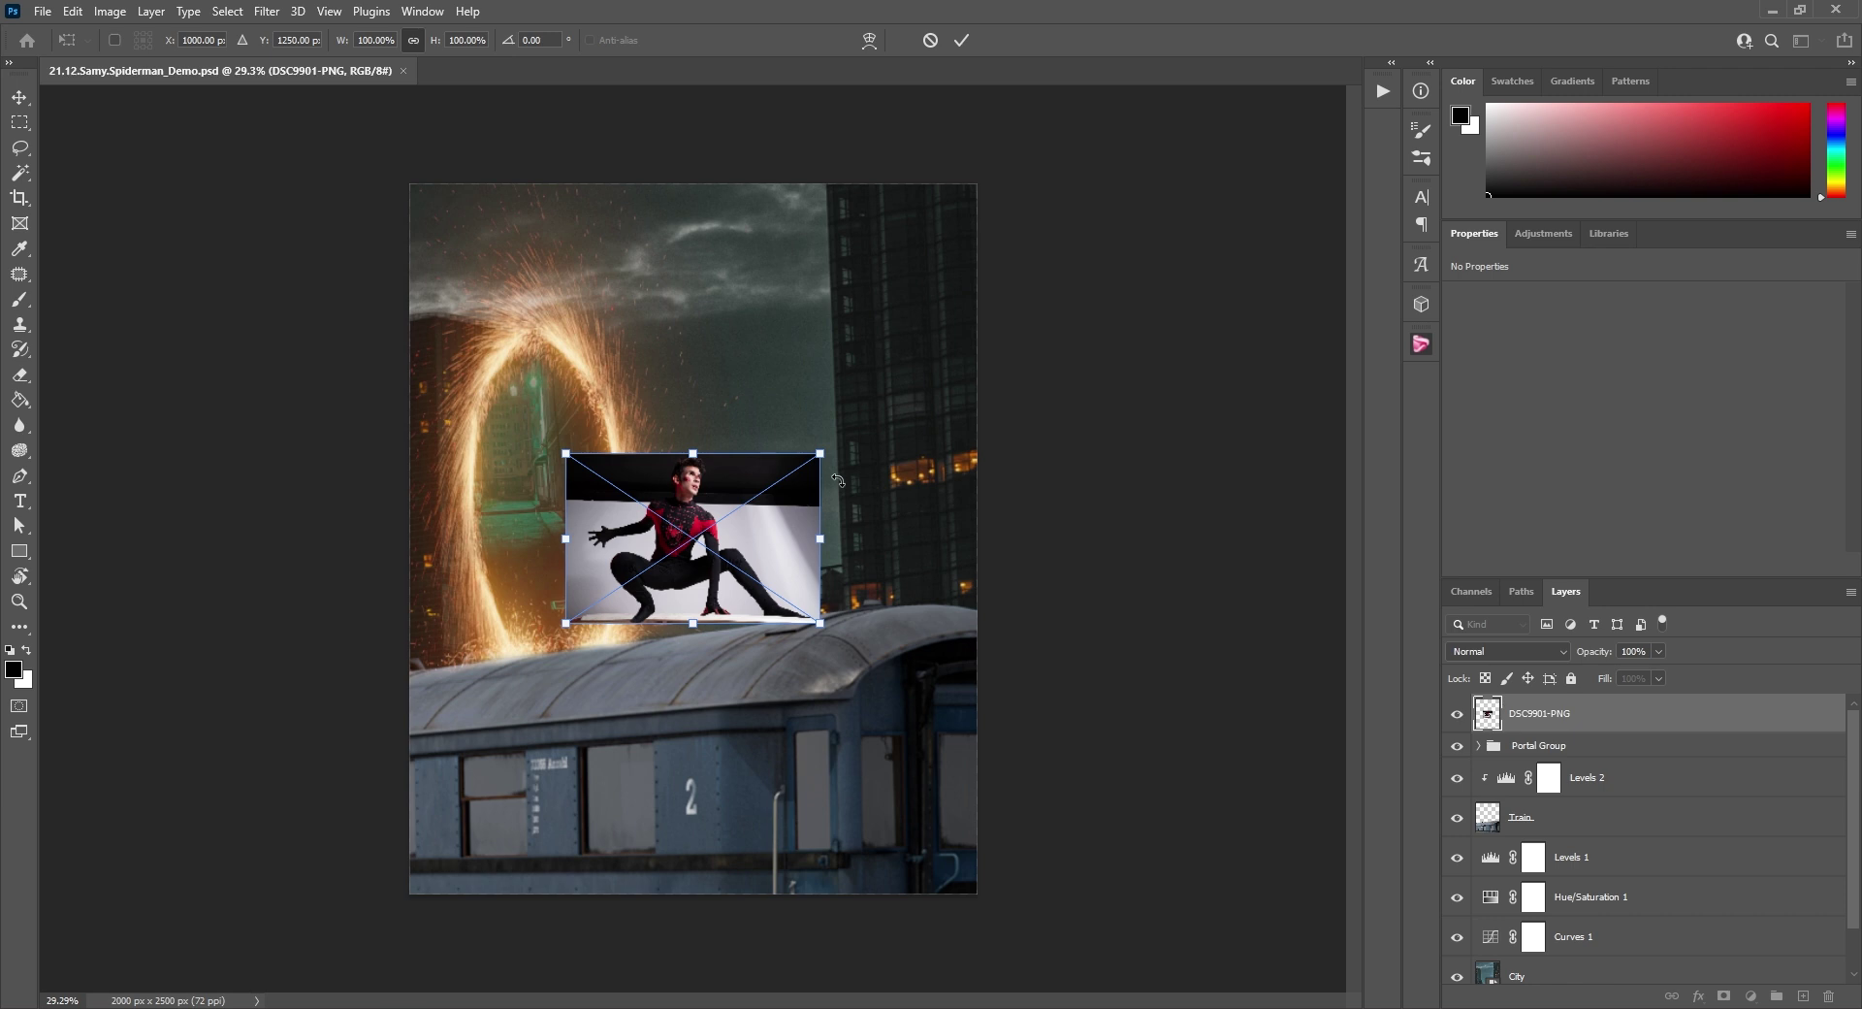
pyautogui.moveTo(821, 453); pyautogui.dragTo(933, 379)
pyautogui.moveTo(946, 385); pyautogui.dragTo(903, 360)
pyautogui.moveTo(807, 417); pyautogui.dragTo(794, 427)
pyautogui.moveTo(1581, 658); pyautogui.dragTo(1542, 658)
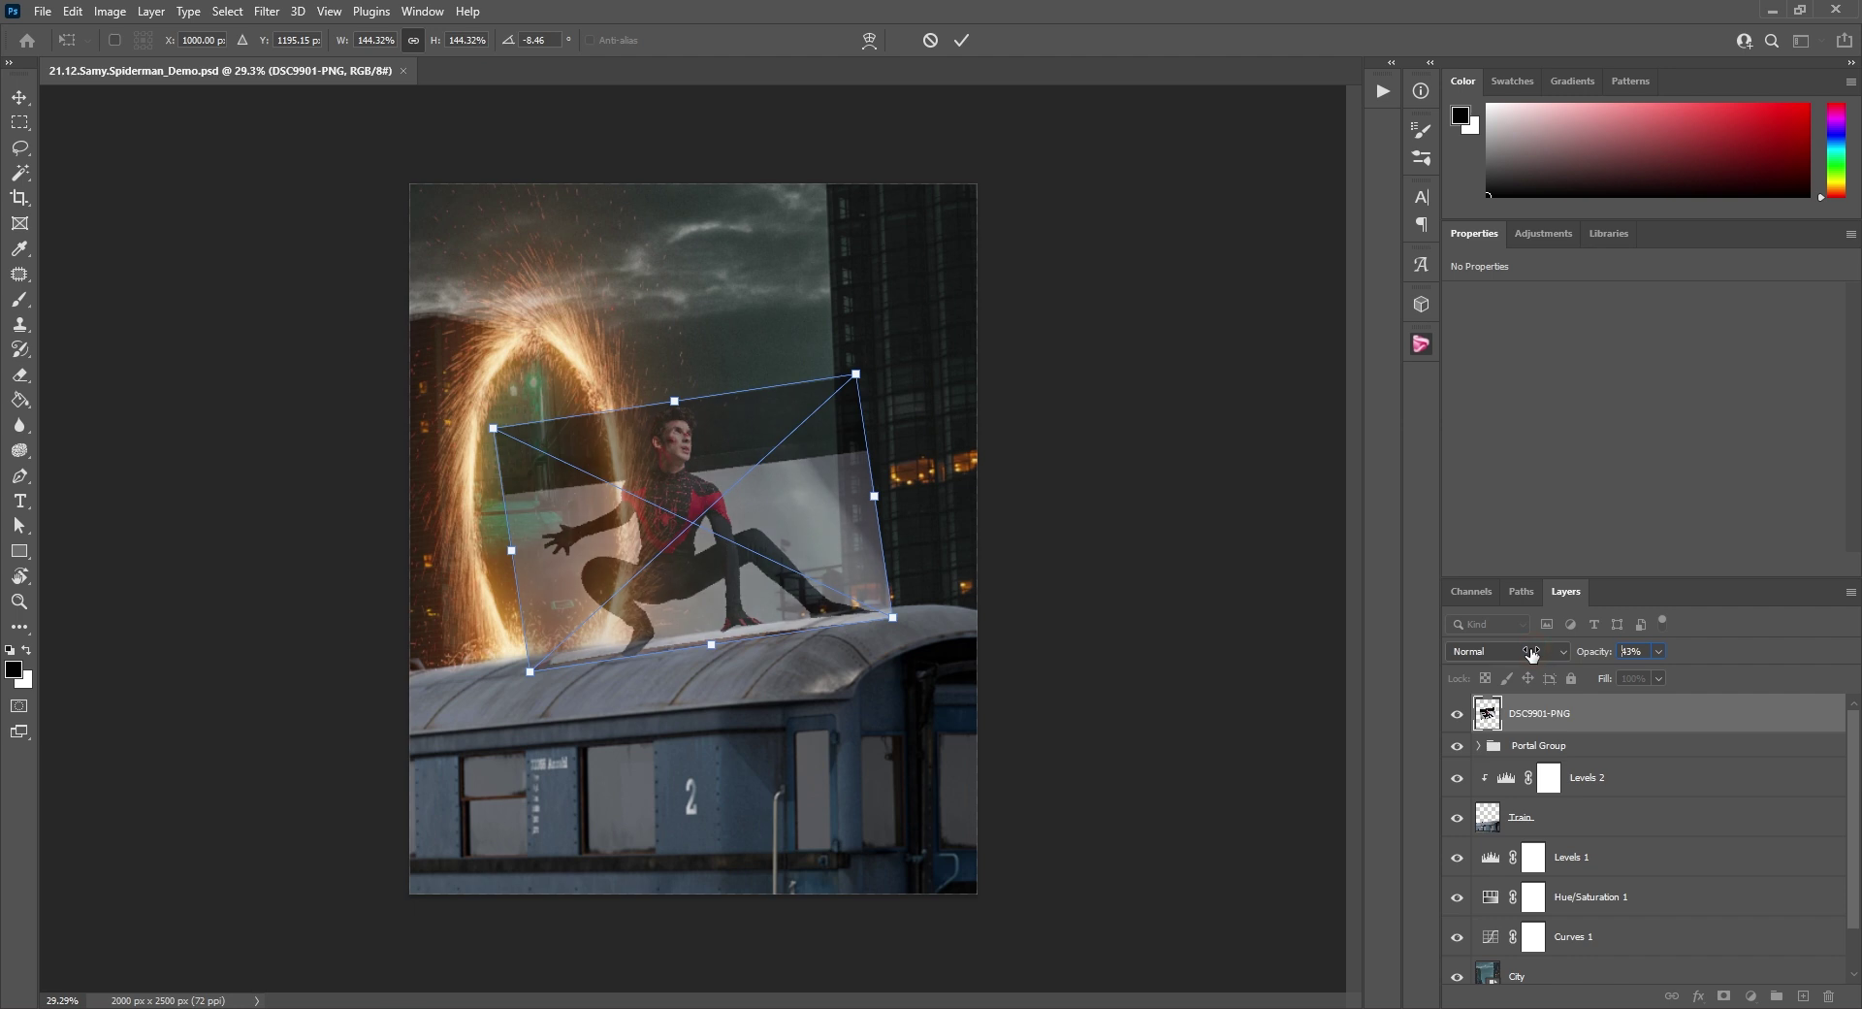
# Fit the photo to the train roof at about 173% scale and -9.8° rotation, restore 100% opacity, and name the layer Model.
pyautogui.keyDown('alt'); pyautogui.scroll(5, 847, 546); pyautogui.keyUp('alt')
pyautogui.moveTo(854, 262); pyautogui.dragTo(935, 188)
pyautogui.moveTo(783, 313)
pyautogui.mouseDown()
pyautogui.moveTo(734, 327)
pyautogui.moveTo(774, 320)
pyautogui.moveTo(766, 336)
pyautogui.mouseUp()
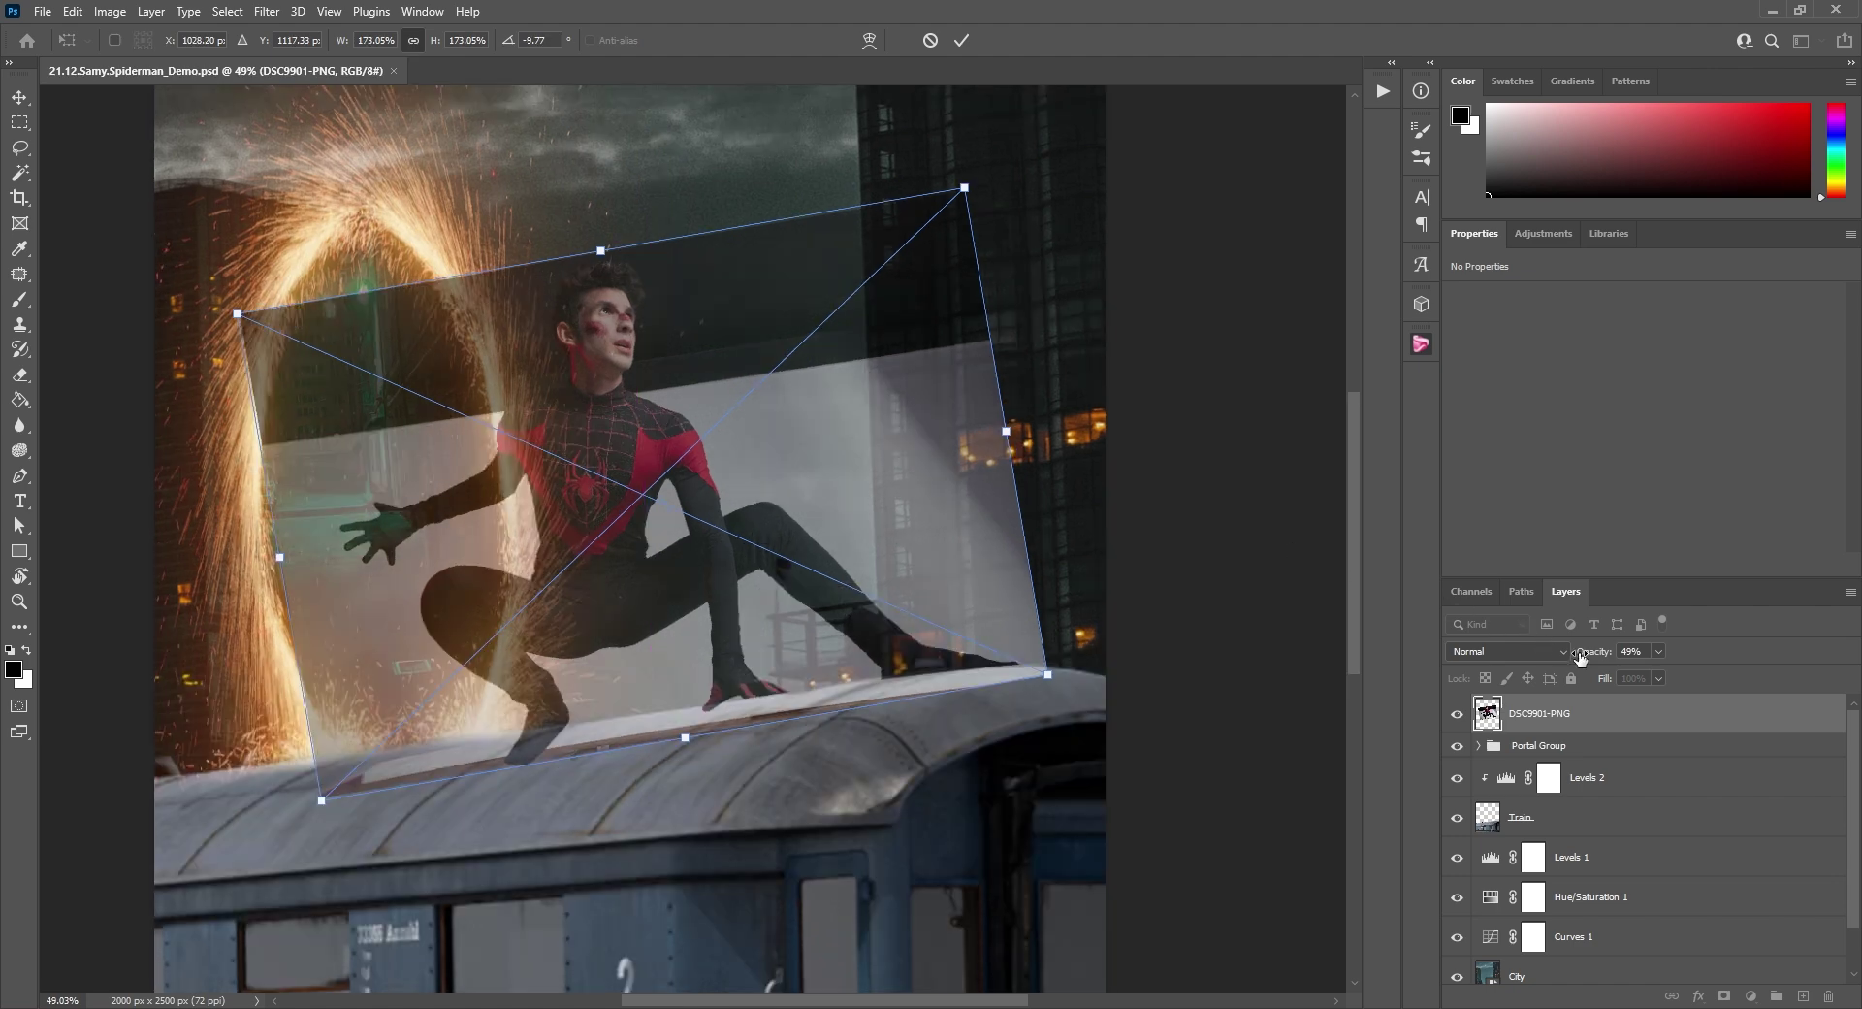
pyautogui.moveTo(1581, 658); pyautogui.dragTo(1698, 664)
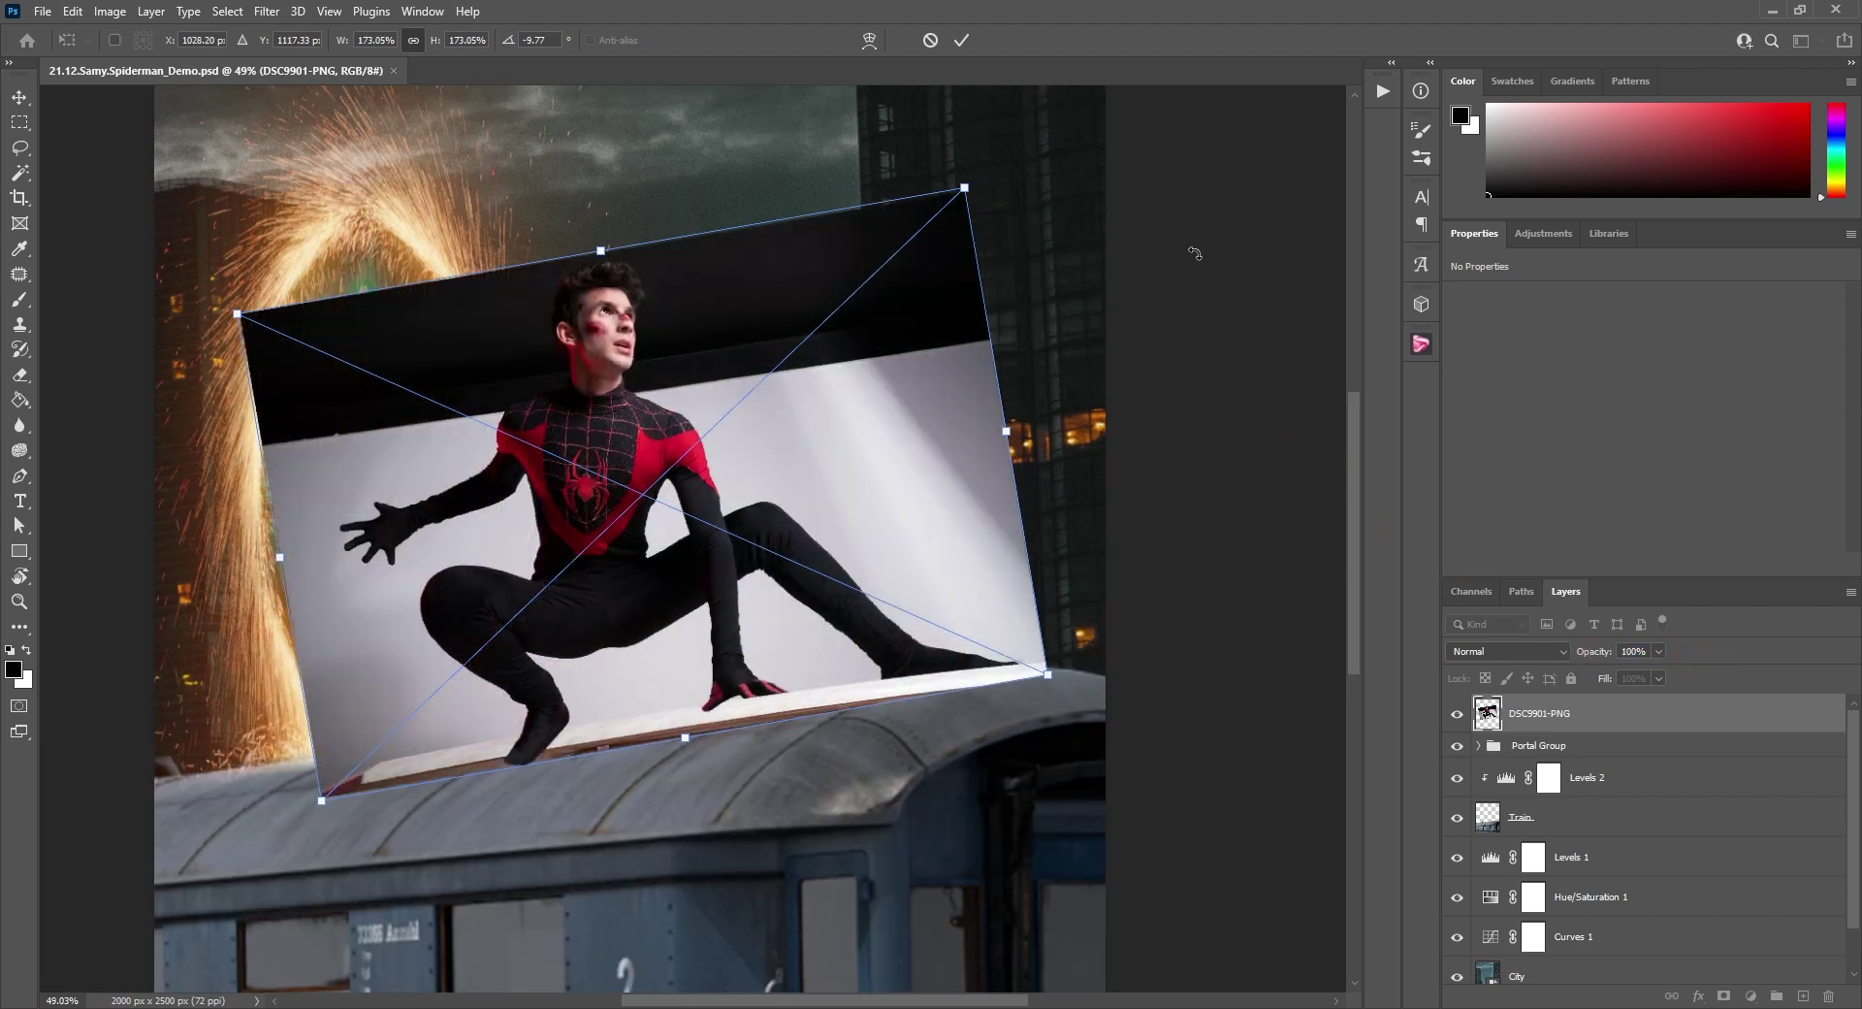
pyautogui.click(961, 41)
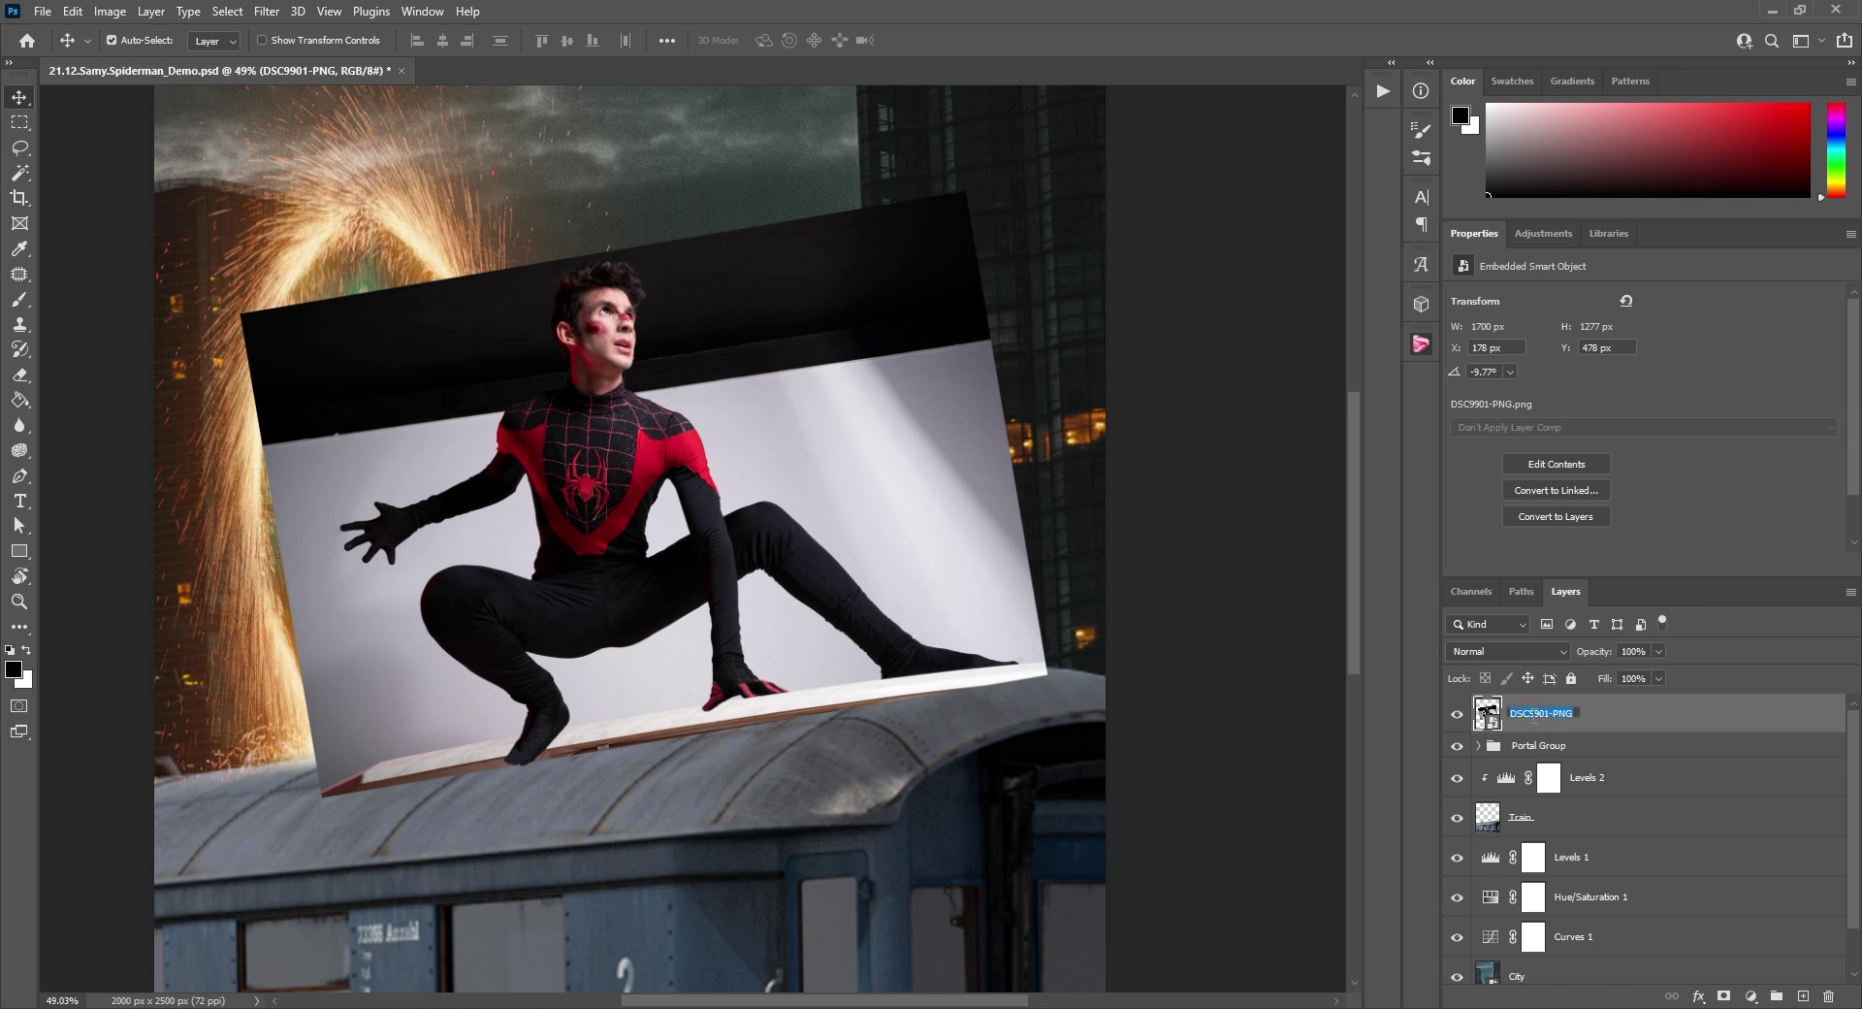
pyautogui.press('Return')
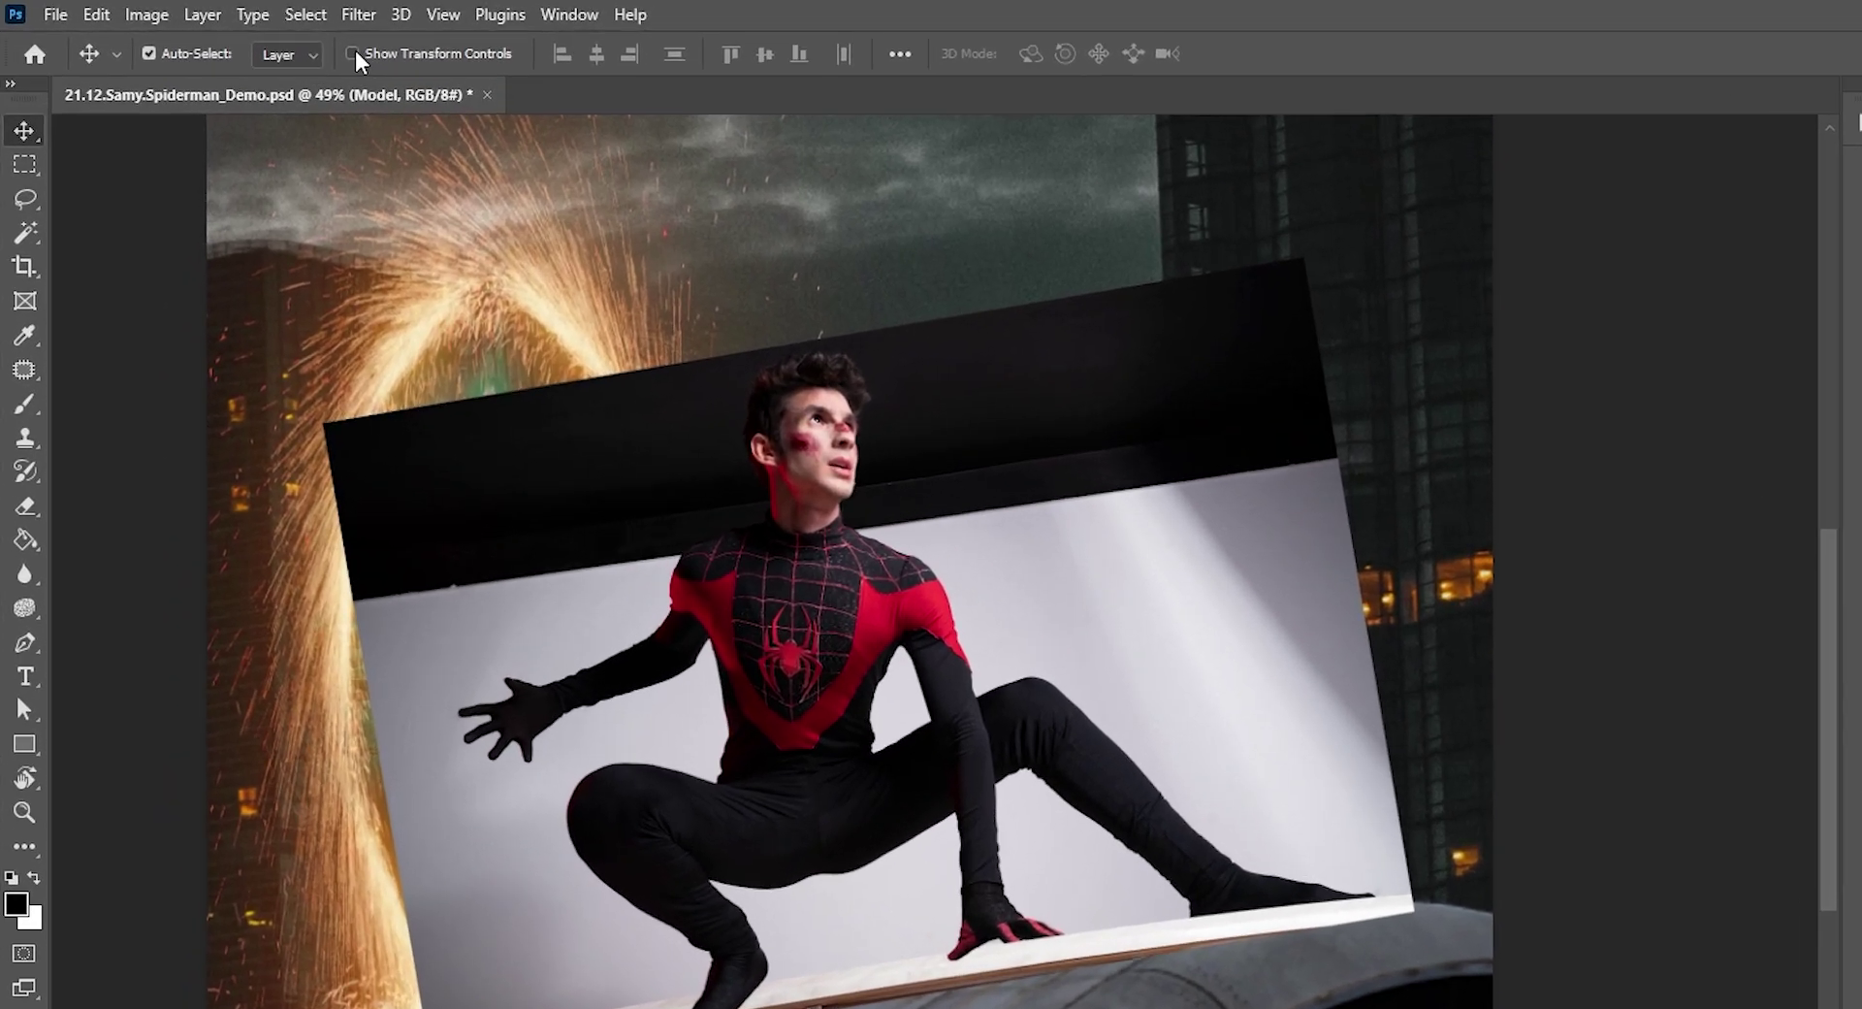
# Select the subject in the Model layer and add a layer mask that cuts out the studio background.
pyautogui.click(227, 11)
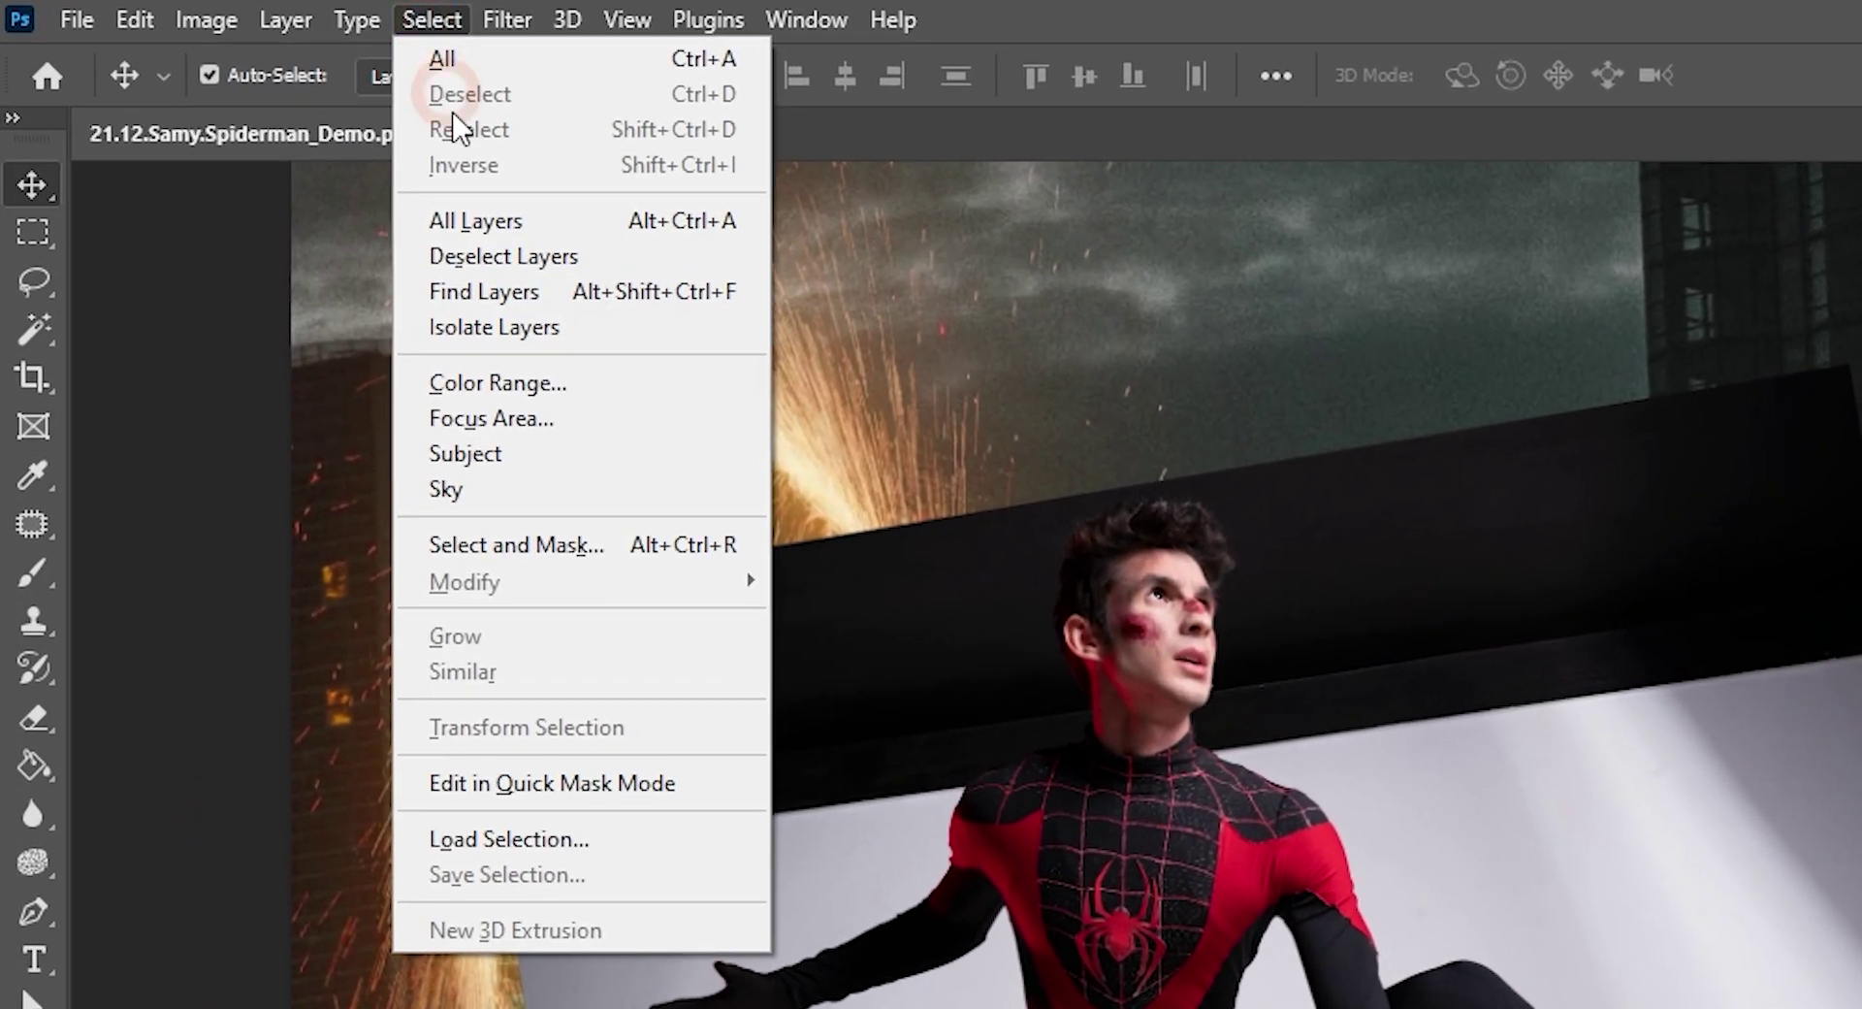
pyautogui.click(490, 451)
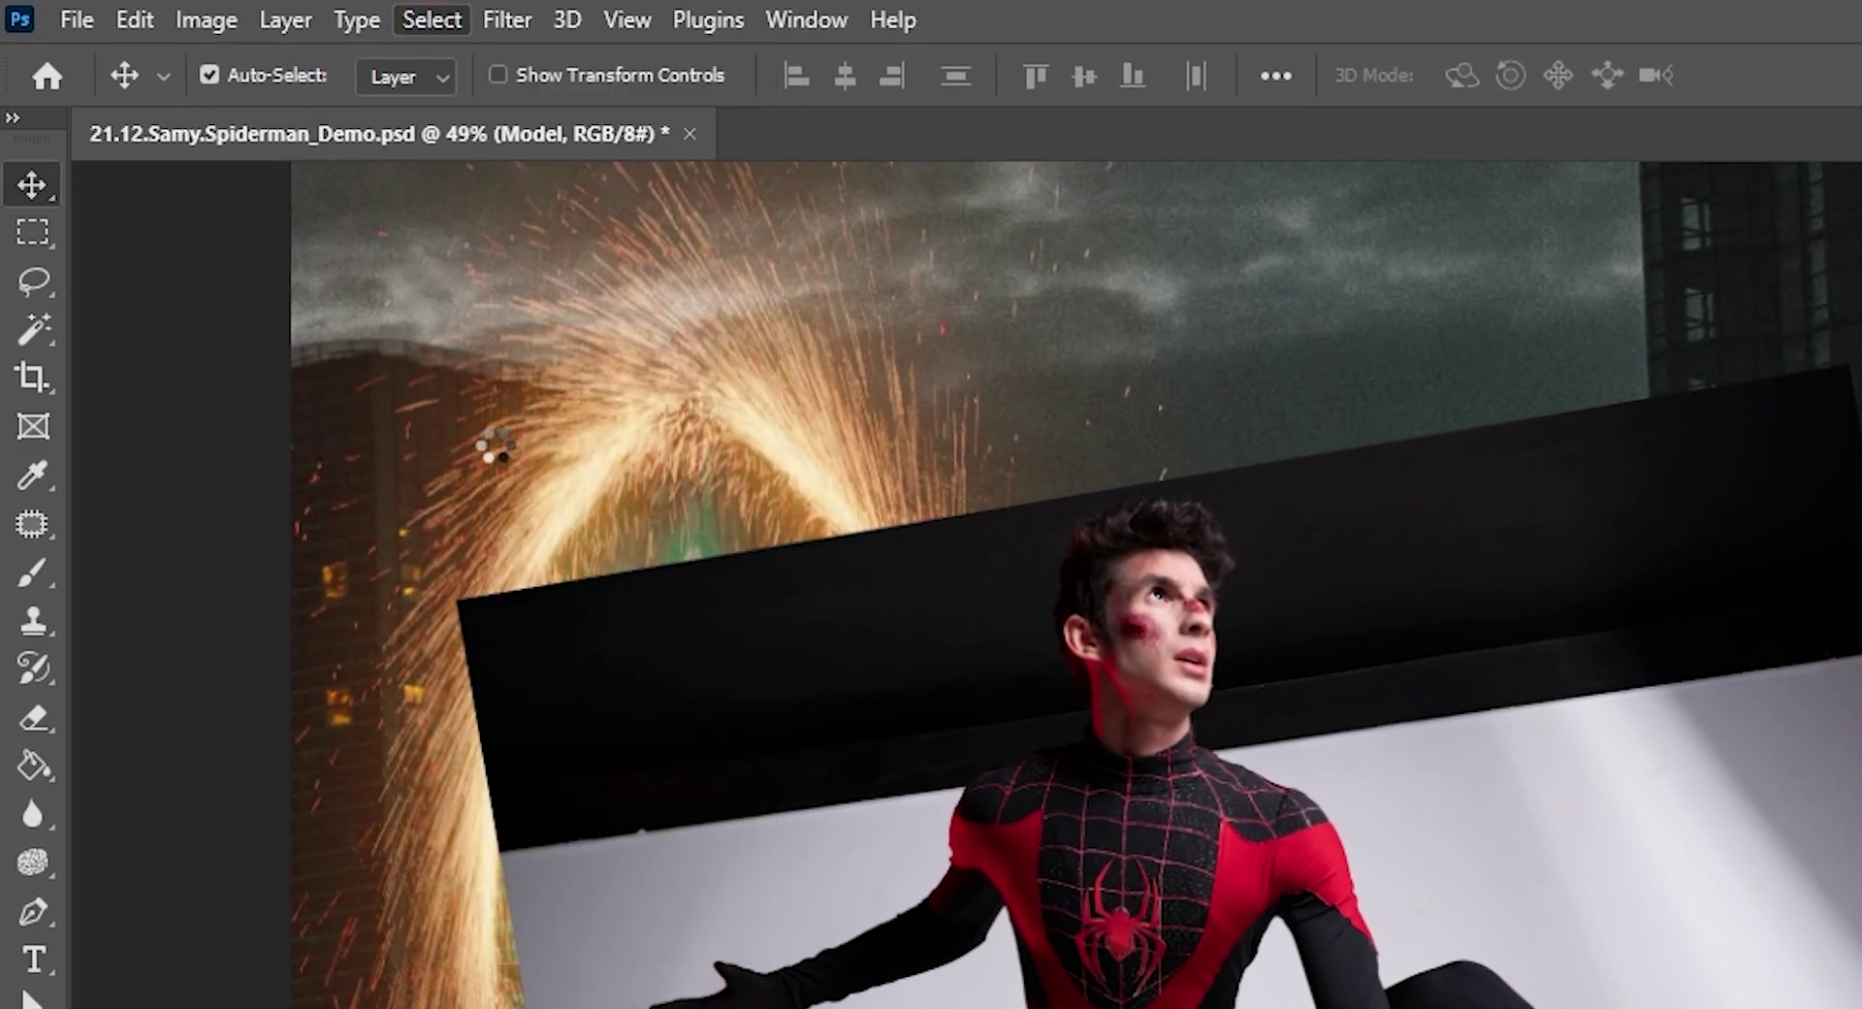
pyautogui.scroll(6, 975, 677)
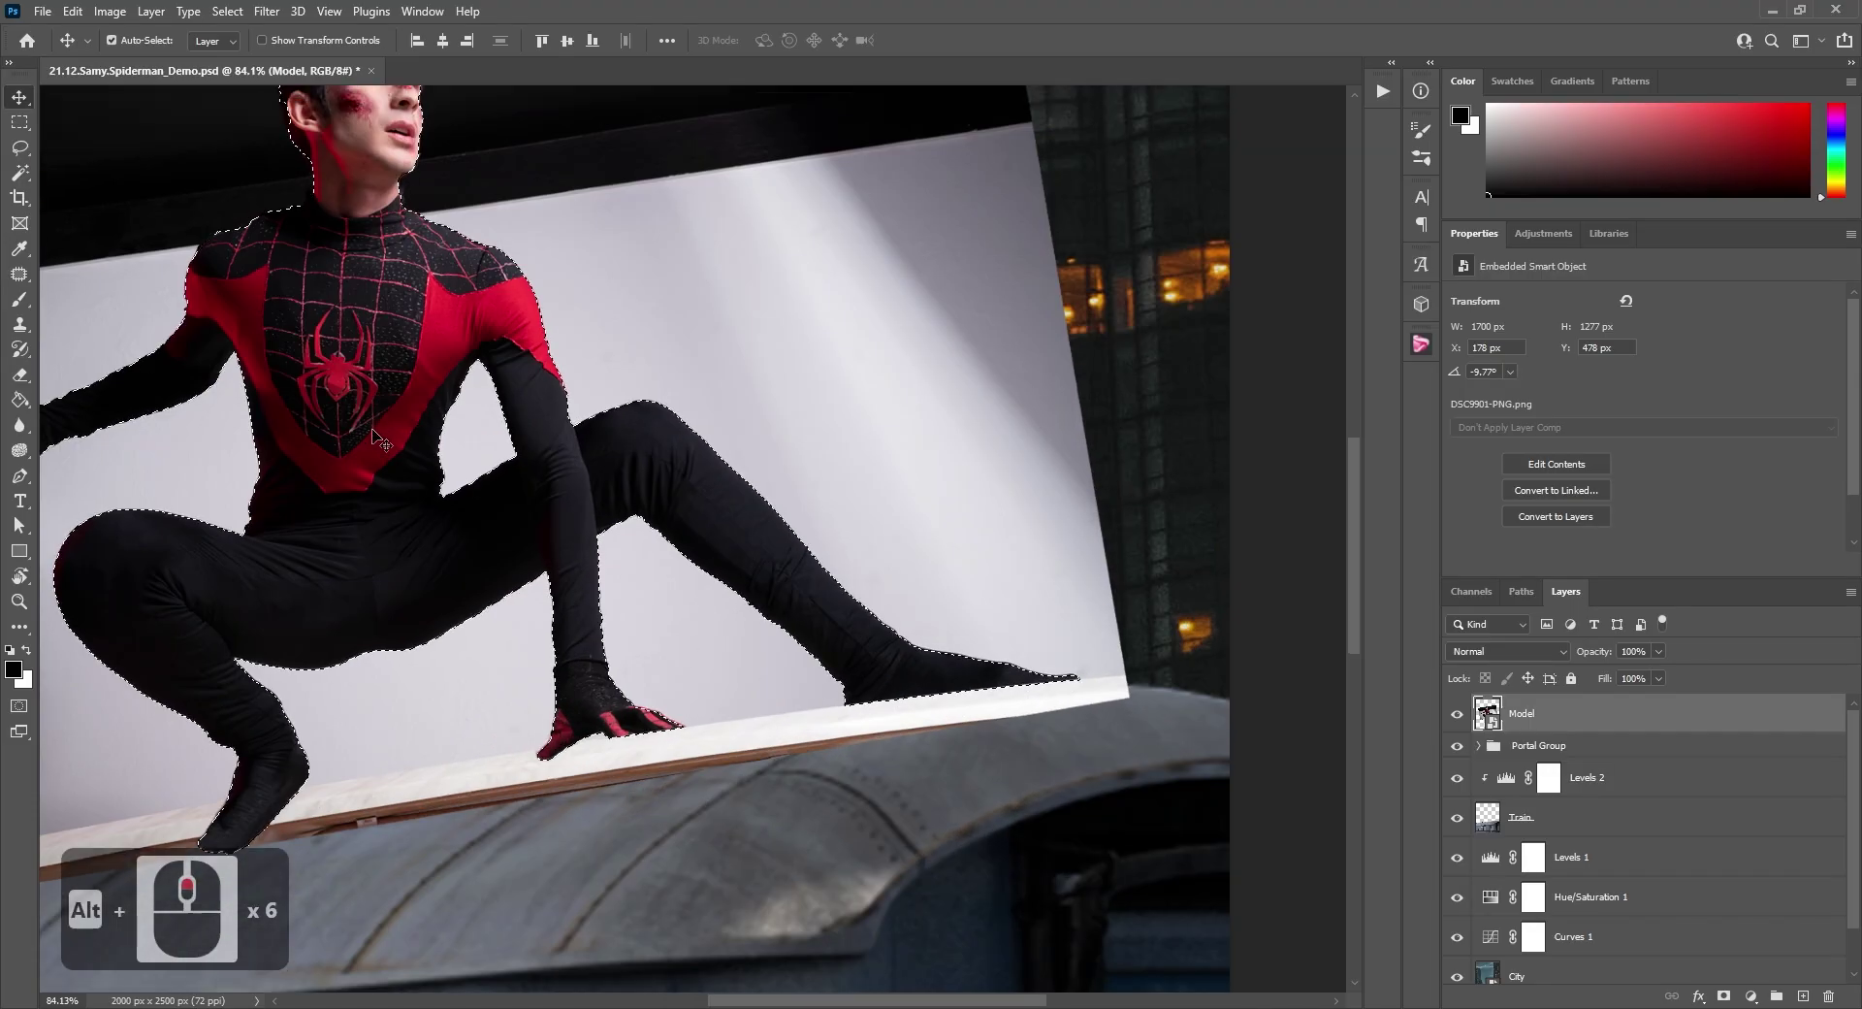
pyautogui.scroll(-3, 380, 456)
pyautogui.scroll(-3, 378, 456)
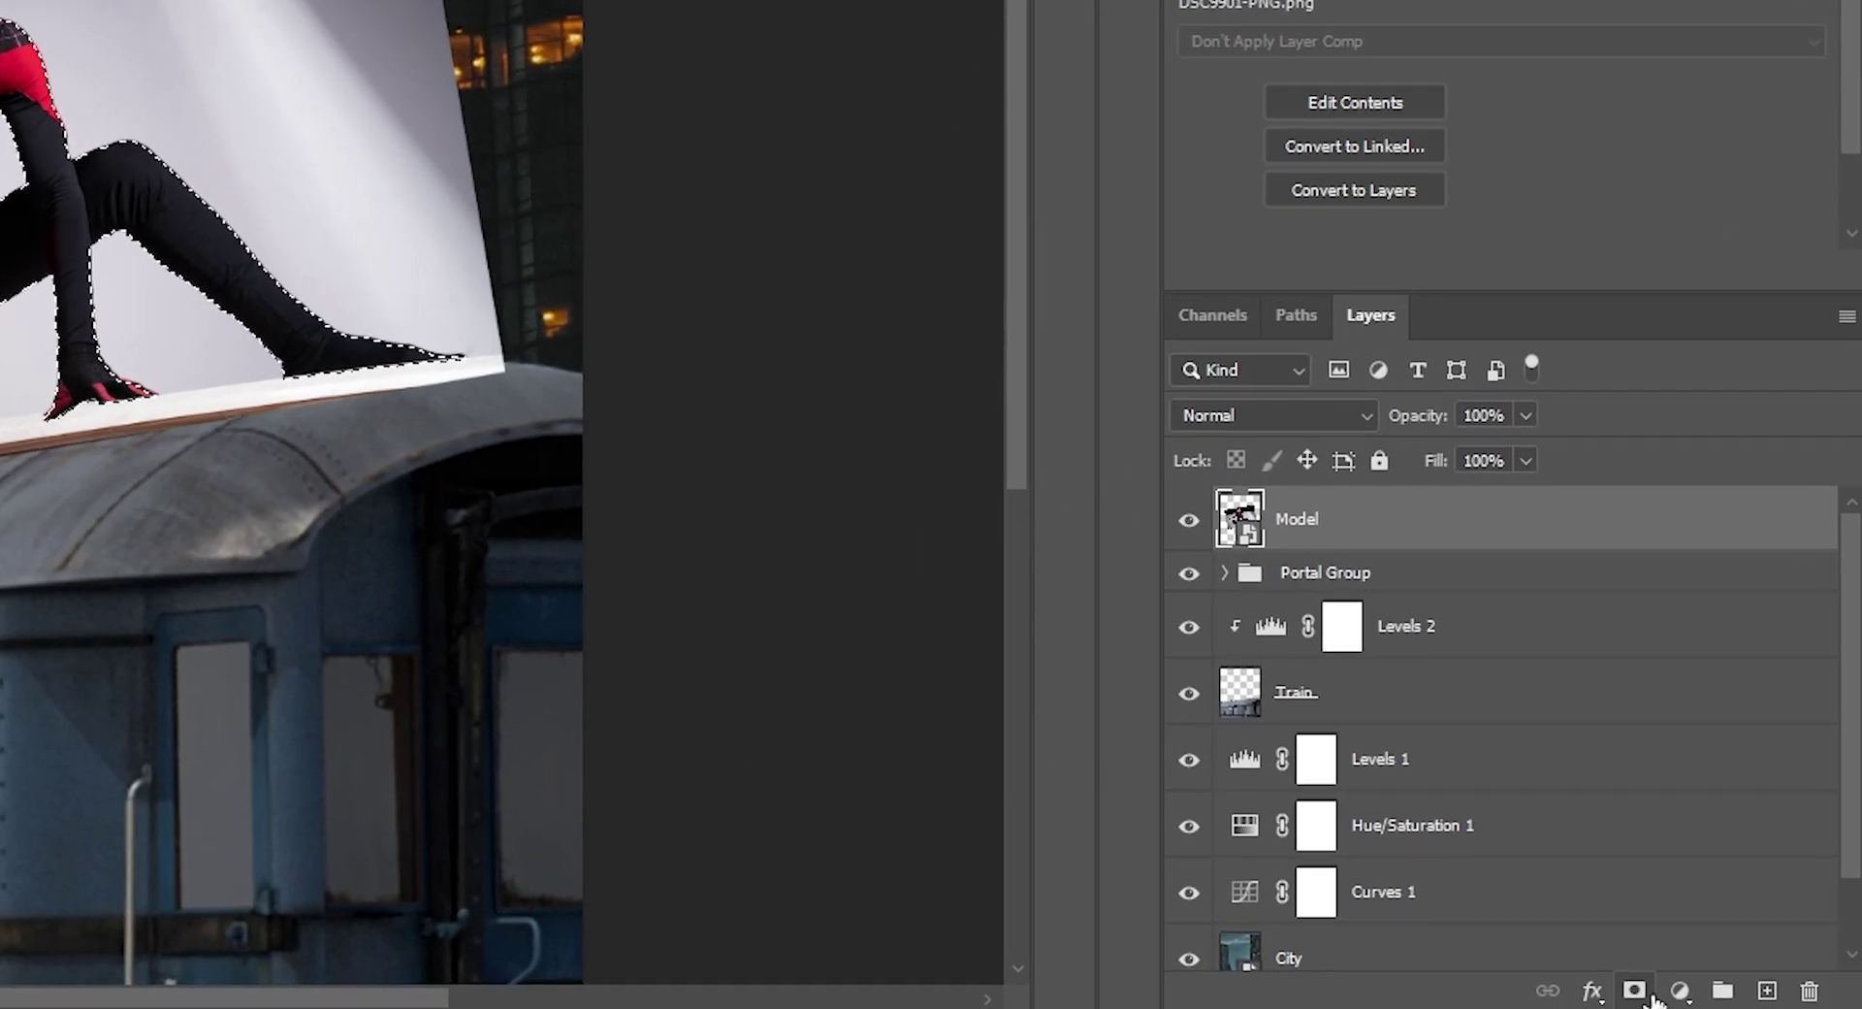
pyautogui.click(1646, 994)
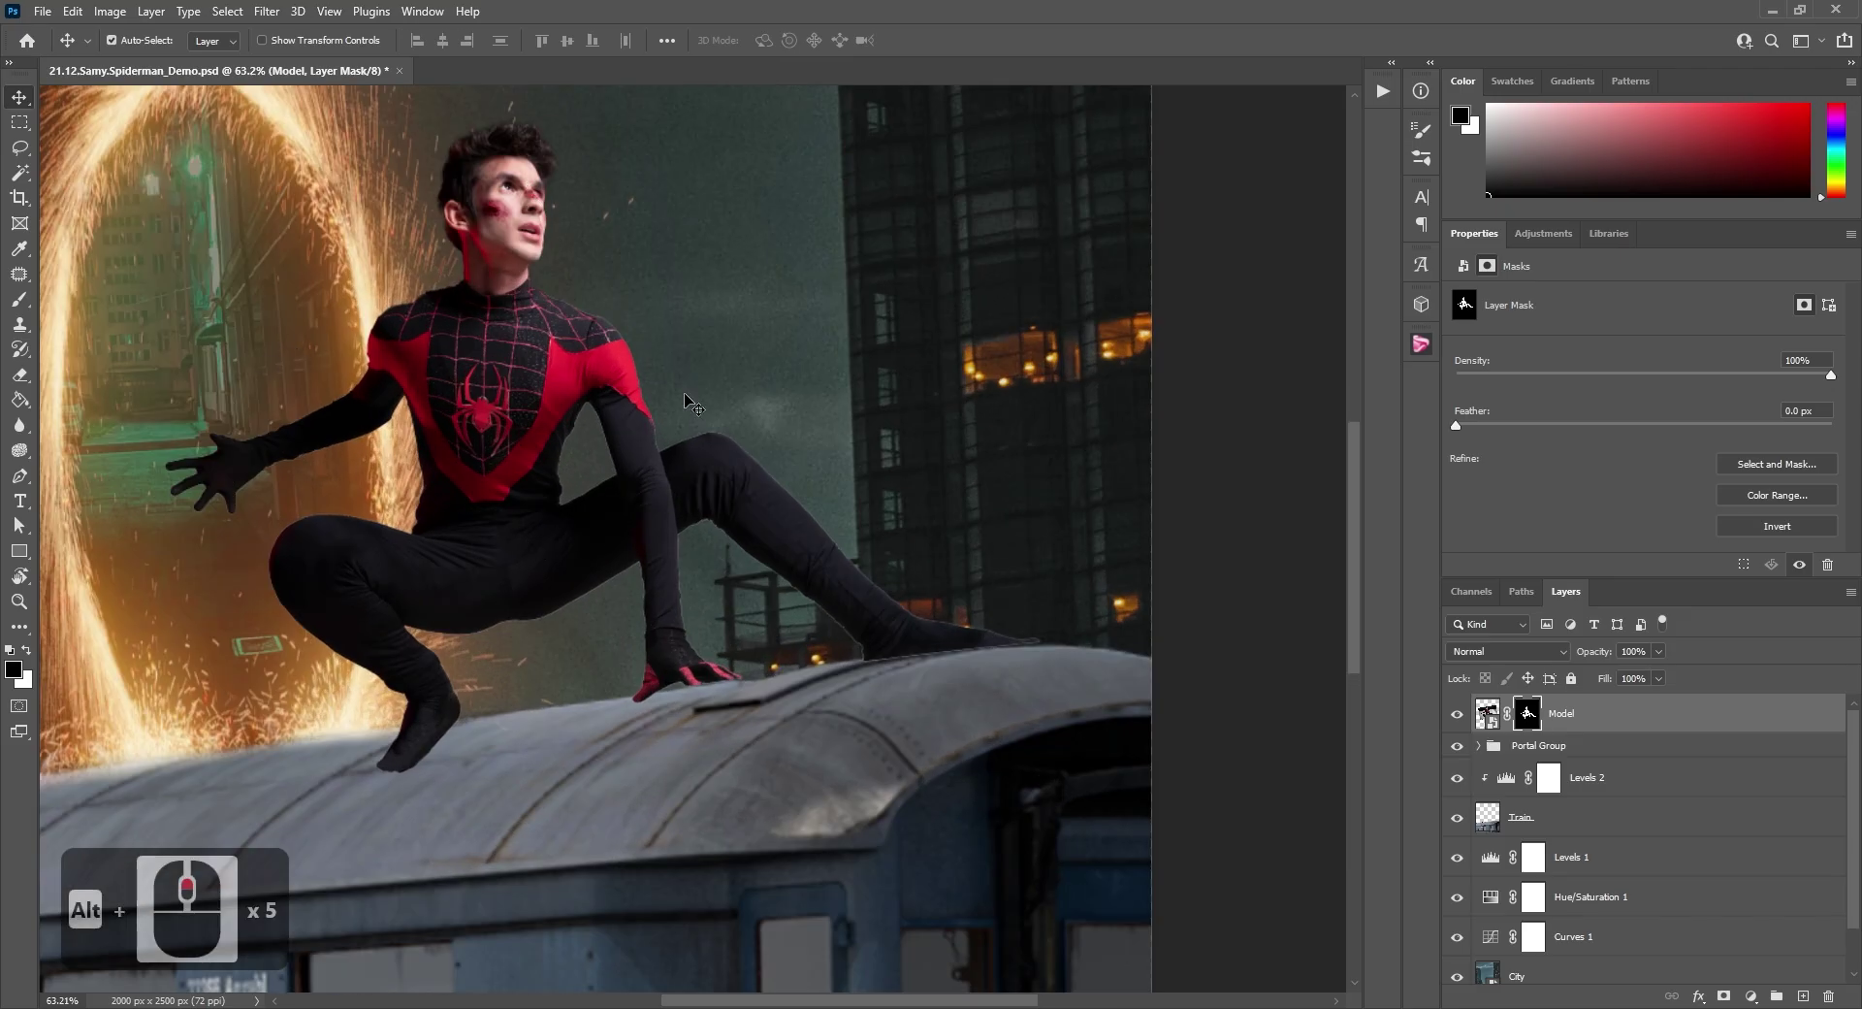
# Shift the model slightly down onto the train roof and paint black on its mask along the underside of the extended foot.
pyautogui.scroll(8, 989, 640)
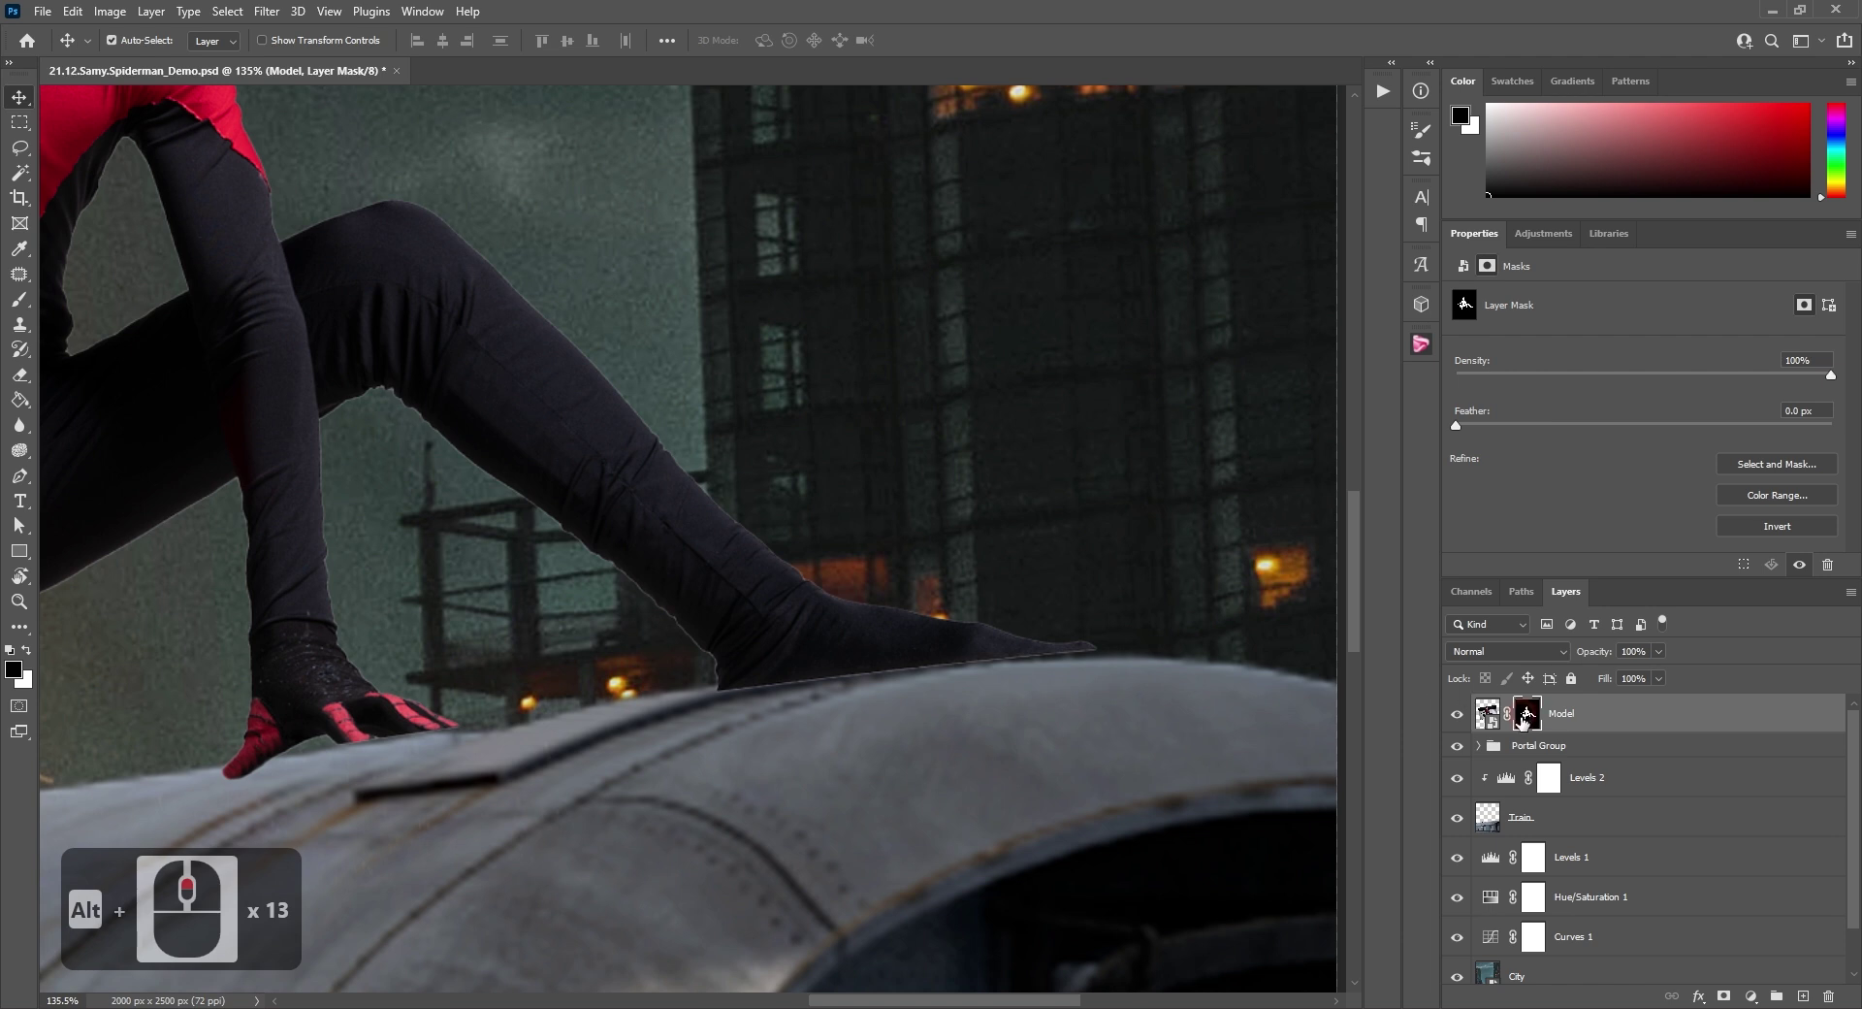
pyautogui.moveTo(633, 521); pyautogui.dragTo(625, 528)
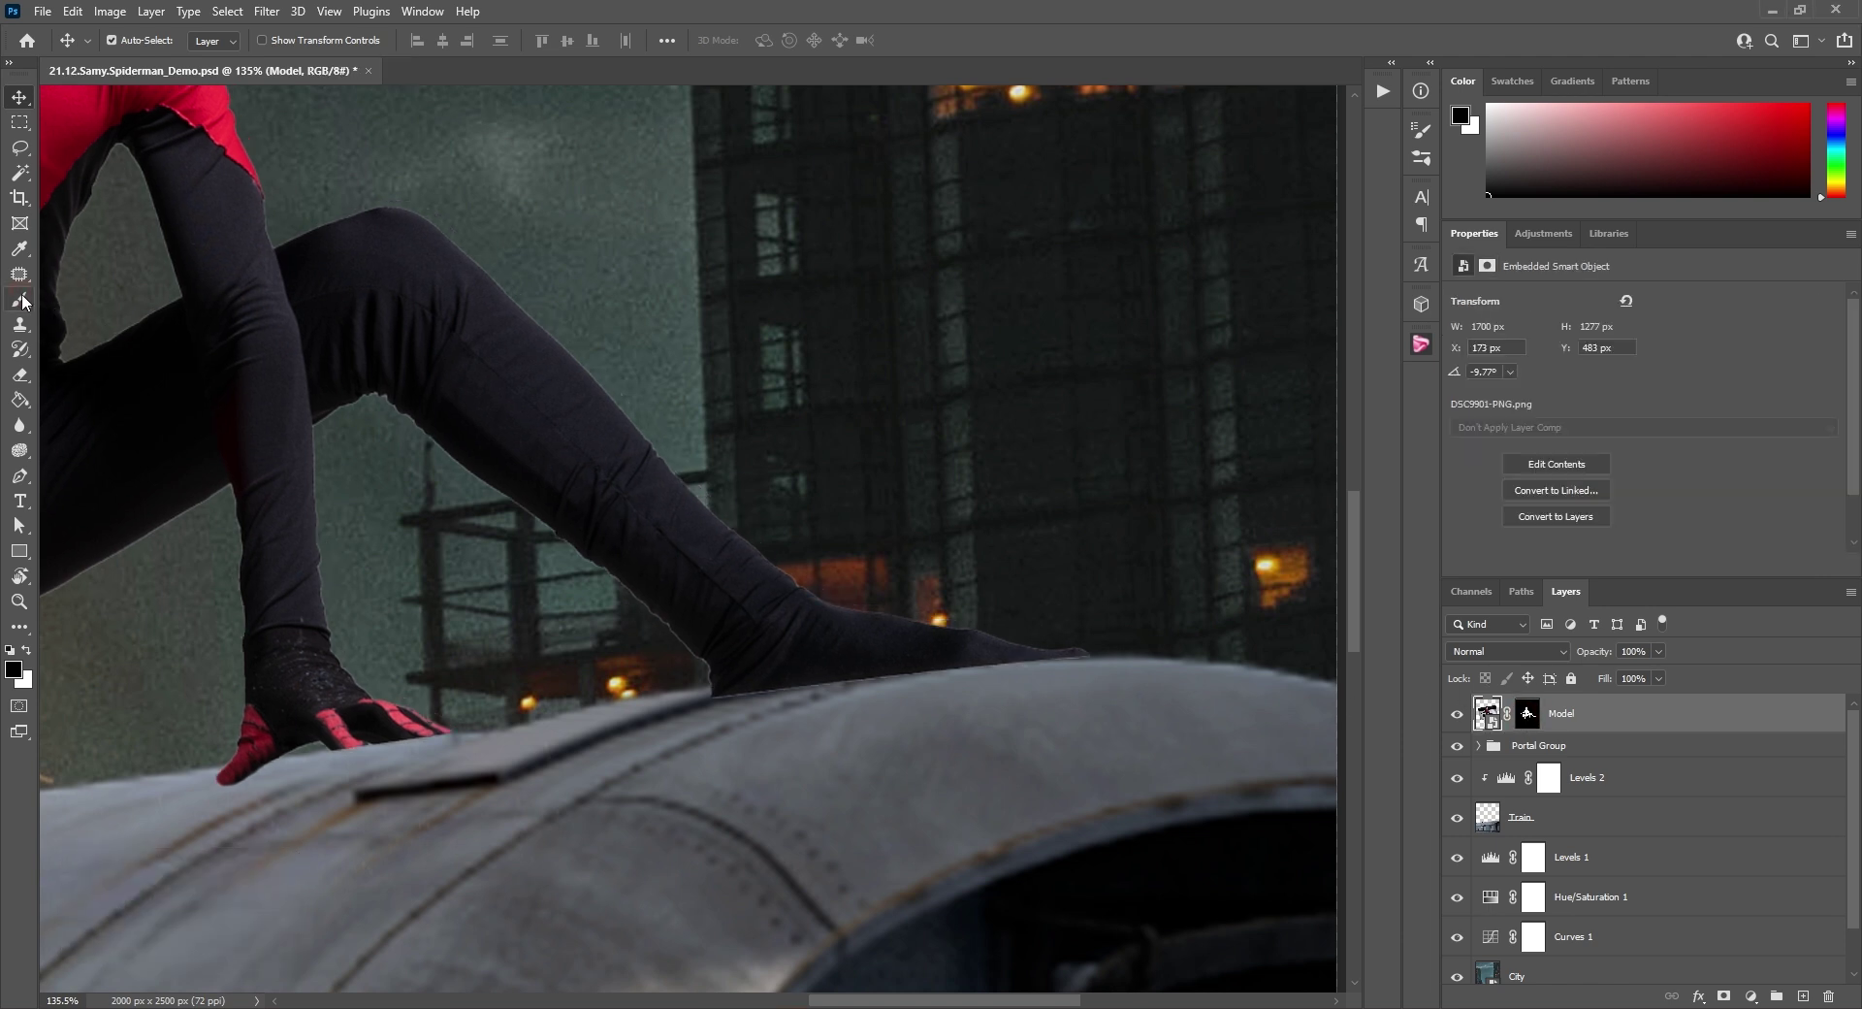
pyautogui.click(22, 300)
pyautogui.scroll(6, 959, 595)
pyautogui.moveTo(1143, 637); pyautogui.dragTo(768, 654)
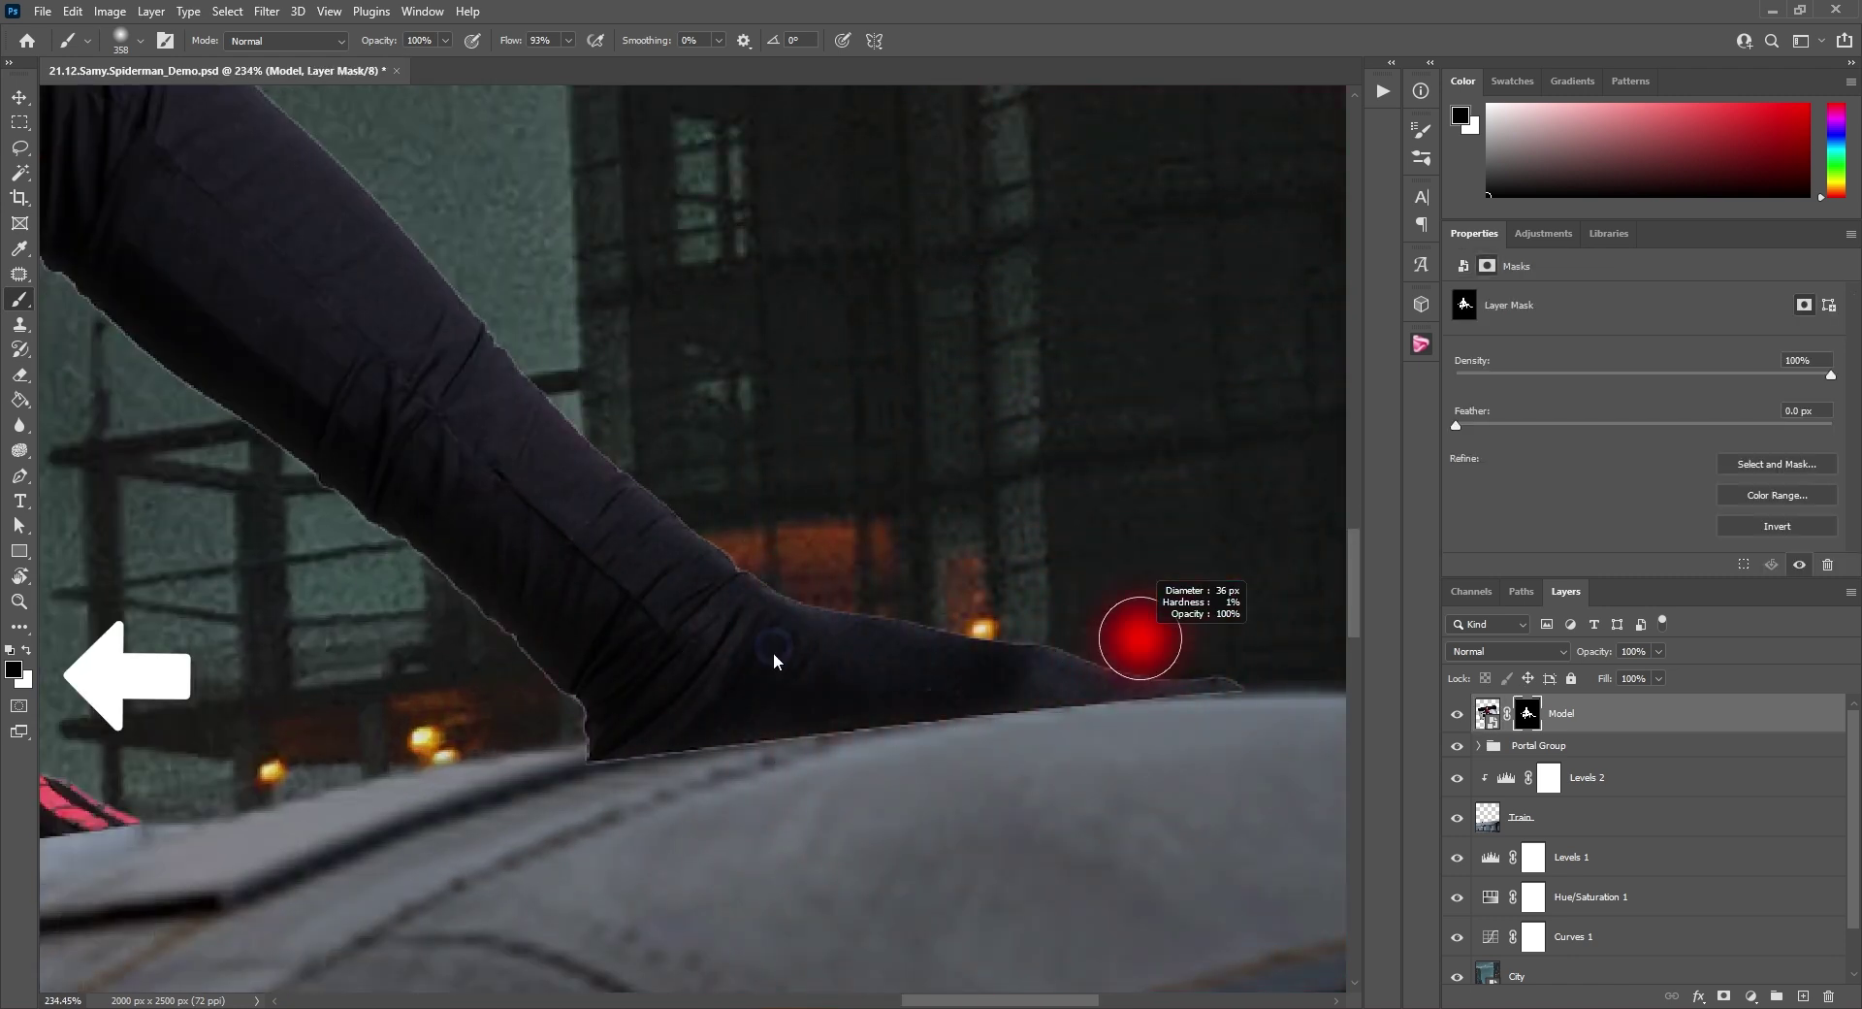
pyautogui.moveTo(842, 617); pyautogui.dragTo(823, 819)
pyautogui.moveTo(591, 772); pyautogui.dragTo(712, 760)
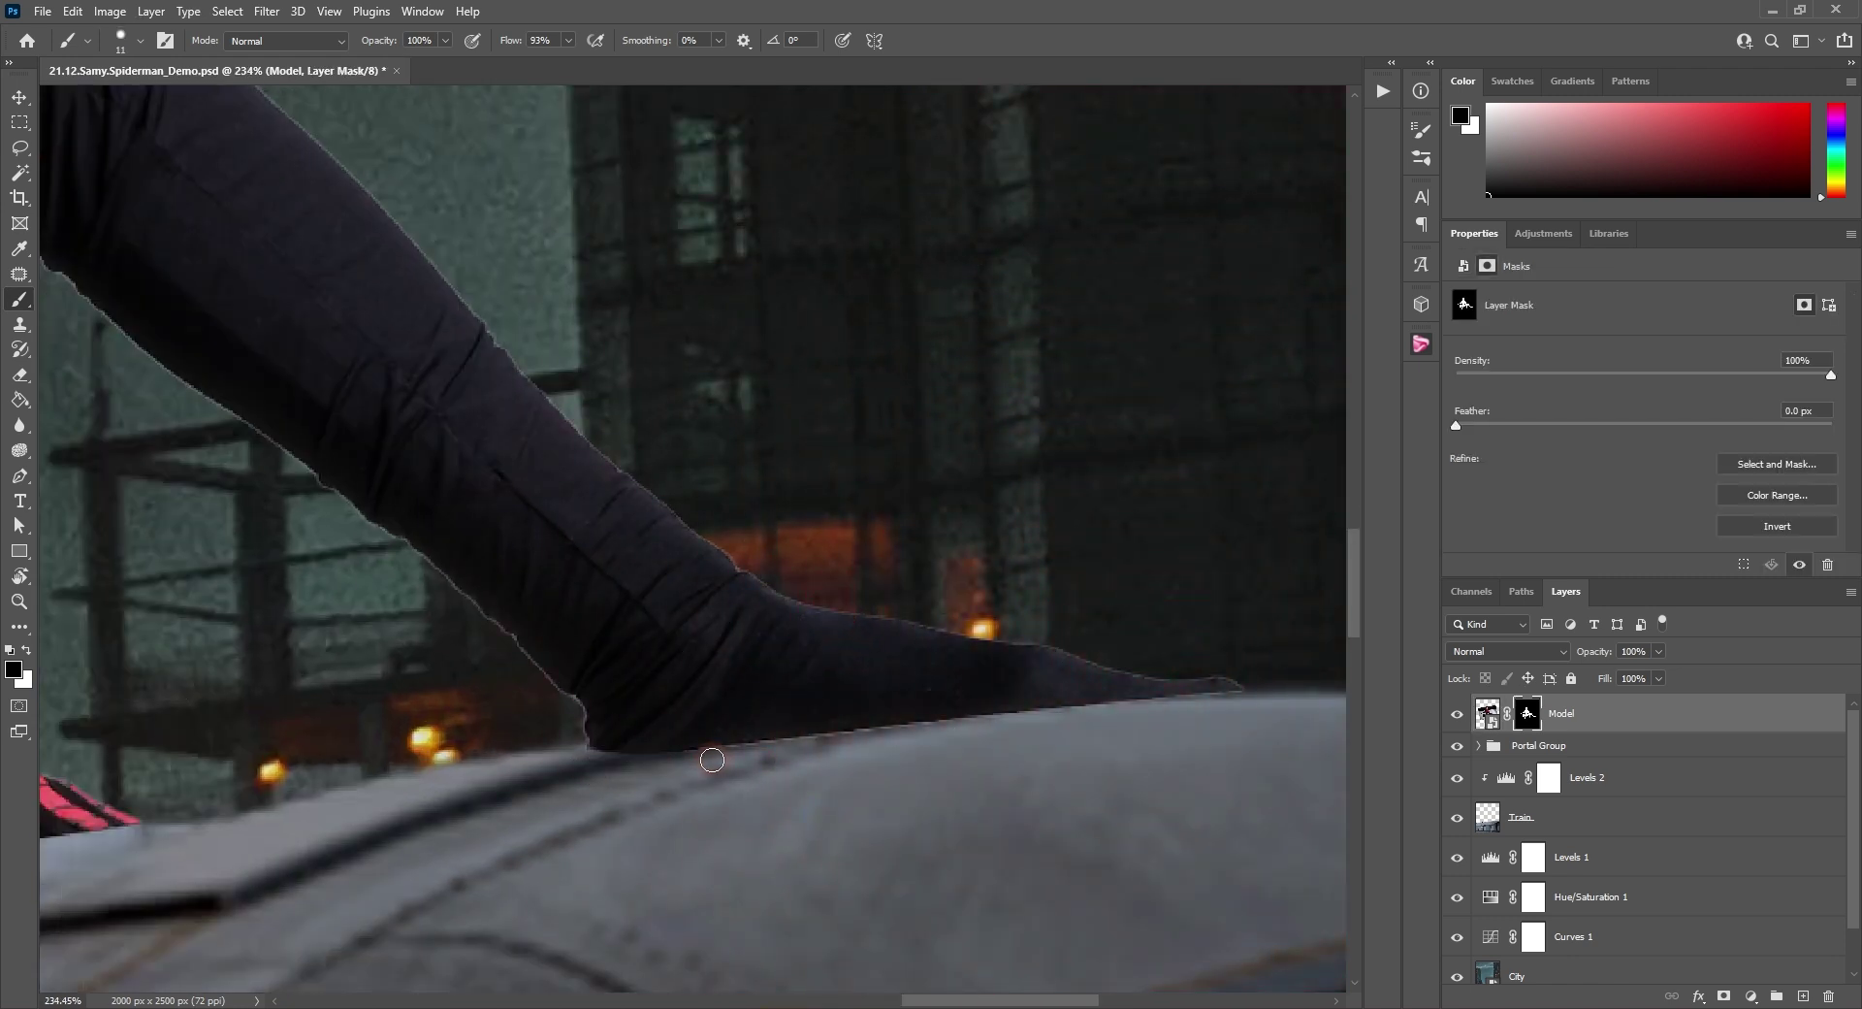
pyautogui.moveTo(853, 742); pyautogui.dragTo(968, 722)
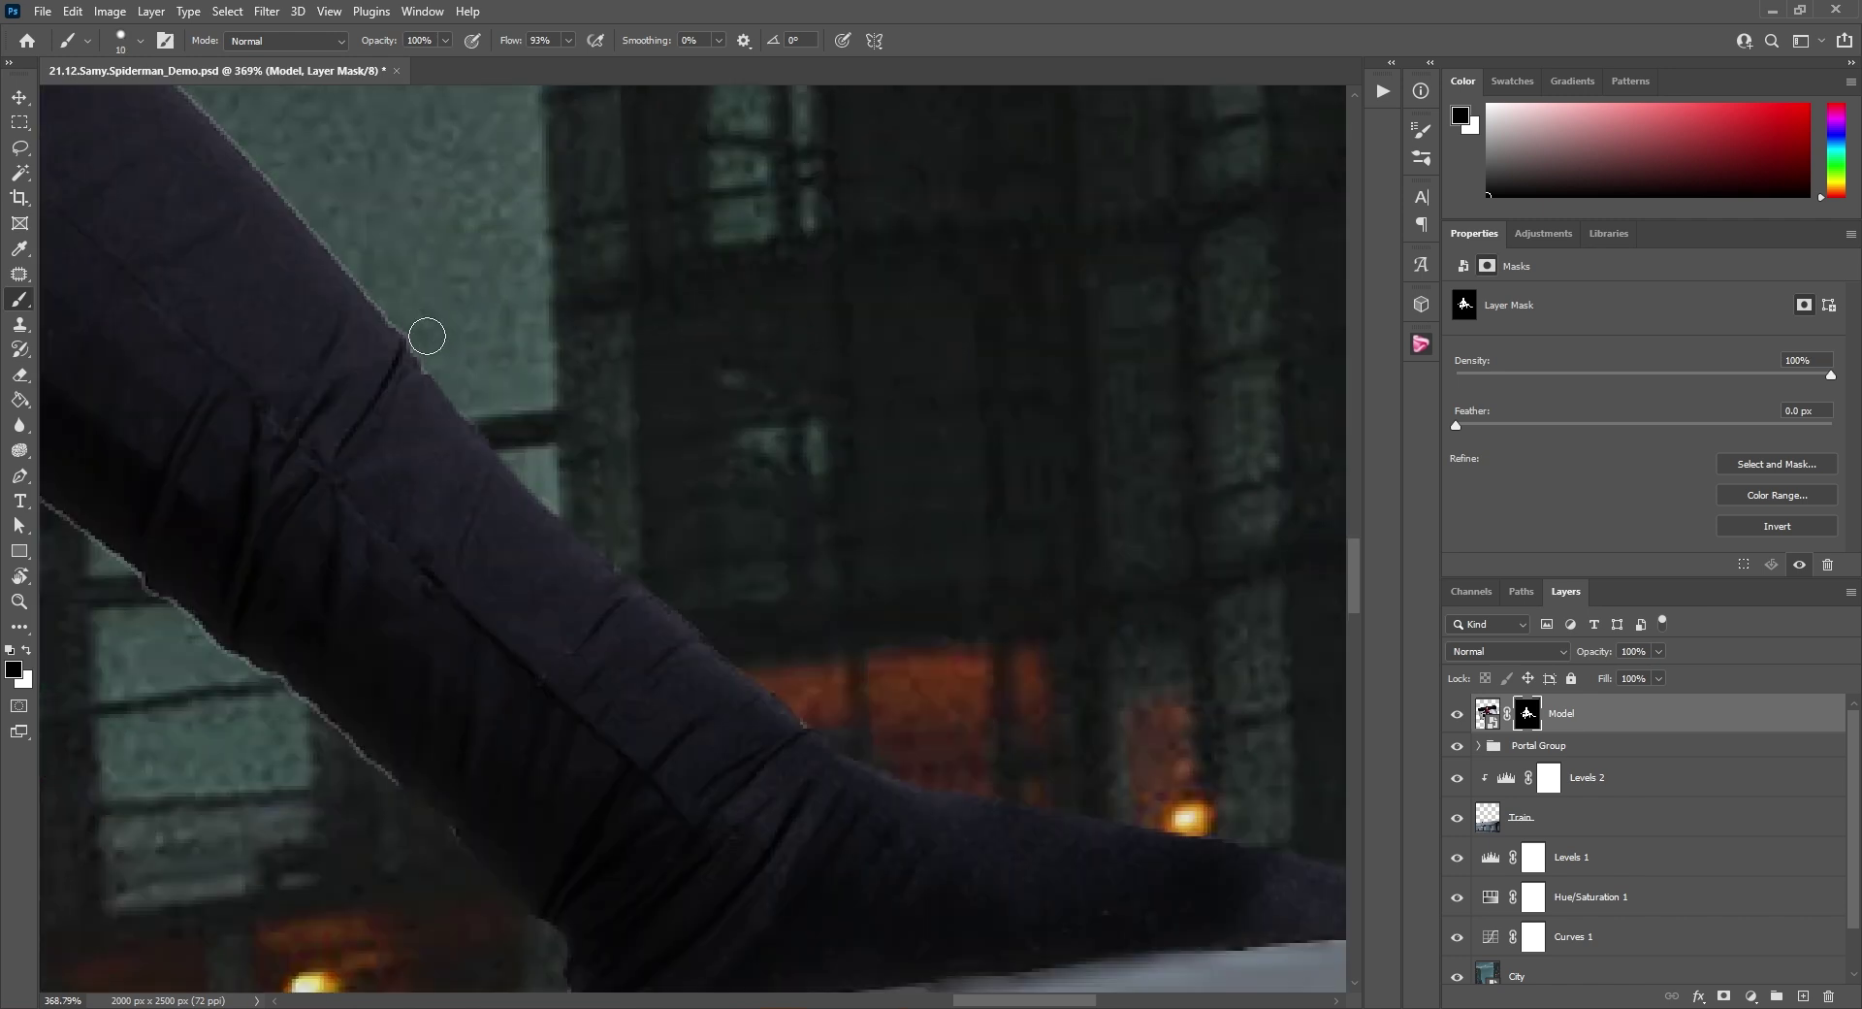
# Clean the mask edge along the model's extended leg with black and touch up the edge behind the ear with white.
pyautogui.moveTo(427, 339); pyautogui.dragTo(479, 408)
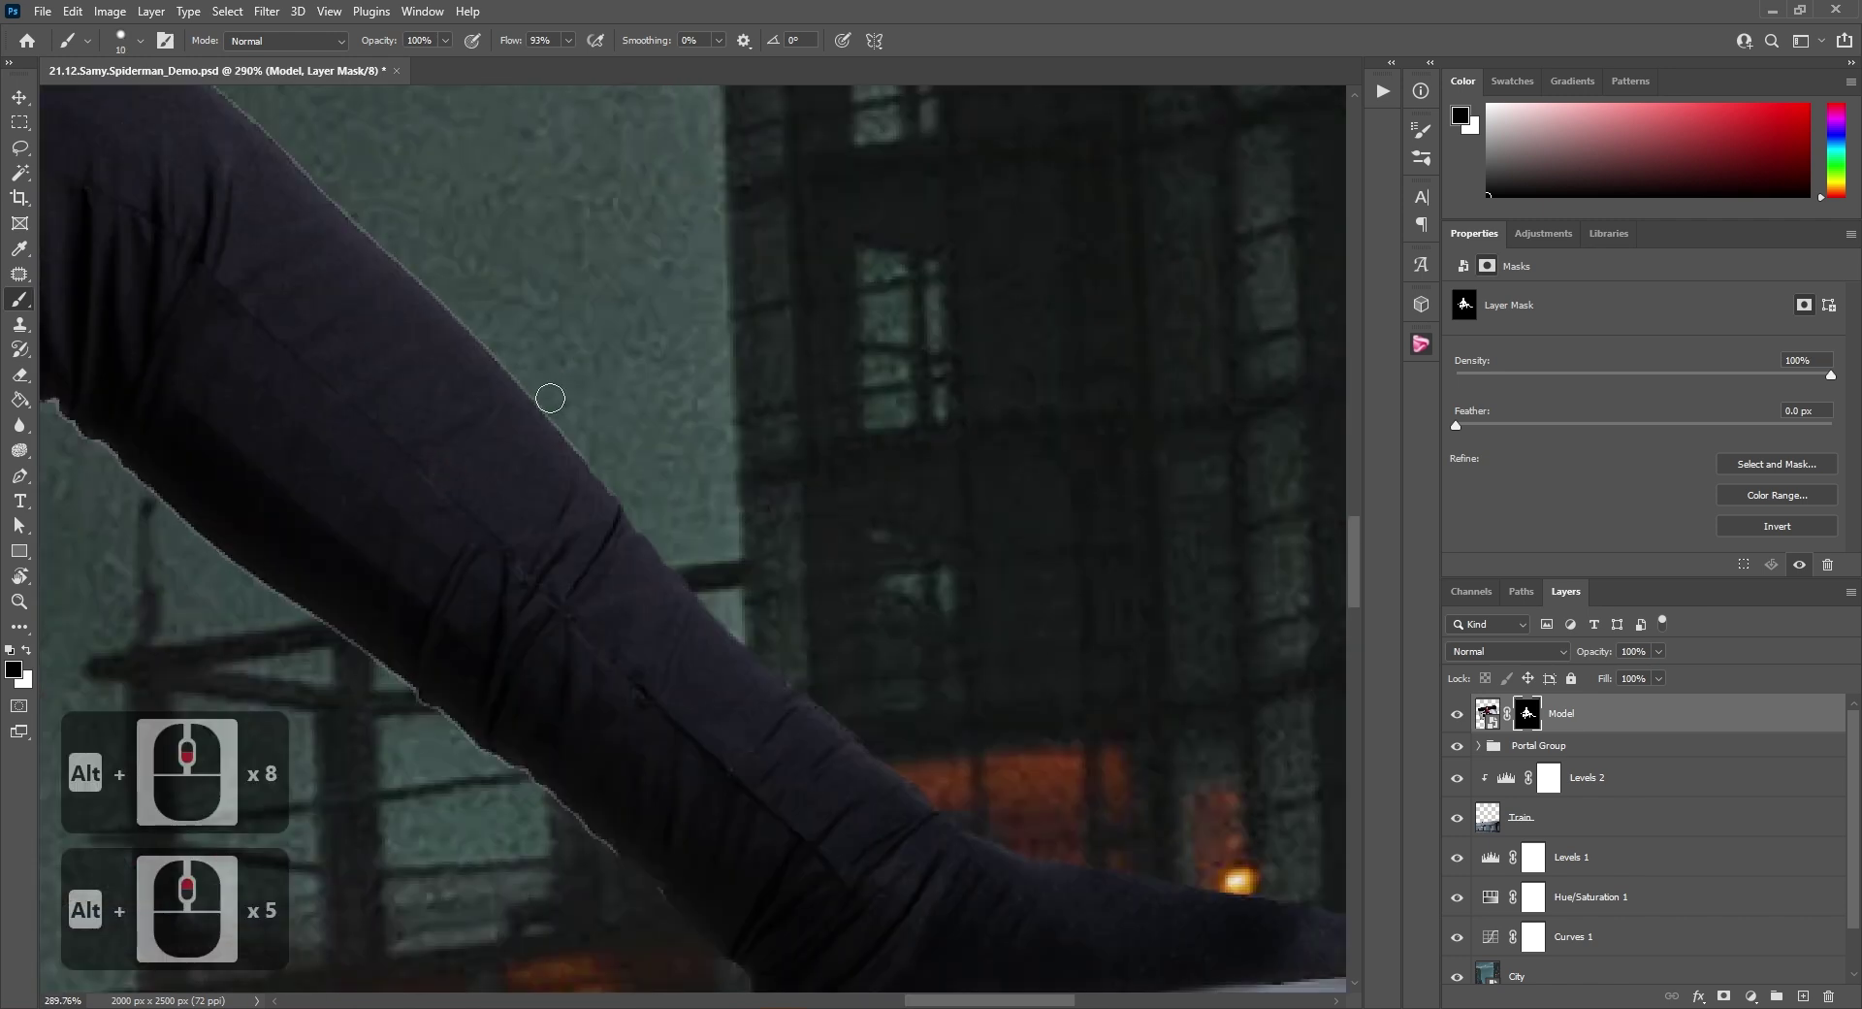
pyautogui.moveTo(577, 439); pyautogui.dragTo(499, 342)
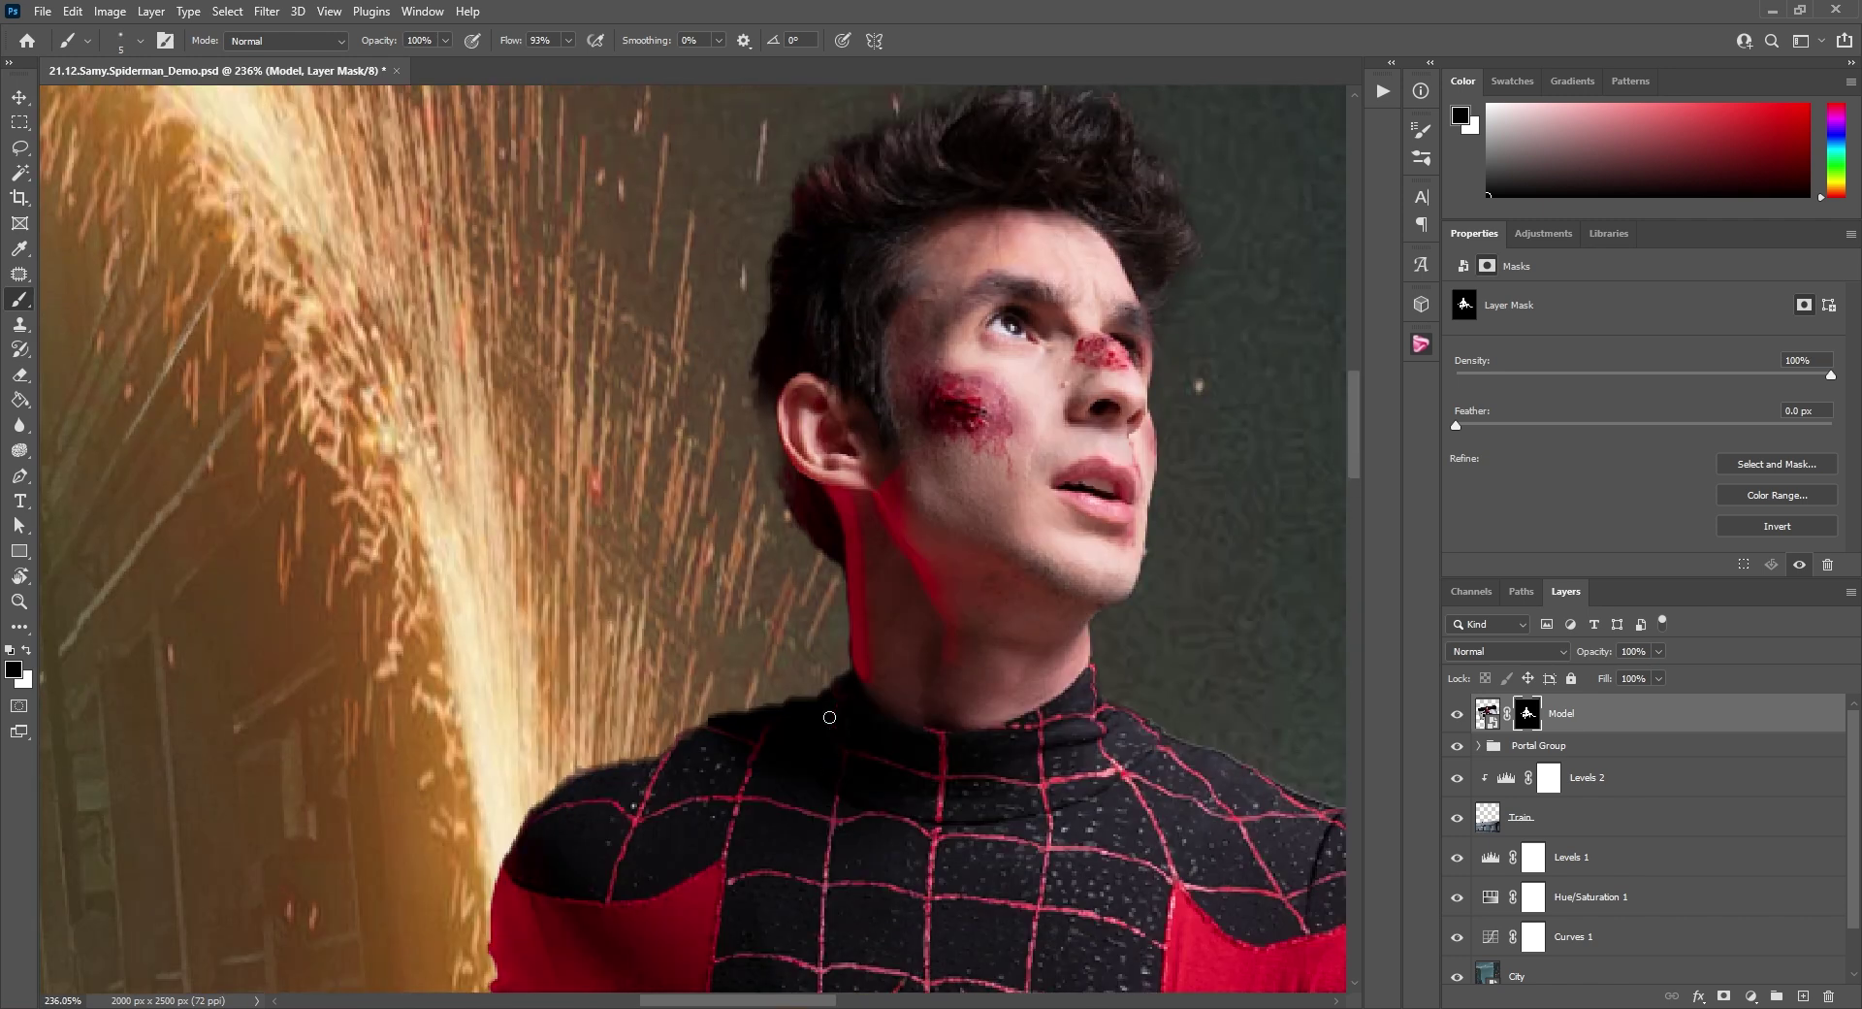
pyautogui.press('x')
pyautogui.moveTo(789, 458)
pyautogui.mouseDown()
pyautogui.moveTo(780, 387)
pyautogui.moveTo(808, 495)
pyautogui.mouseUp()
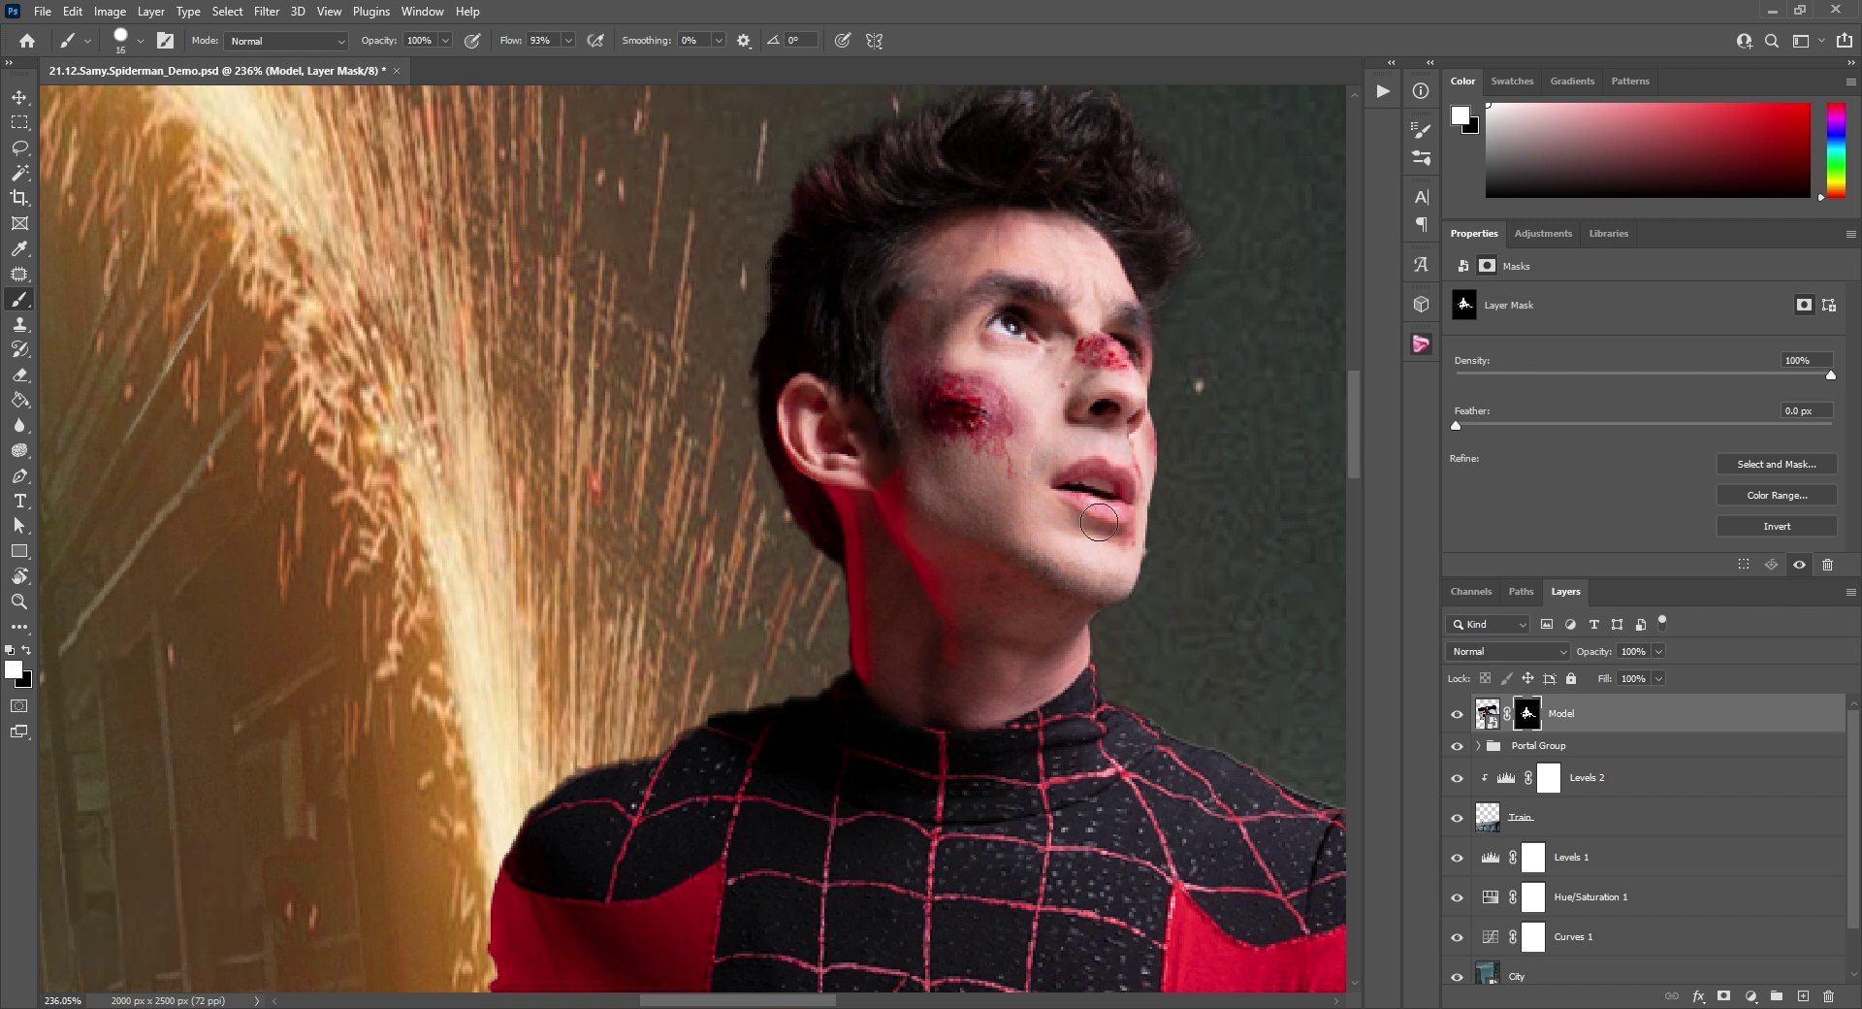
# Put the Model layer in a new group named Model folder.
pyautogui.hotkey('ctrl', '0')
pyautogui.hotkey('ctrl', 'g')
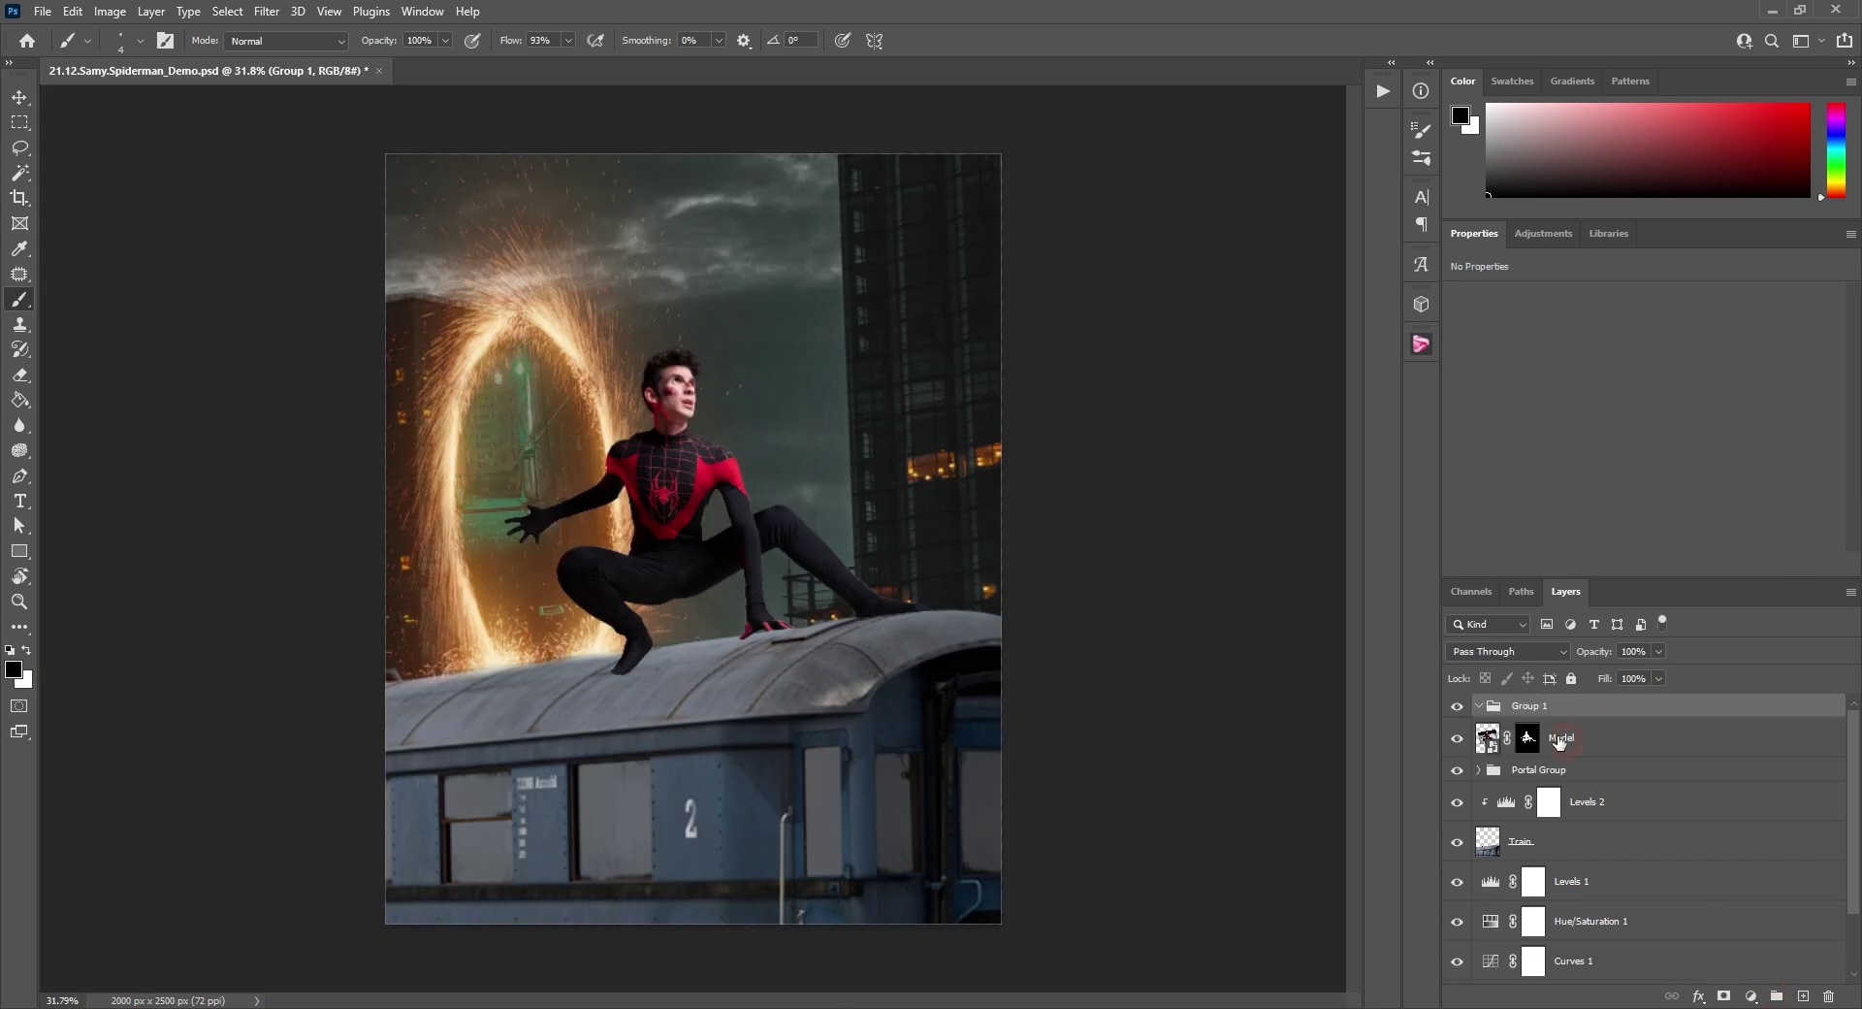
pyautogui.doubleClick(1540, 706)
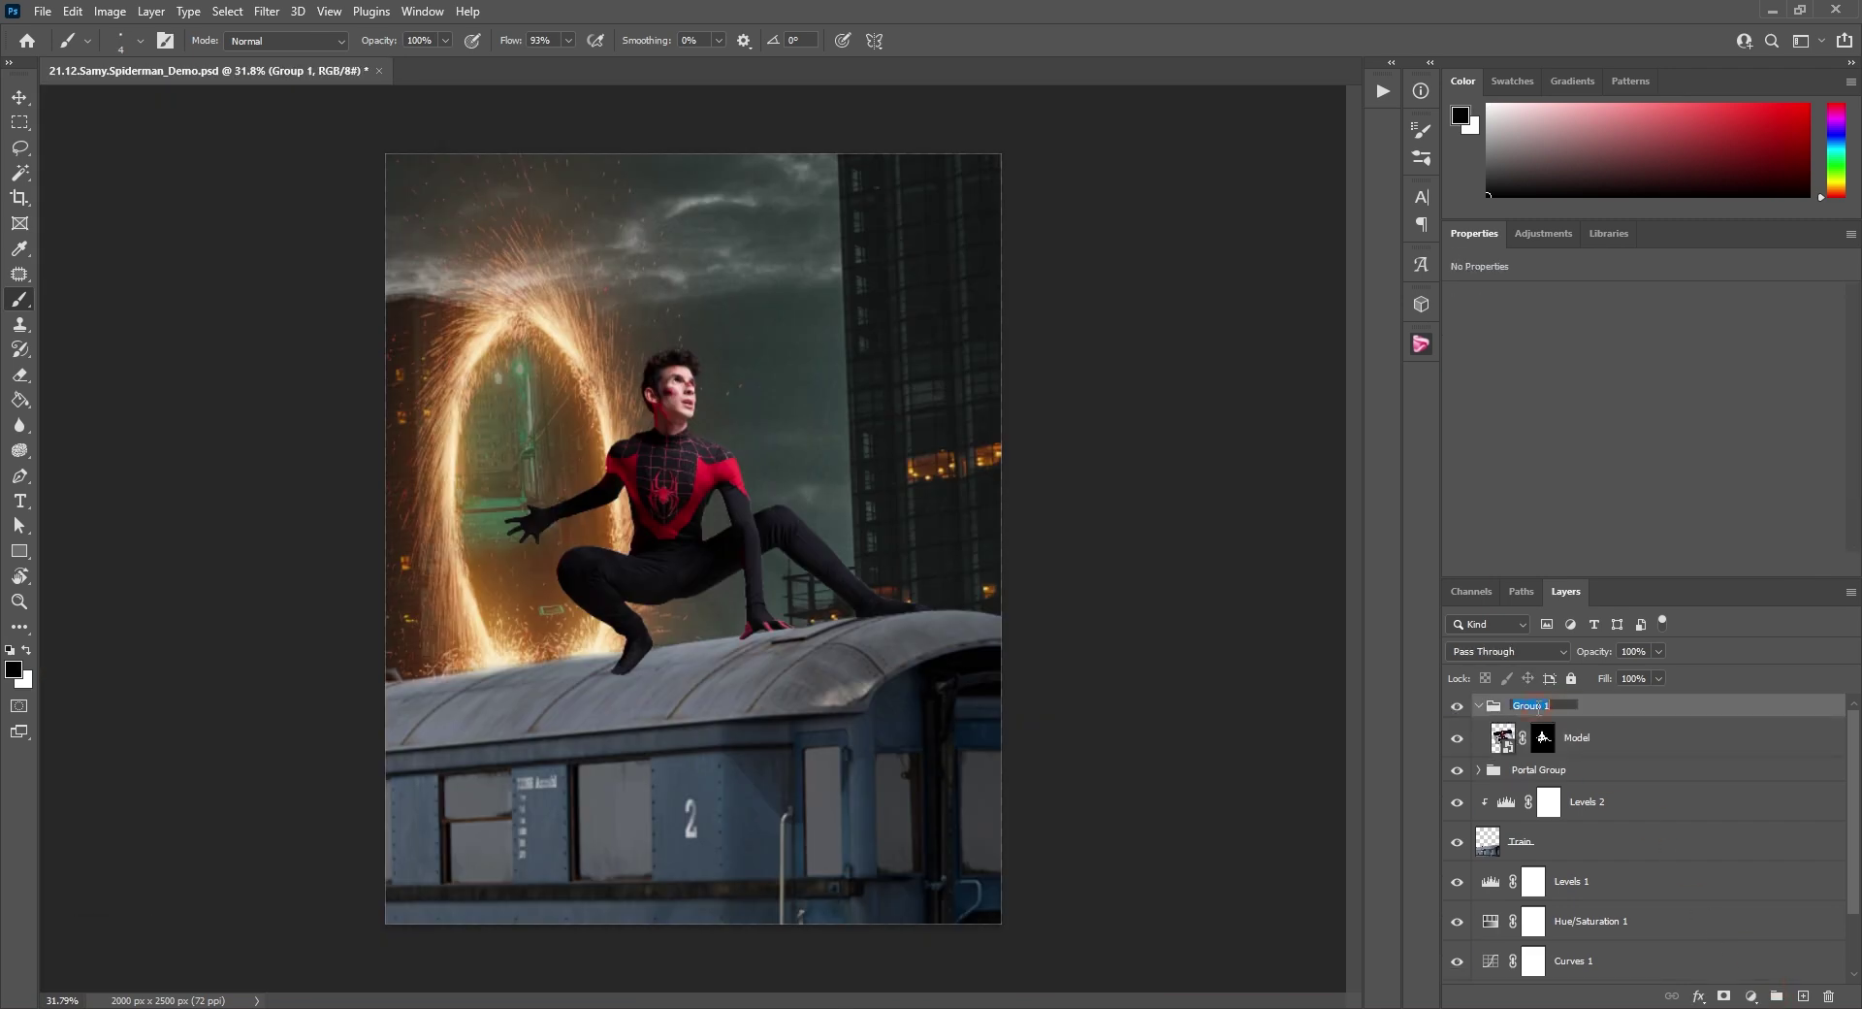
pyautogui.write('Model folder')
pyautogui.press('Return')
# Add a Curves adjustment clipped to the Model layer and pull the RGB curve down in the midtones and shadows to darken the model.
pyautogui.click(1546, 245)
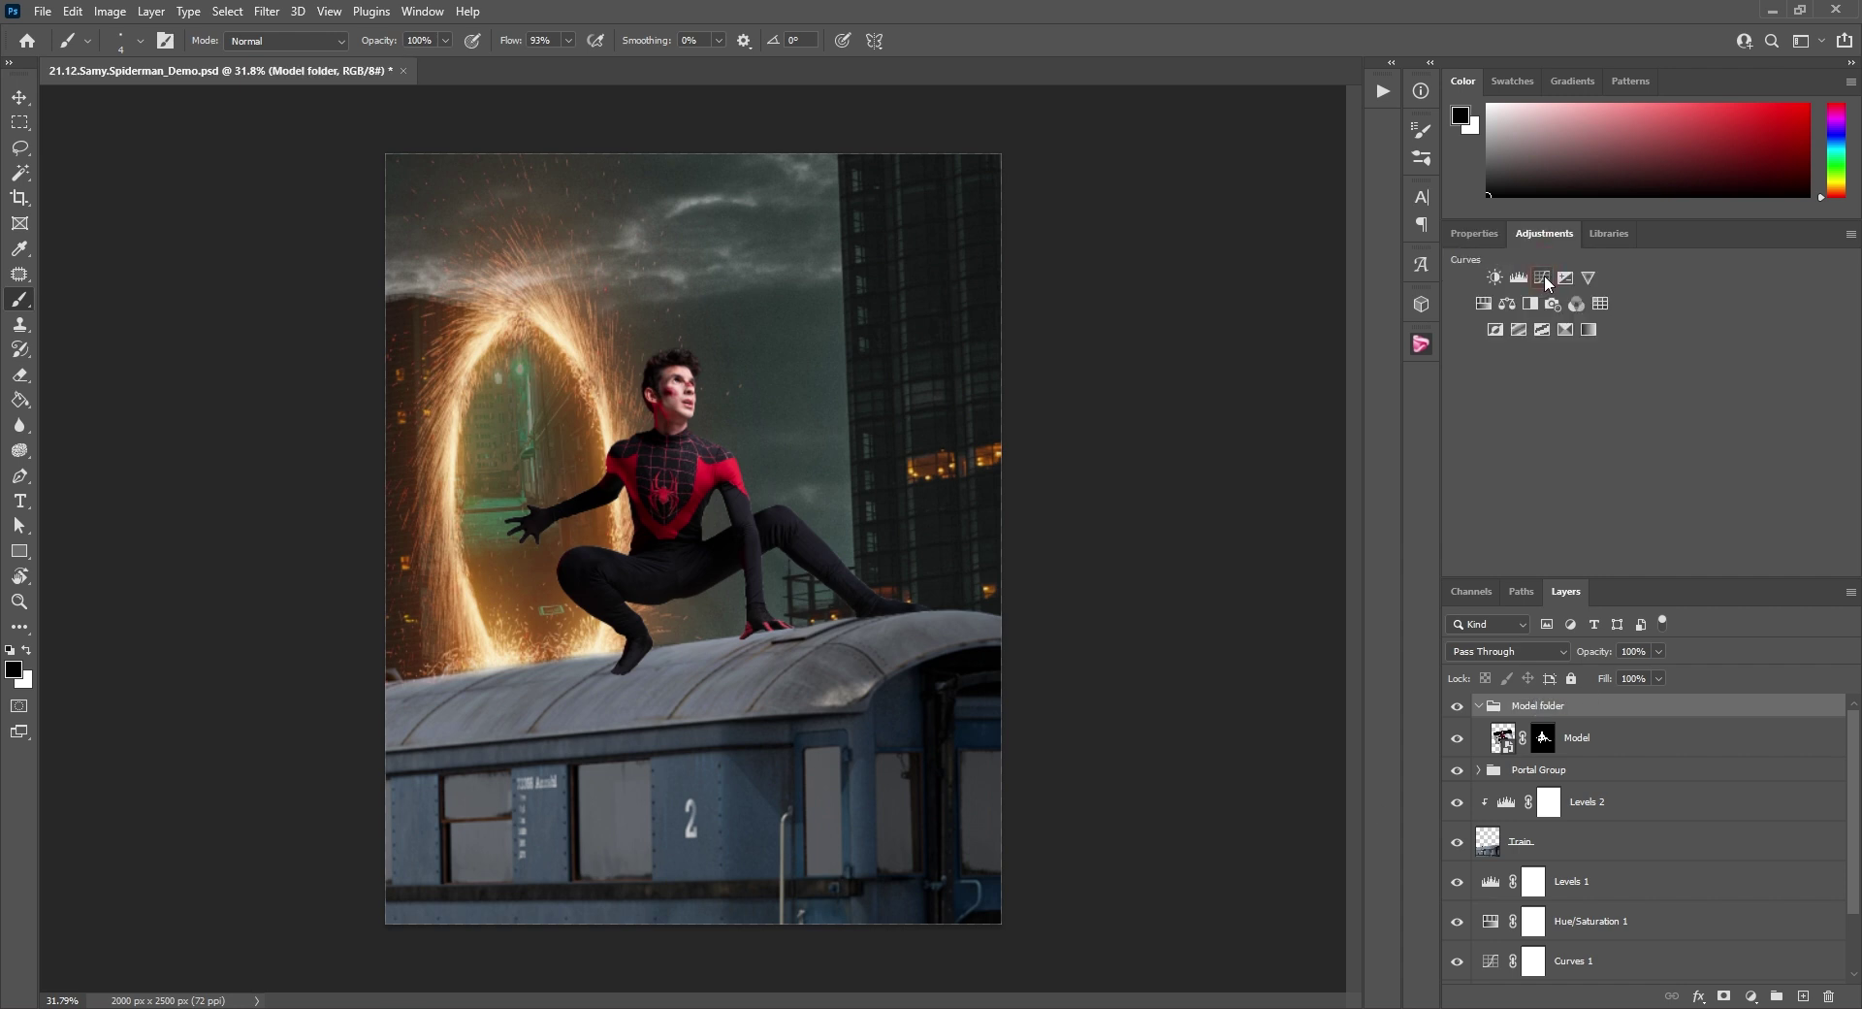
pyautogui.click(1544, 275)
pyautogui.moveTo(1680, 452); pyautogui.dragTo(1688, 453)
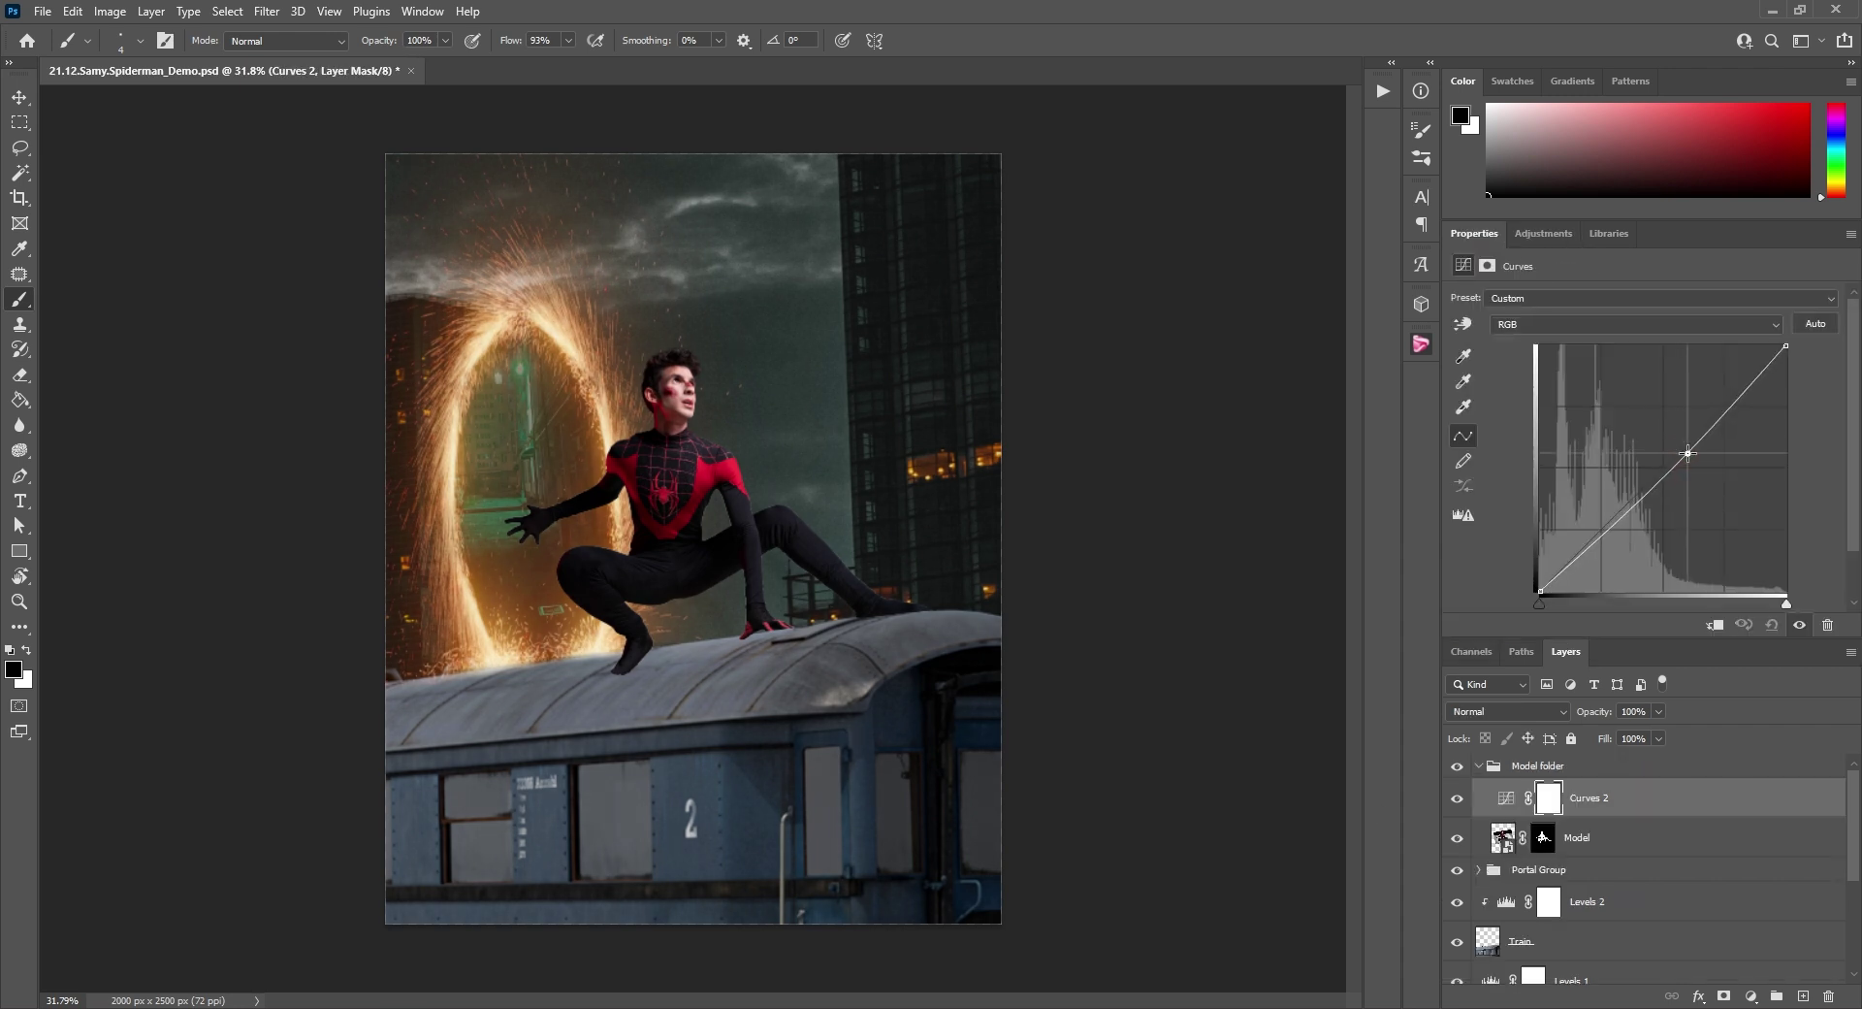
pyautogui.moveTo(1596, 550); pyautogui.dragTo(1605, 544)
pyautogui.rightClick(1603, 804)
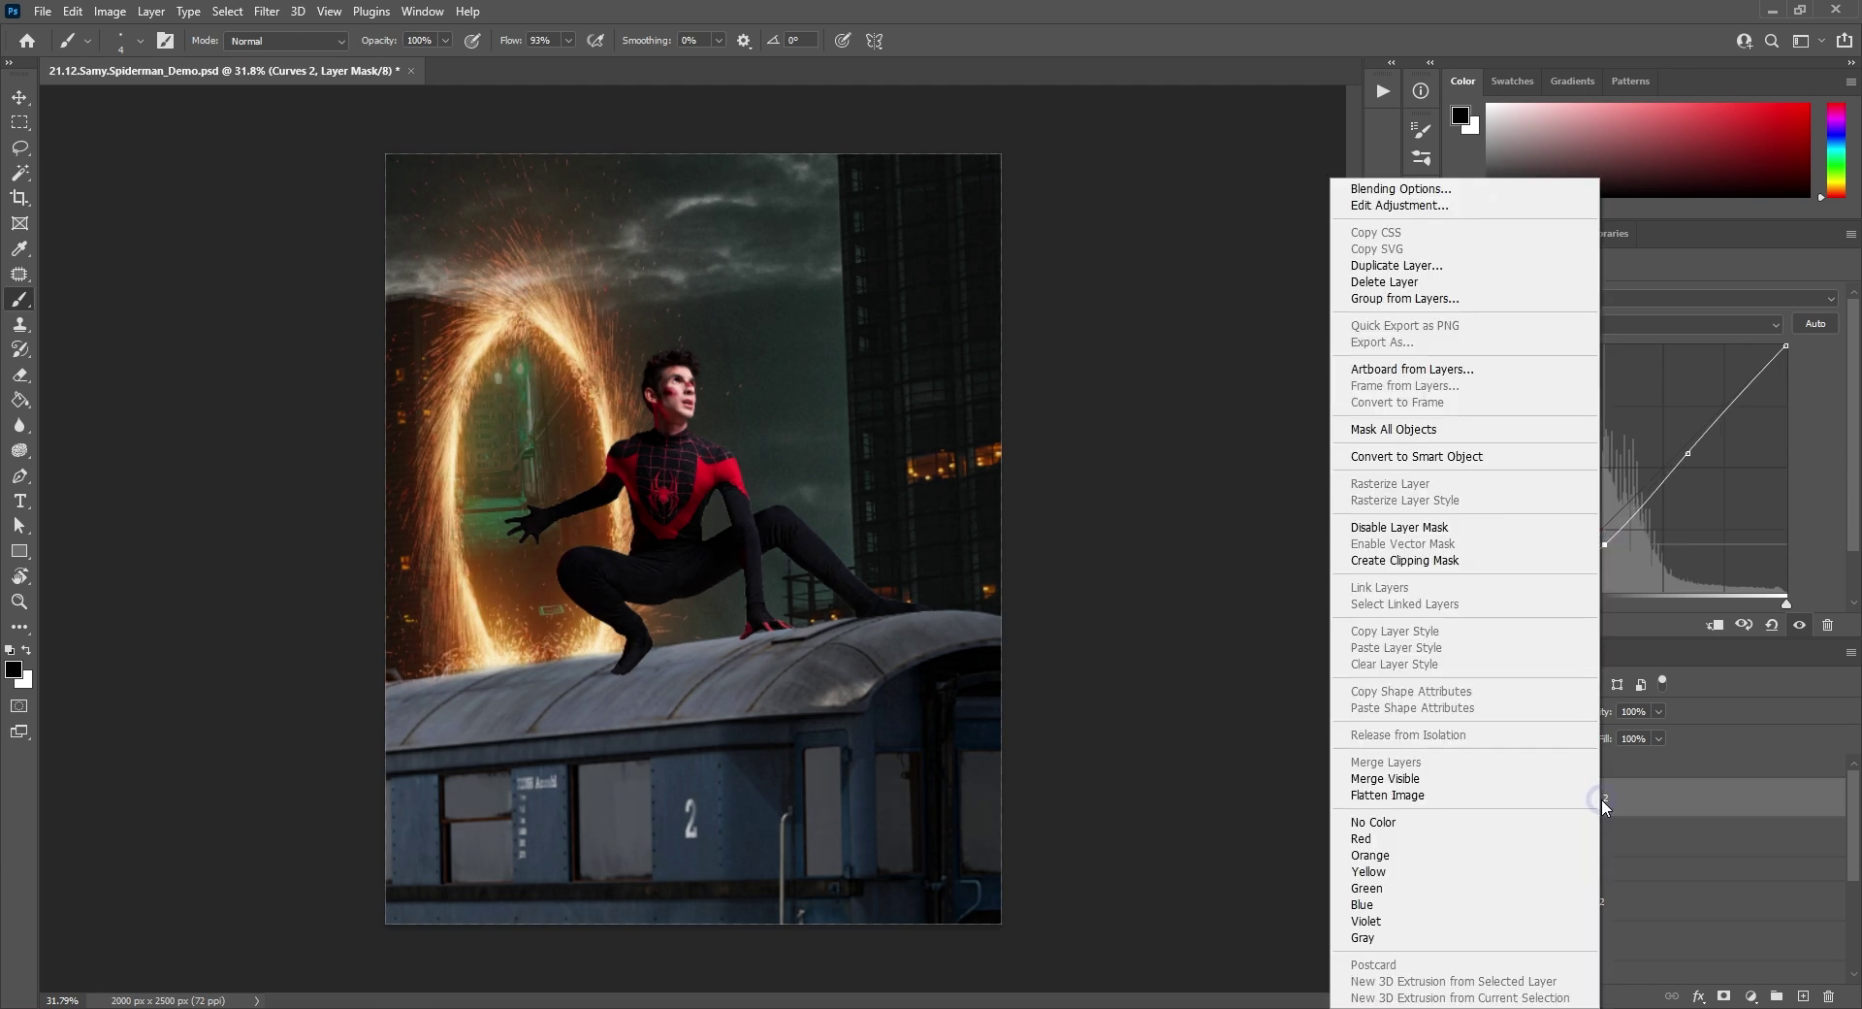
pyautogui.click(1460, 623)
pyautogui.moveTo(1602, 542); pyautogui.dragTo(1611, 535)
# Adjust the midpoint of the Blue channel slightly in the model's Curves adjustment.
pyautogui.click(1503, 326)
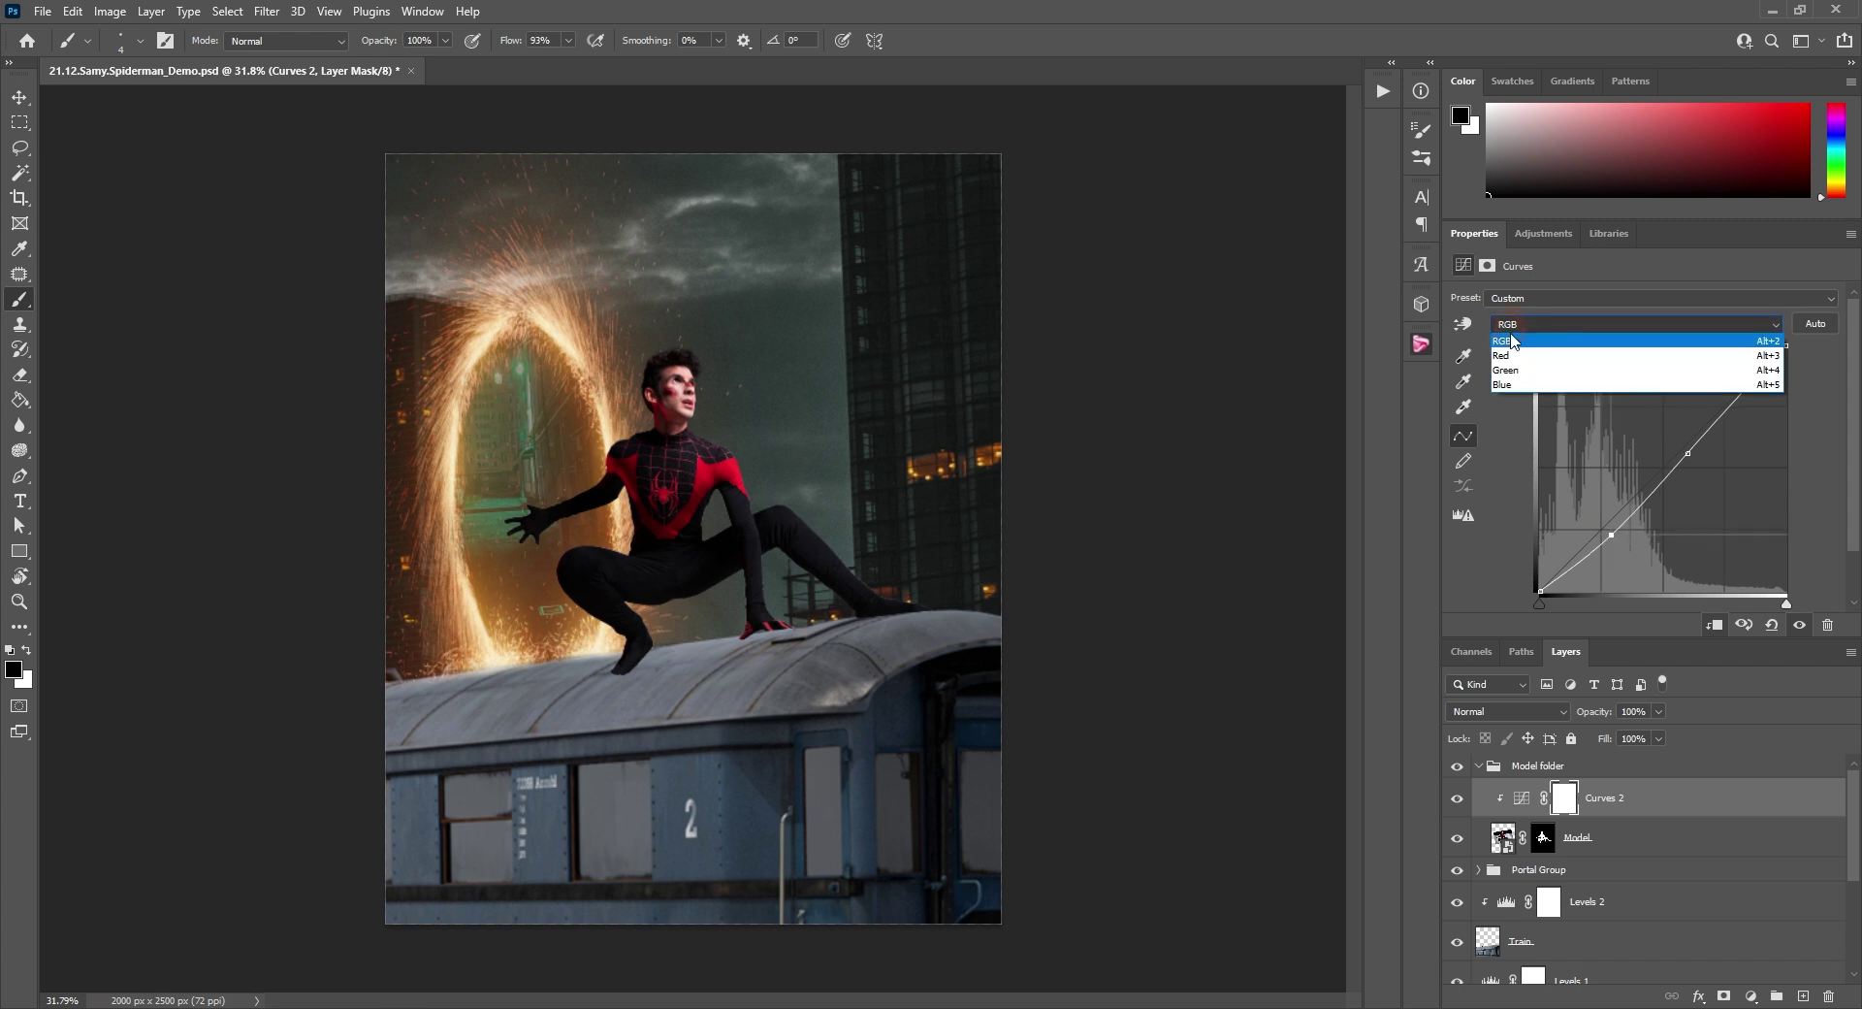
pyautogui.click(1513, 390)
pyautogui.moveTo(1660, 463); pyautogui.dragTo(1660, 462)
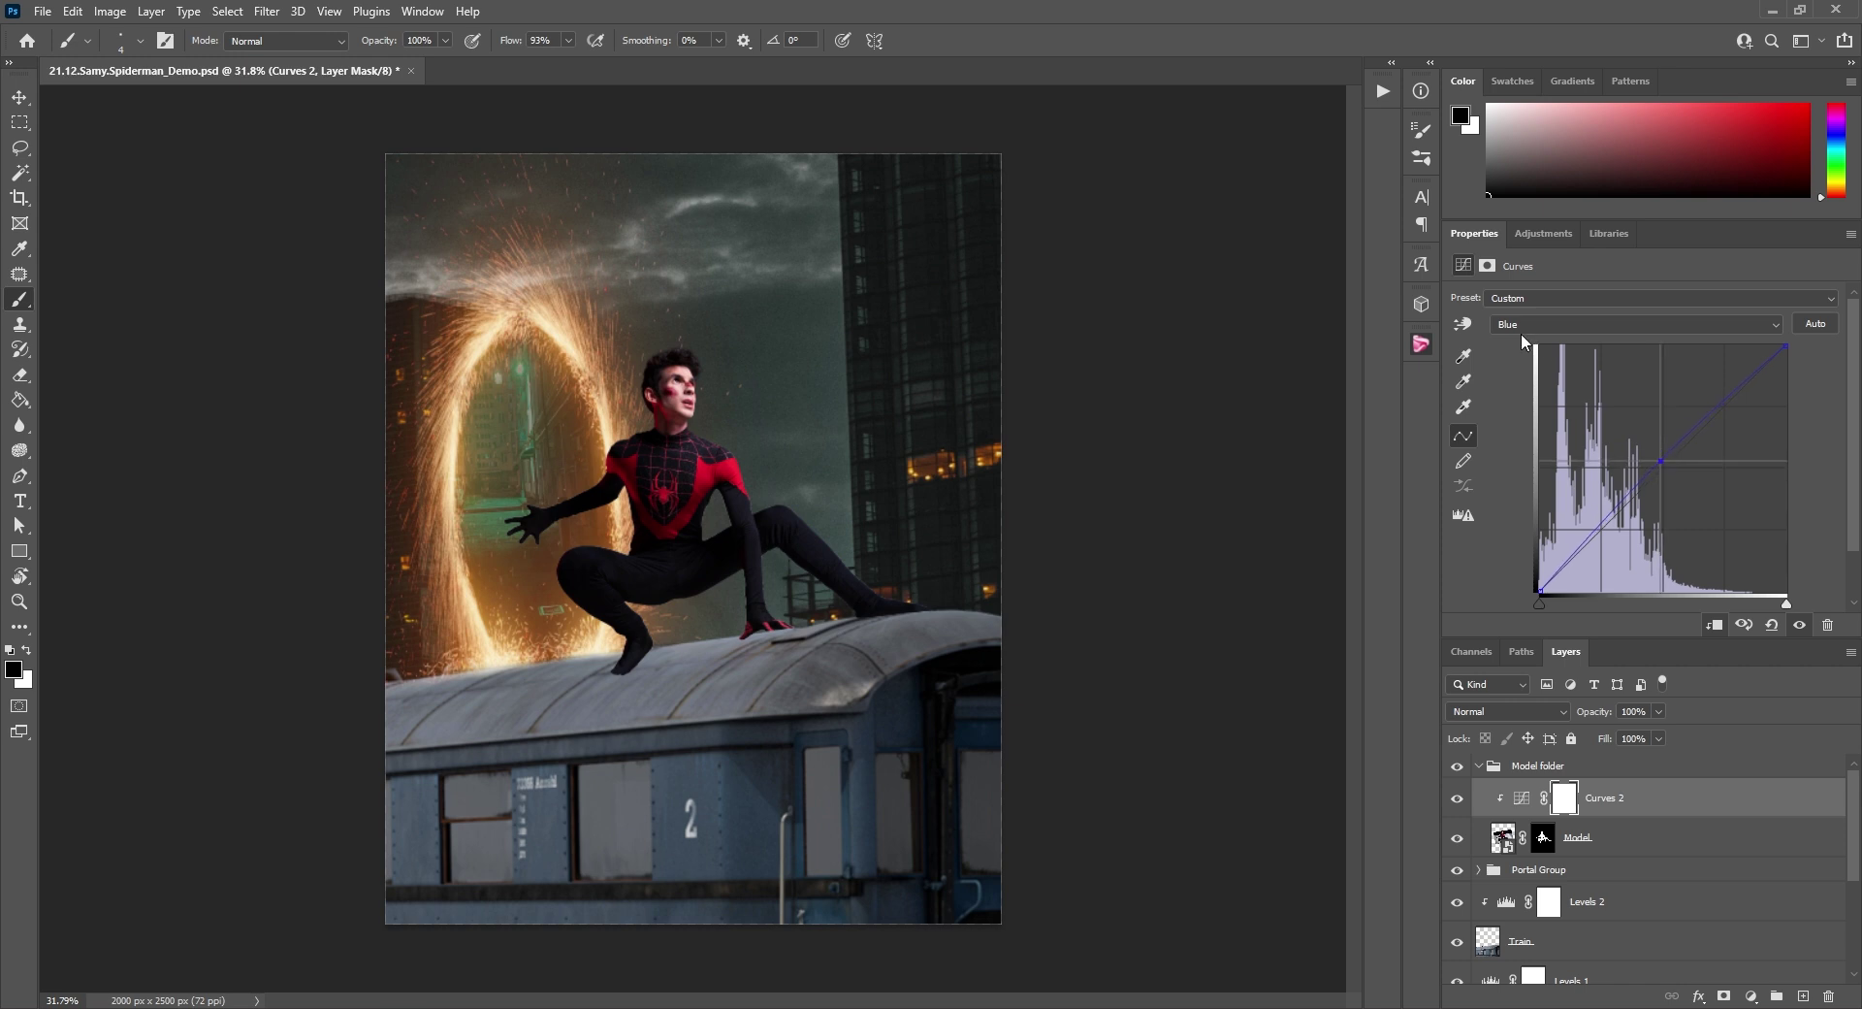
# Add a Hue/Saturation adjustment clipped to the model and set its saturation to -15.
pyautogui.click(1537, 243)
pyautogui.click(1487, 305)
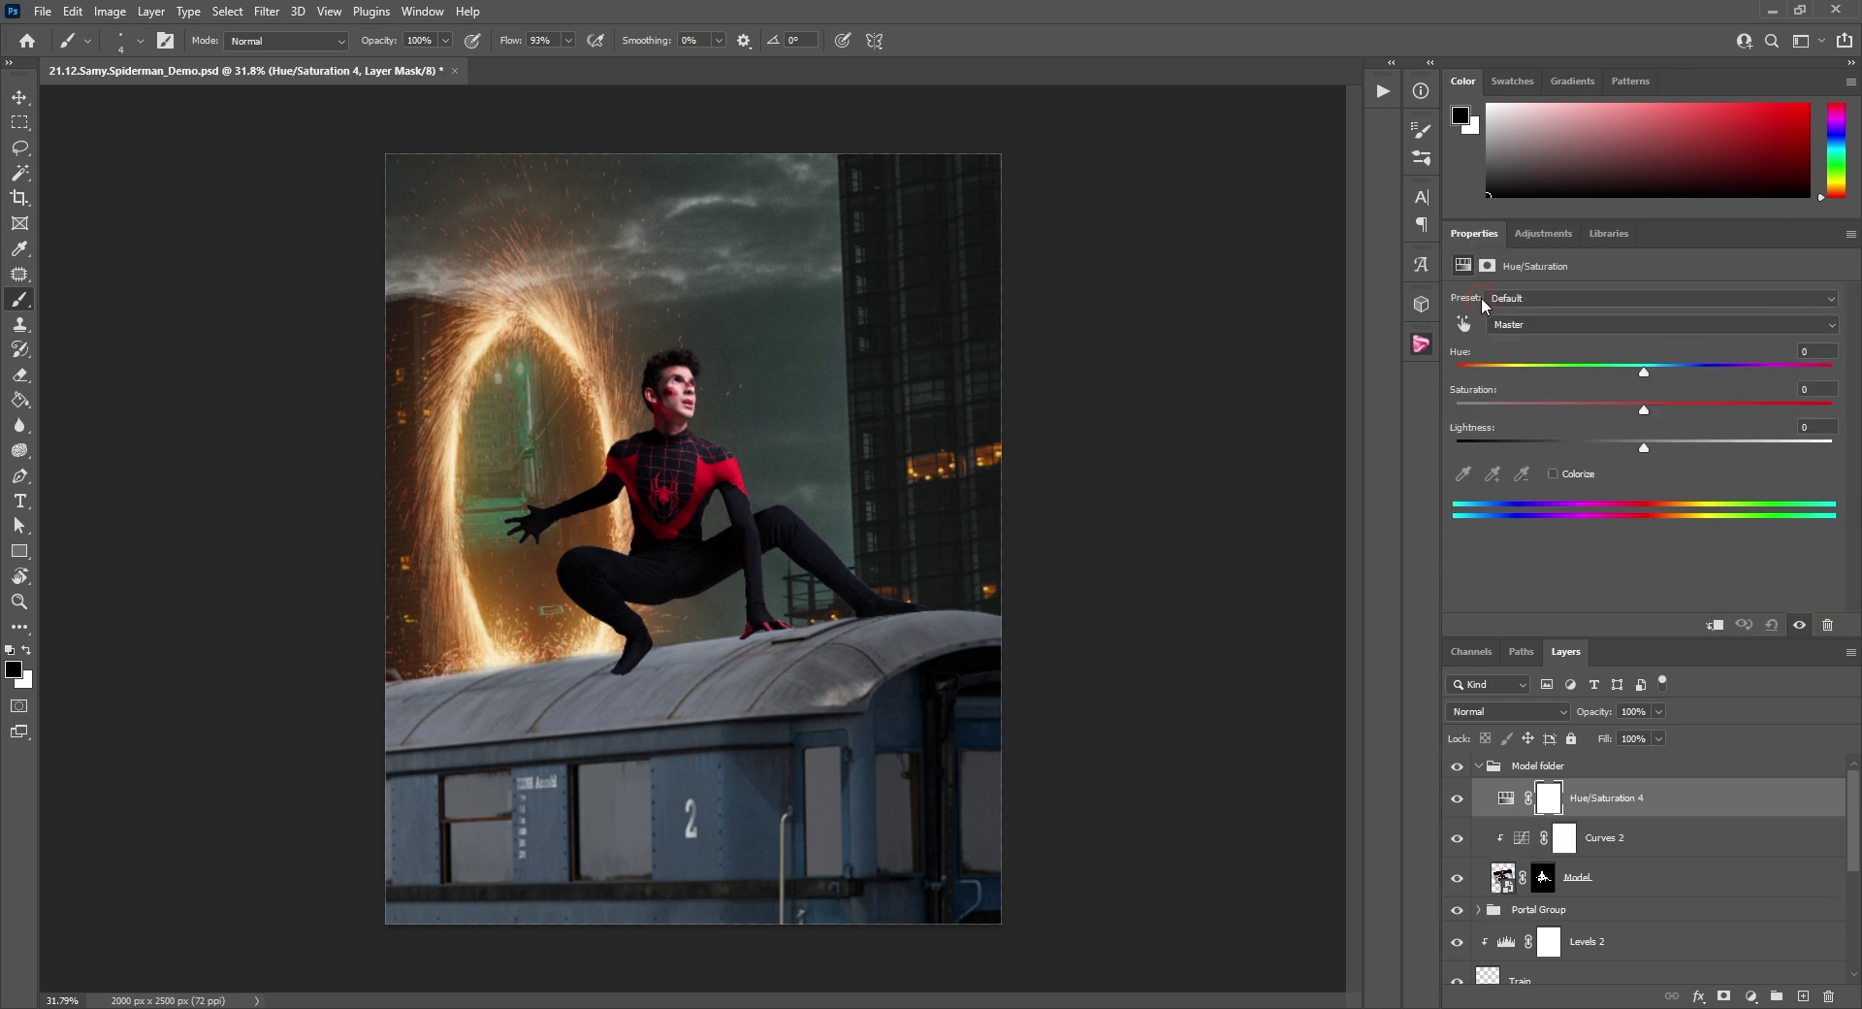
pyautogui.rightClick(1591, 803)
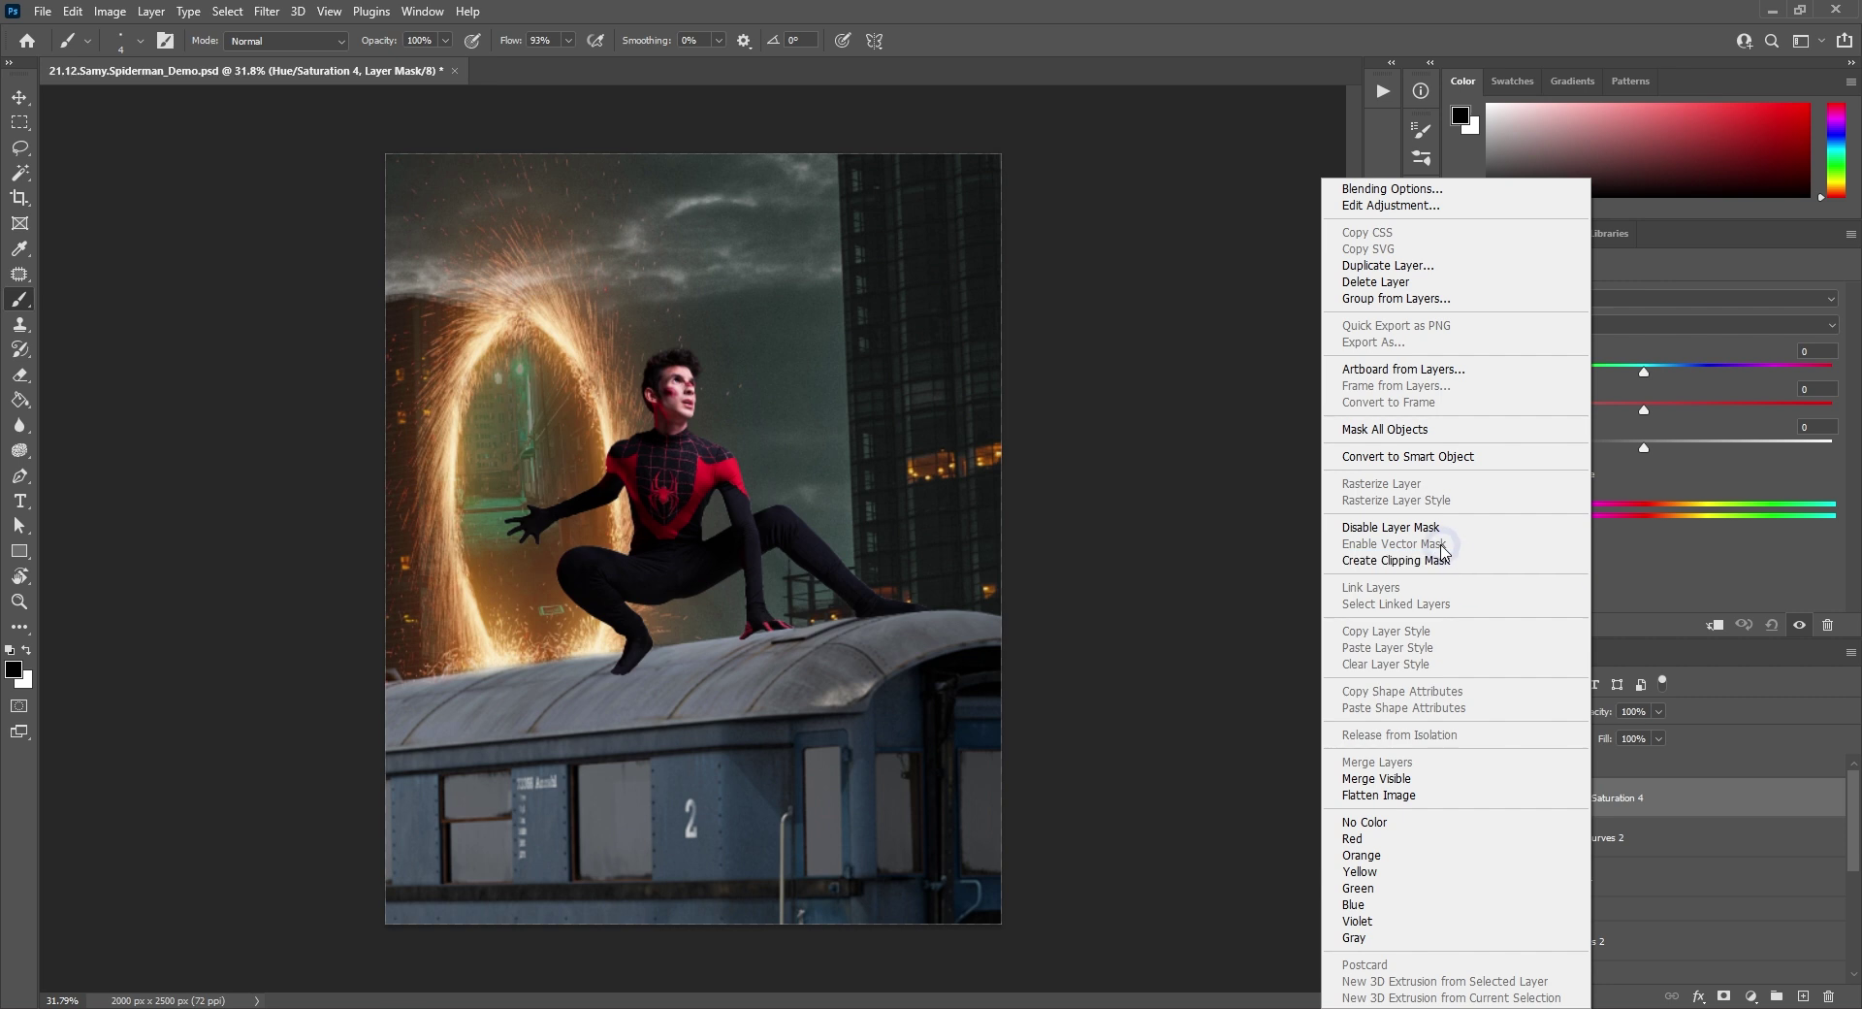
pyautogui.click(1411, 561)
pyautogui.moveTo(1644, 410); pyautogui.dragTo(1629, 414)
pyautogui.keyDown('alt'); pyautogui.scroll(4, 540, 311); pyautogui.keyUp('alt')
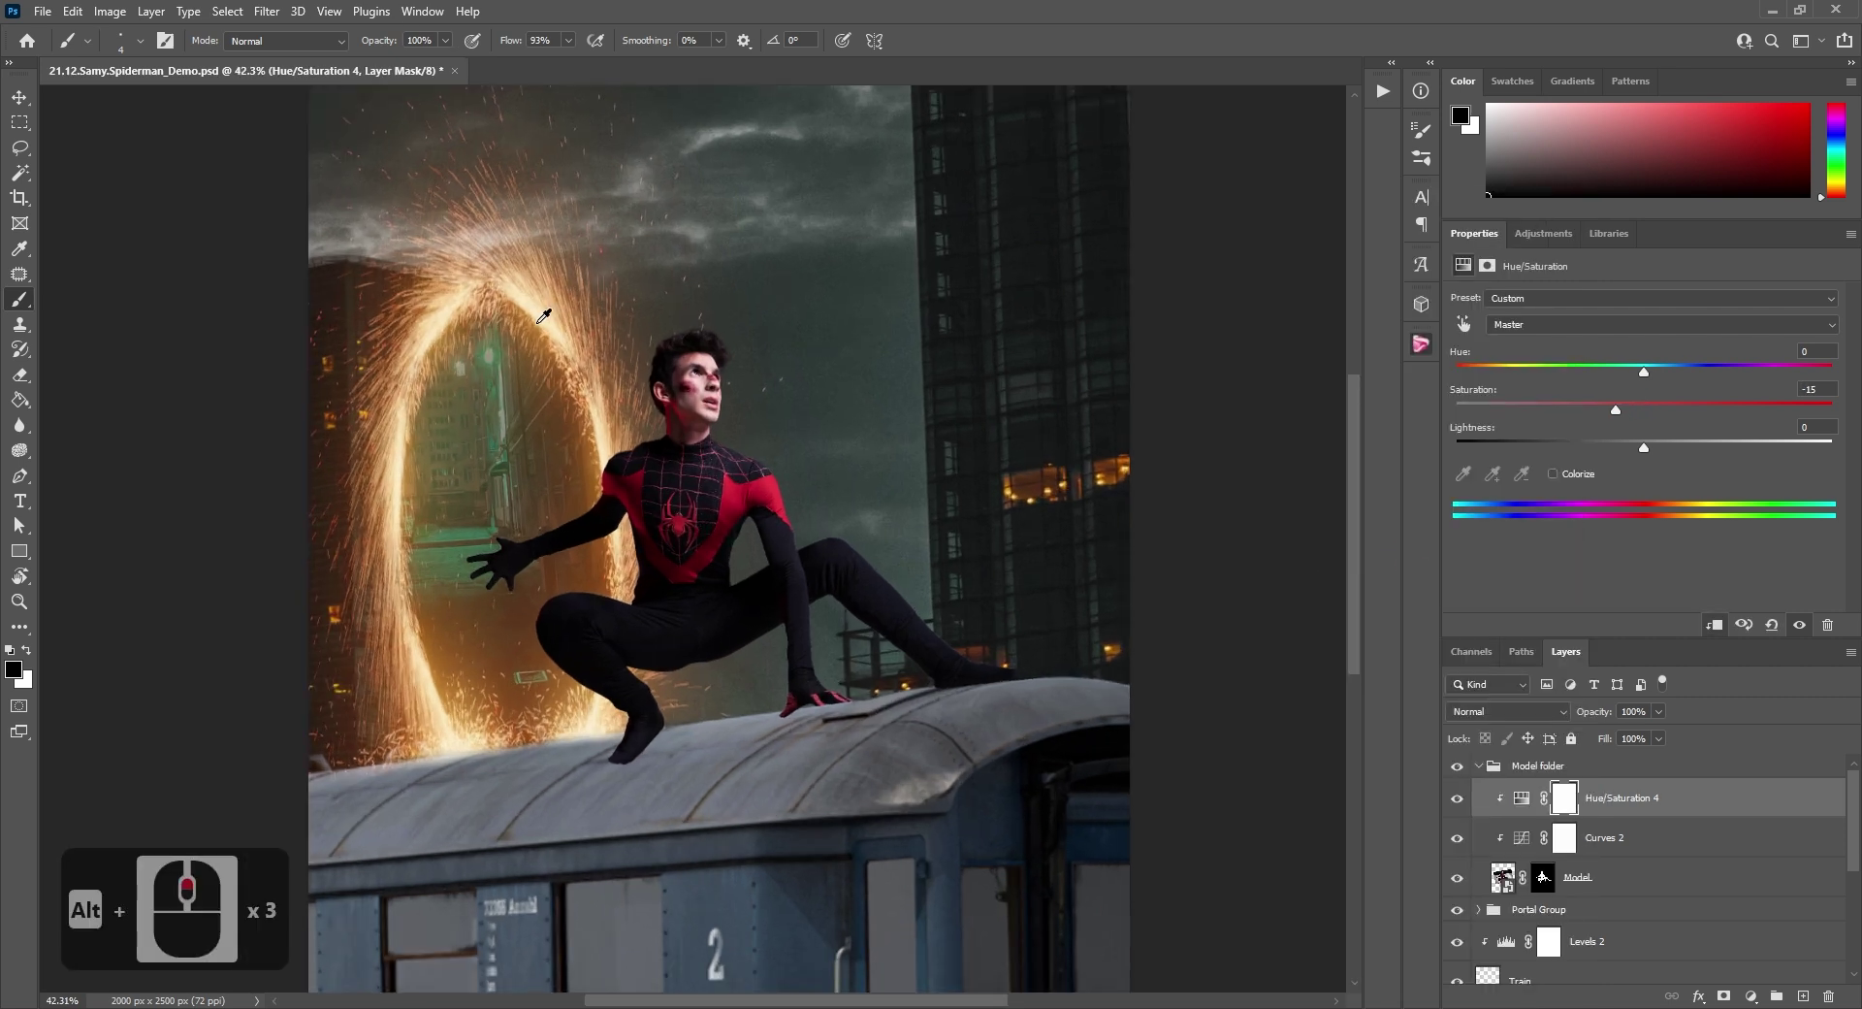
# Add a second clipped Hue/Saturation adjustment with hue +4, saturation +41 and lightness -10.
pyautogui.click(1546, 236)
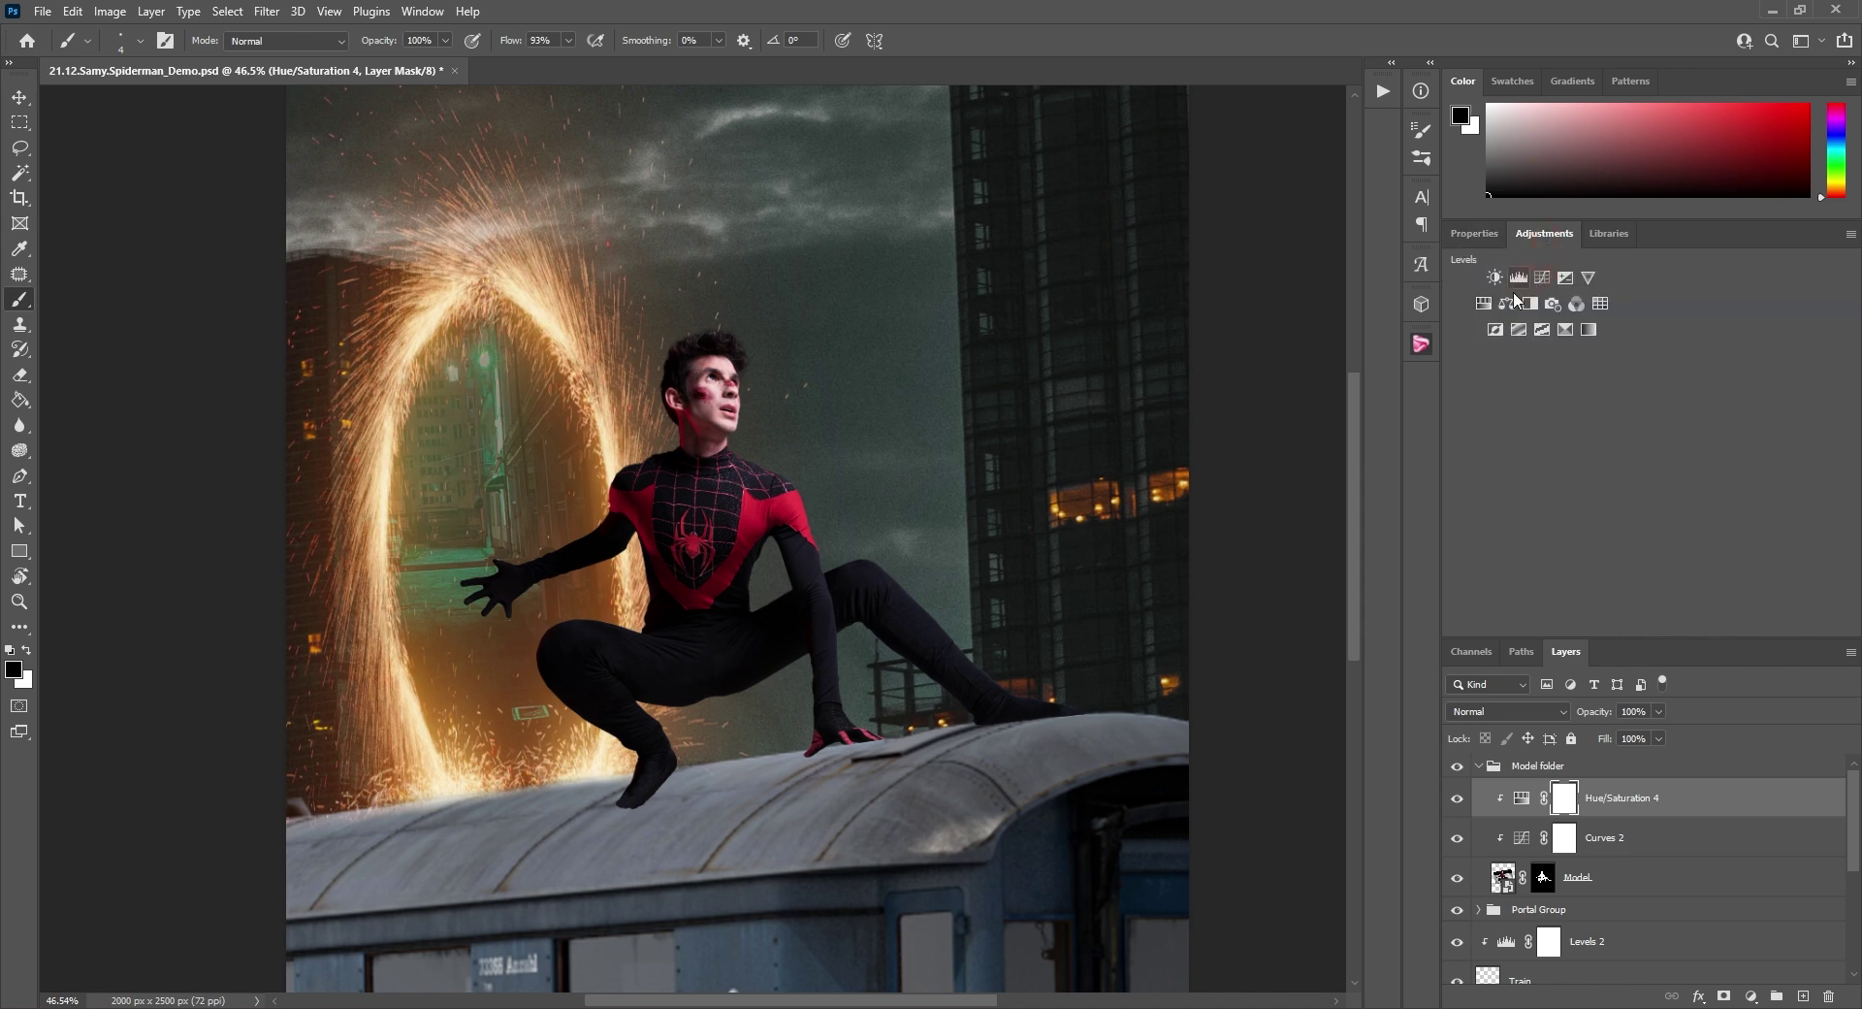
pyautogui.click(1484, 303)
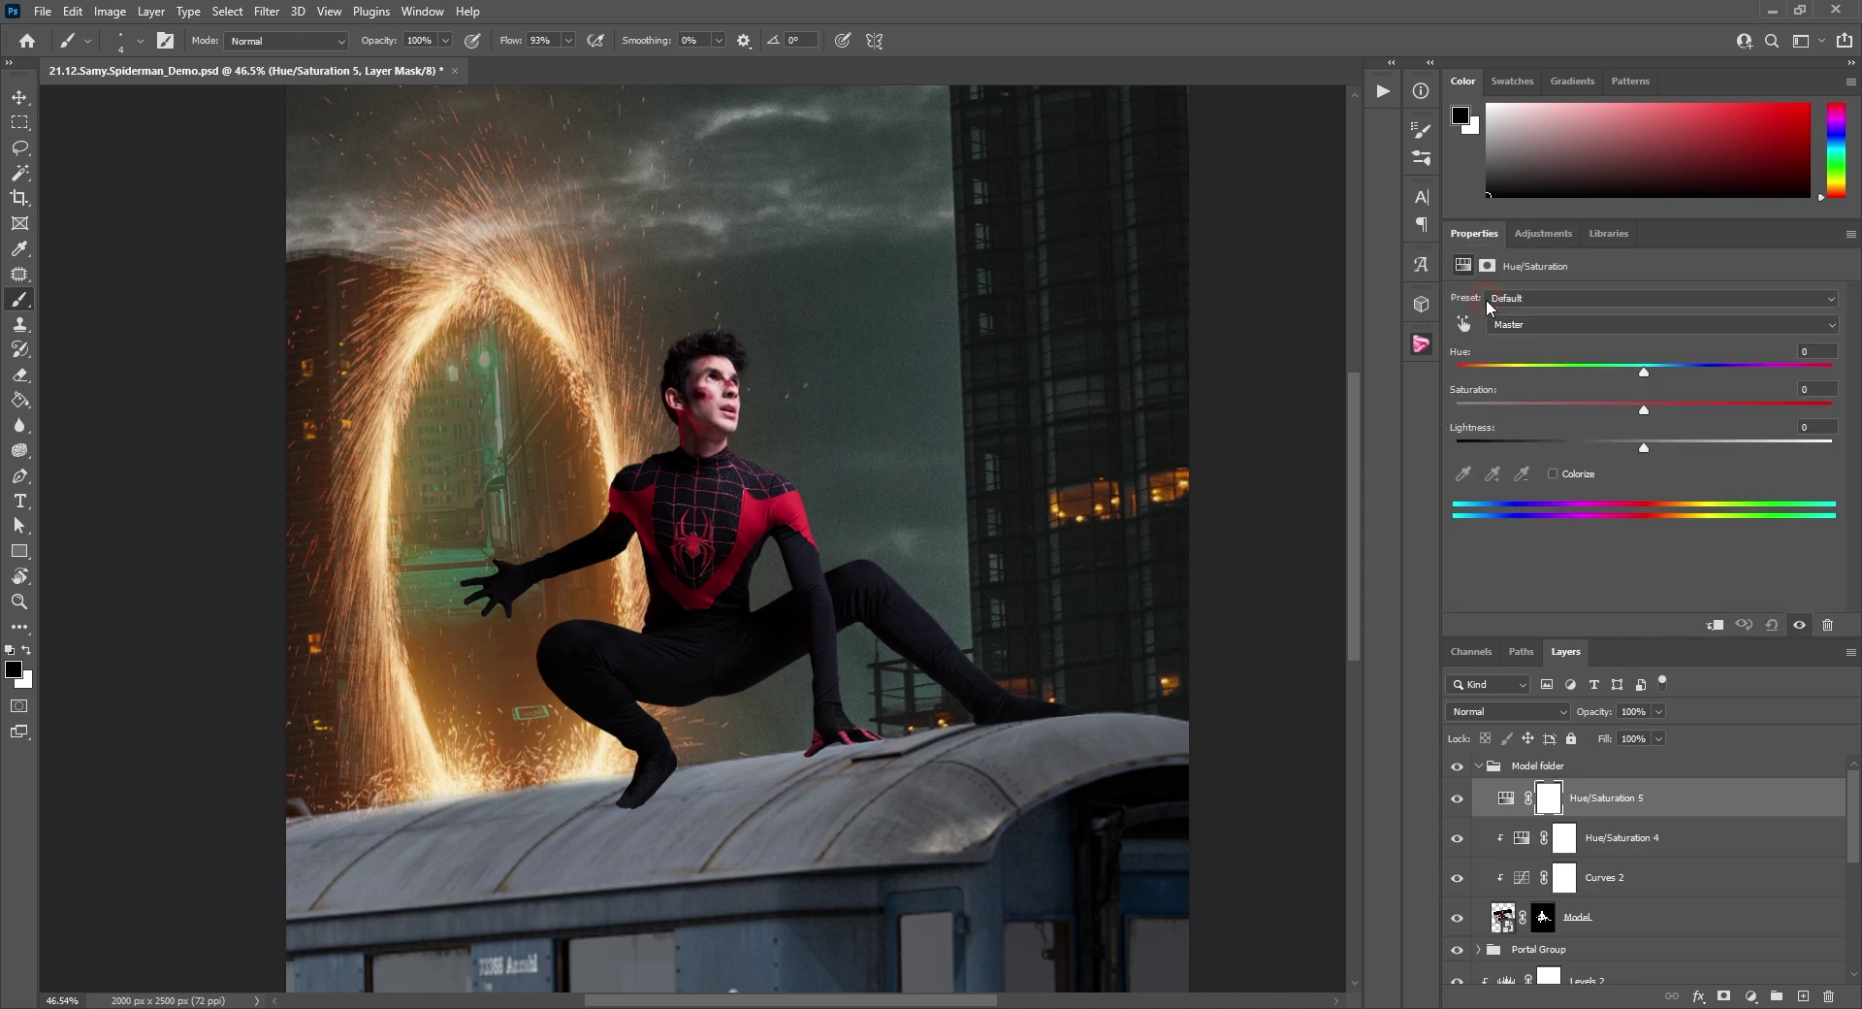
pyautogui.rightClick(1629, 799)
pyautogui.click(1458, 565)
pyautogui.moveTo(1646, 379); pyautogui.dragTo(1716, 415)
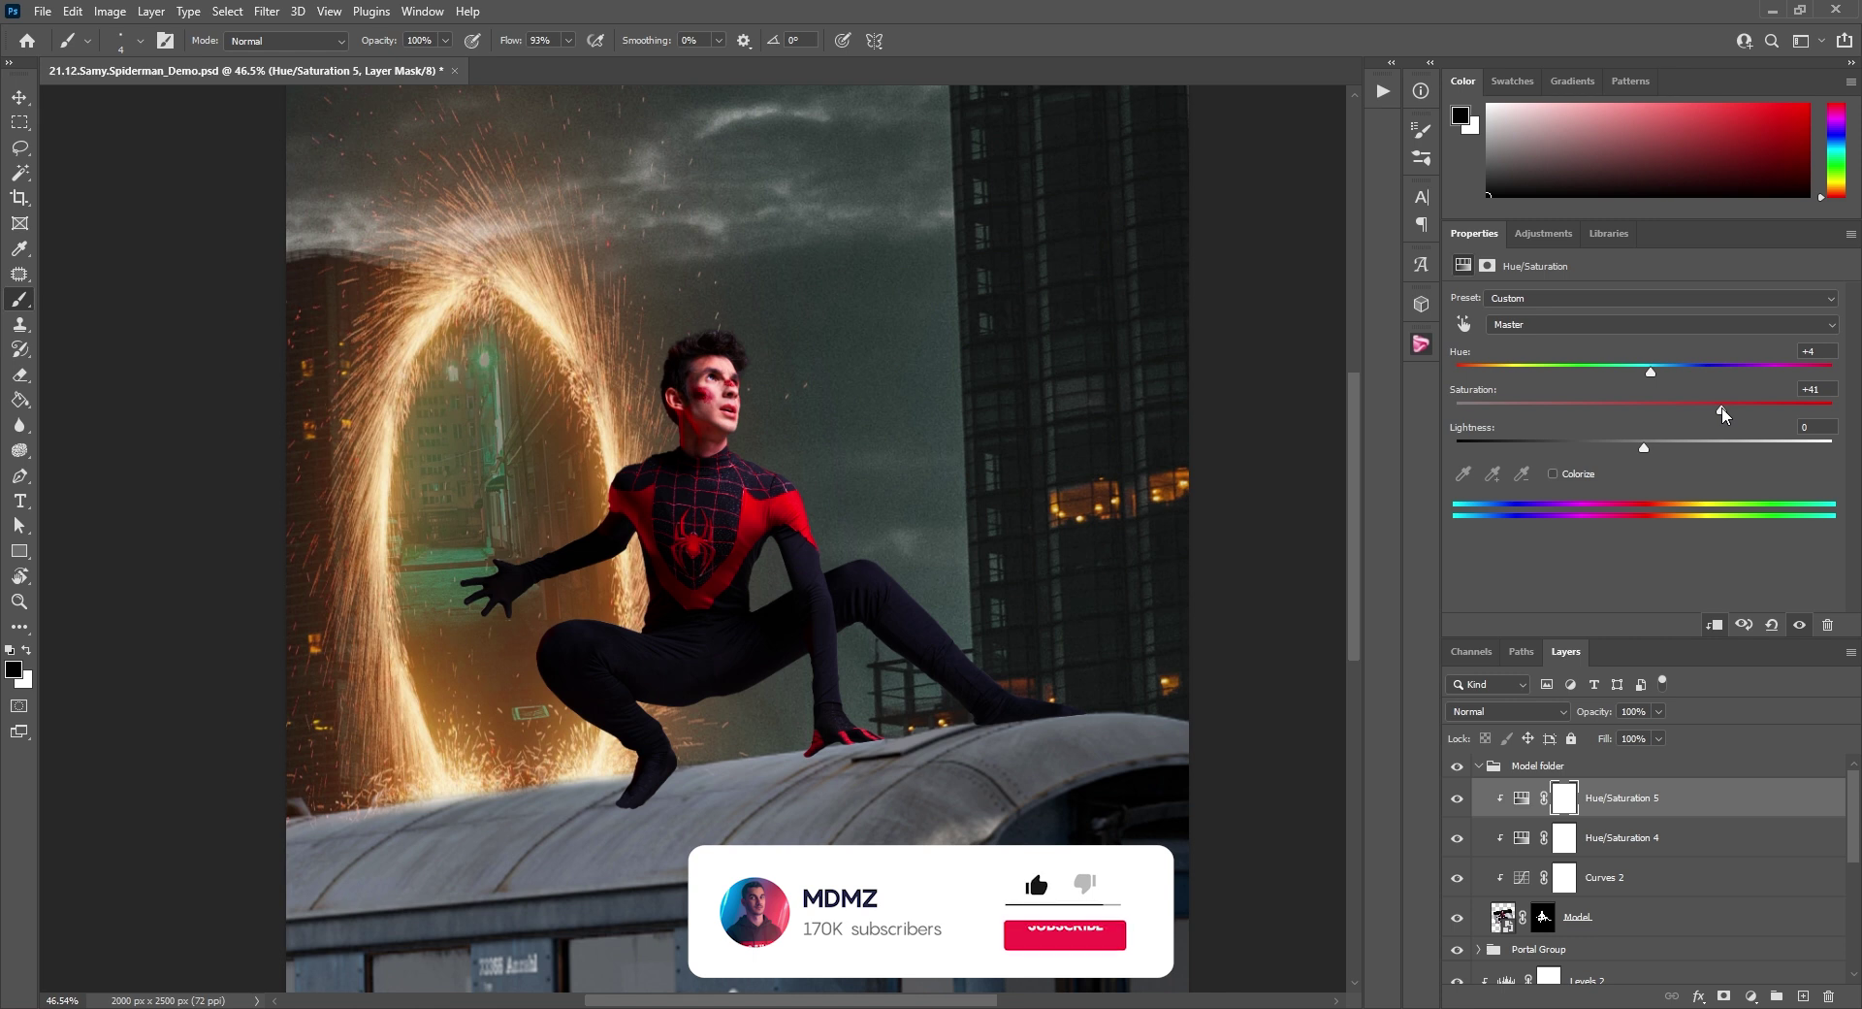
pyautogui.moveTo(1621, 449); pyautogui.dragTo(1627, 447)
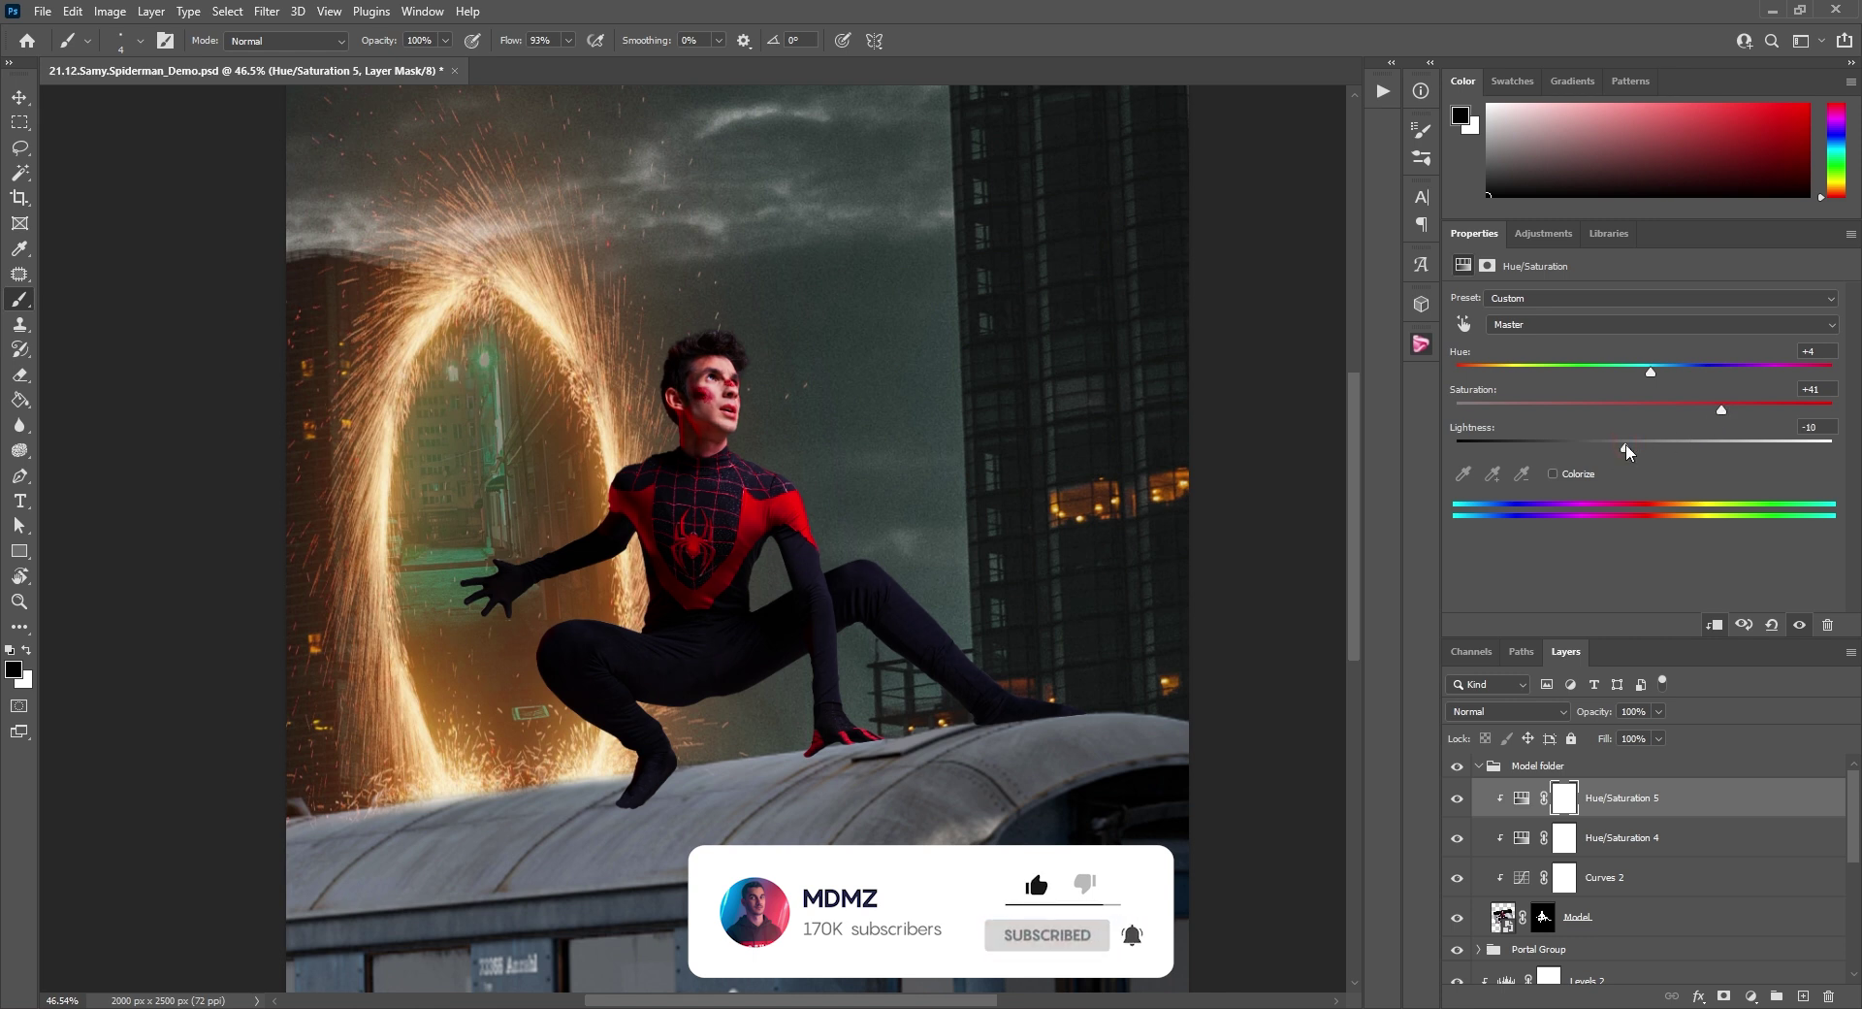
# Invert the mask of the second model Hue/Saturation adjustment and paint white to reveal its effect on the model's face.
pyautogui.click(1564, 804)
pyautogui.hotkey('ctrl', 'i')
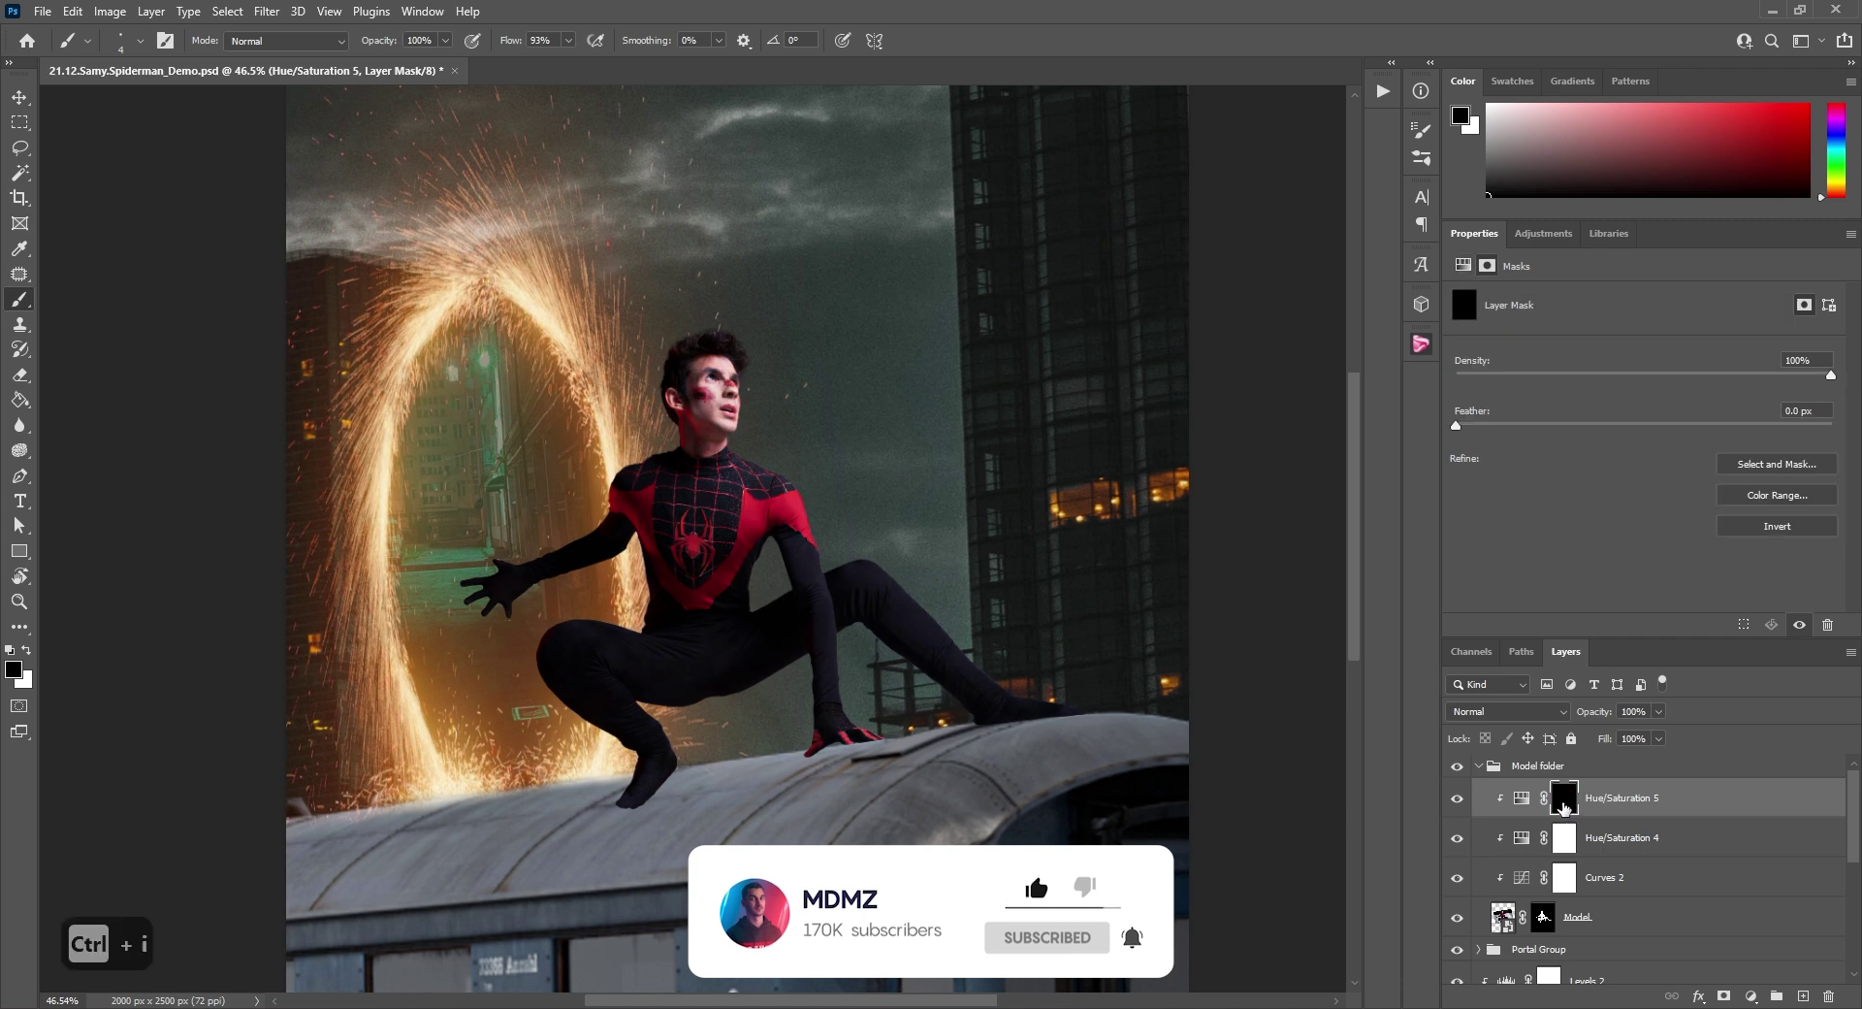
pyautogui.scroll(5, 659, 336)
pyautogui.press('x')
pyautogui.moveTo(556, 376)
pyautogui.mouseDown()
pyautogui.moveTo(593, 371)
pyautogui.moveTo(626, 275)
pyautogui.mouseUp()
pyautogui.scroll(8, 680, 384)
pyautogui.moveTo(753, 429)
pyautogui.mouseDown()
pyautogui.moveTo(697, 431)
pyautogui.moveTo(698, 406)
pyautogui.moveTo(755, 440)
pyautogui.moveTo(679, 528)
pyautogui.mouseUp()
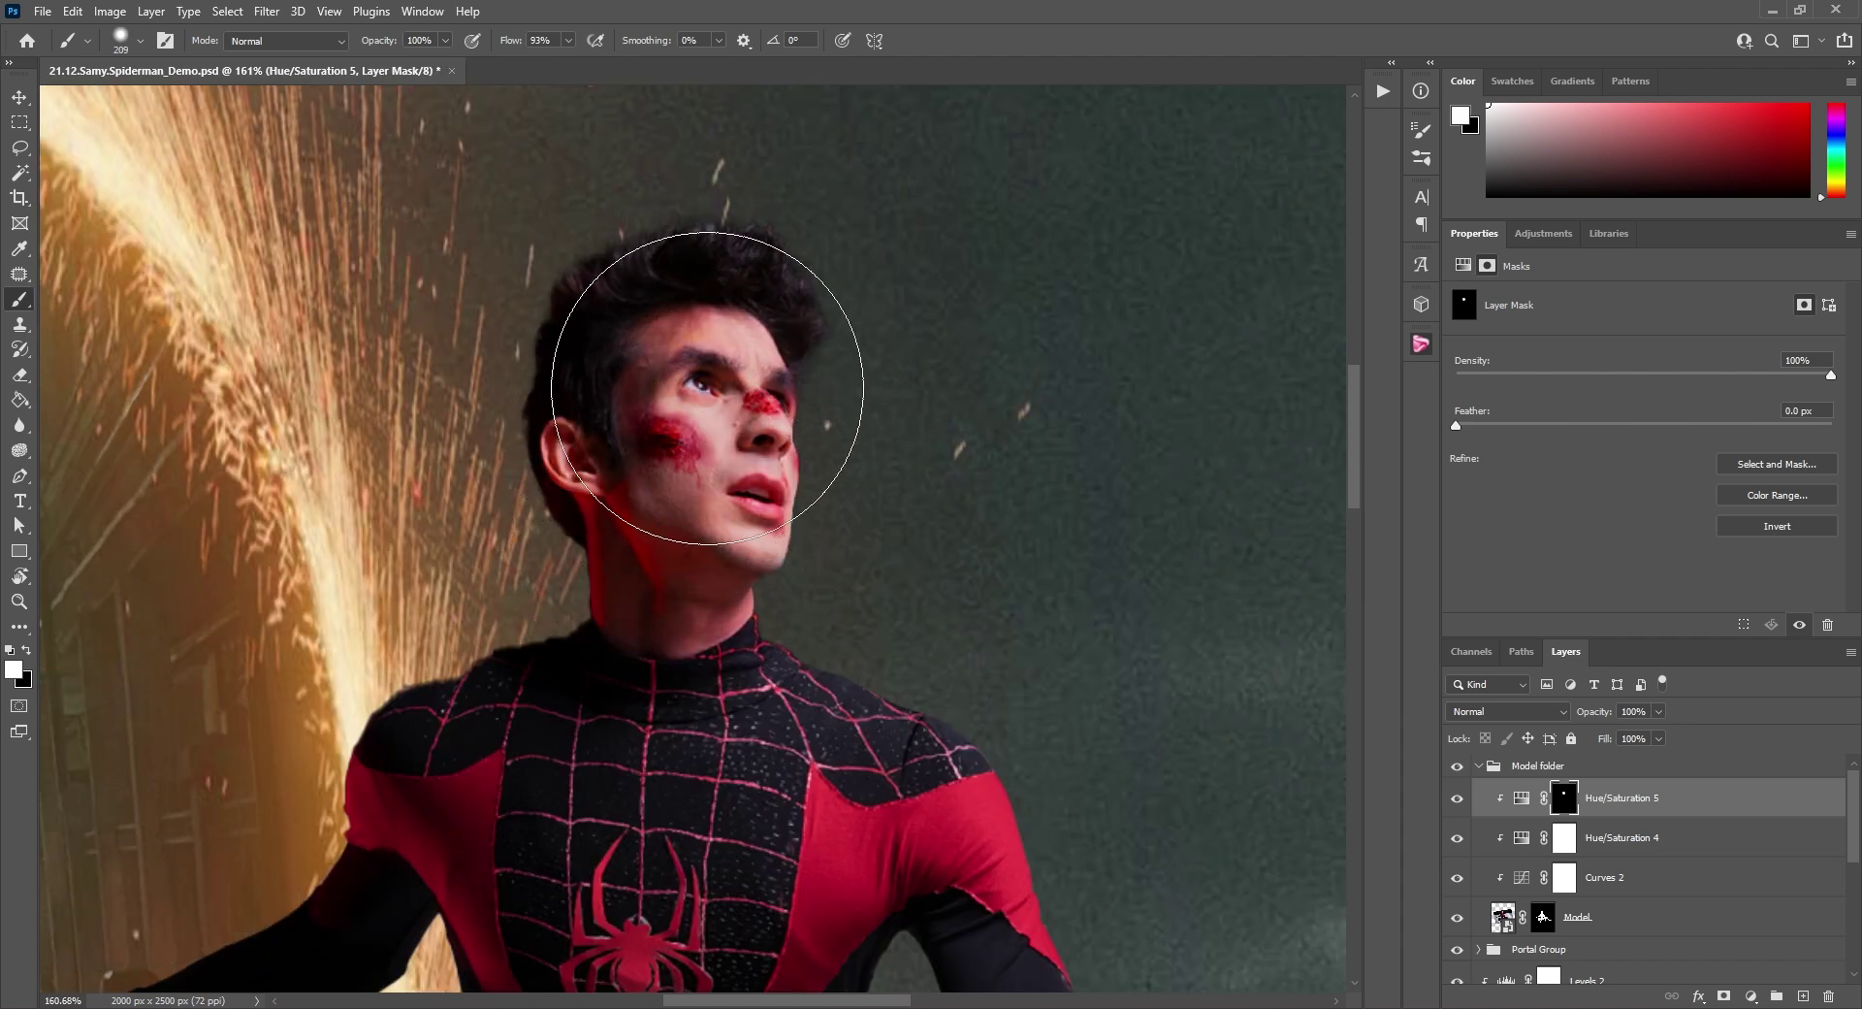
pyautogui.scroll(-5, 765, 464)
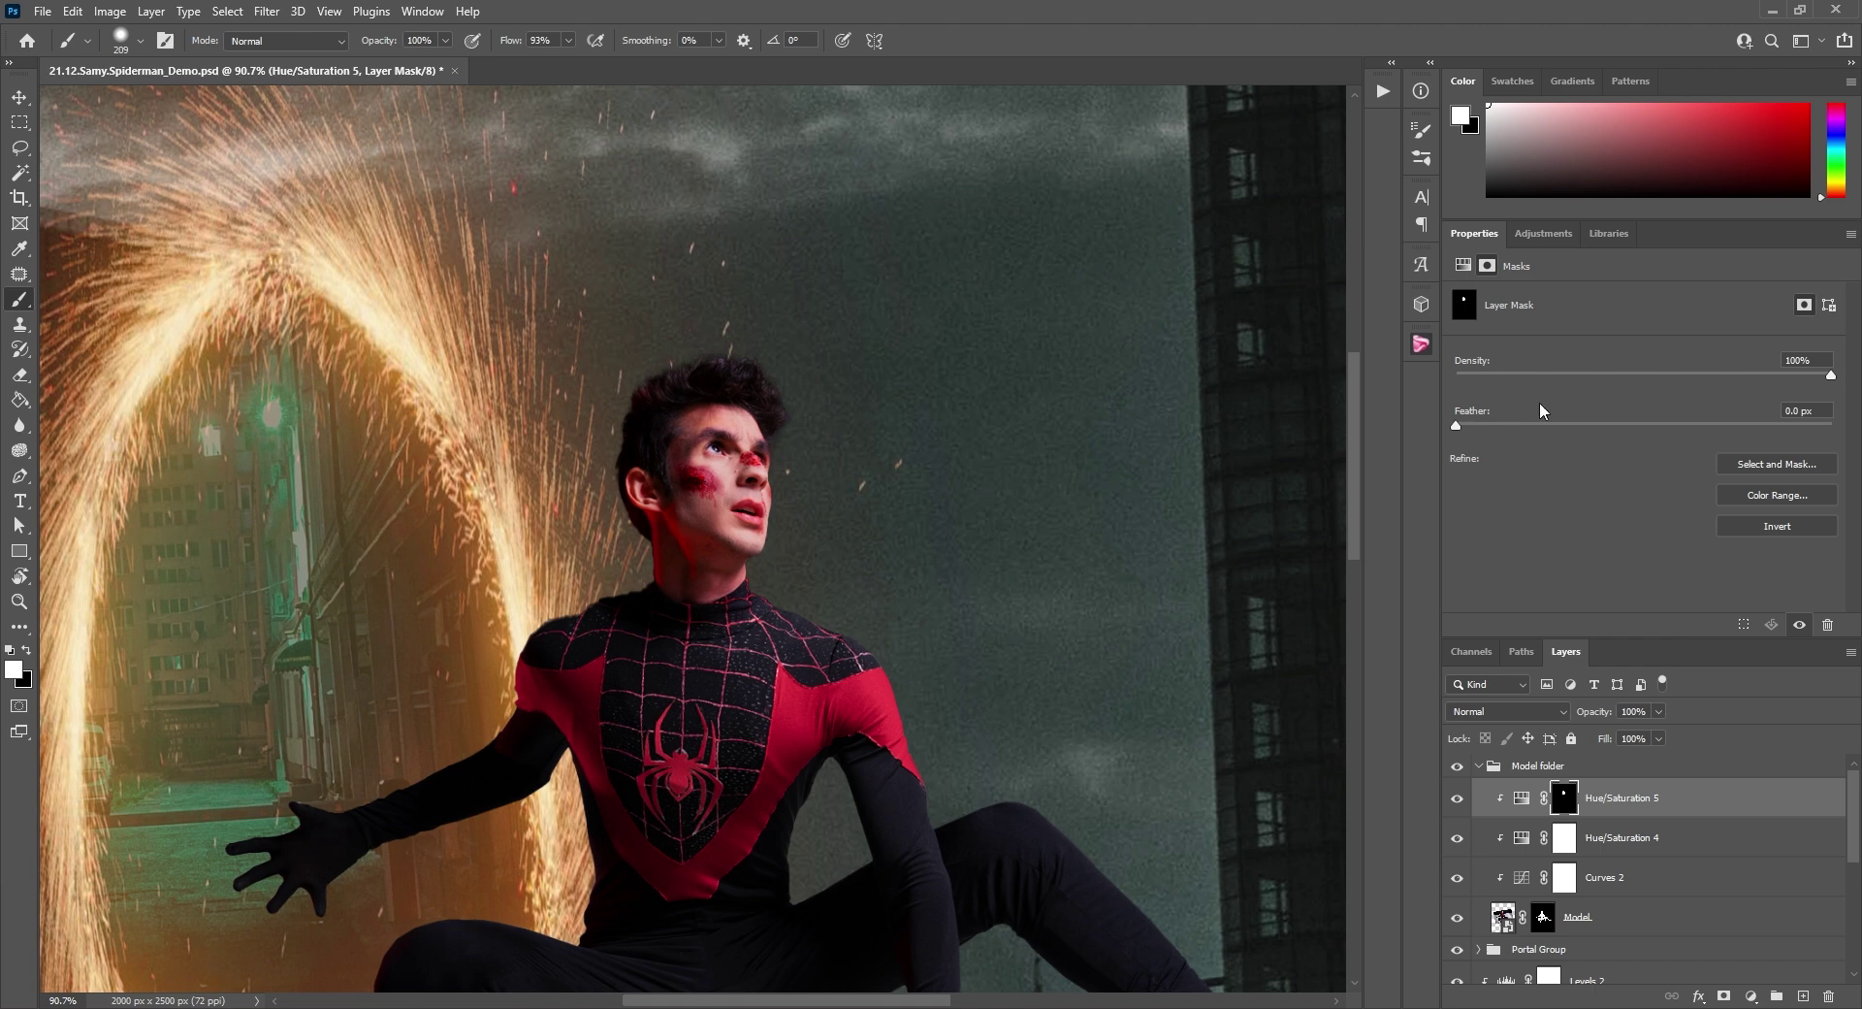
# Add a clipped Brightness/Contrast adjustment to the model with brightness -60 and contrast -20.
pyautogui.click(1548, 245)
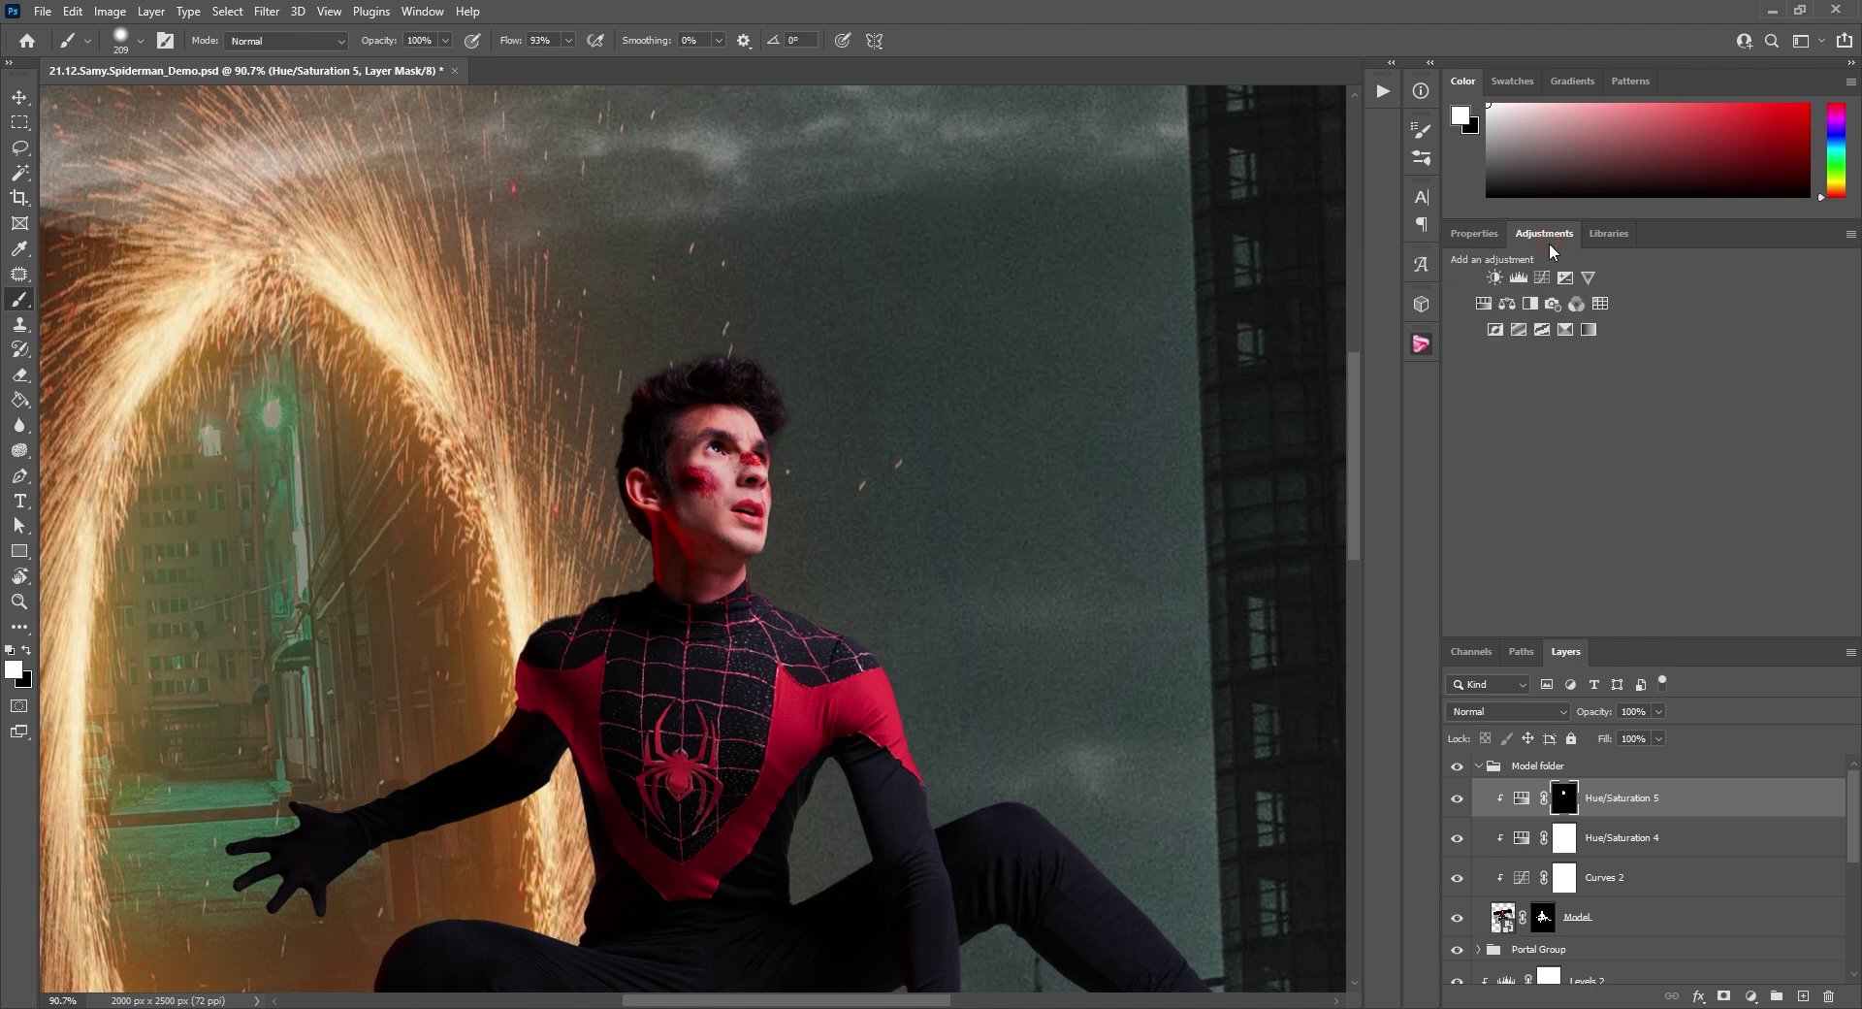
pyautogui.click(1498, 275)
pyautogui.rightClick(1644, 798)
pyautogui.click(1501, 574)
pyautogui.moveTo(1632, 361); pyautogui.dragTo(1568, 354)
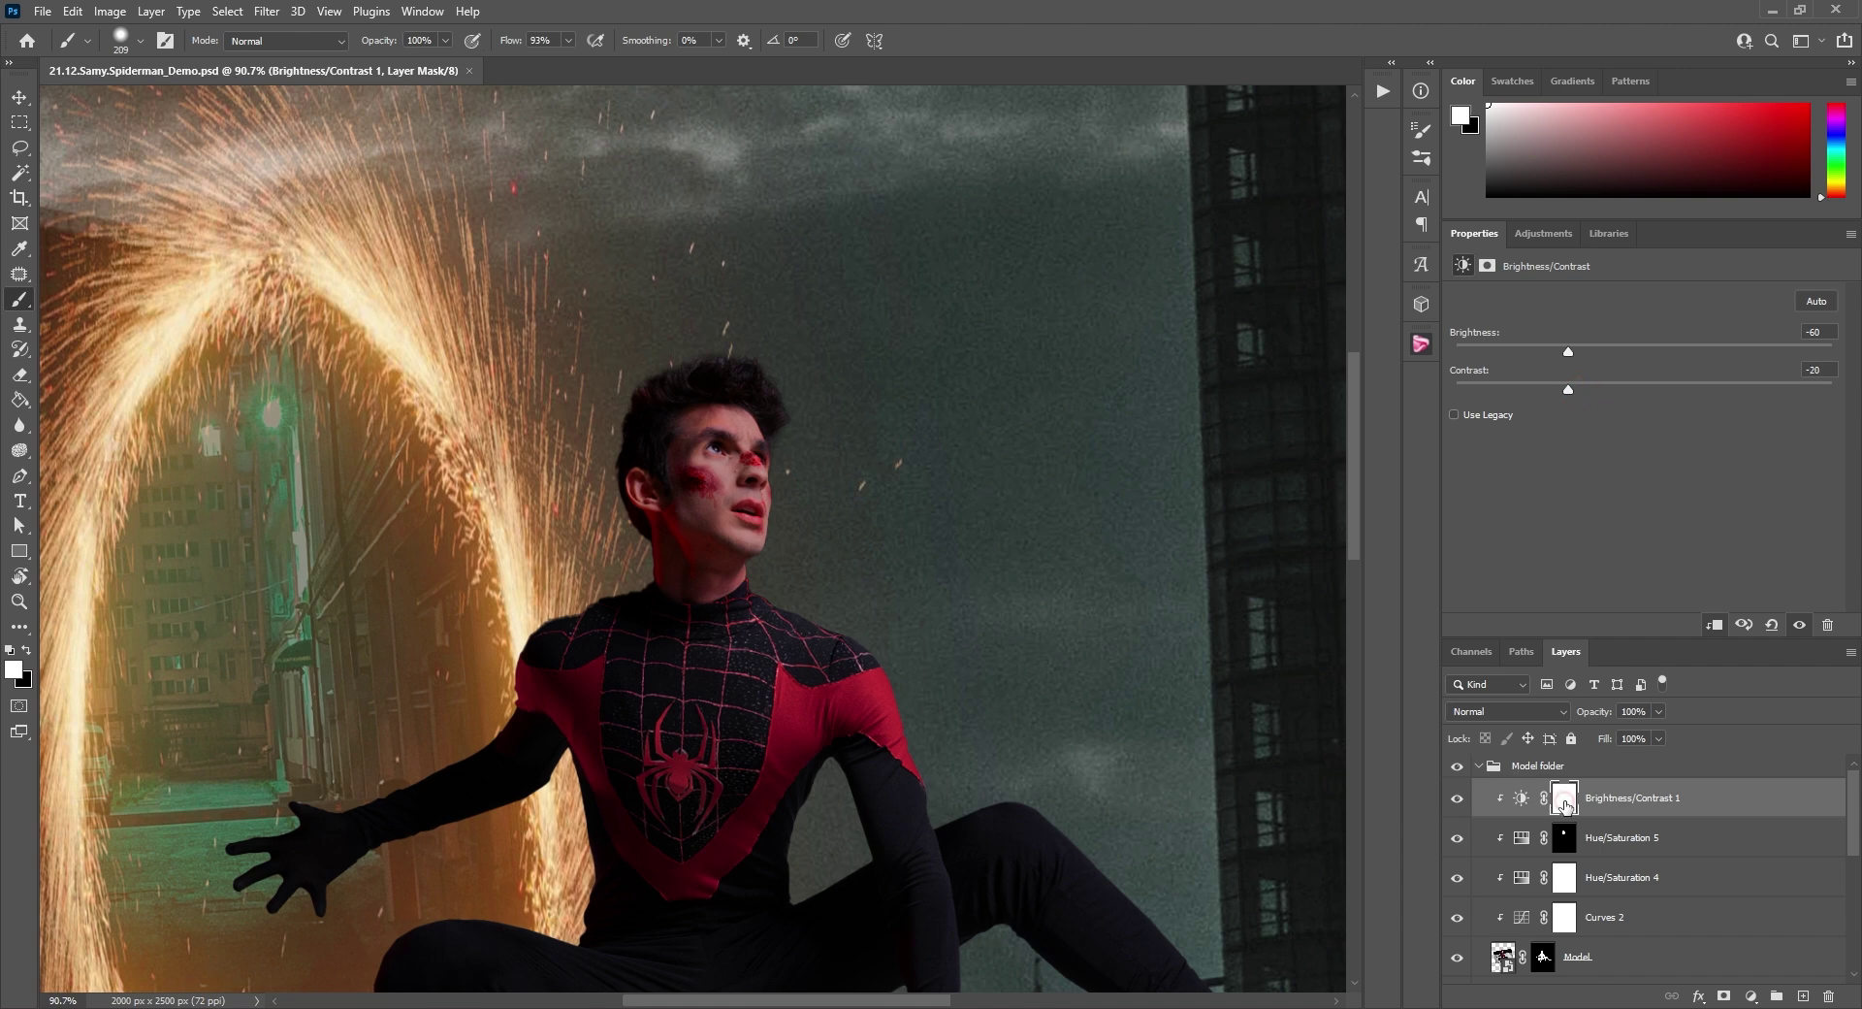
# Invert the Brightness/Contrast mask and paint white over the model's face, neck and upper chest to darken only those areas.
pyautogui.click(1565, 803)
pyautogui.hotkey('ctrl', 'i')
pyautogui.moveTo(710, 475)
pyautogui.mouseDown()
pyautogui.moveTo(743, 451)
pyautogui.moveTo(756, 529)
pyautogui.mouseUp()
pyautogui.moveTo(819, 556); pyautogui.dragTo(856, 565)
pyautogui.moveTo(612, 603)
pyautogui.mouseDown()
pyautogui.moveTo(636, 527)
pyautogui.moveTo(868, 588)
pyautogui.mouseUp()
pyautogui.moveTo(742, 609); pyautogui.dragTo(811, 535)
# Compare the model with the Brightness/Contrast layer on and off, and save the document.
pyautogui.click(1457, 799)
pyautogui.click(1457, 798)
pyautogui.click(1457, 799)
pyautogui.click(1457, 798)
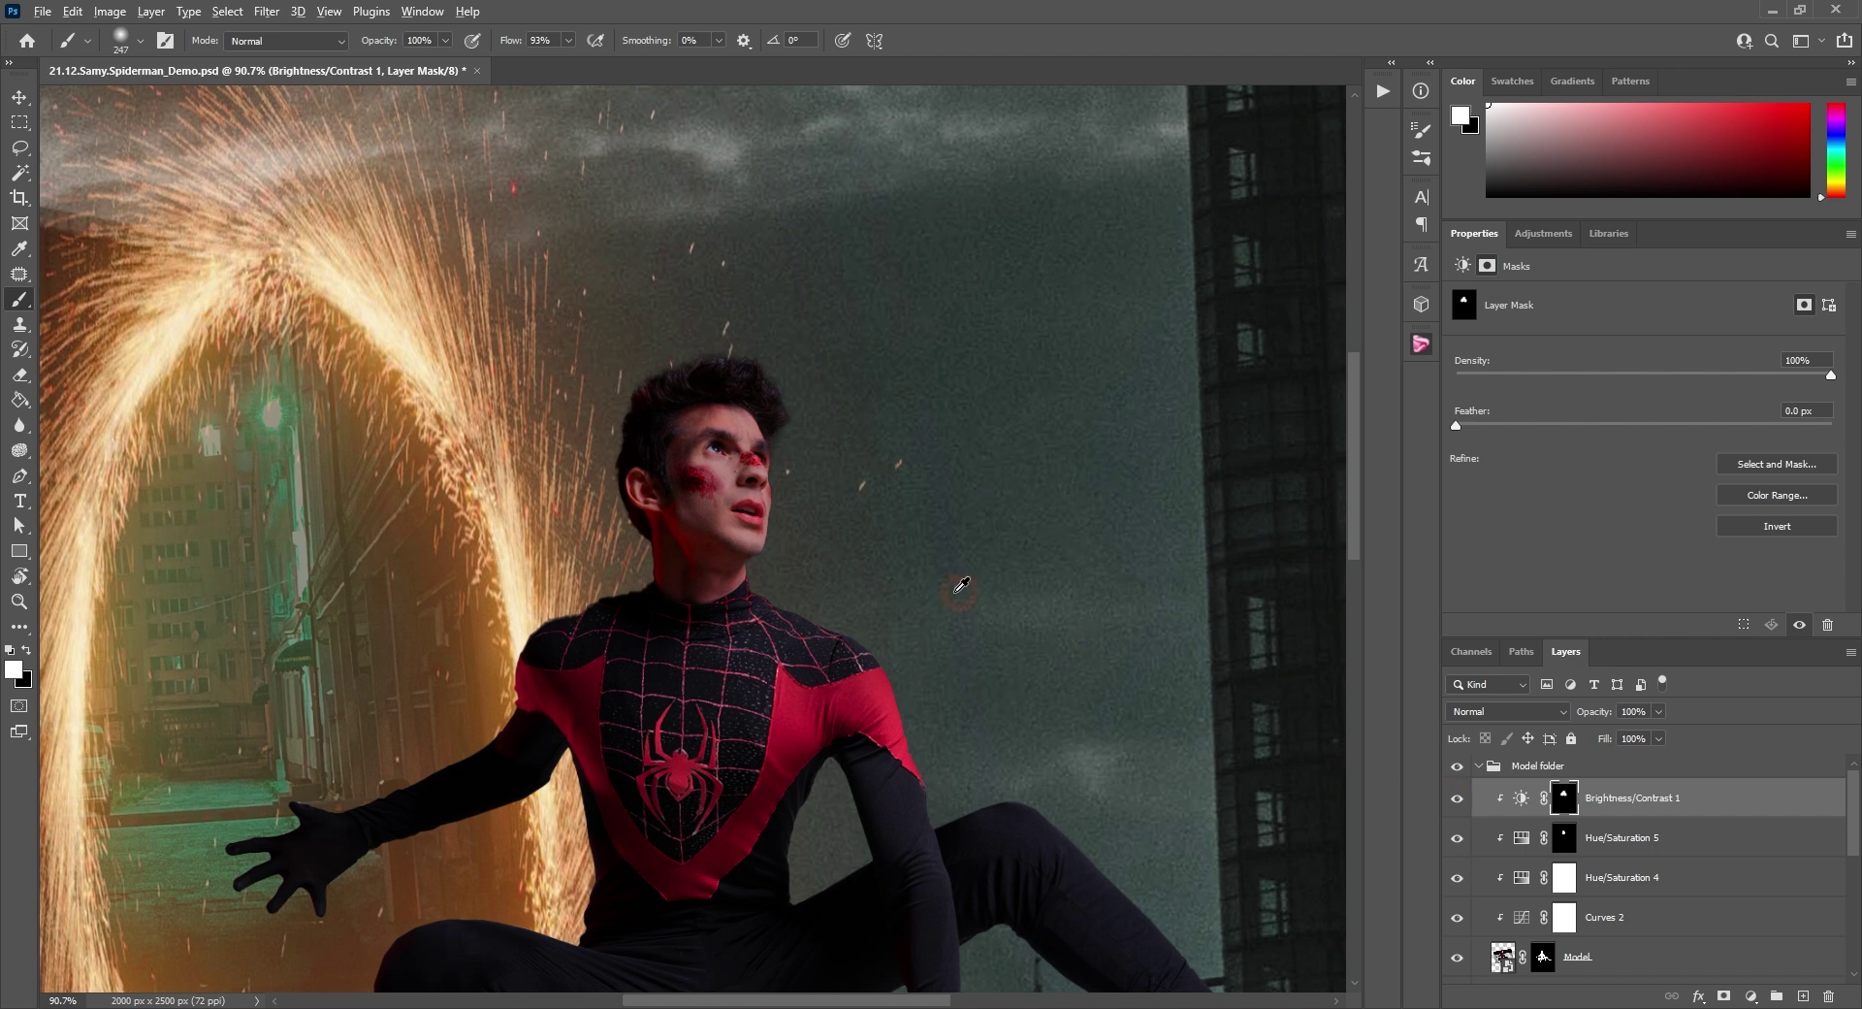
pyautogui.keyDown('alt'); pyautogui.scroll(-11, 967, 586); pyautogui.keyUp('alt')
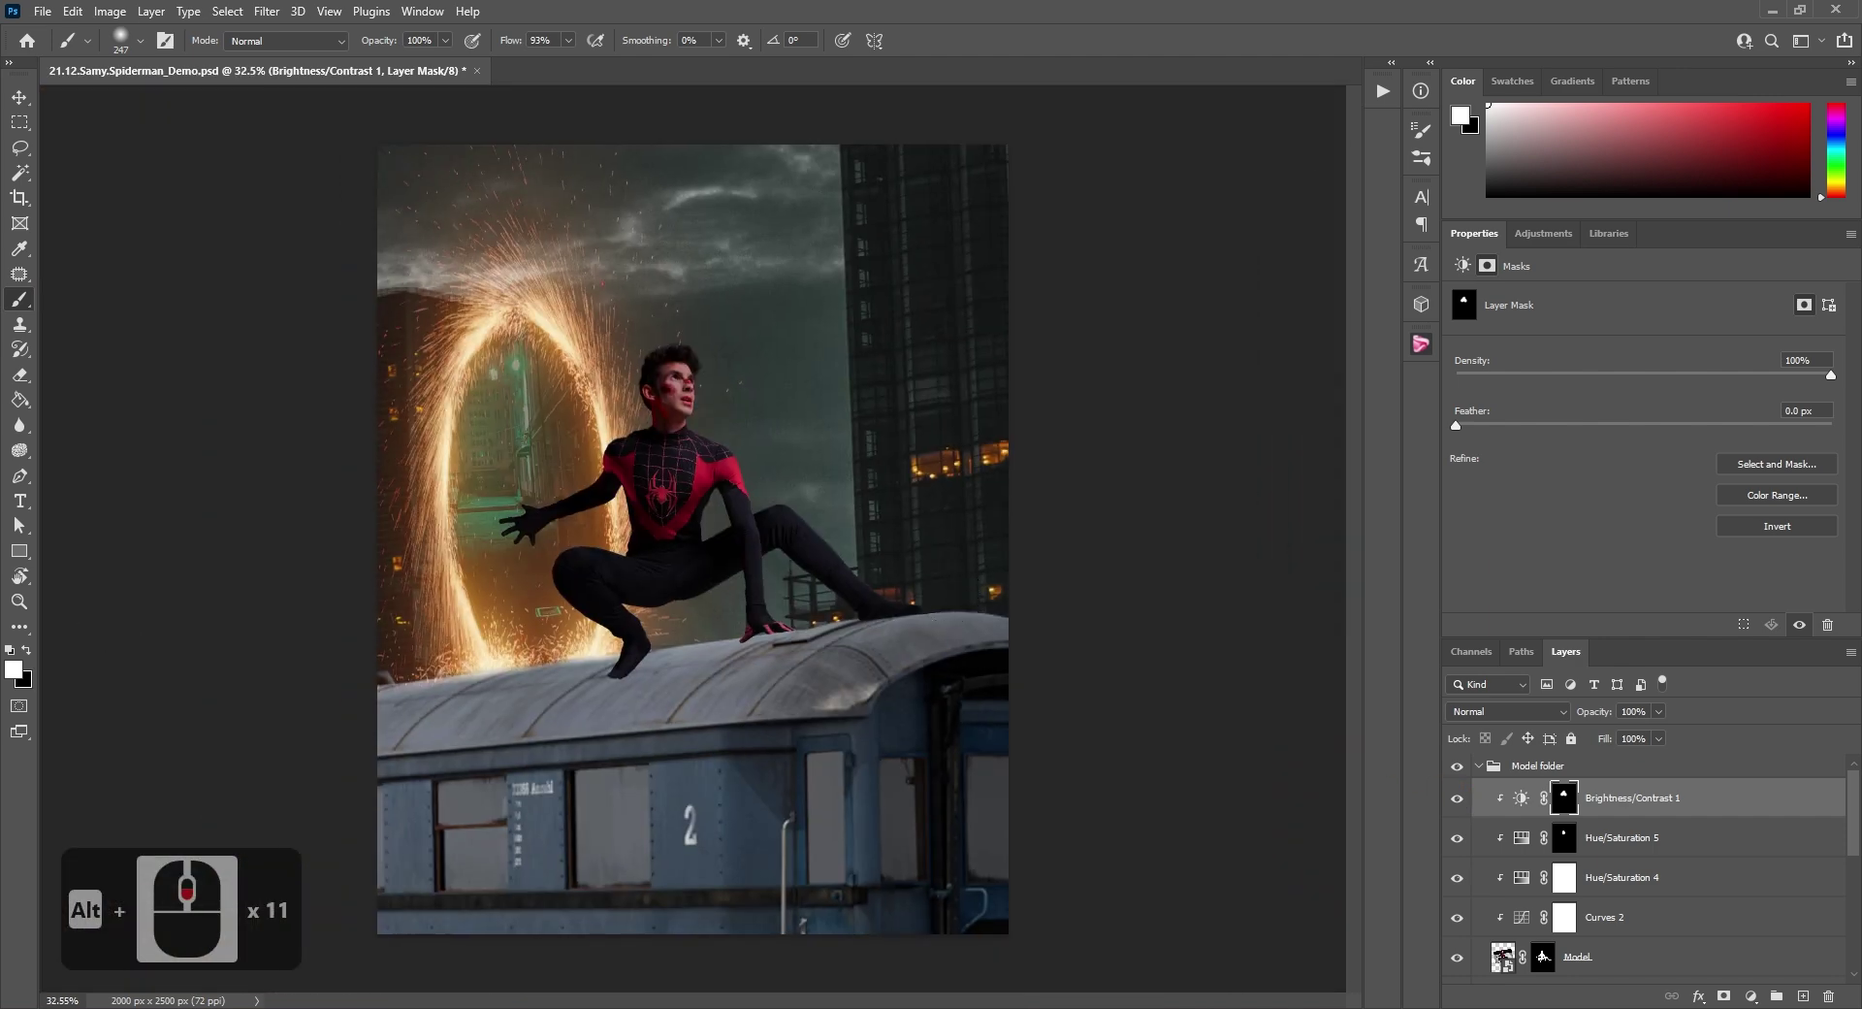
pyautogui.click(19, 97)
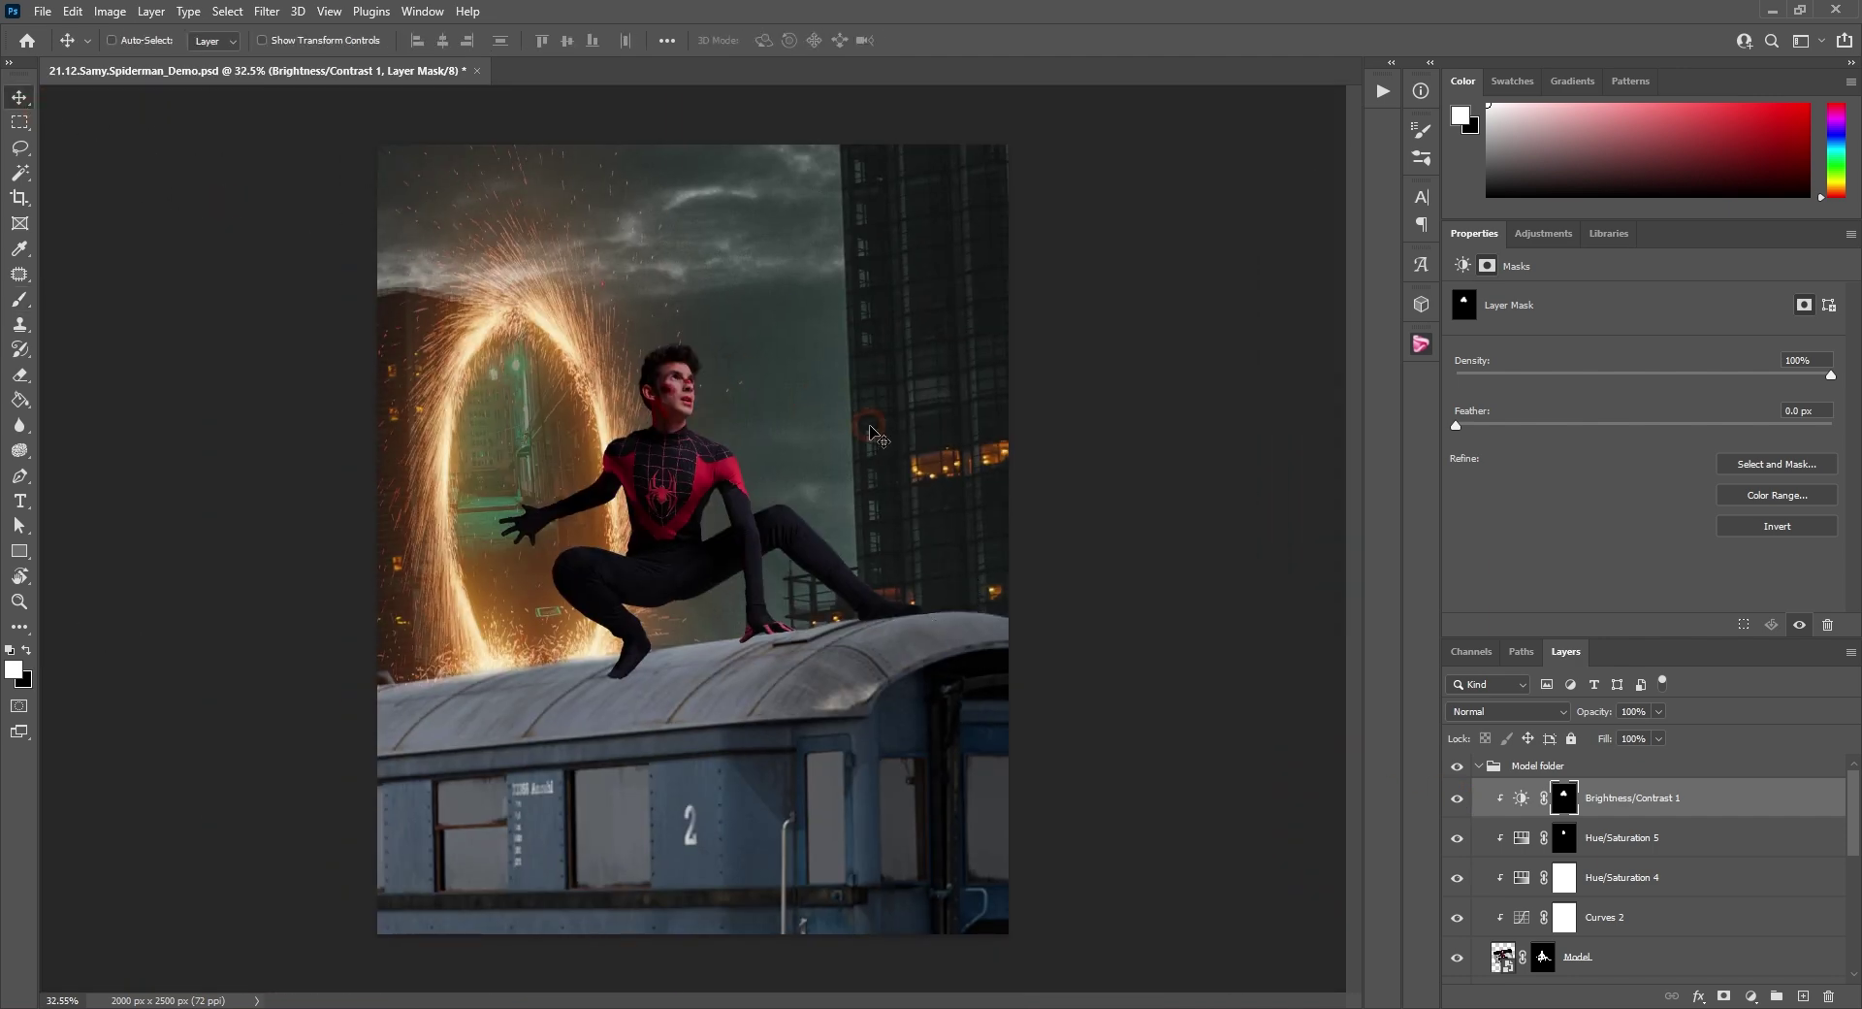
pyautogui.hotkey('ctrl', 's')
# Add a clipped Hue/Saturation adjustment with Colorize on, tinting the model orange at saturation 63 and lightness +3.
pyautogui.click(1543, 233)
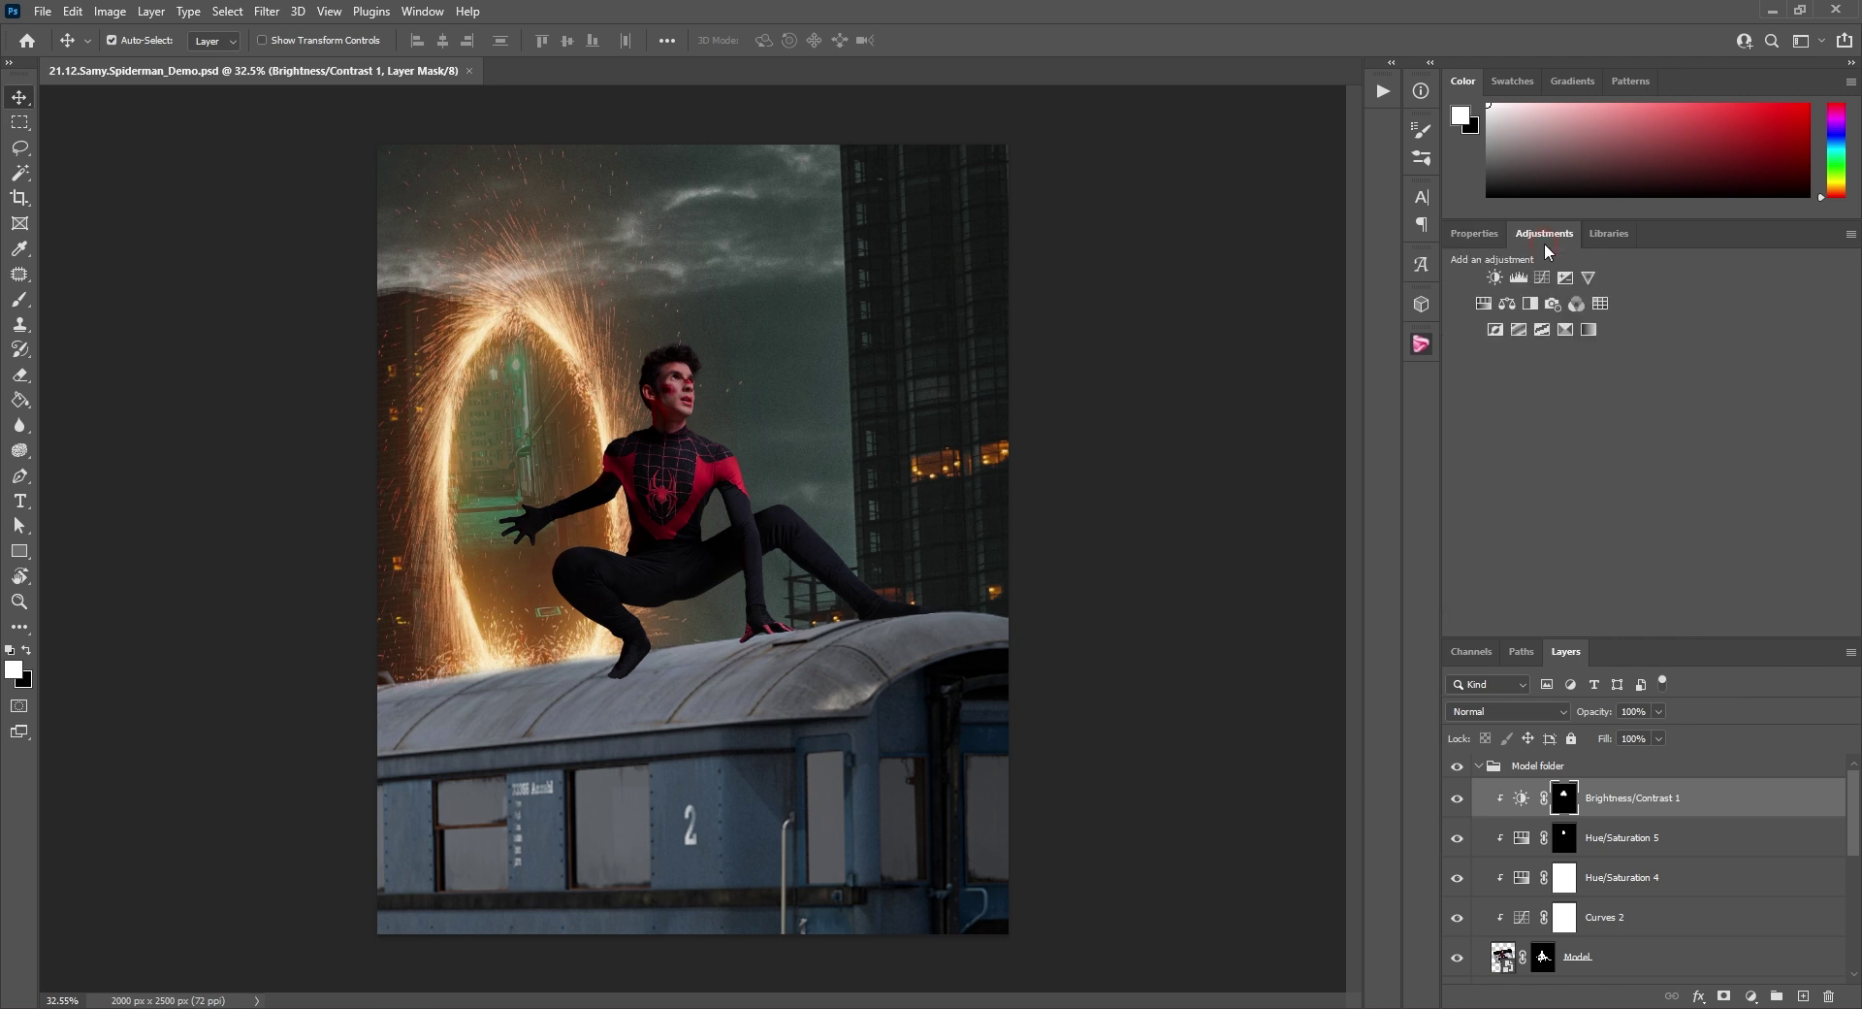
pyautogui.click(1484, 304)
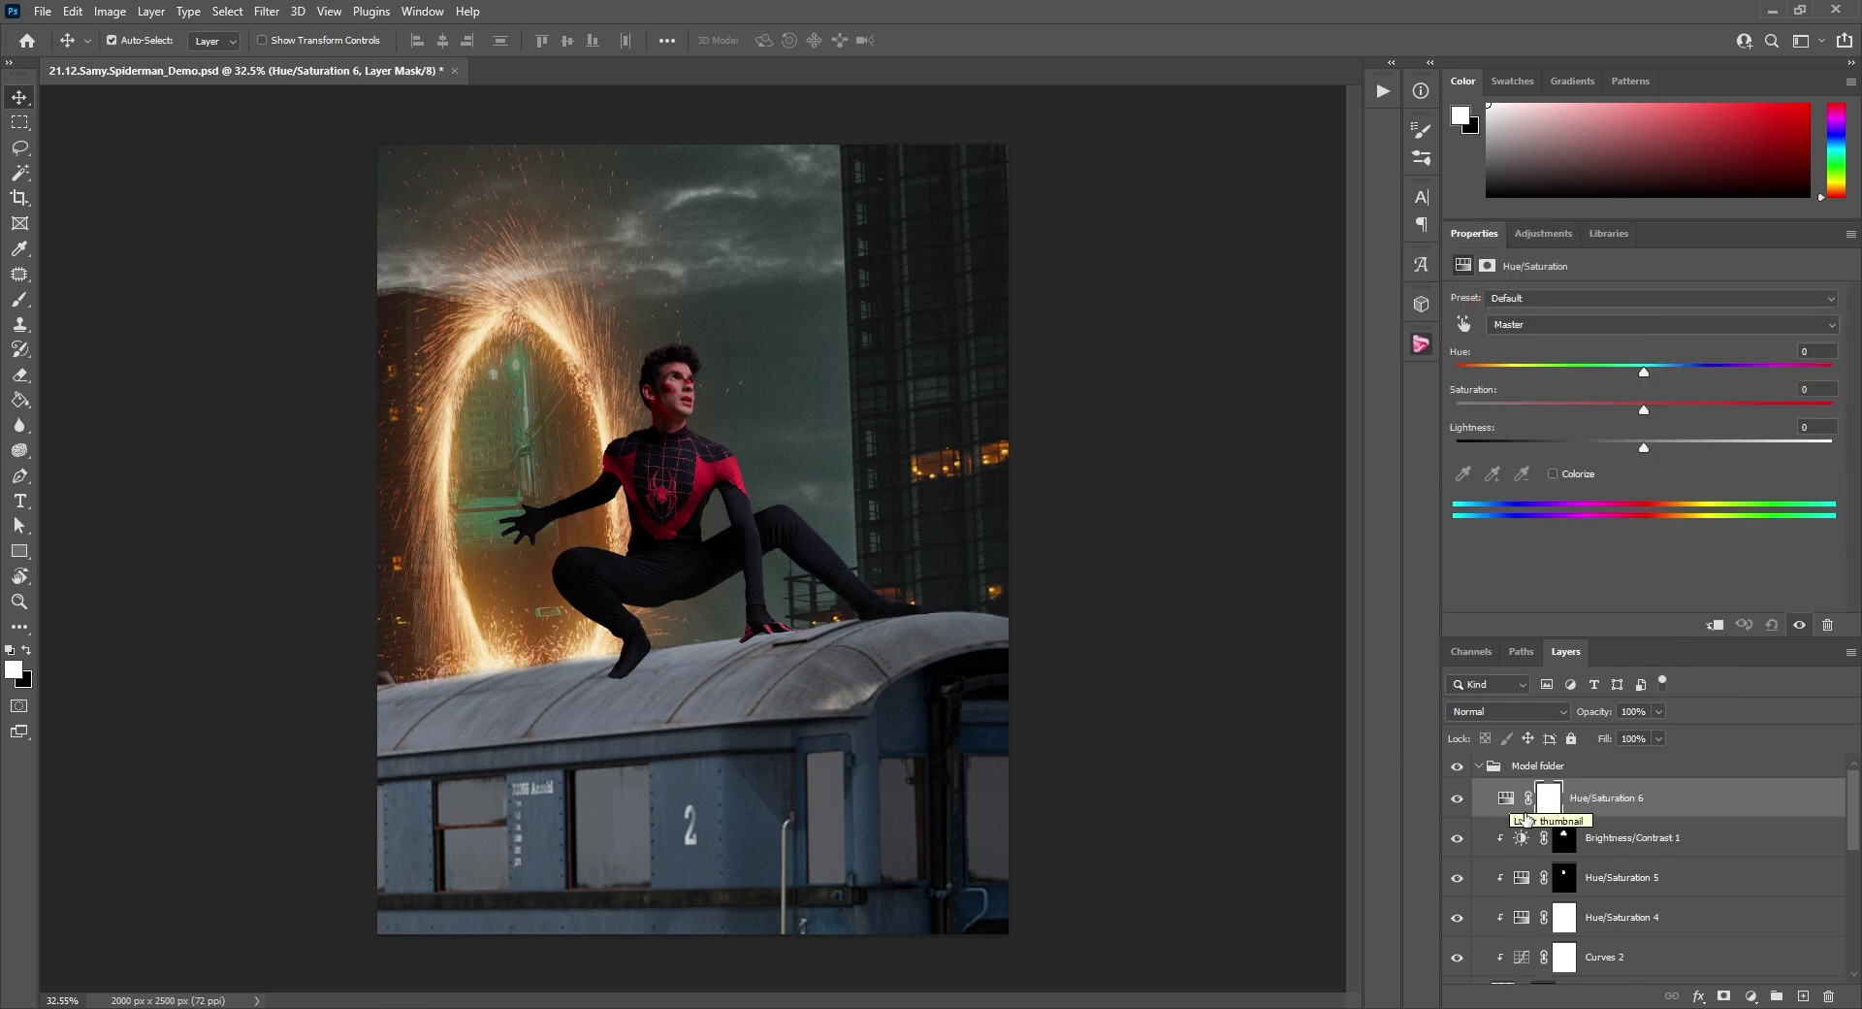
pyautogui.rightClick(1612, 805)
pyautogui.click(1460, 561)
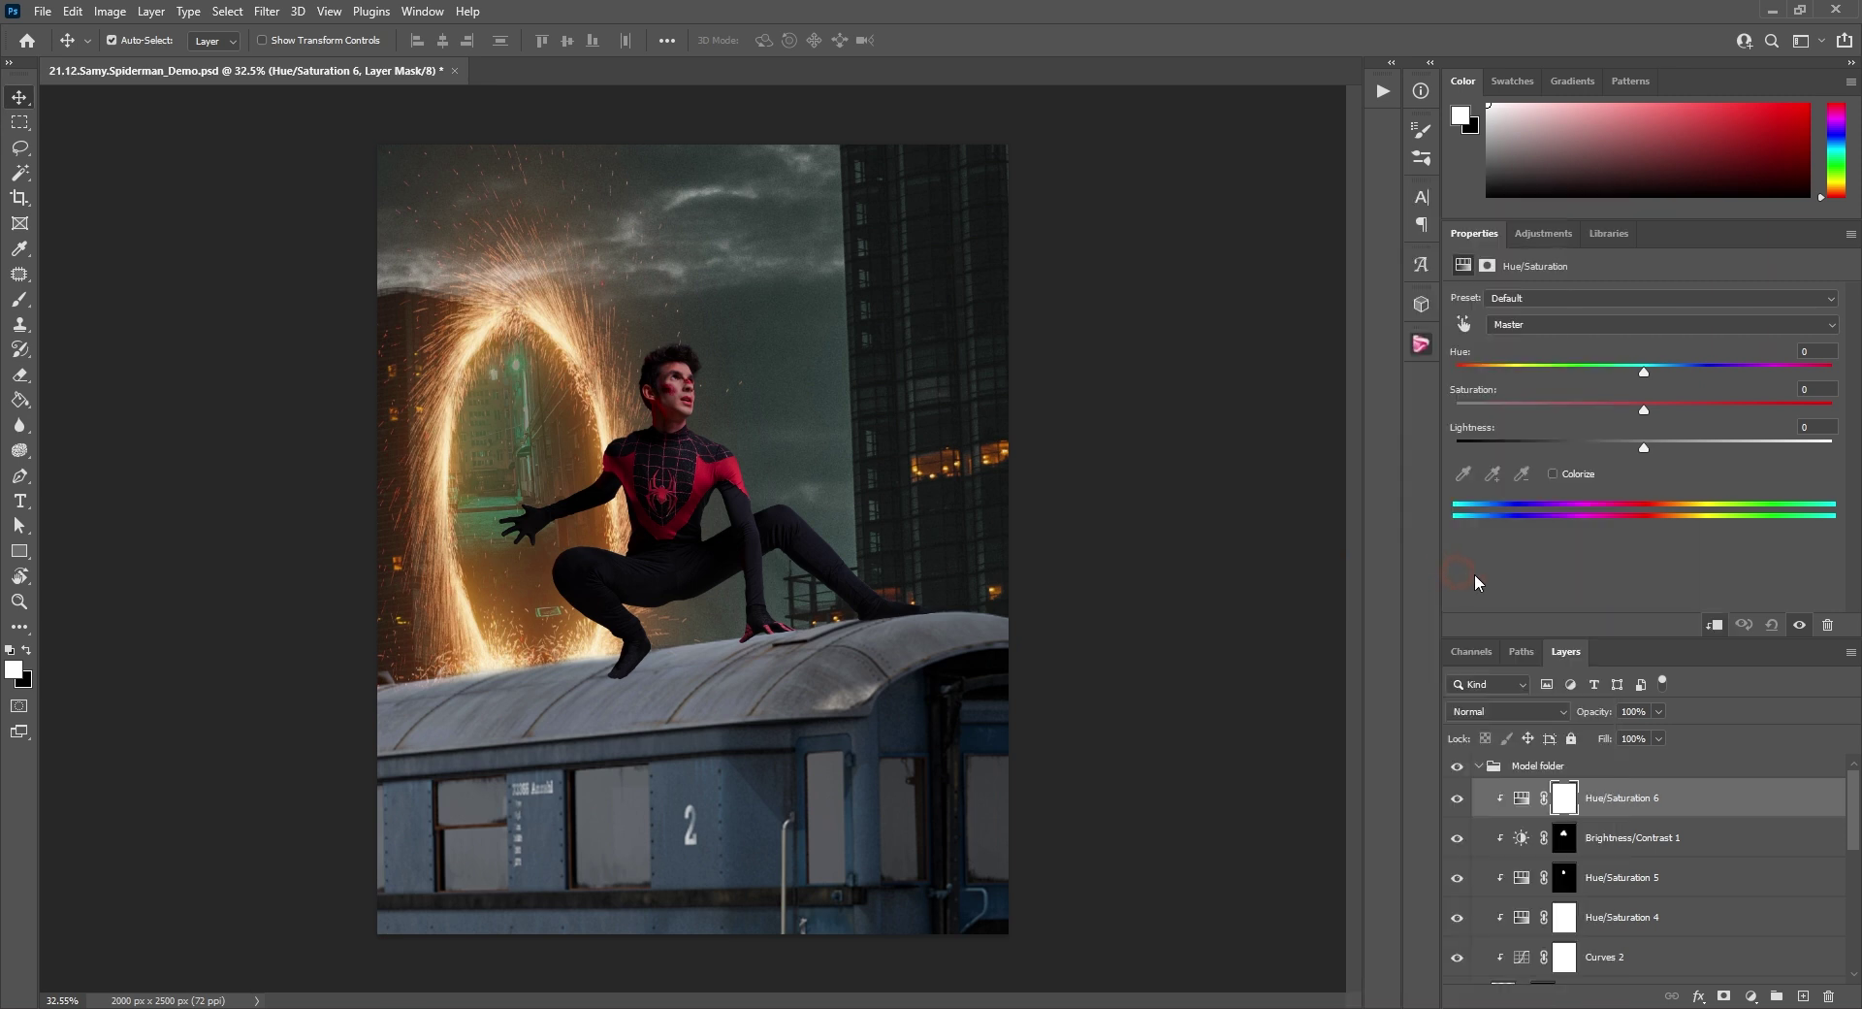
pyautogui.click(1553, 474)
pyautogui.moveTo(1550, 409); pyautogui.dragTo(1656, 412)
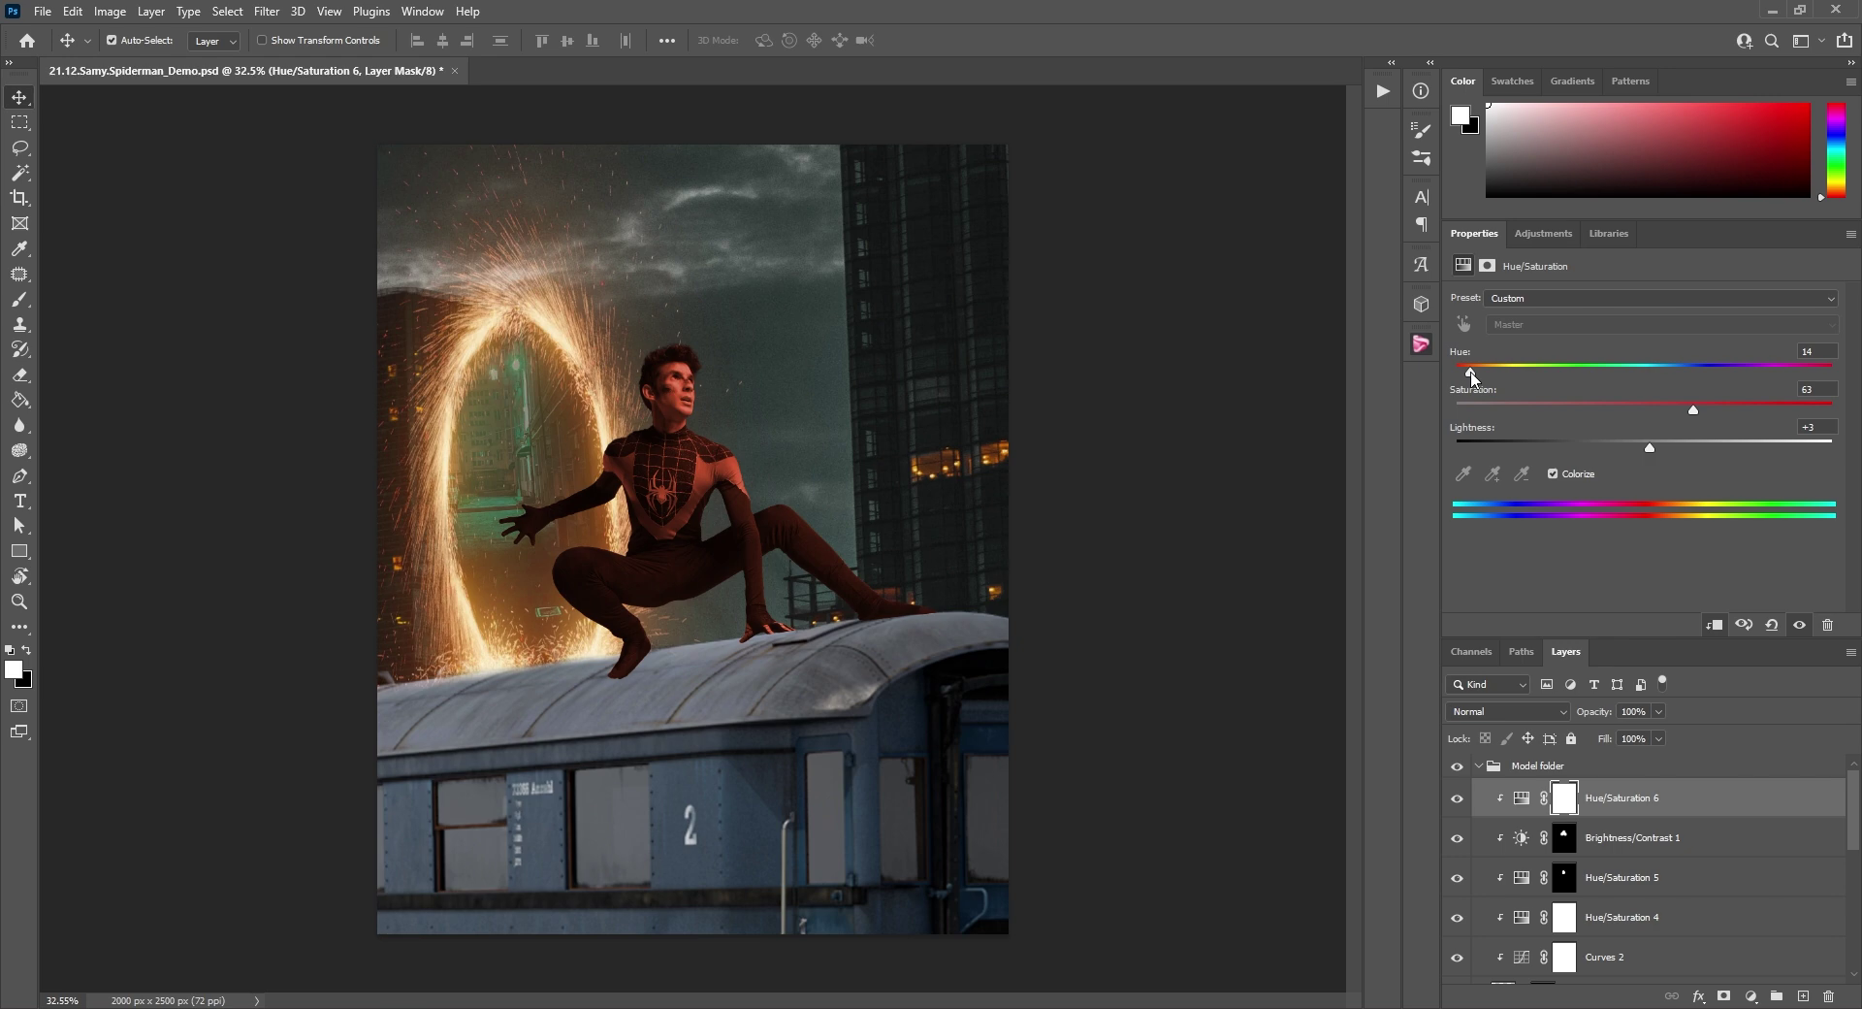
pyautogui.moveTo(1470, 378); pyautogui.dragTo(1490, 379)
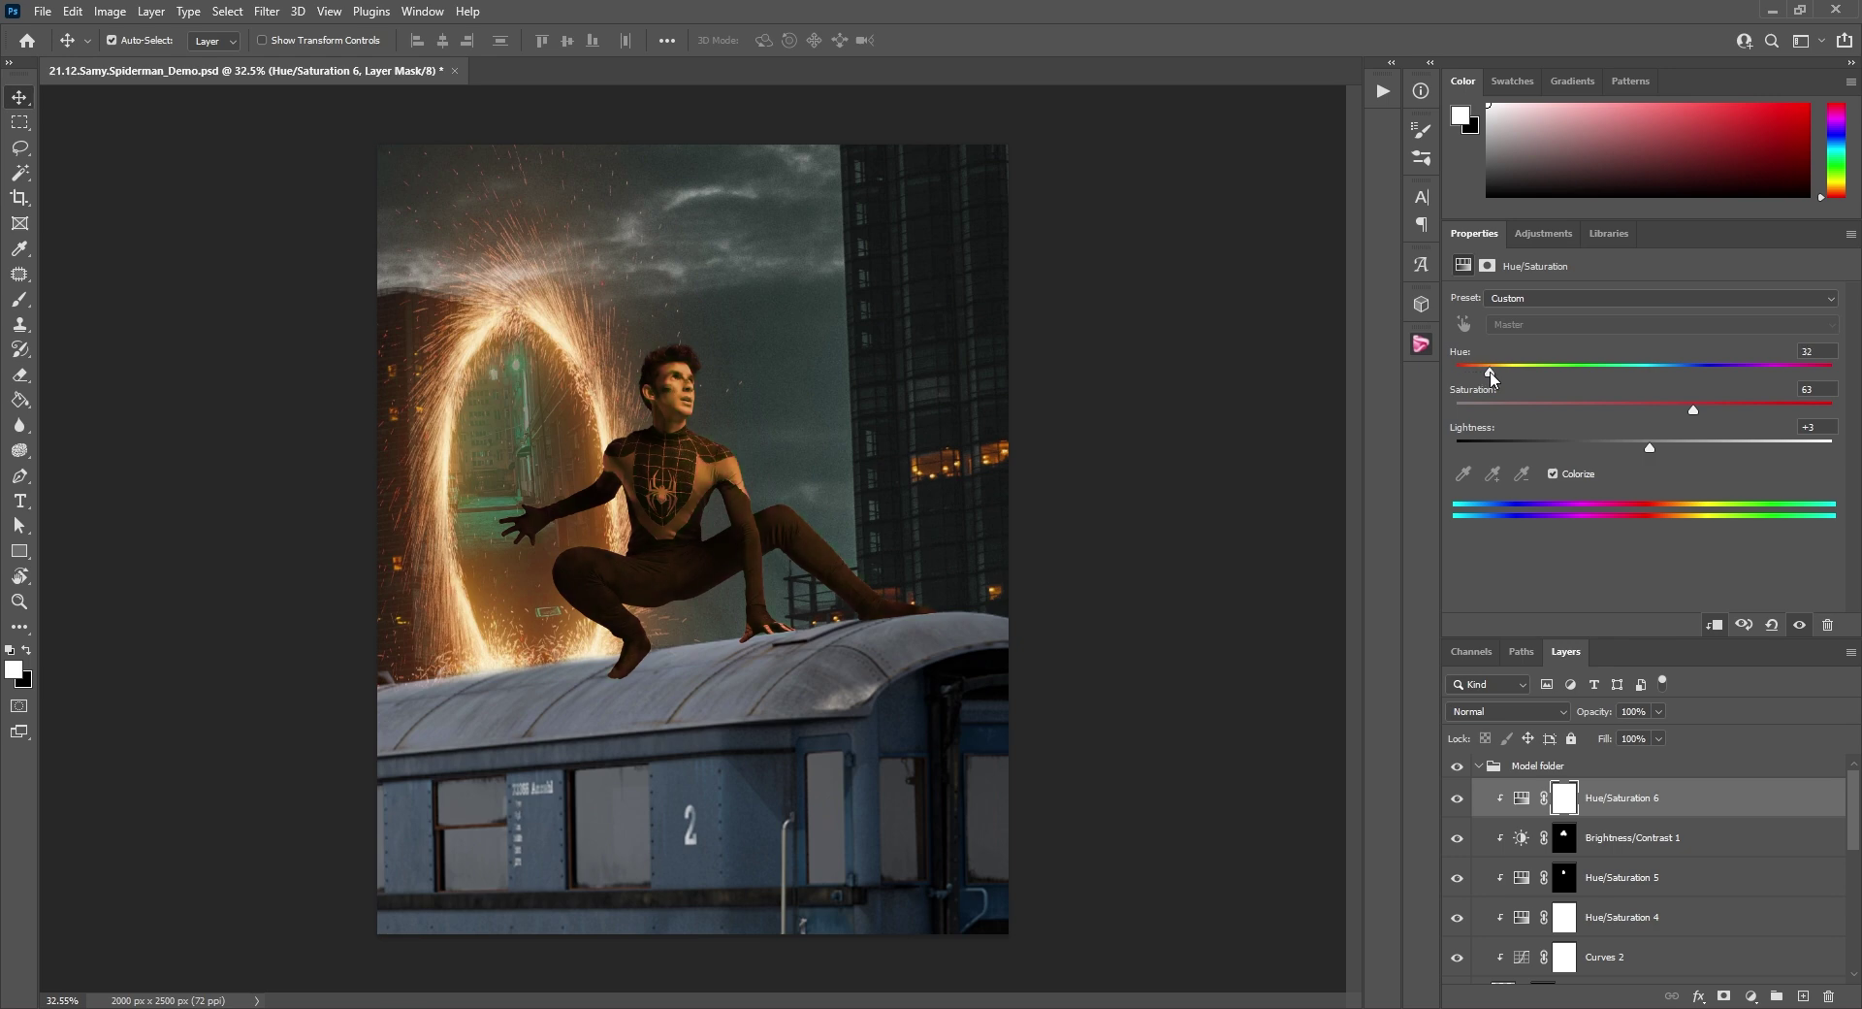
# Invert the orange adjustment's mask and paint white along the edges of the model's hair, shoulder and outstretched arm as portal light.
pyautogui.scroll(12, 588, 441)
pyautogui.hotkey('ctrl', 'i')
pyautogui.click(19, 299)
pyautogui.moveTo(641, 367); pyautogui.dragTo(539, 392)
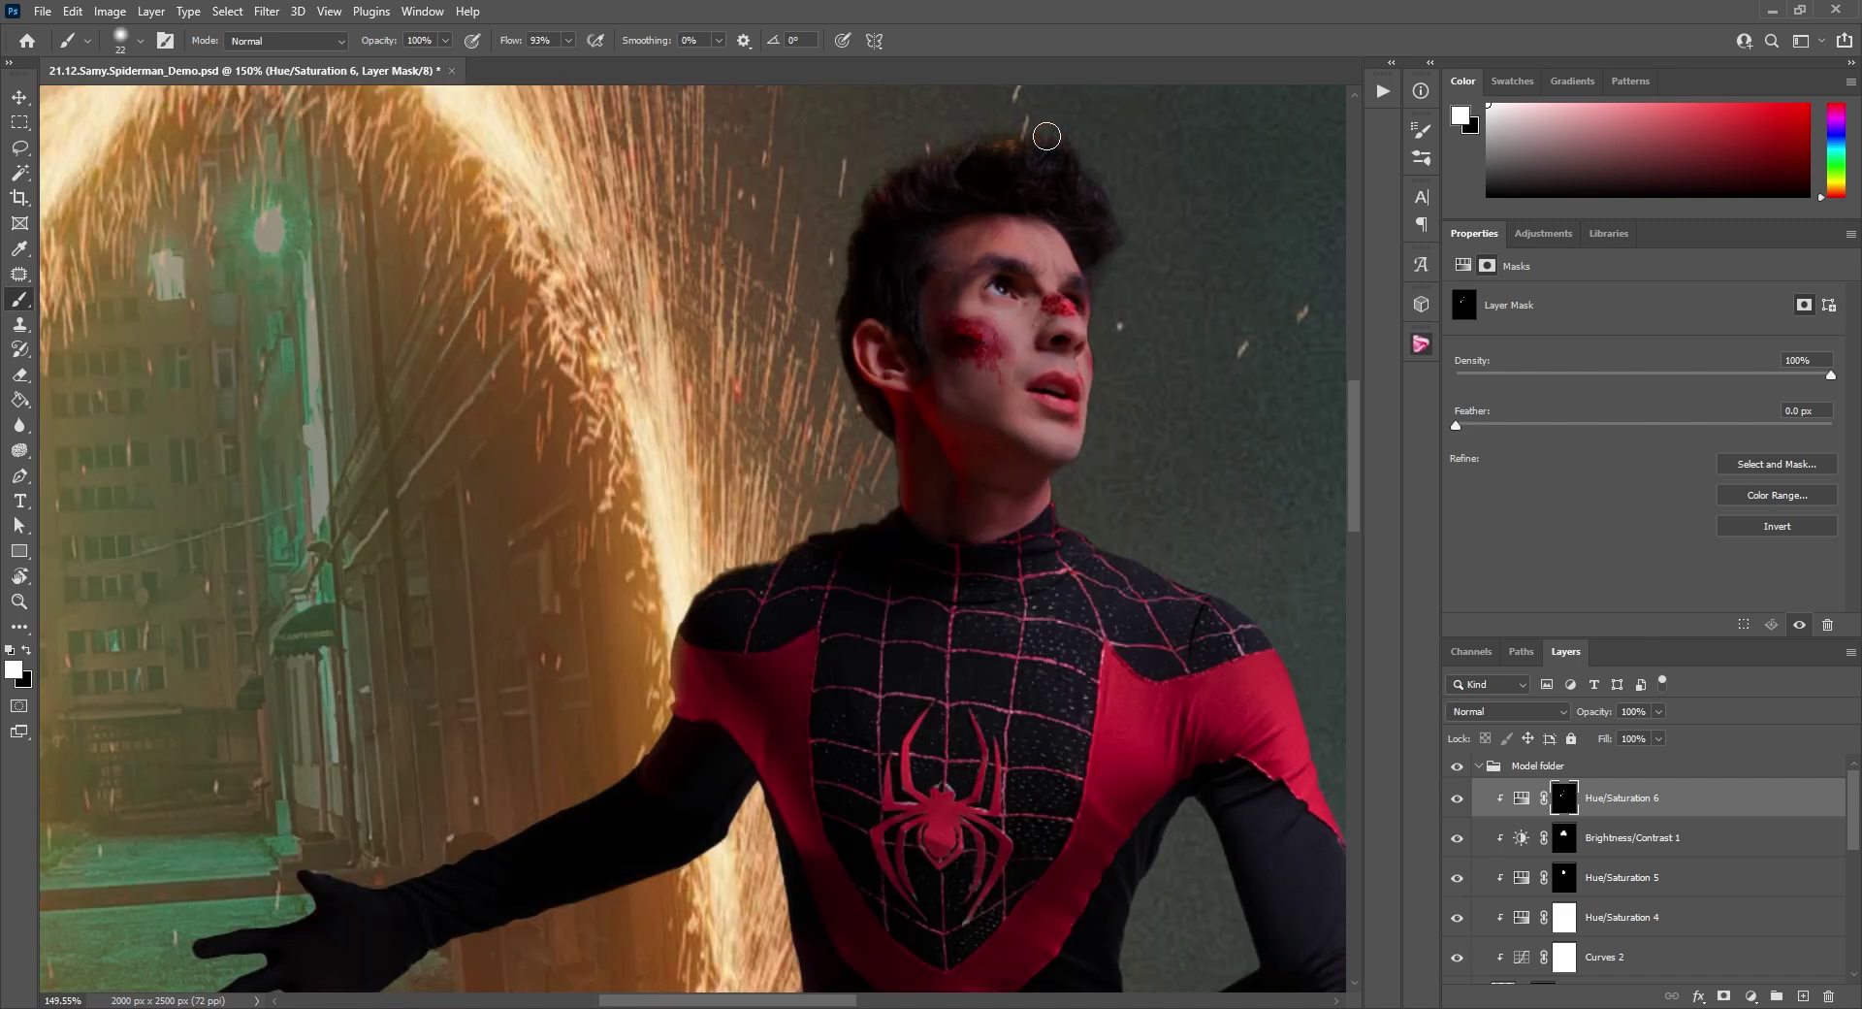
pyautogui.moveTo(1046, 136)
pyautogui.mouseDown()
pyautogui.moveTo(1131, 214)
pyautogui.moveTo(1096, 280)
pyautogui.moveTo(1120, 296)
pyautogui.moveTo(1112, 376)
pyautogui.mouseUp()
pyautogui.scroll(-3, 1112, 377)
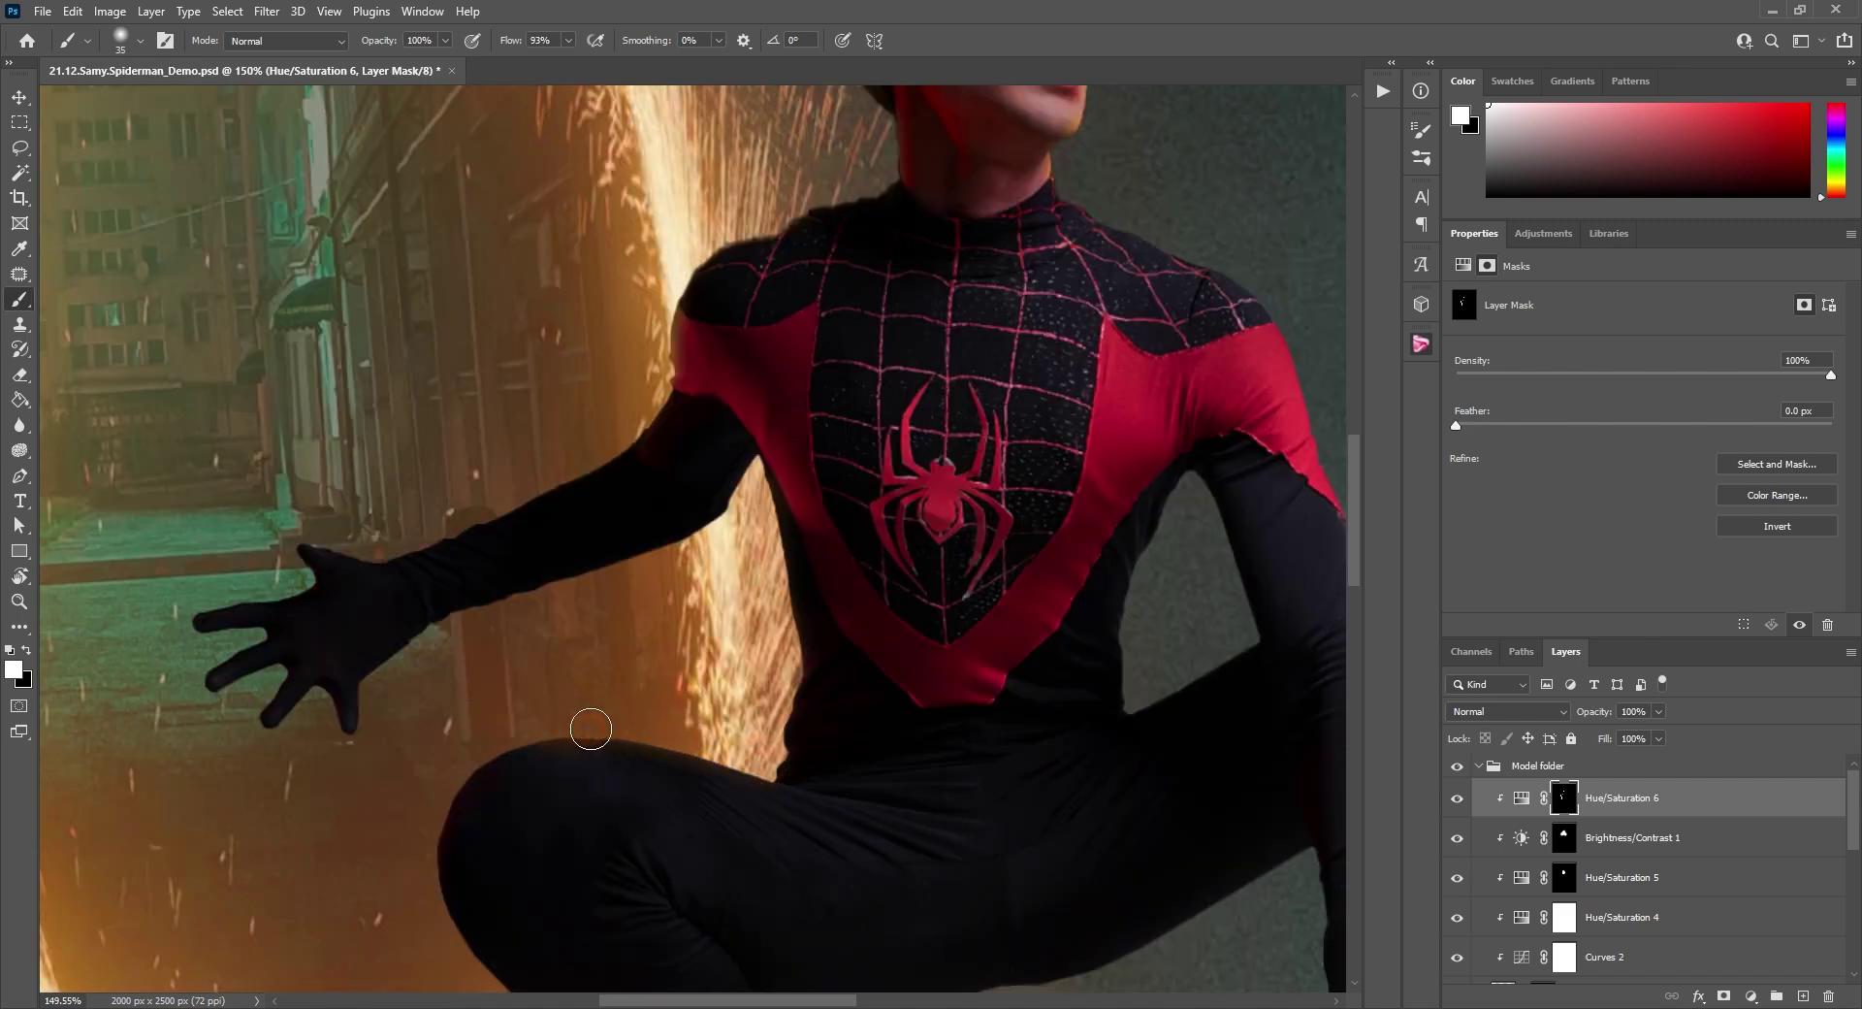
pyautogui.scroll(-1, 480, 752)
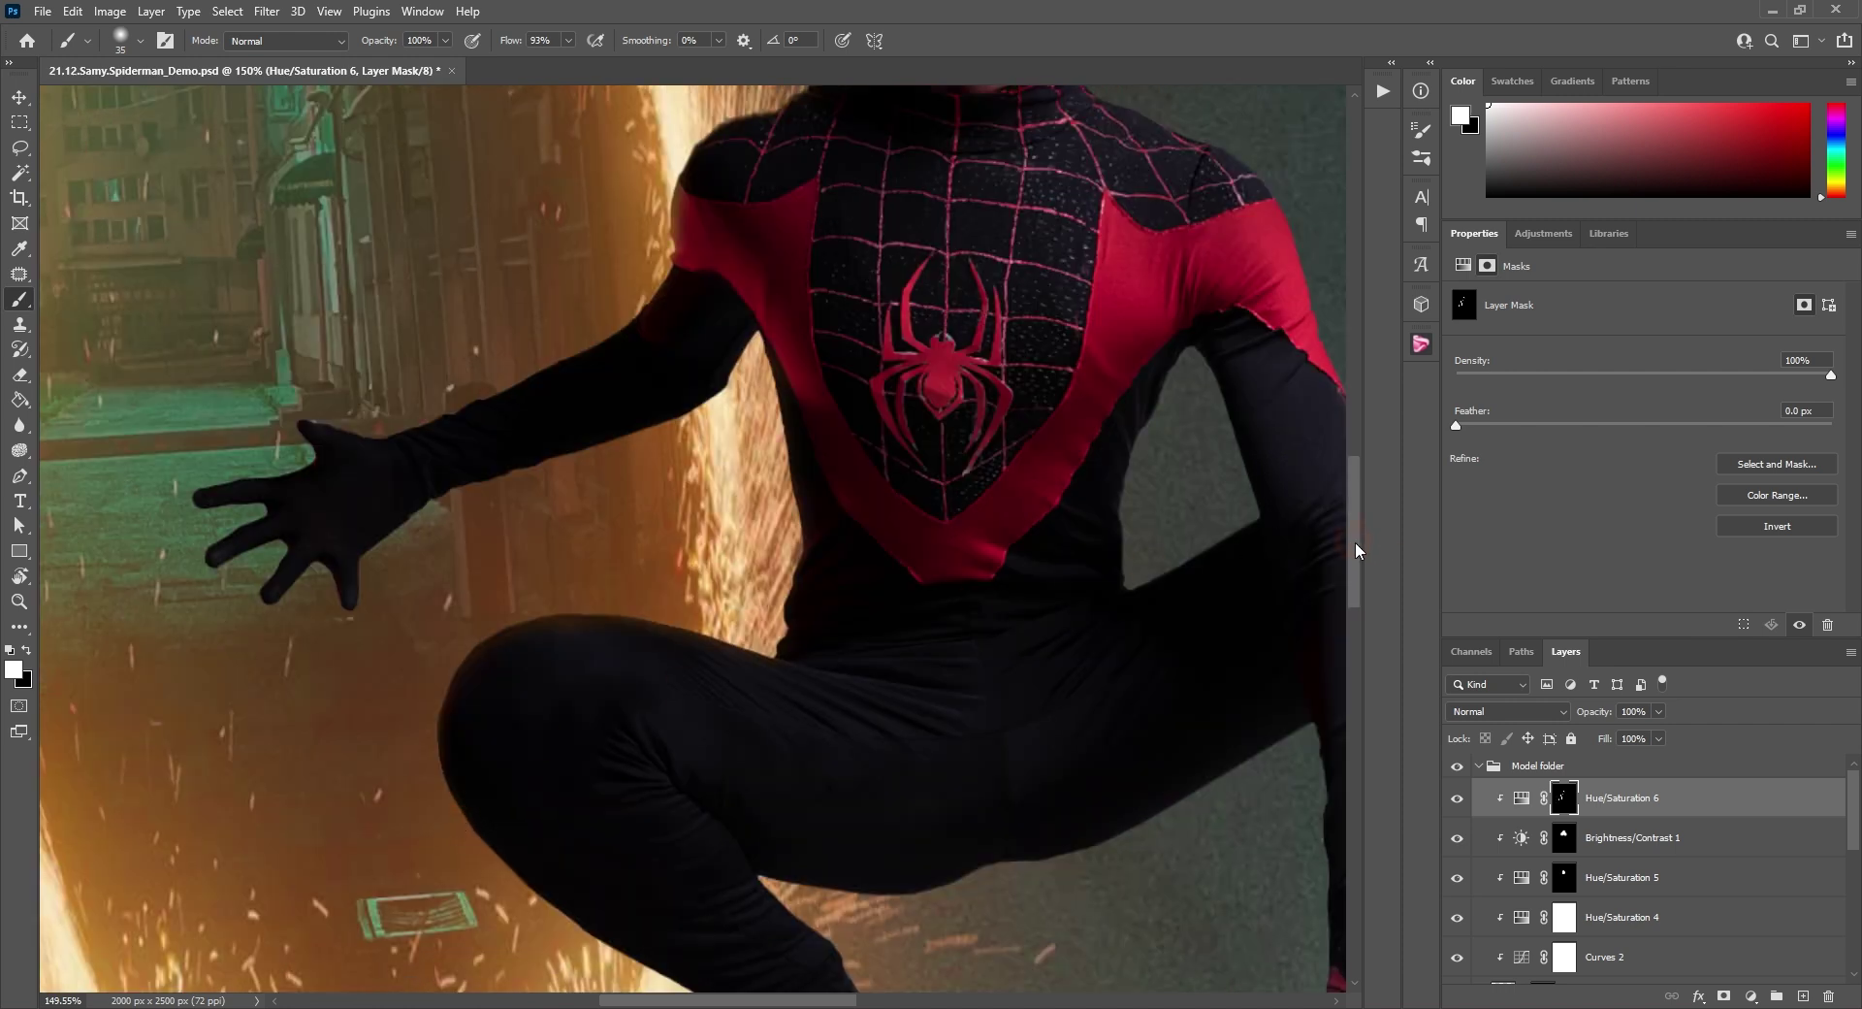
# Set the orange rim-light adjustment to hue 27, saturation 71 and lightness +11.
pyautogui.click(1522, 799)
pyautogui.moveTo(1657, 448); pyautogui.dragTo(1666, 448)
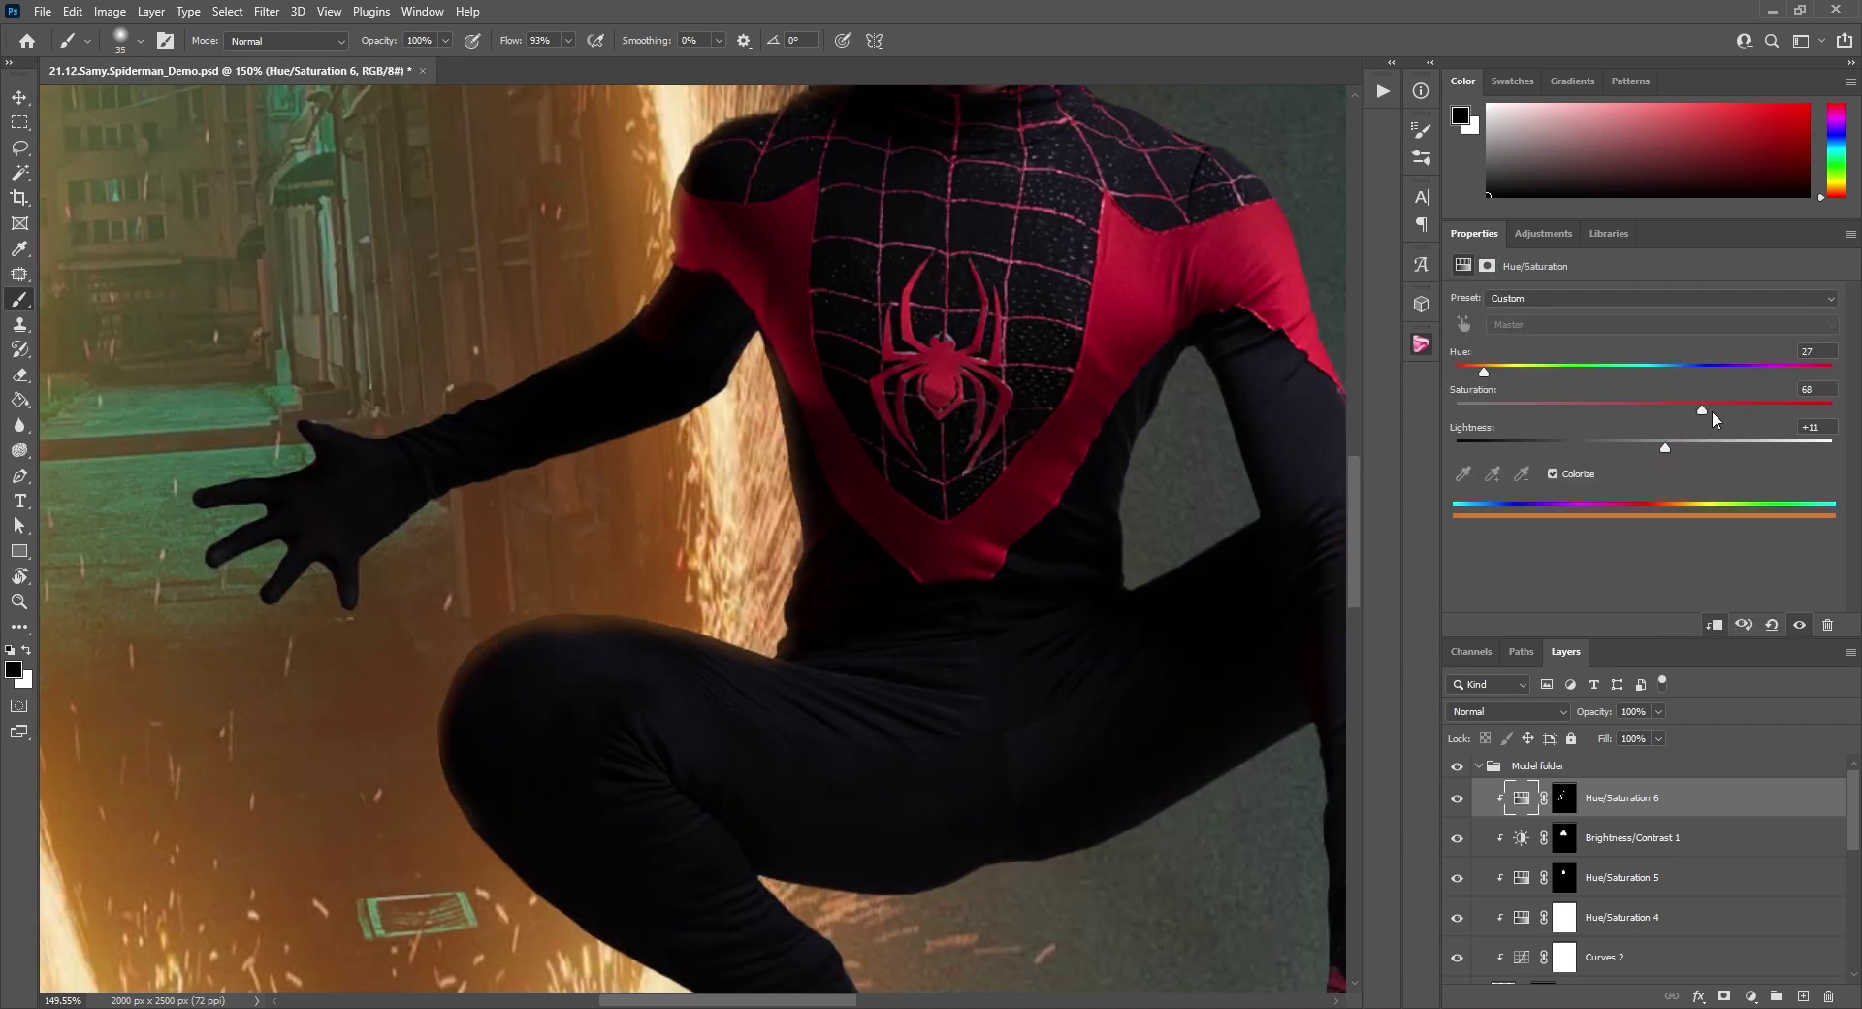
pyautogui.scroll(6, 717, 626)
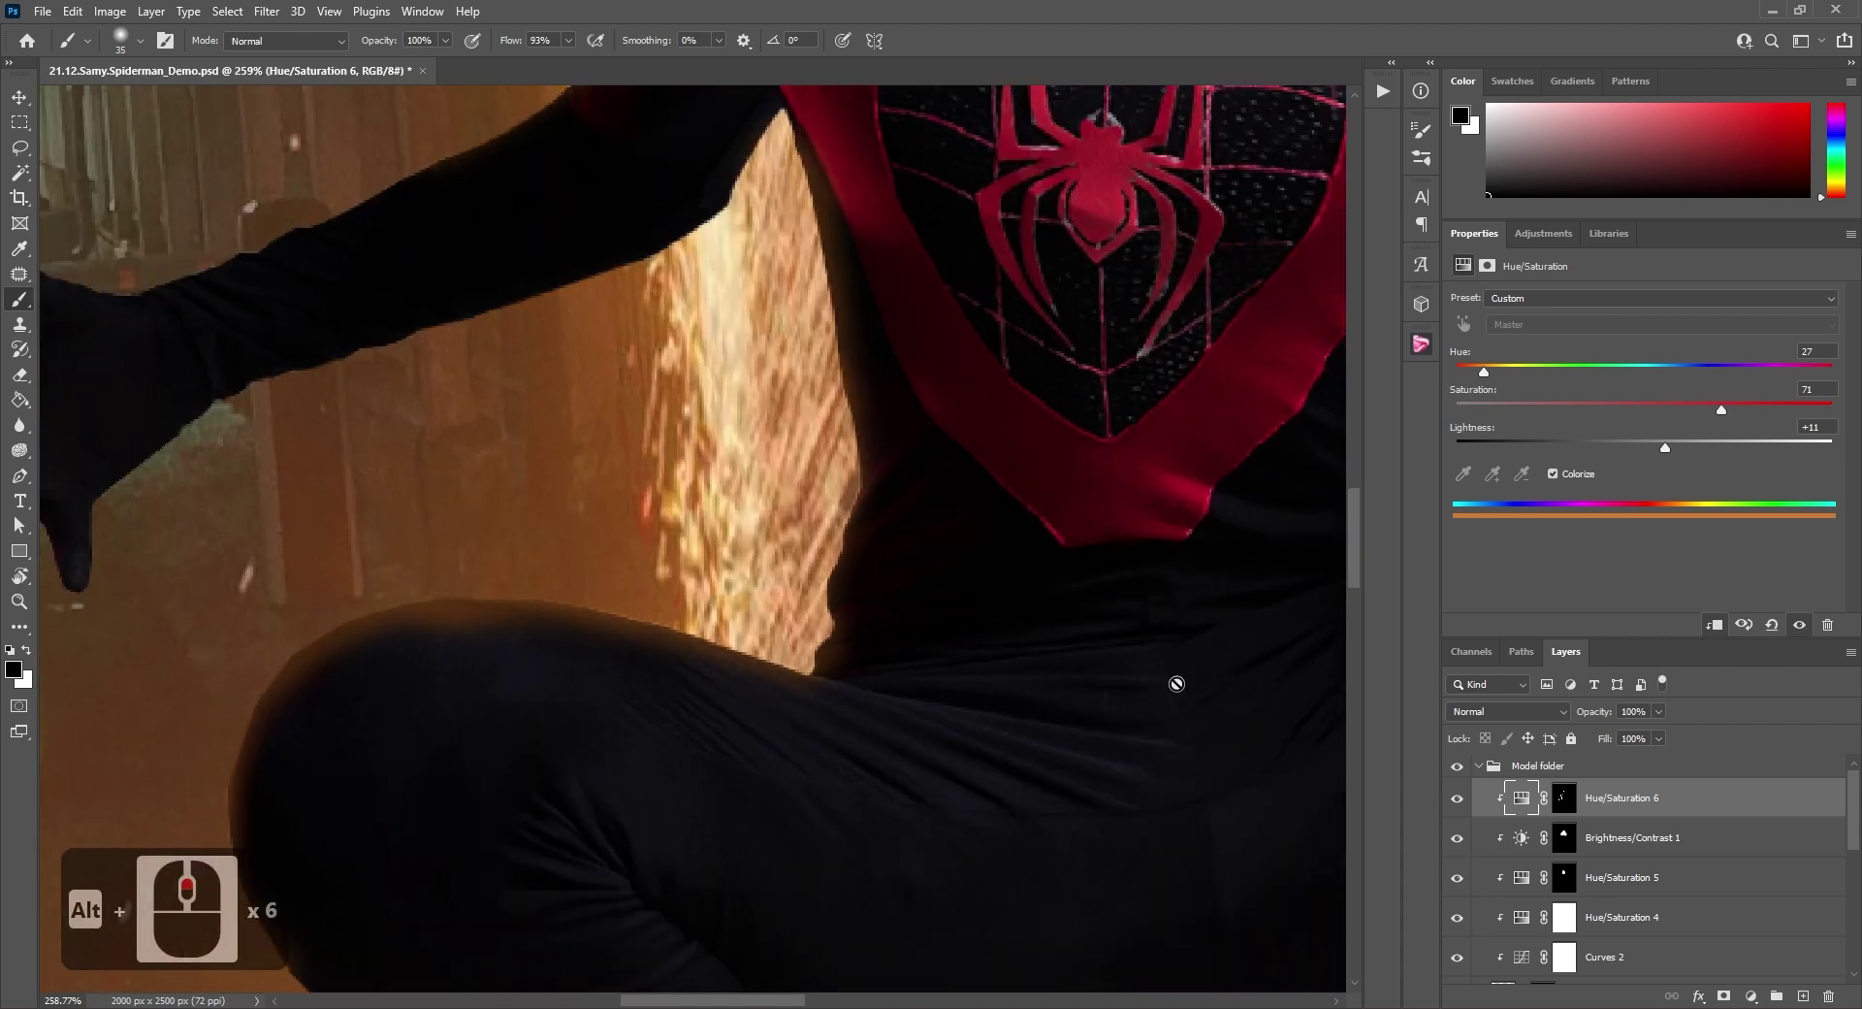
# Paint white on the orange adjustment's mask along the bent leg, the forearm and the fingers to extend the rim light.
pyautogui.click(1560, 796)
pyautogui.scroll(-3, 573, 696)
pyautogui.keyDown('alt'); pyautogui.rightClick(275, 699); pyautogui.keyUp('alt')
pyautogui.keyDown('alt'); pyautogui.rightClick(275, 699); pyautogui.keyUp('alt')
pyautogui.moveTo(291, 713); pyautogui.dragTo(307, 744)
pyautogui.keyDown('alt'); pyautogui.scroll(-8, 307, 744); pyautogui.keyUp('alt')
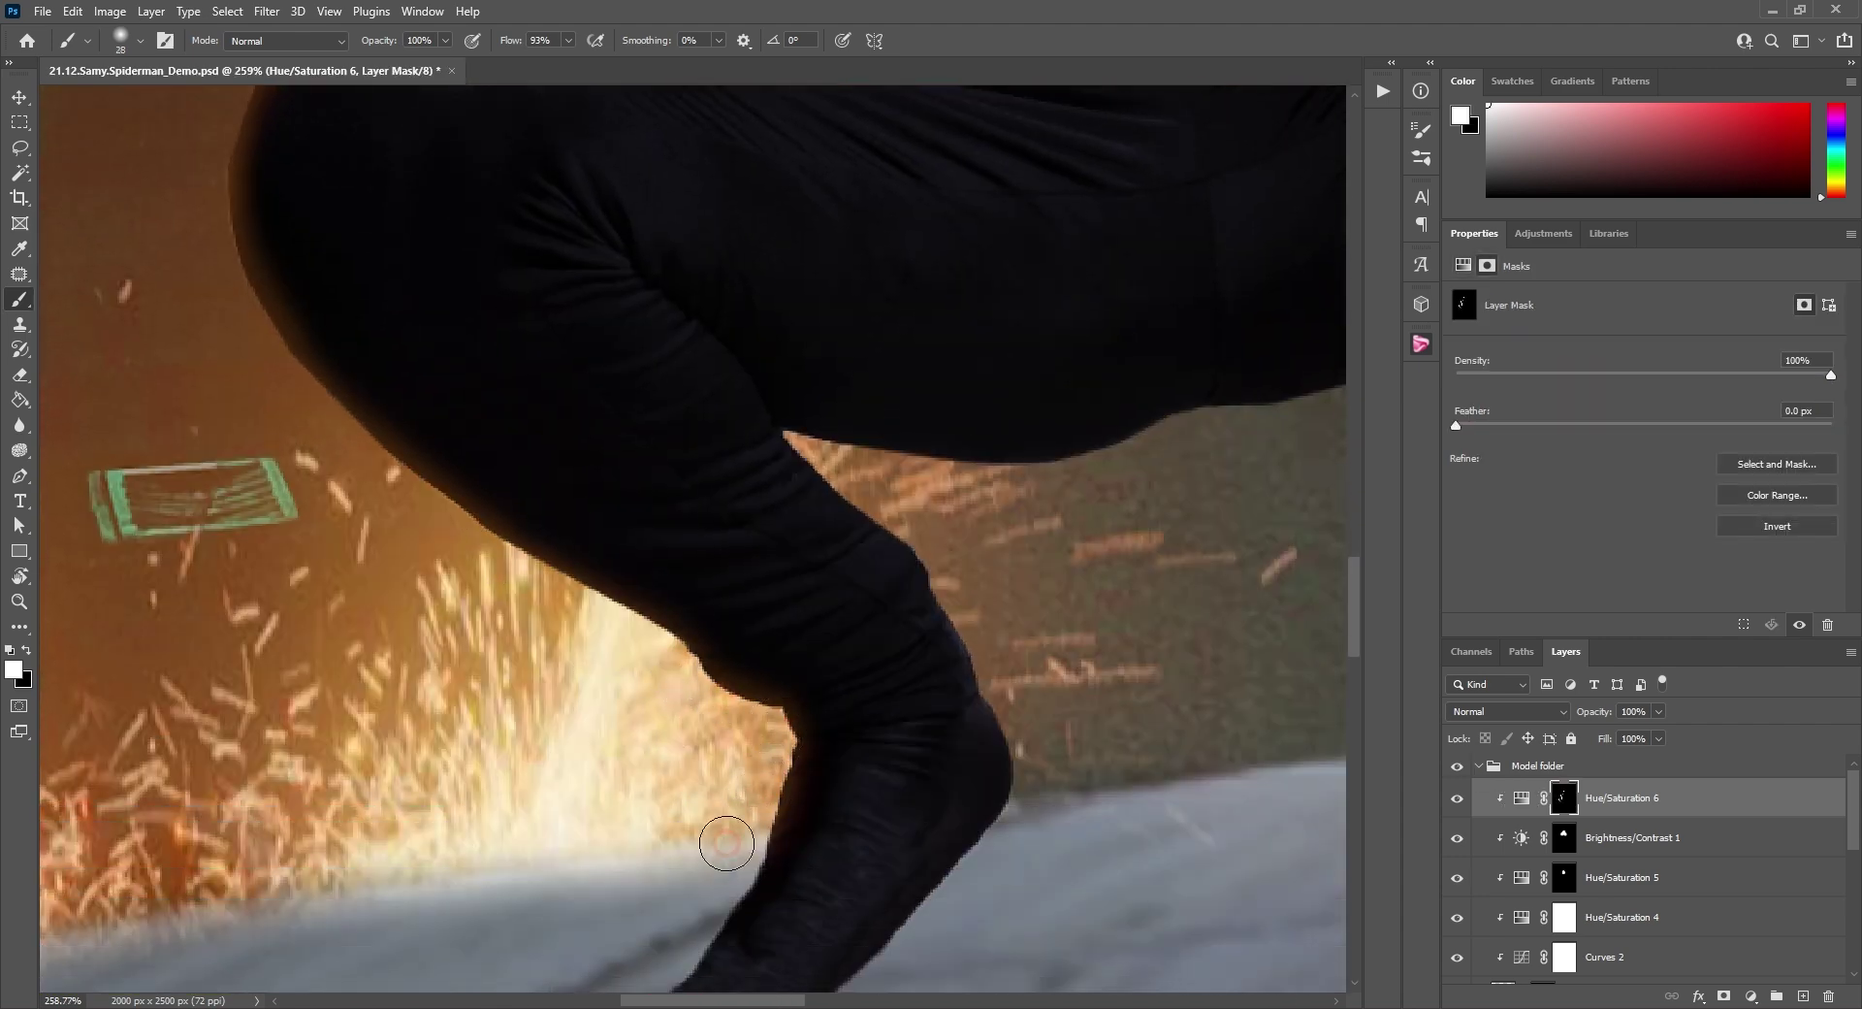
pyautogui.keyDown('alt'); pyautogui.scroll(4, 949, 503); pyautogui.keyUp('alt')
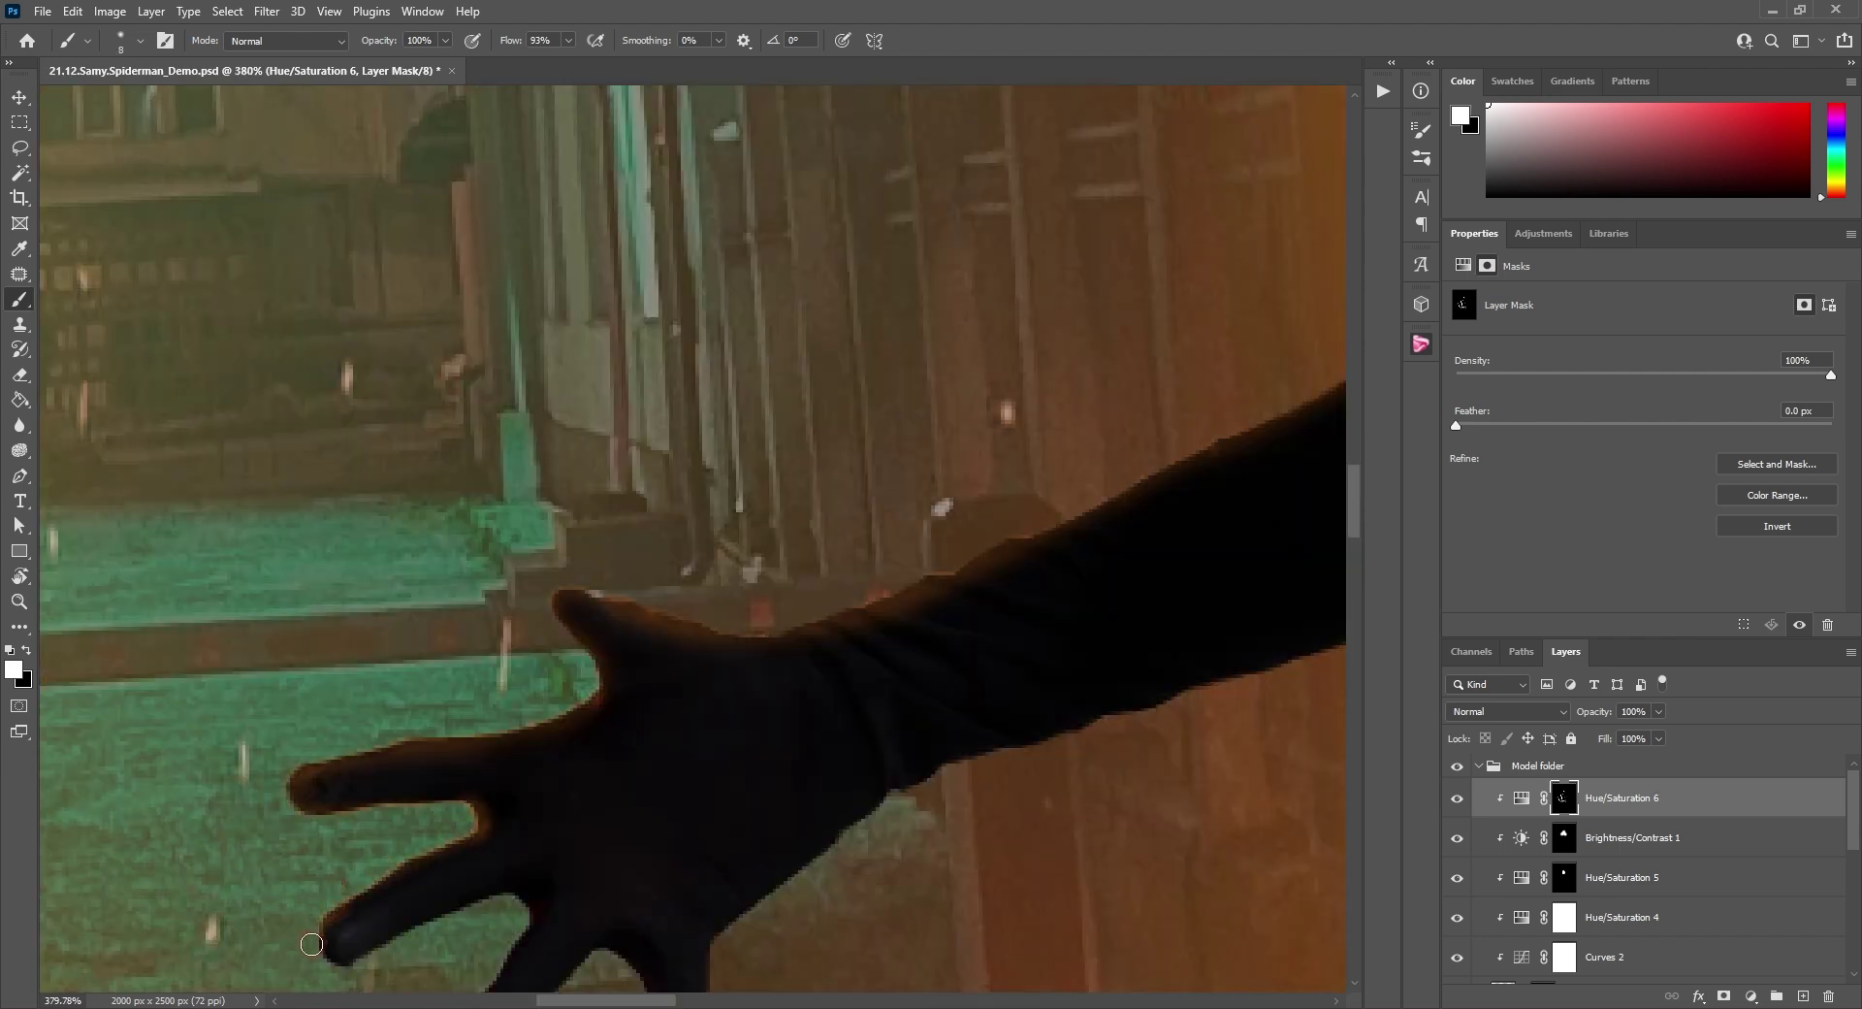
pyautogui.scroll(-2, 296, 836)
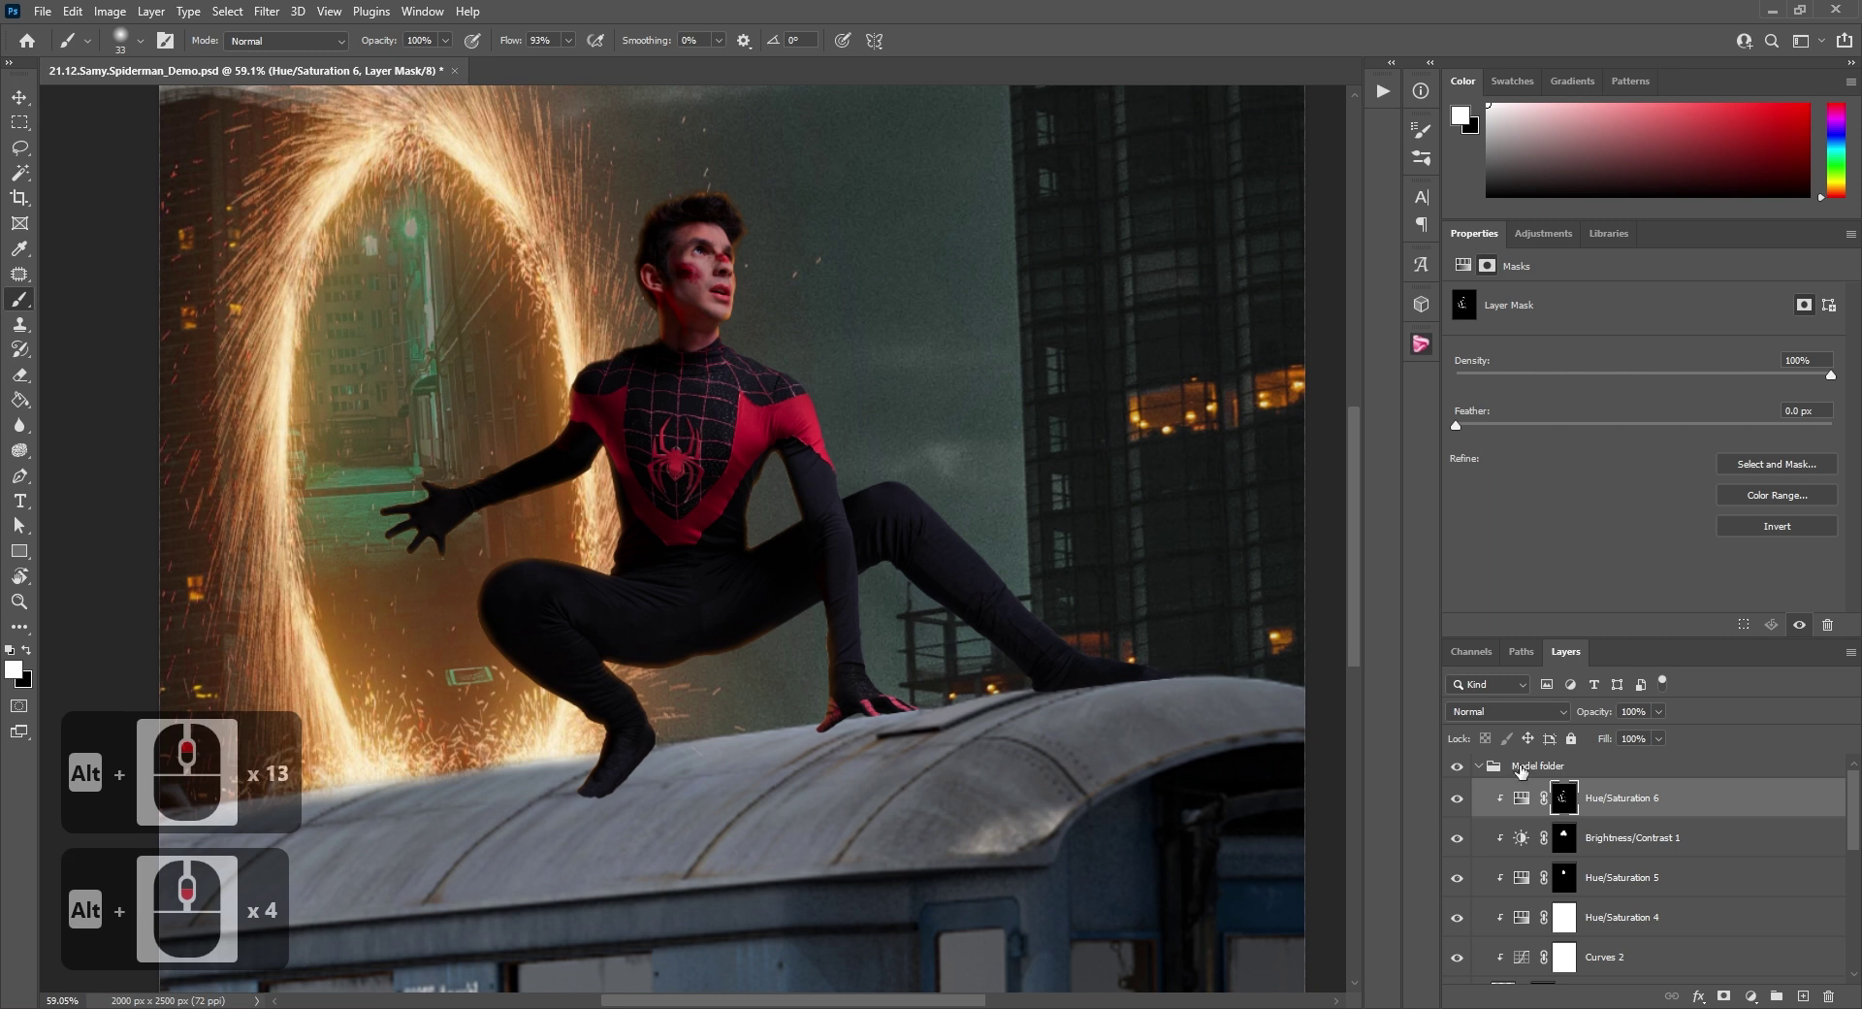
# Strengthen the orange rim light by setting its saturation to 78 and lightness to +14.
pyautogui.click(1520, 798)
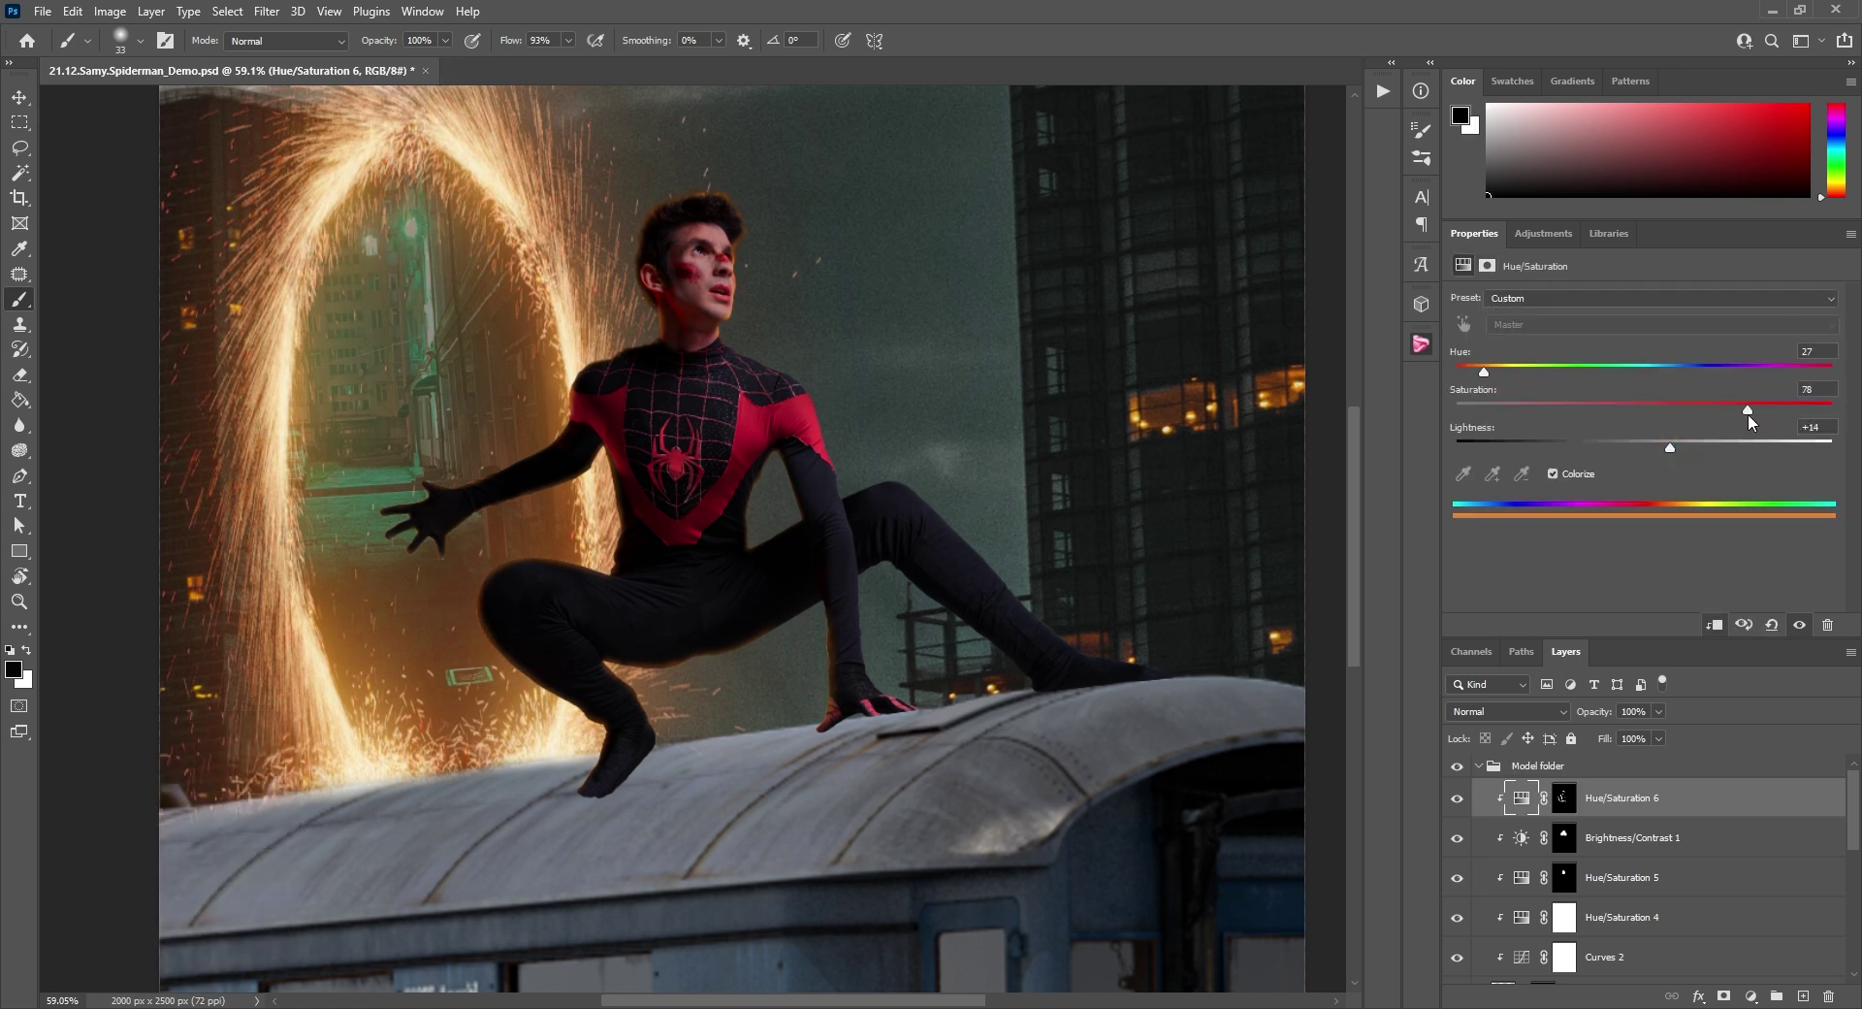
pyautogui.keyDown('alt'); pyautogui.scroll(-4, 1091, 360); pyautogui.keyUp('alt')
pyautogui.keyDown('alt'); pyautogui.scroll(10, 1040, 340); pyautogui.keyUp('alt')
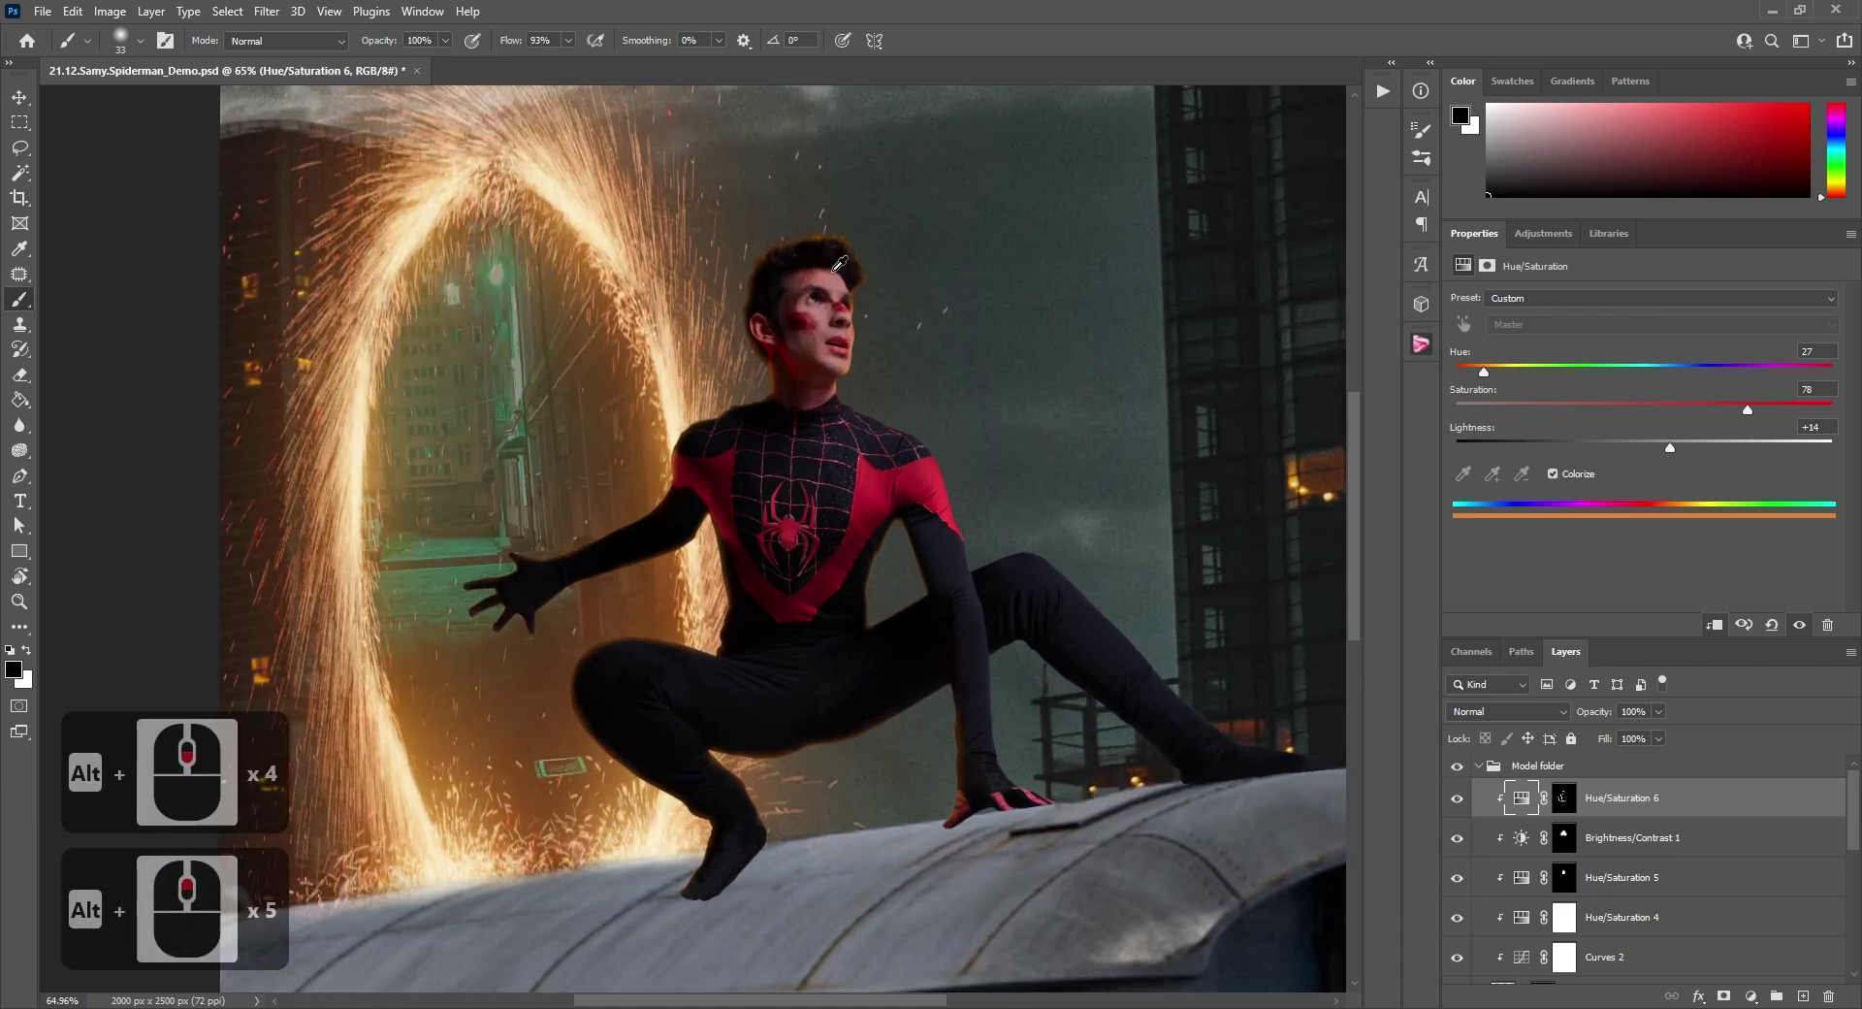
# Add a Hue/Saturation adjustment clipped to the model and colorize it with hue 32, saturation 80 and lightness +15.
pyautogui.keyDown('alt'); pyautogui.scroll(5, 794, 328); pyautogui.keyUp('alt')
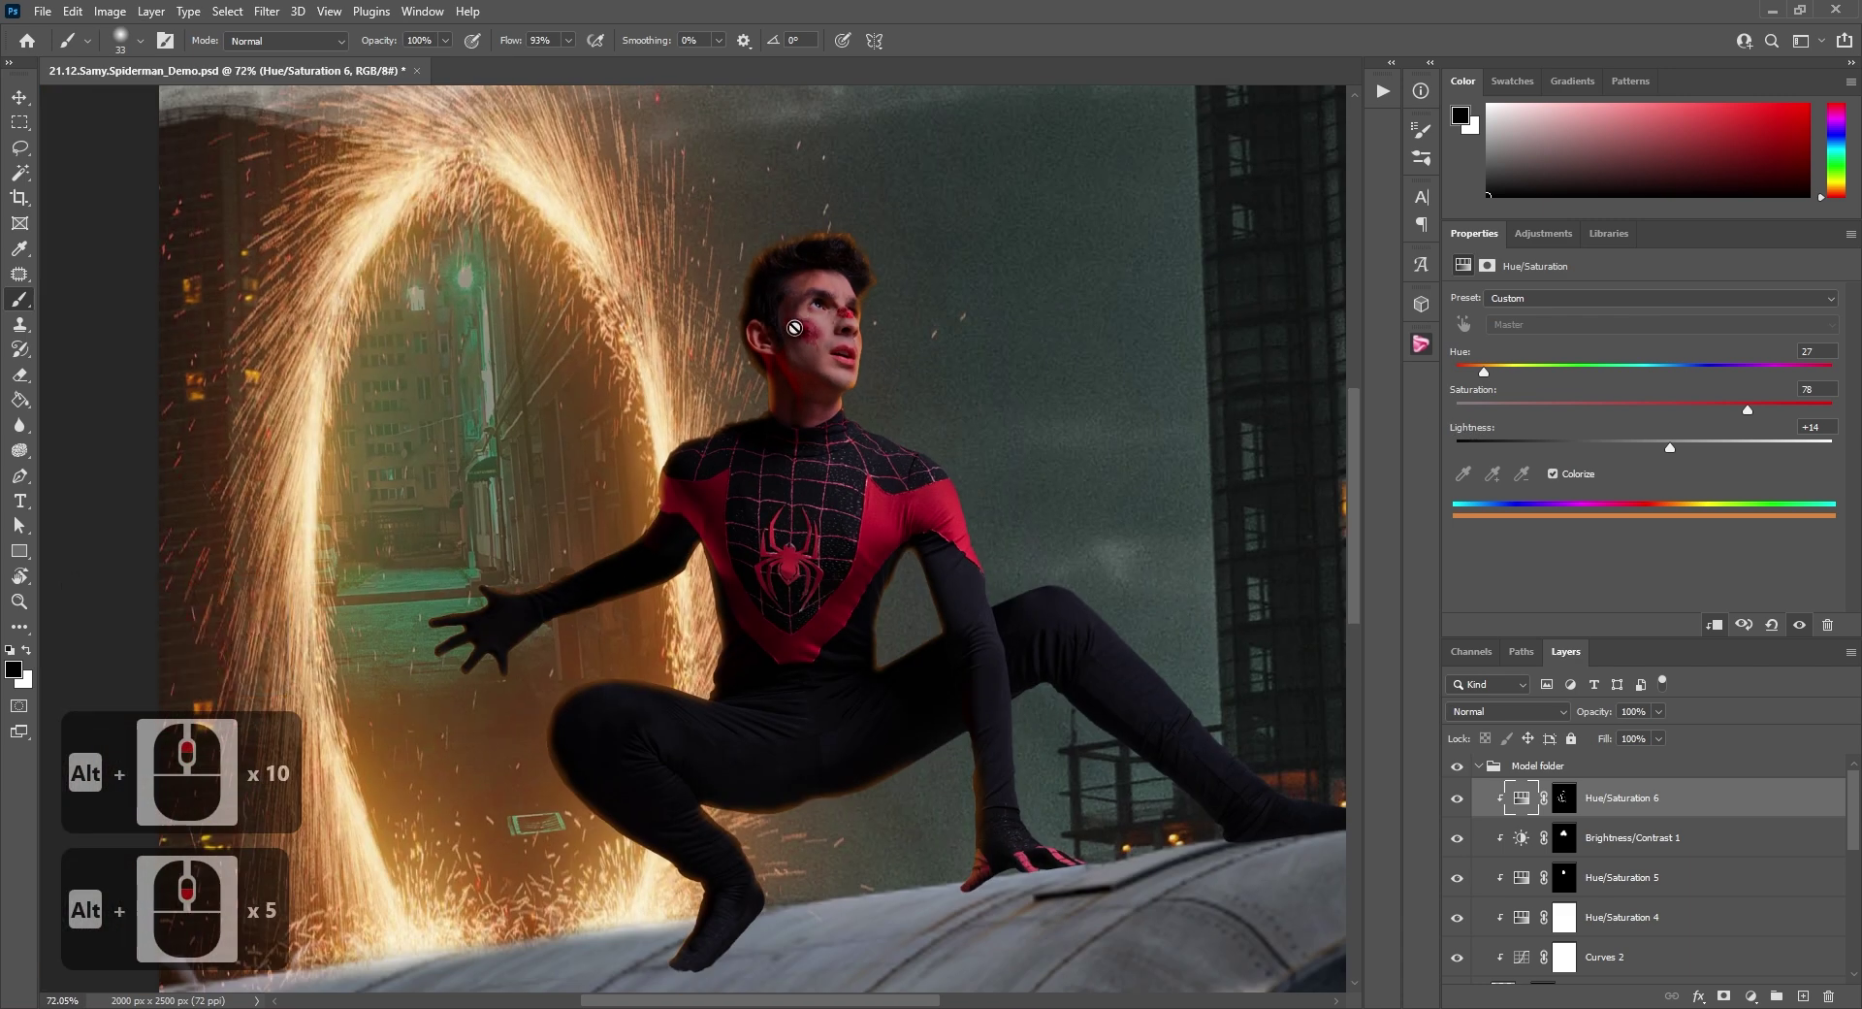
pyautogui.keyDown('alt'); pyautogui.scroll(-9, 795, 328); pyautogui.keyUp('alt')
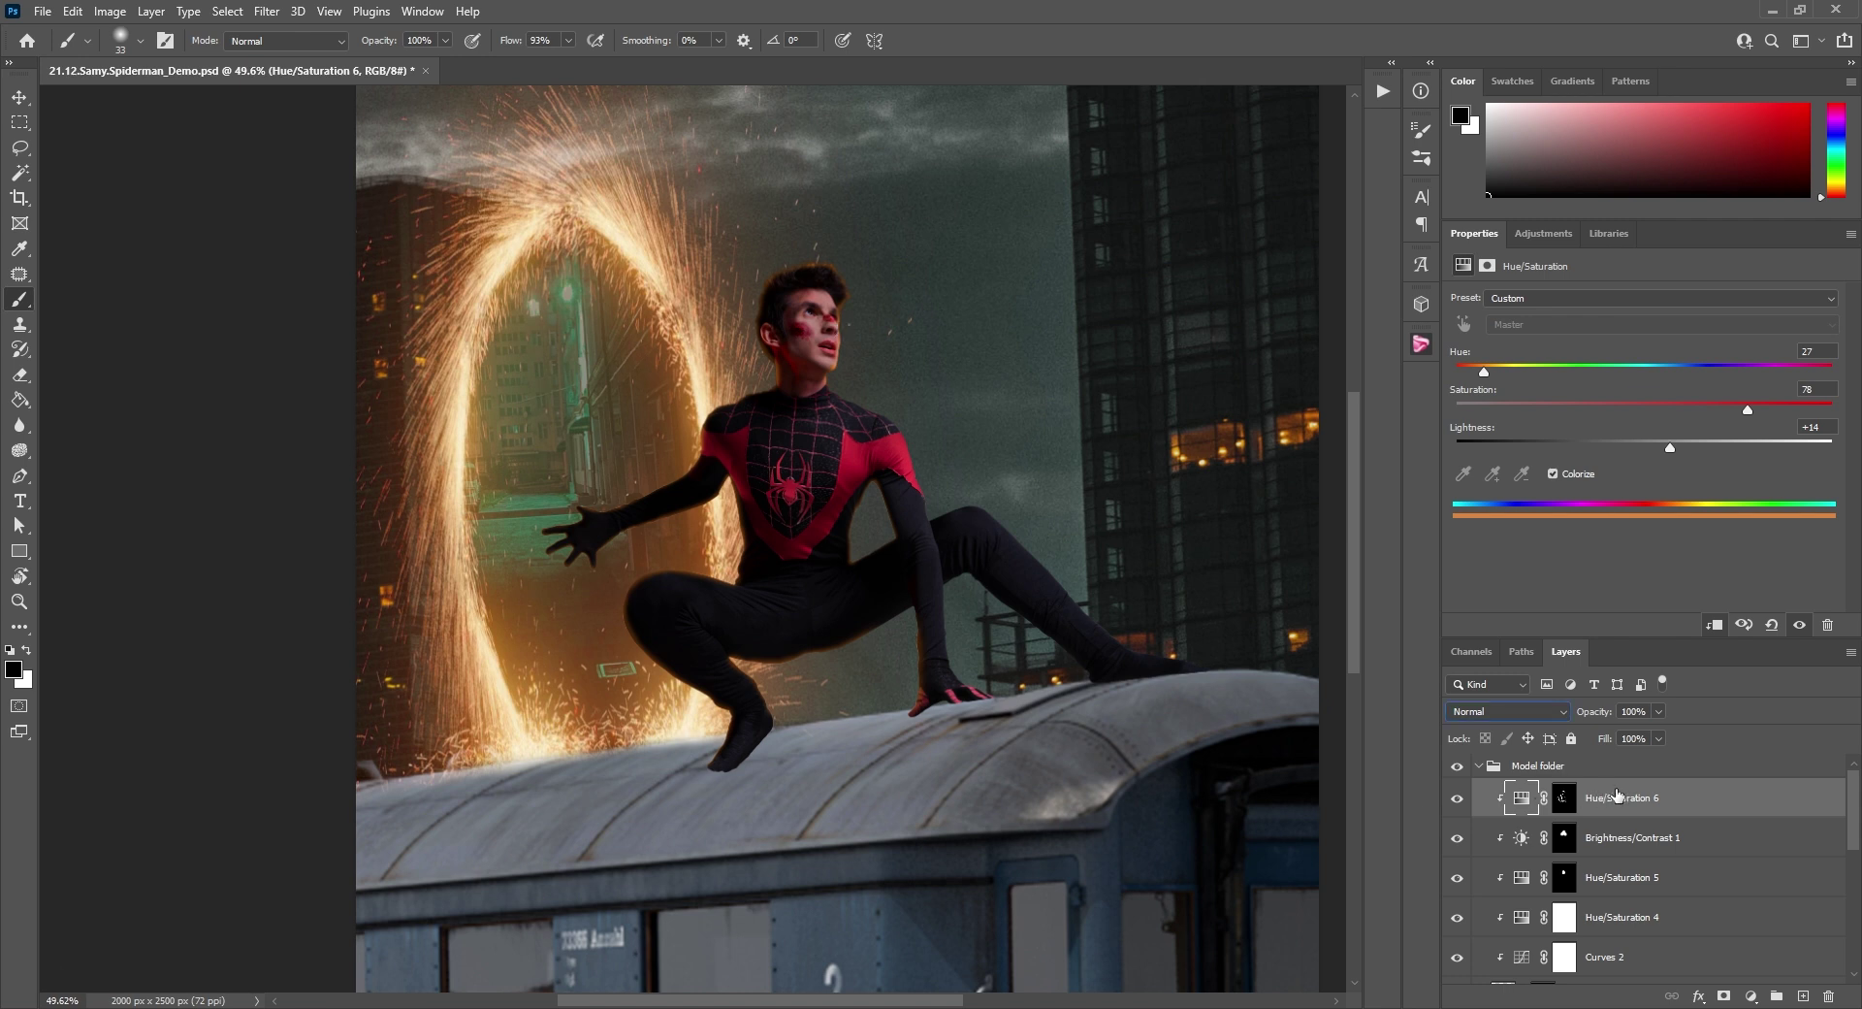
pyautogui.press('x')
pyautogui.click(1550, 239)
pyautogui.click(1494, 307)
pyautogui.rightClick(1594, 807)
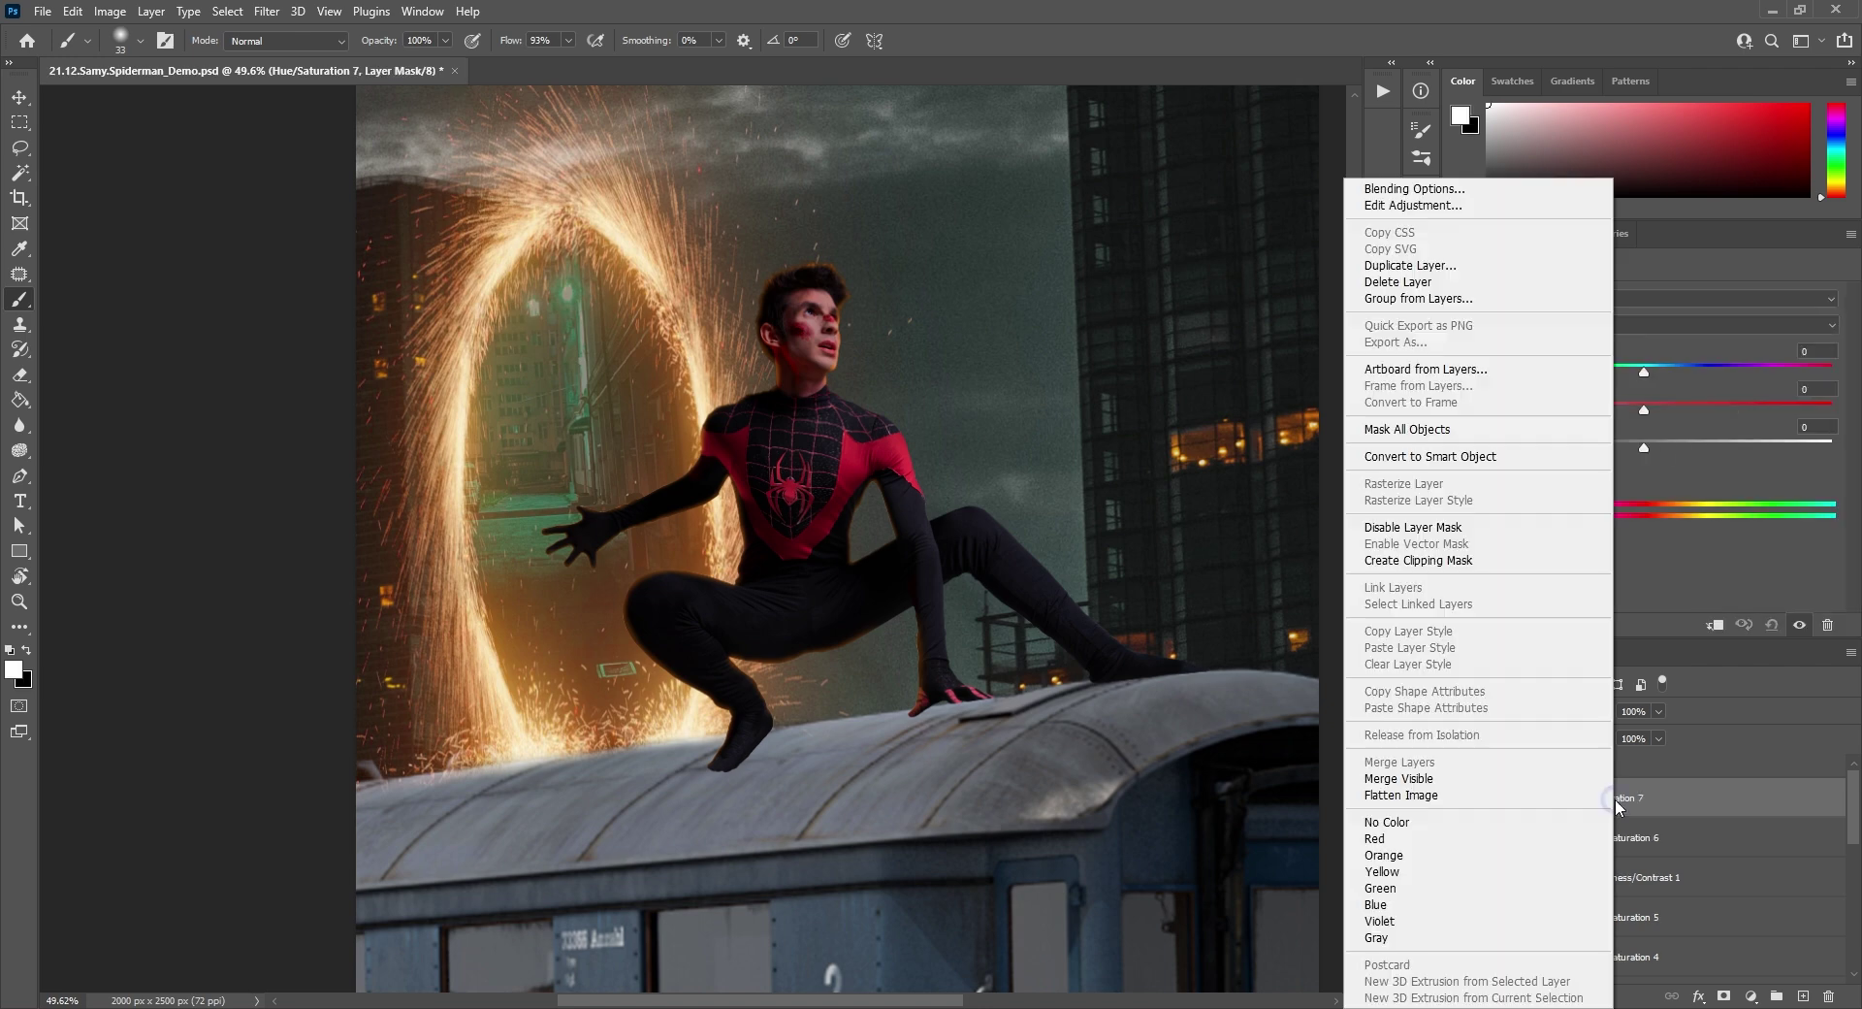
pyautogui.click(1417, 586)
pyautogui.click(1556, 474)
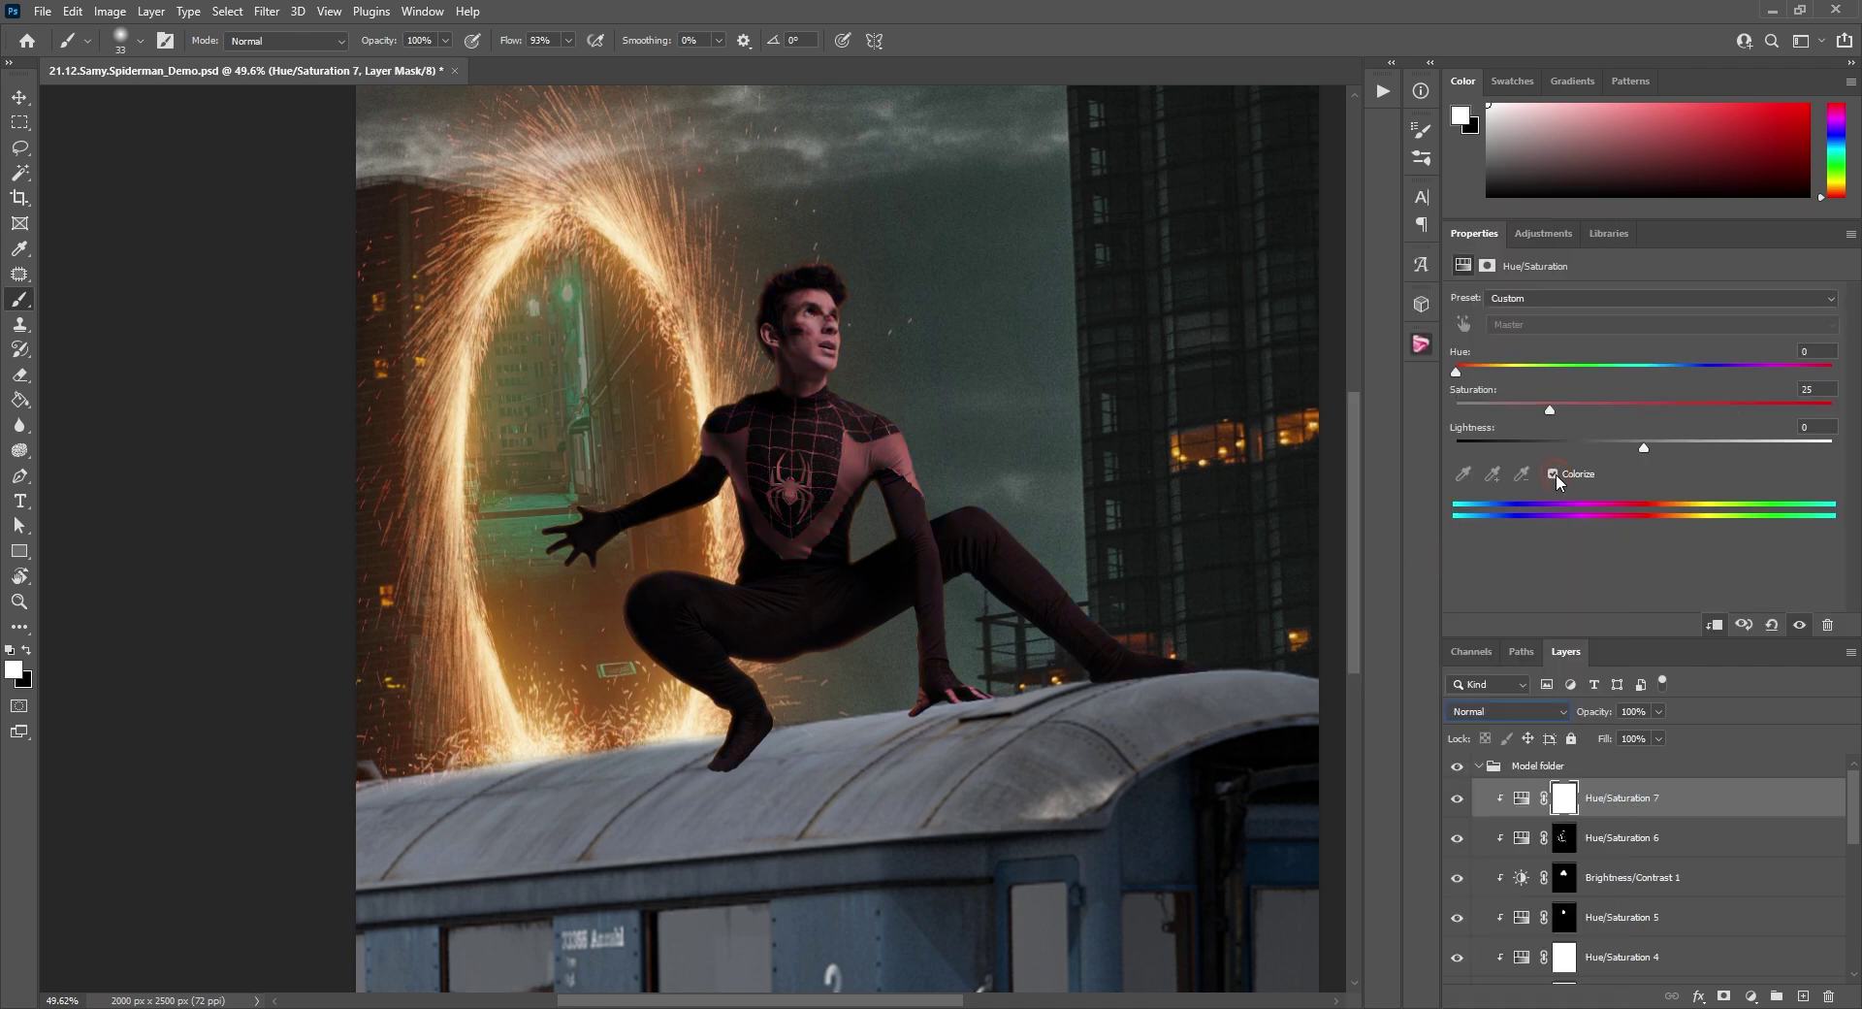
pyautogui.moveTo(1688, 411); pyautogui.dragTo(1759, 415)
pyautogui.moveTo(1645, 447); pyautogui.dragTo(1666, 450)
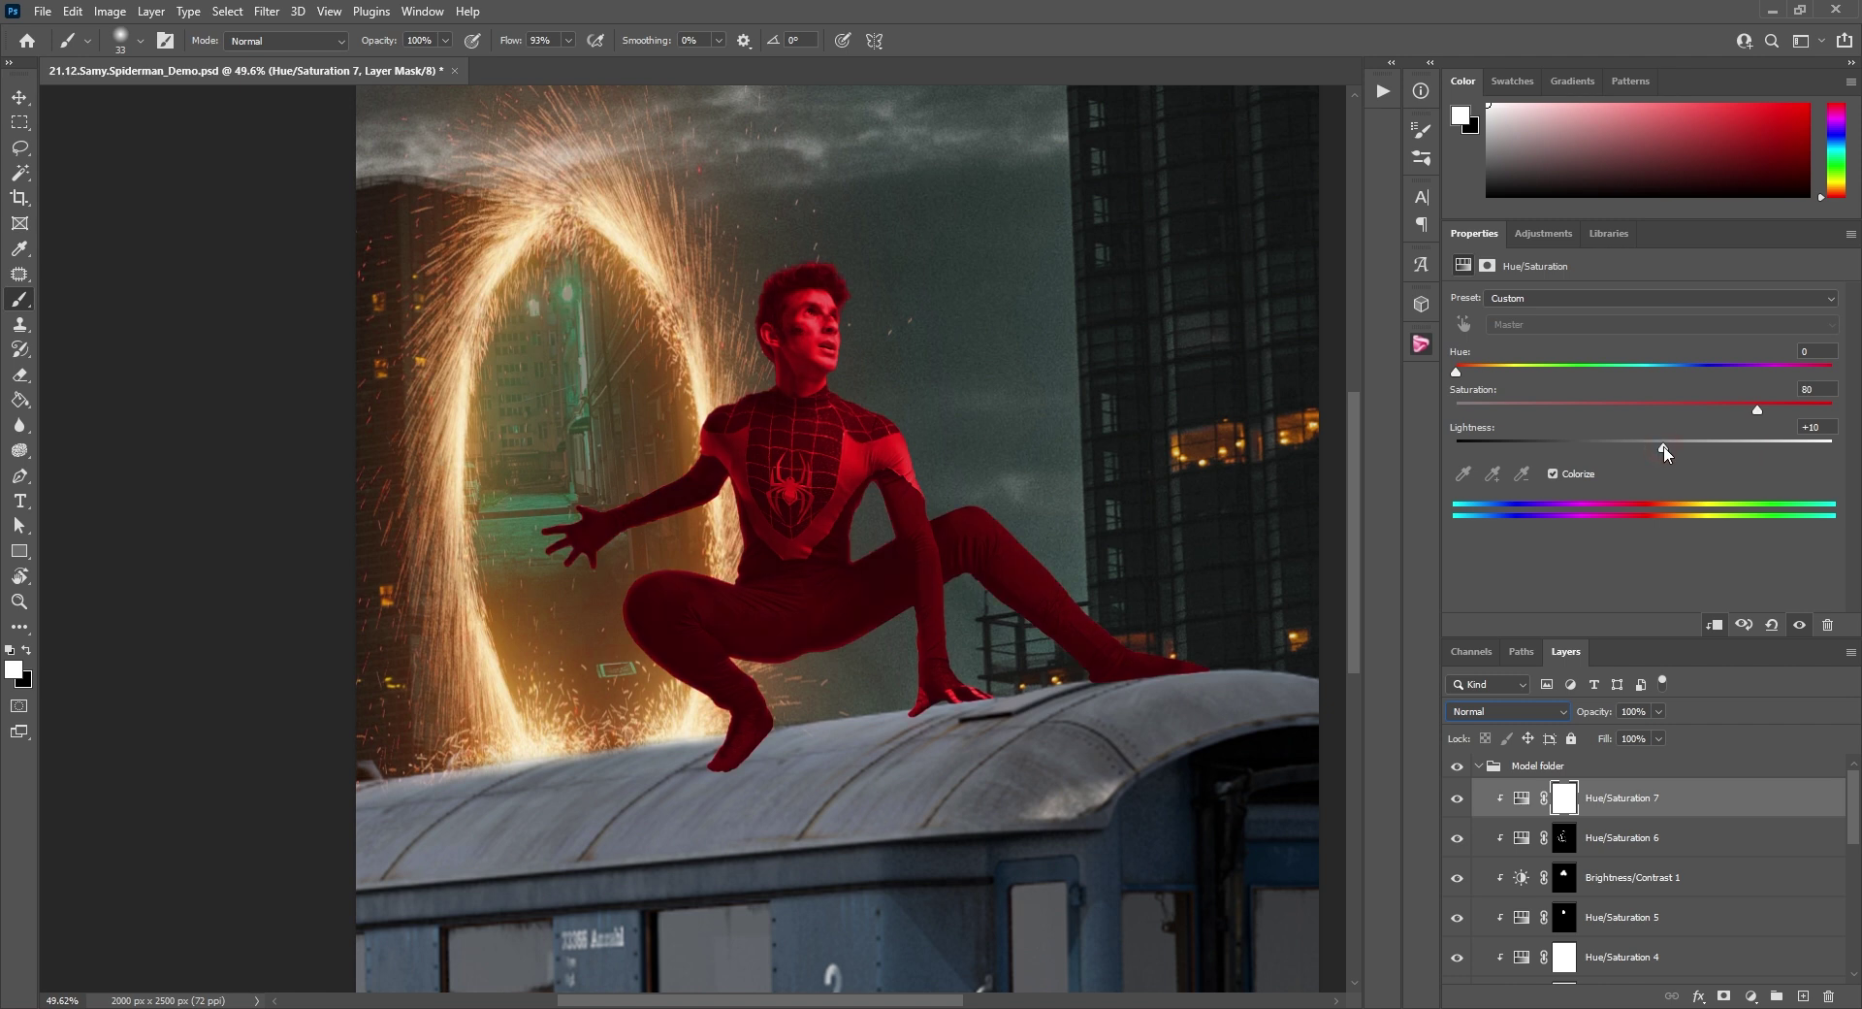
pyautogui.moveTo(1458, 373); pyautogui.dragTo(1494, 378)
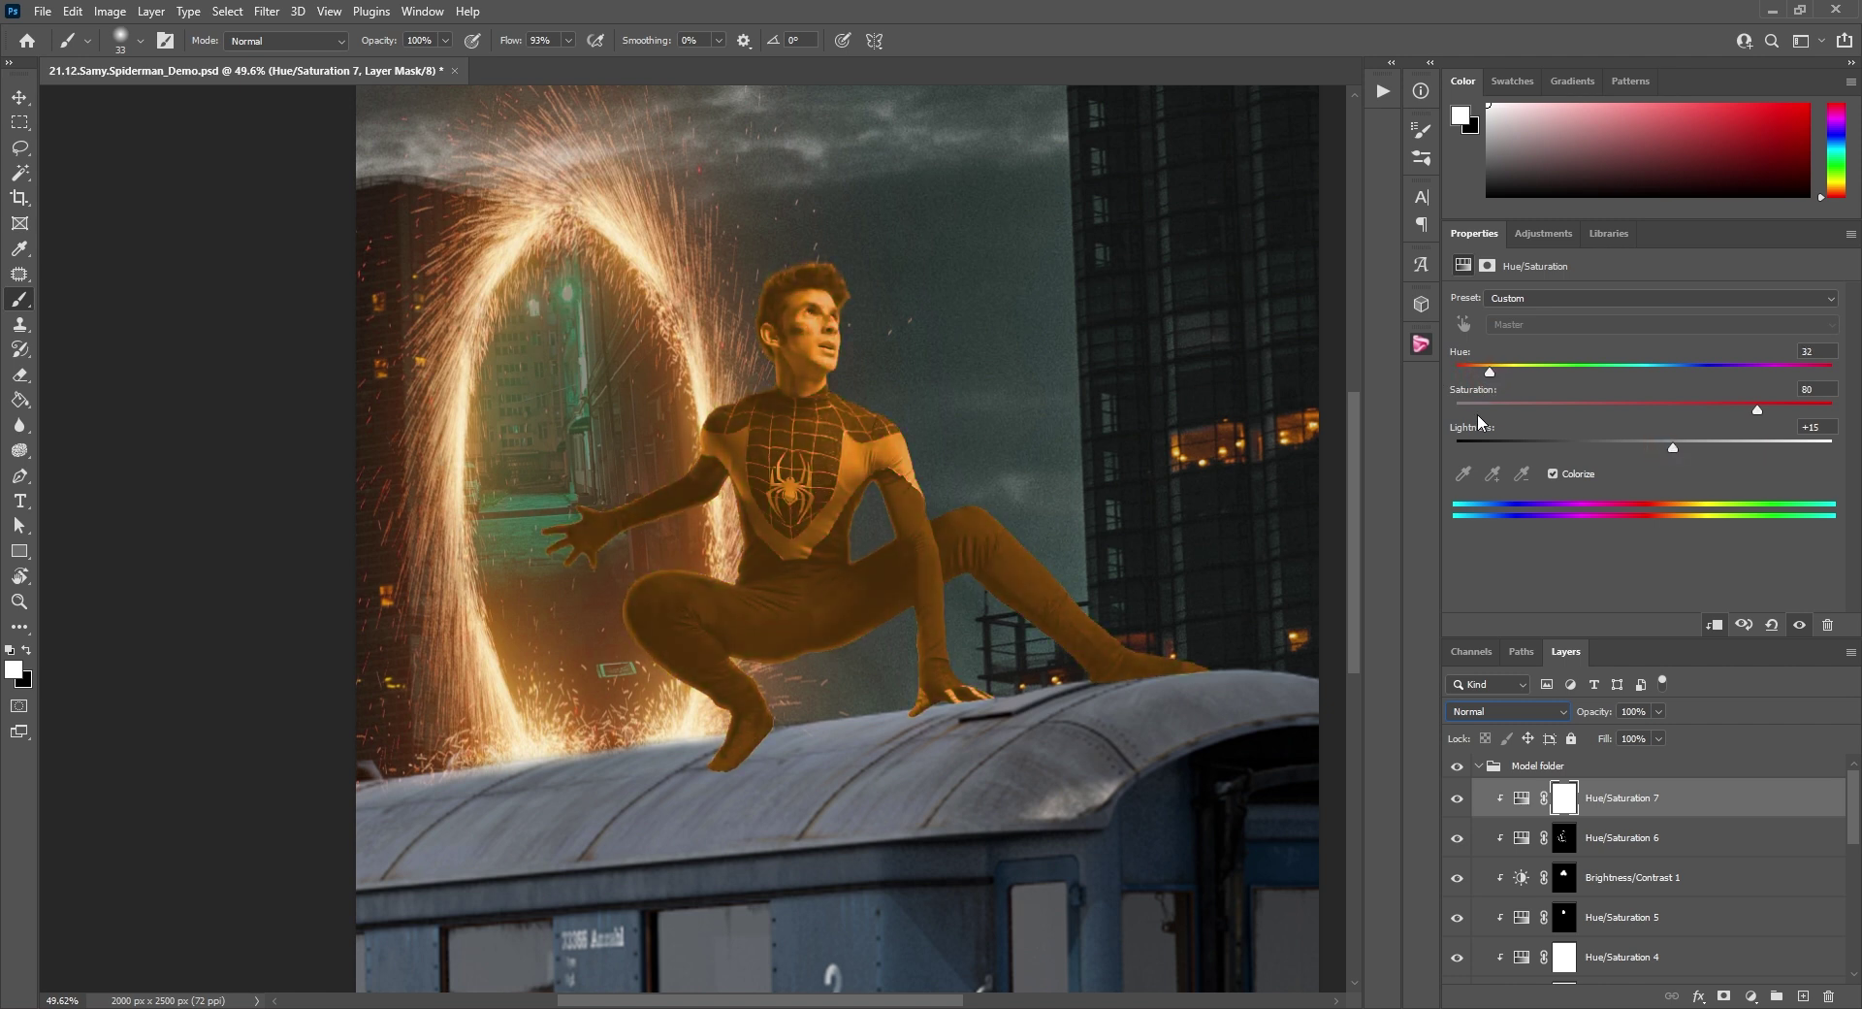
# Blend the new orange adjustment in Screen mode and invert its mask to black.
pyautogui.click(1501, 714)
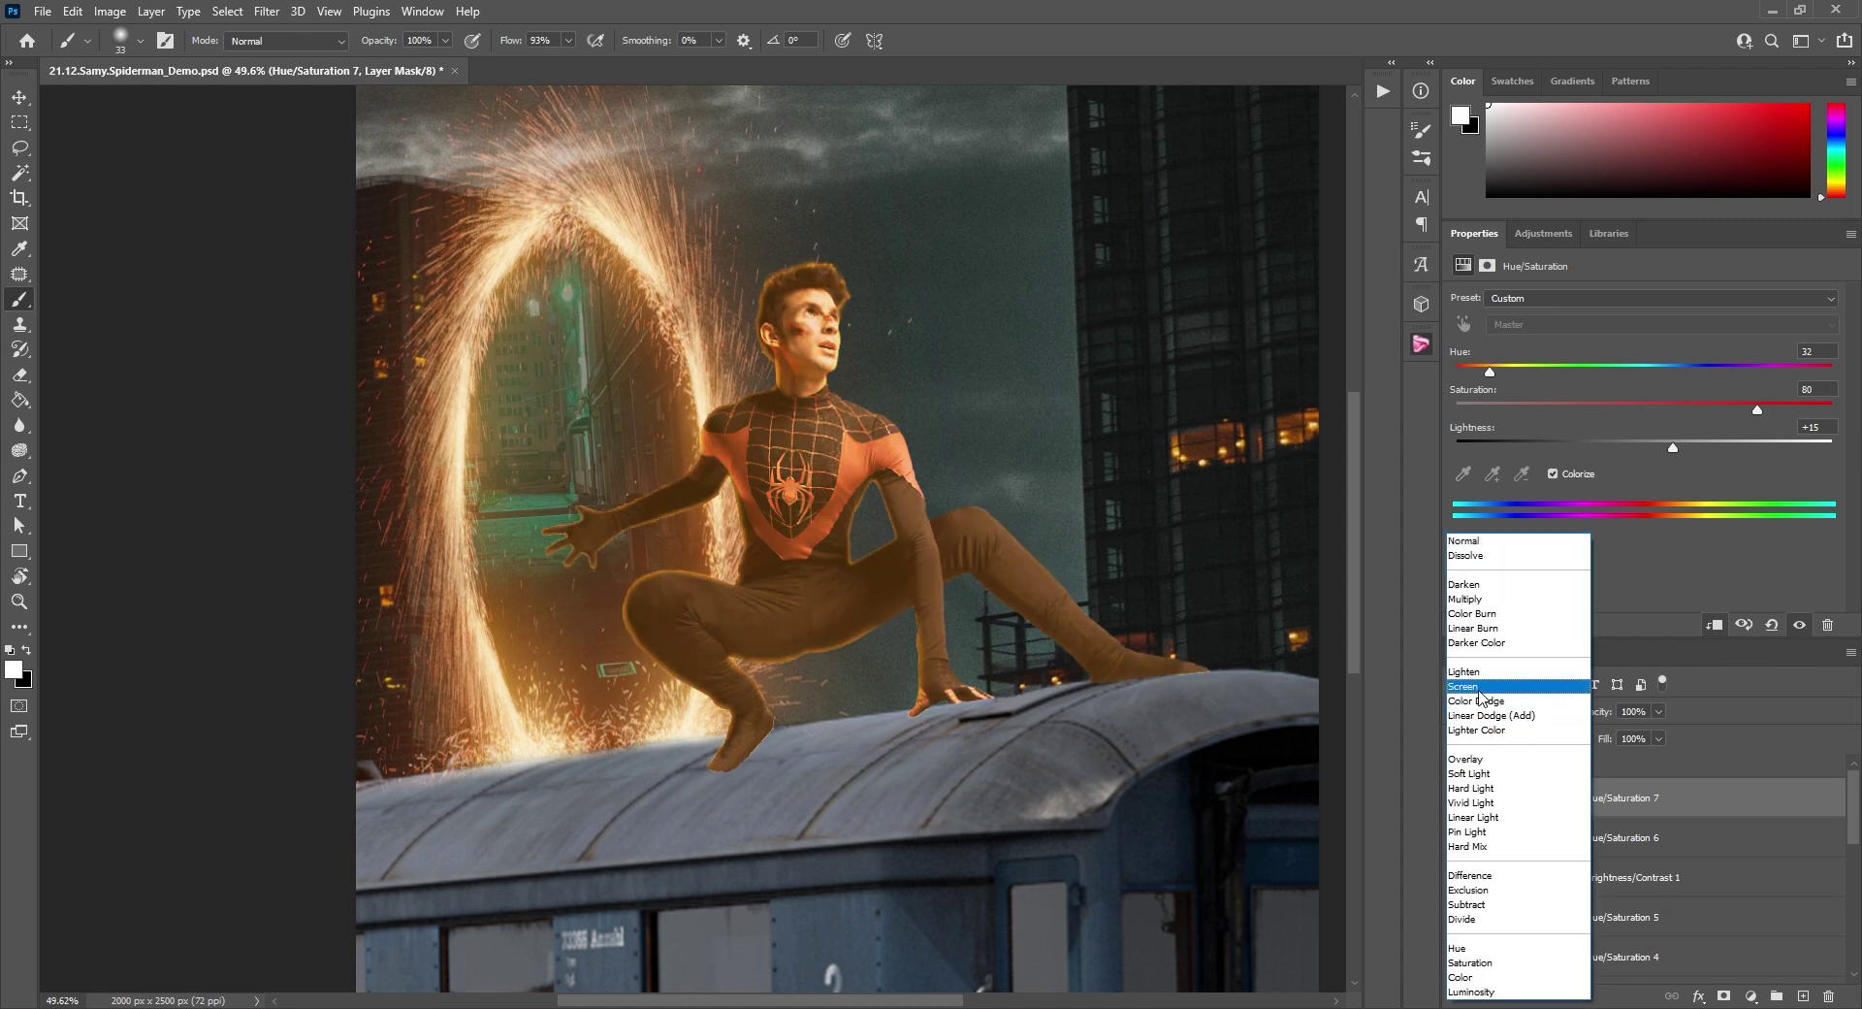
pyautogui.click(1479, 689)
pyautogui.click(1565, 798)
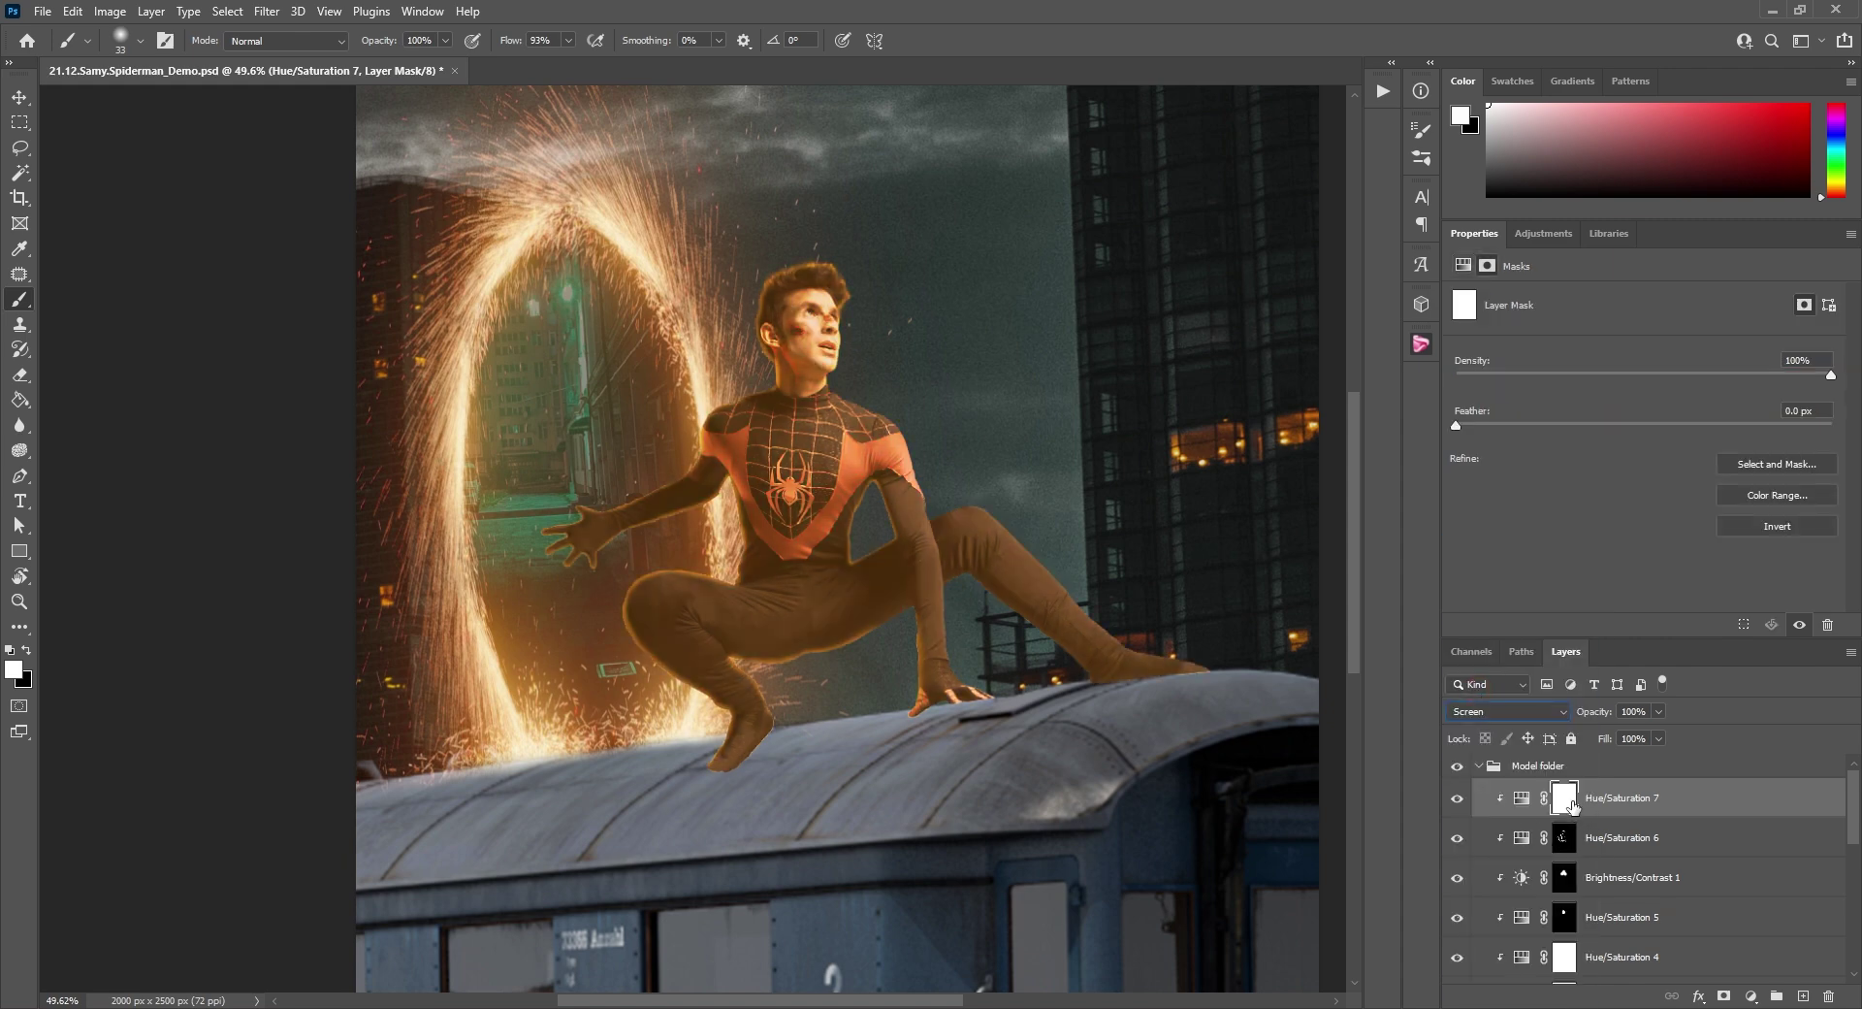
pyautogui.hotkey('ctrl', 'i')
# Paint white on the Screen adjustment's mask with a soft brush over the model's hair, shoulder, arms, bent leg and foot as portal glow.
pyautogui.moveTo(590, 355); pyautogui.dragTo(648, 364)
pyautogui.scroll(2, 689, 370)
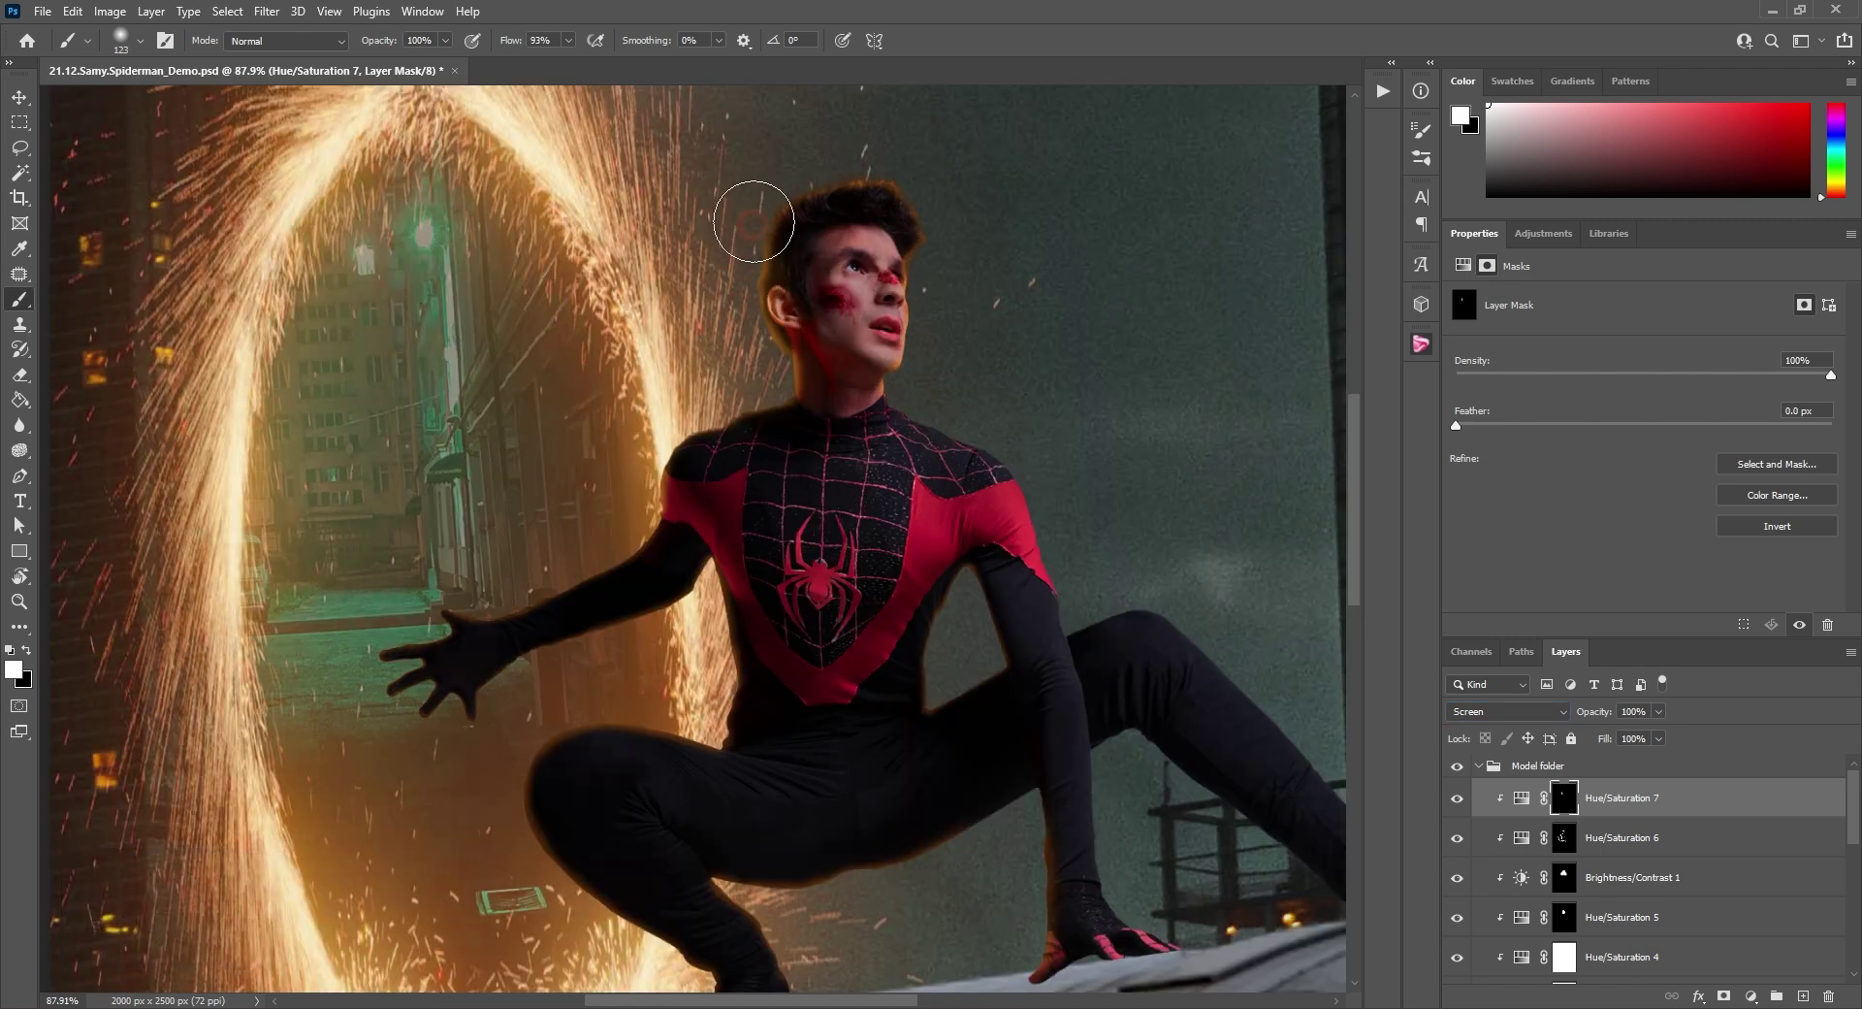
pyautogui.moveTo(740, 183); pyautogui.dragTo(787, 183)
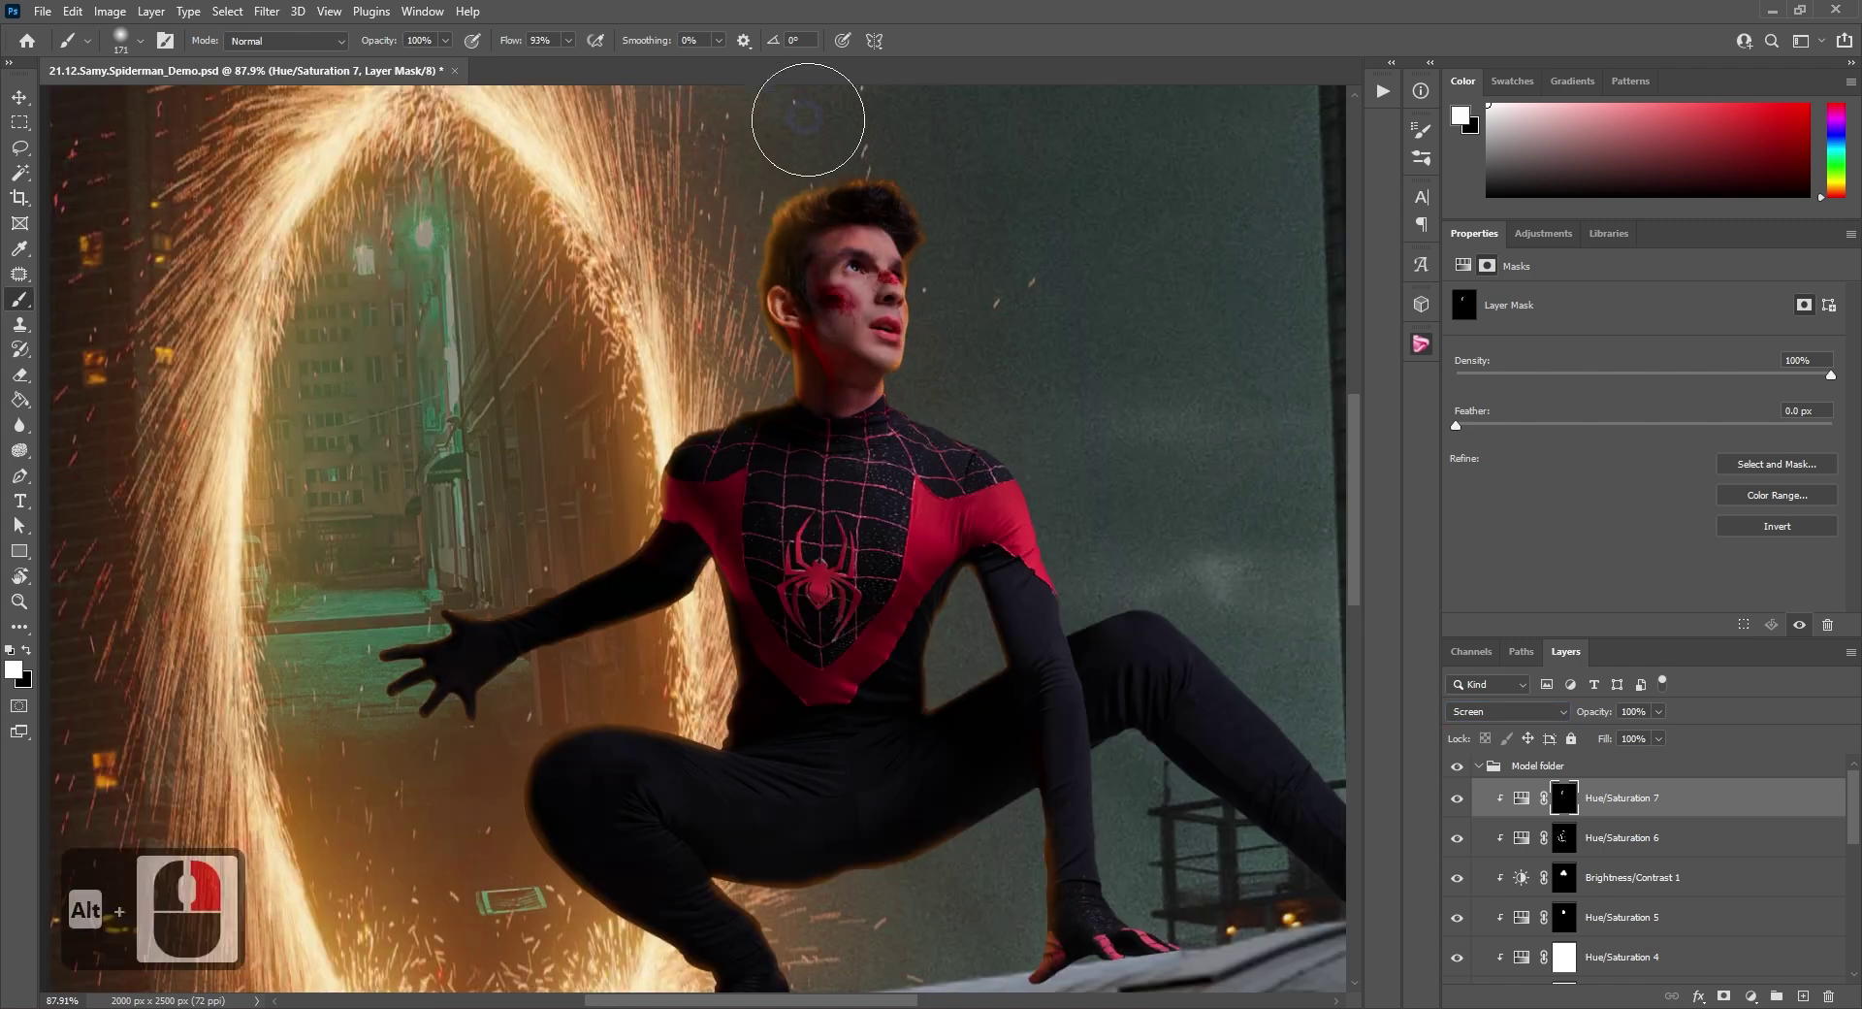
pyautogui.moveTo(688, 431)
pyautogui.mouseDown()
pyautogui.moveTo(623, 514)
pyautogui.moveTo(388, 608)
pyautogui.moveTo(371, 716)
pyautogui.moveTo(442, 758)
pyautogui.moveTo(710, 620)
pyautogui.mouseUp()
pyautogui.keyDown('alt'); pyautogui.rightClick(687, 593); pyautogui.keyUp('alt')
pyautogui.scroll(-2, 710, 621)
pyautogui.keyDown('alt'); pyautogui.rightClick(922, 560); pyautogui.keyUp('alt')
pyautogui.keyDown('alt'); pyautogui.rightClick(931, 558); pyautogui.keyUp('alt')
pyautogui.moveTo(931, 558); pyautogui.dragTo(965, 508)
pyautogui.keyDown('alt'); pyautogui.scroll(-5, 965, 509); pyautogui.keyUp('alt')
pyautogui.keyDown('alt'); pyautogui.scroll(4, 969, 375); pyautogui.keyUp('alt')
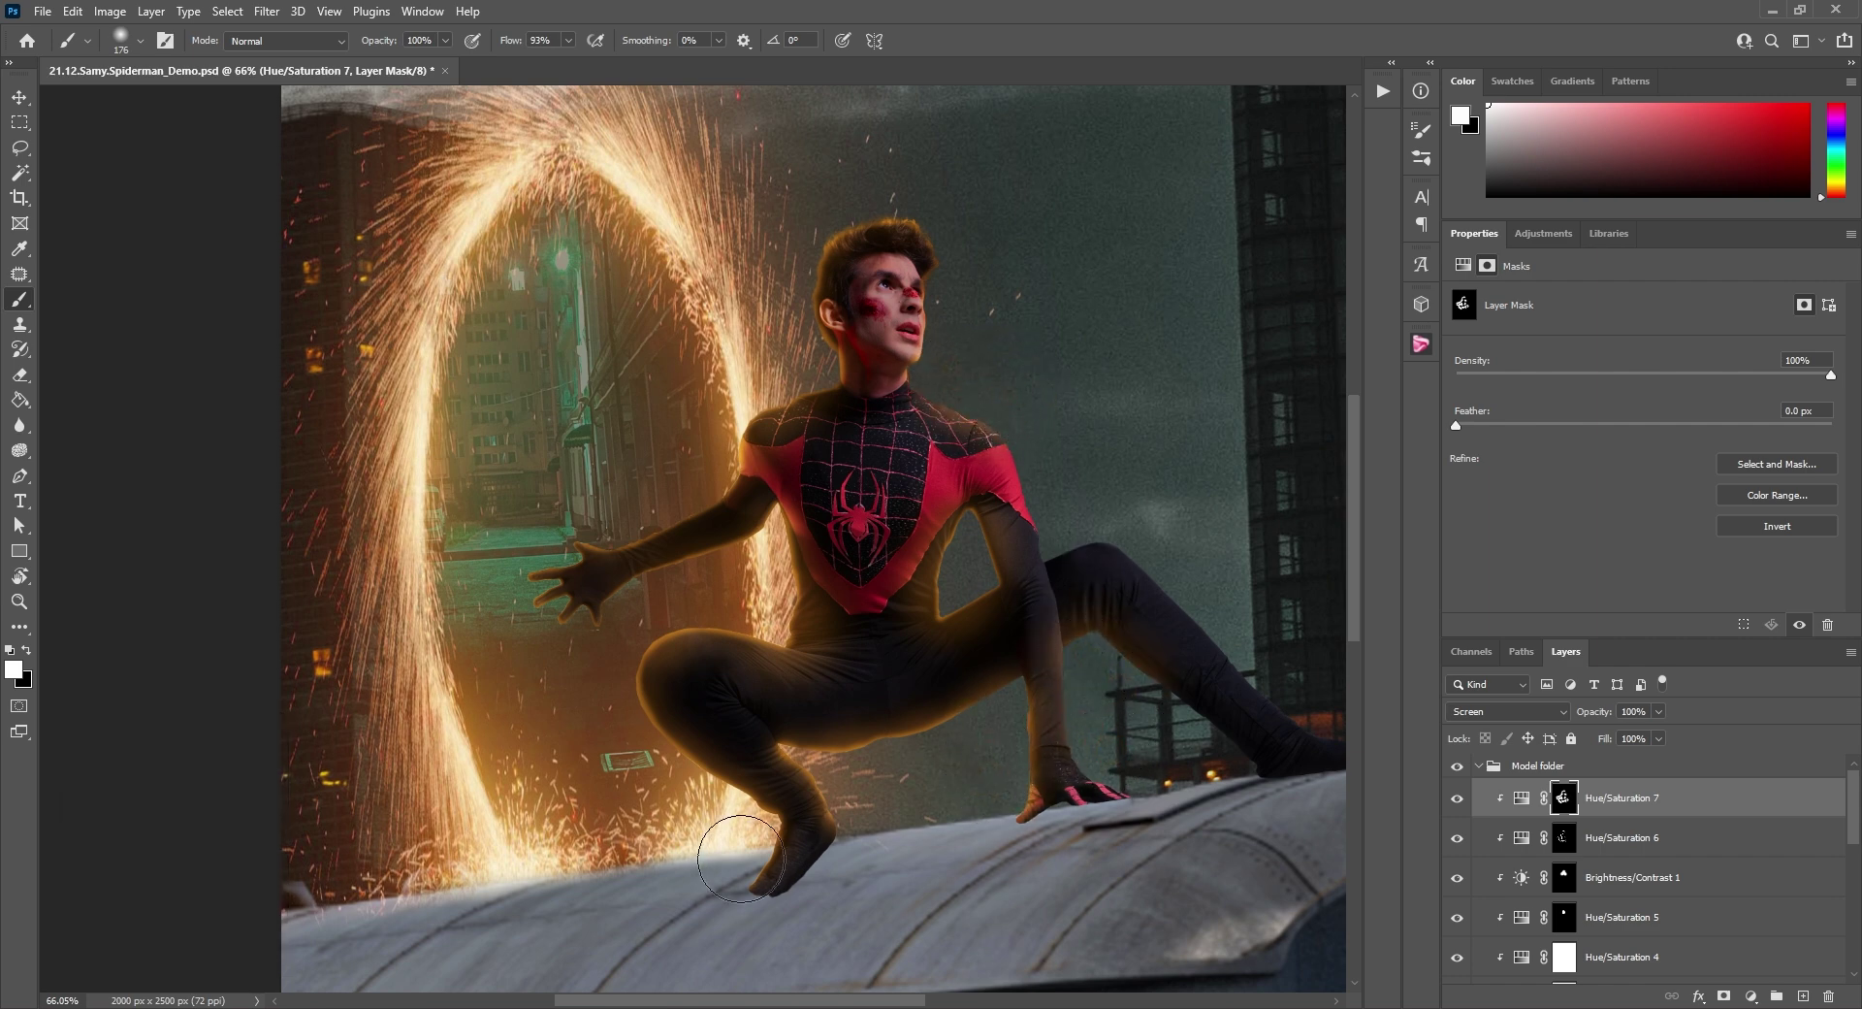
pyautogui.keyDown('alt'); pyautogui.scroll(-3, 737, 853); pyautogui.keyUp('alt')
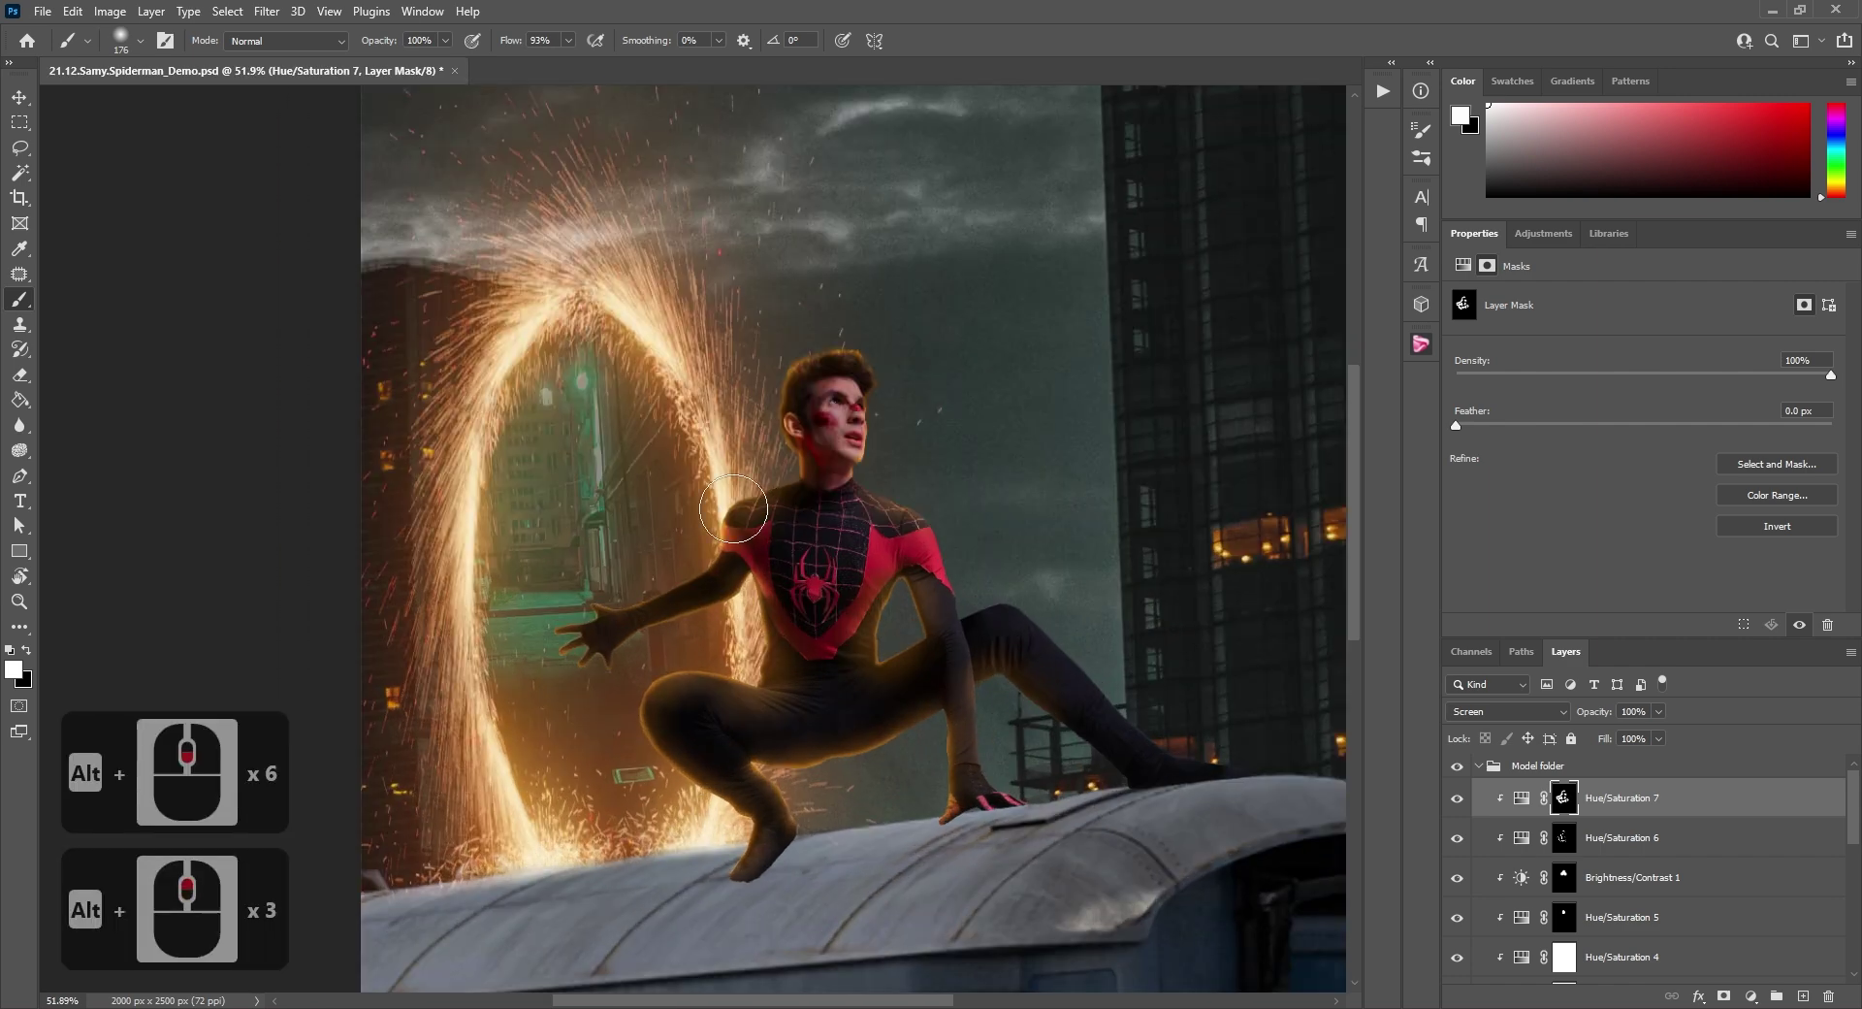
# Set the lower orange rim-light adjustment's lightness to +4 and return to the Screen adjustment's mask.
pyautogui.click(1522, 840)
pyautogui.moveTo(1659, 448); pyautogui.dragTo(1649, 449)
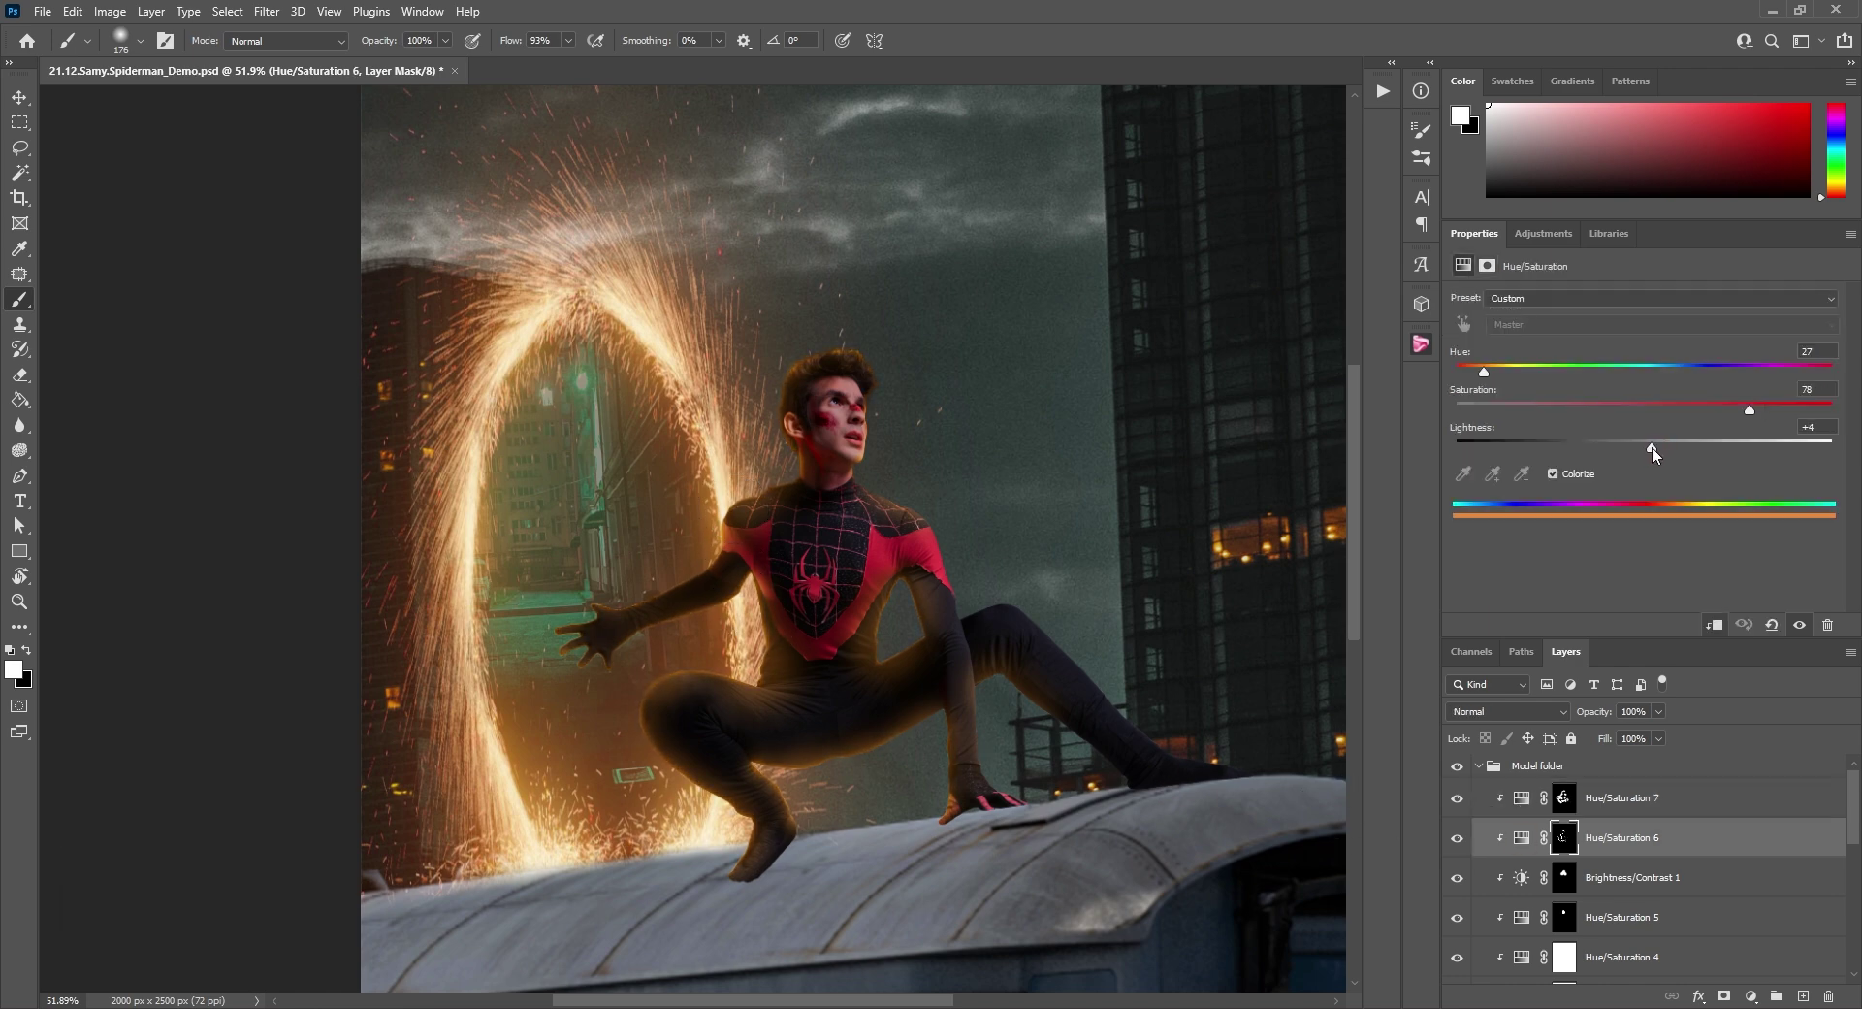
pyautogui.keyDown('alt'); pyautogui.scroll(10, 1038, 409); pyautogui.keyUp('alt')
pyautogui.click(1563, 798)
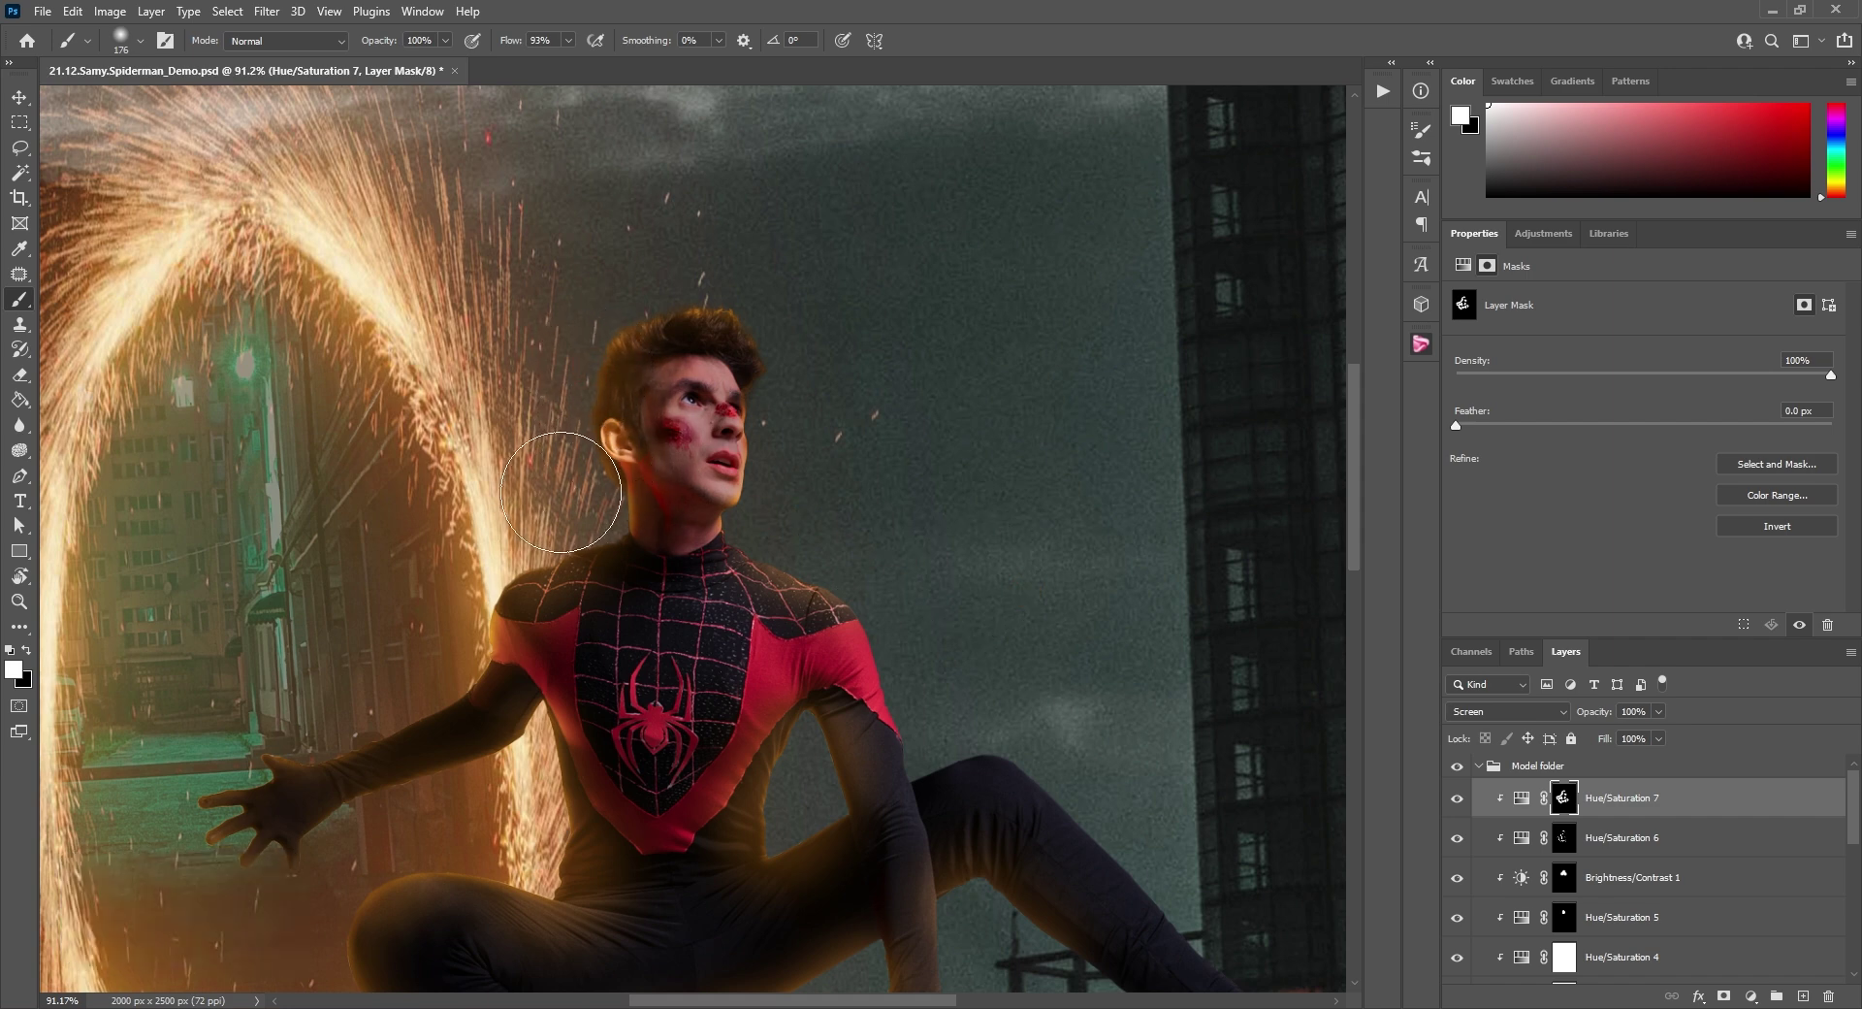
pyautogui.keyDown('alt'); pyautogui.click(511, 470); pyautogui.keyUp('alt')
pyautogui.keyDown('alt'); pyautogui.scroll(-15, 512, 469); pyautogui.keyUp('alt')
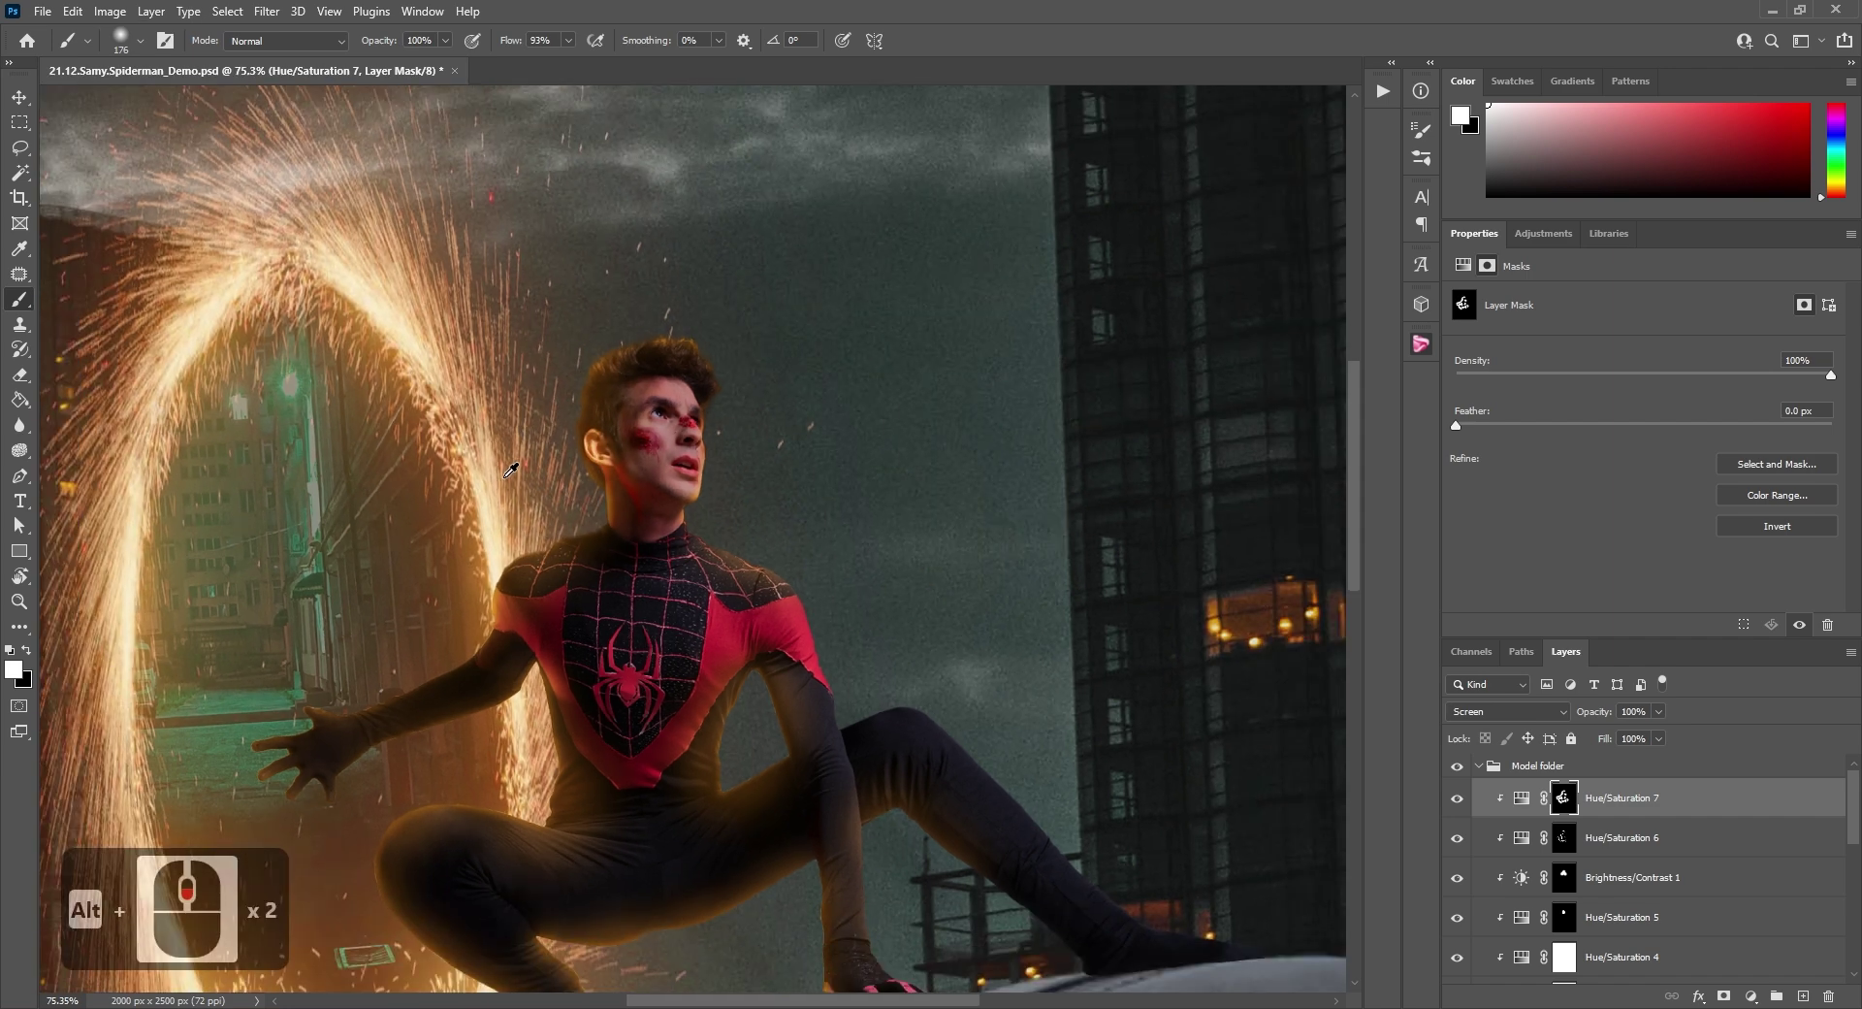
# Rename the rim-light adjustment "edge highlights" and the Screen adjustment above it "Light Spillage".
pyautogui.press('v')
pyautogui.doubleClick(1613, 837)
pyautogui.write('edge high')
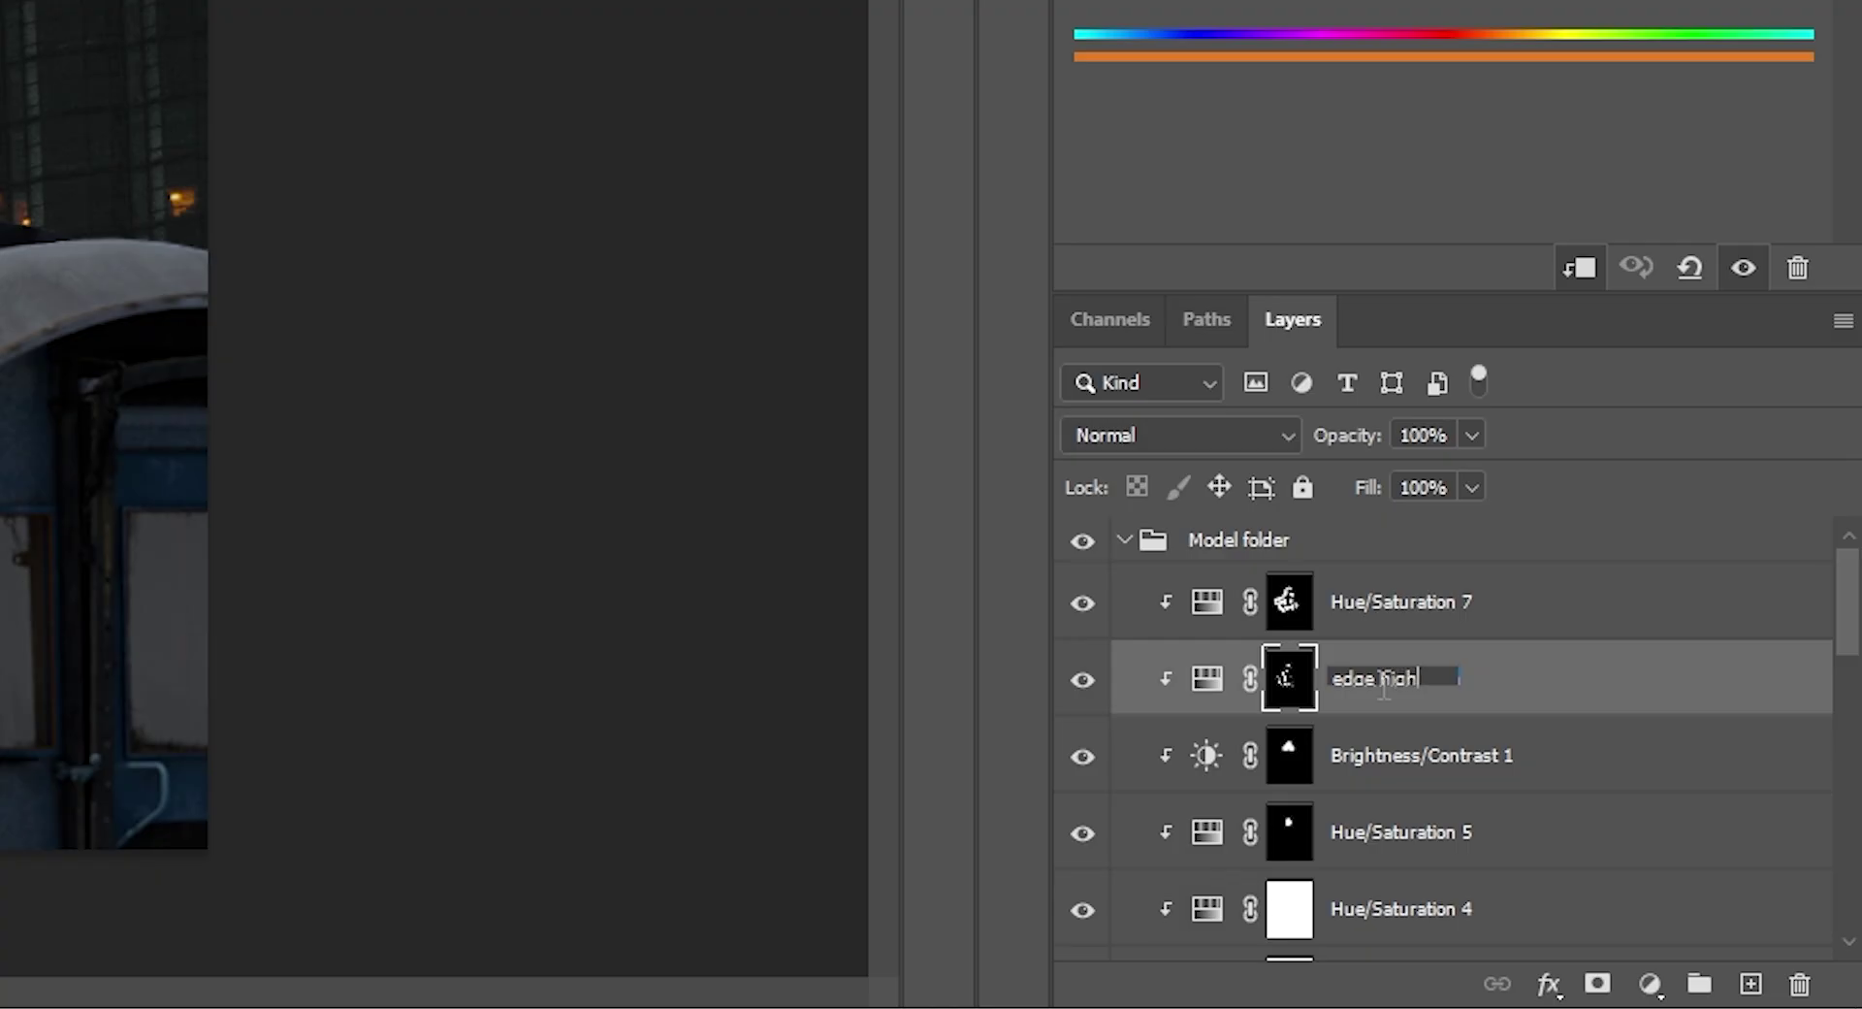
pyautogui.write('lights')
pyautogui.doubleClick(1420, 602)
pyautogui.write('Light Spillage')
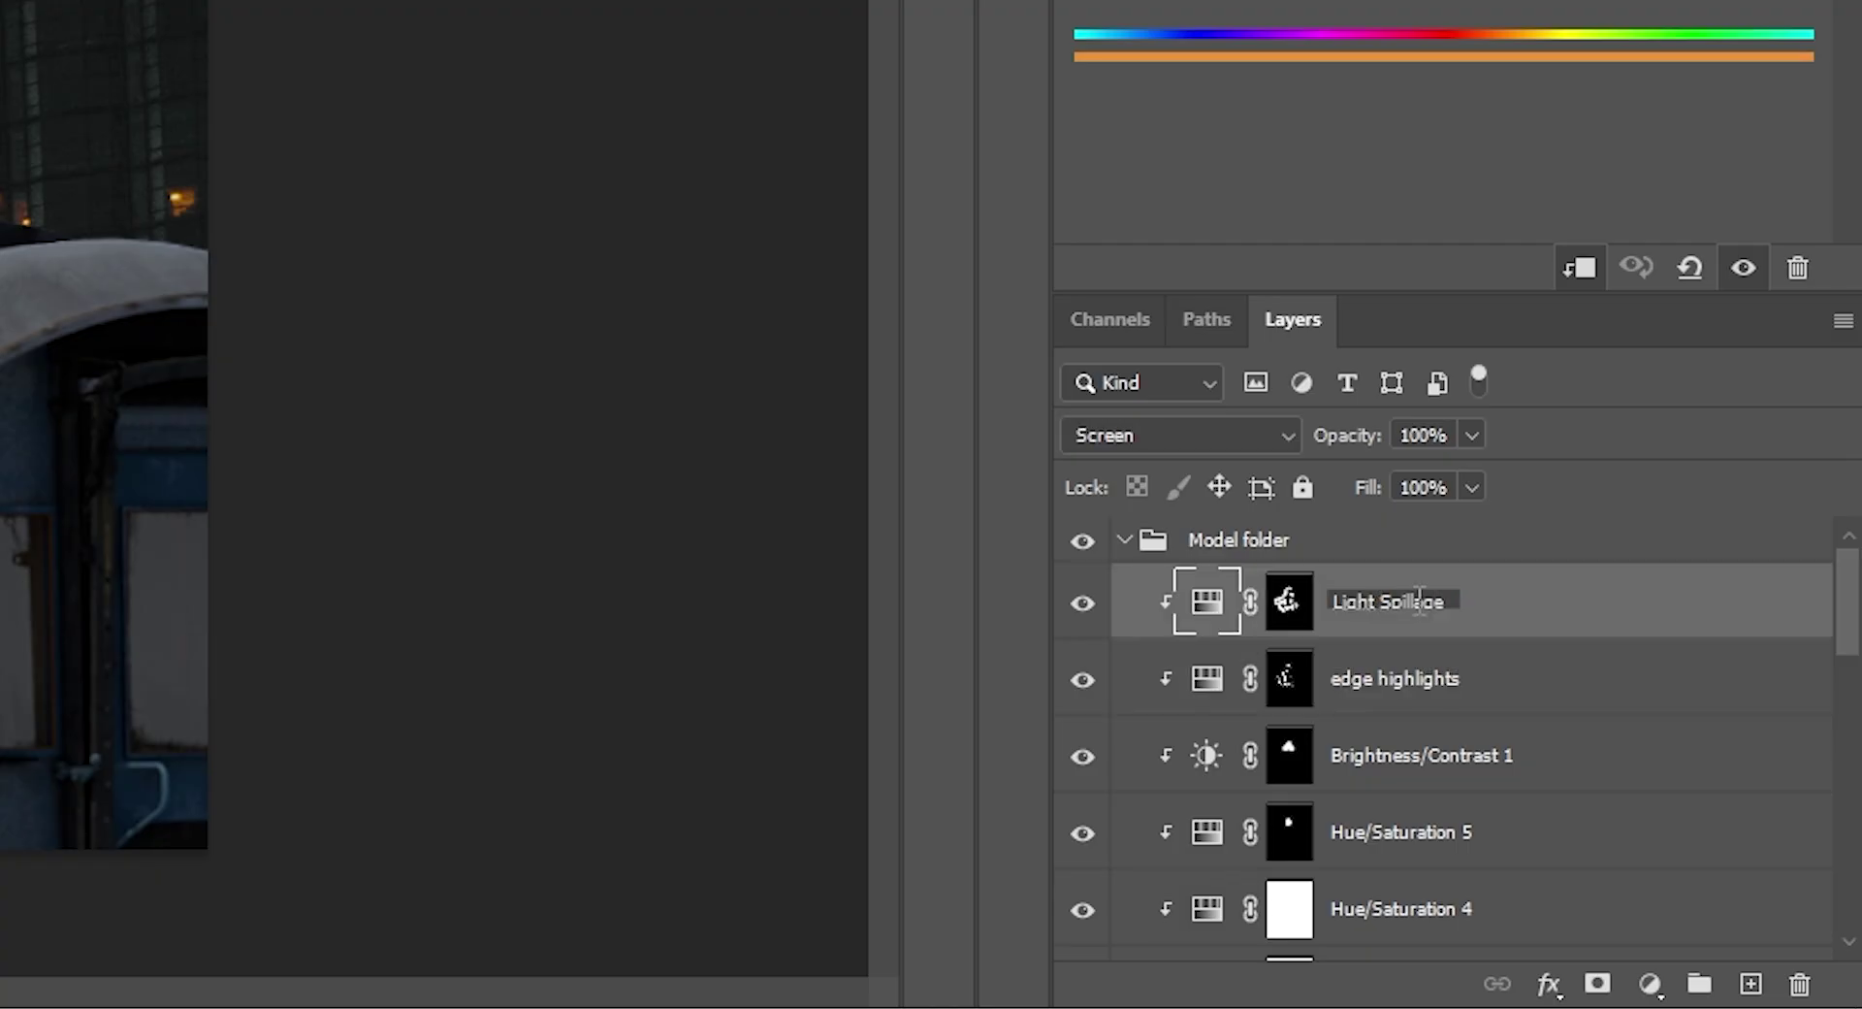
pyautogui.press('Return')
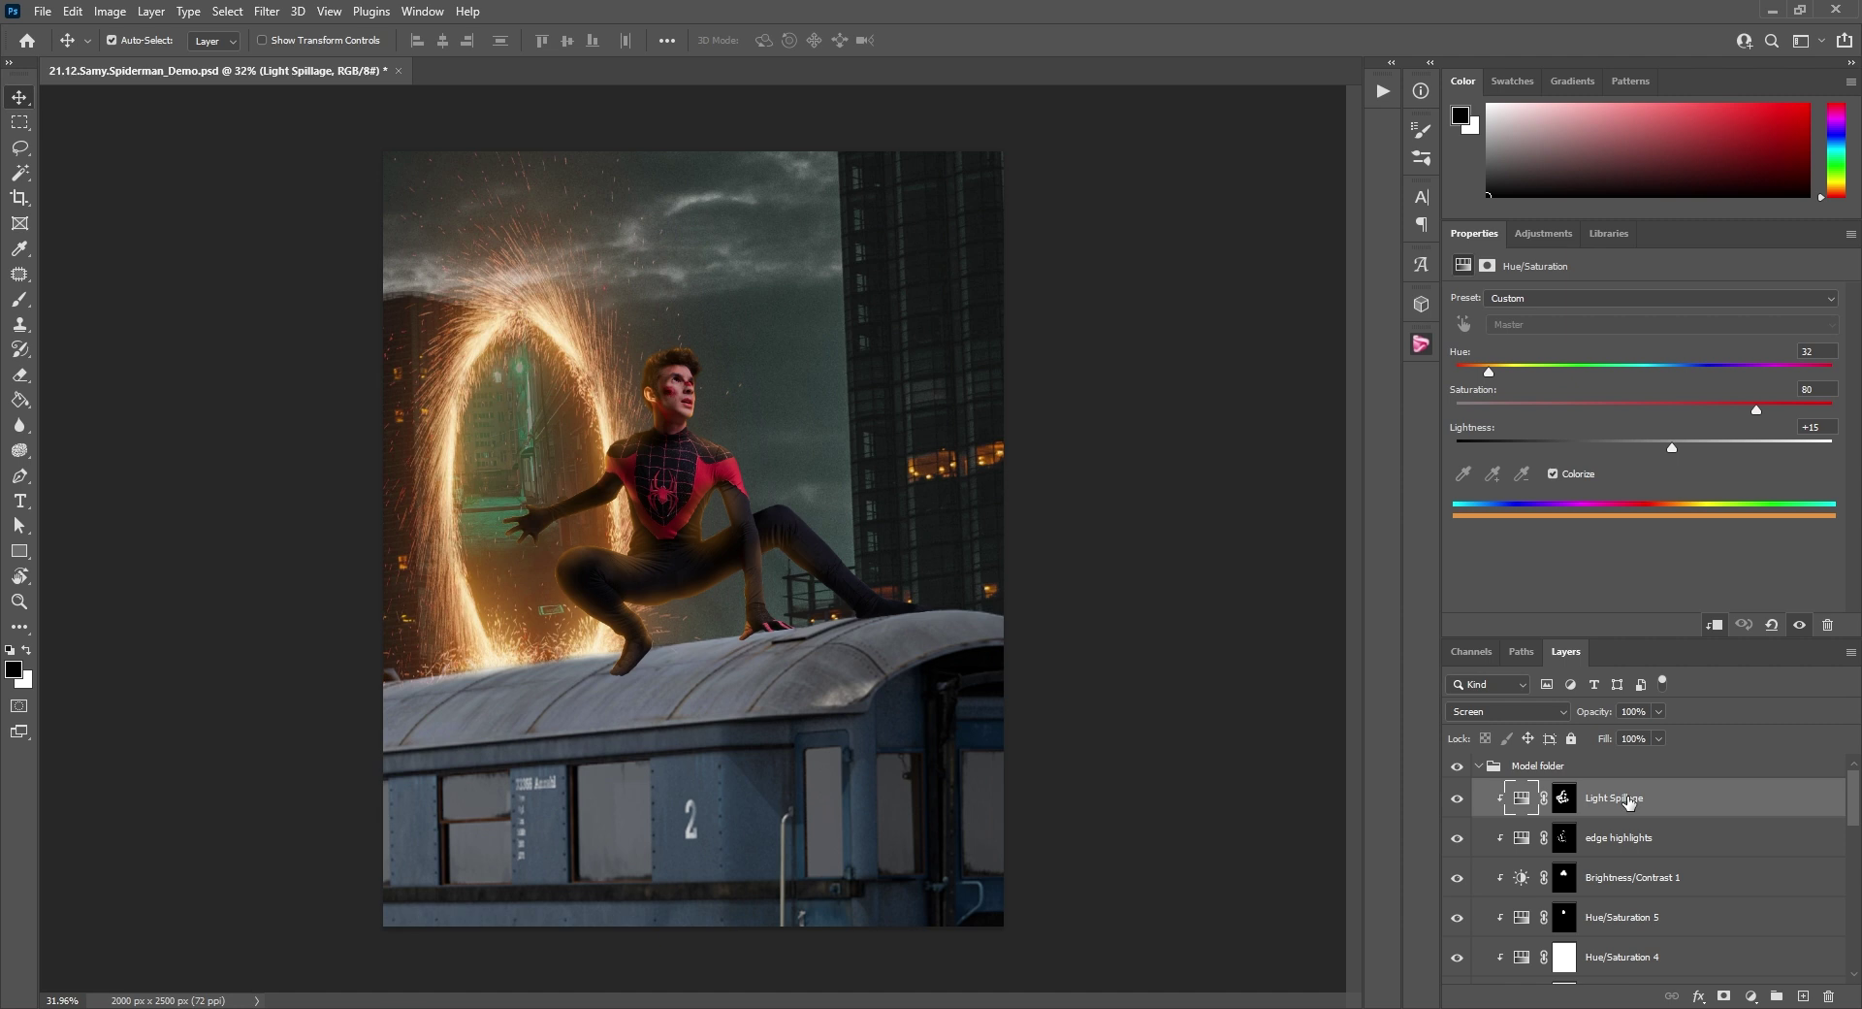
# Add a clipped Exposure adjustment above Light Spillage with lowered exposure to darken the model, and invert its mask.
pyautogui.click(1544, 234)
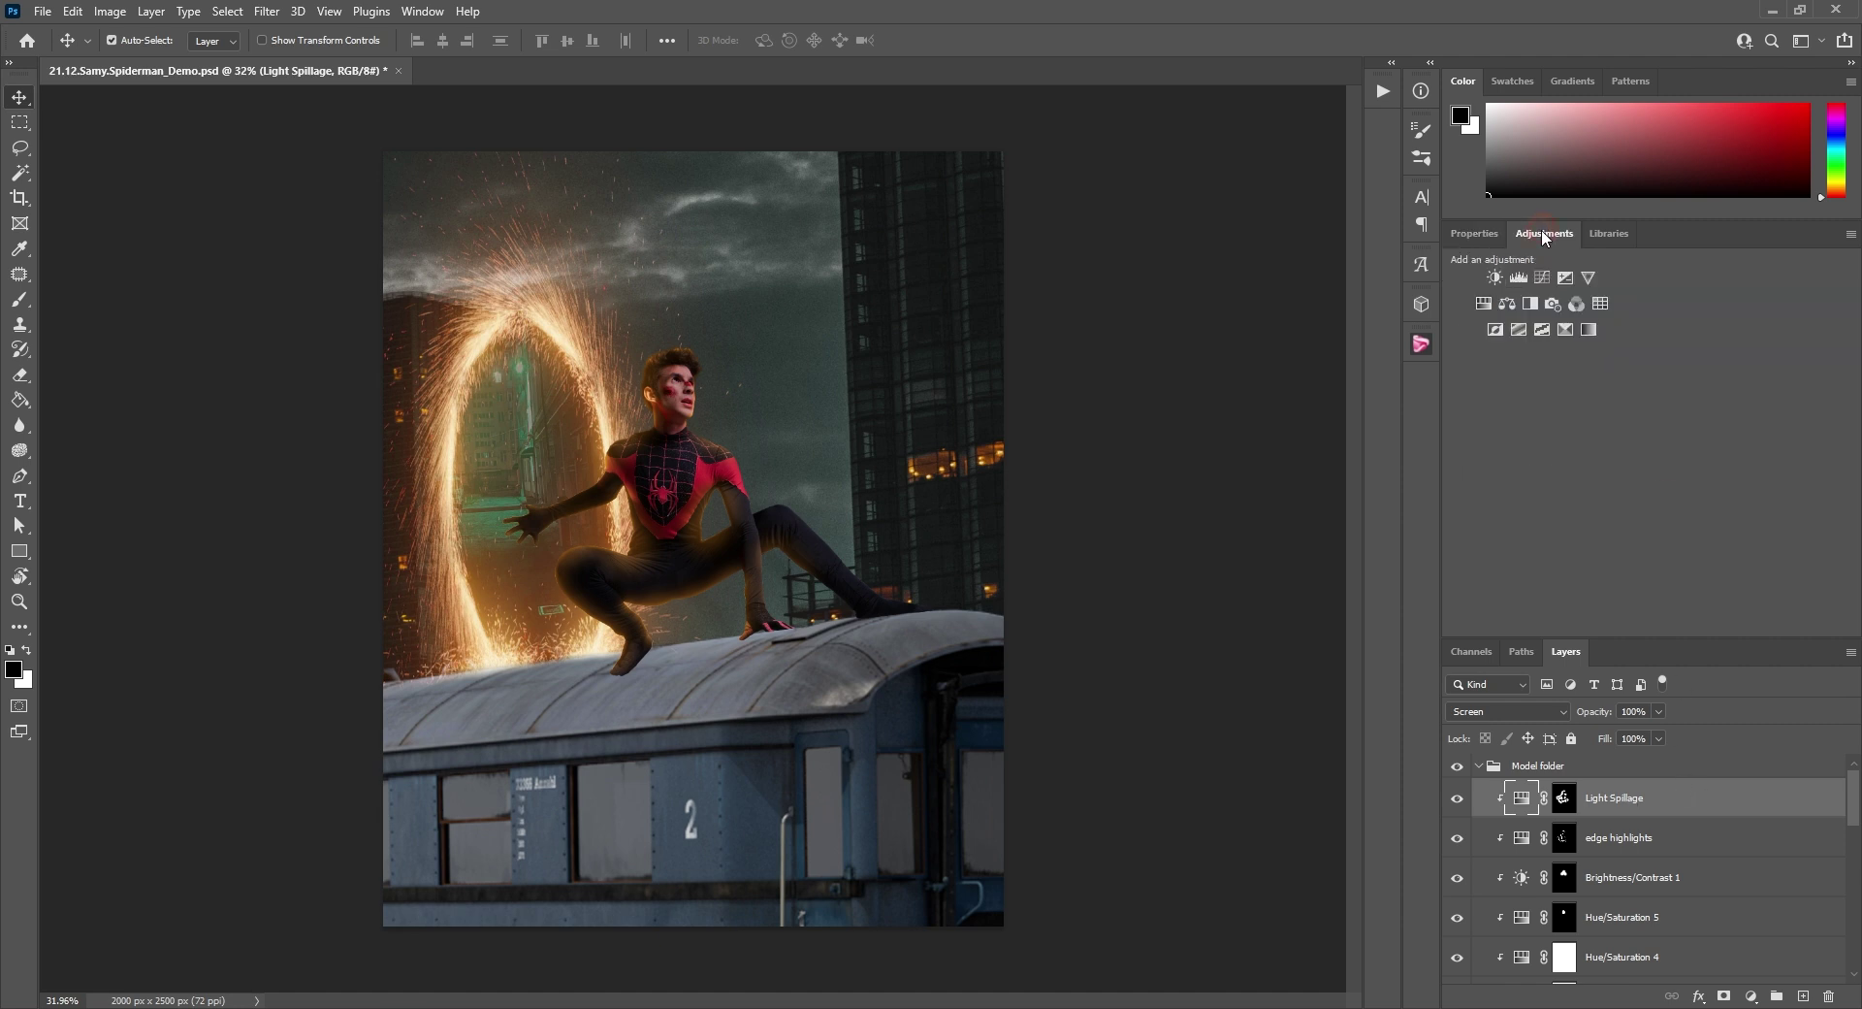
pyautogui.click(1567, 278)
pyautogui.rightClick(1625, 797)
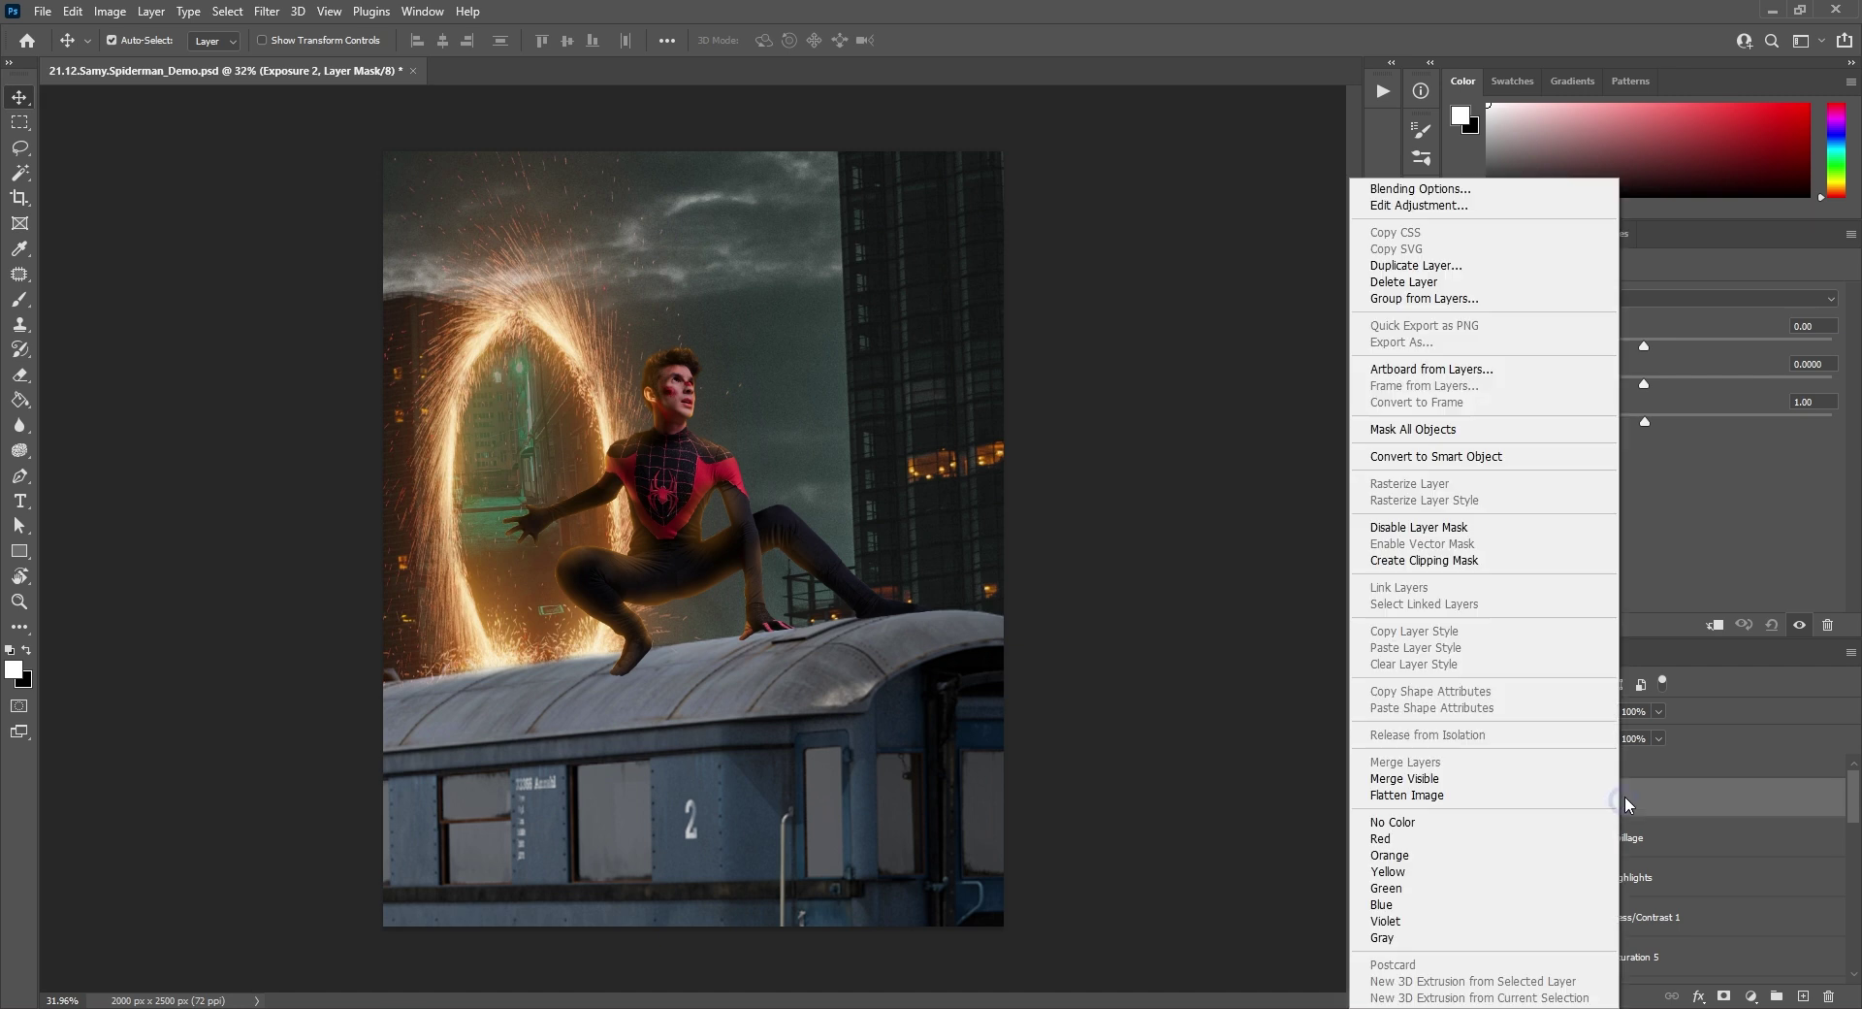
pyautogui.click(1442, 561)
pyautogui.moveTo(1644, 346); pyautogui.dragTo(1560, 349)
pyautogui.click(1569, 801)
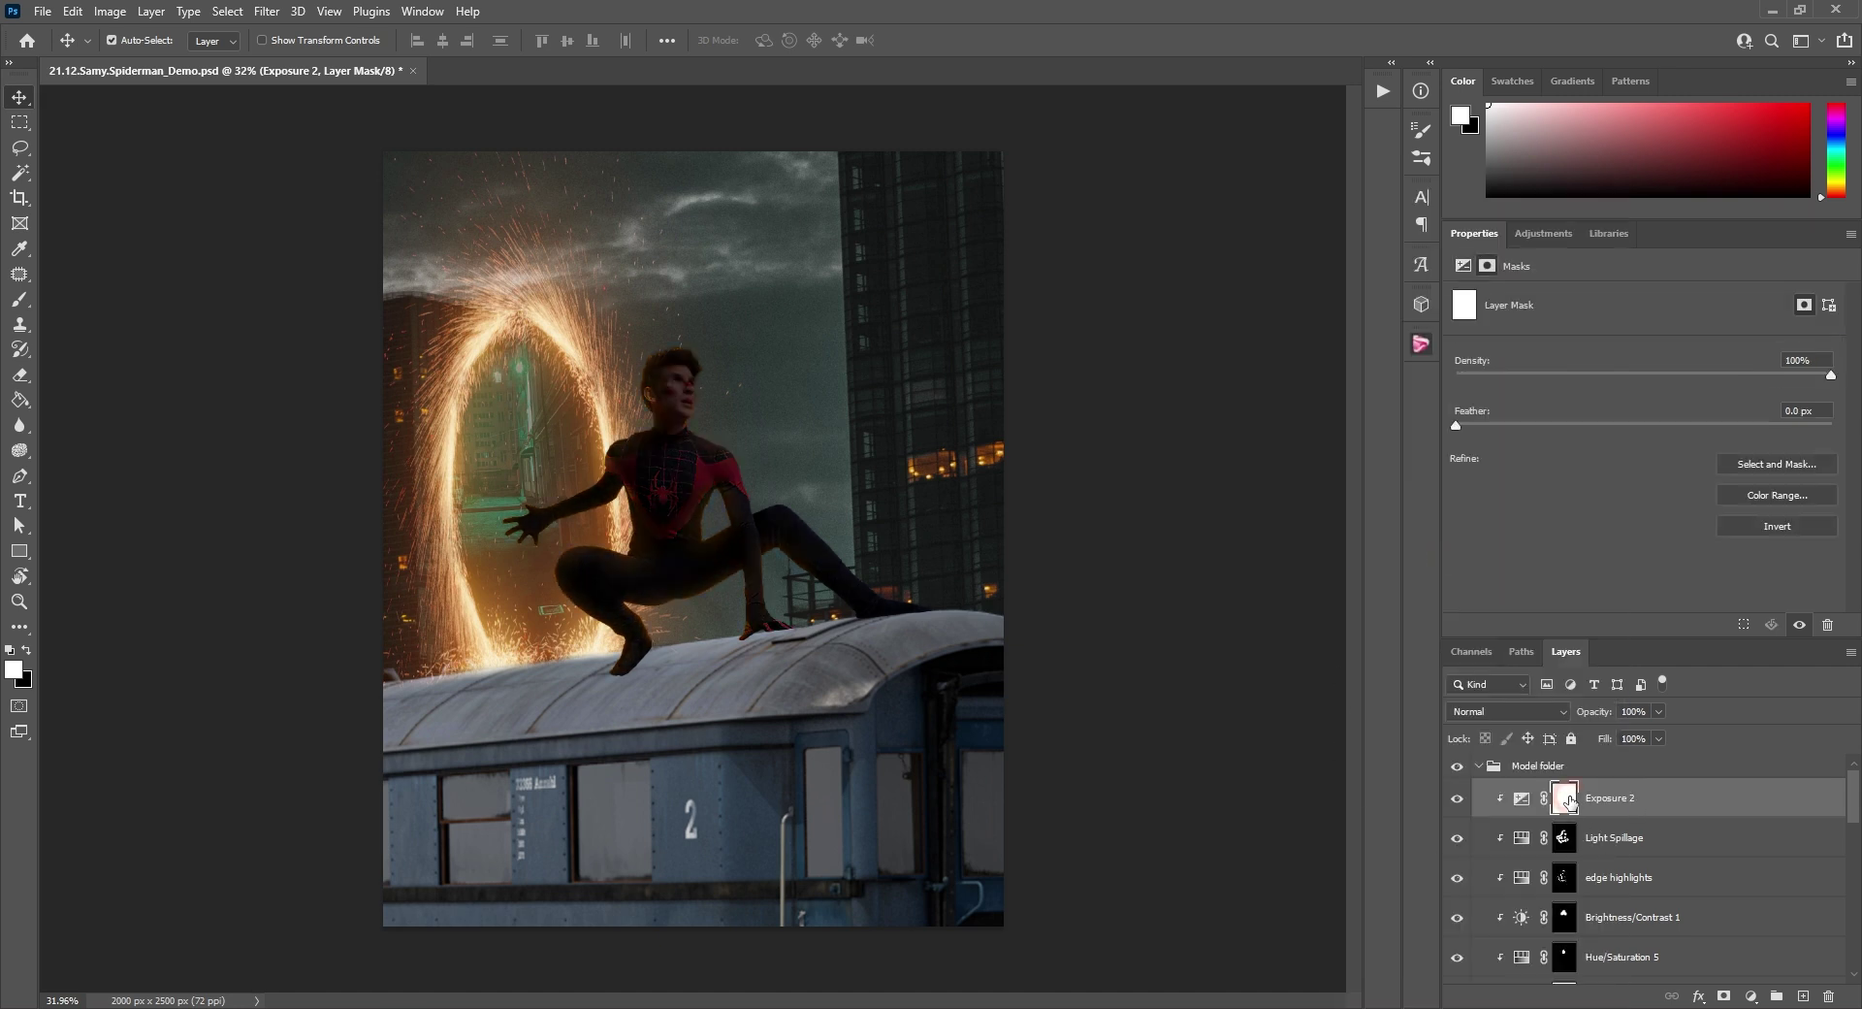
pyautogui.hotkey('ctrl', 'i')
# Paint white on the Exposure mask over the model's feet and supporting hand to darken them where they meet the roof.
pyautogui.click(19, 298)
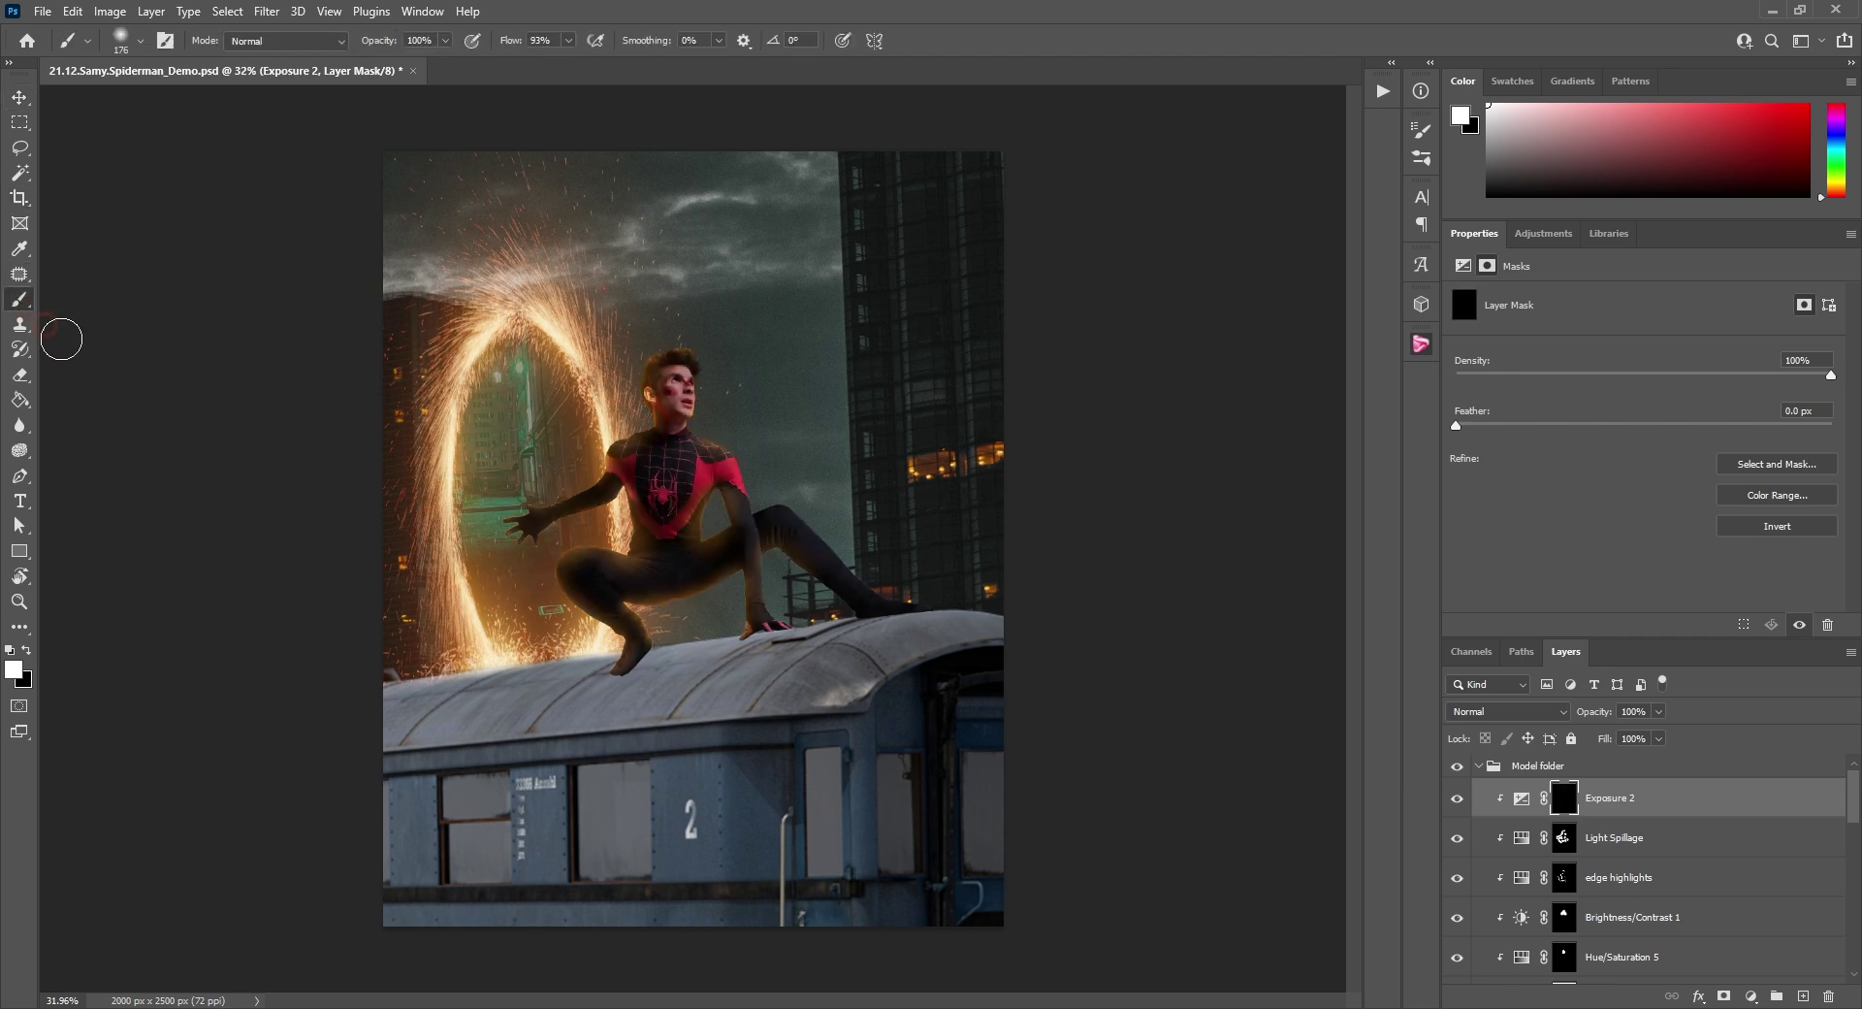
pyautogui.scroll(8, 657, 650)
pyautogui.moveTo(628, 692)
pyautogui.mouseDown()
pyautogui.moveTo(521, 720)
pyautogui.moveTo(541, 724)
pyautogui.mouseUp()
pyautogui.moveTo(926, 636); pyautogui.dragTo(870, 642)
pyautogui.moveTo(1089, 606)
pyautogui.mouseDown()
pyautogui.moveTo(1229, 607)
pyautogui.moveTo(1039, 540)
pyautogui.mouseUp()
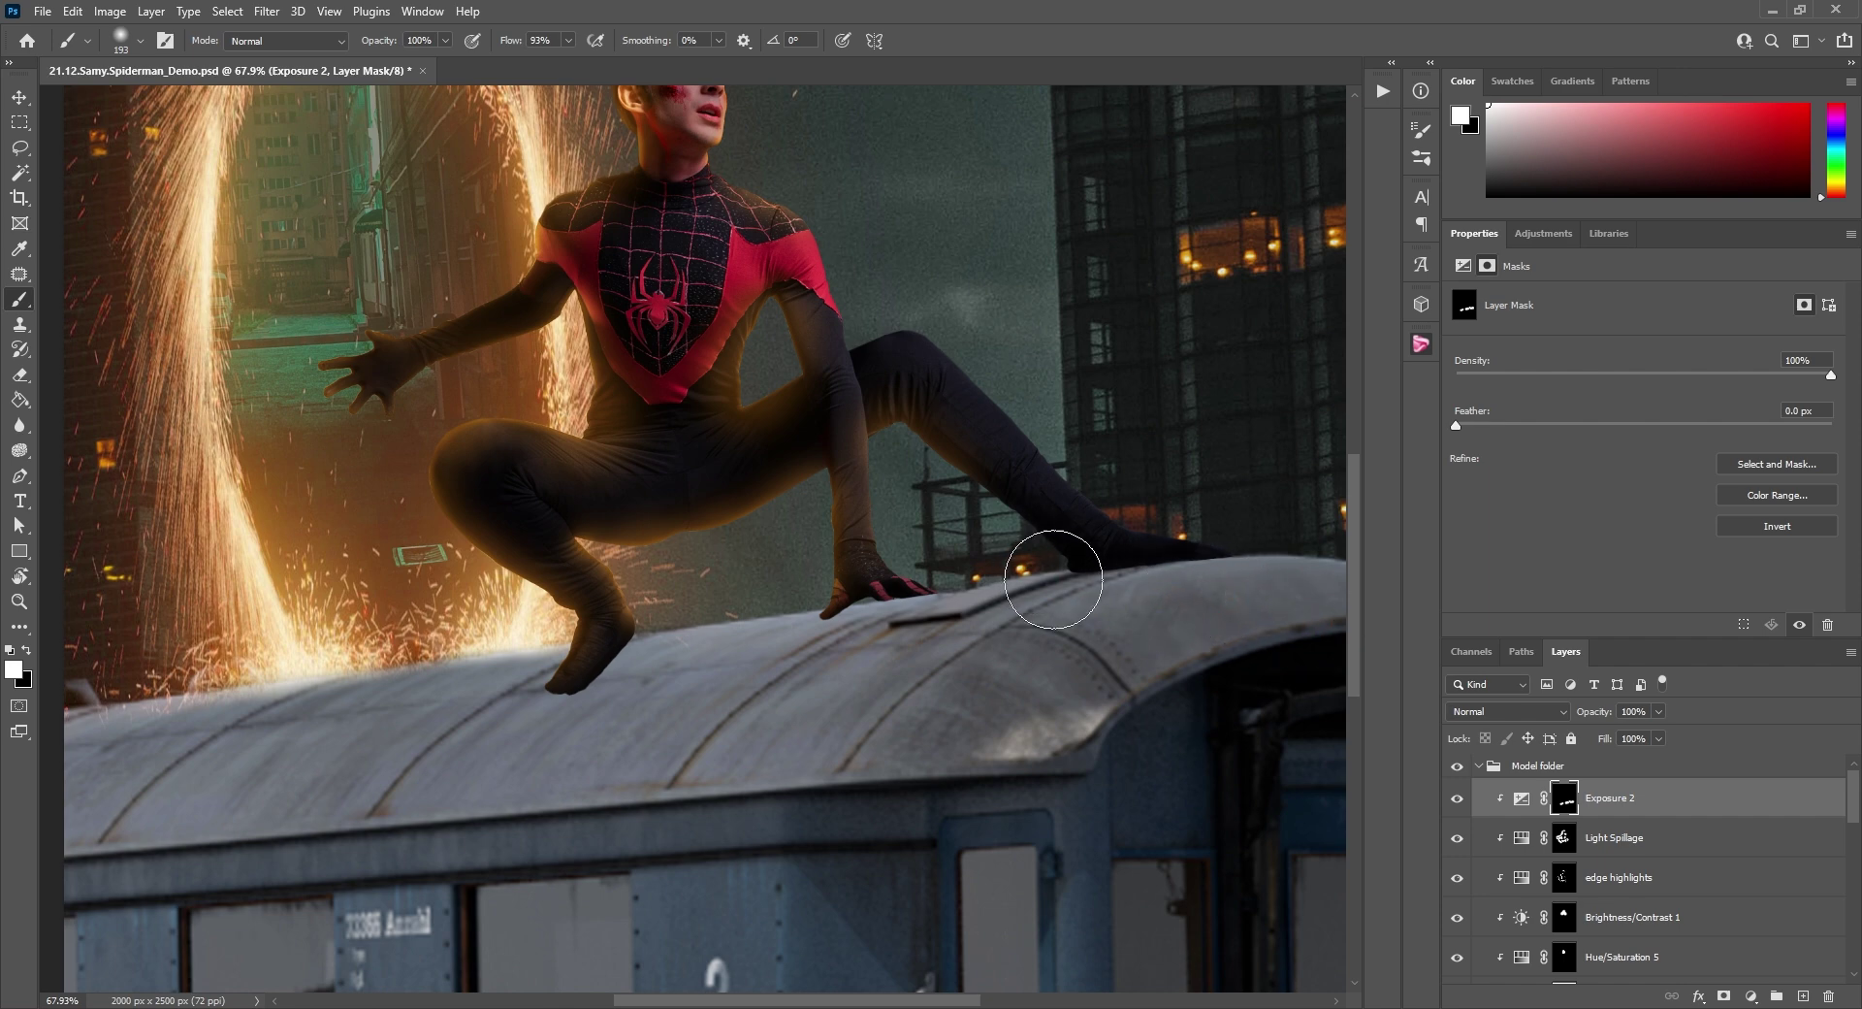
pyautogui.keyDown('alt'); pyautogui.scroll(-6, 832, 652); pyautogui.keyUp('alt')
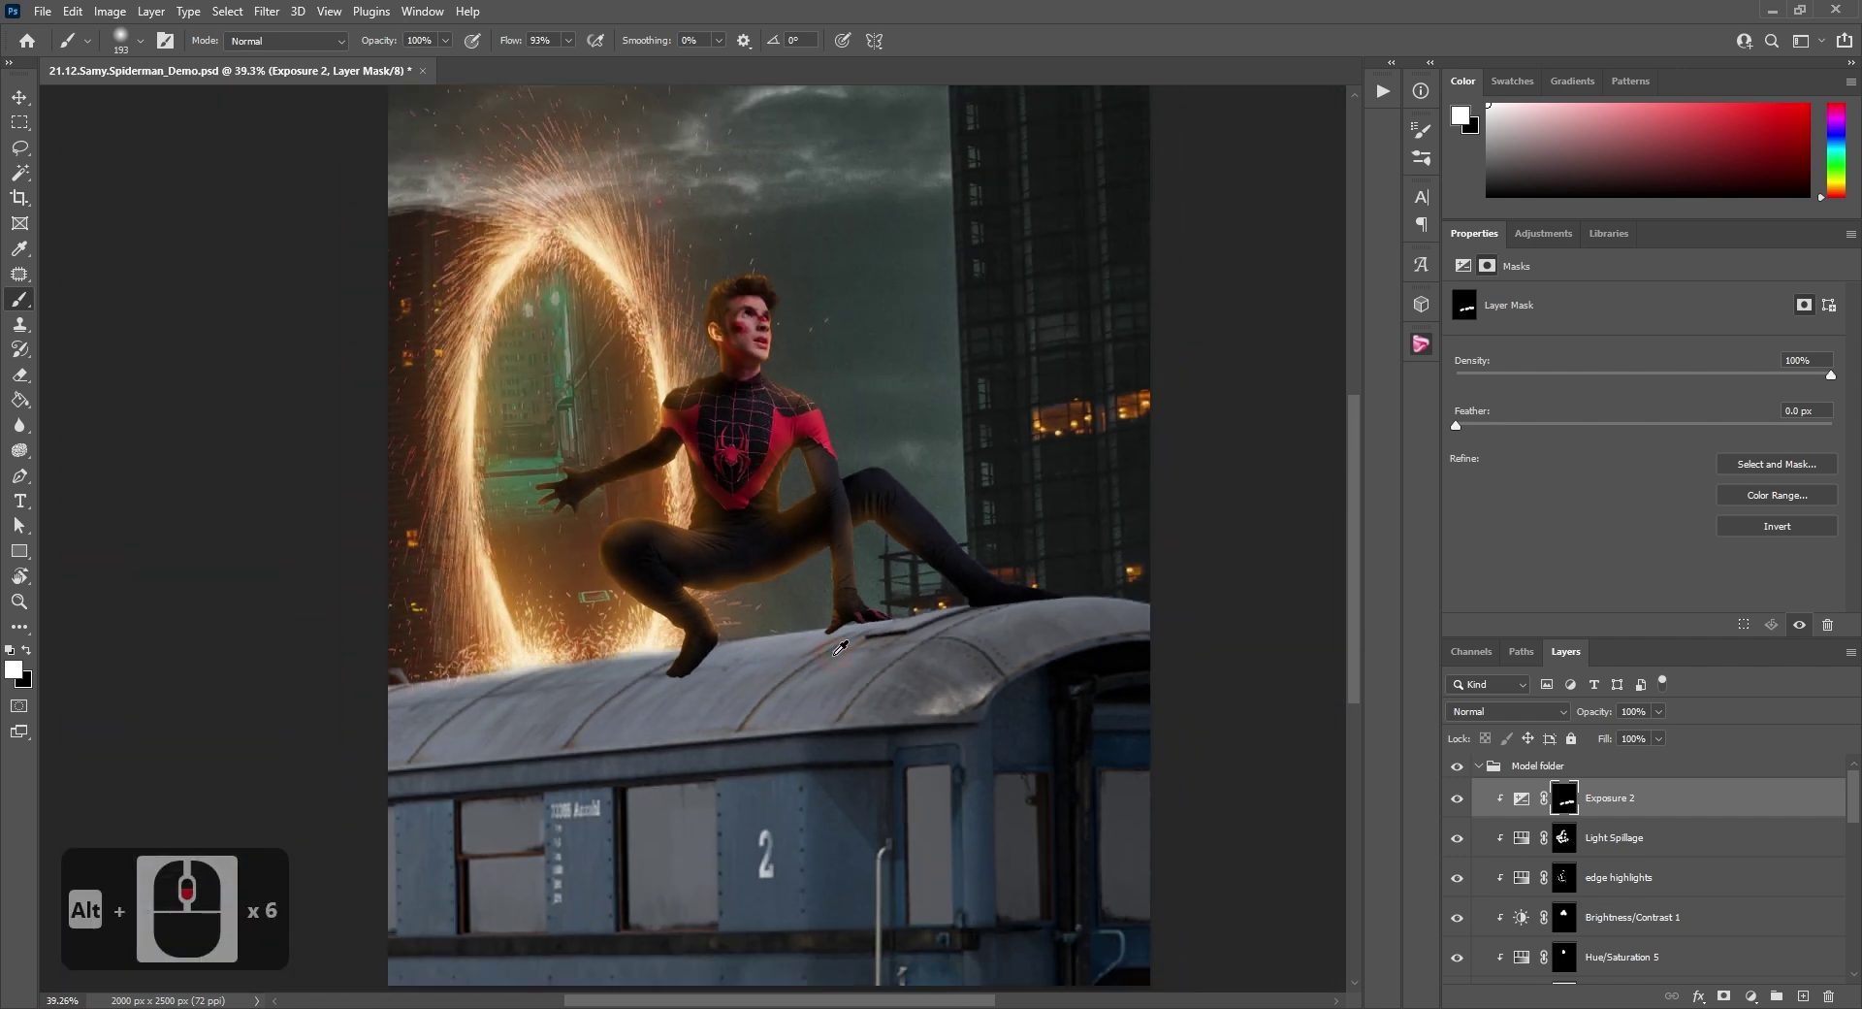
# Extend the Light Spillage mask with a soft white brush of about 545 px over the portal-facing arm, torso and leg, and save the document.
pyautogui.click(1564, 840)
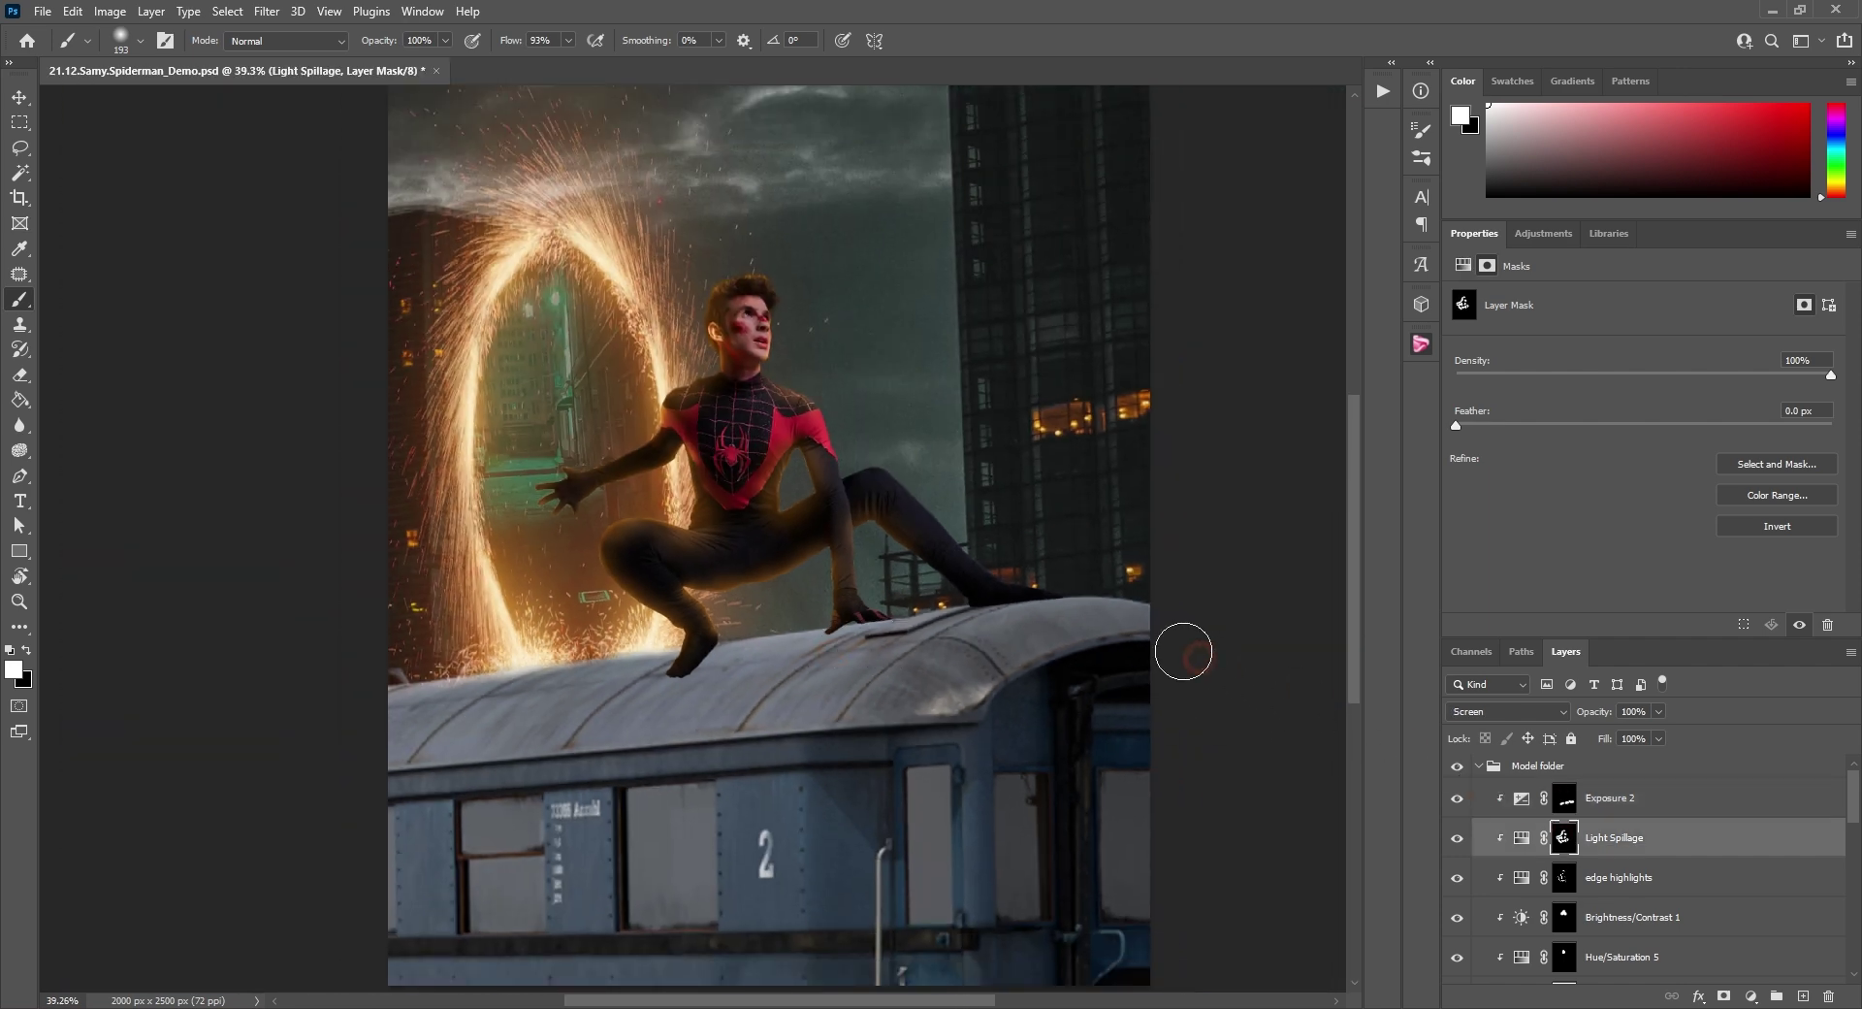
pyautogui.keyDown('alt'); pyautogui.rightClick(686, 449); pyautogui.keyUp('alt')
pyautogui.keyDown('alt'); pyautogui.rightClick(585, 558); pyautogui.keyUp('alt')
pyautogui.moveTo(586, 558)
pyautogui.mouseDown()
pyautogui.moveTo(620, 504)
pyautogui.moveTo(593, 541)
pyautogui.moveTo(602, 443)
pyautogui.moveTo(582, 648)
pyautogui.mouseUp()
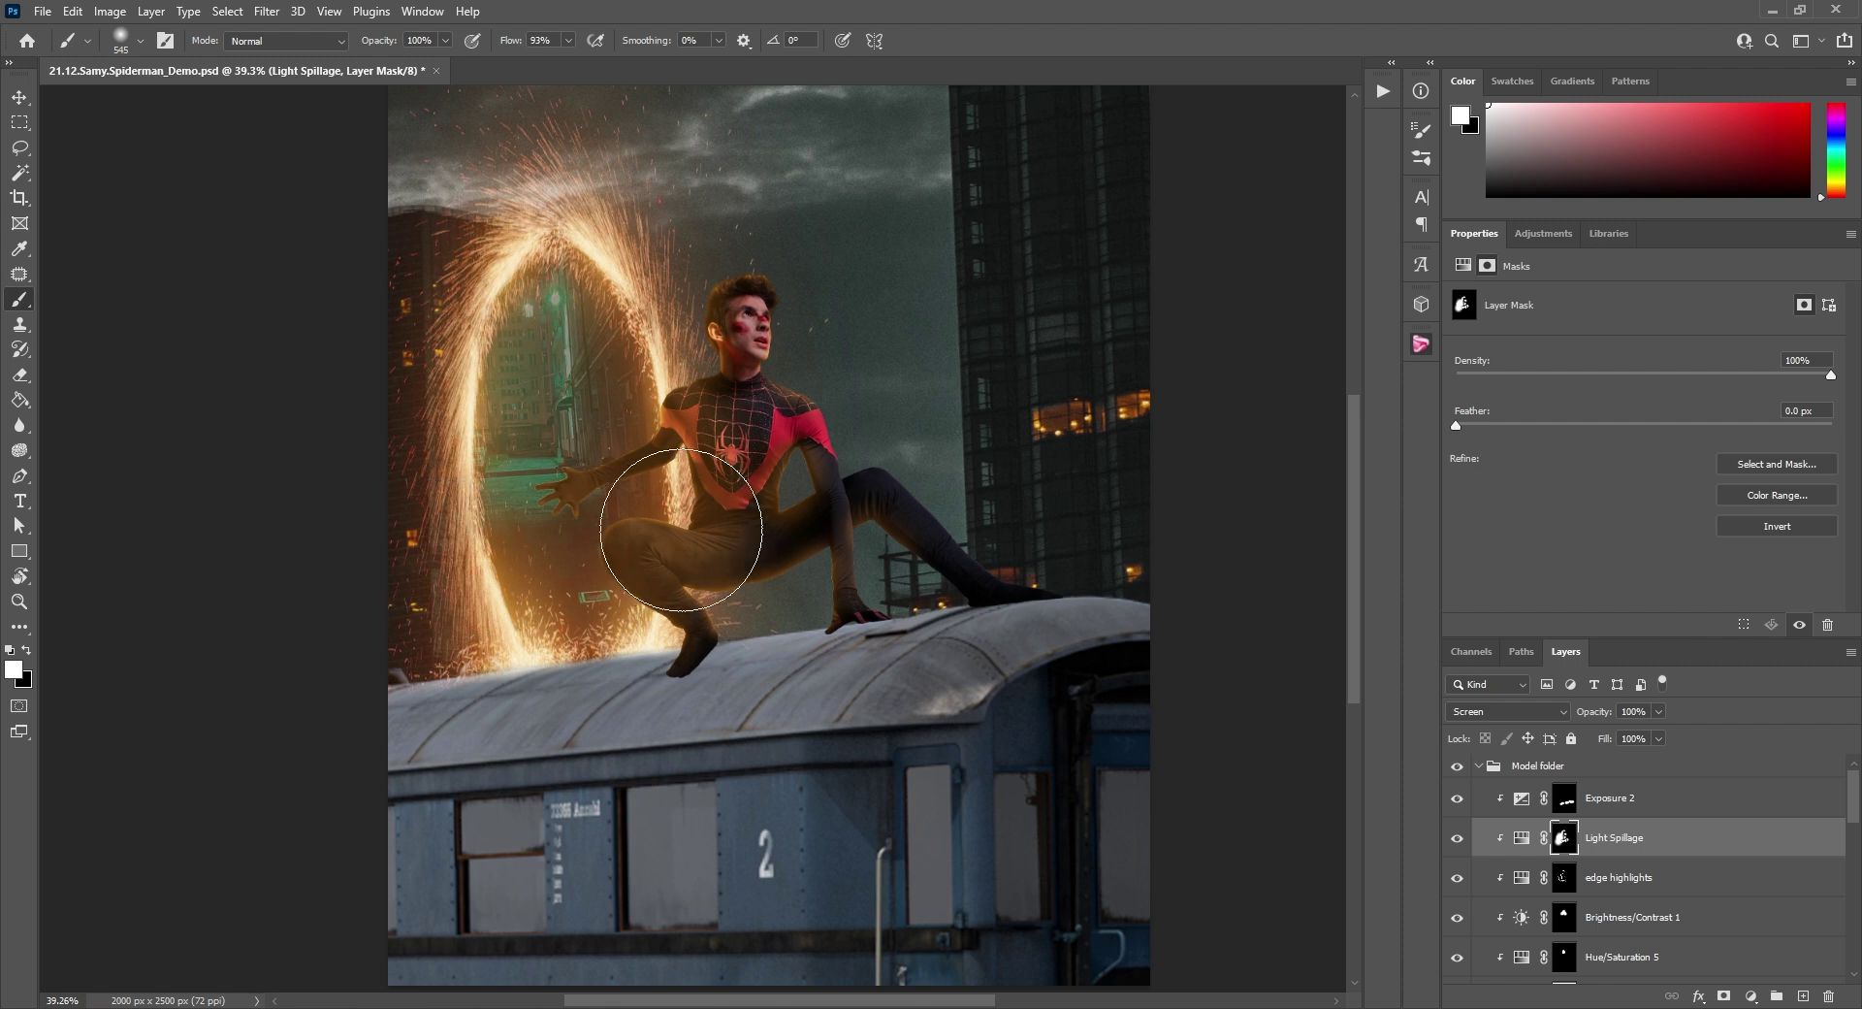
pyautogui.hotkey('ctrl', 'z')
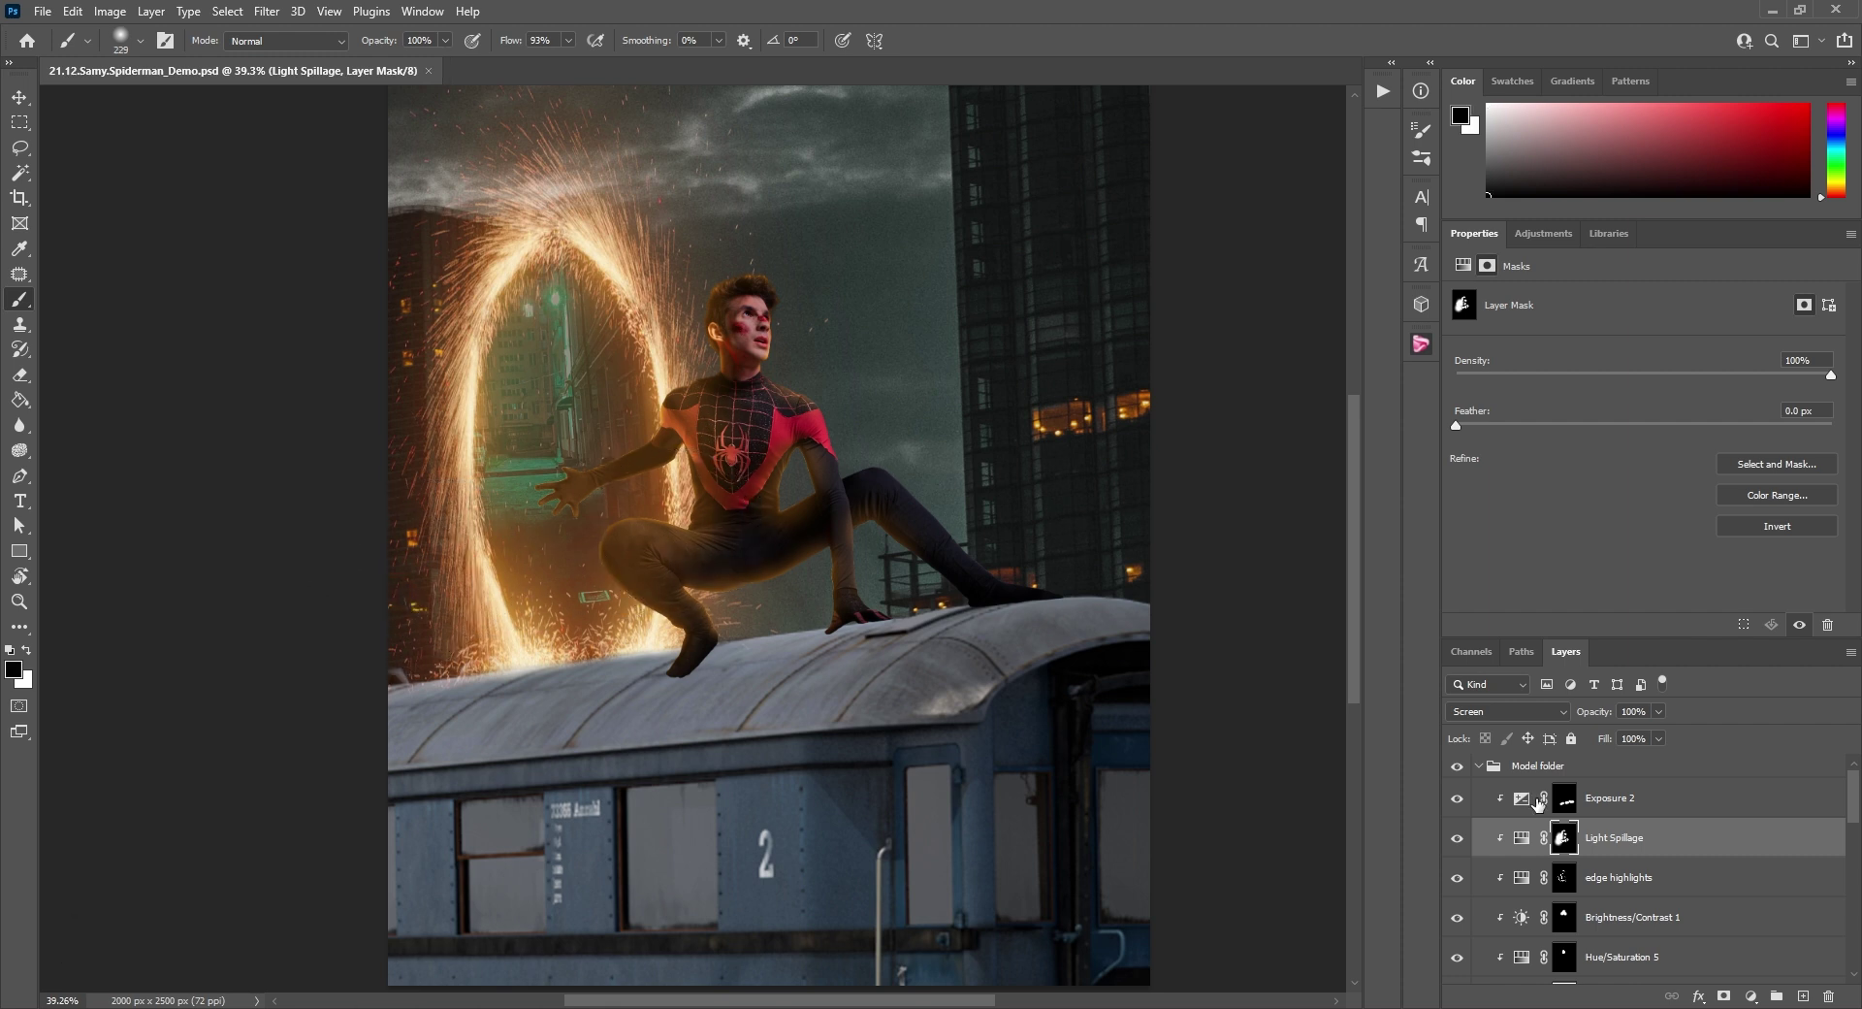
# Create a new layer named "Shadow" between the Model layer and the Portal Group.
pyautogui.scroll(-5, 1532, 800)
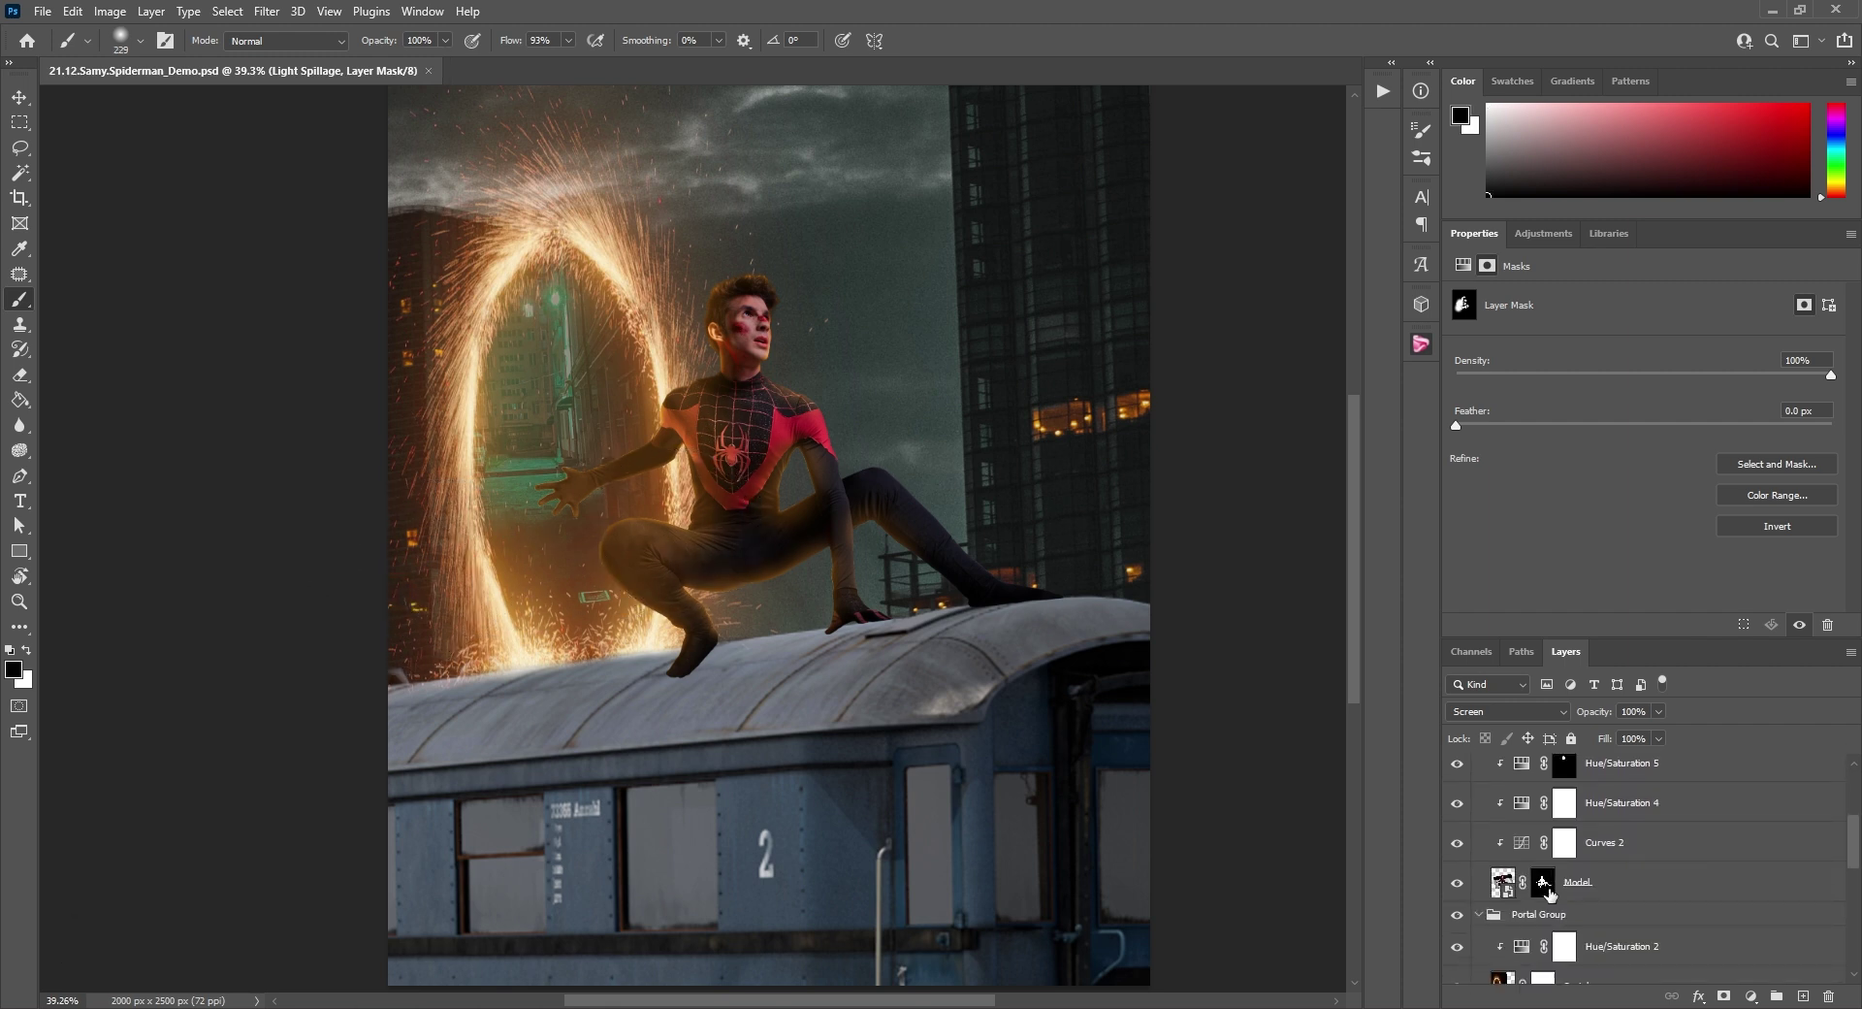
pyautogui.click(1552, 913)
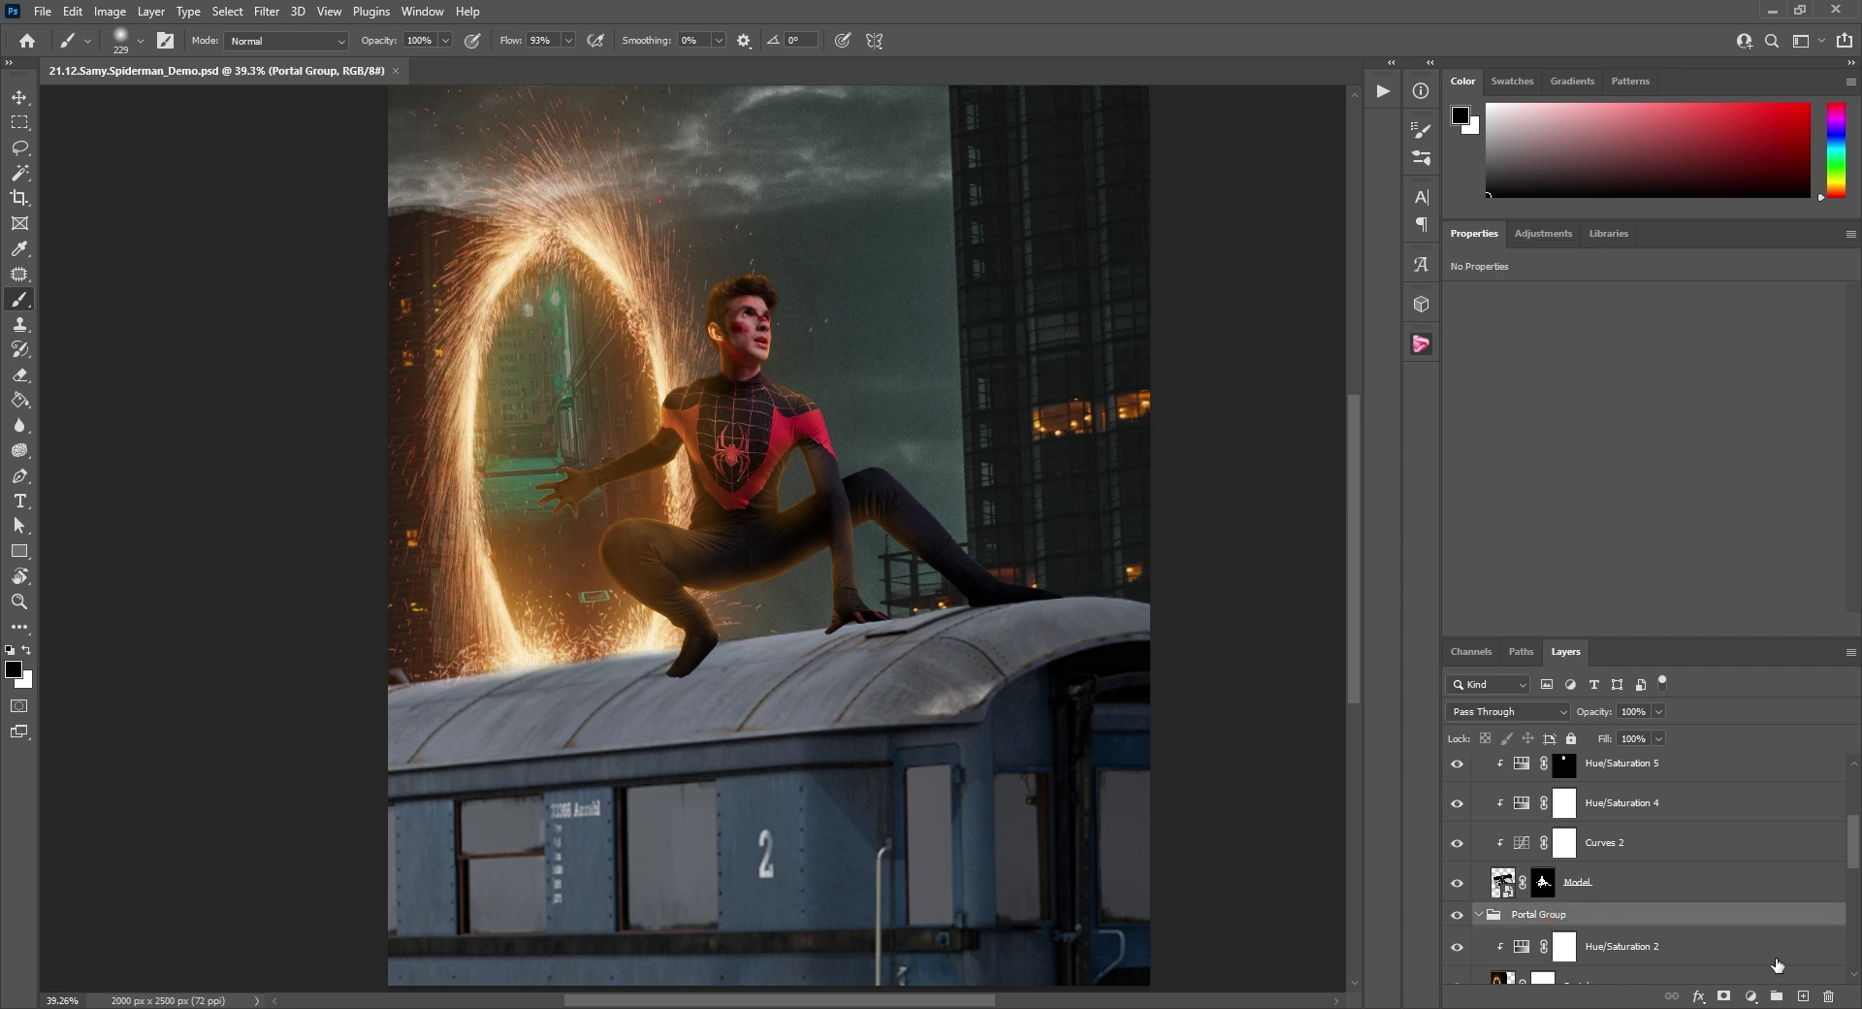
pyautogui.click(1803, 997)
pyautogui.moveTo(1540, 953); pyautogui.dragTo(1596, 904)
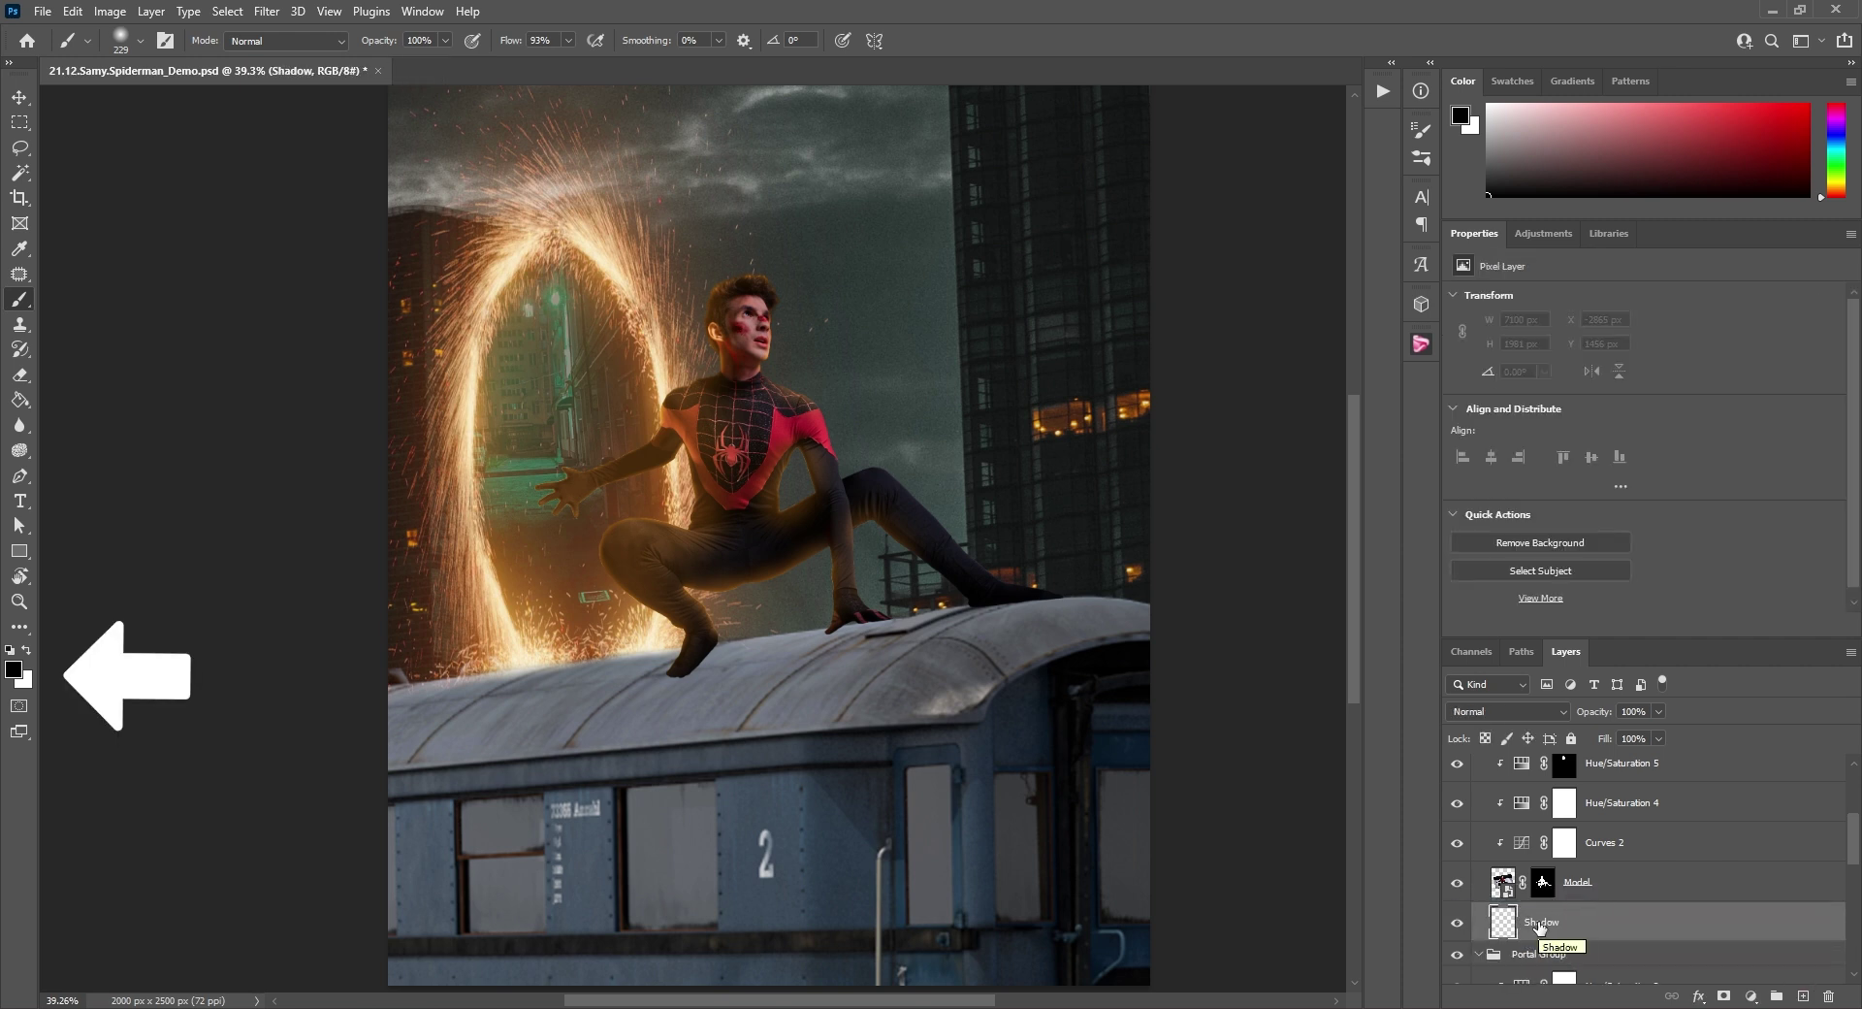
# Paint black contact shadows on the Shadow layer where the model's foot and hand touch the train roof.
pyautogui.scroll(16, 706, 652)
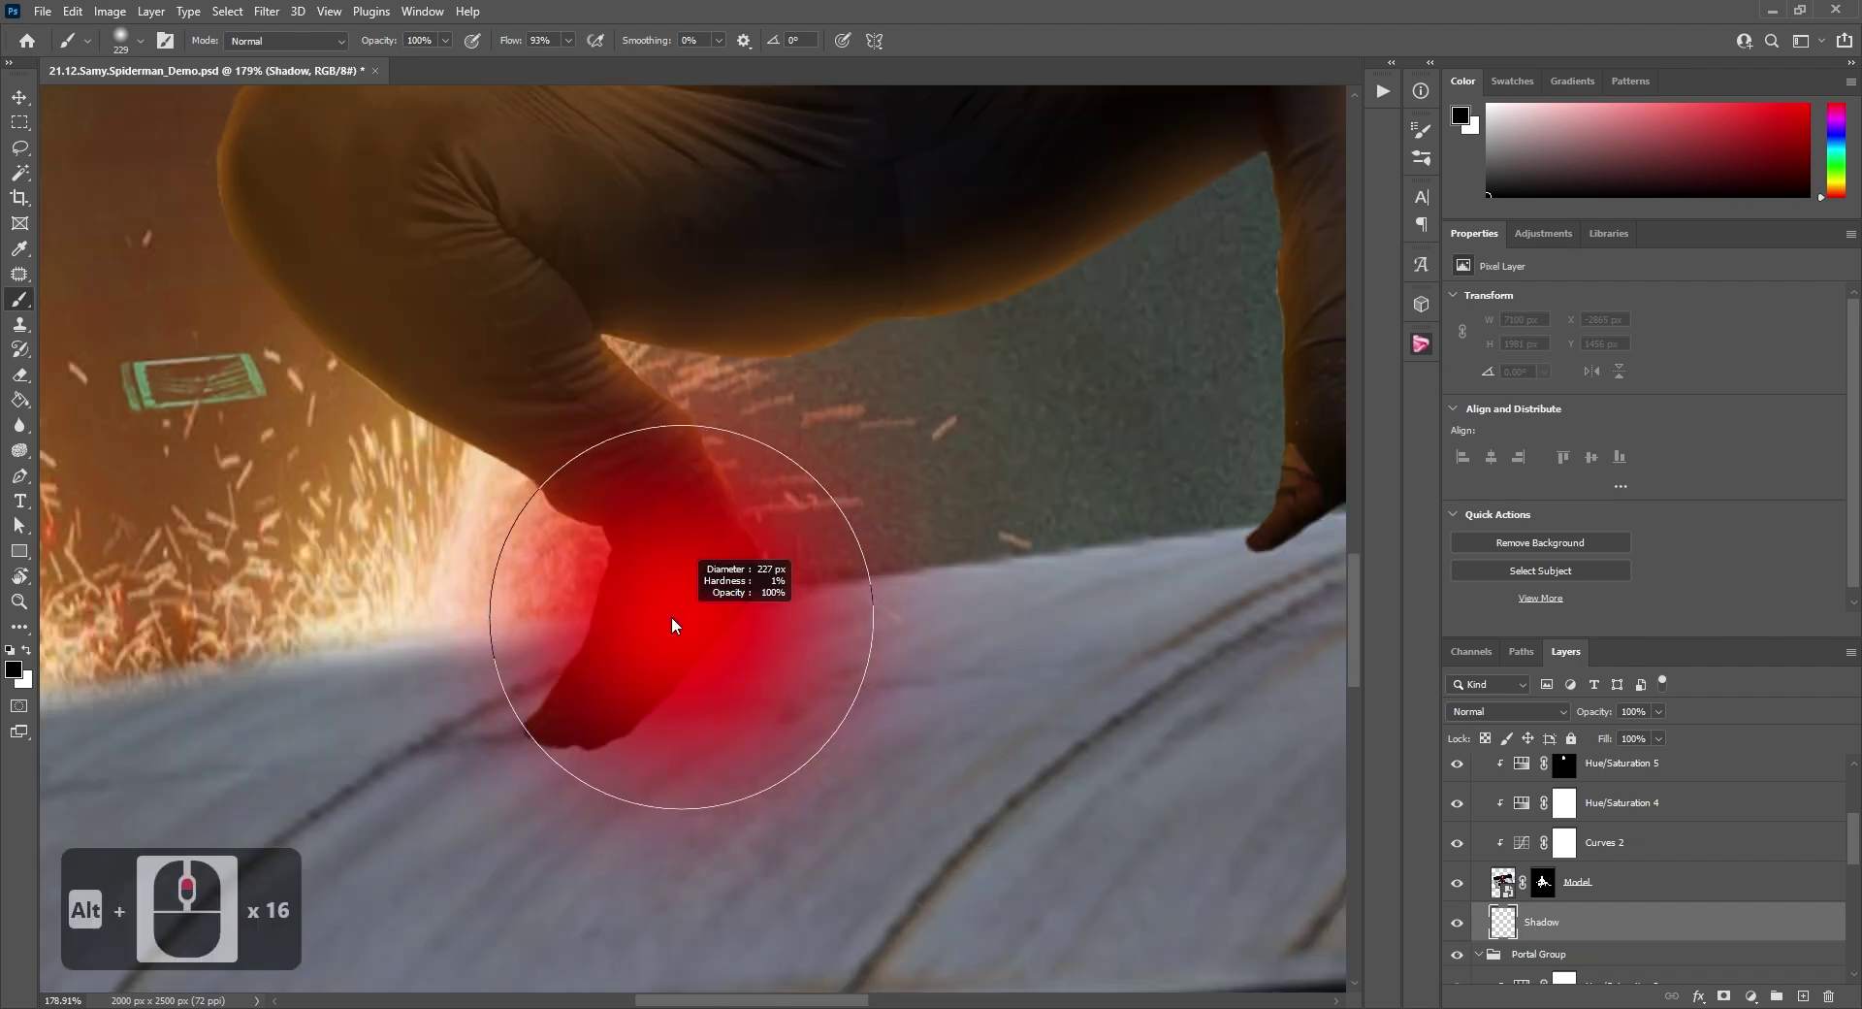
pyautogui.keyDown('alt'); pyautogui.rightClick(699, 627); pyautogui.keyUp('alt')
pyautogui.moveTo(734, 597)
pyautogui.mouseDown()
pyautogui.moveTo(617, 711)
pyautogui.moveTo(555, 727)
pyautogui.moveTo(634, 702)
pyautogui.moveTo(733, 588)
pyautogui.moveTo(646, 680)
pyautogui.mouseUp()
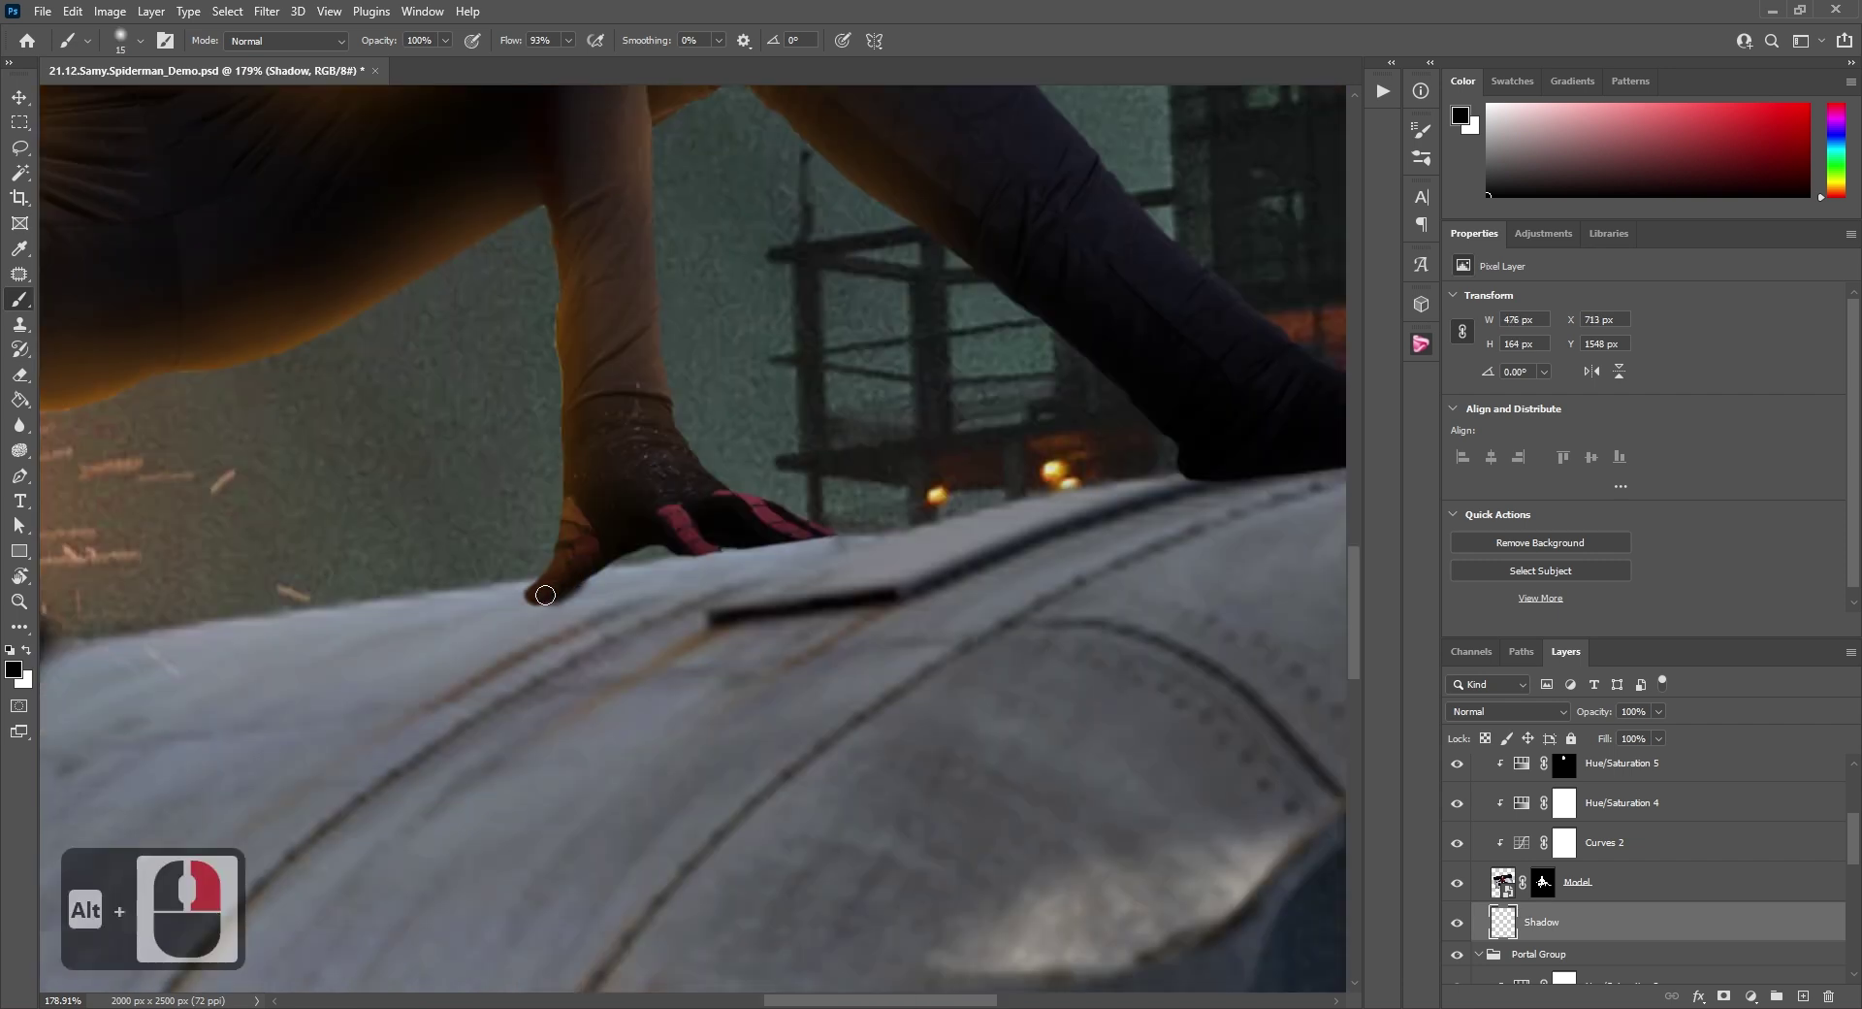
pyautogui.moveTo(545, 595)
pyautogui.mouseDown()
pyautogui.moveTo(619, 541)
pyautogui.moveTo(966, 526)
pyautogui.mouseUp()
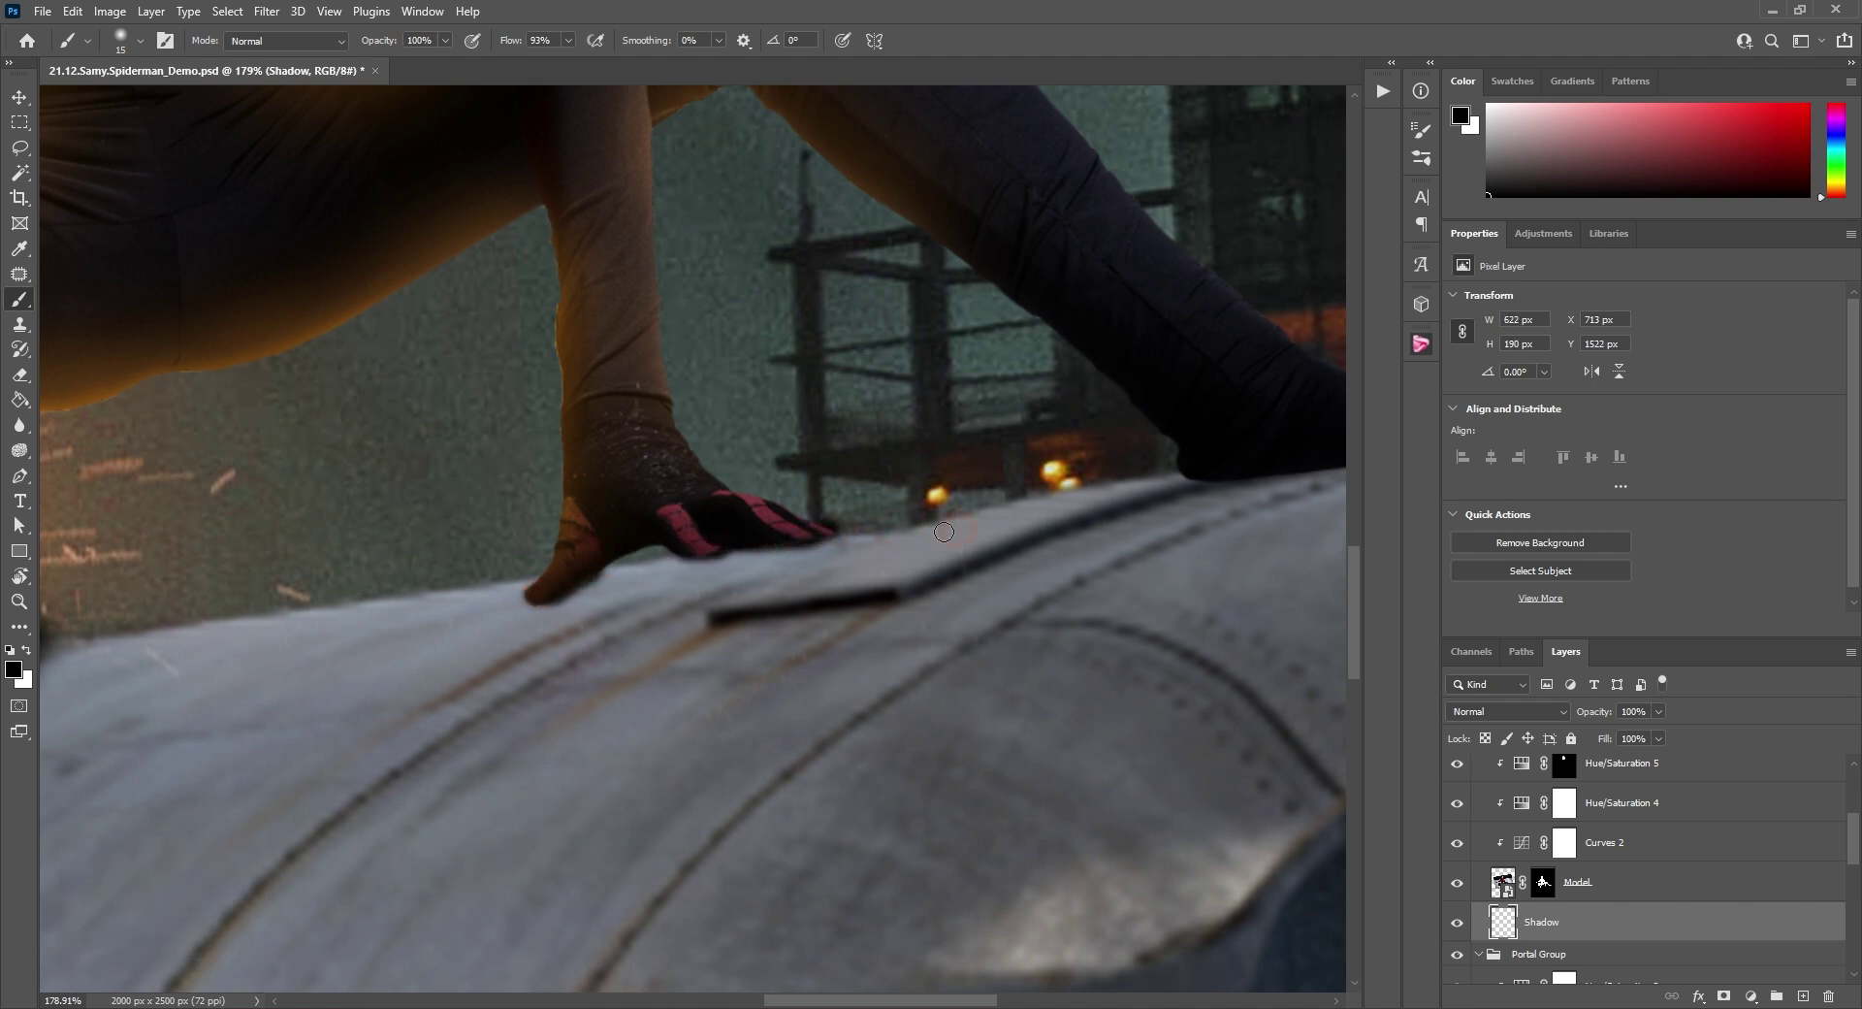
pyautogui.hotkey('ctrl', 'z')
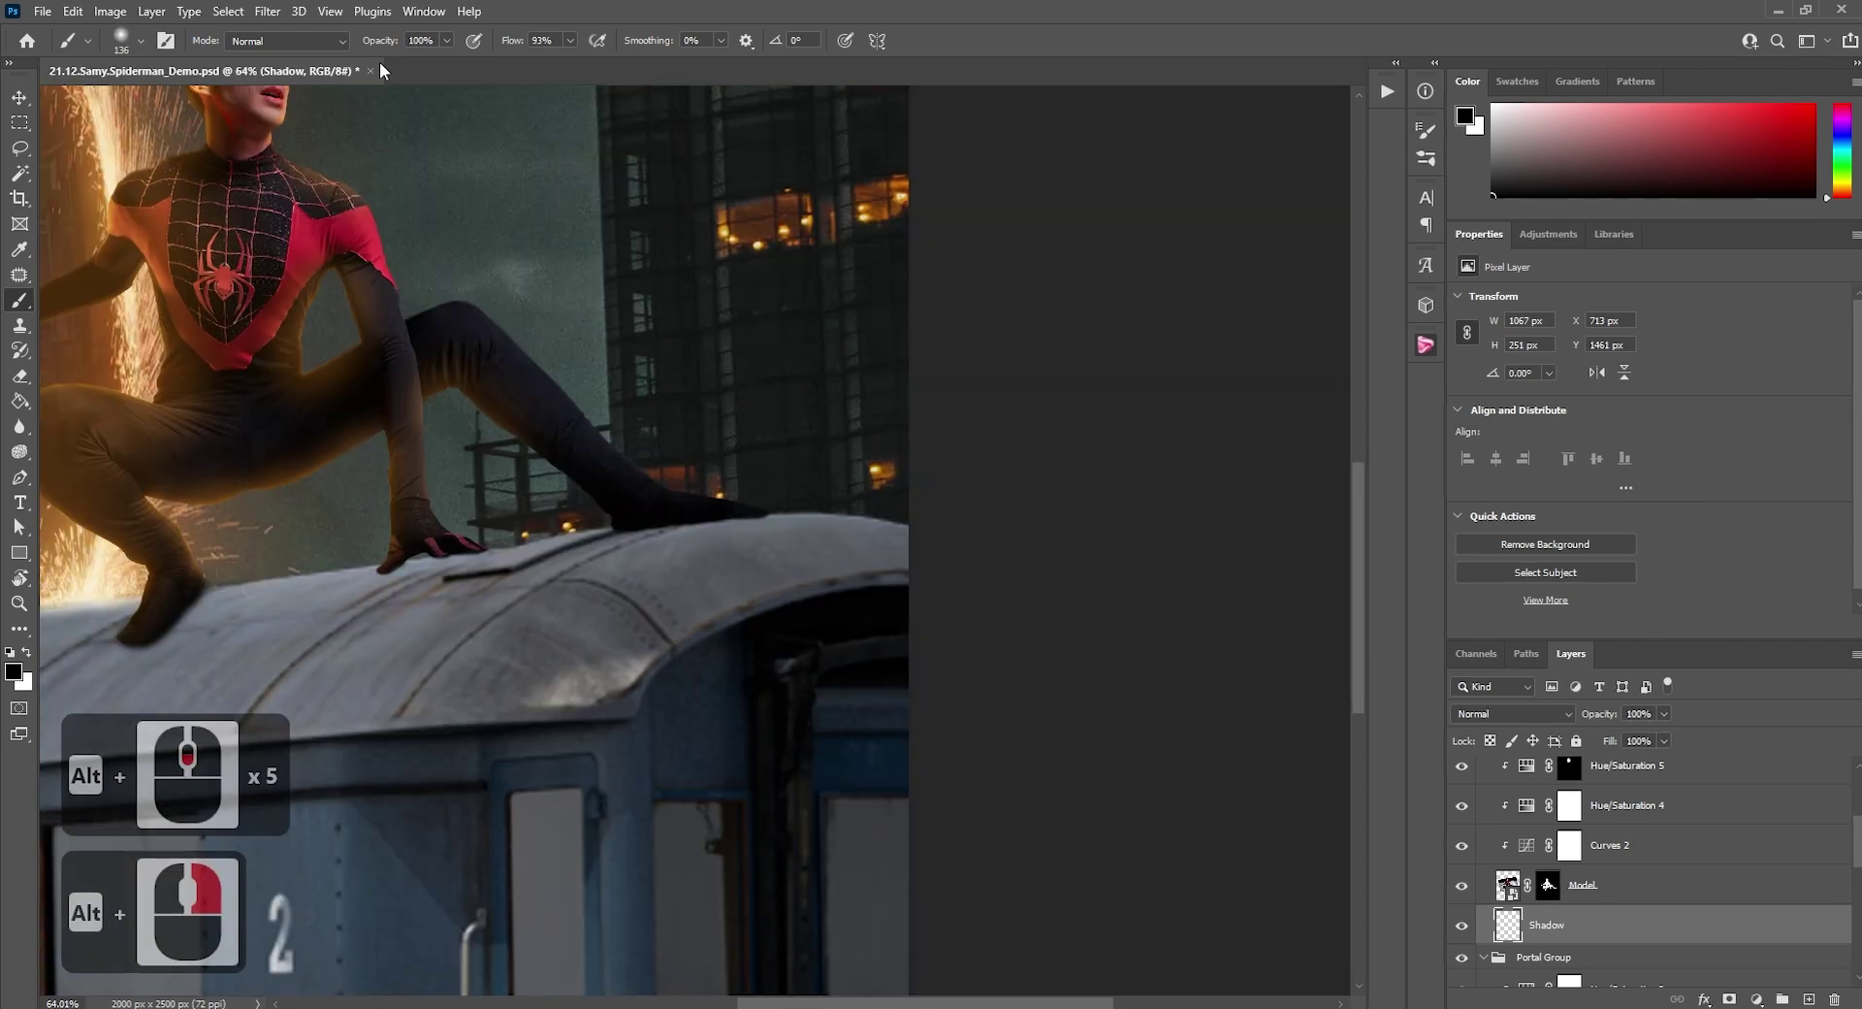
# Paint soft low-opacity black shadows, starting at 19% opacity, on the Shadow layer from the model's feet and hand across the train roof.
pyautogui.moveTo(378, 41)
pyautogui.mouseDown()
pyautogui.moveTo(343, 42)
pyautogui.moveTo(361, 40)
pyautogui.mouseUp()
pyautogui.moveTo(647, 75); pyautogui.dragTo(627, 76)
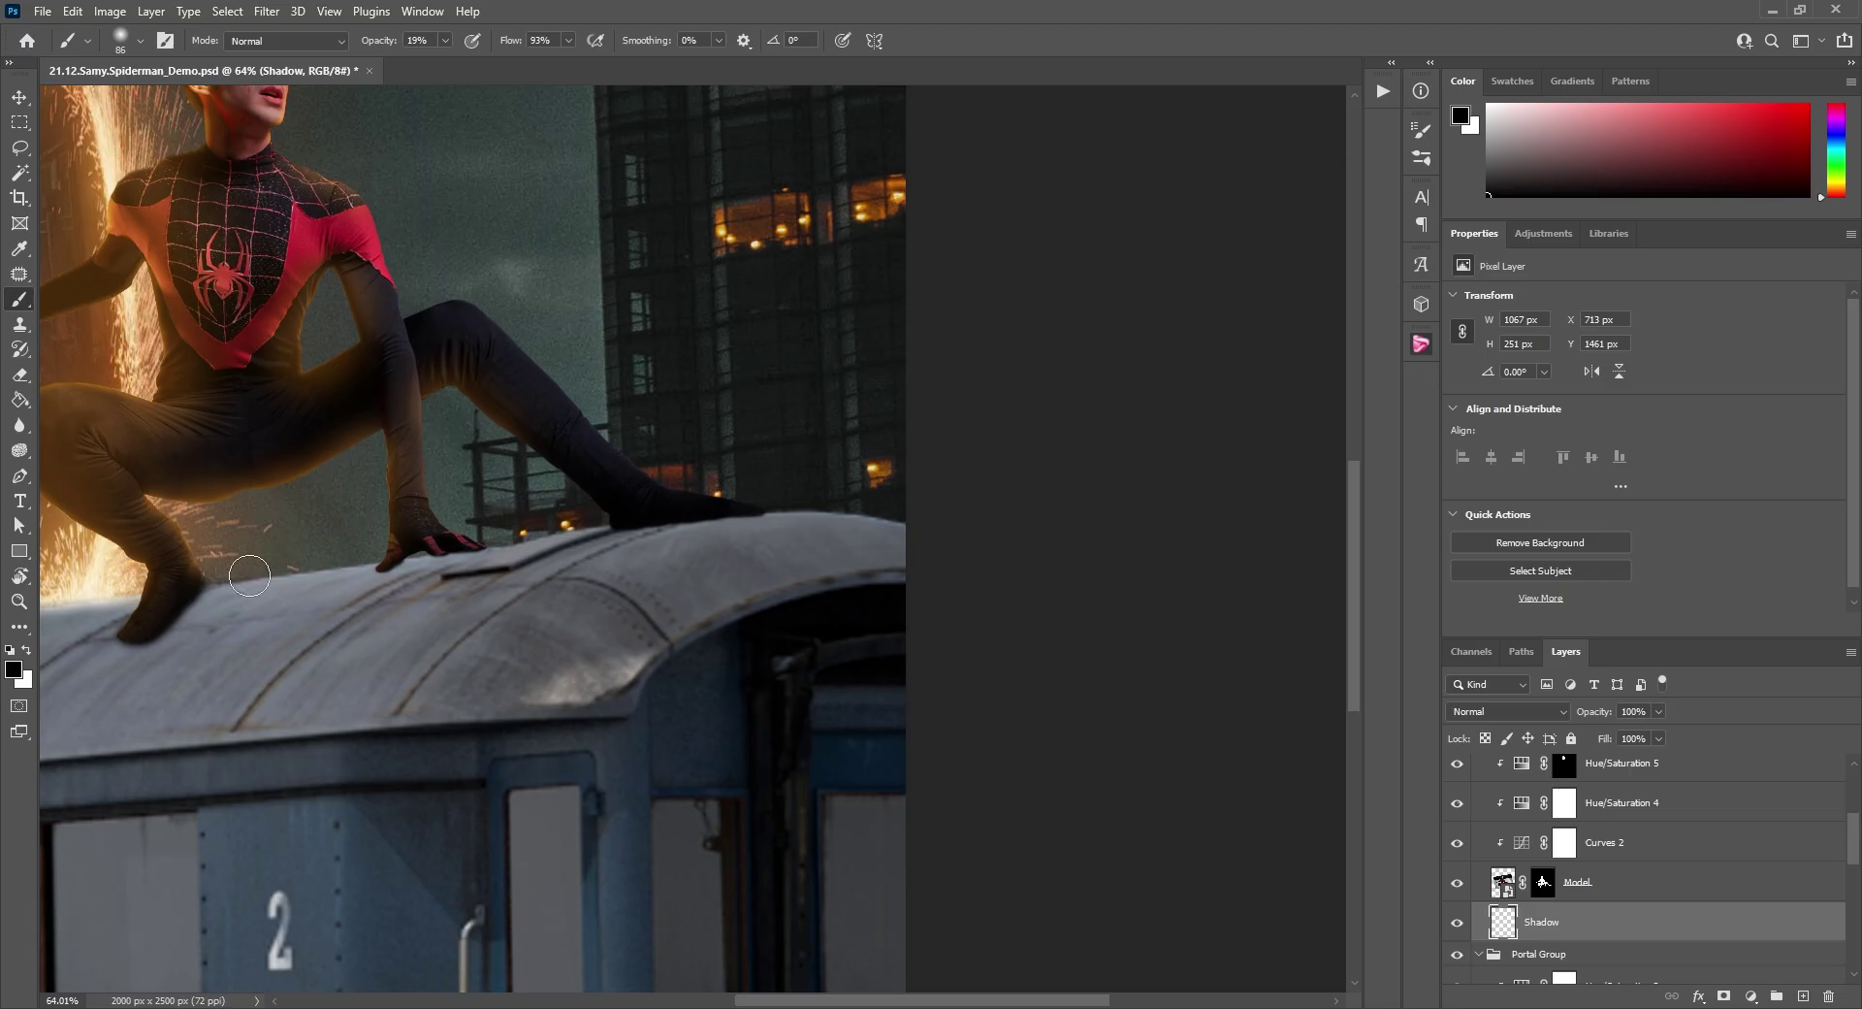
pyautogui.moveTo(191, 610)
pyautogui.mouseDown()
pyautogui.moveTo(449, 756)
pyautogui.moveTo(146, 626)
pyautogui.moveTo(242, 678)
pyautogui.moveTo(178, 595)
pyautogui.moveTo(197, 602)
pyautogui.moveTo(133, 639)
pyautogui.mouseUp()
pyautogui.moveTo(397, 569)
pyautogui.mouseDown()
pyautogui.moveTo(489, 583)
pyautogui.moveTo(679, 675)
pyautogui.moveTo(540, 584)
pyautogui.moveTo(447, 548)
pyautogui.moveTo(406, 563)
pyautogui.mouseUp()
pyautogui.moveTo(458, 551); pyautogui.dragTo(441, 550)
pyautogui.moveTo(459, 554)
pyautogui.mouseDown()
pyautogui.moveTo(417, 560)
pyautogui.moveTo(444, 569)
pyautogui.mouseUp()
pyautogui.moveTo(161, 650); pyautogui.dragTo(383, 704)
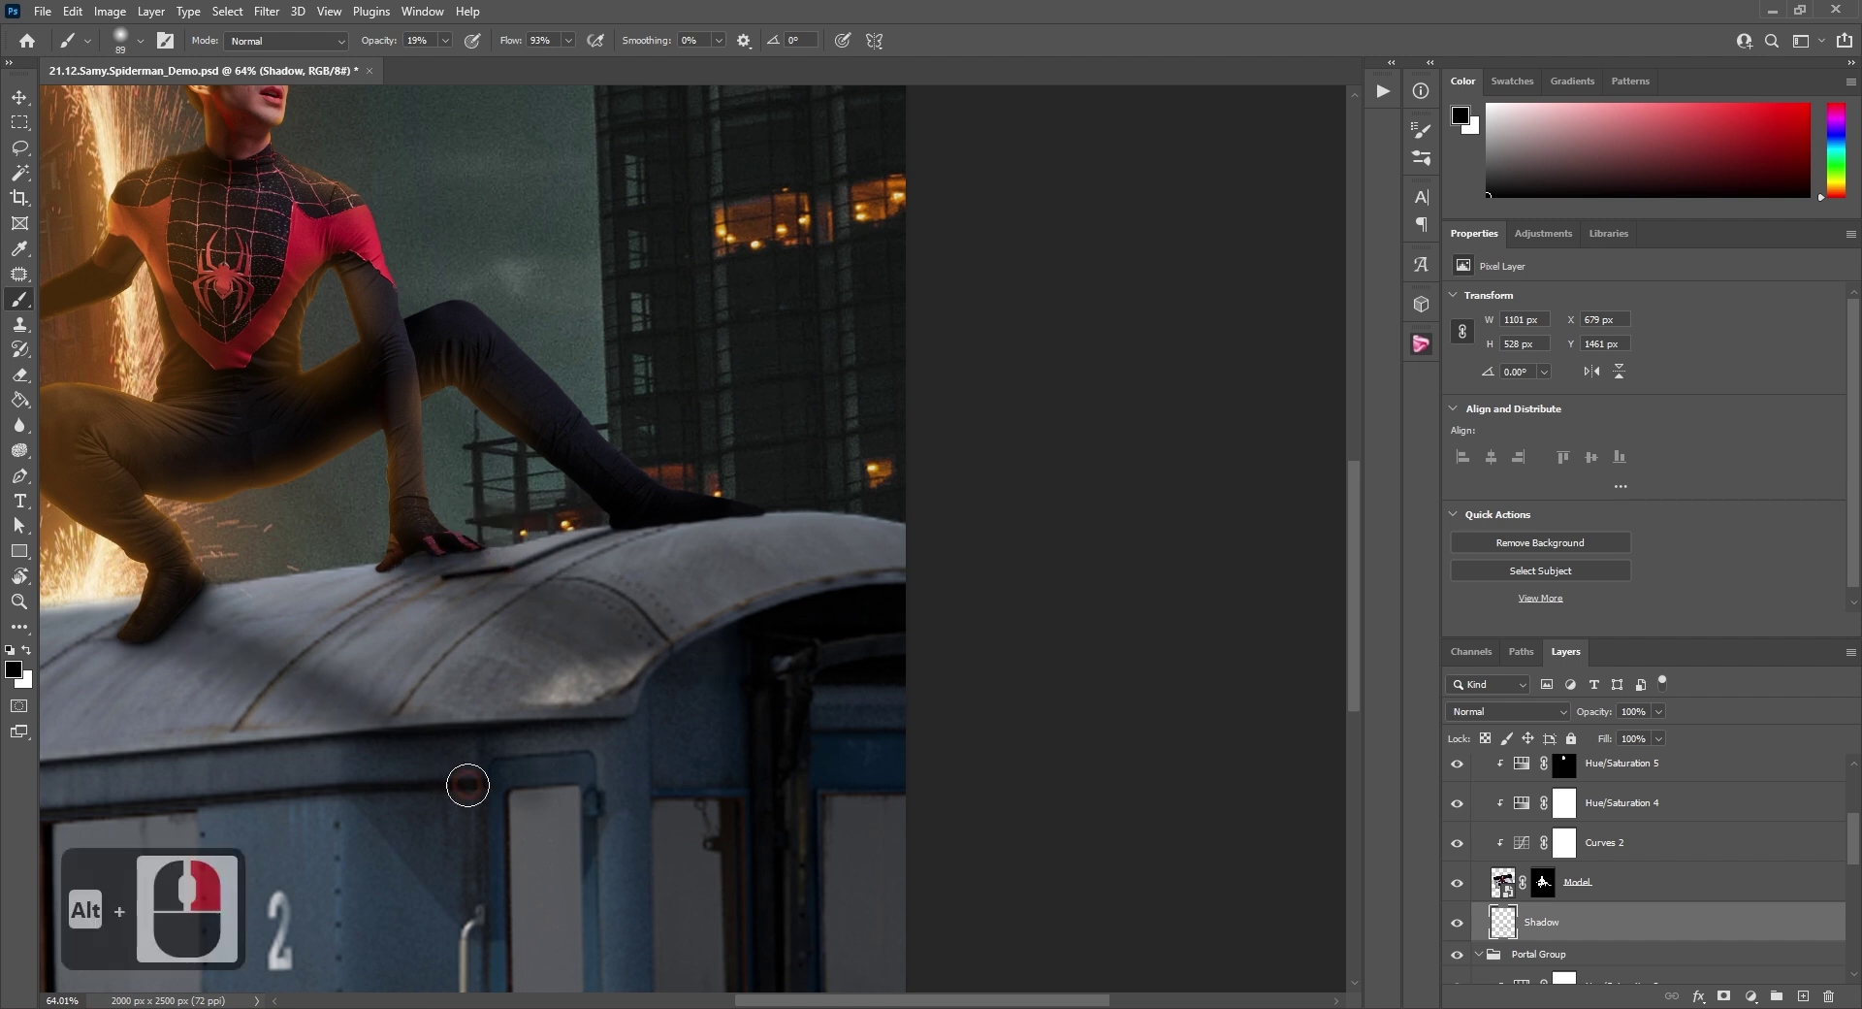
pyautogui.moveTo(652, 551); pyautogui.dragTo(819, 544)
pyautogui.moveTo(788, 558); pyautogui.dragTo(699, 524)
pyautogui.scroll(-4, 776, 718)
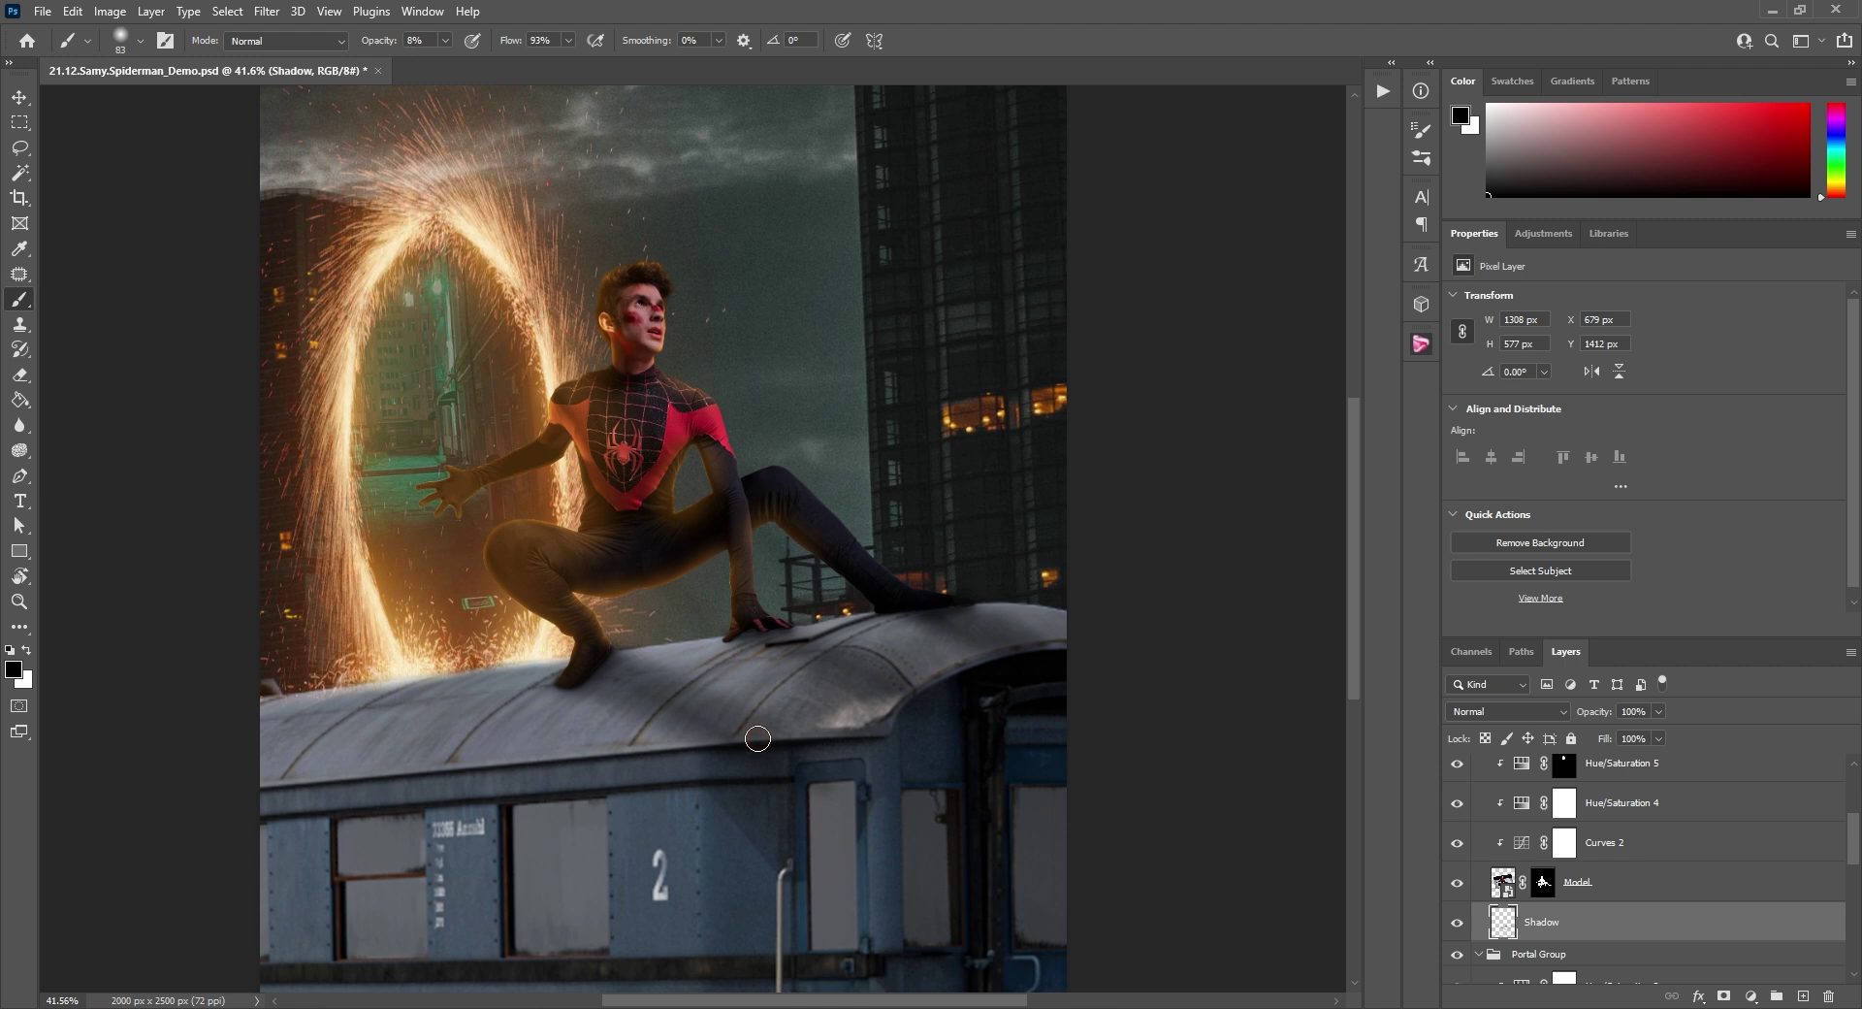
# Erase the shadow overspill on the train's side below the roof edge and save the document.
pyautogui.press('e')
pyautogui.moveTo(784, 772)
pyautogui.mouseDown()
pyautogui.moveTo(756, 783)
pyautogui.moveTo(1019, 698)
pyautogui.mouseUp()
pyautogui.click(1456, 922)
pyautogui.click(1456, 923)
pyautogui.click(1456, 923)
pyautogui.click(1456, 922)
pyautogui.scroll(-1, 940, 779)
pyautogui.scroll(-3, 940, 779)
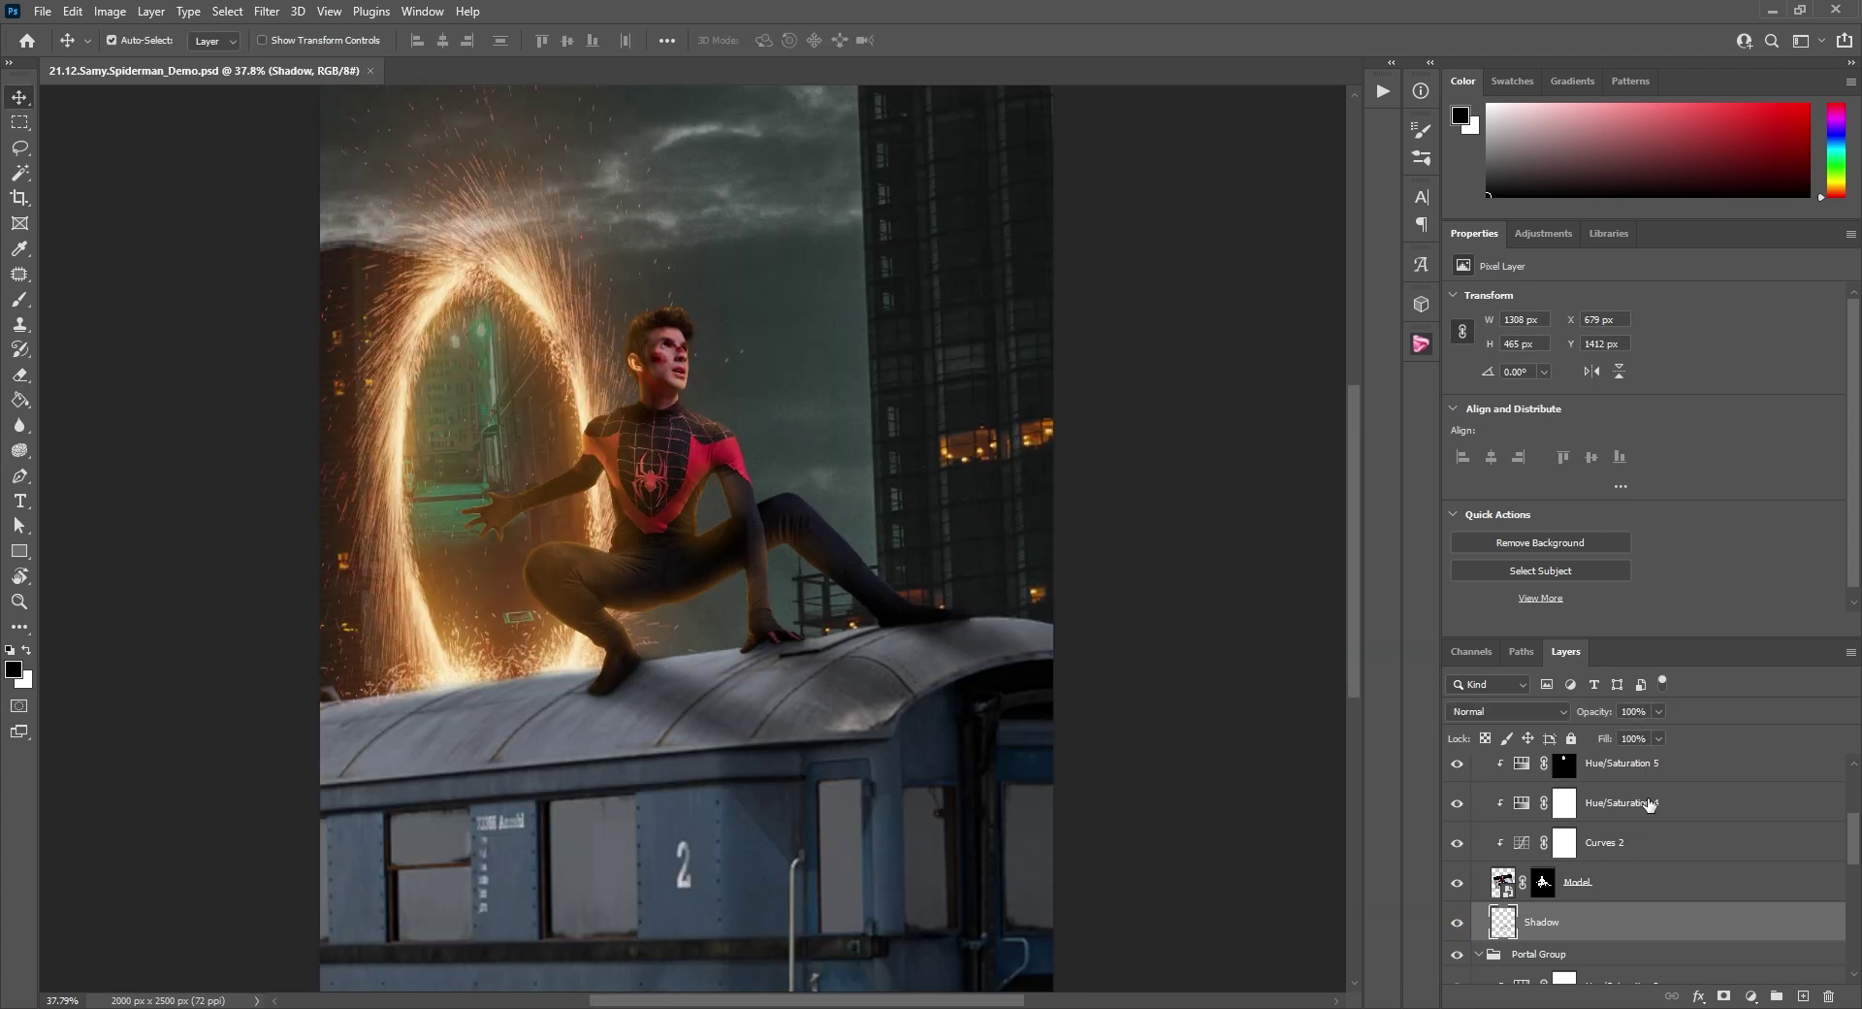
# Apply a Motion Blur to the City layer with an angle of 13° and a distance of 50 pixels.
pyautogui.scroll(-5, 1649, 804)
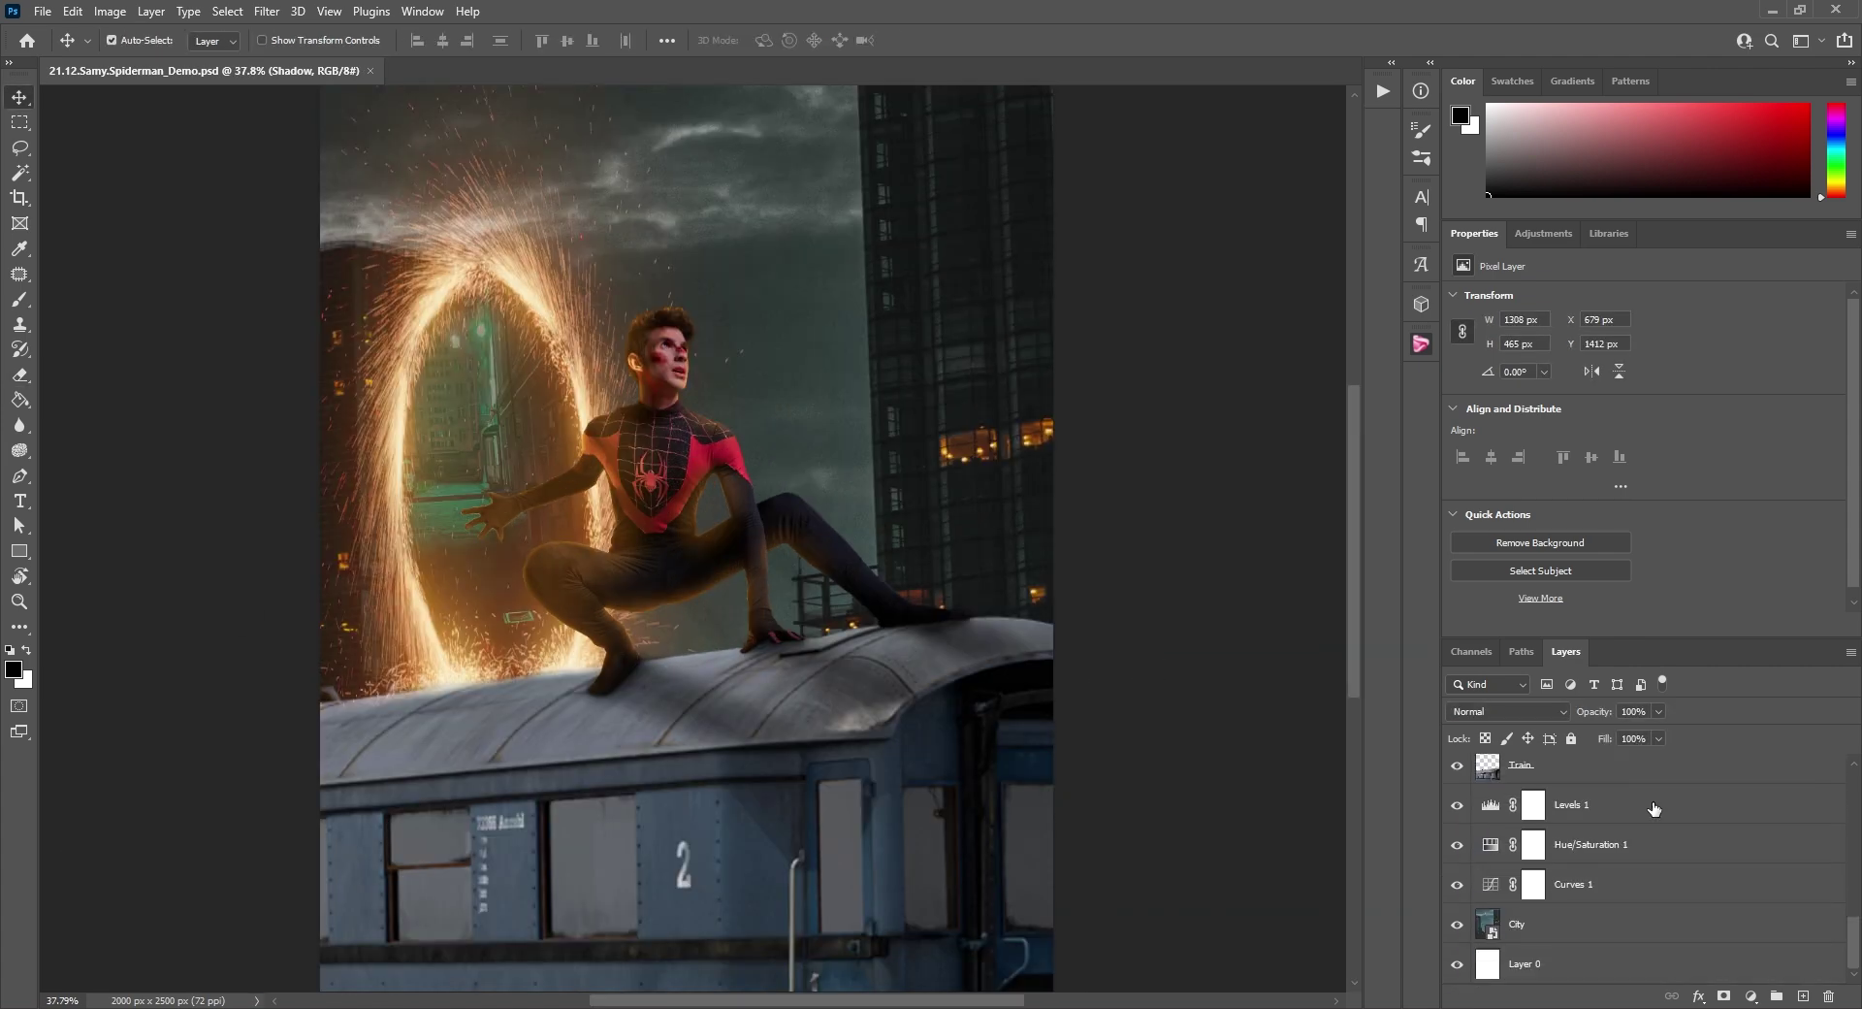
pyautogui.click(1559, 931)
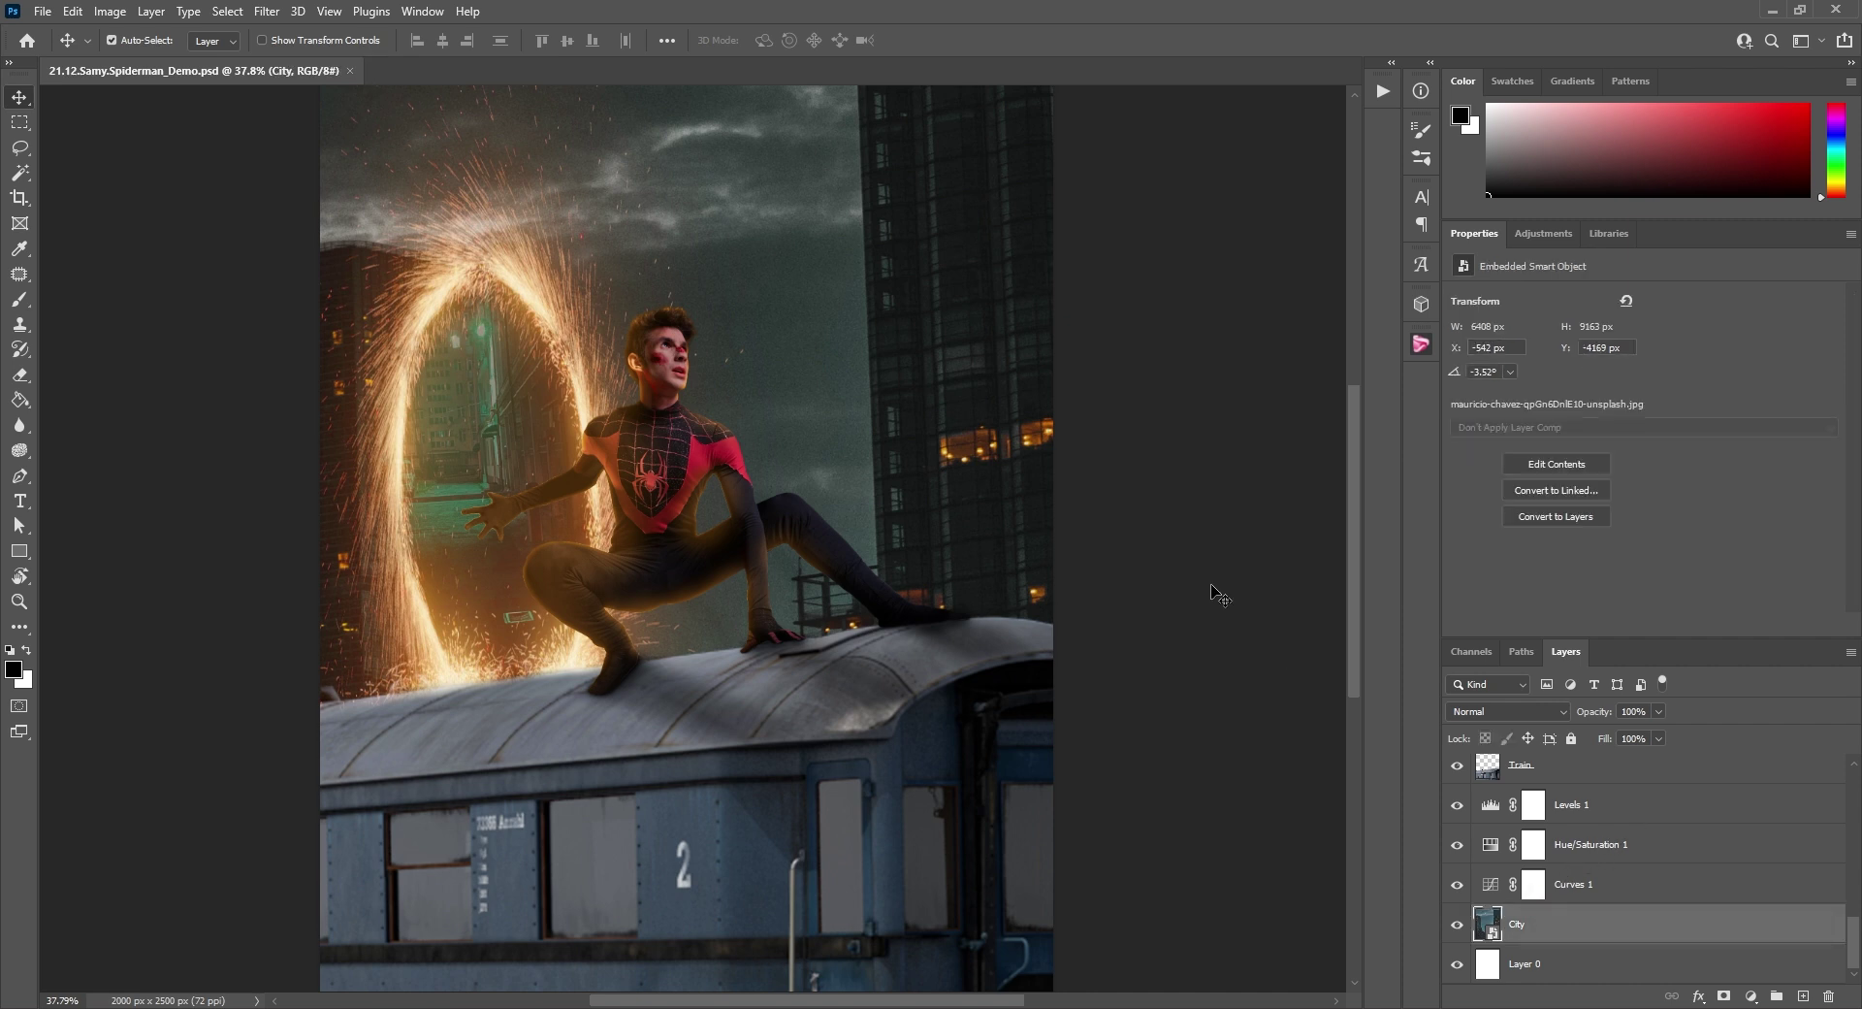
pyautogui.click(269, 12)
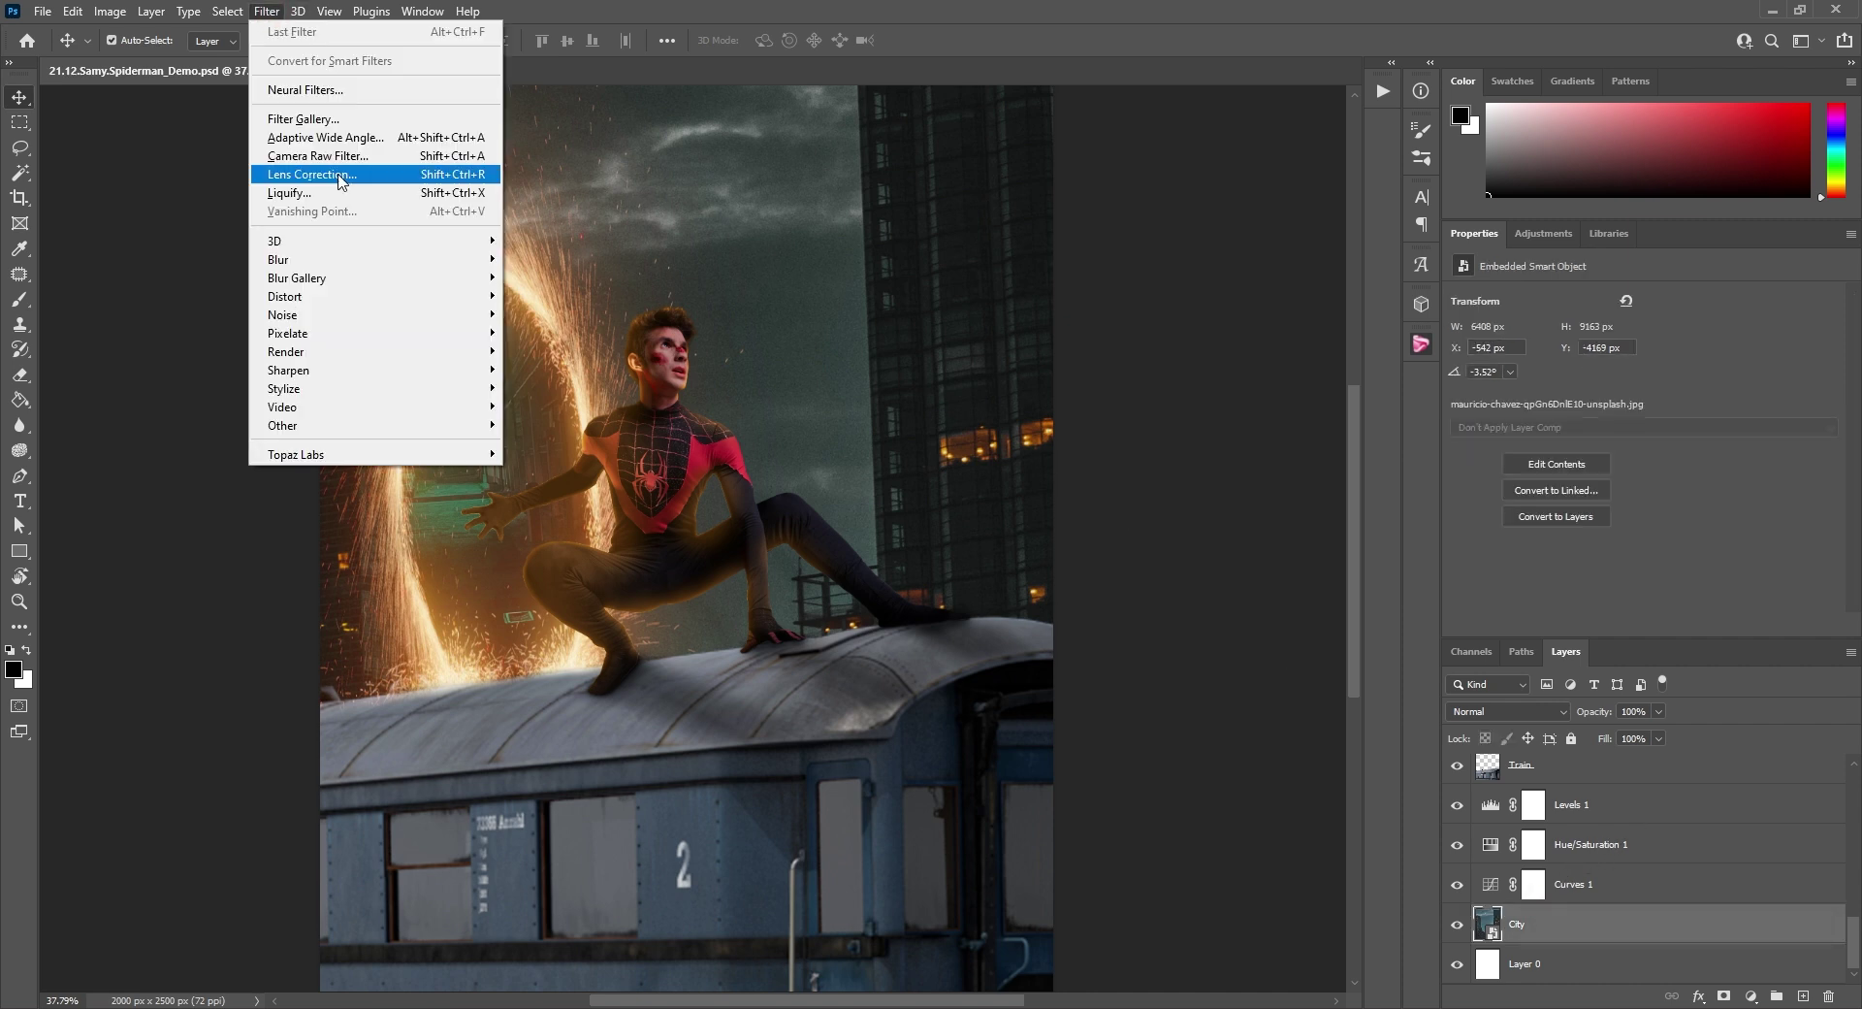
pyautogui.moveTo(291, 259)
pyautogui.click(548, 371)
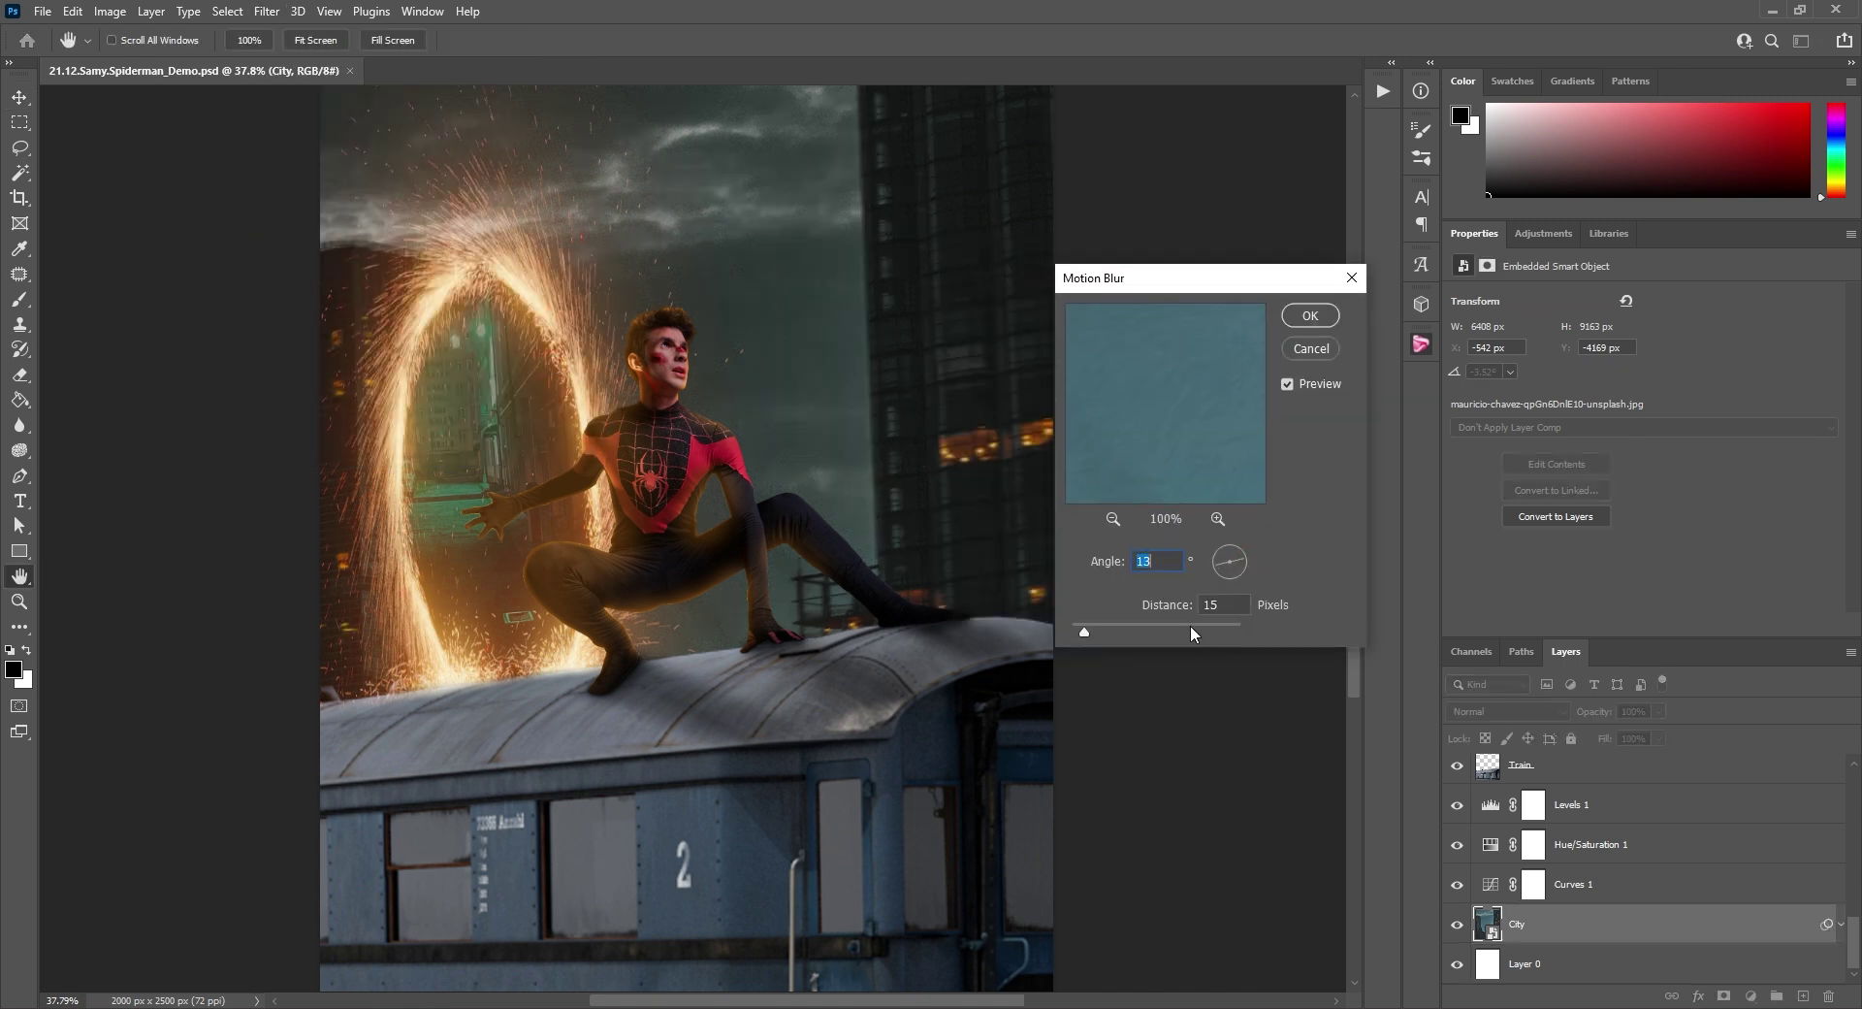
pyautogui.click(1190, 608)
pyautogui.write('50')
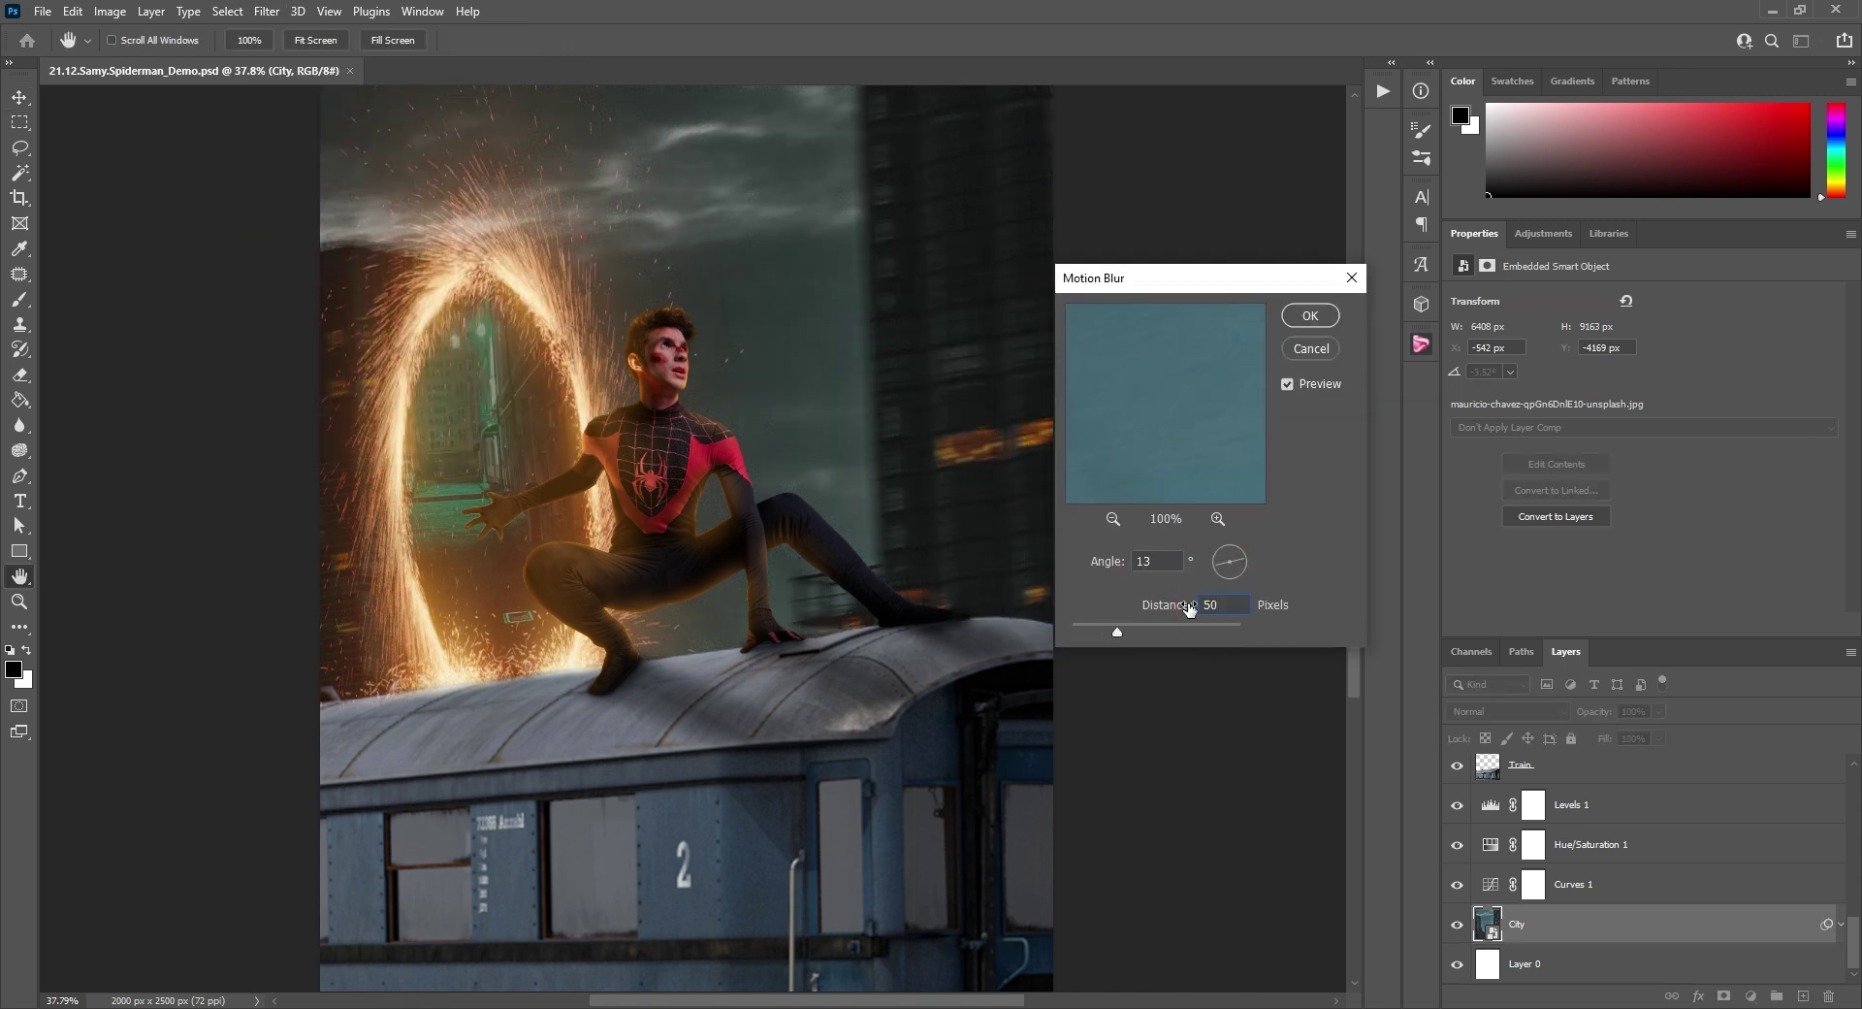
pyautogui.click(1311, 316)
# Apply a Gaussian Blur with a 2.0 px radius to the City layer and compare it with its smart filters off.
pyautogui.click(266, 12)
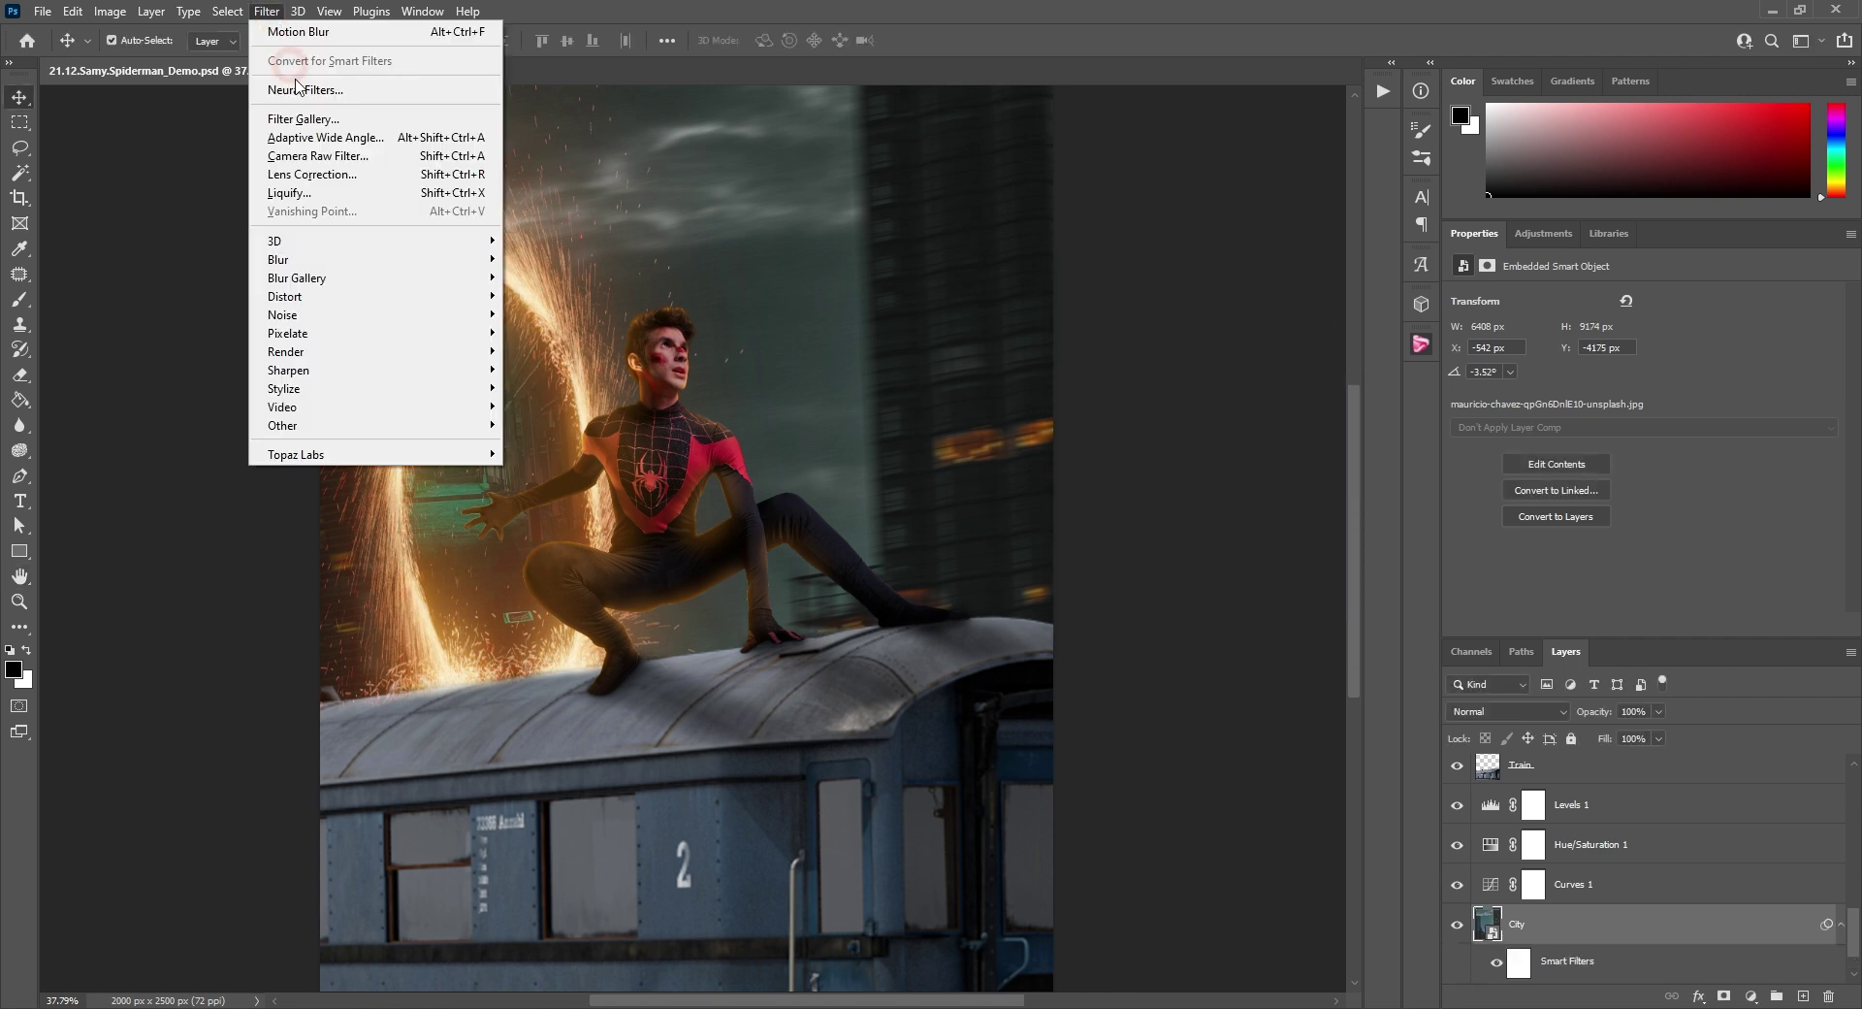
pyautogui.moveTo(485, 259)
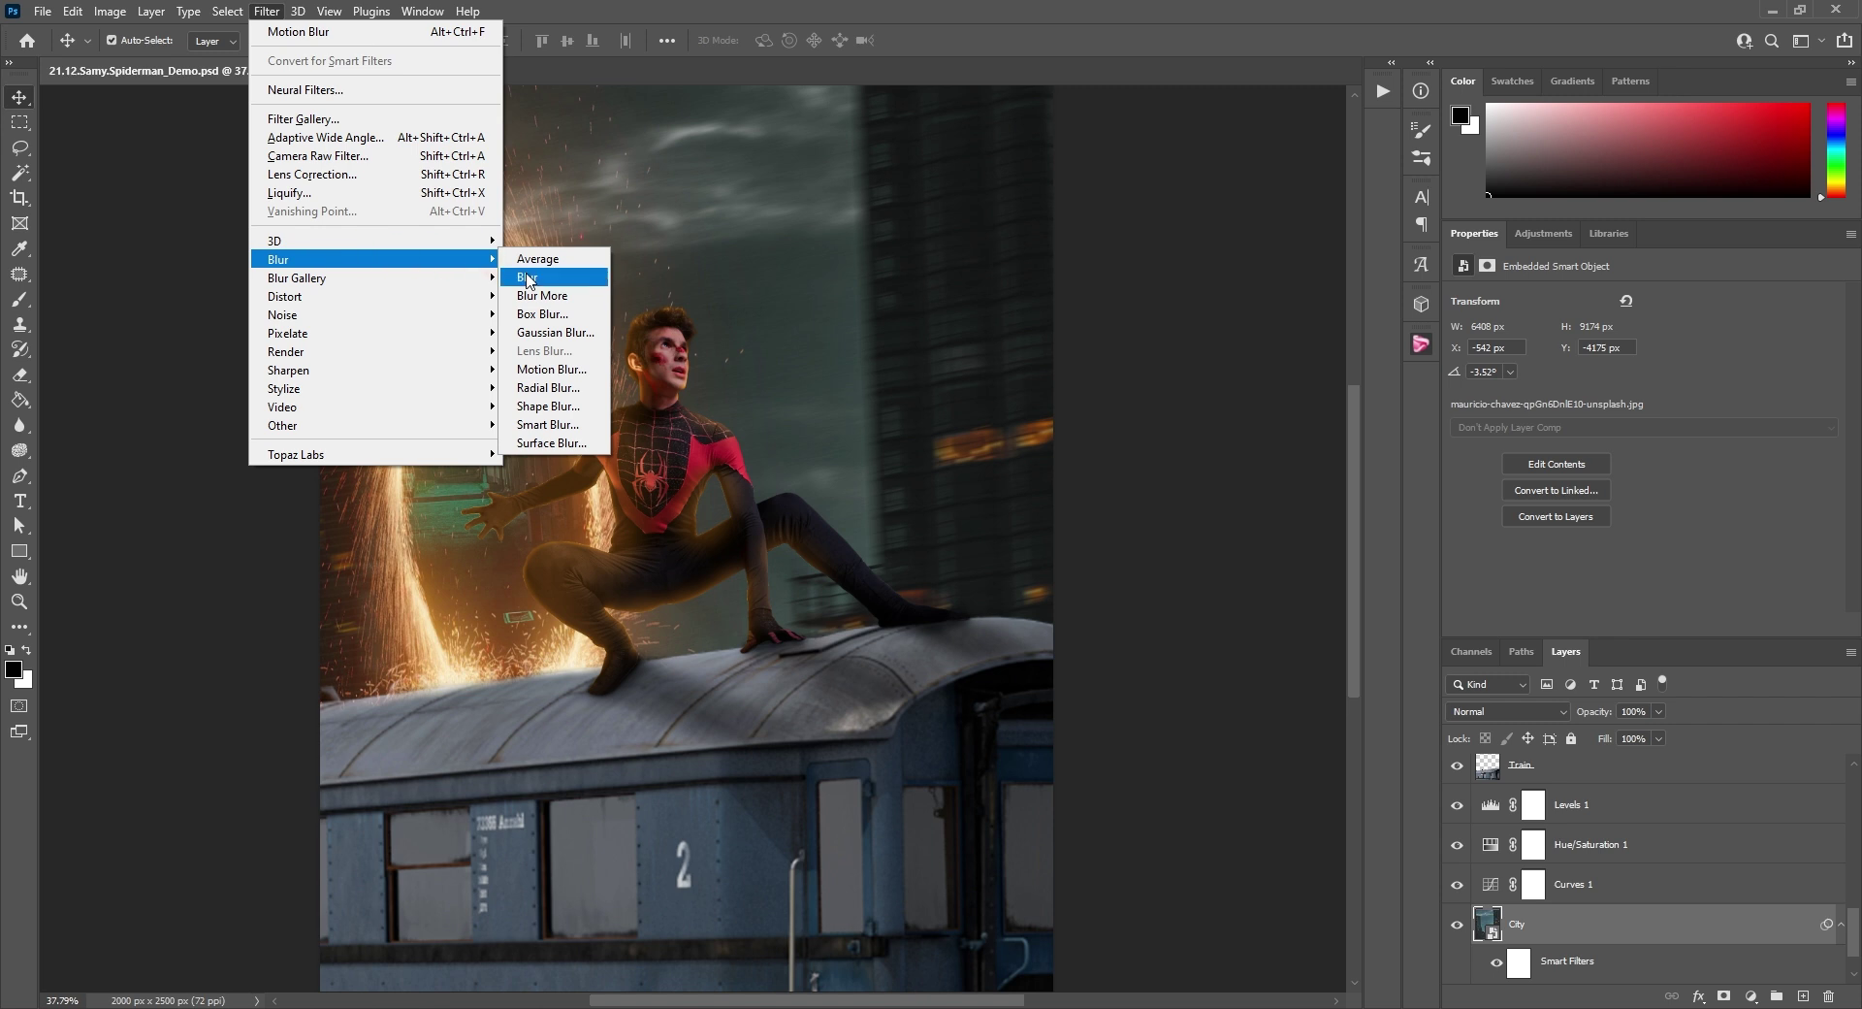
pyautogui.click(550, 332)
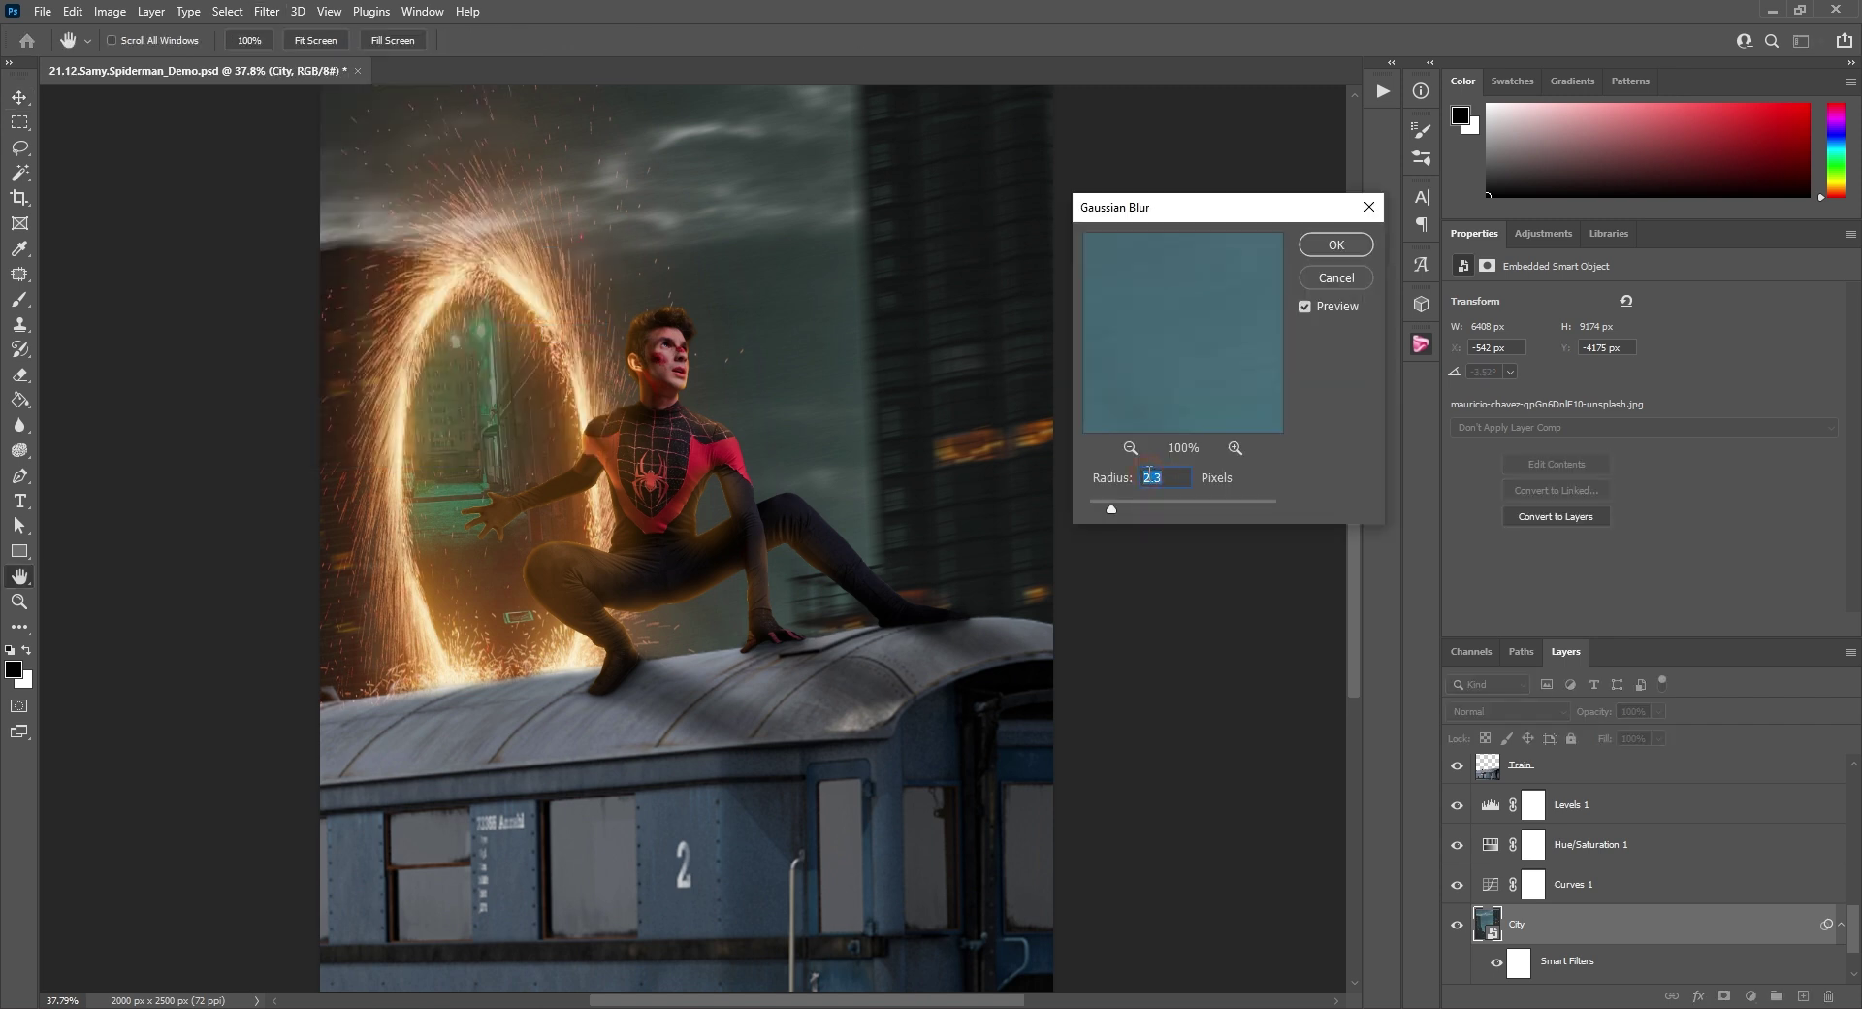
pyautogui.click(1316, 252)
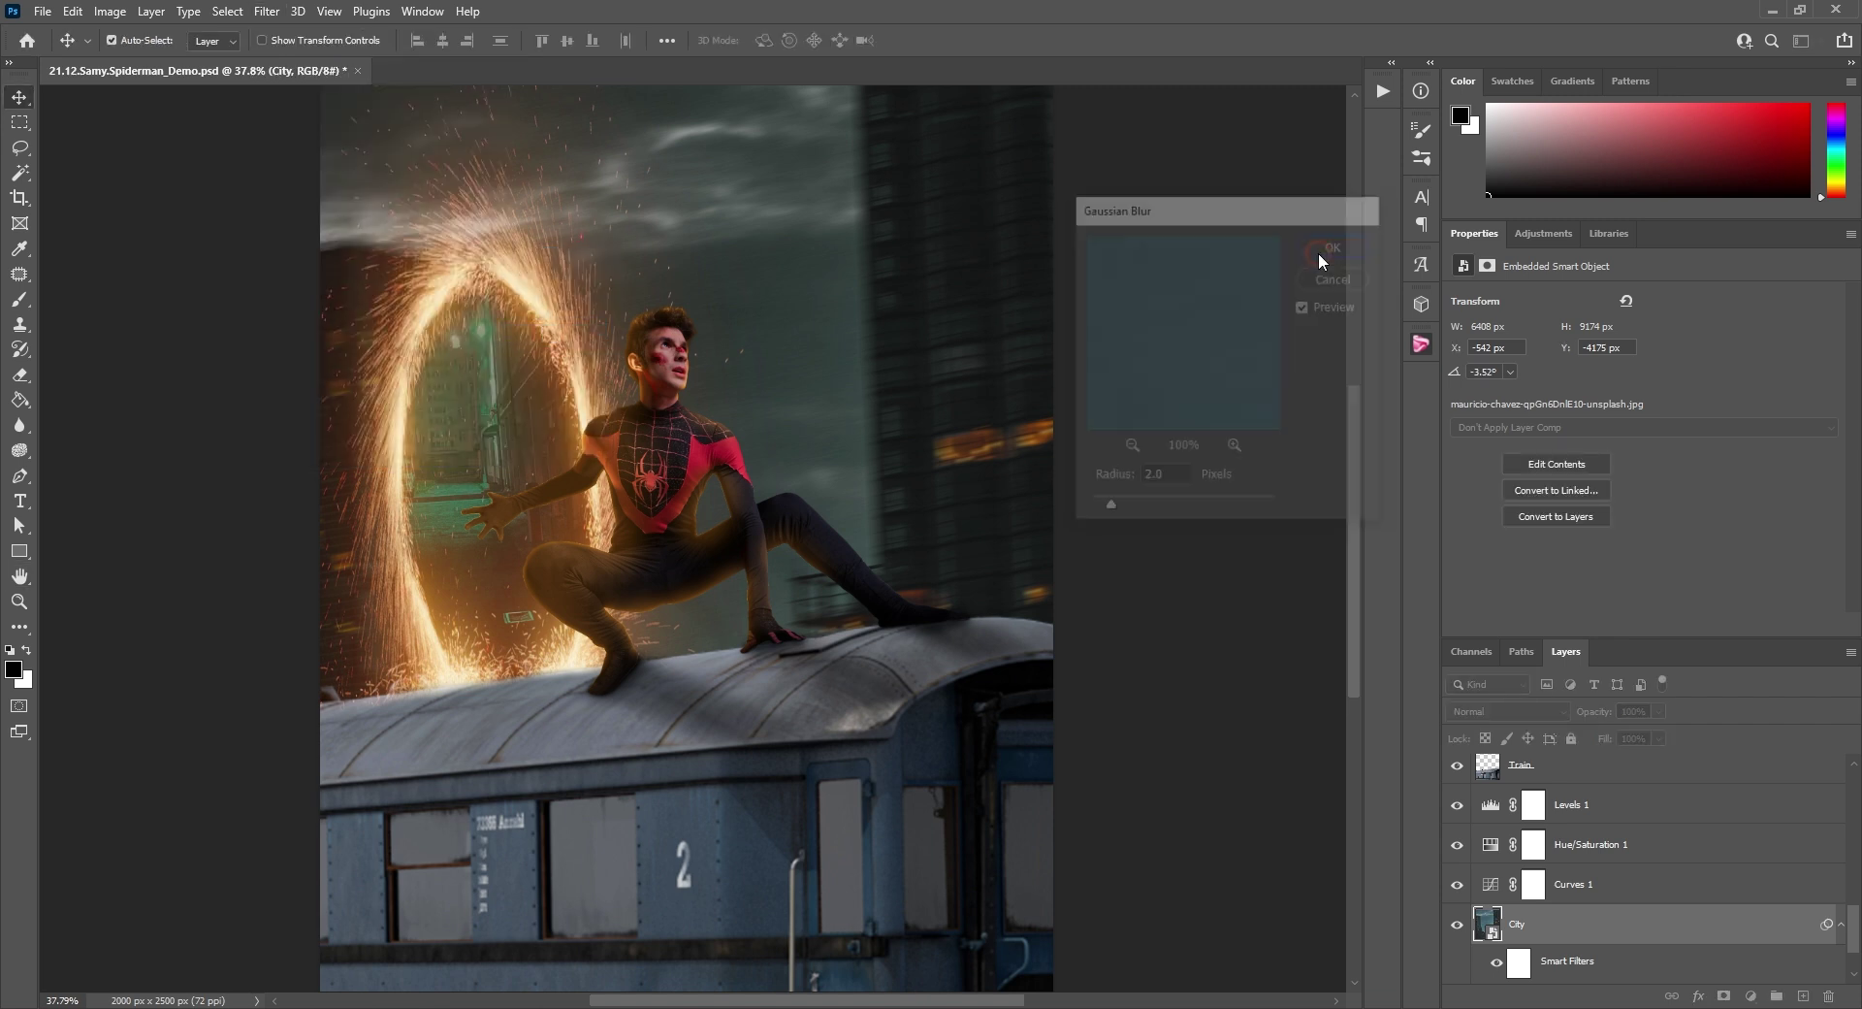
pyautogui.scroll(-1, 1523, 854)
pyautogui.click(1497, 913)
pyautogui.click(1497, 913)
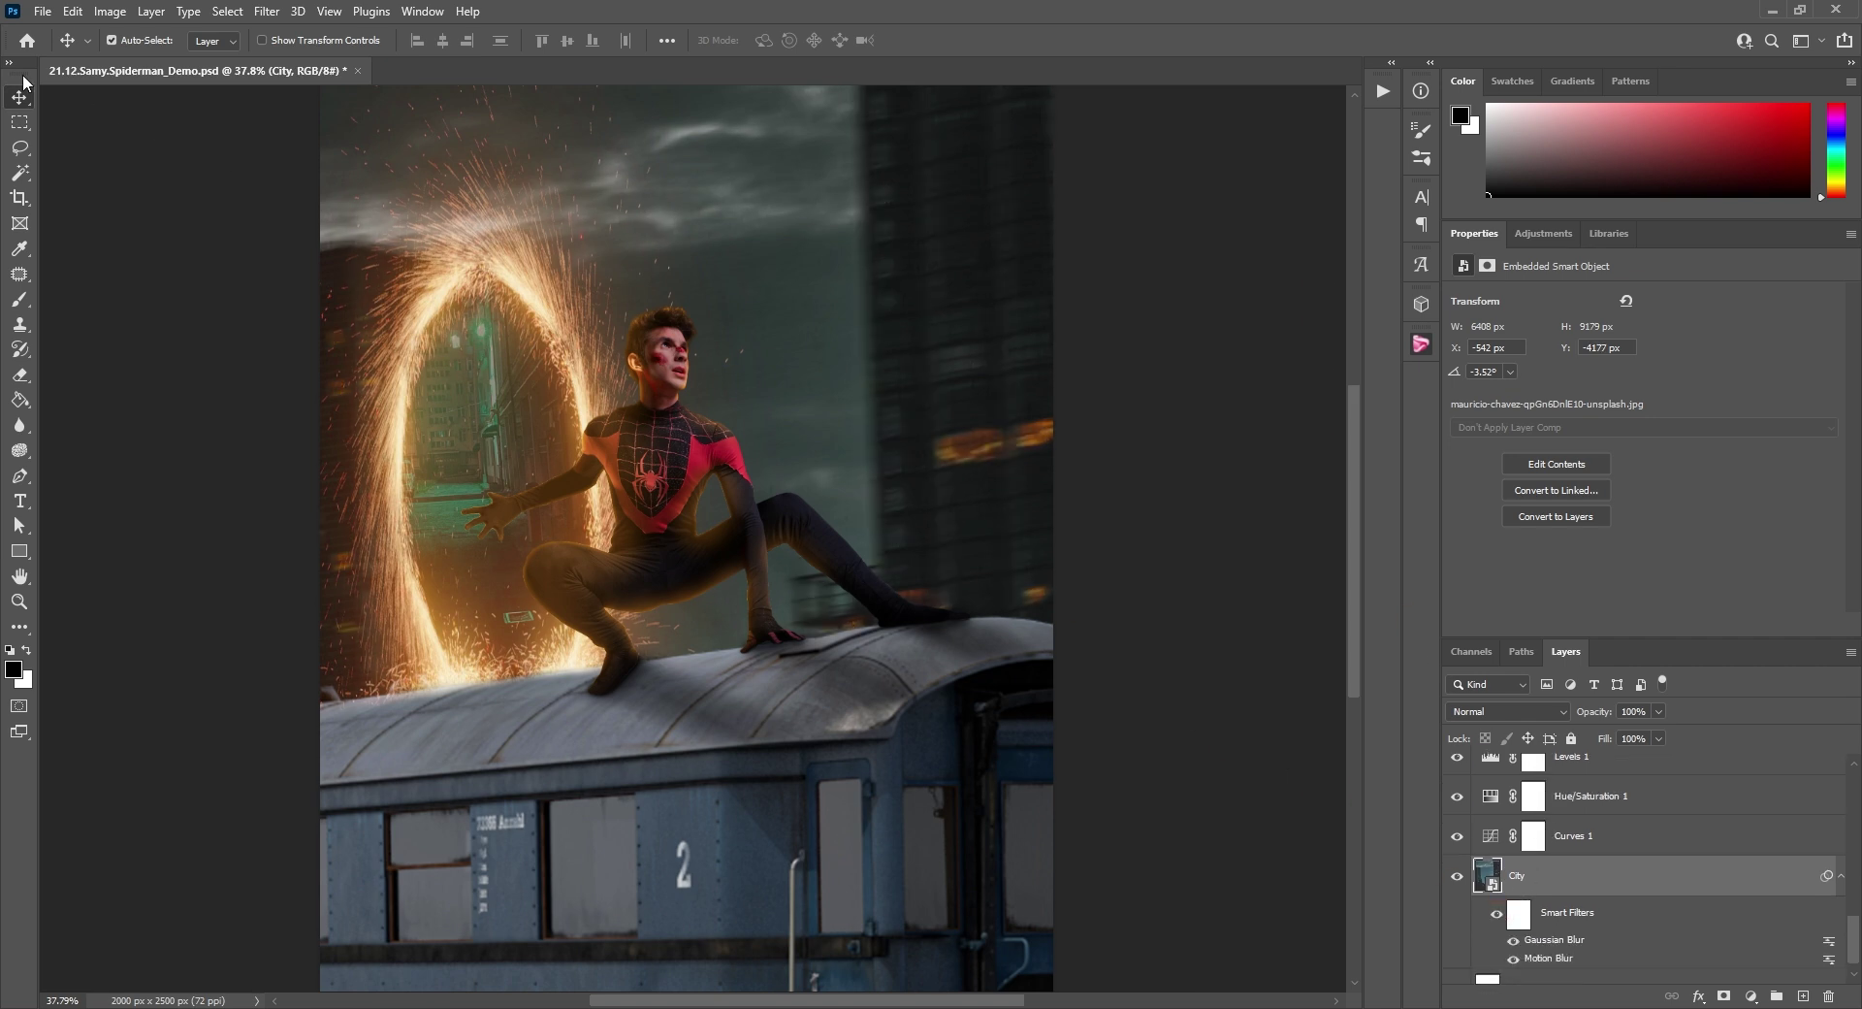
# Place the Attack Helicopter image above the City layer, position it in the sky beside the dark tower, and name the layer "Helicopter".
pyautogui.moveTo(2, 369); pyautogui.dragTo(419, 373)
pyautogui.moveTo(419, 373); pyautogui.dragTo(822, 279)
pyautogui.moveTo(717, 525); pyautogui.dragTo(794, 208)
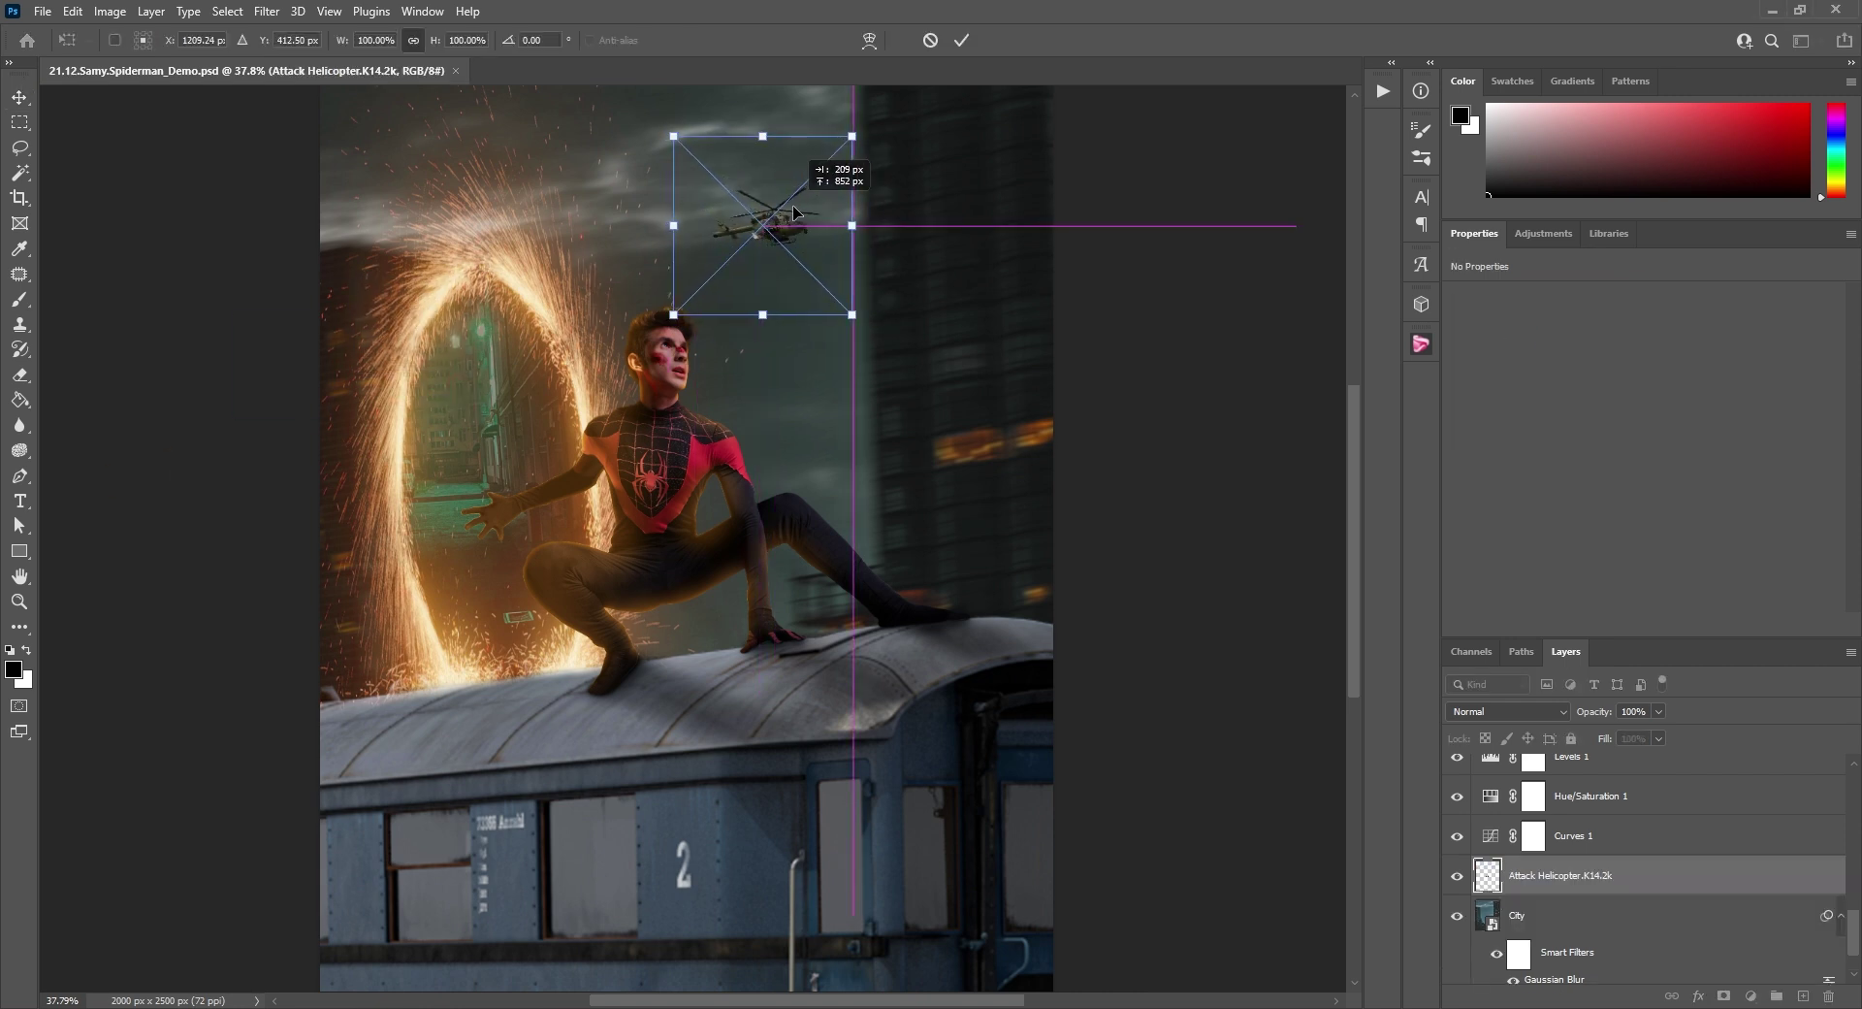
pyautogui.press('Return')
pyautogui.doubleClick(1561, 875)
pyautogui.write('Helicopter')
pyautogui.press('Return')
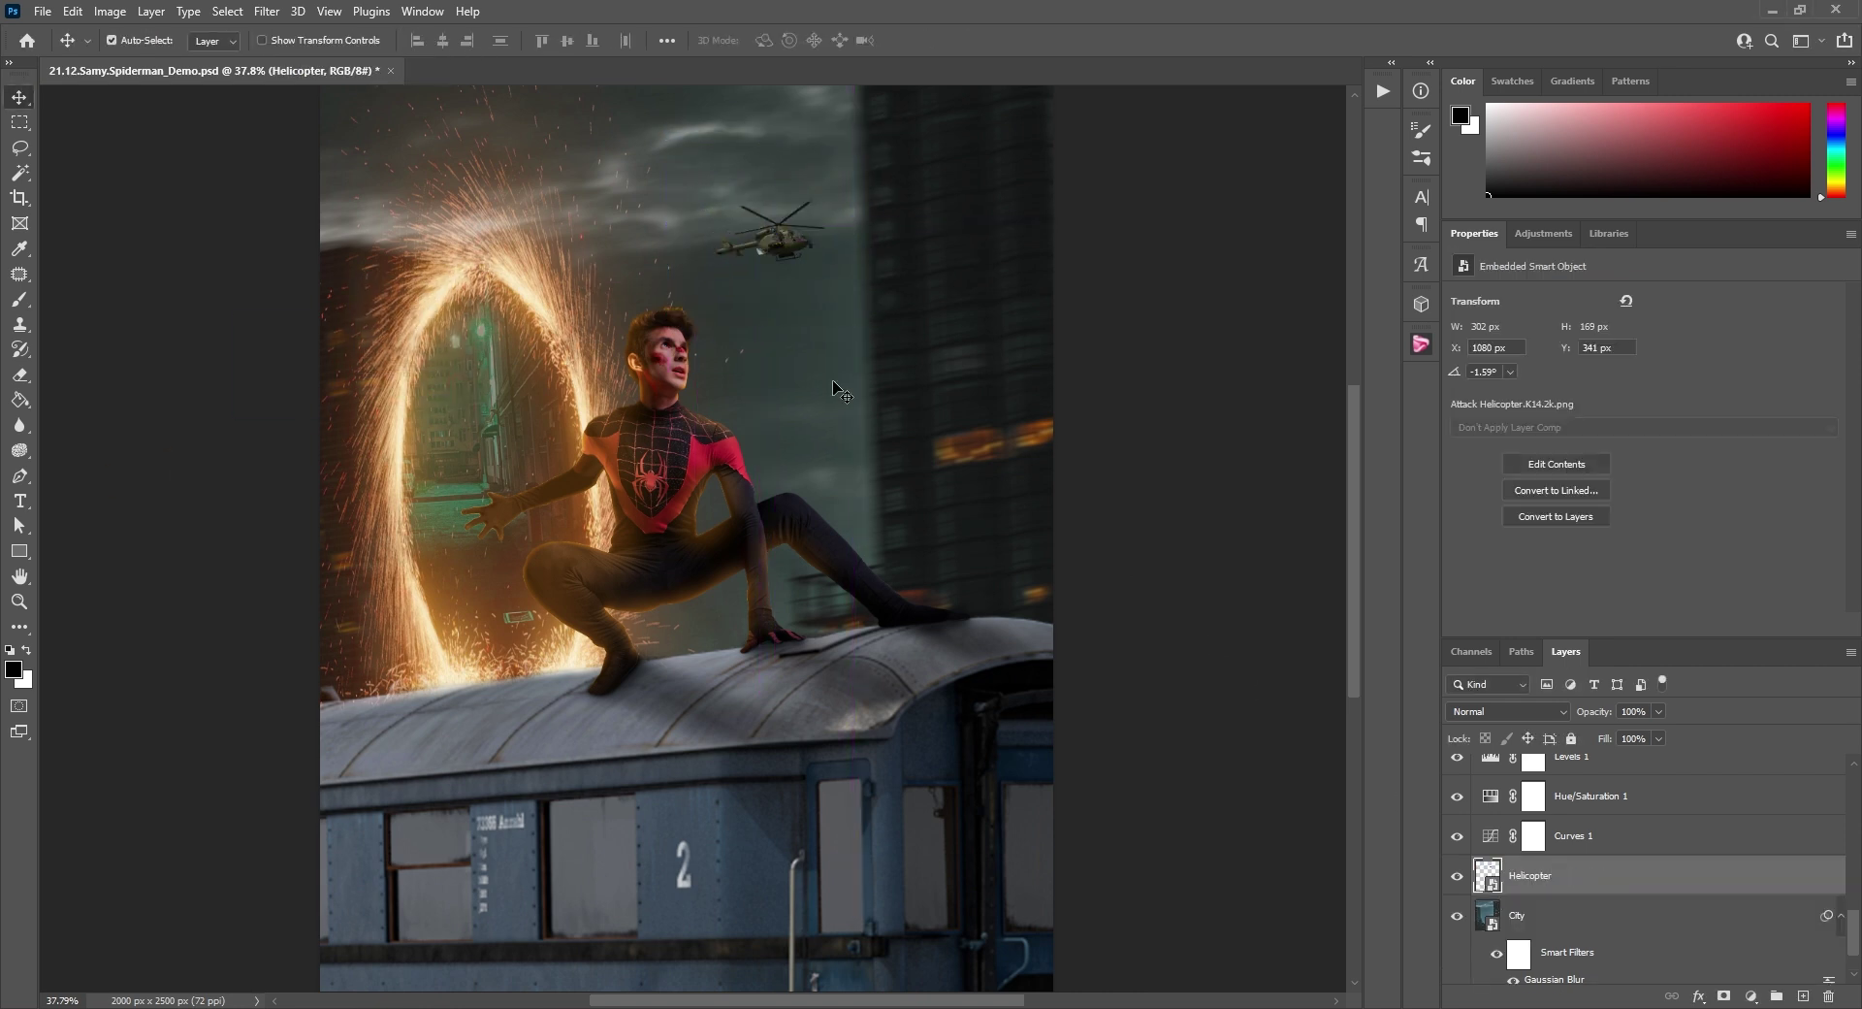
# Apply a Motion Blur to the Helicopter layer with an angle of 11° and a distance of 15 pixels.
pyautogui.click(267, 12)
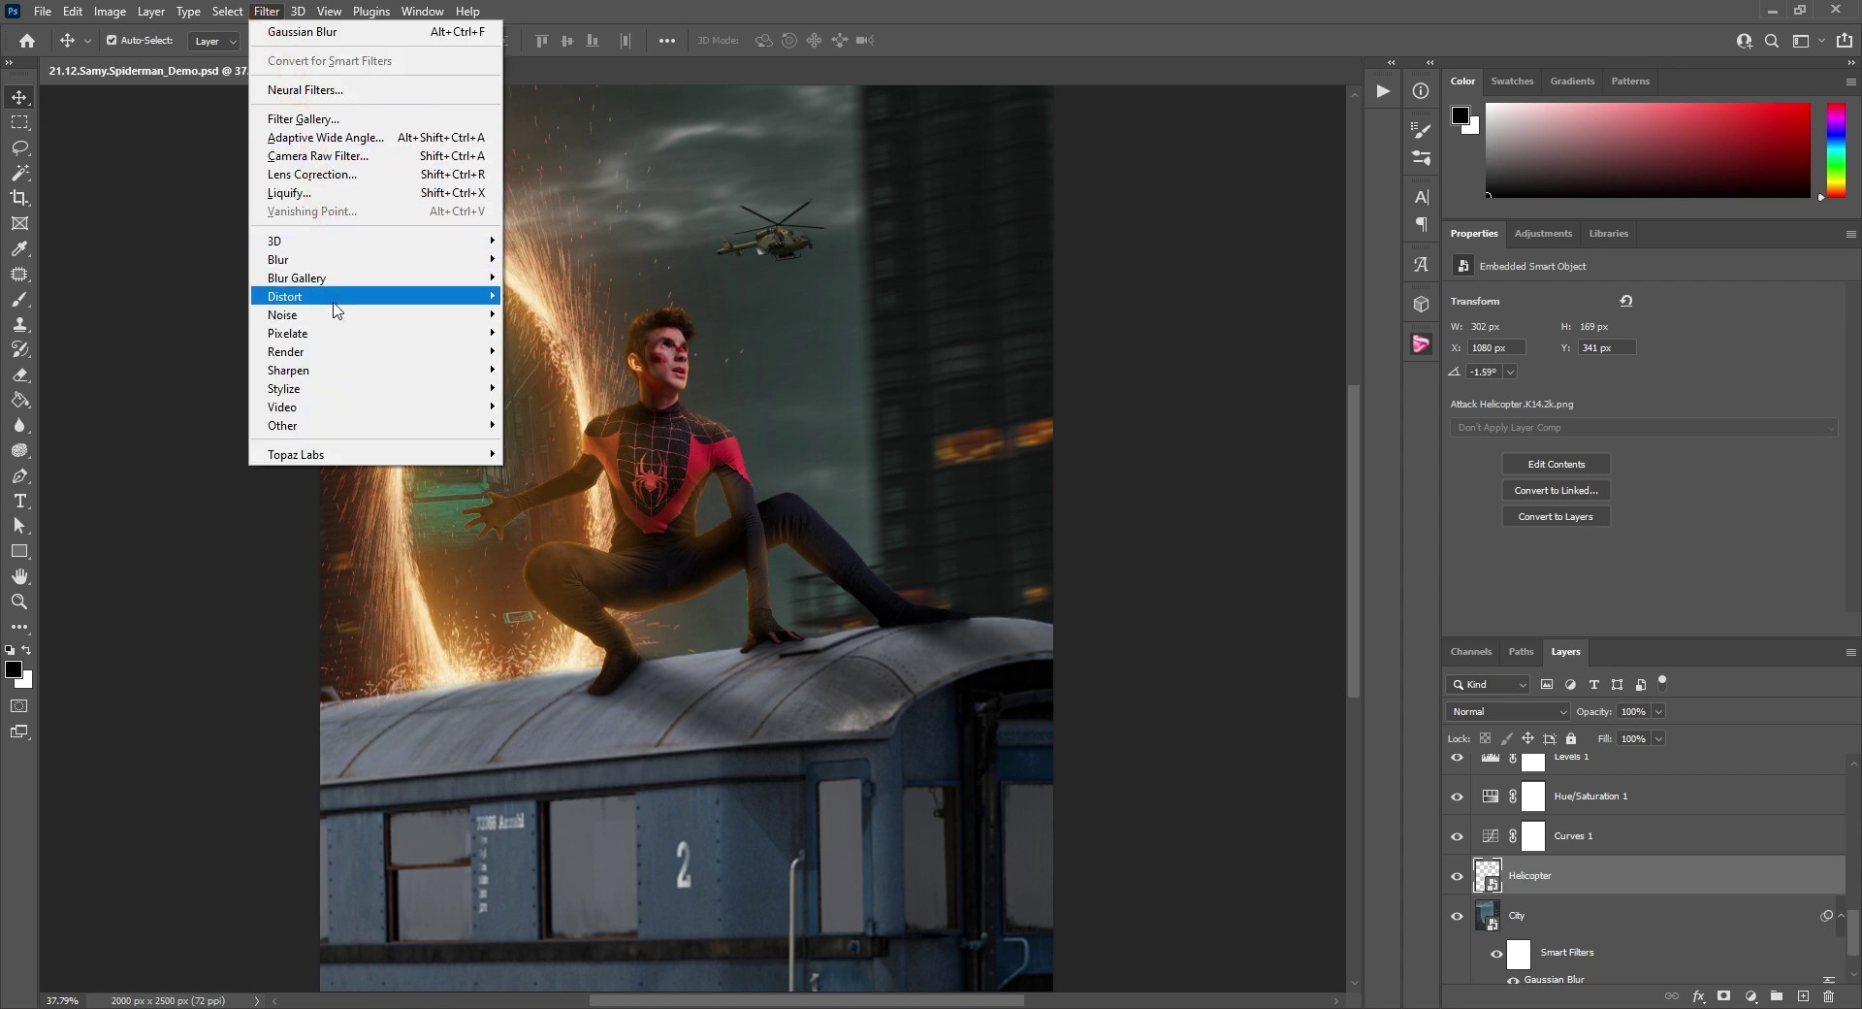
pyautogui.moveTo(335, 259)
pyautogui.click(576, 369)
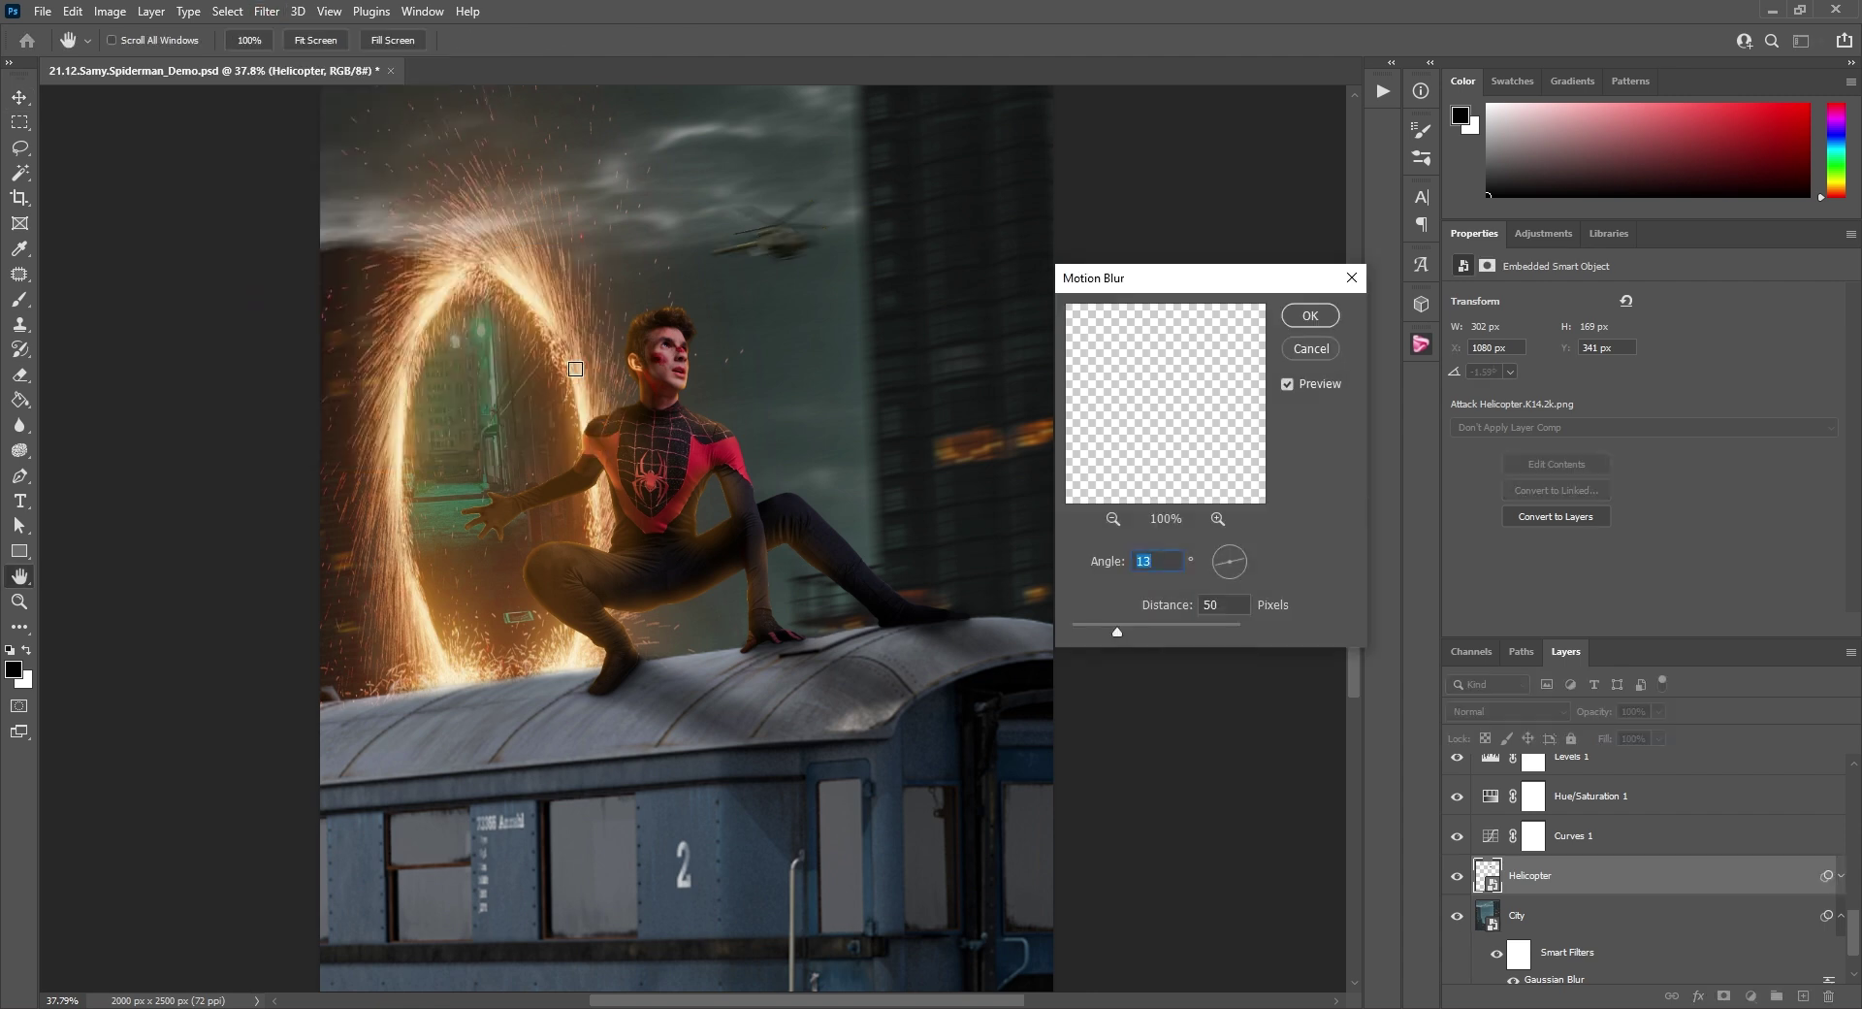
pyautogui.write('11')
pyautogui.press('Tab')
pyautogui.write('15')
pyautogui.click(1312, 317)
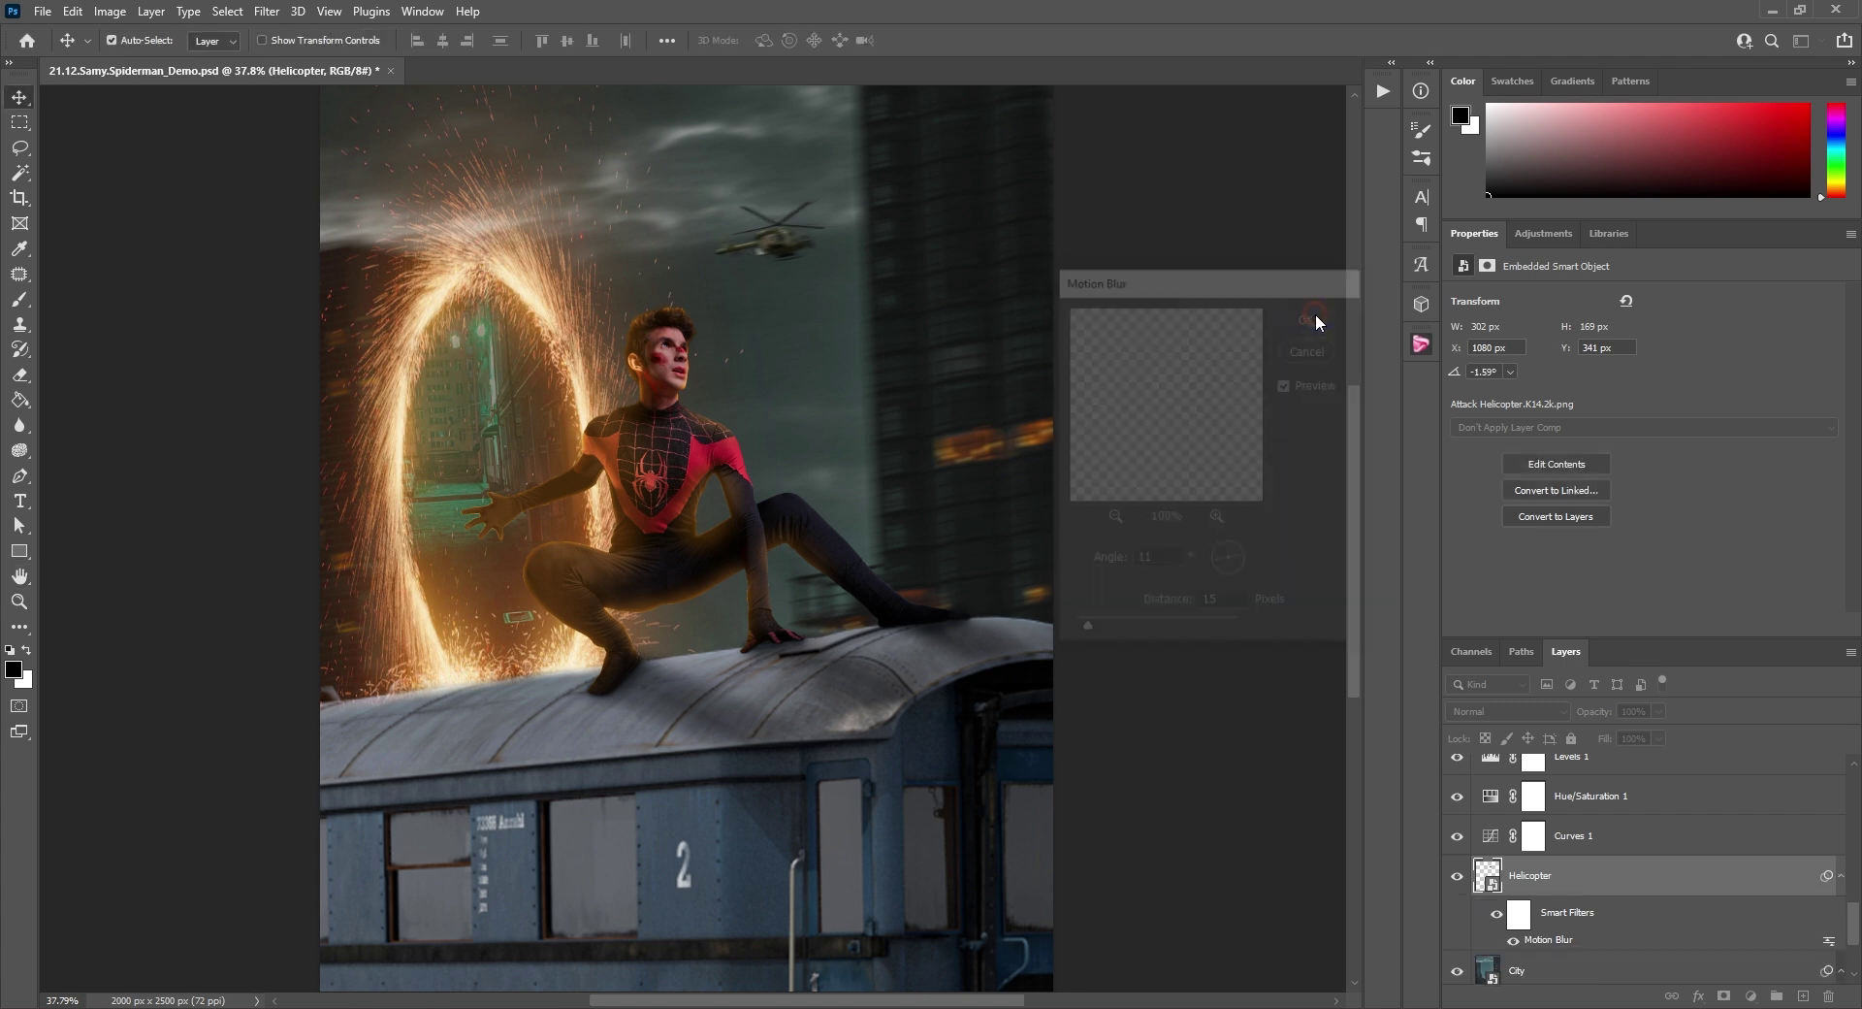
# Apply a Gaussian Blur with a 2.0 px radius to the Helicopter layer.
pyautogui.click(267, 11)
pyautogui.moveTo(334, 259)
pyautogui.click(573, 329)
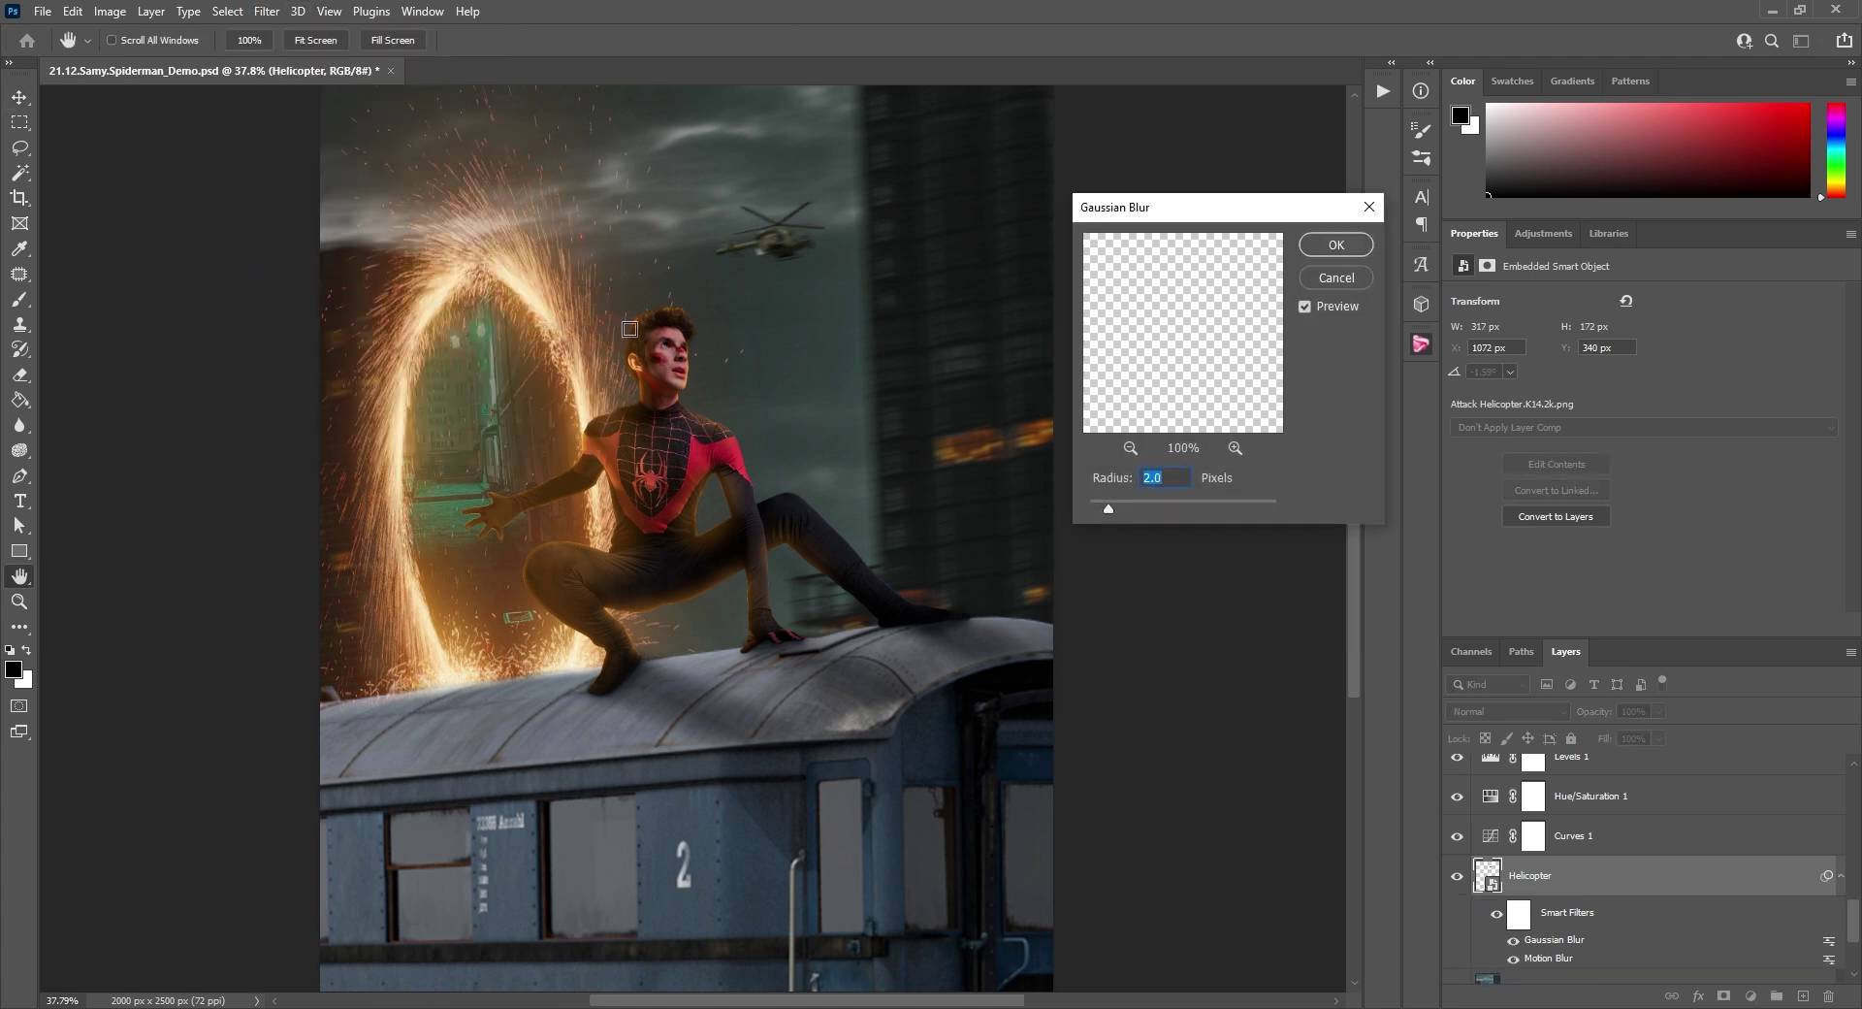
pyautogui.click(1331, 247)
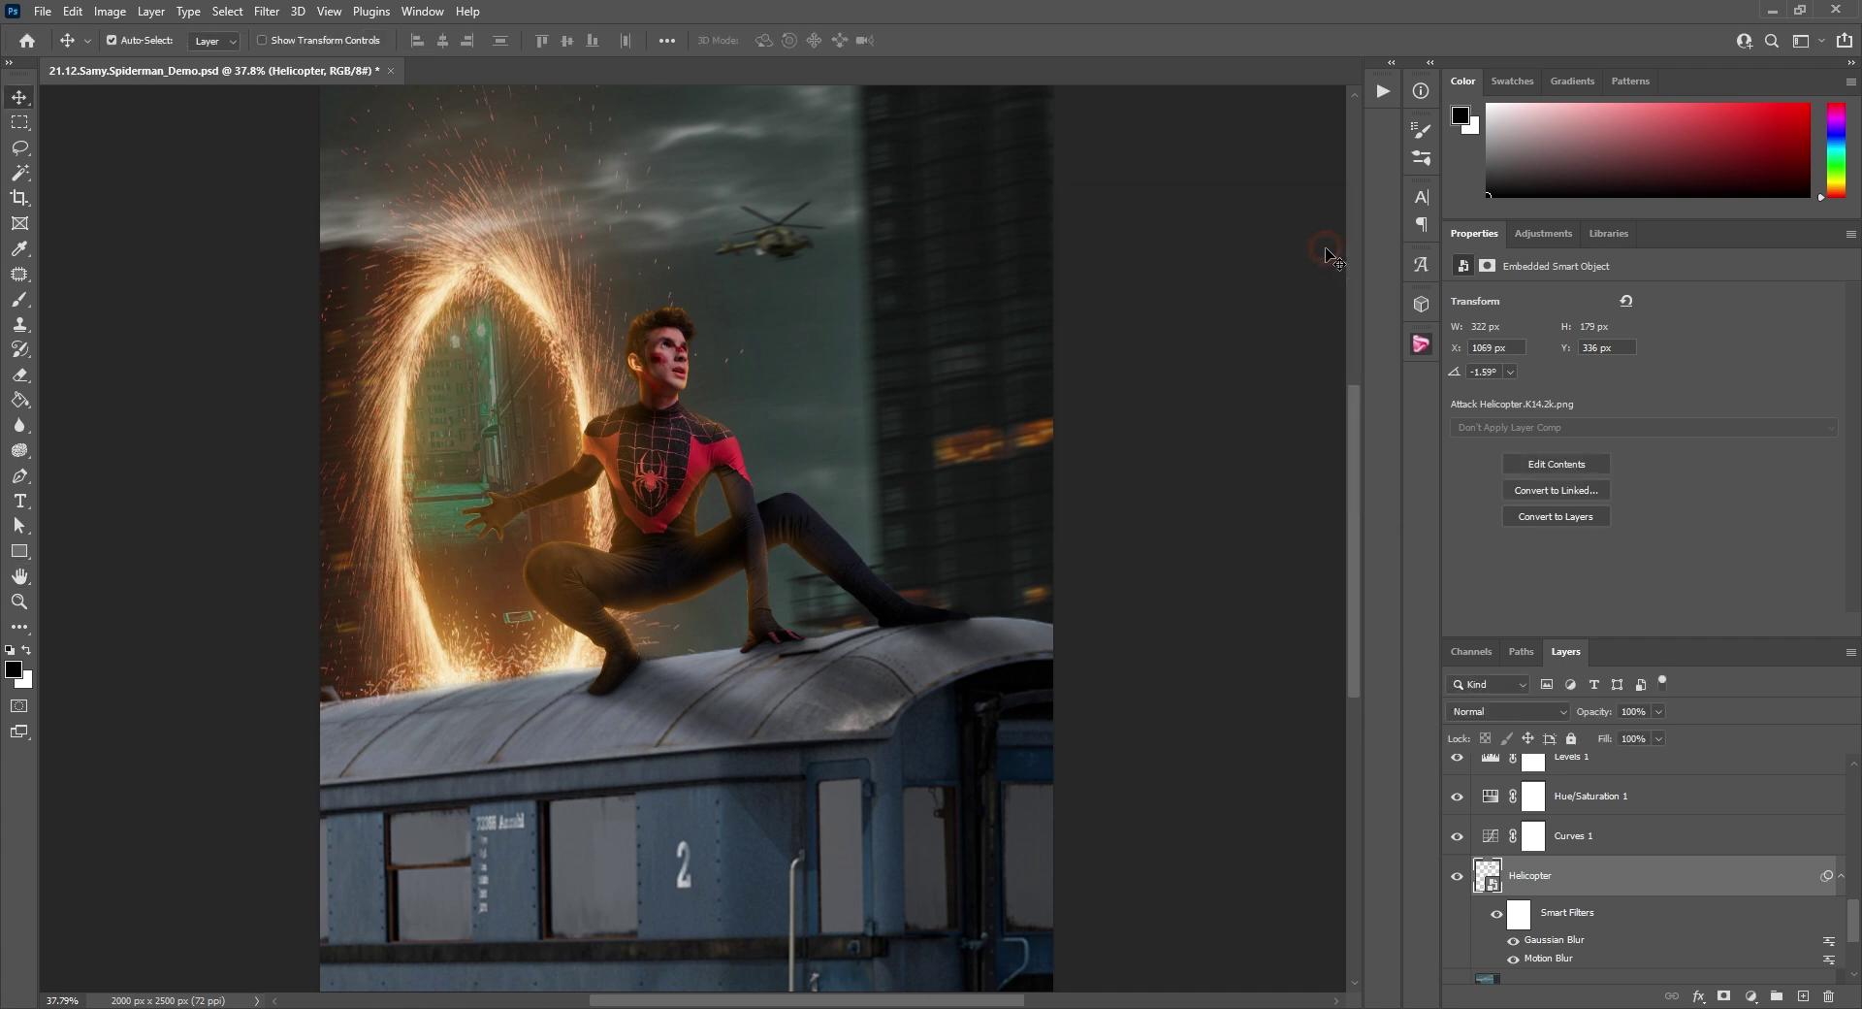
# Add a Curves adjustment clipped to the Helicopter layer and adjust its Blue channel curve to match the city's tones.
pyautogui.click(1546, 234)
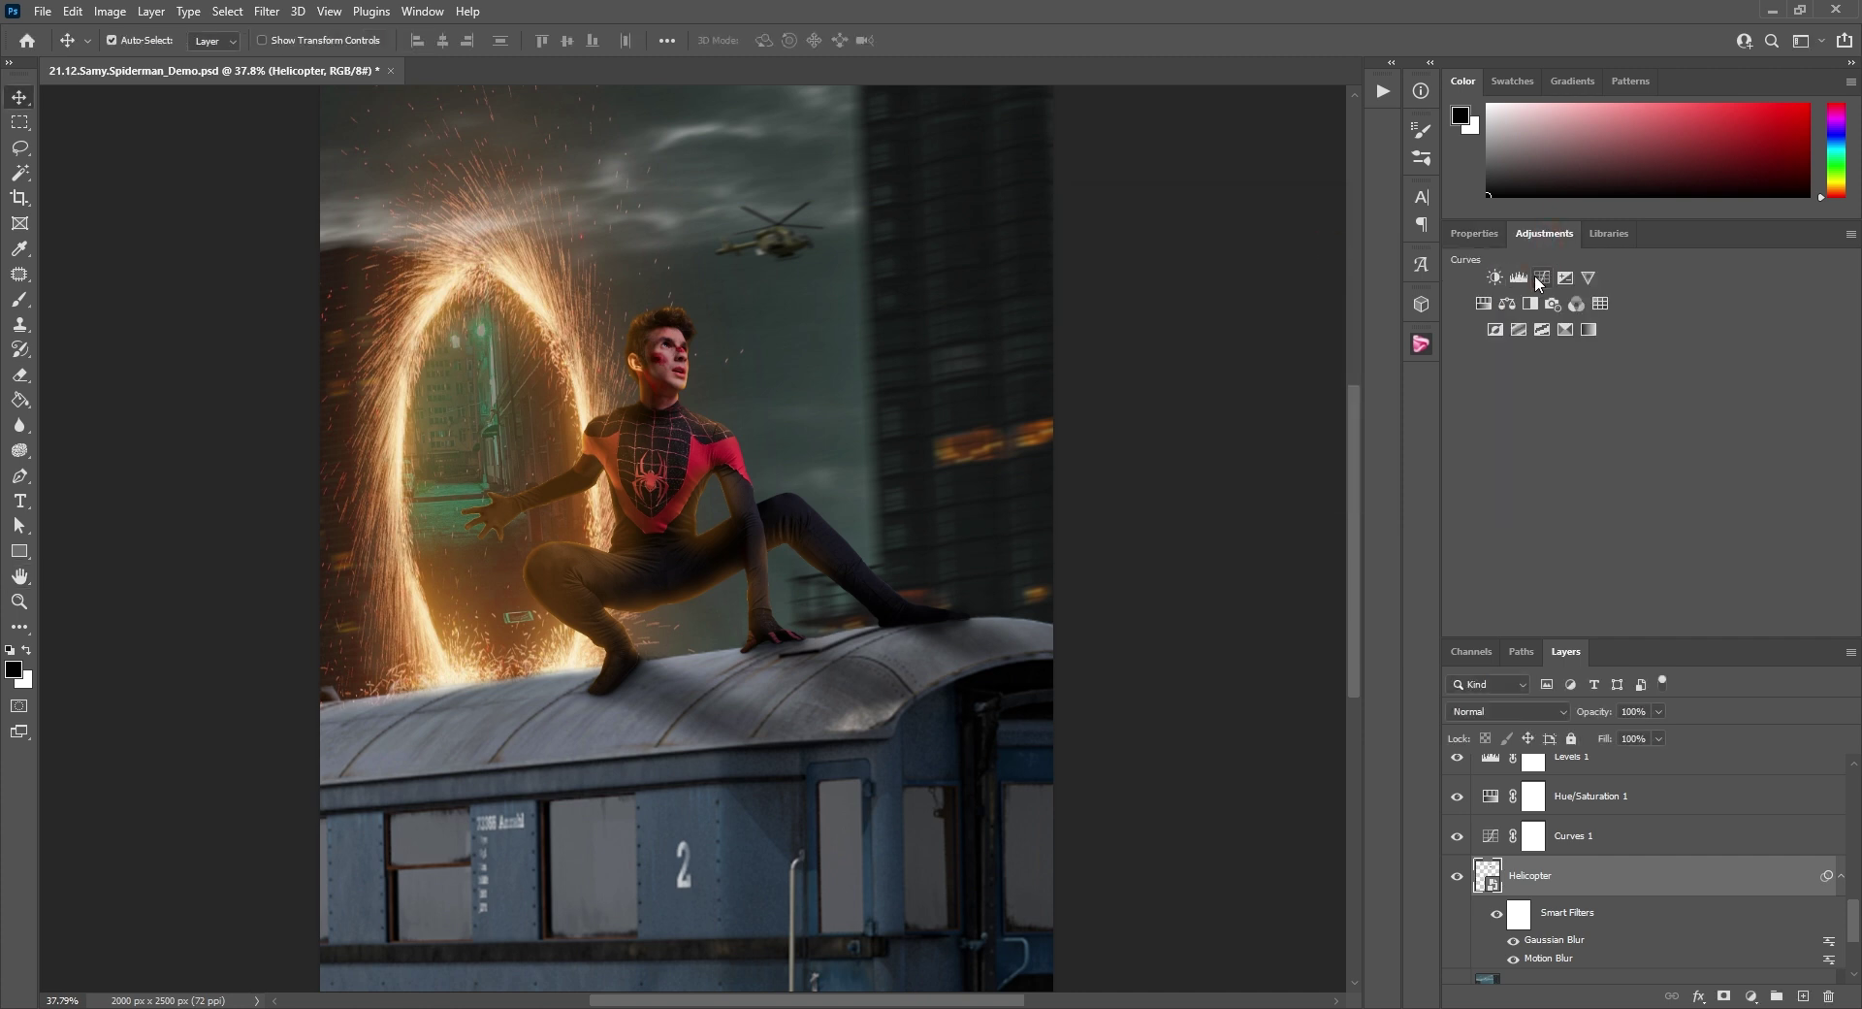
pyautogui.click(1535, 276)
pyautogui.moveTo(1664, 467); pyautogui.dragTo(1638, 458)
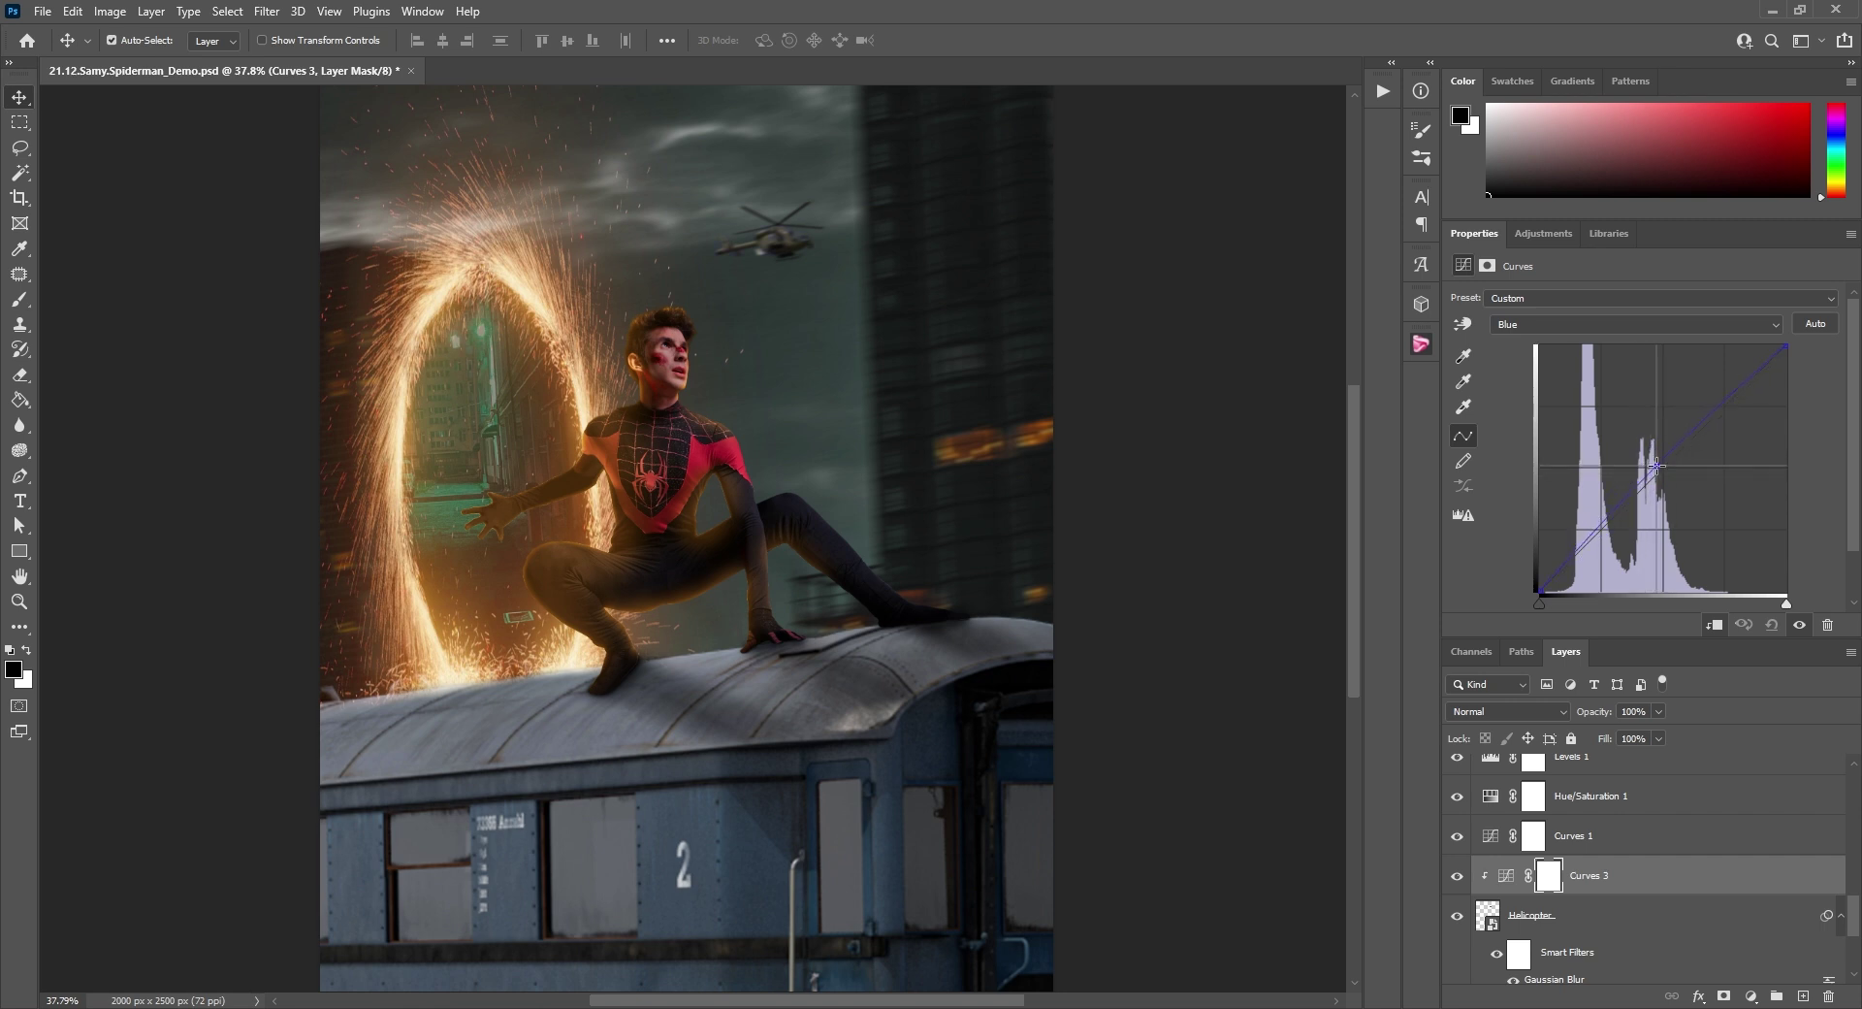
# Add an Exposure adjustment clipped to the helicopter with exposure -2.44, offset +0.0387 and a raised gamma correction to fade it into the haze.
pyautogui.click(1542, 234)
pyautogui.click(1565, 277)
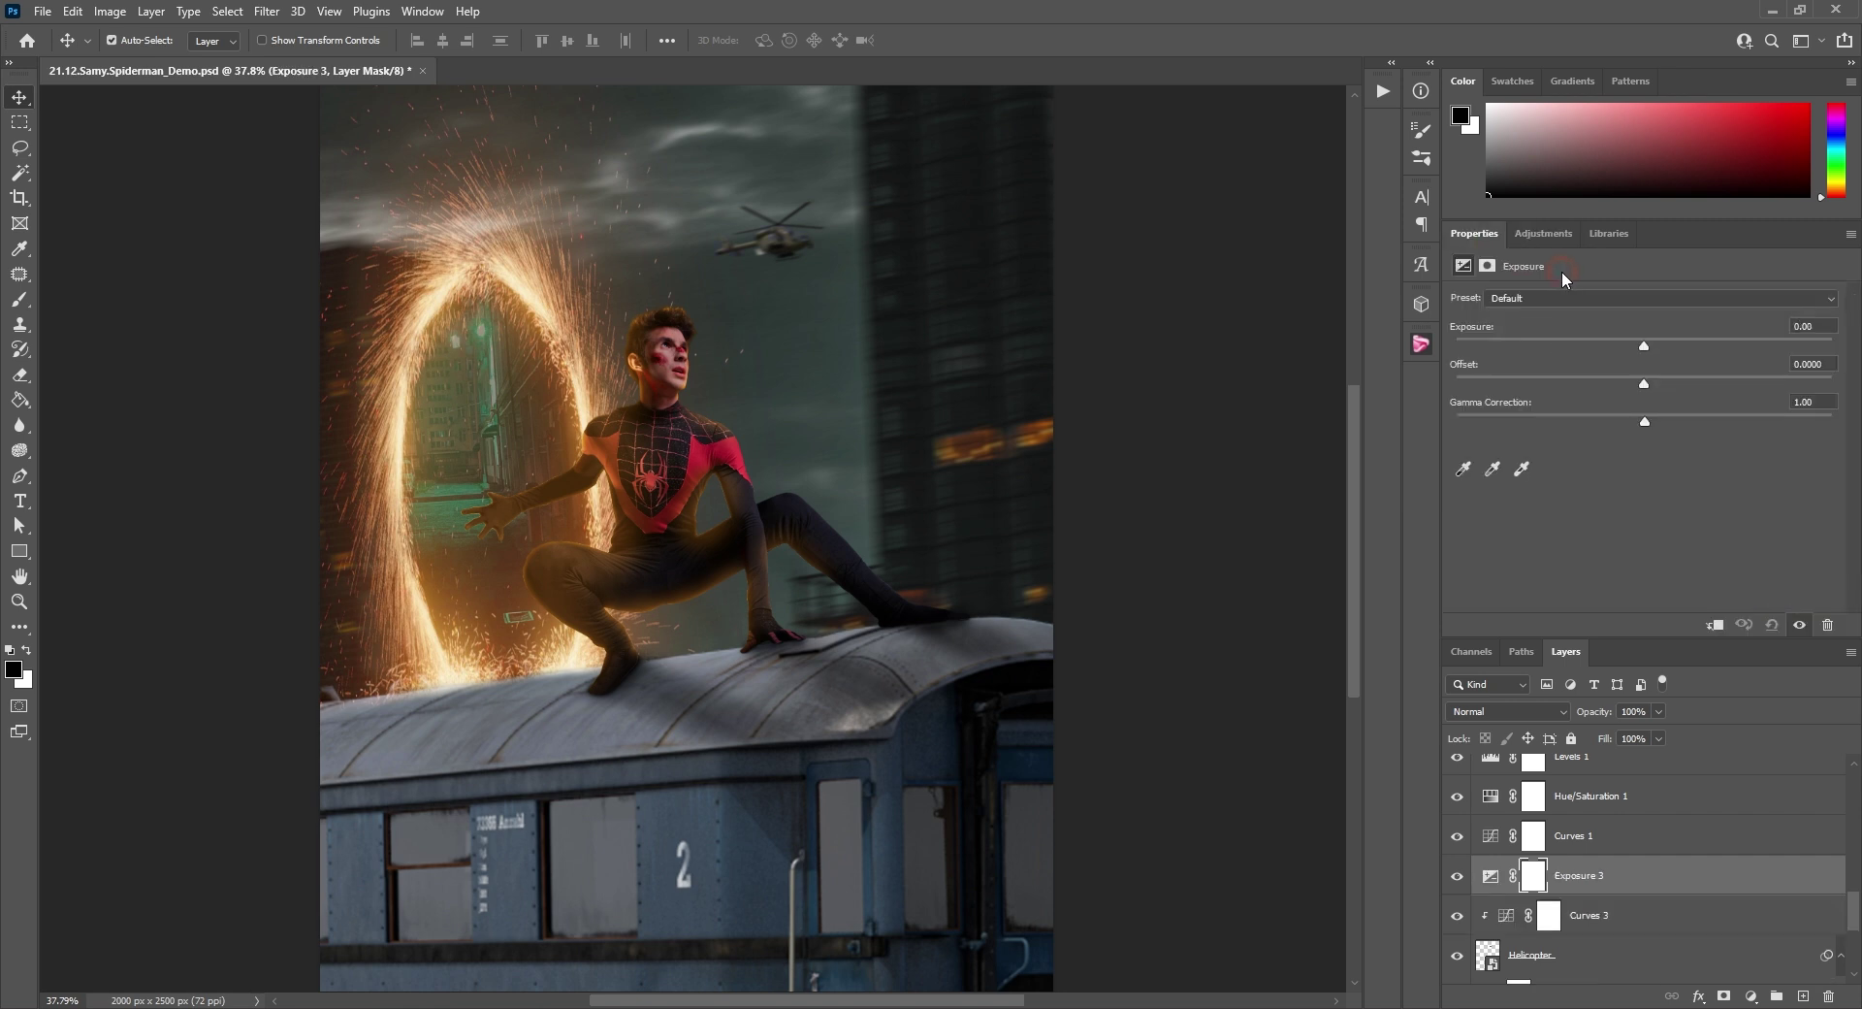
pyautogui.rightClick(1579, 875)
pyautogui.click(1653, 424)
pyautogui.moveTo(1644, 347); pyautogui.dragTo(1658, 384)
pyautogui.moveTo(1645, 422); pyautogui.dragTo(1631, 424)
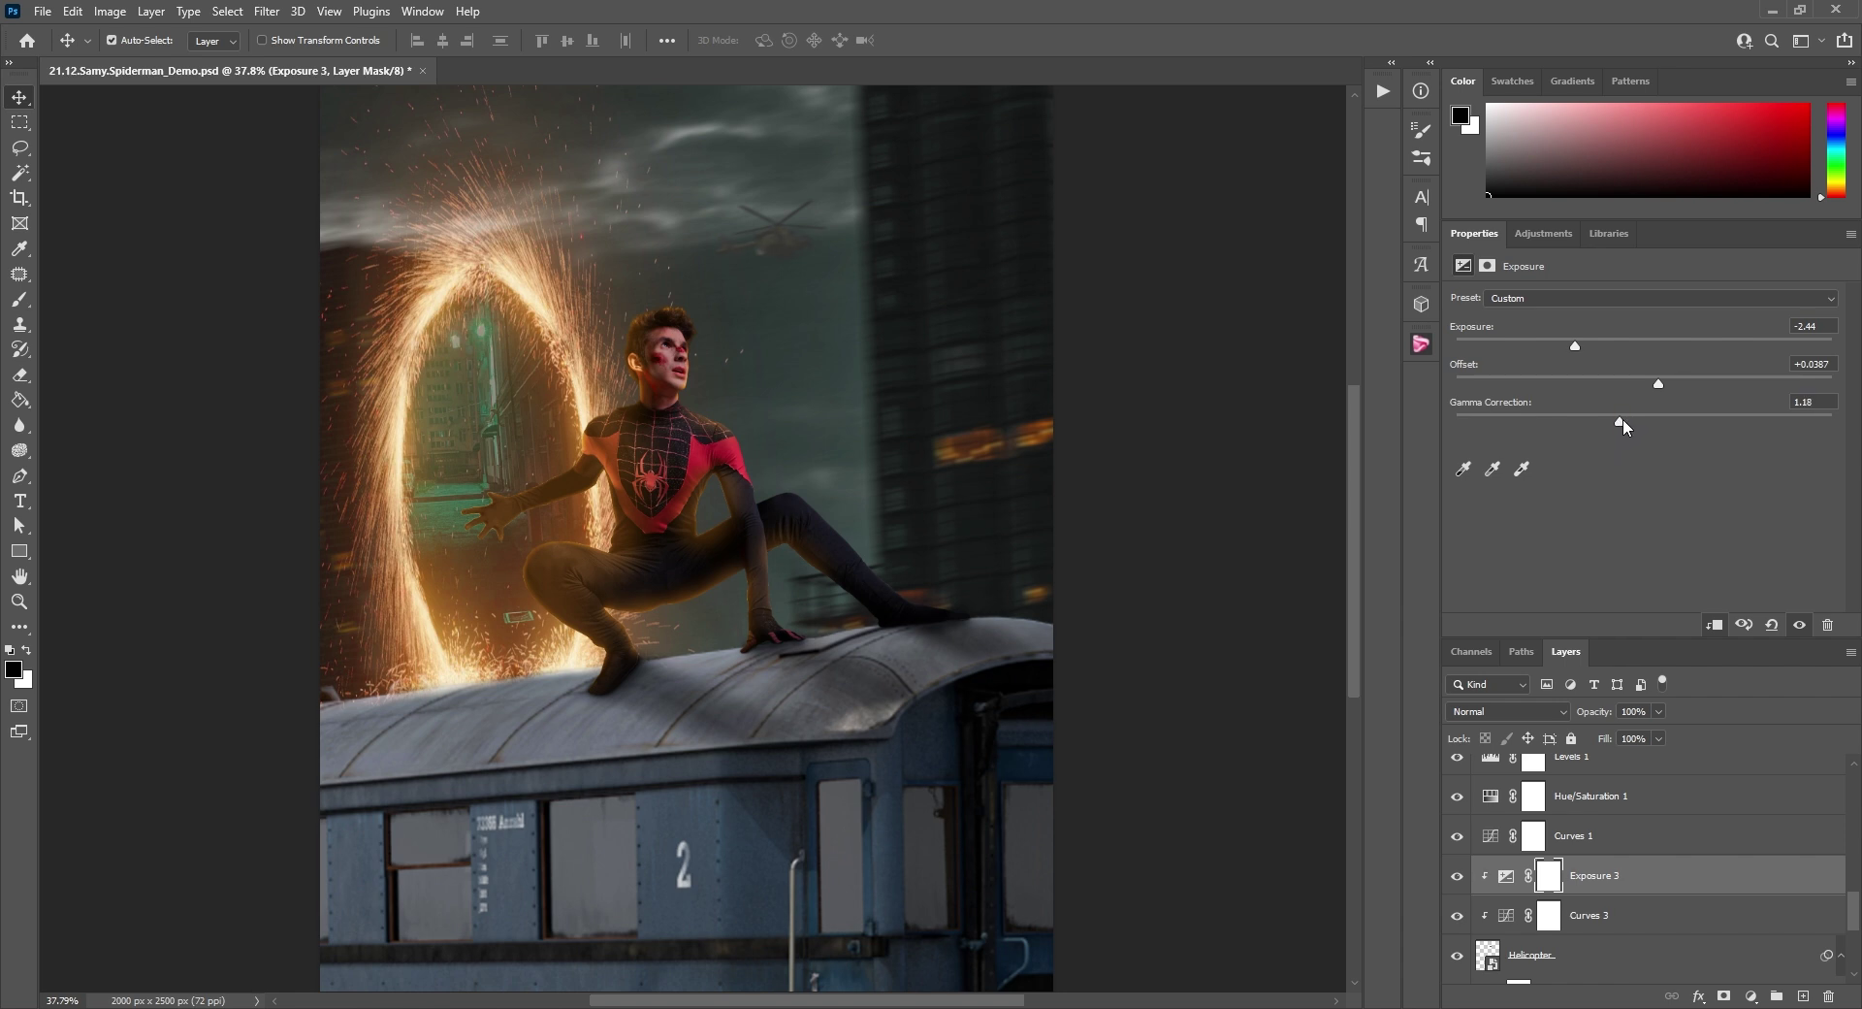
pyautogui.moveTo(1624, 420); pyautogui.dragTo(1631, 420)
# Group the Helicopter layer with its Curves and Exposure adjustments and name the group "Heli".
pyautogui.scroll(-1, 1597, 880)
pyautogui.keyDown('shift'); pyautogui.click(1579, 933); pyautogui.keyUp('shift')
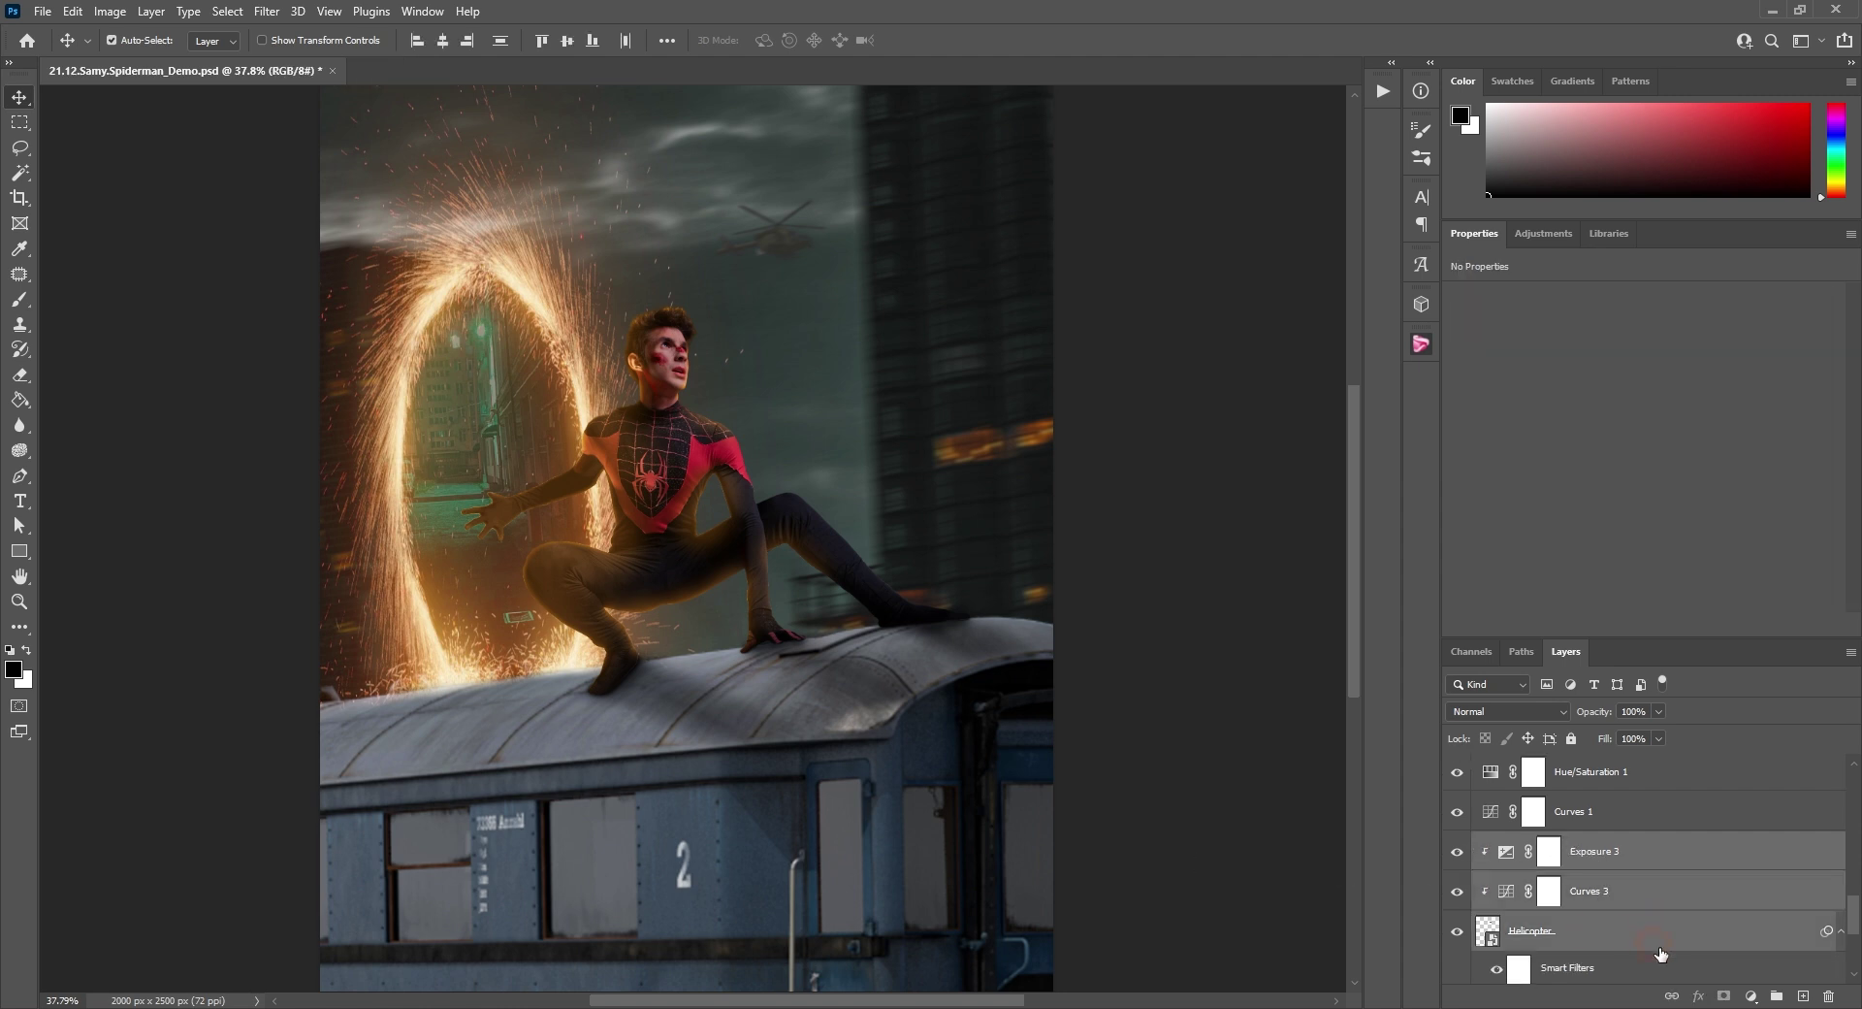
pyautogui.click(1777, 996)
pyautogui.doubleClick(1538, 844)
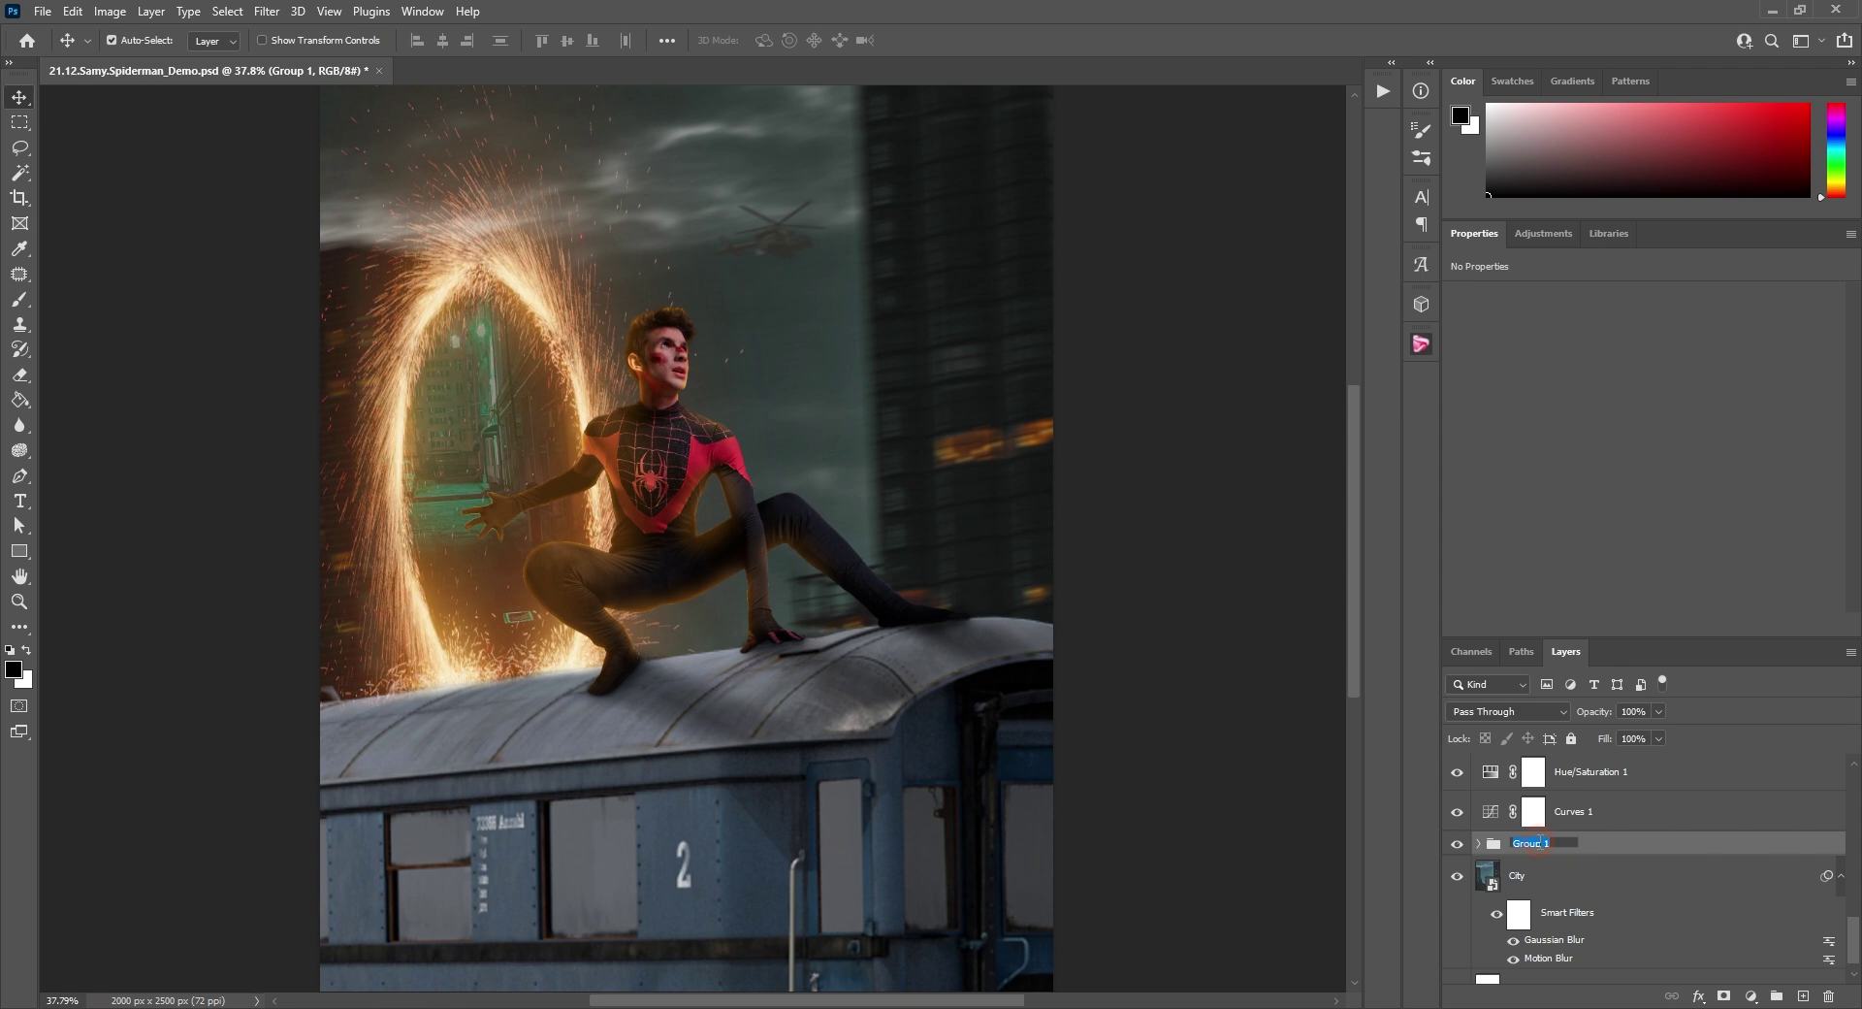
pyautogui.press('Return')
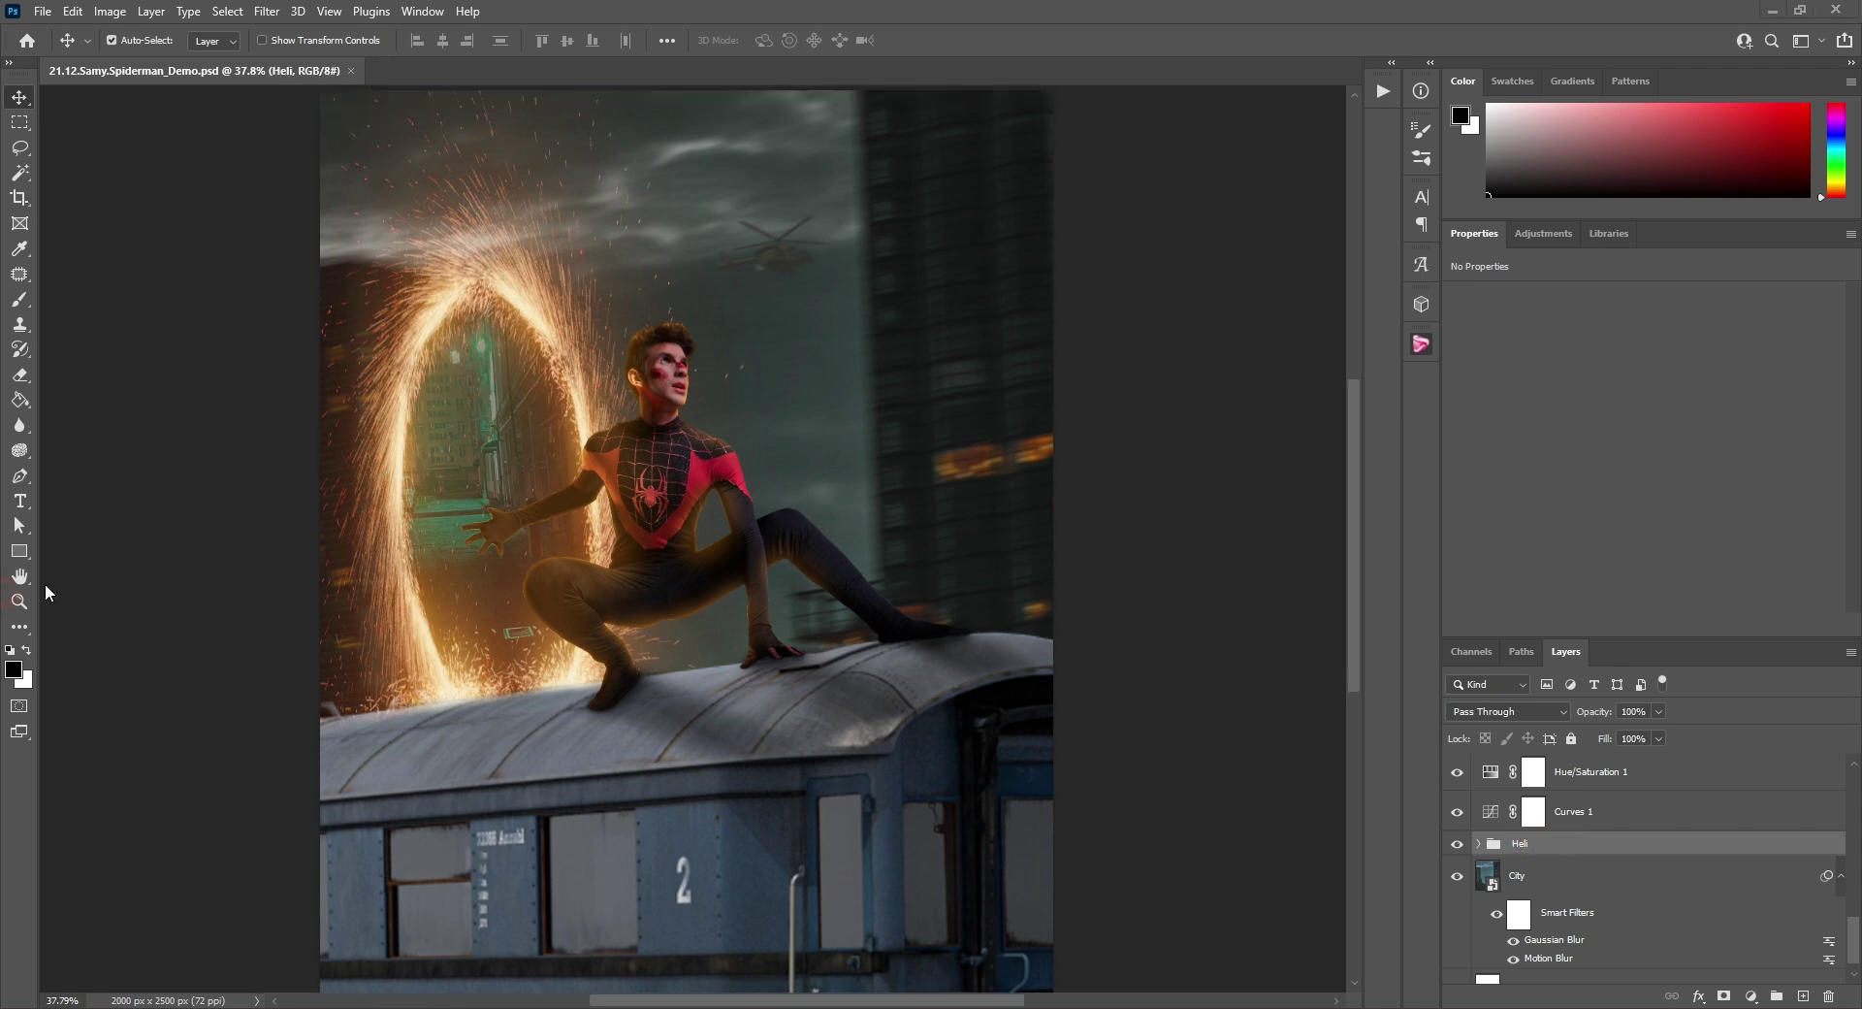
# Place the Side Explosion image above the Heli group, rotated about 75° at the dark tower's upper edge, and name its layer "Building.explosion".
pyautogui.moveTo(44, 585); pyautogui.dragTo(918, 353)
pyautogui.moveTo(1041, 172); pyautogui.dragTo(1210, 456)
pyautogui.scroll(-3, 1043, 380)
pyautogui.moveTo(1132, 423); pyautogui.dragTo(1122, 280)
pyautogui.press('Return')
pyautogui.hotkey('ctrl', 't')
pyautogui.press('Return')
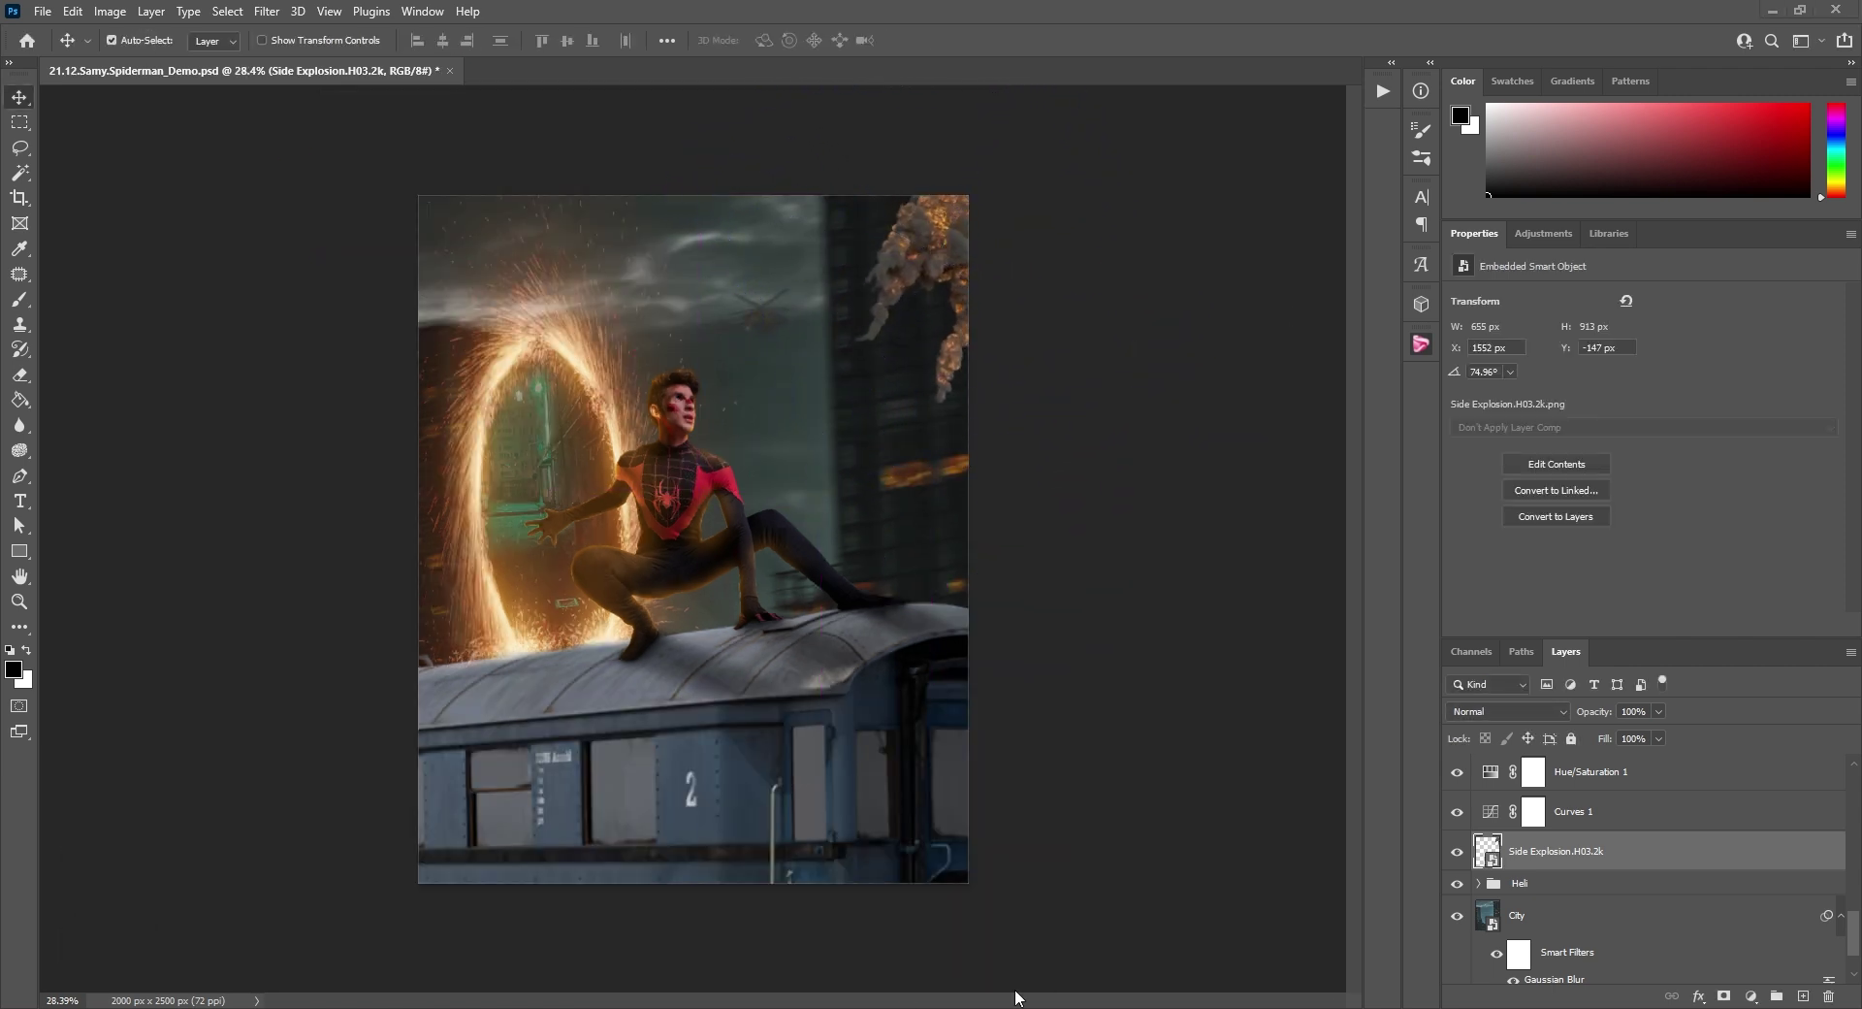
pyautogui.doubleClick(1539, 851)
pyautogui.write('Building.explosion')
pyautogui.press('Return')
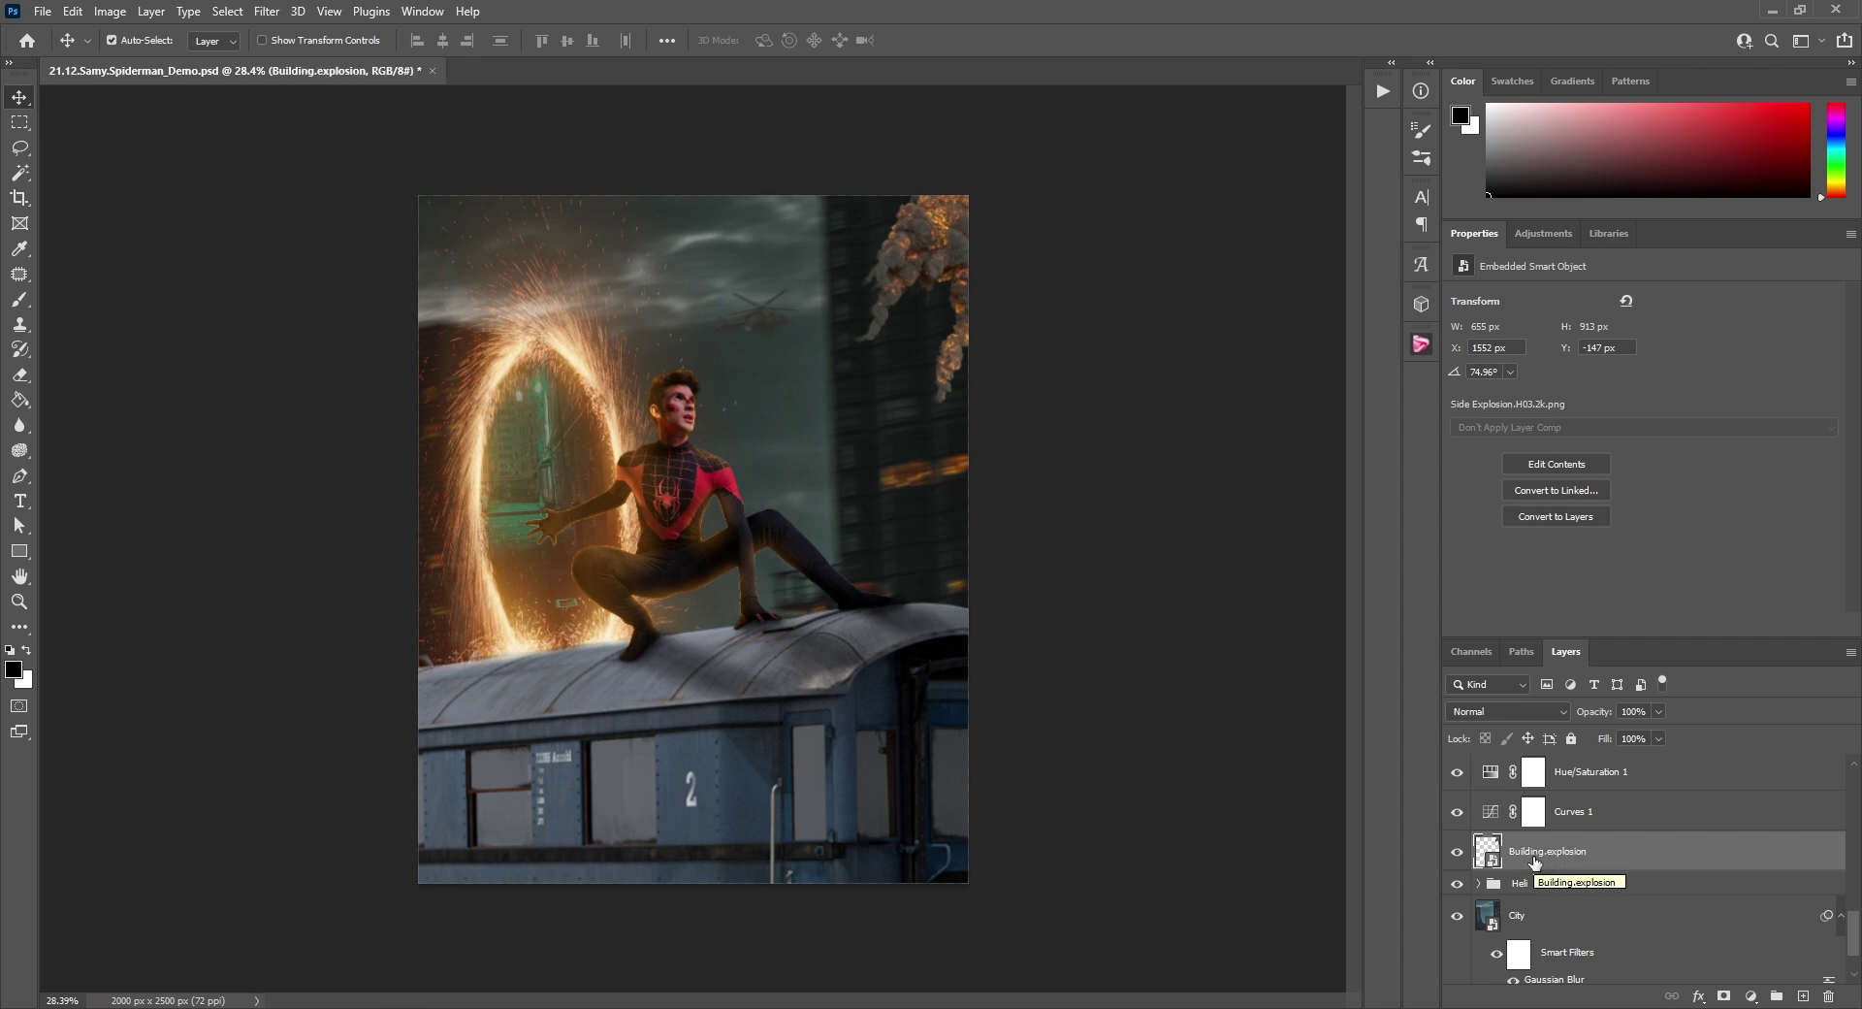
# Apply Hue/Saturation to the Building.explosion layer with the saturation raised to +43.
pyautogui.hotkey('ctrl', 'u')
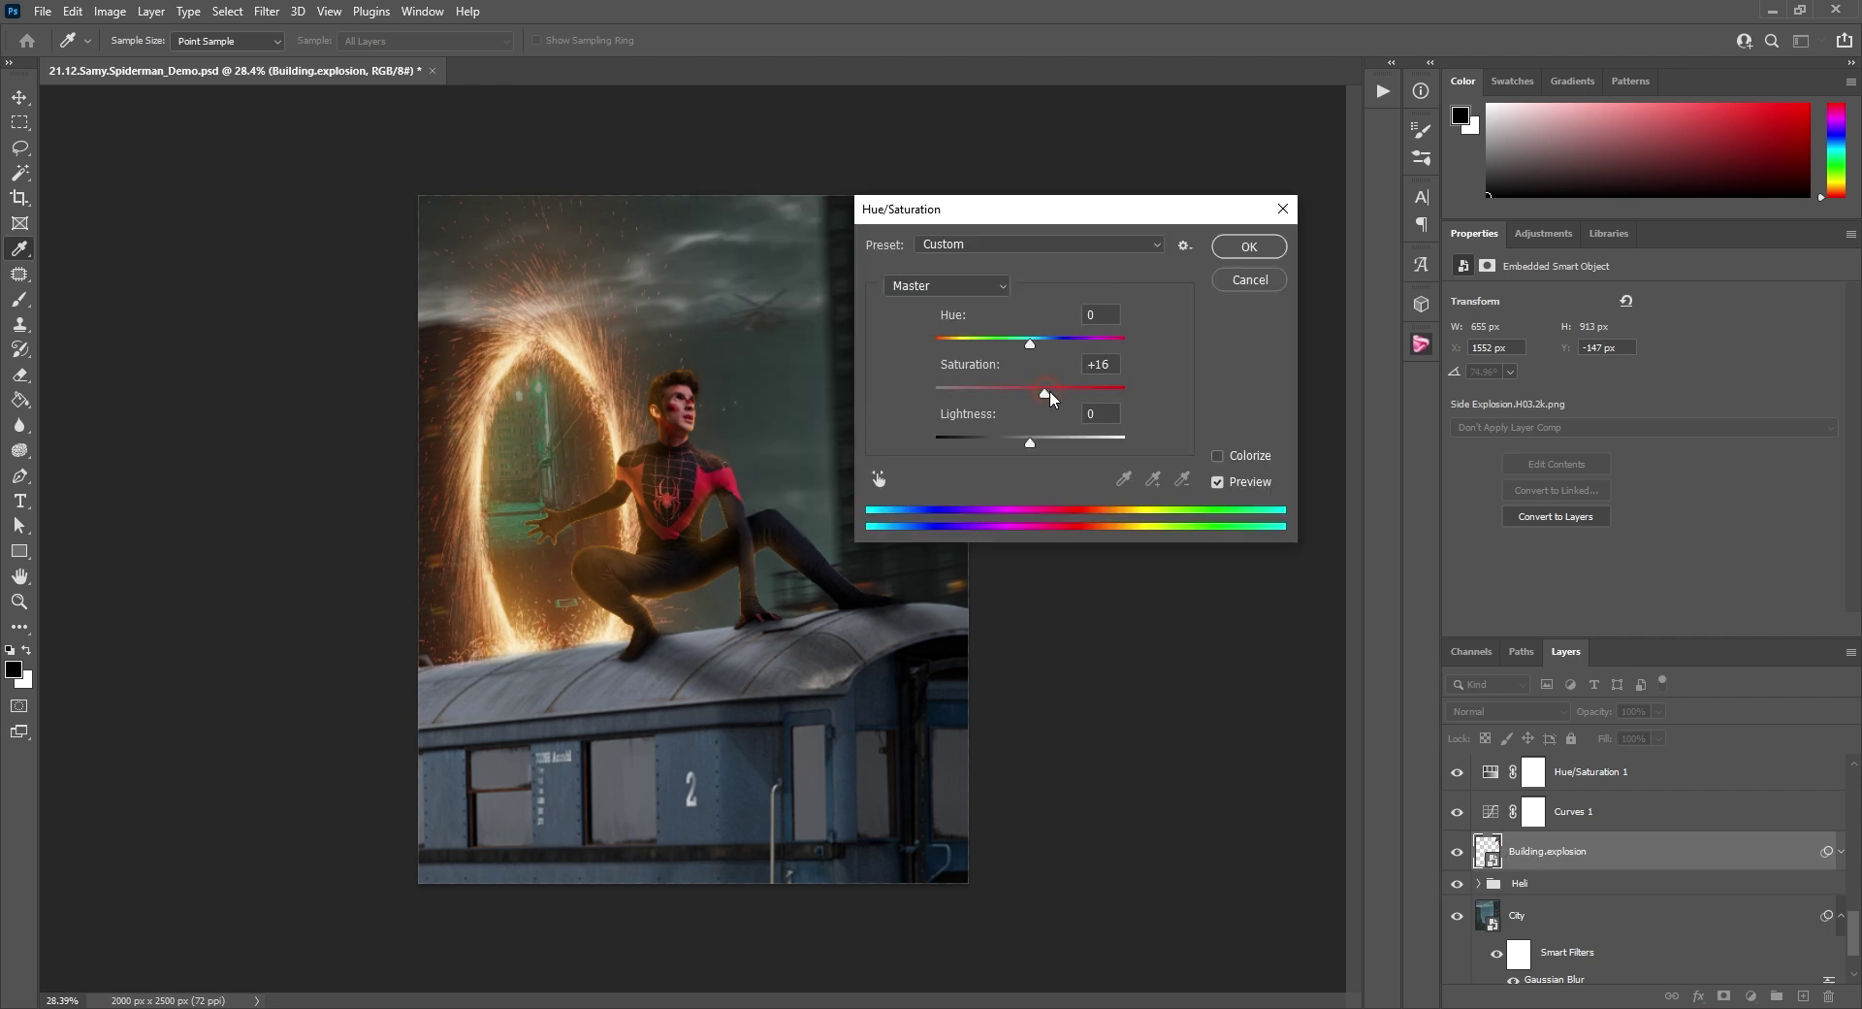
pyautogui.moveTo(1030, 388); pyautogui.dragTo(1049, 388)
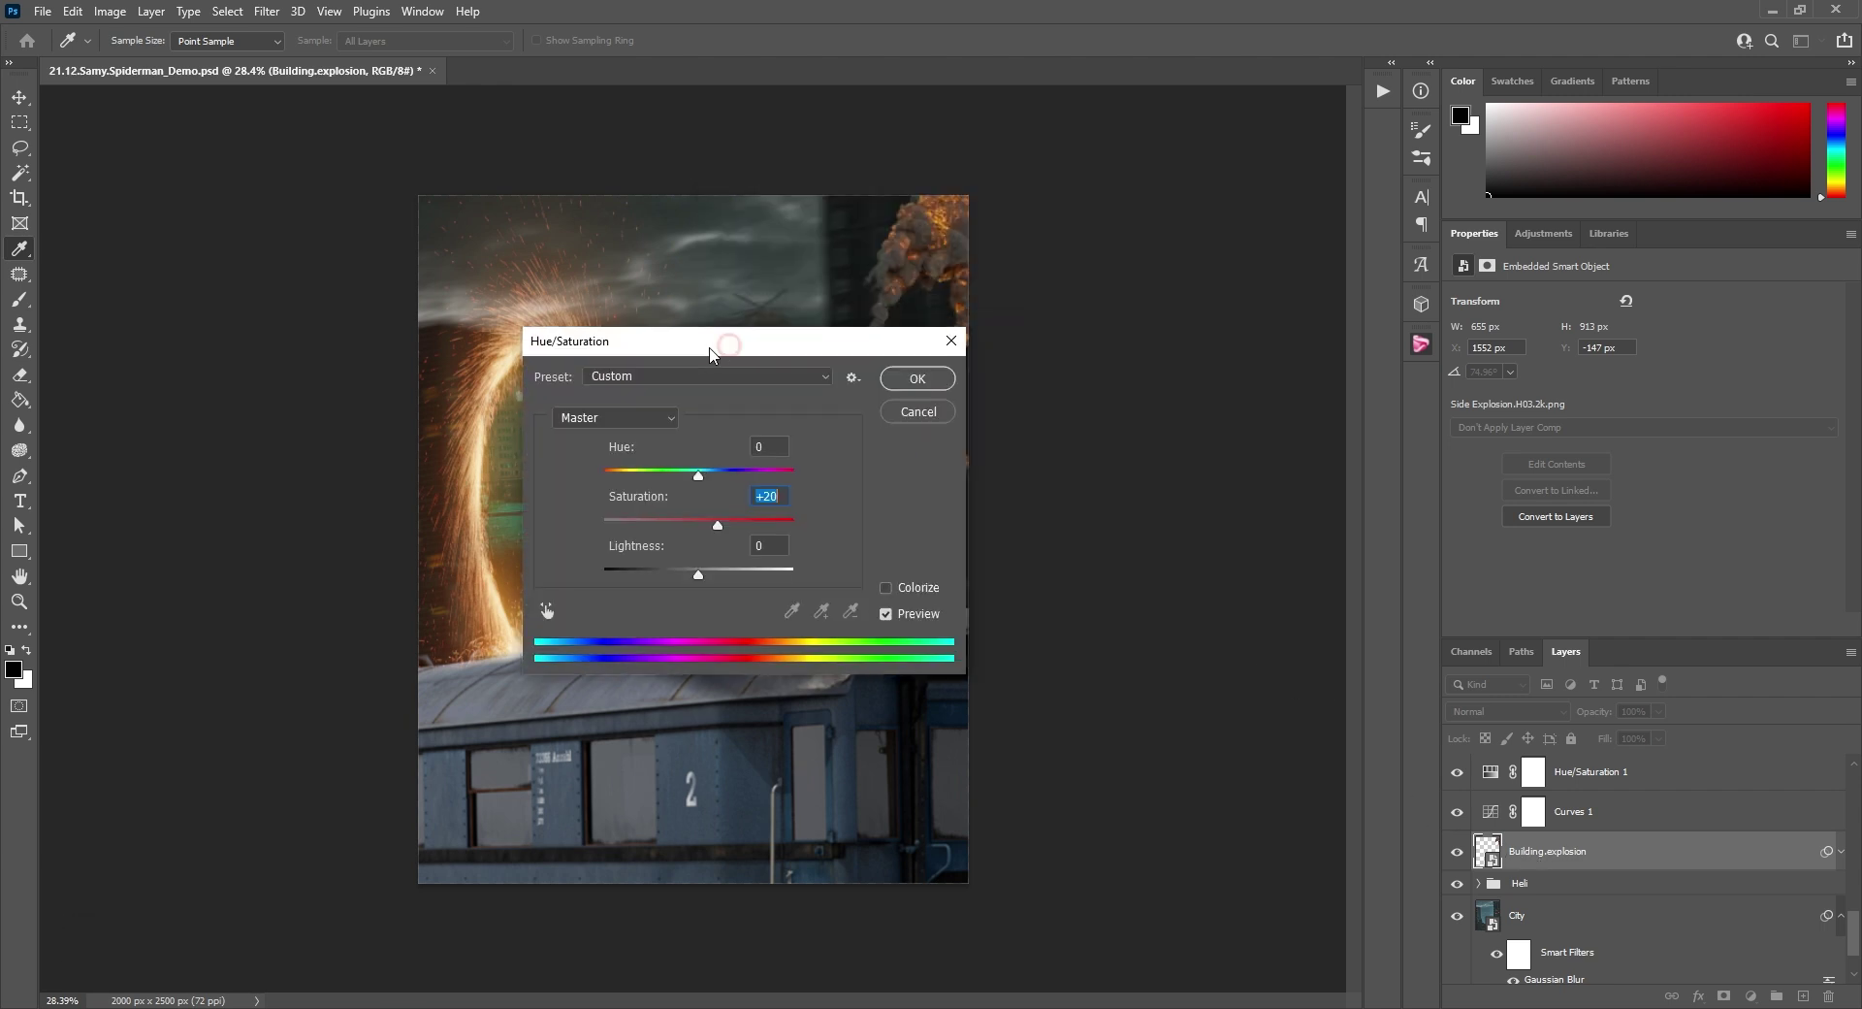
pyautogui.moveTo(717, 340); pyautogui.dragTo(519, 318)
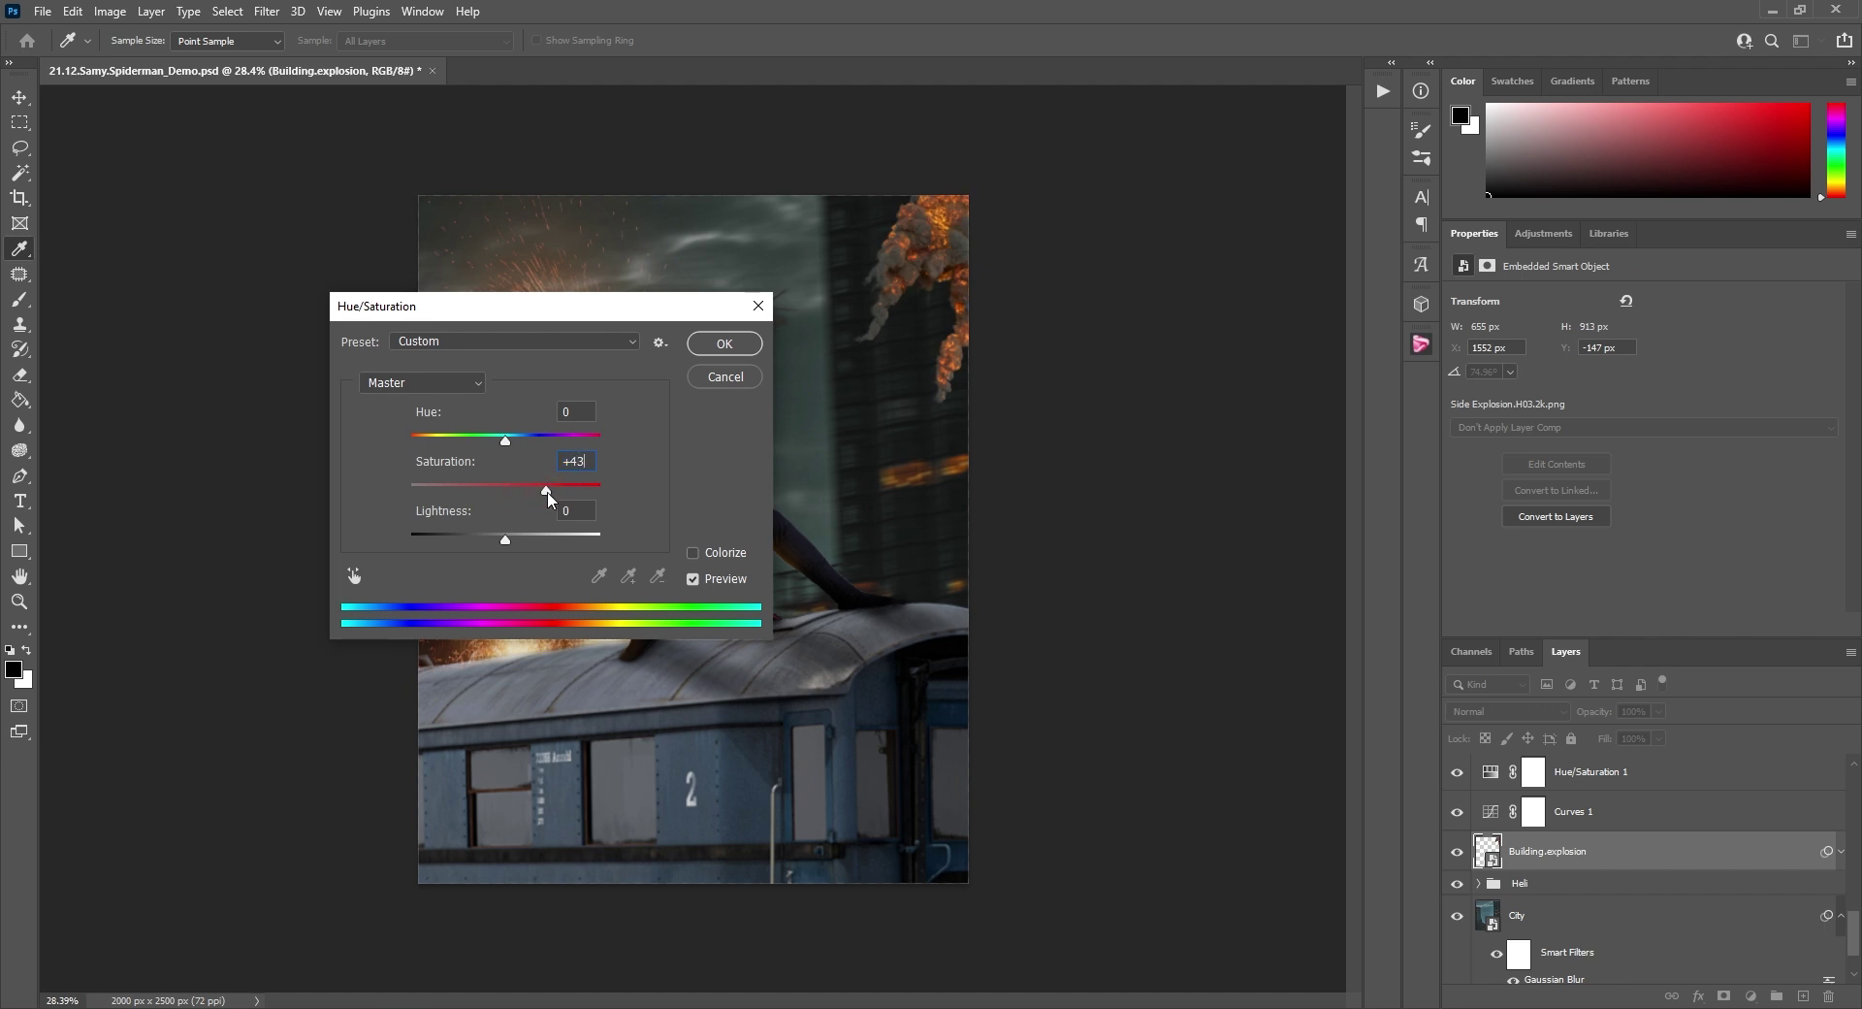
pyautogui.press('Return')
# Apply a Motion Blur with an adjusted distance to the Building.explosion layer.
pyautogui.click(282, 12)
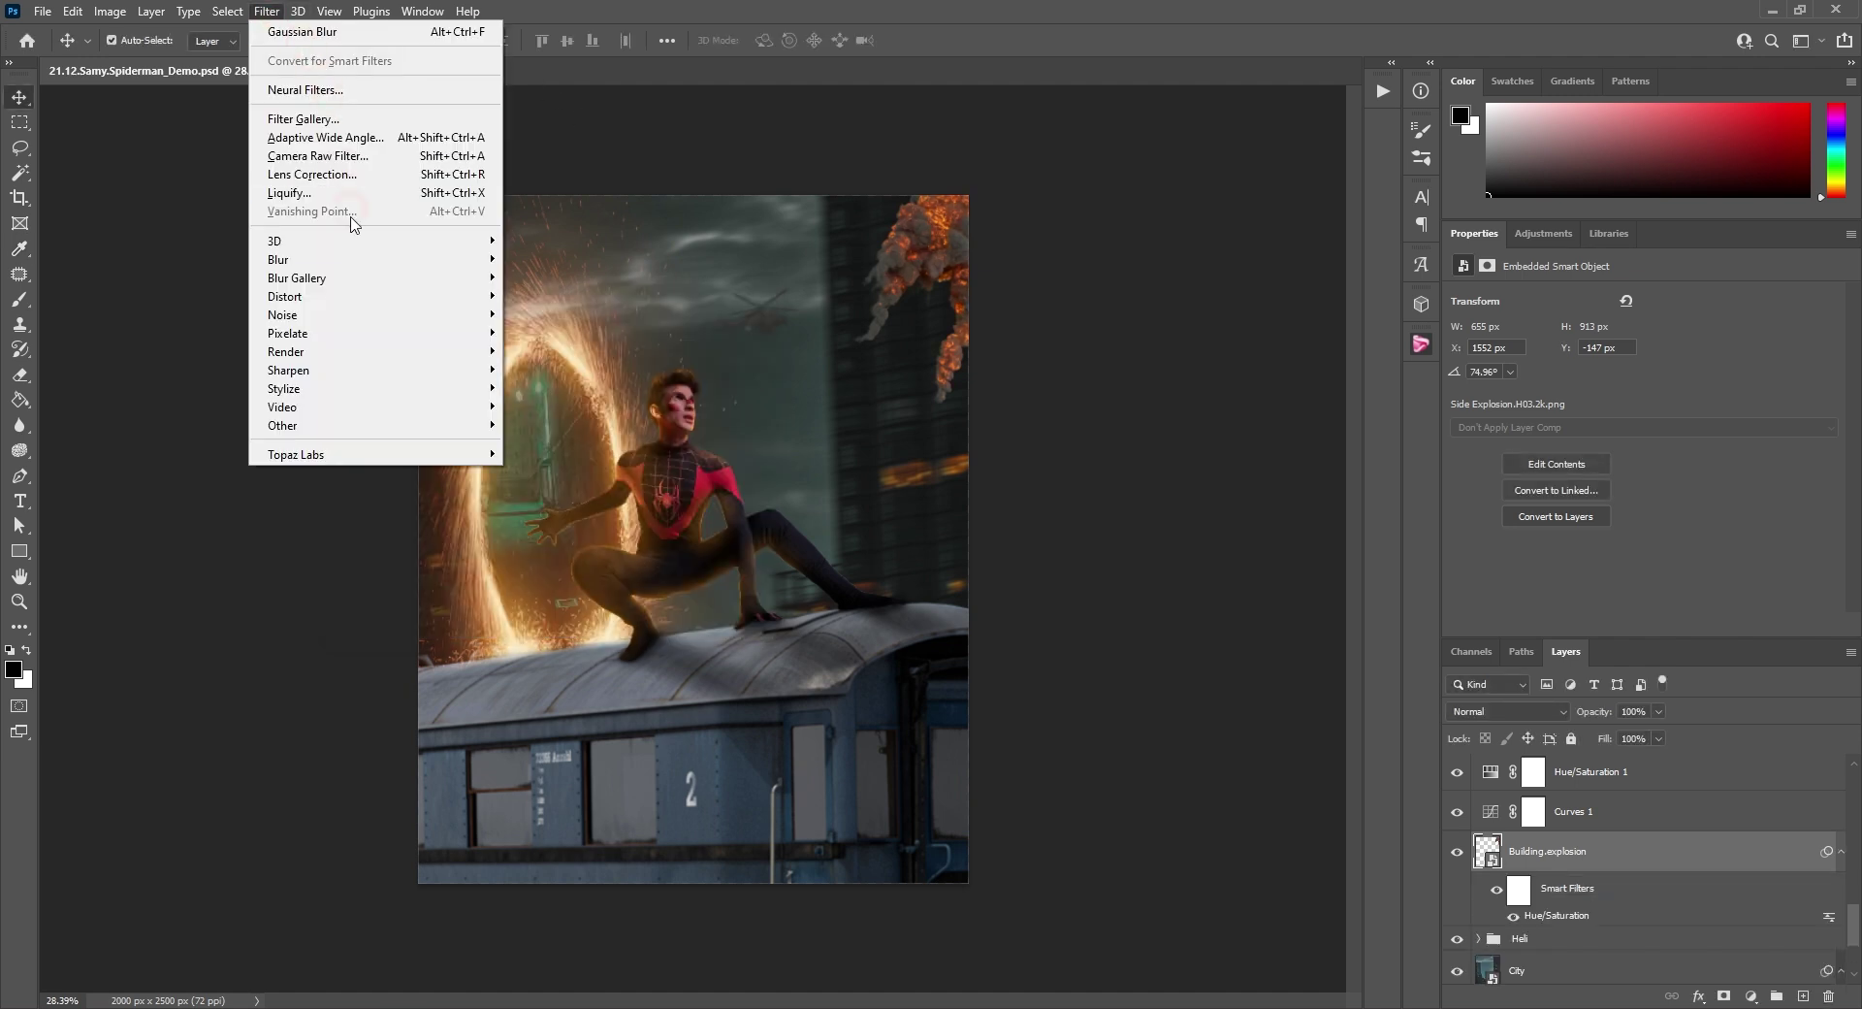
pyautogui.moveTo(351, 259)
pyautogui.click(551, 369)
pyautogui.doubleClick(1206, 605)
pyautogui.click(1309, 315)
# Apply a Gaussian Blur with a 2.4-pixel radius to the Building.explosion layer.
pyautogui.click(267, 12)
pyautogui.moveTo(321, 260)
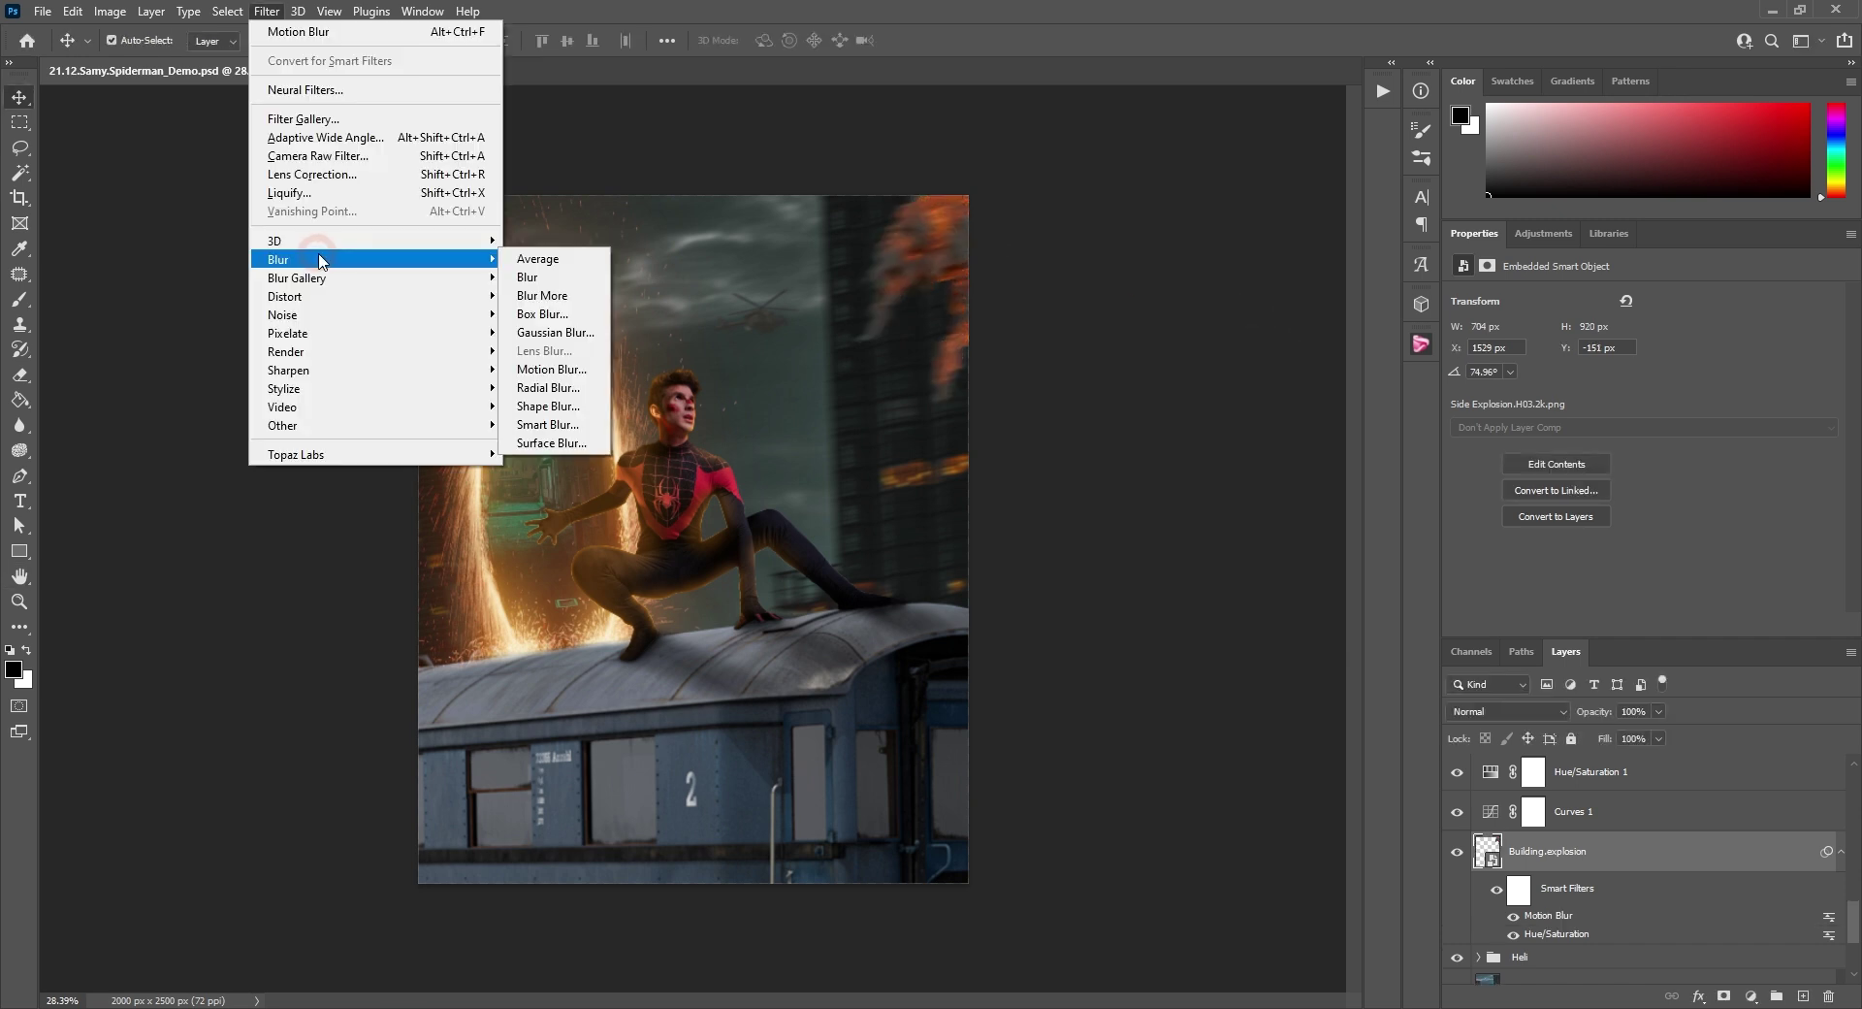
pyautogui.click(555, 332)
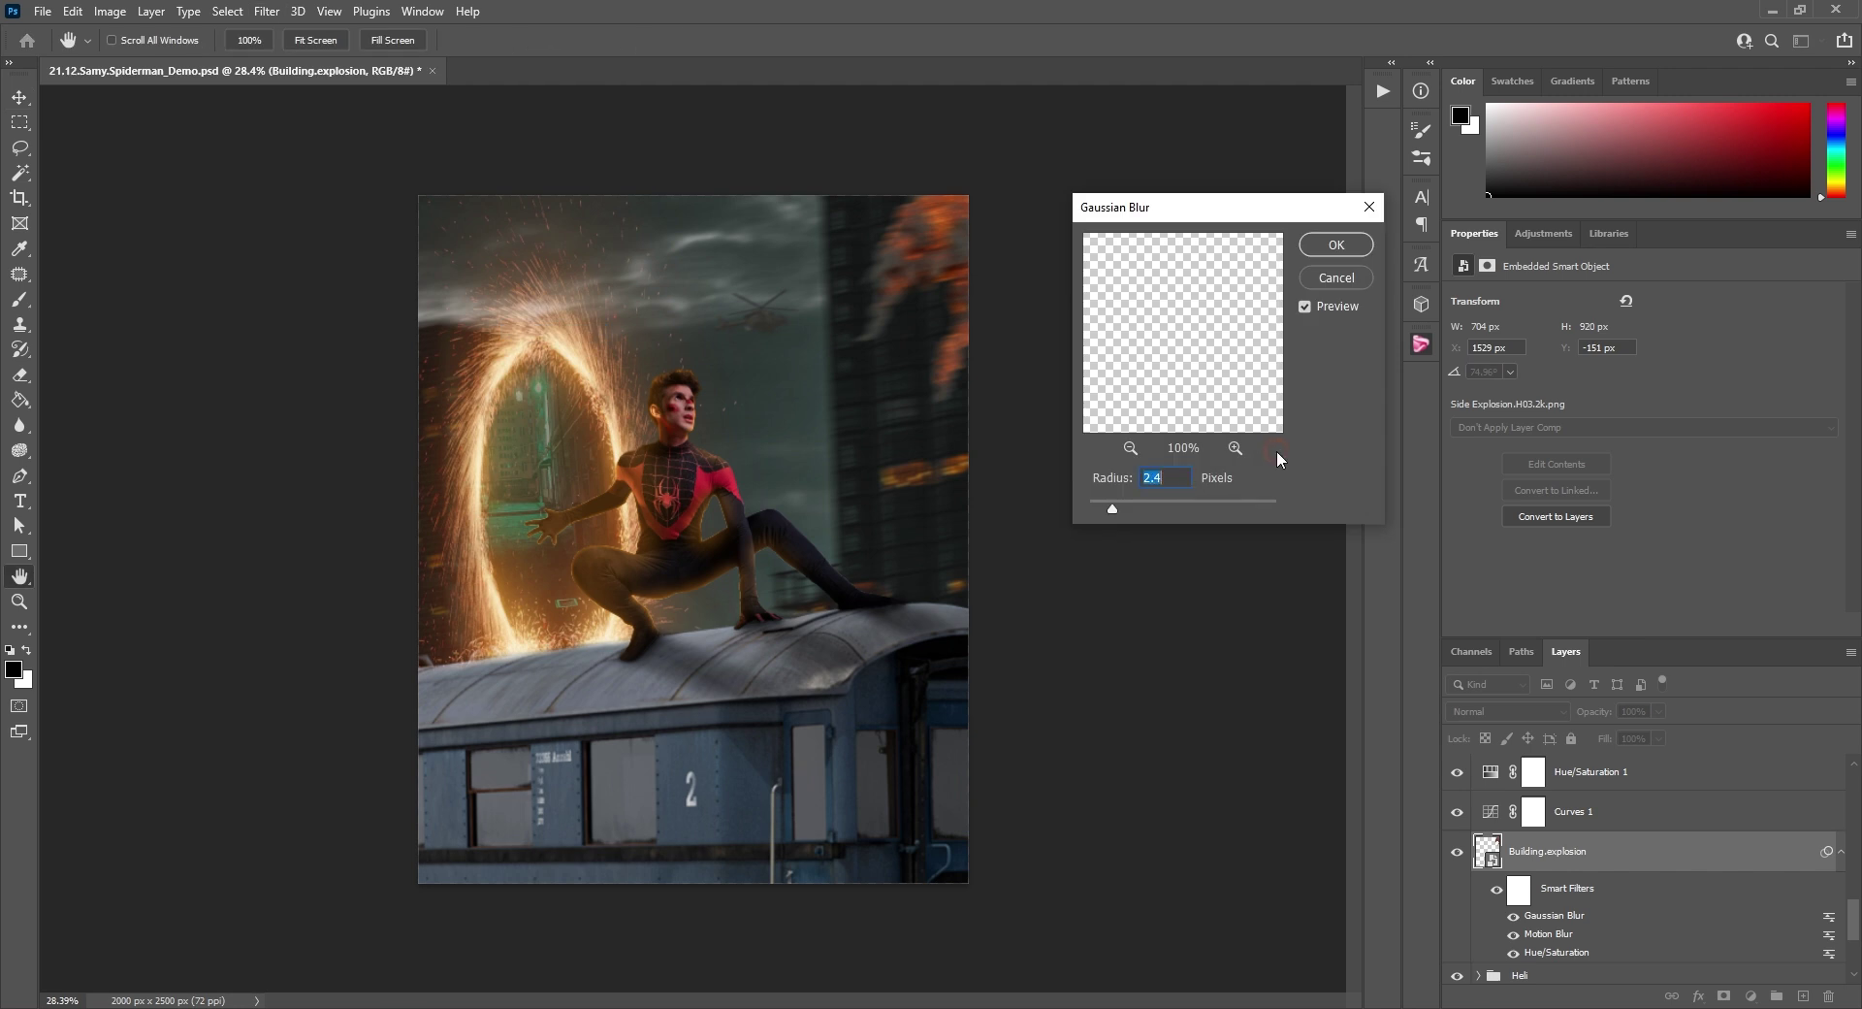
pyautogui.click(1309, 254)
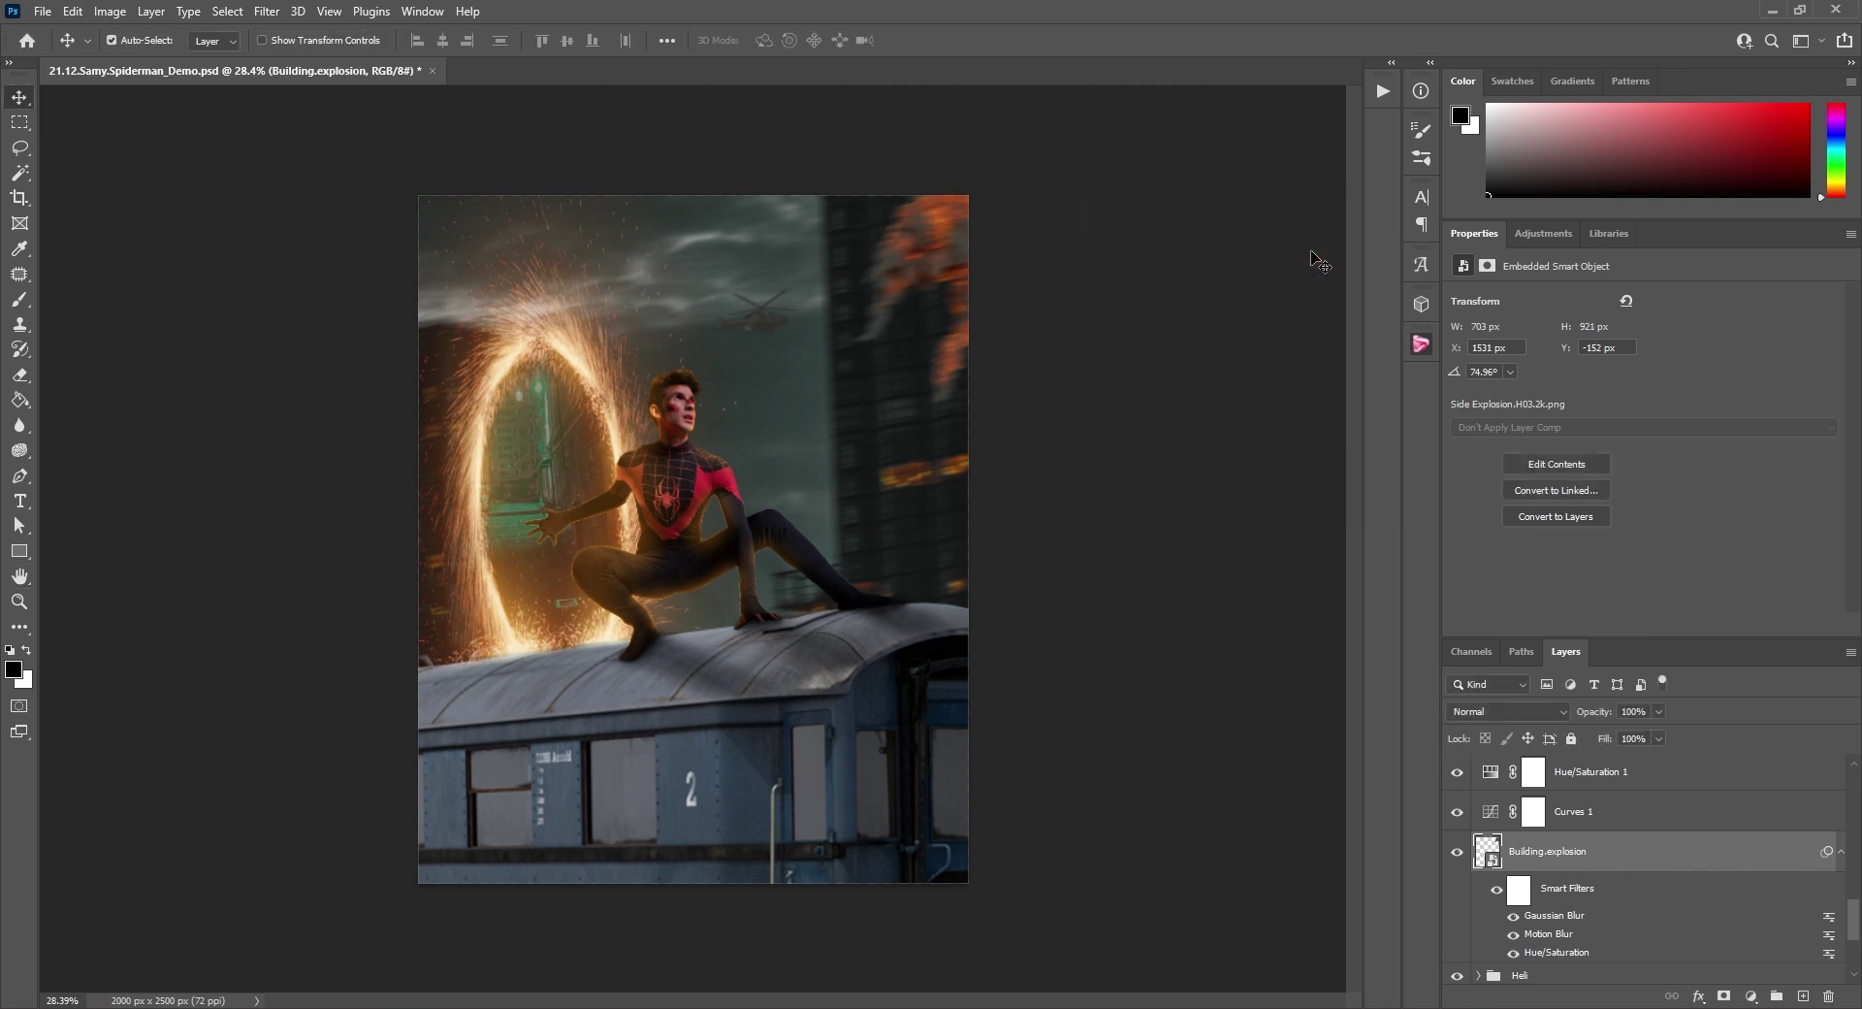
# Group the layers from Levels 1 down to City and name the group "BG".
pyautogui.scroll(5, 1576, 858)
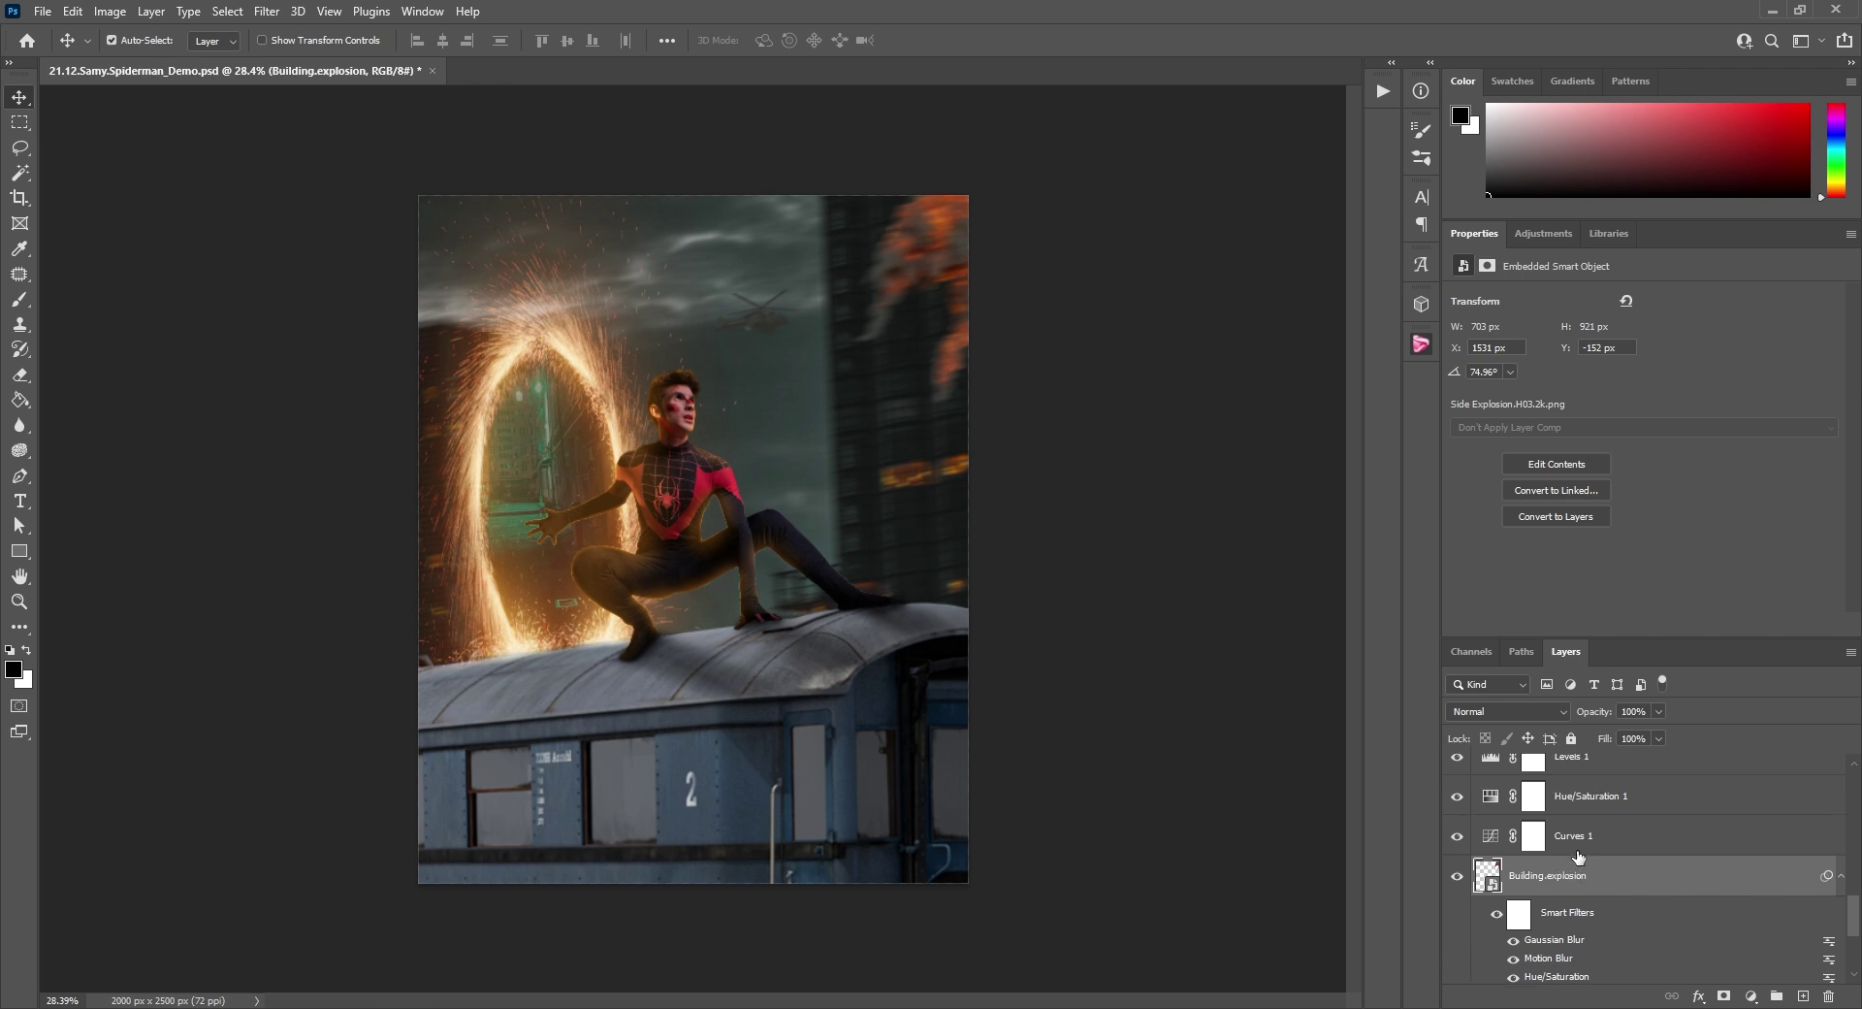
pyautogui.click(1592, 860)
pyautogui.scroll(-6, 1595, 860)
pyautogui.scroll(1, 1594, 861)
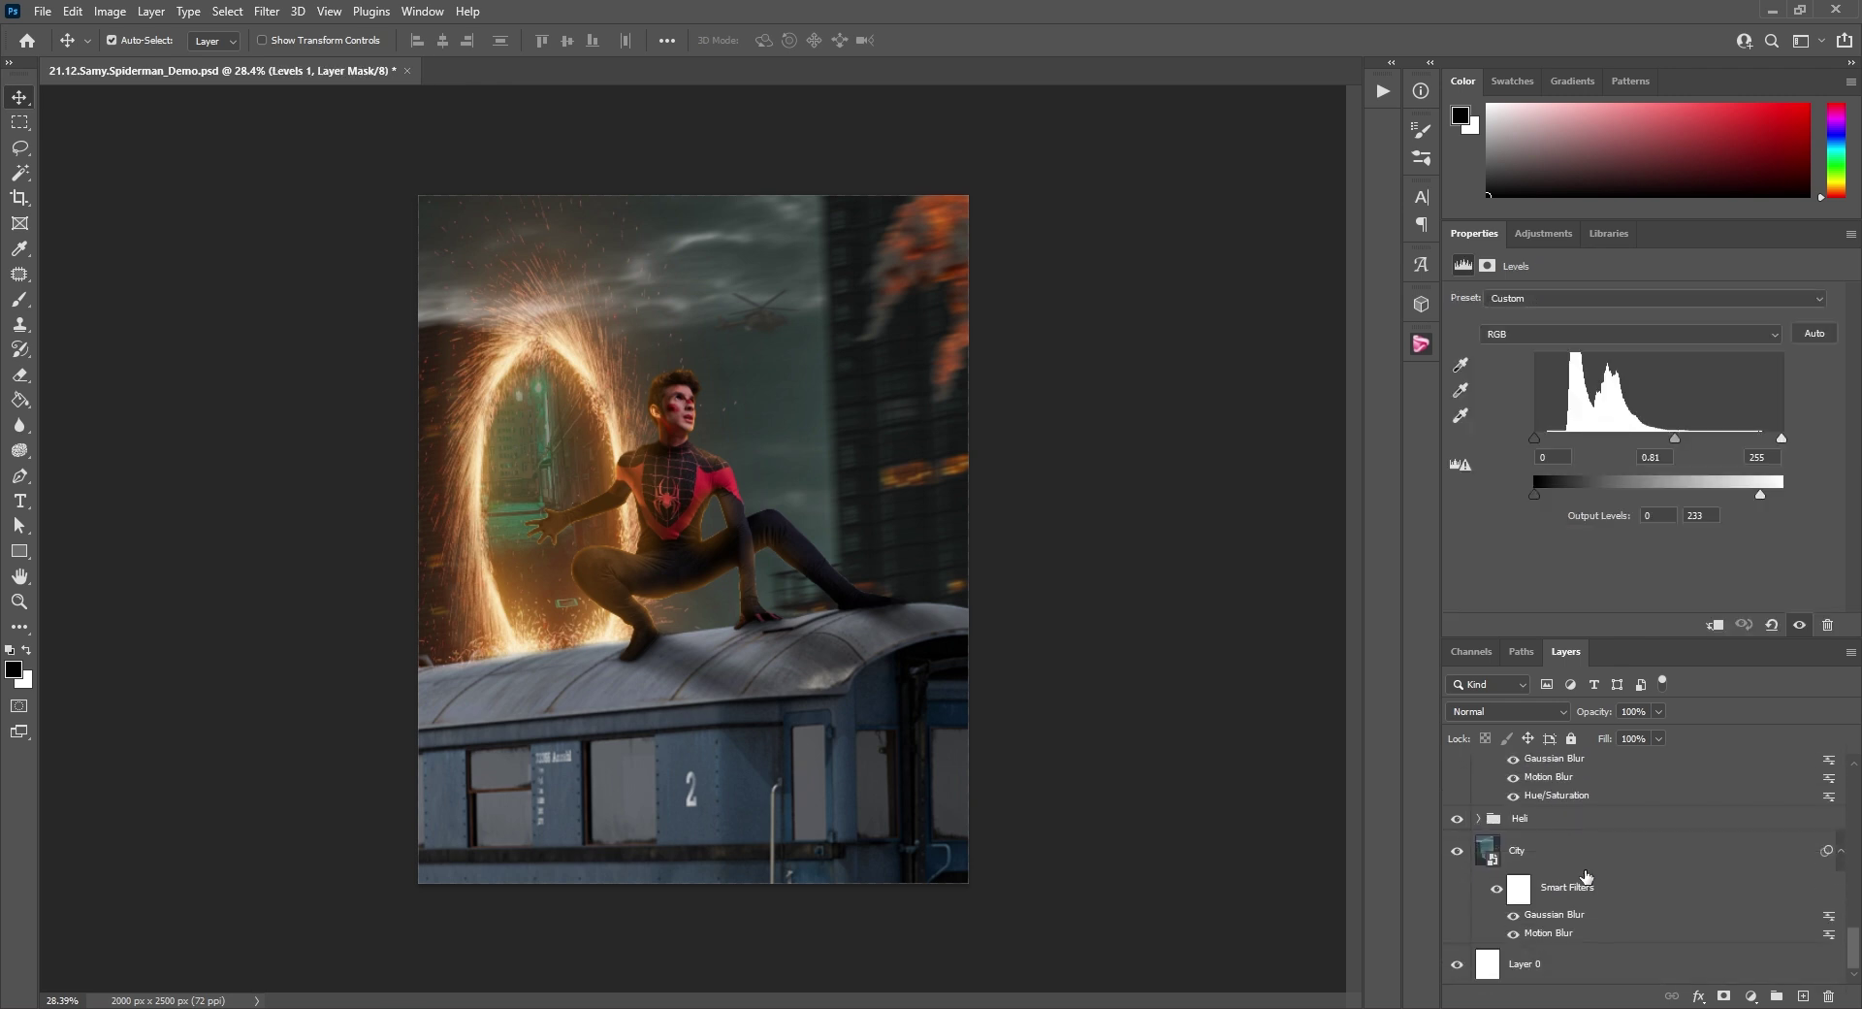
pyautogui.keyDown('shift'); pyautogui.click(1552, 863); pyautogui.keyUp('shift')
pyautogui.scroll(3, 1571, 878)
pyautogui.scroll(1, 1588, 887)
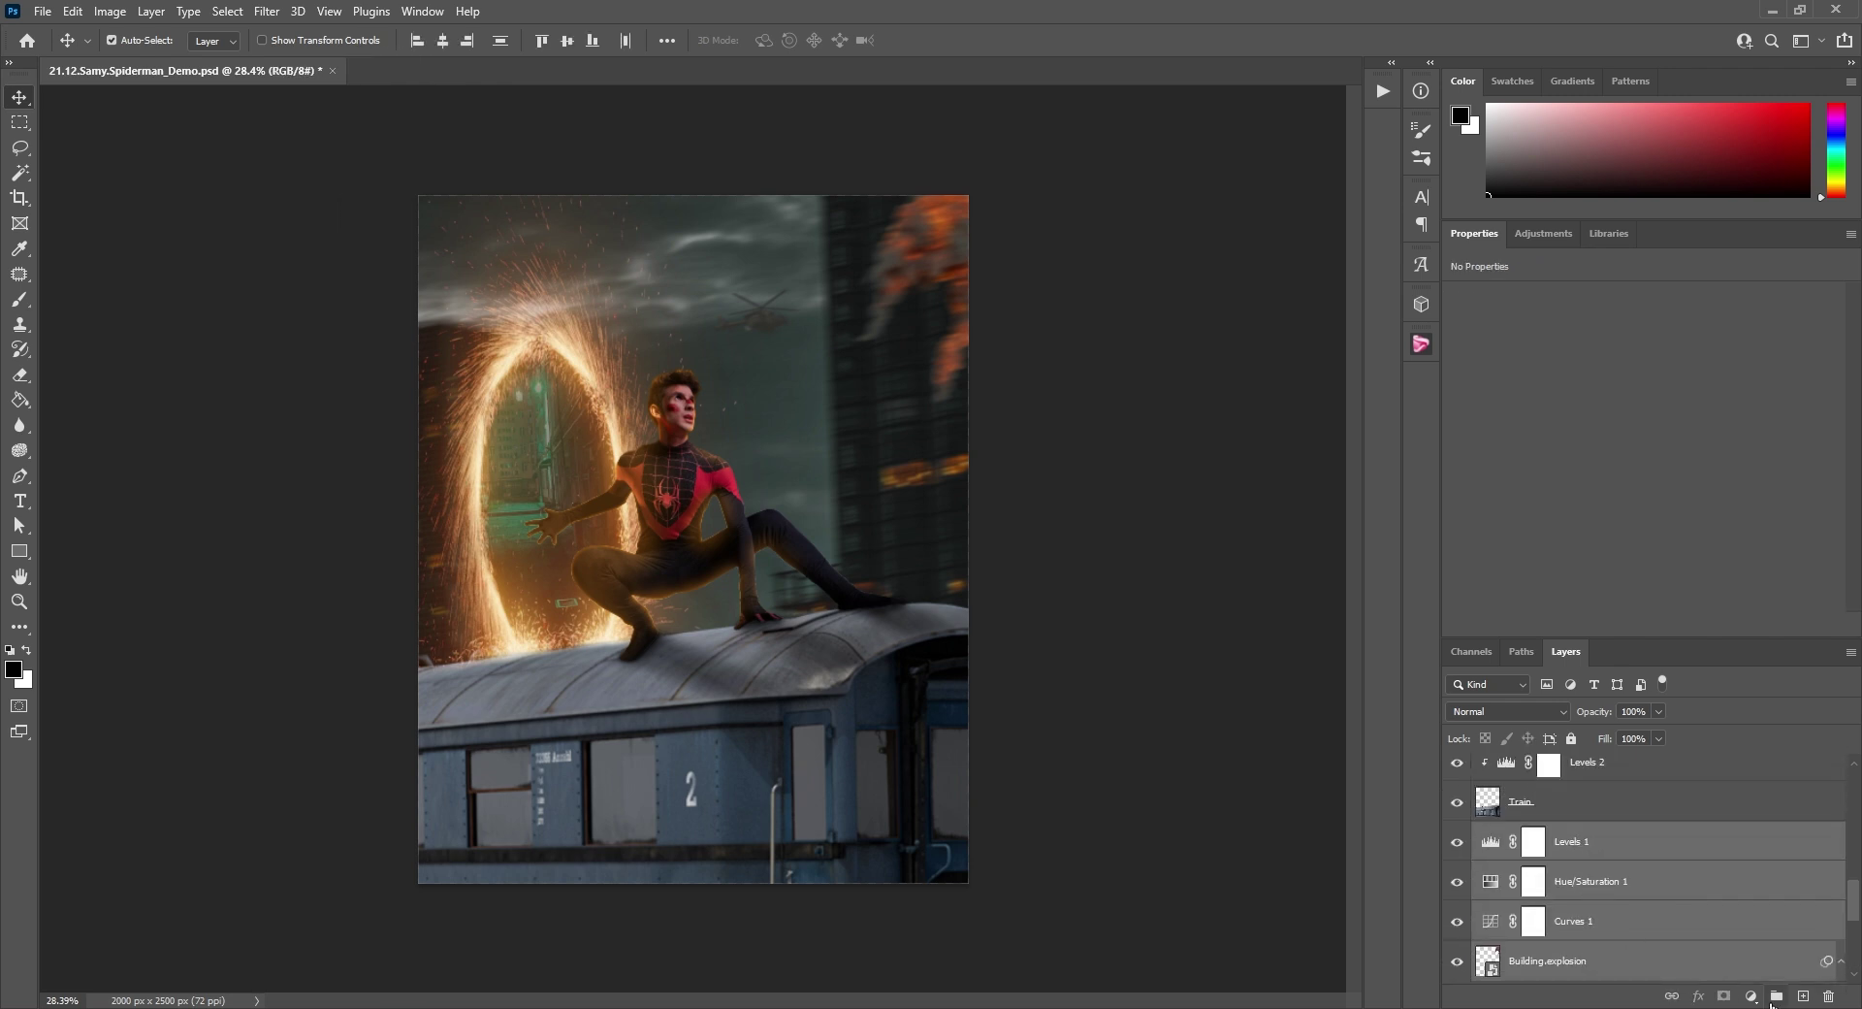
pyautogui.click(1776, 997)
pyautogui.doubleClick(1537, 933)
pyautogui.write('BG')
pyautogui.press('Return')
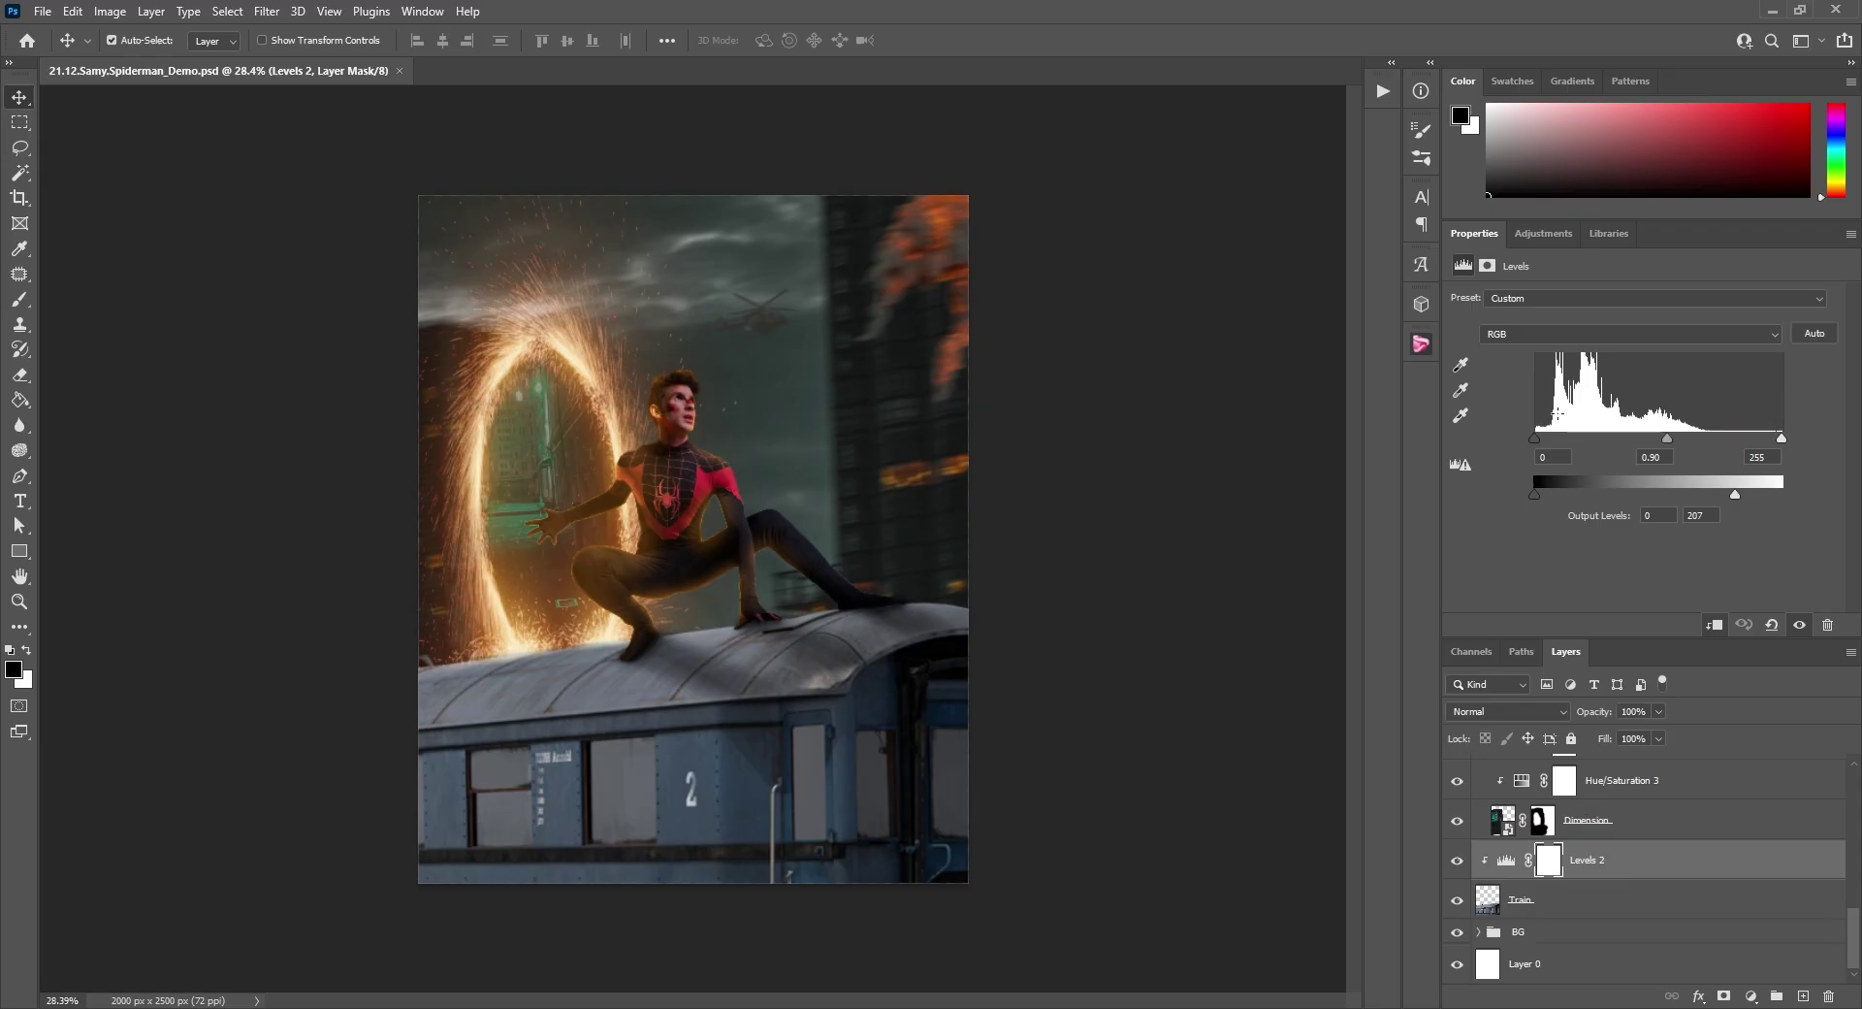
# Add a Hue/Saturation adjustment above Levels 2 and clip it to the Train layer.
pyautogui.click(1528, 235)
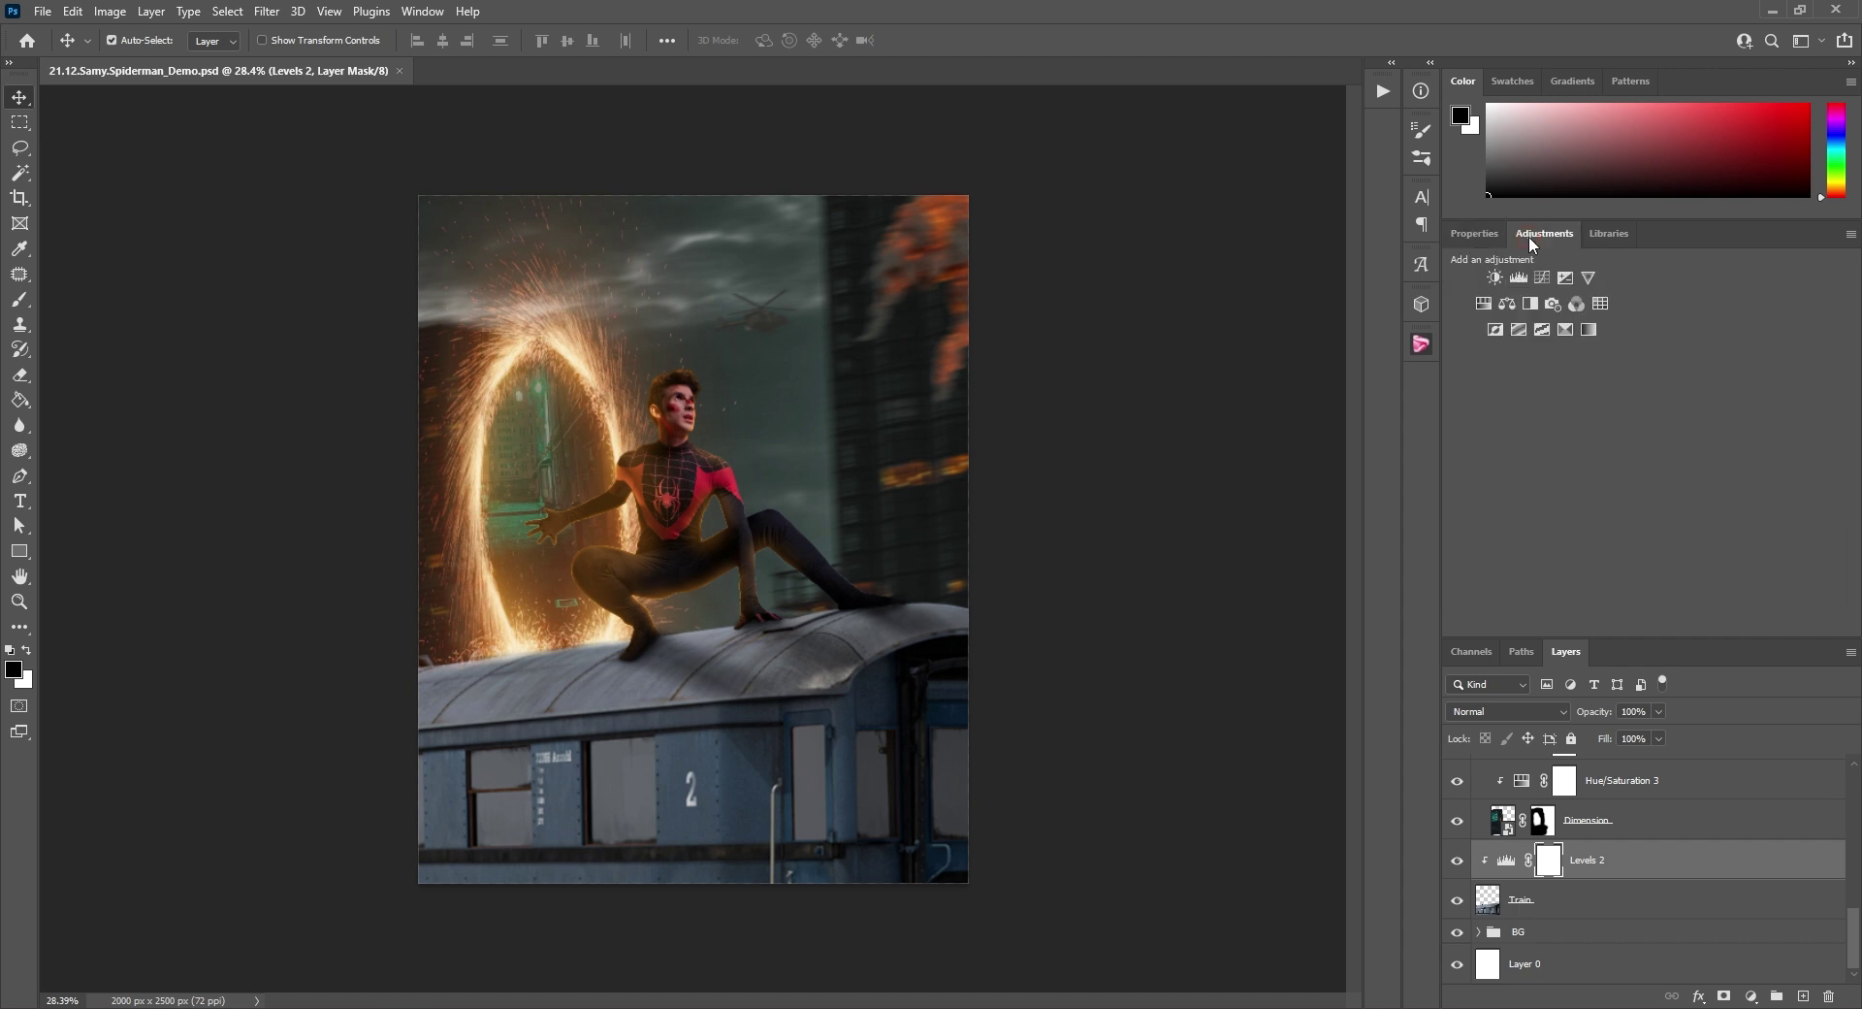
pyautogui.click(1484, 304)
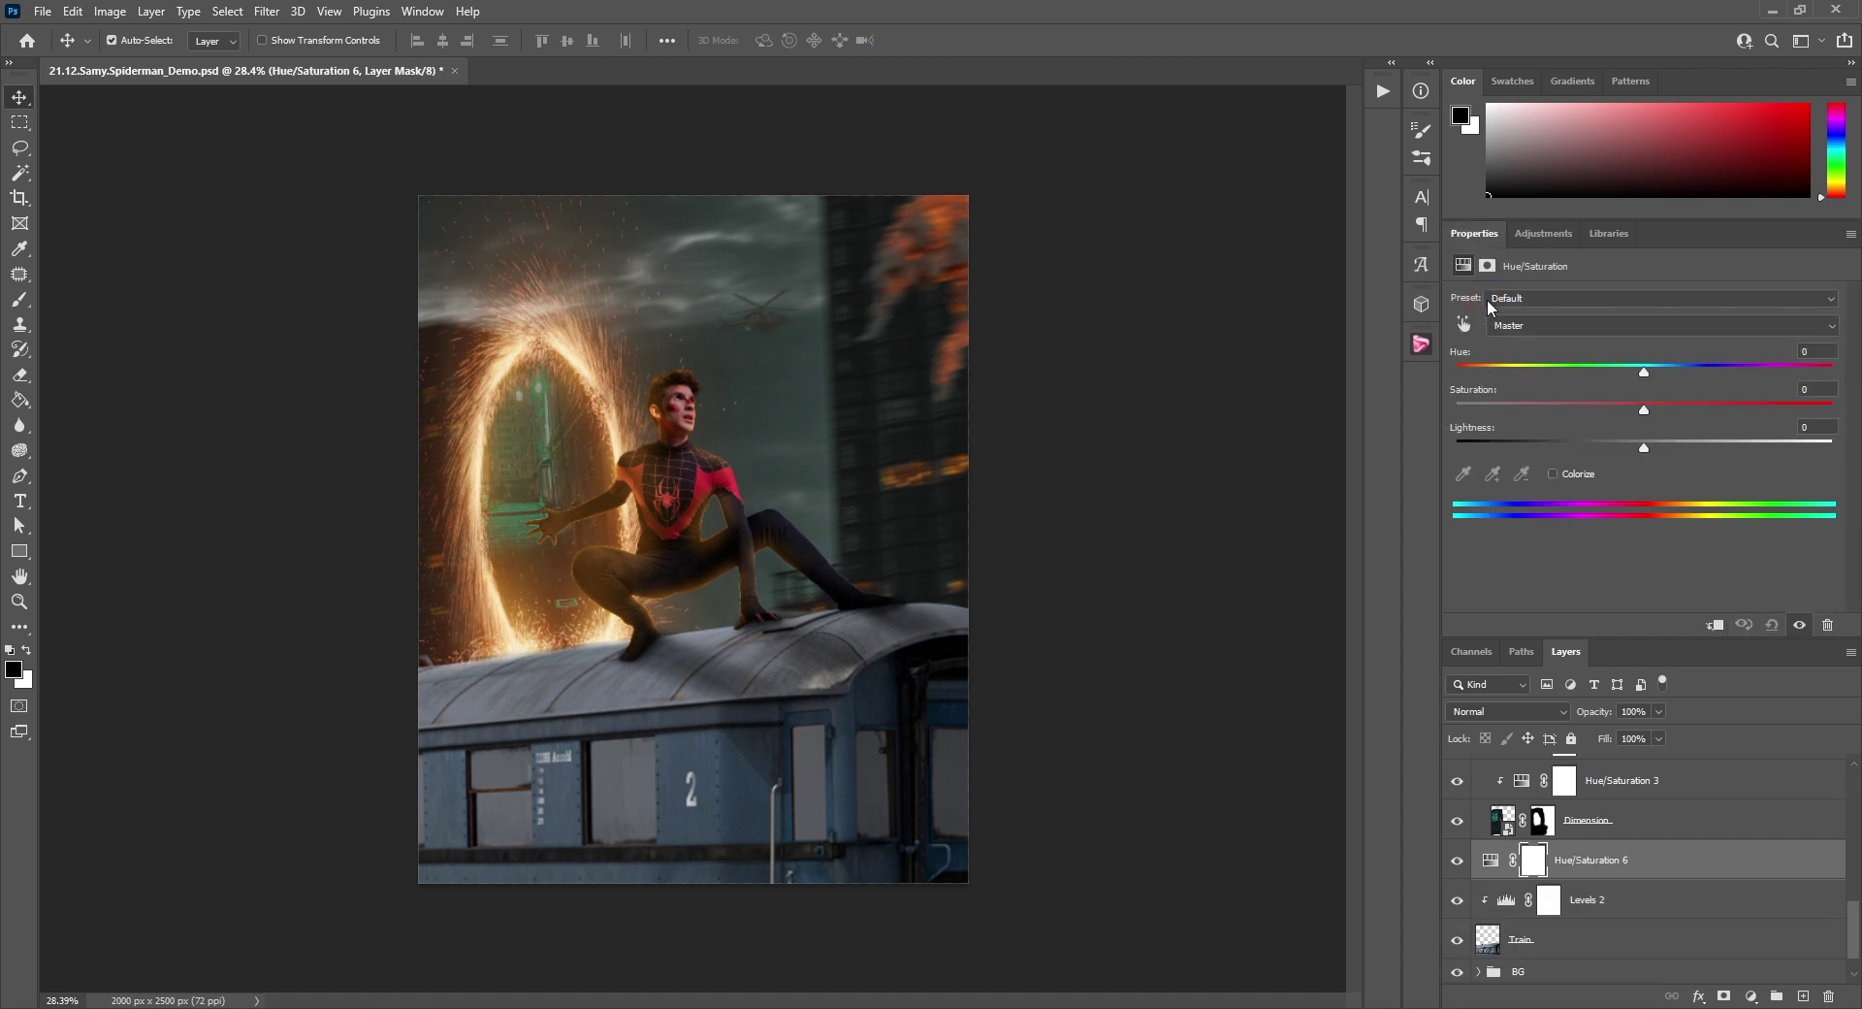
pyautogui.rightClick(1573, 865)
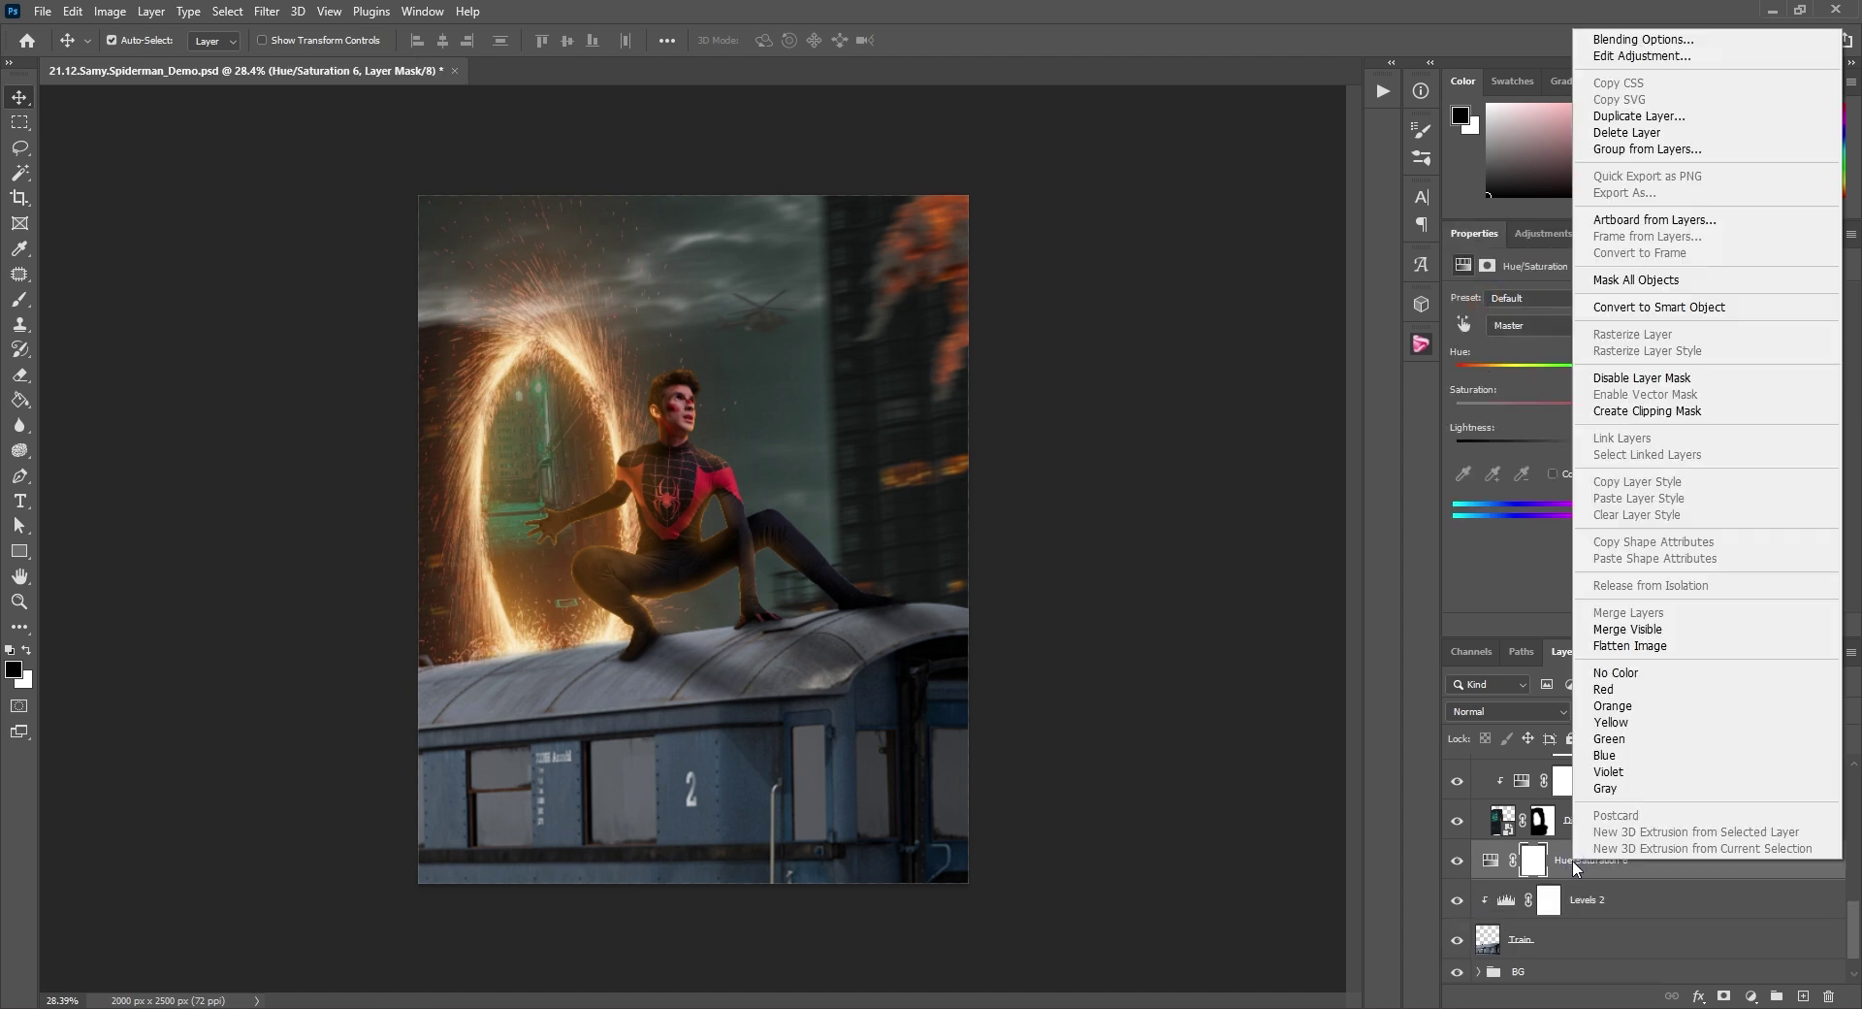
pyautogui.click(1618, 411)
# Colorize the train adjustment with hue 32, saturation 92 and lightness +26, and set its blend mode to Overlay.
pyautogui.click(1554, 473)
pyautogui.moveTo(1461, 372); pyautogui.dragTo(1472, 373)
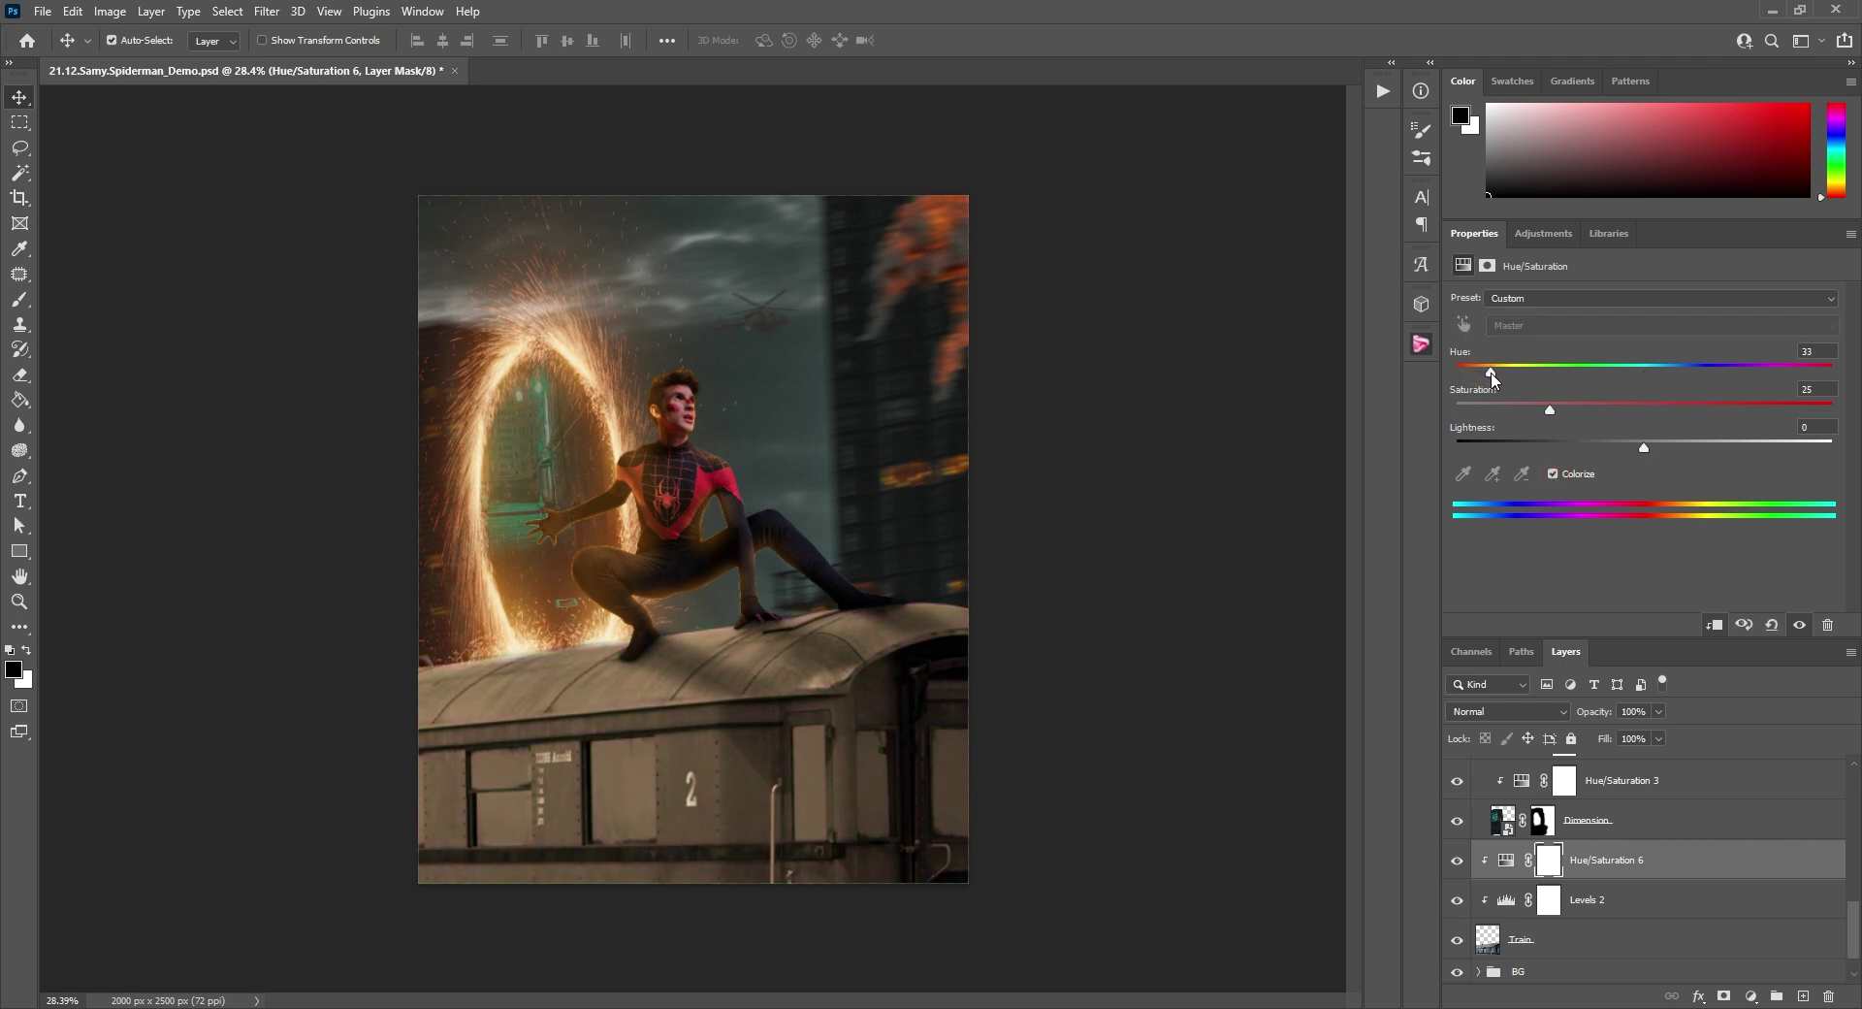
pyautogui.moveTo(1771, 415); pyautogui.dragTo(1795, 415)
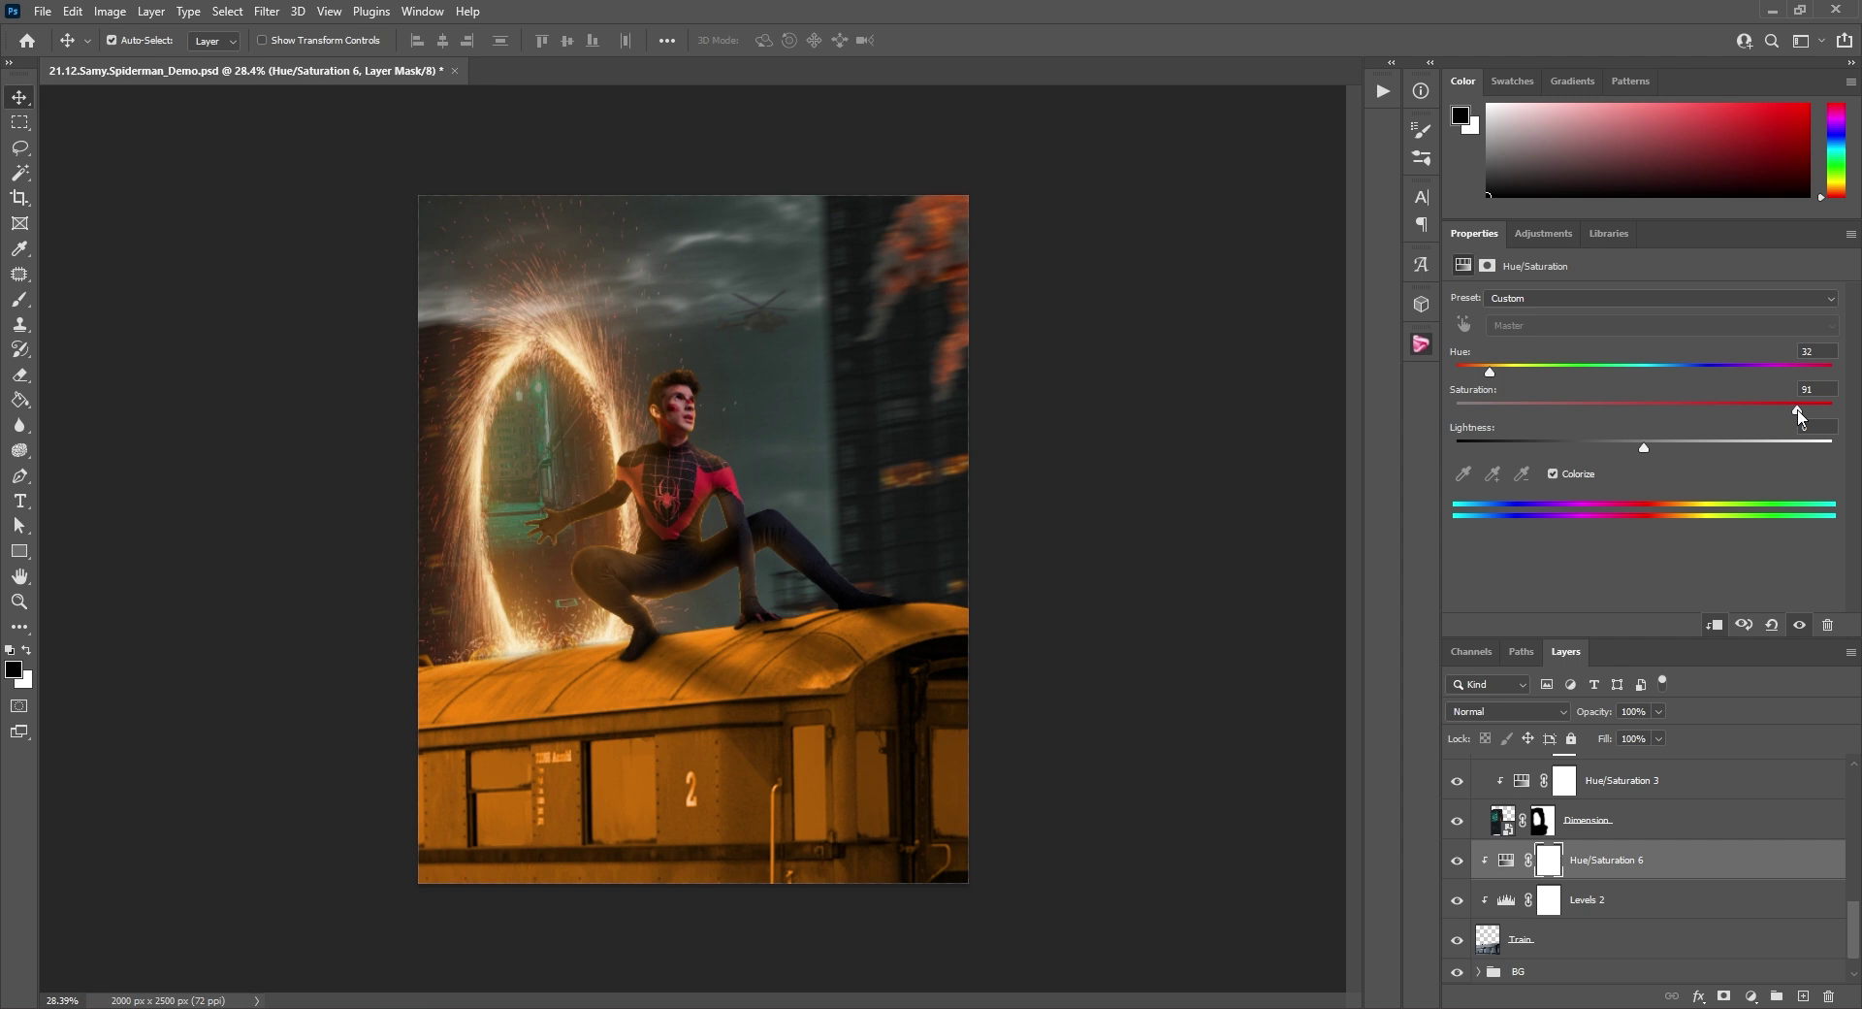
pyautogui.moveTo(1644, 448); pyautogui.dragTo(1688, 447)
pyautogui.click(1470, 710)
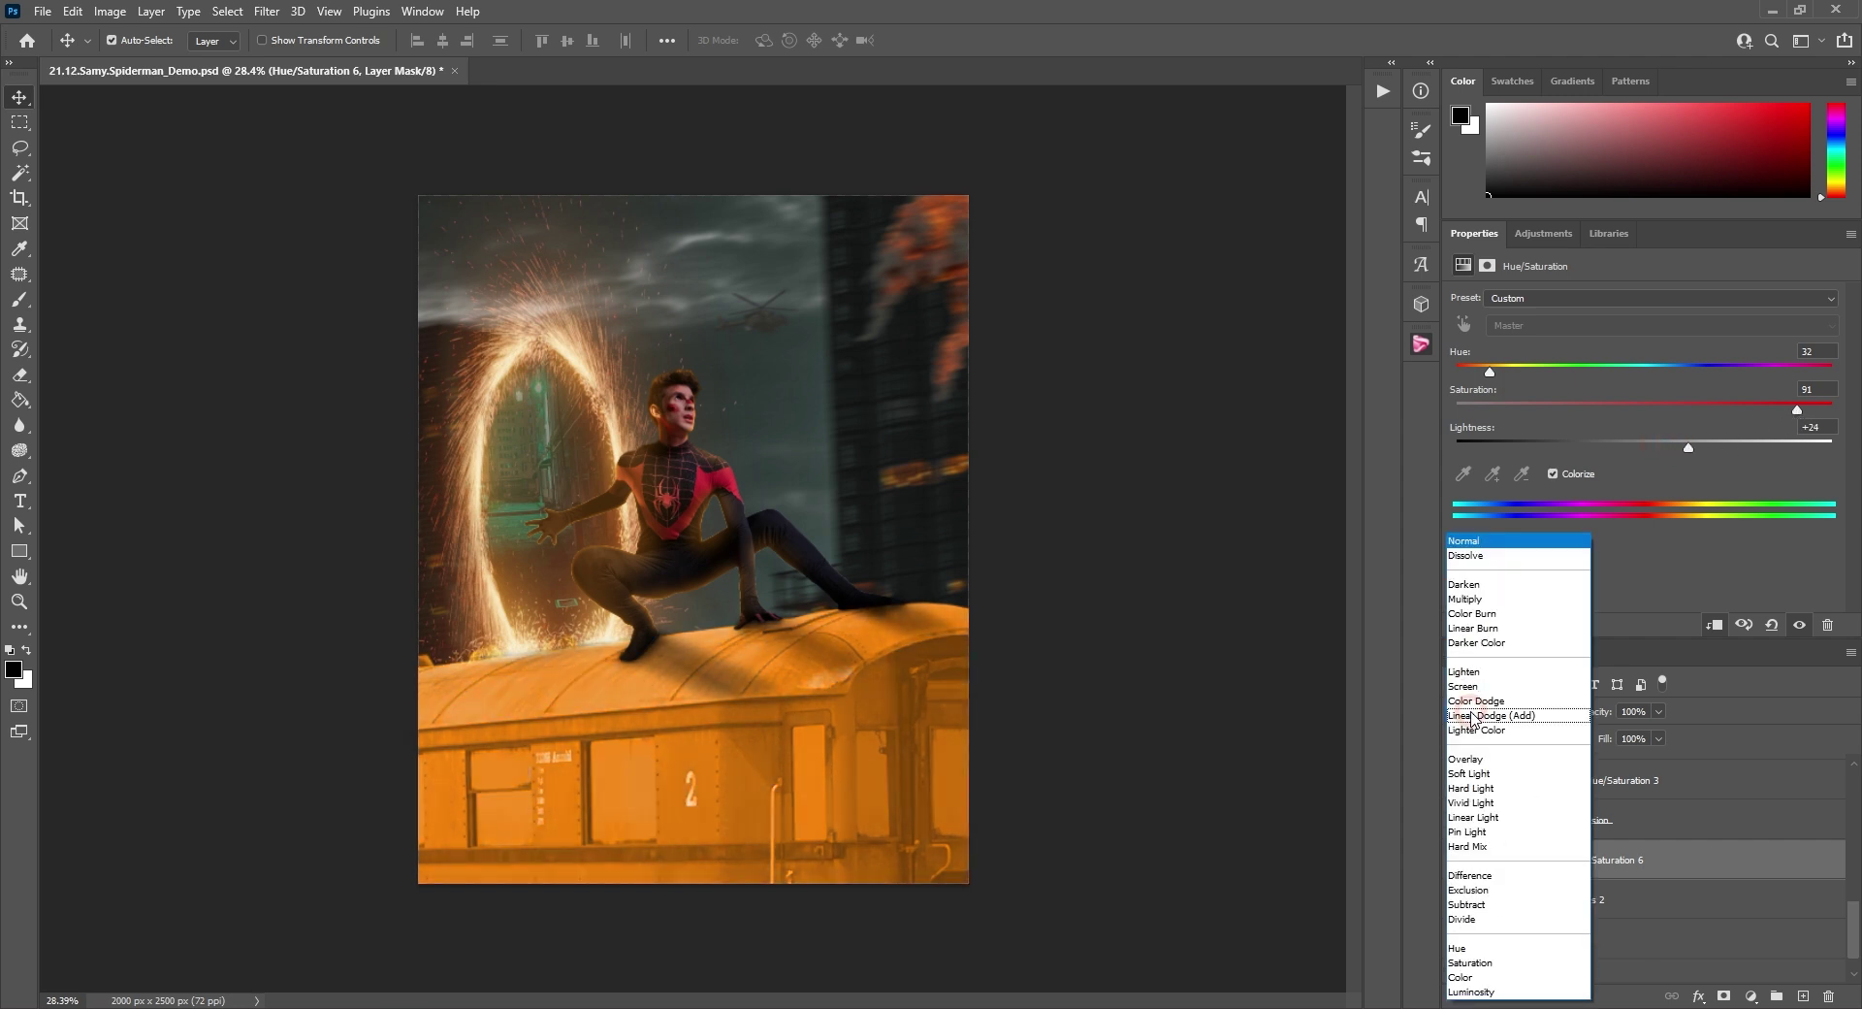
pyautogui.click(1467, 760)
pyautogui.moveTo(1797, 410); pyautogui.dragTo(1803, 411)
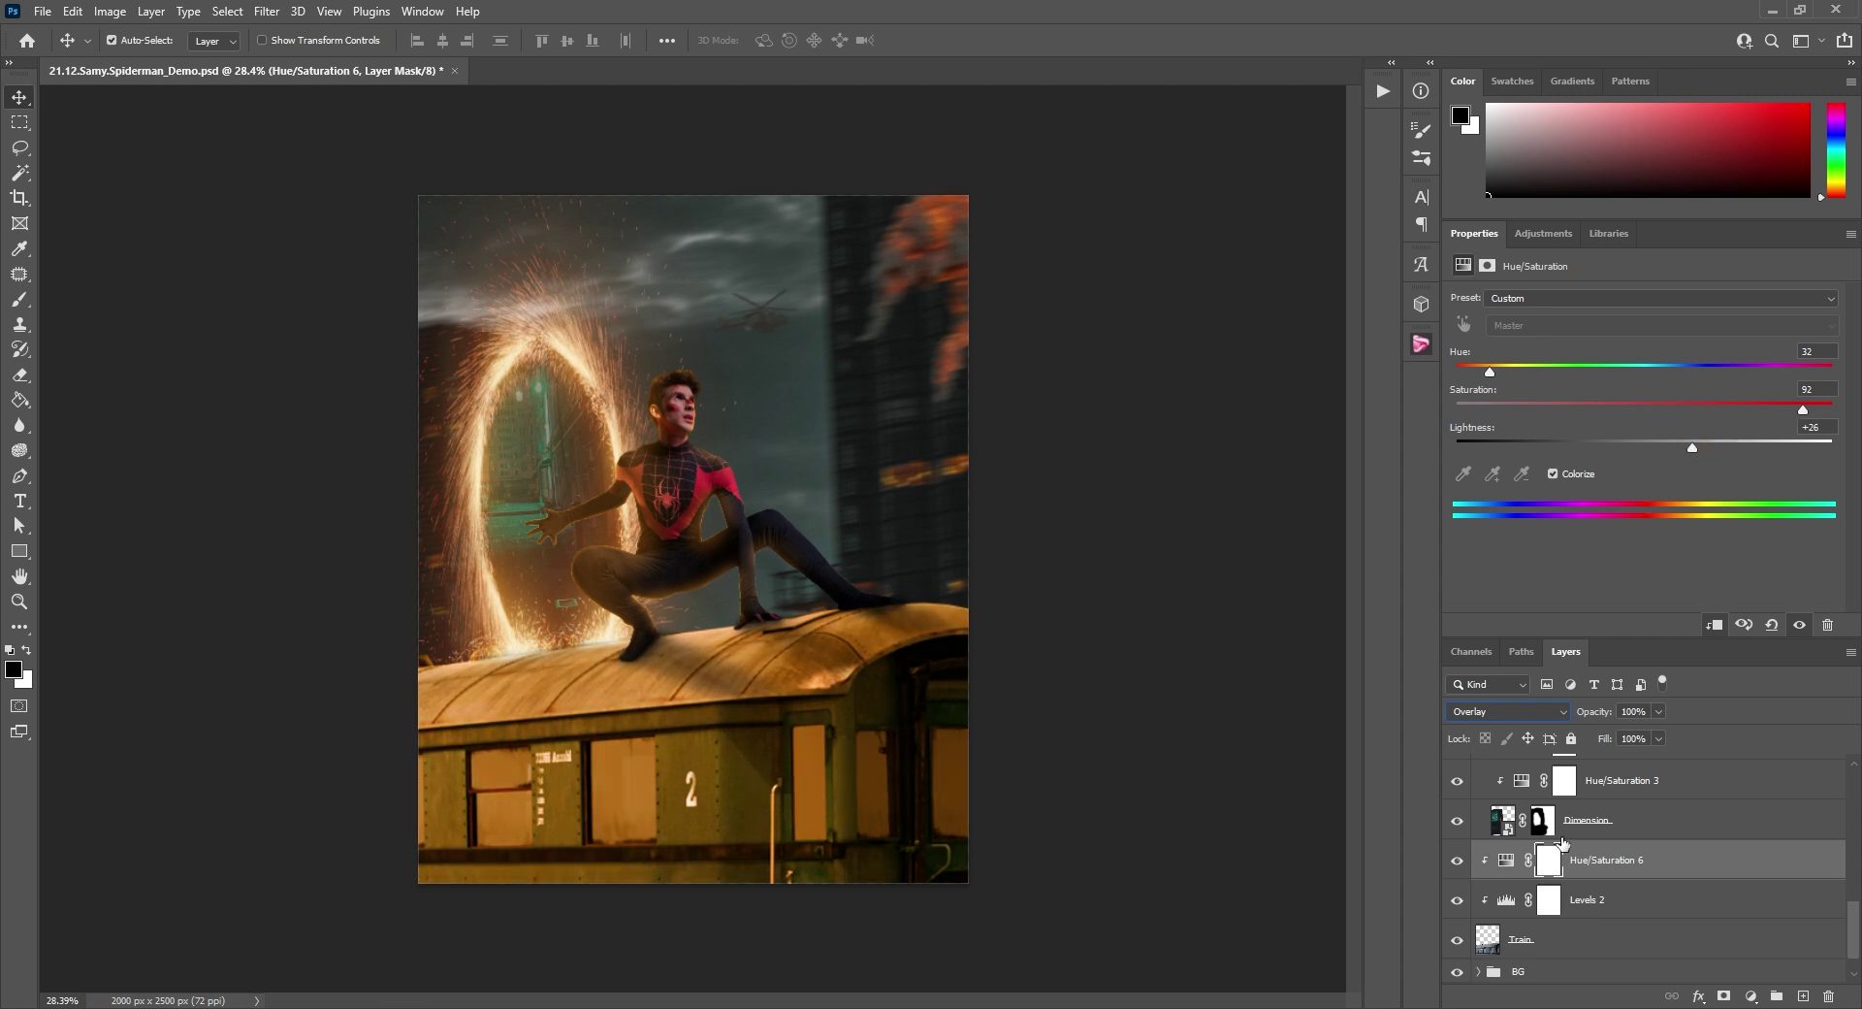
# Invert the orange adjustment's mask and paint the glow onto the train roof near the portal with a 44% opacity white brush.
pyautogui.click(1556, 856)
pyautogui.hotkey('ctrl', 'i')
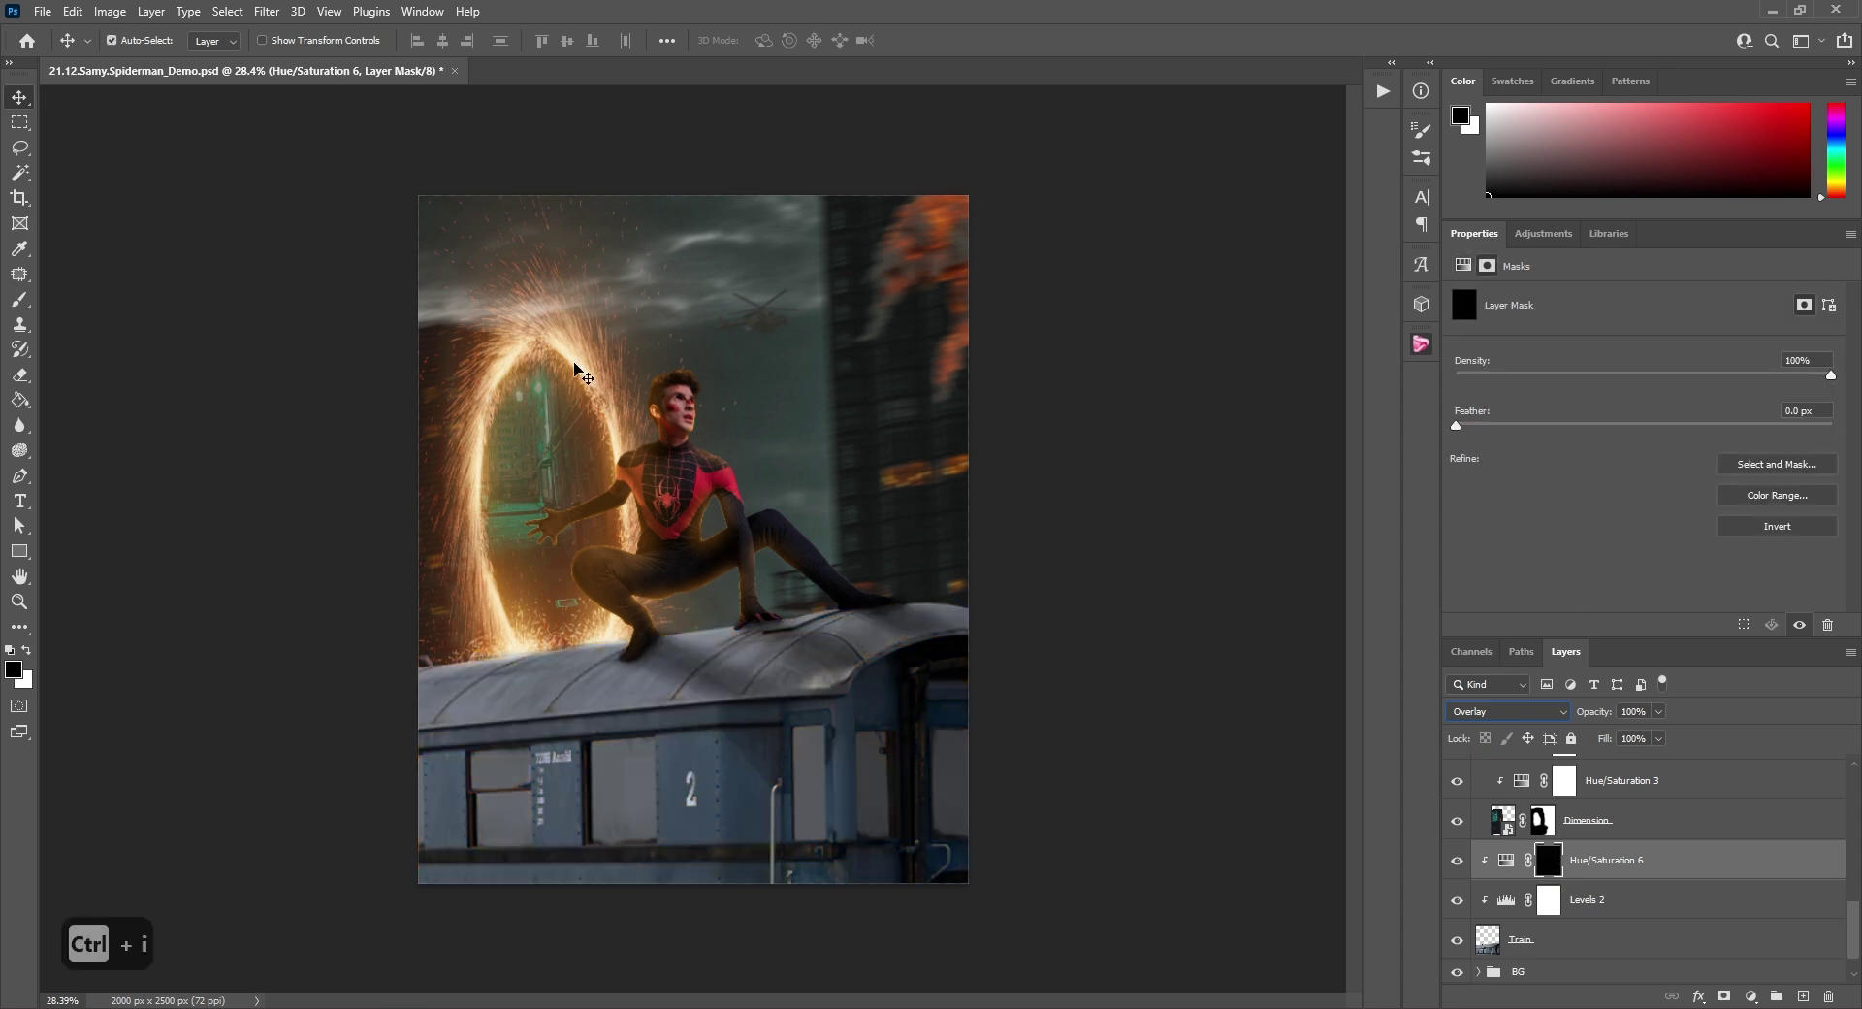
pyautogui.press('b')
pyautogui.press('x')
pyautogui.moveTo(365, 41); pyautogui.dragTo(397, 40)
pyautogui.moveTo(571, 631)
pyautogui.mouseDown()
pyautogui.moveTo(552, 633)
pyautogui.moveTo(679, 625)
pyautogui.mouseUp()
pyautogui.moveTo(552, 625); pyautogui.dragTo(395, 666)
# Refine the train roof's orange glow to hue 28 and lightness +25.
pyautogui.click(1505, 859)
pyautogui.moveTo(1496, 373); pyautogui.dragTo(1481, 377)
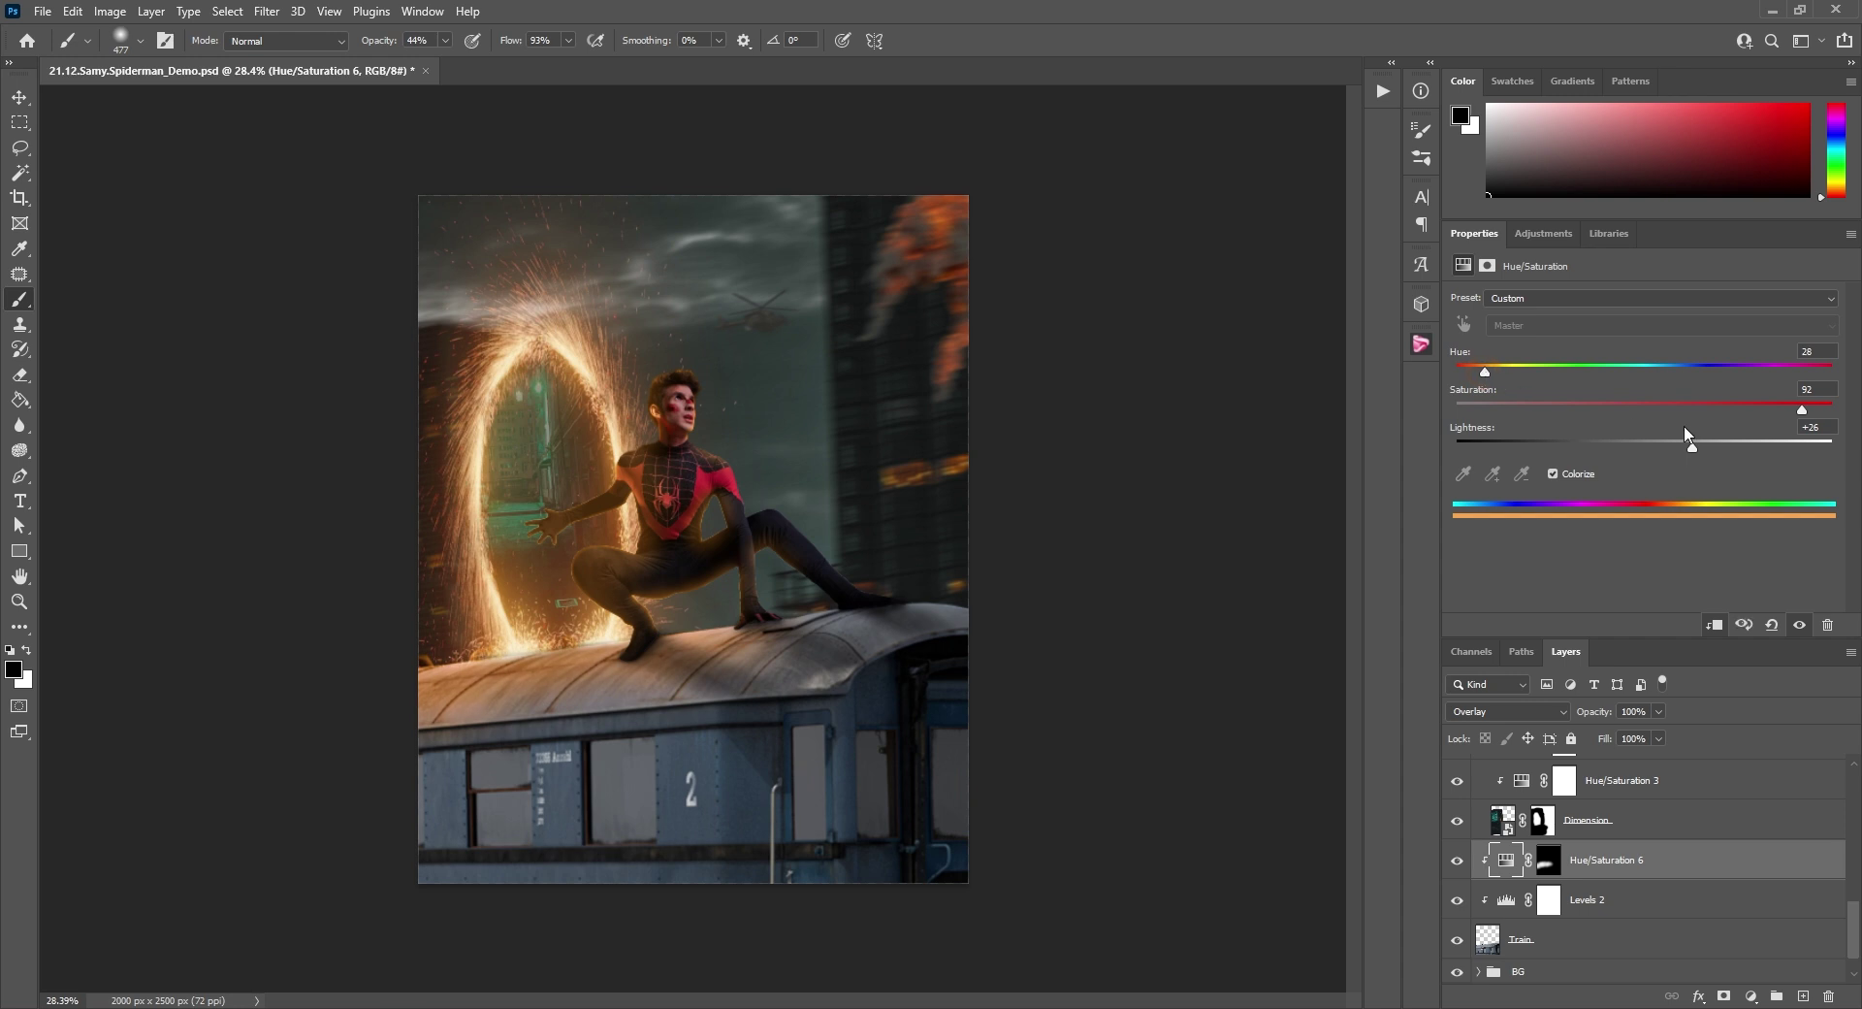
pyautogui.moveTo(1718, 445)
pyautogui.mouseDown()
pyautogui.moveTo(1667, 448)
pyautogui.moveTo(1686, 449)
pyautogui.mouseUp()
pyautogui.click(19, 97)
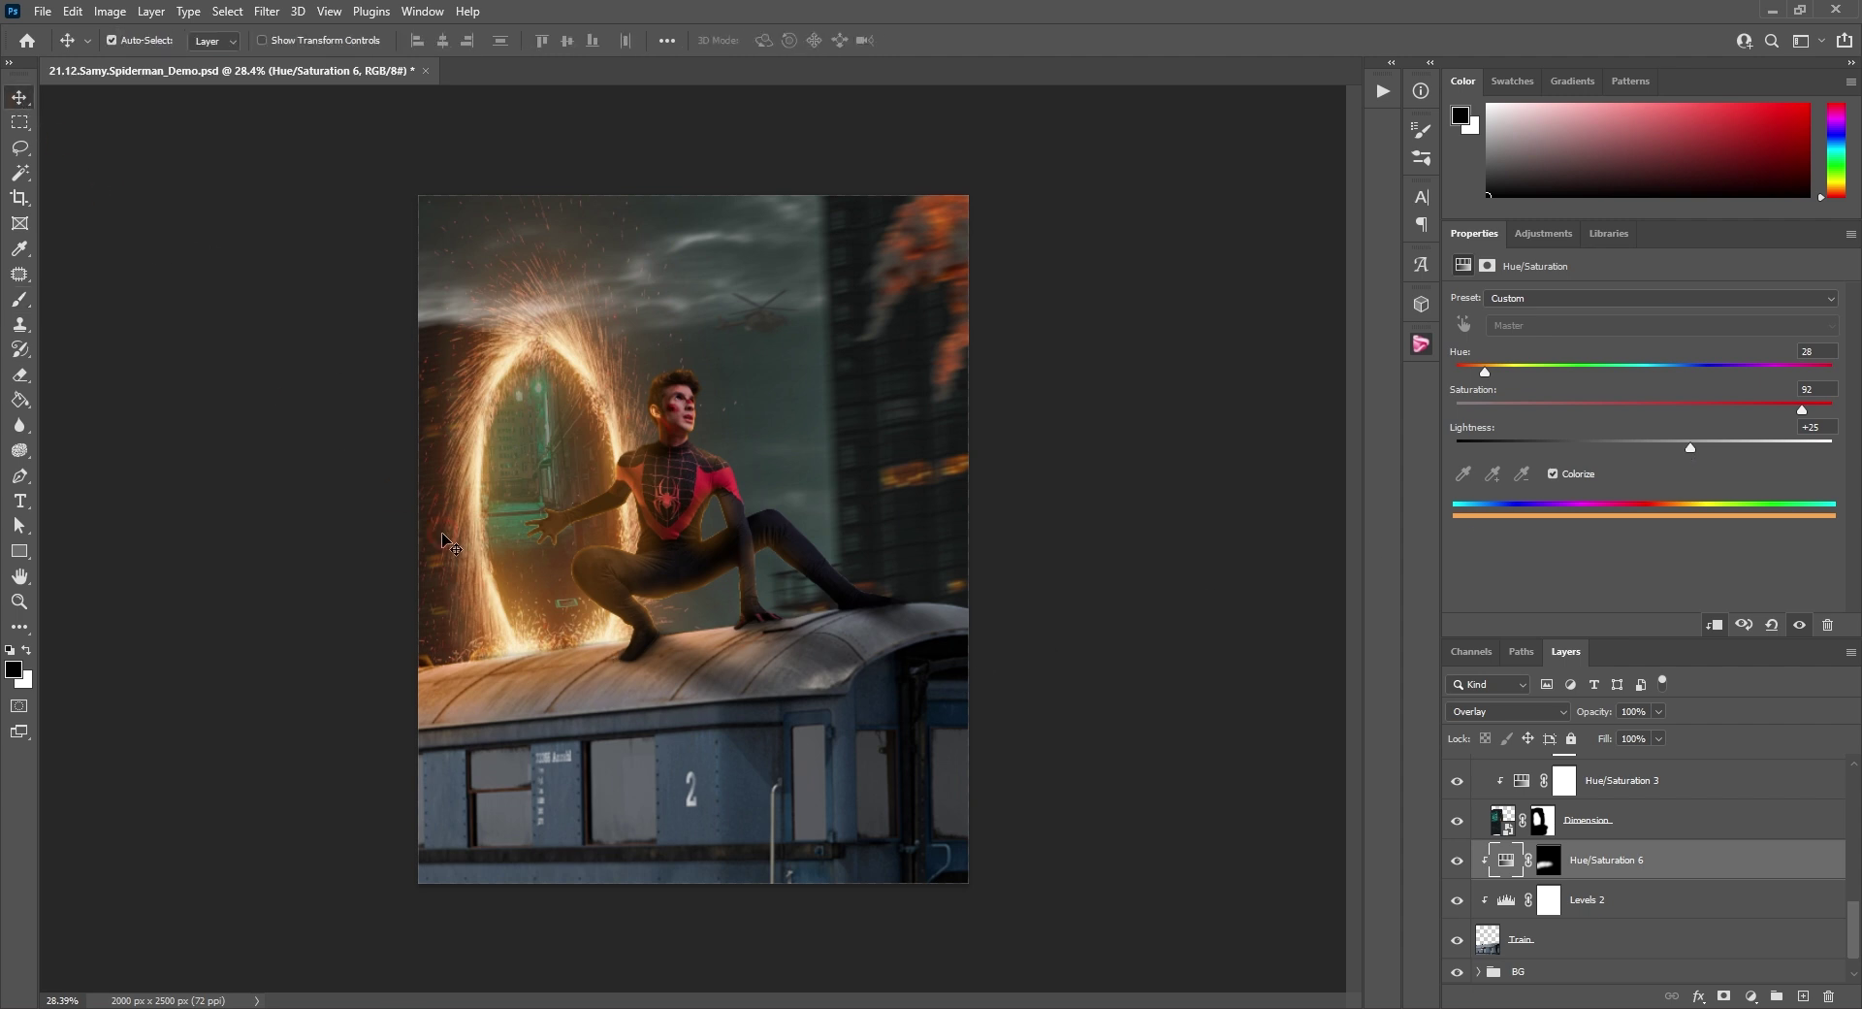
# Paint white on the Portal layer's mask with a small soft brush where the portal's base meets the train roof, and save the document.
pyautogui.keyDown('alt'); pyautogui.scroll(6, 482, 672); pyautogui.keyUp('alt')
pyautogui.keyDown('alt'); pyautogui.scroll(3, 483, 671); pyautogui.keyUp('alt')
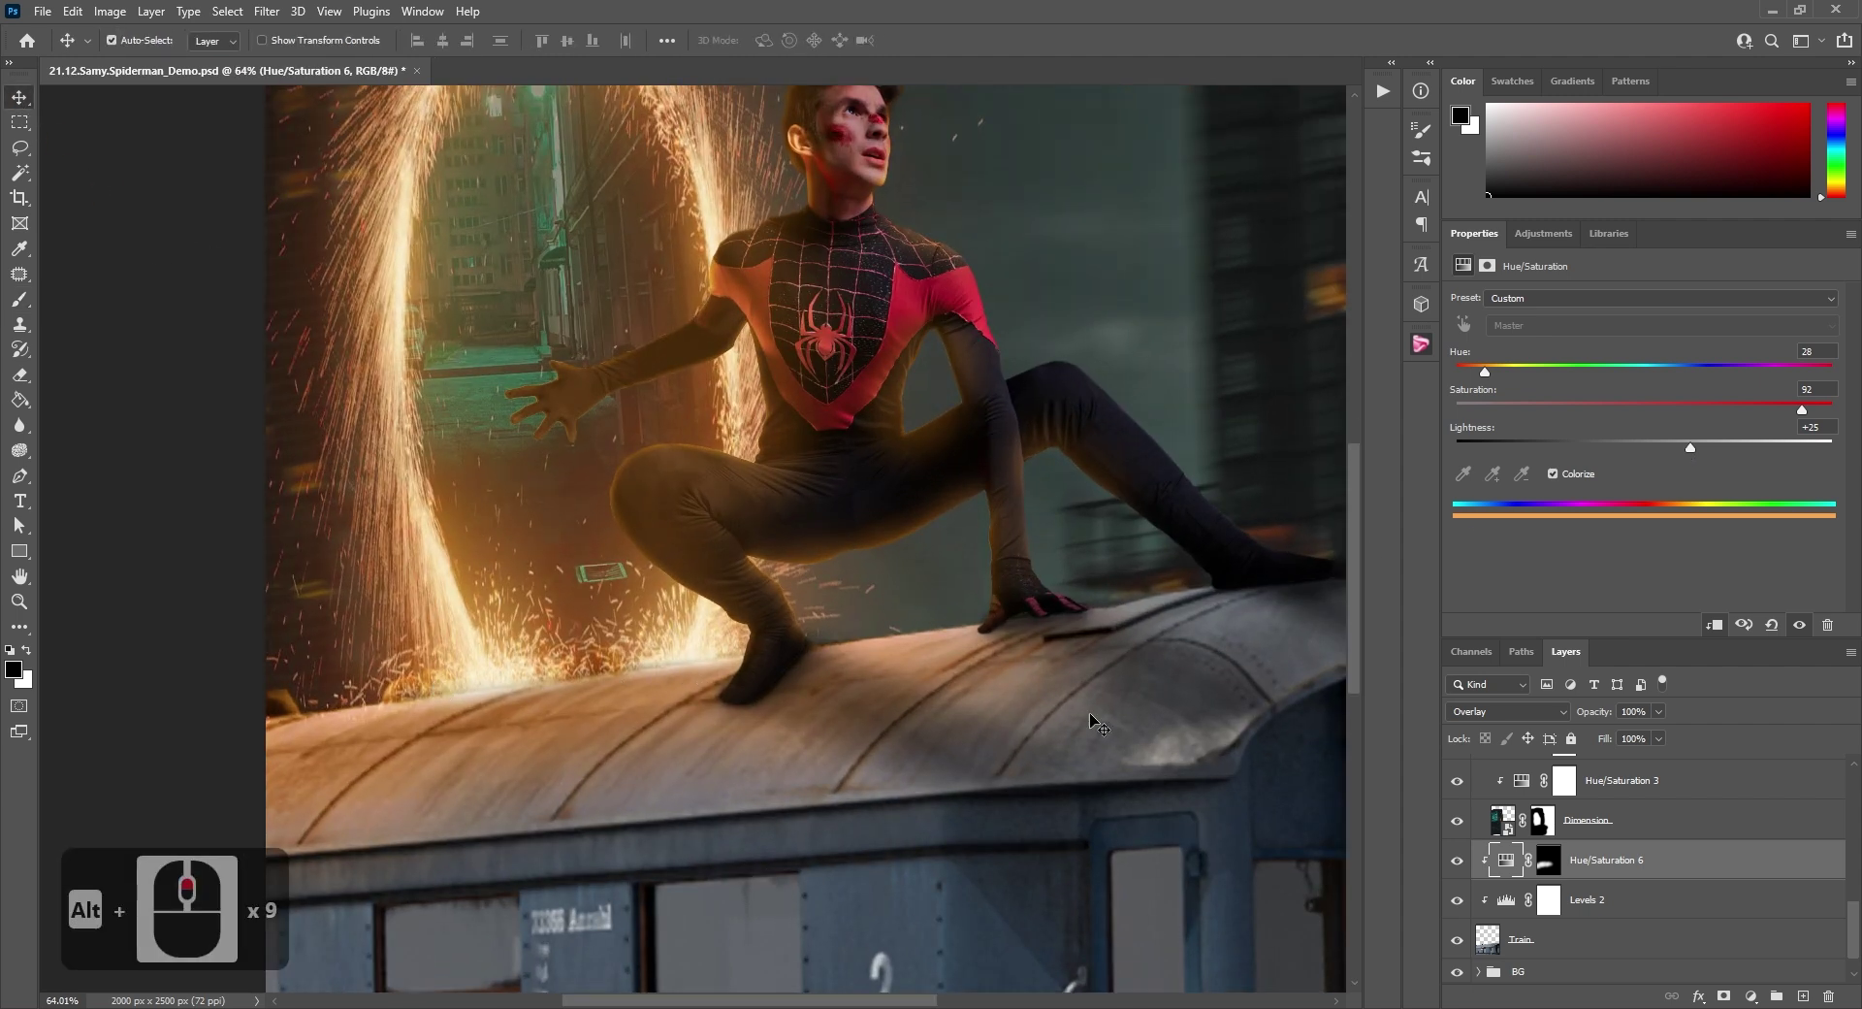
pyautogui.scroll(4, 1594, 880)
pyautogui.click(1542, 855)
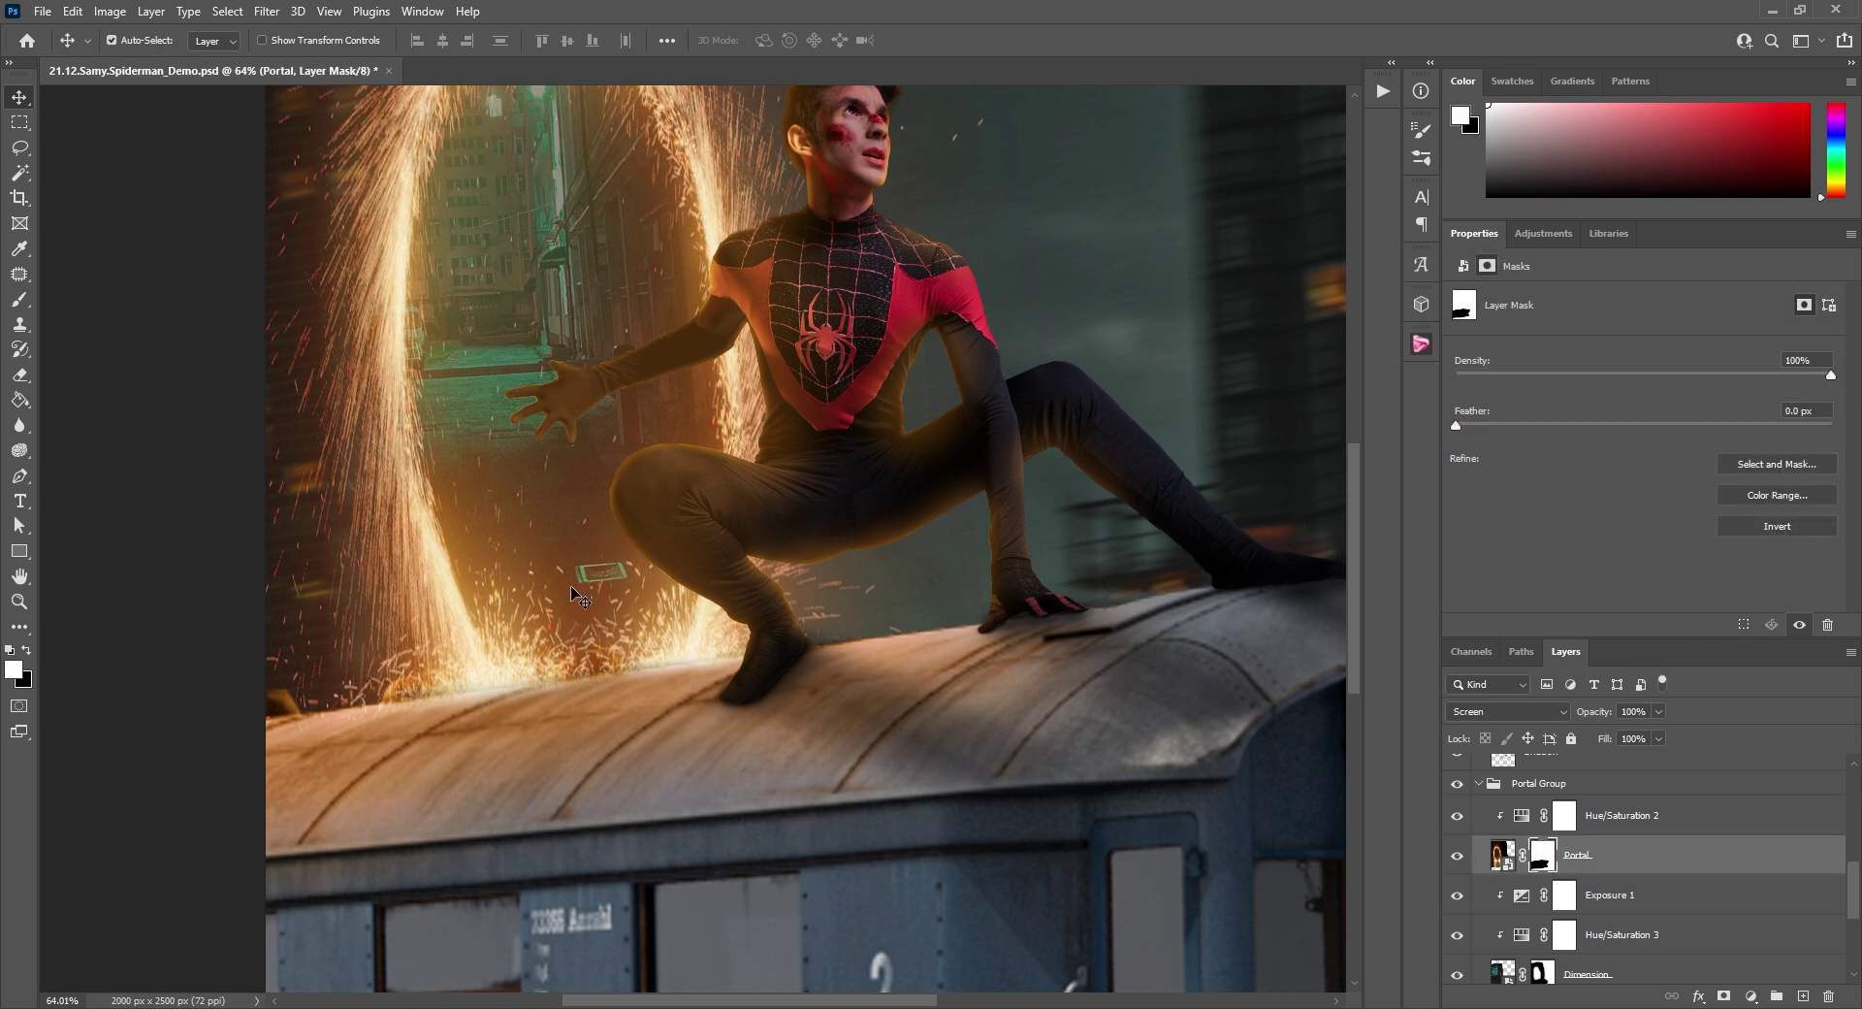
pyautogui.click(20, 301)
pyautogui.keyDown('alt'); pyautogui.rightClick(635, 649); pyautogui.keyUp('alt')
pyautogui.keyDown('alt'); pyautogui.rightClick(684, 643); pyautogui.keyUp('alt')
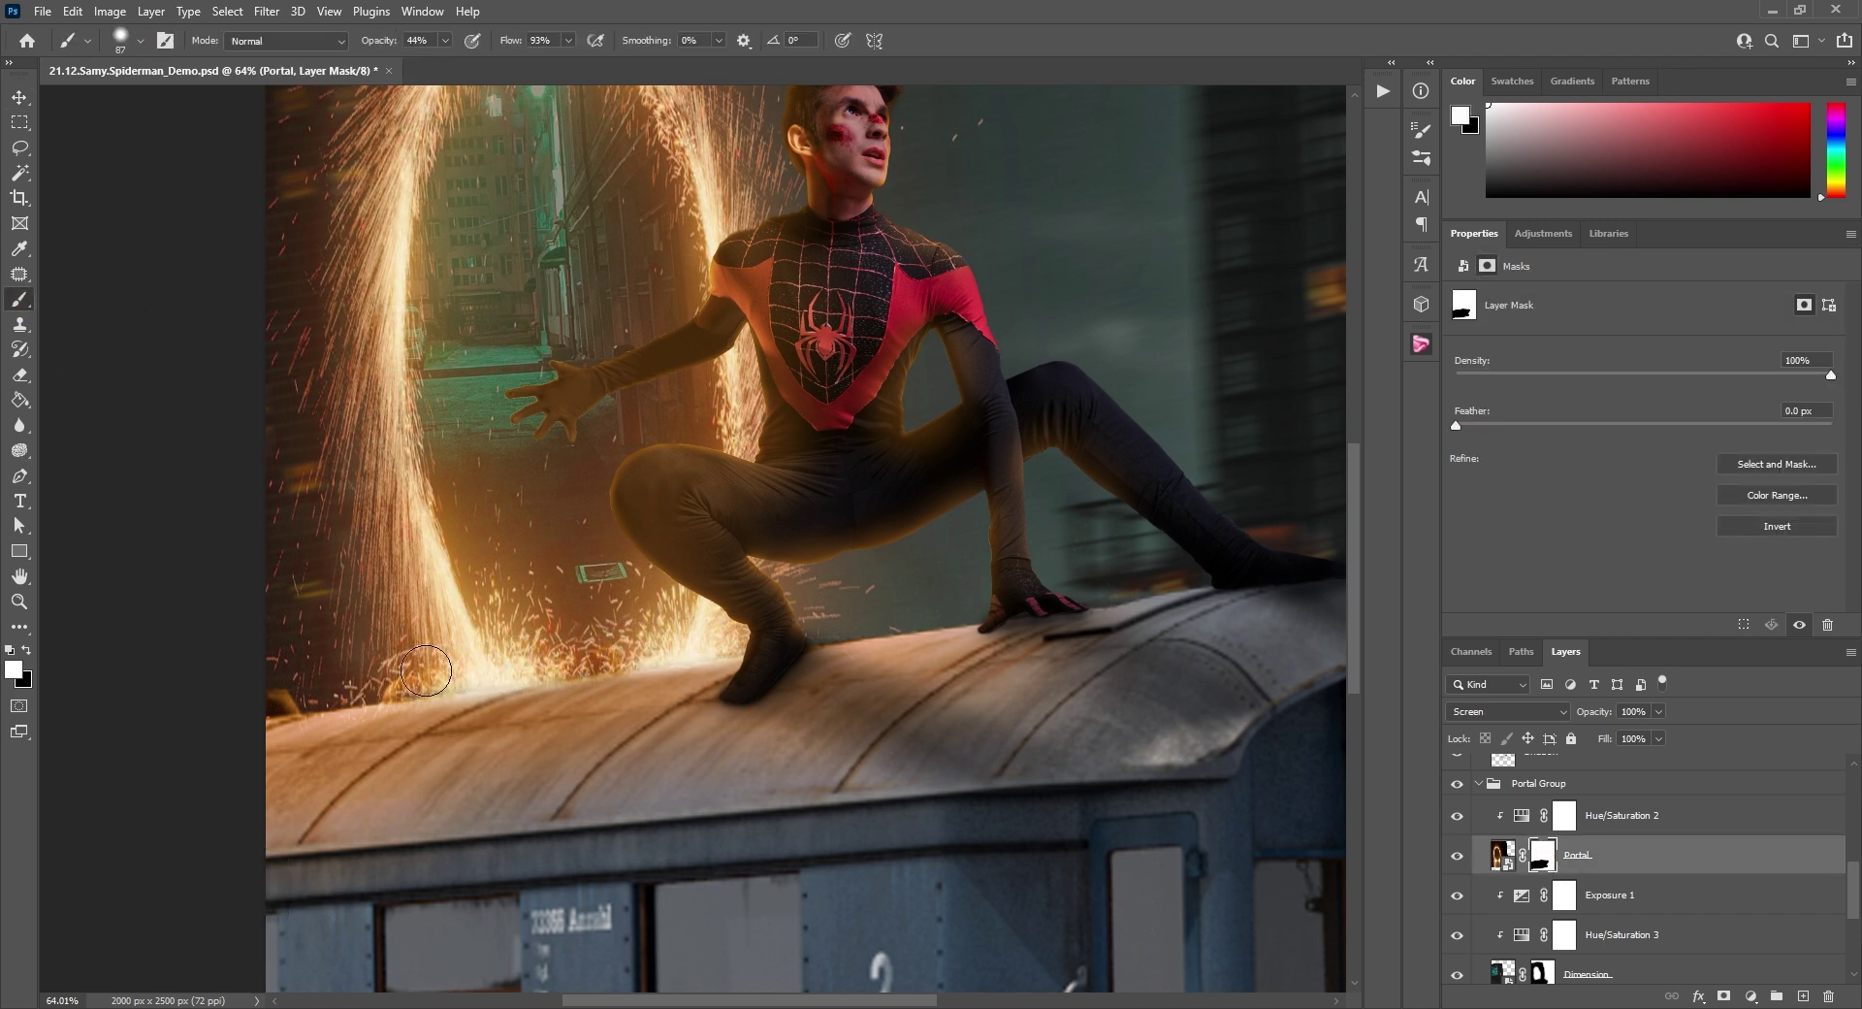
pyautogui.scroll(-13, 474, 699)
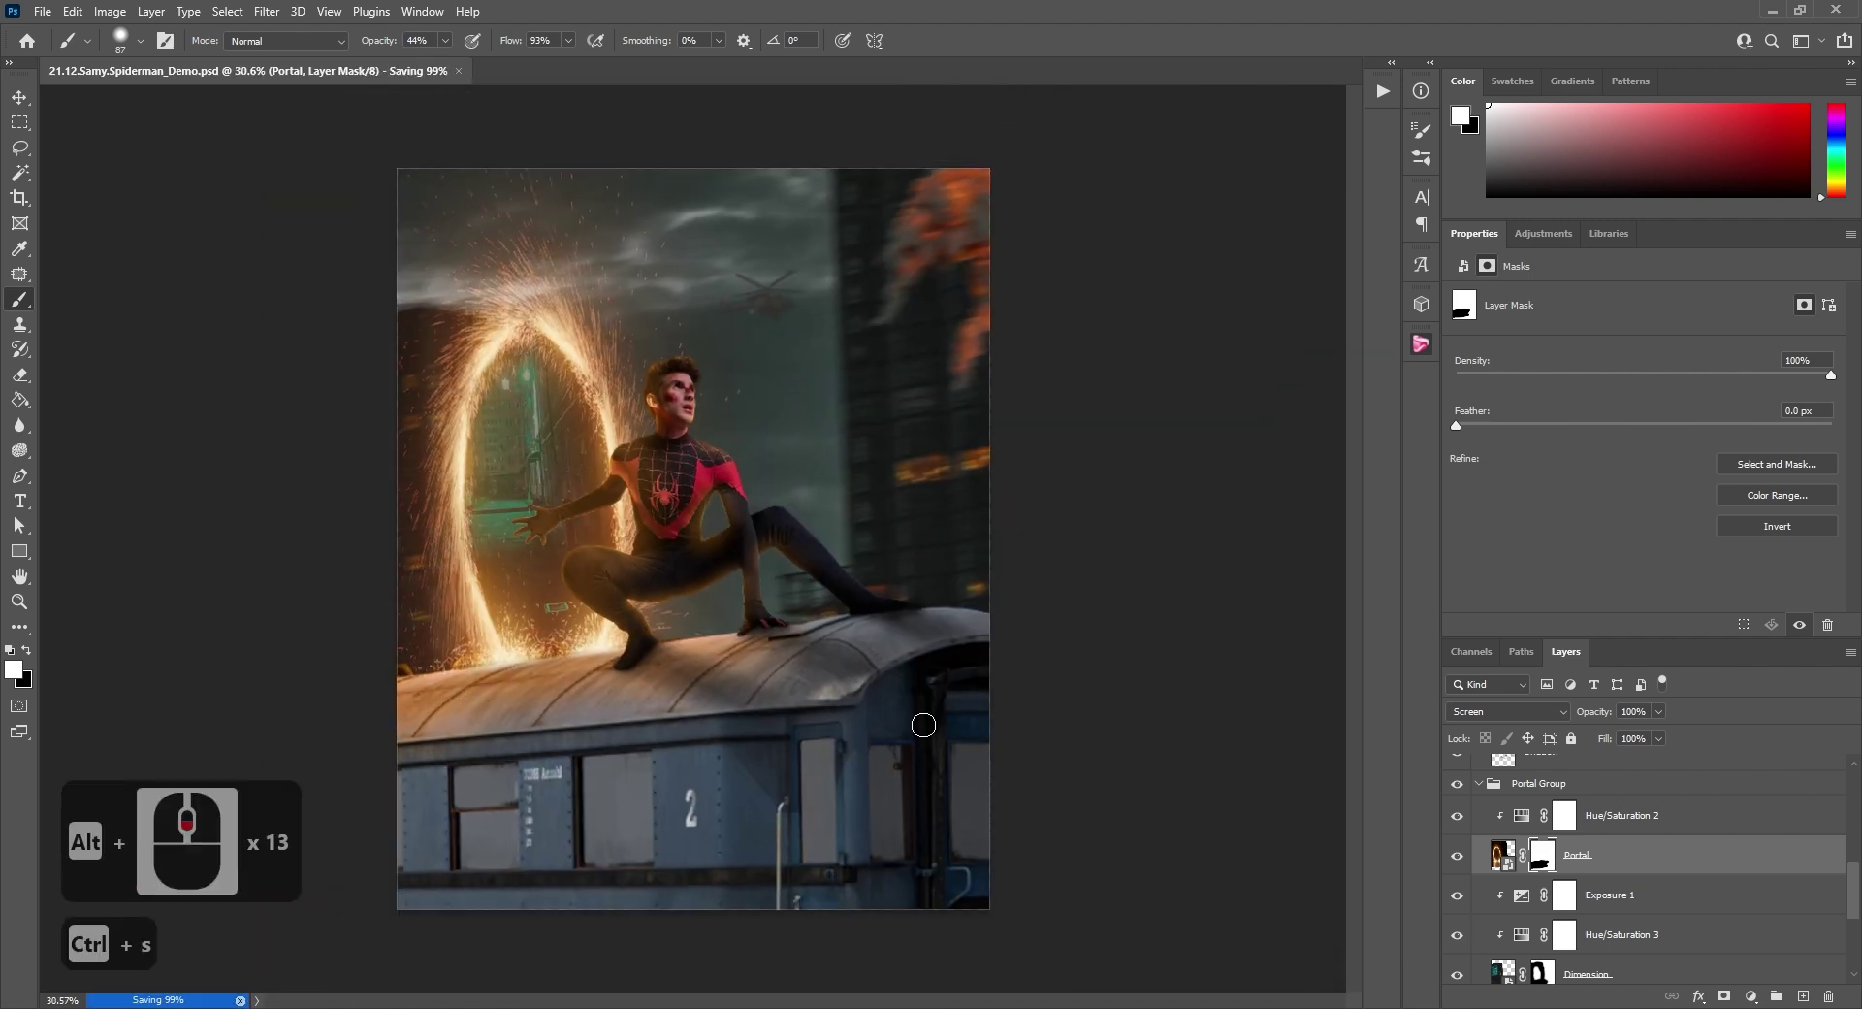
pyautogui.hotkey('ctrl', '0')
# Add an Exposure adjustment above Hue/Saturation 6, clip it to the train, and lower the exposure to -3.26.
pyautogui.scroll(-3, 1592, 964)
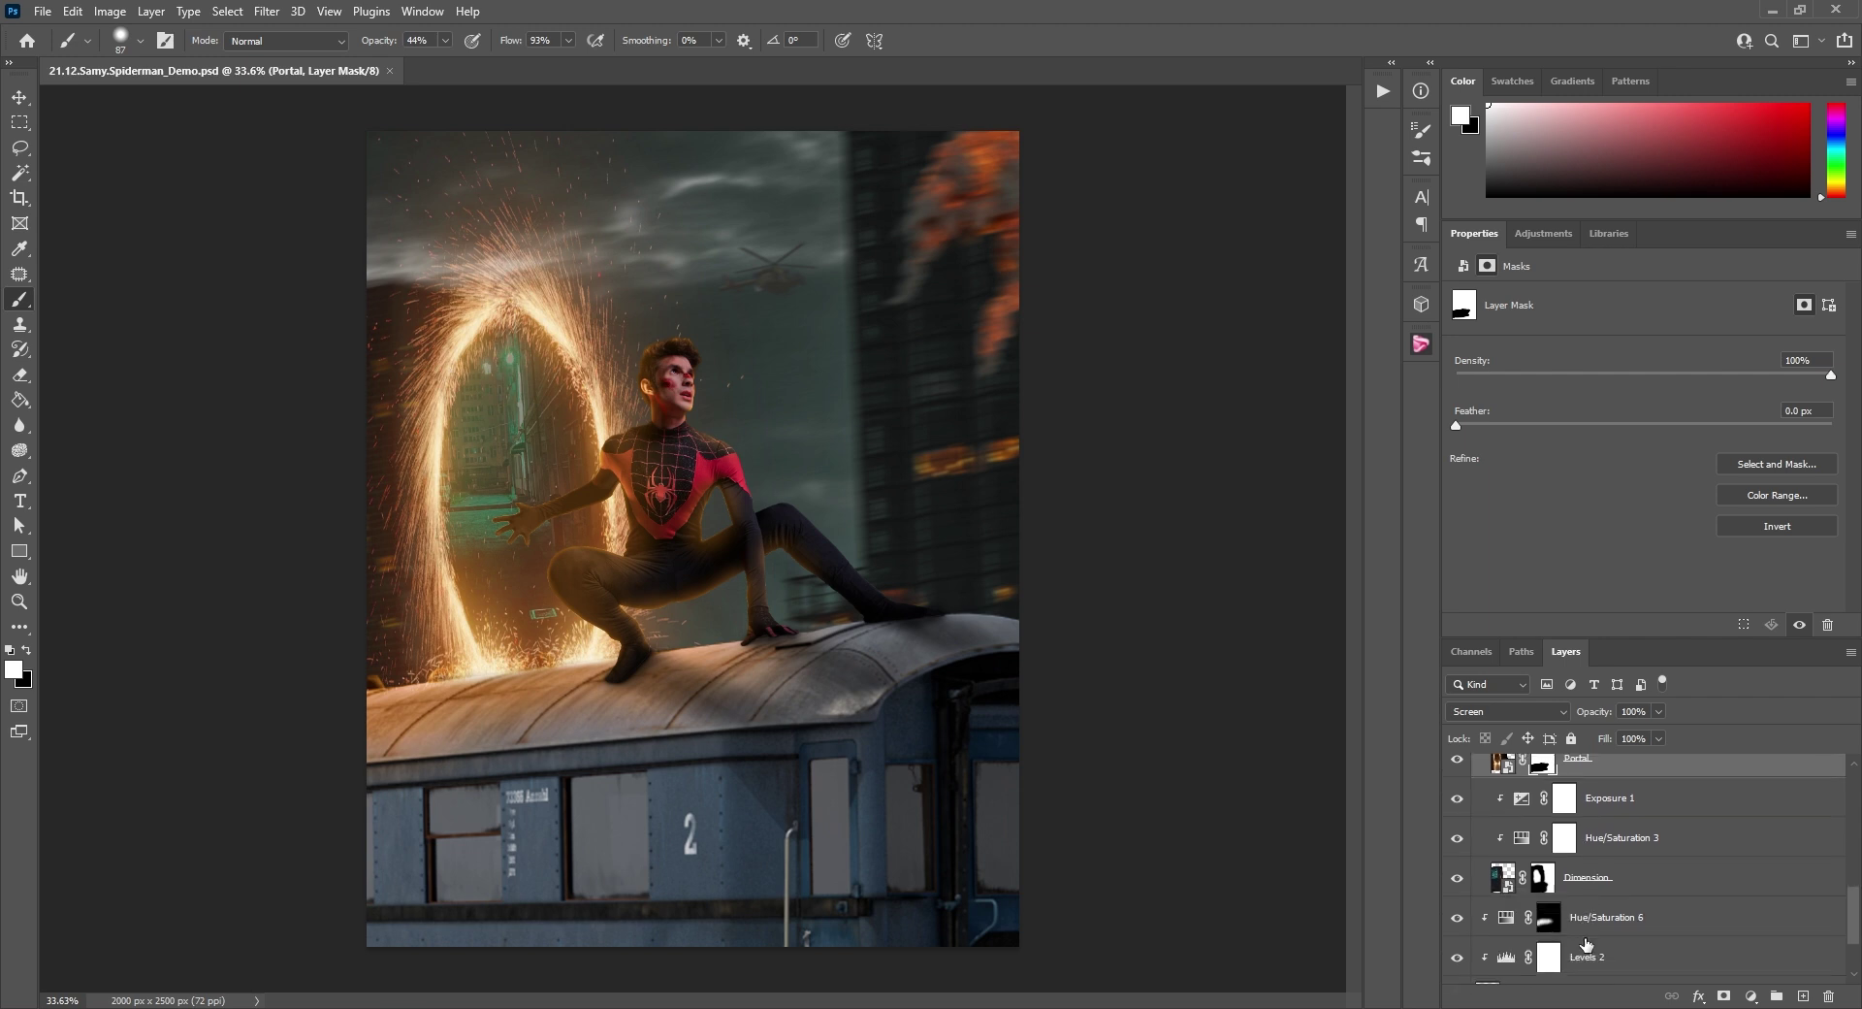
pyautogui.click(1607, 900)
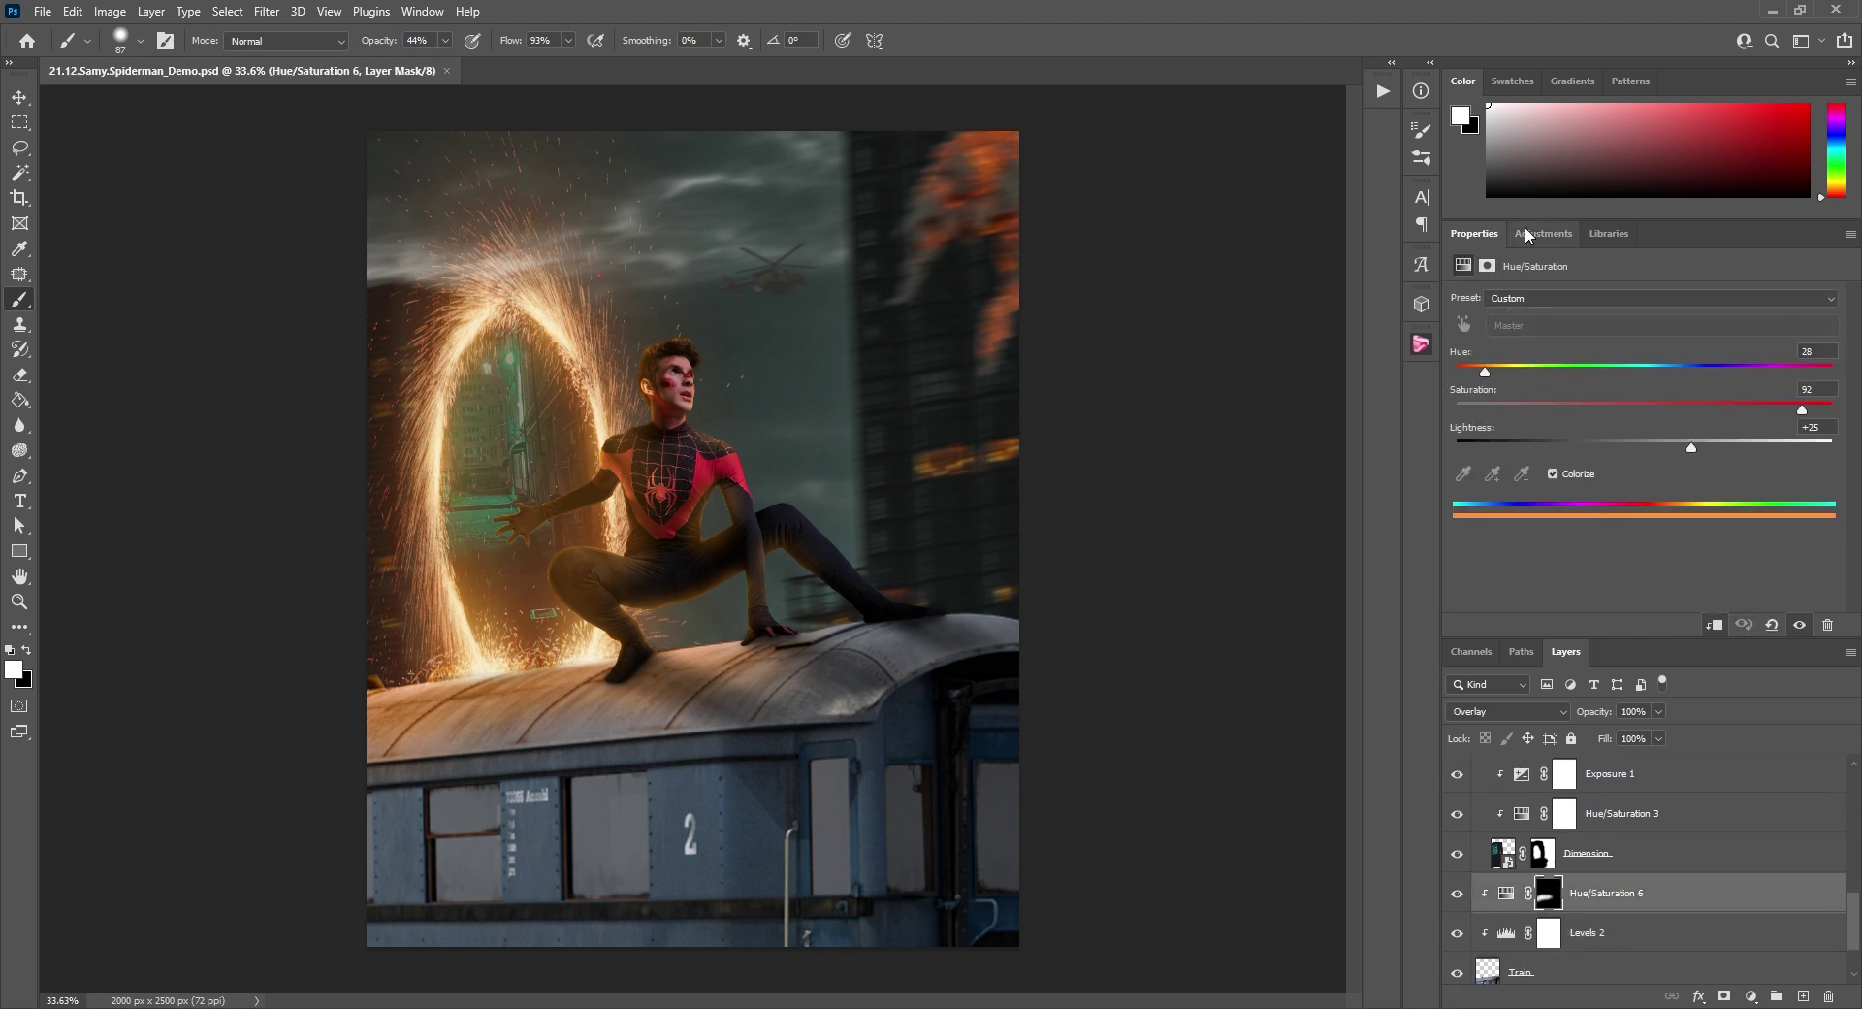
pyautogui.click(1543, 234)
pyautogui.click(1566, 277)
pyautogui.rightClick(1596, 892)
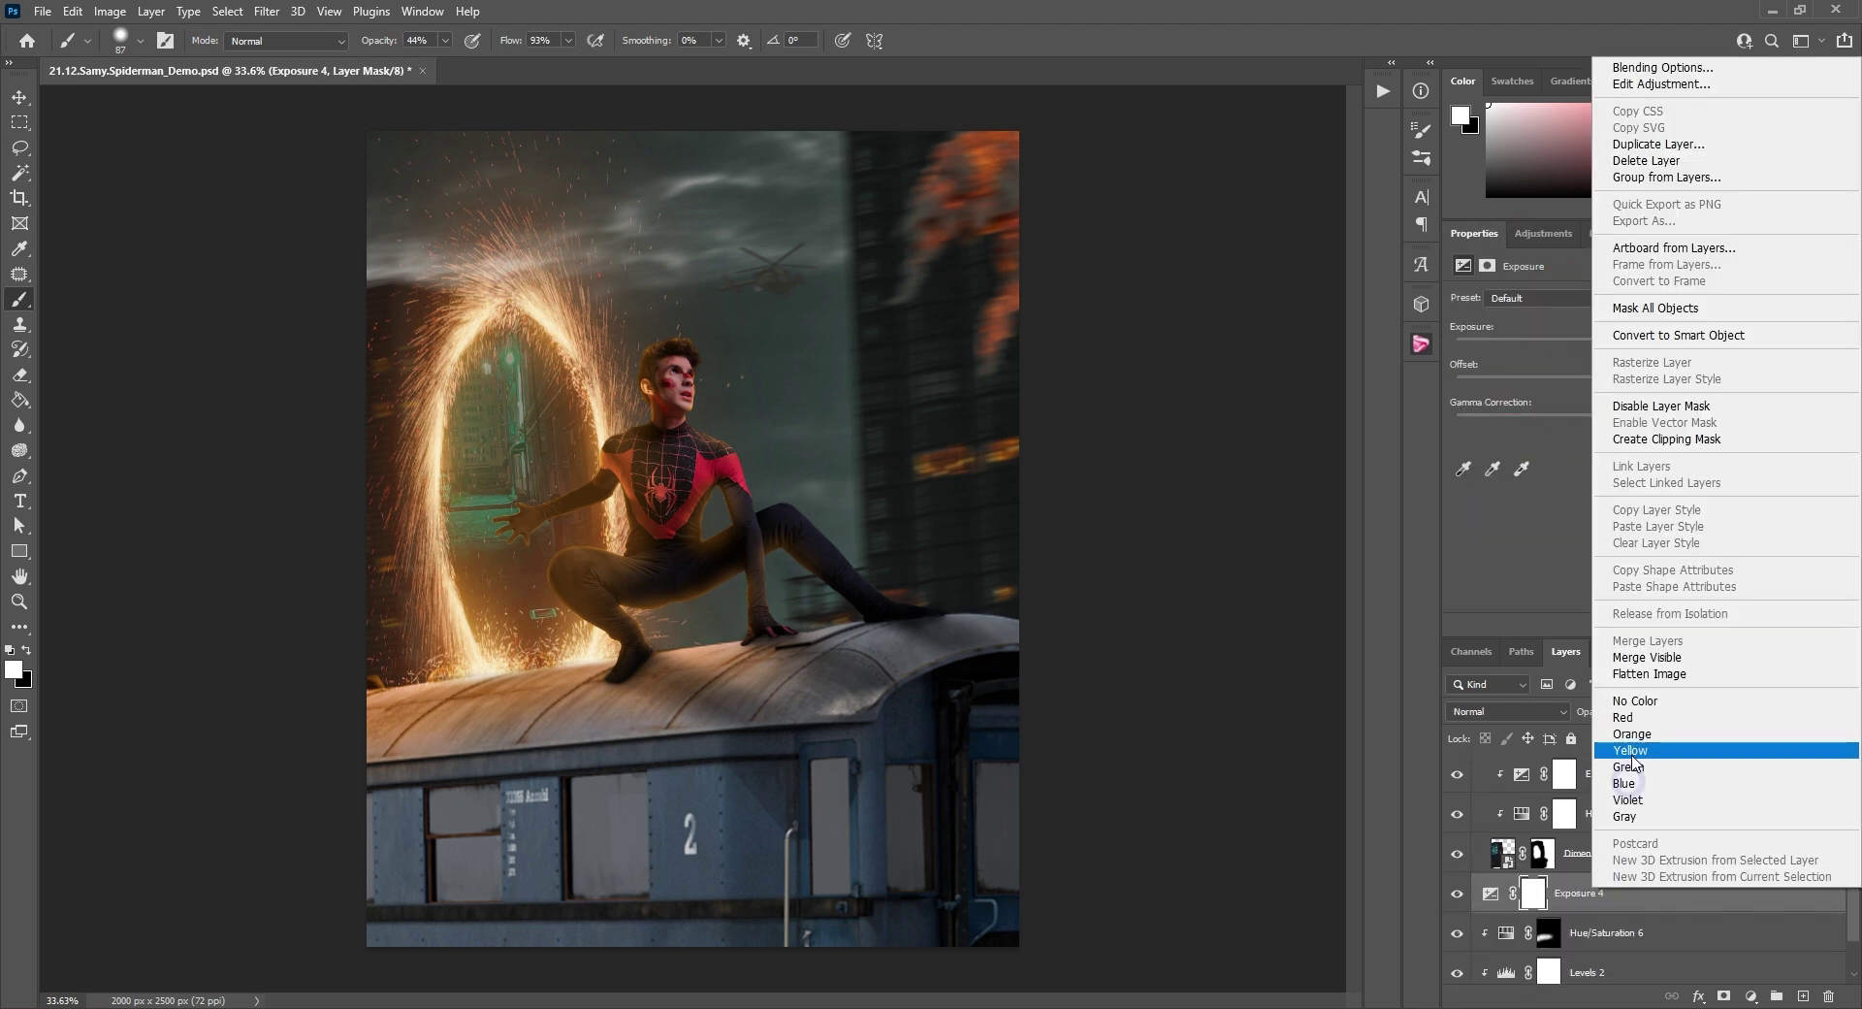
pyautogui.click(1663, 441)
pyautogui.moveTo(1644, 345); pyautogui.dragTo(1552, 345)
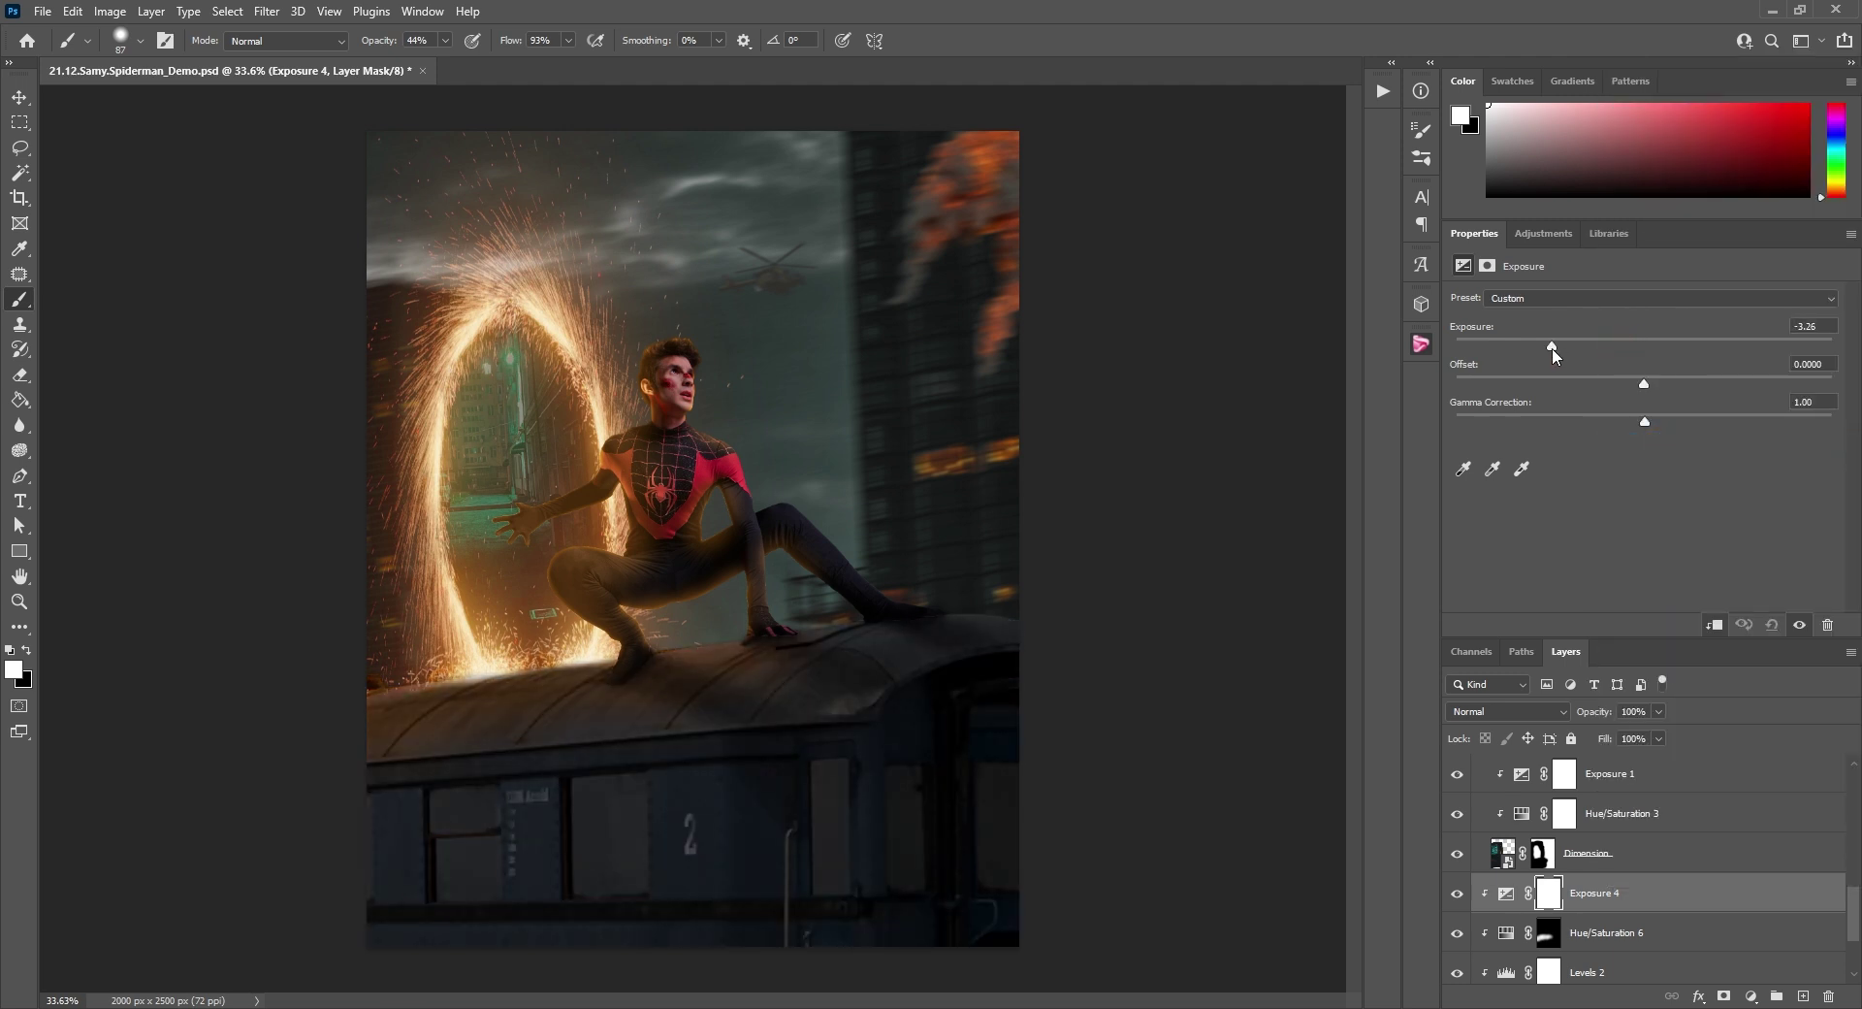
# Invert the Exposure adjustment's mask and paint the darkening over the train's end farthest from the portal with a large white brush at 100% opacity.
pyautogui.click(1546, 898)
pyautogui.hotkey('ctrl', 'i')
pyautogui.moveTo(1017, 740)
pyautogui.mouseDown()
pyautogui.moveTo(1043, 770)
pyautogui.moveTo(852, 910)
pyautogui.moveTo(923, 748)
pyautogui.moveTo(1151, 707)
pyautogui.moveTo(1181, 669)
pyautogui.moveTo(1097, 607)
pyautogui.moveTo(1113, 596)
pyautogui.moveTo(1052, 973)
pyautogui.moveTo(1182, 713)
pyautogui.moveTo(1124, 950)
pyautogui.mouseUp()
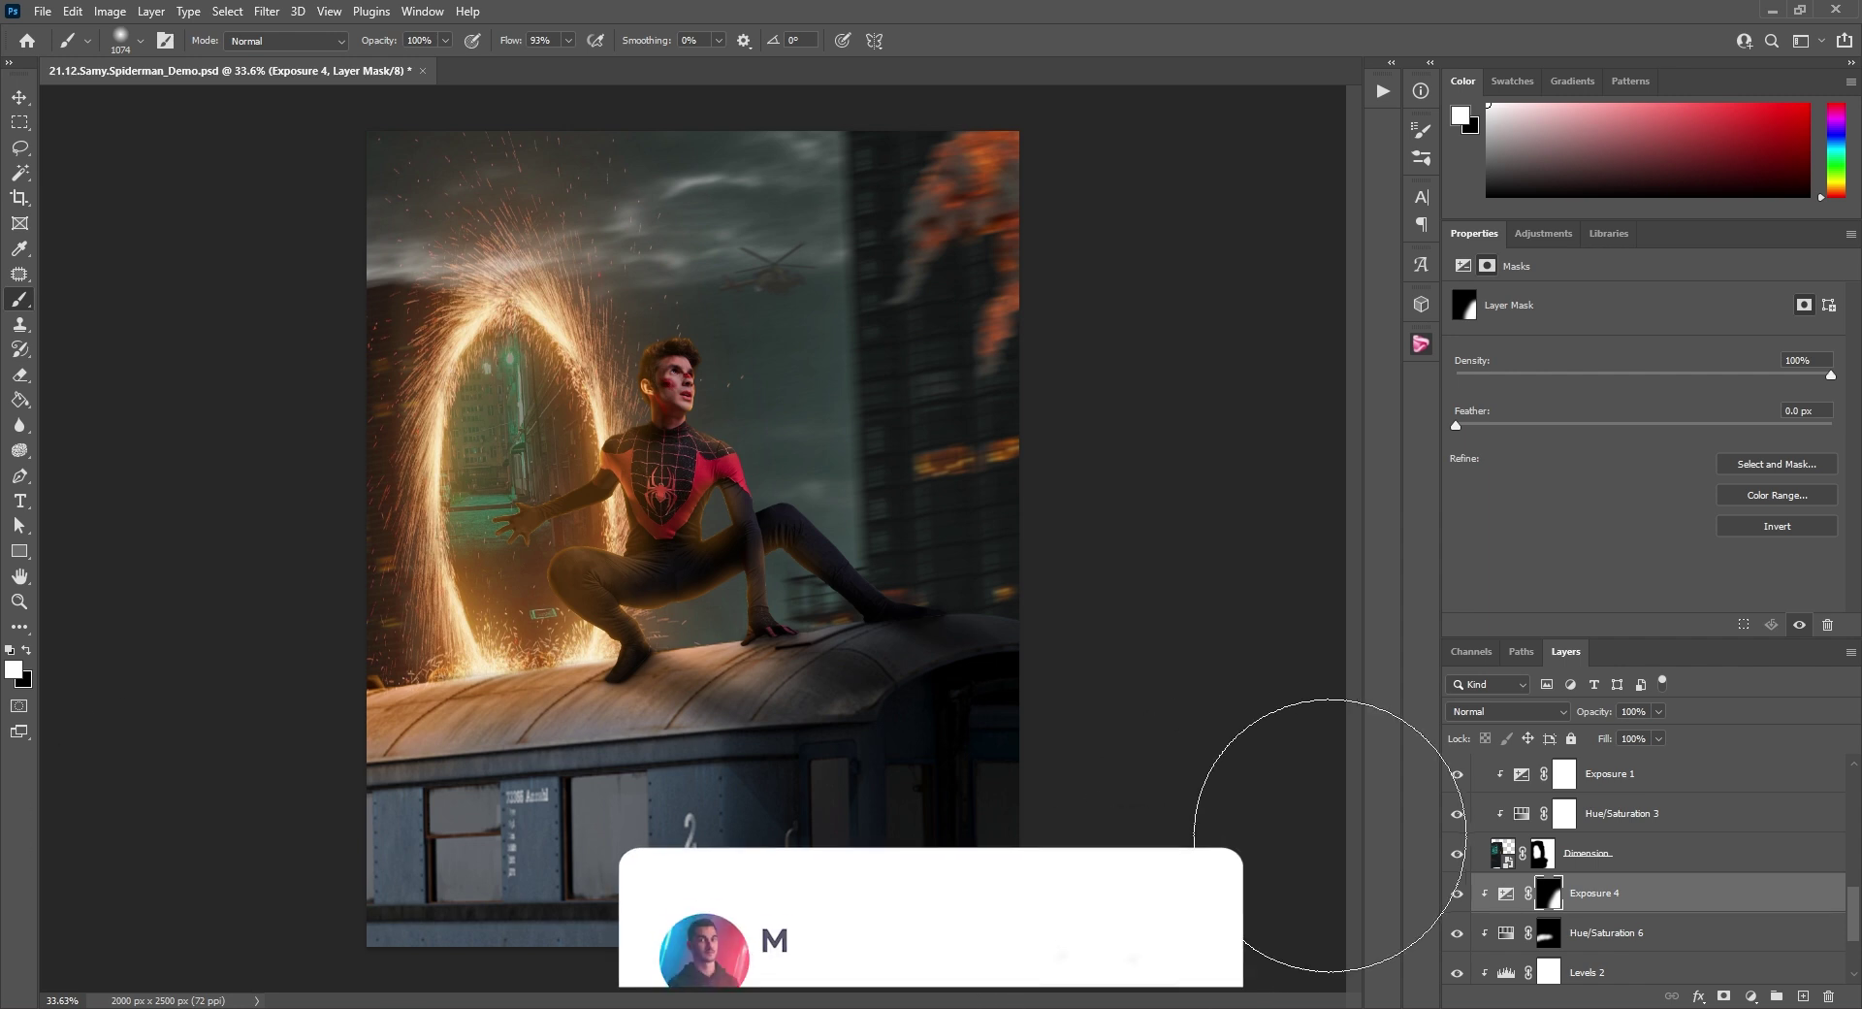
# Collapse the Portal Group, then group the Train layer with its adjustments and name the group "Train group".
pyautogui.scroll(3, 1622, 859)
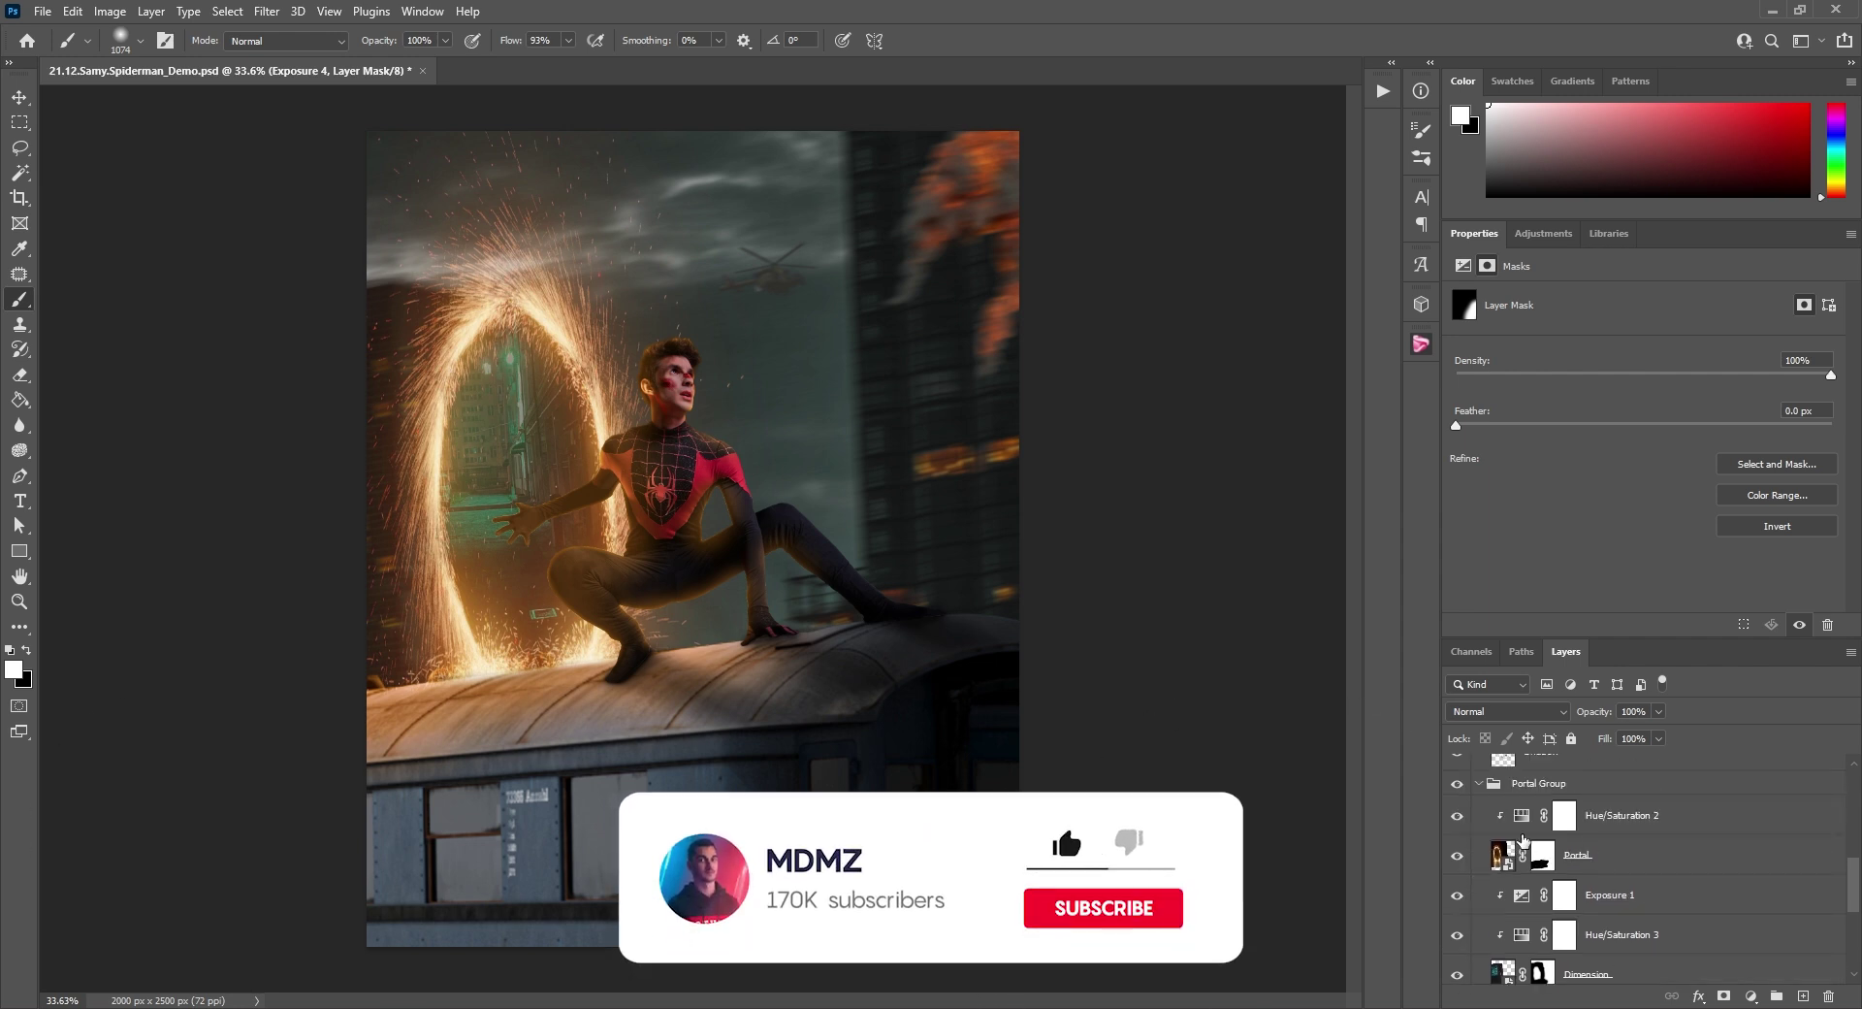
pyautogui.click(1478, 783)
pyautogui.scroll(-1, 1637, 841)
pyautogui.press('x')
pyautogui.keyDown('shift'); pyautogui.click(1548, 901); pyautogui.keyUp('shift')
pyautogui.click(1779, 997)
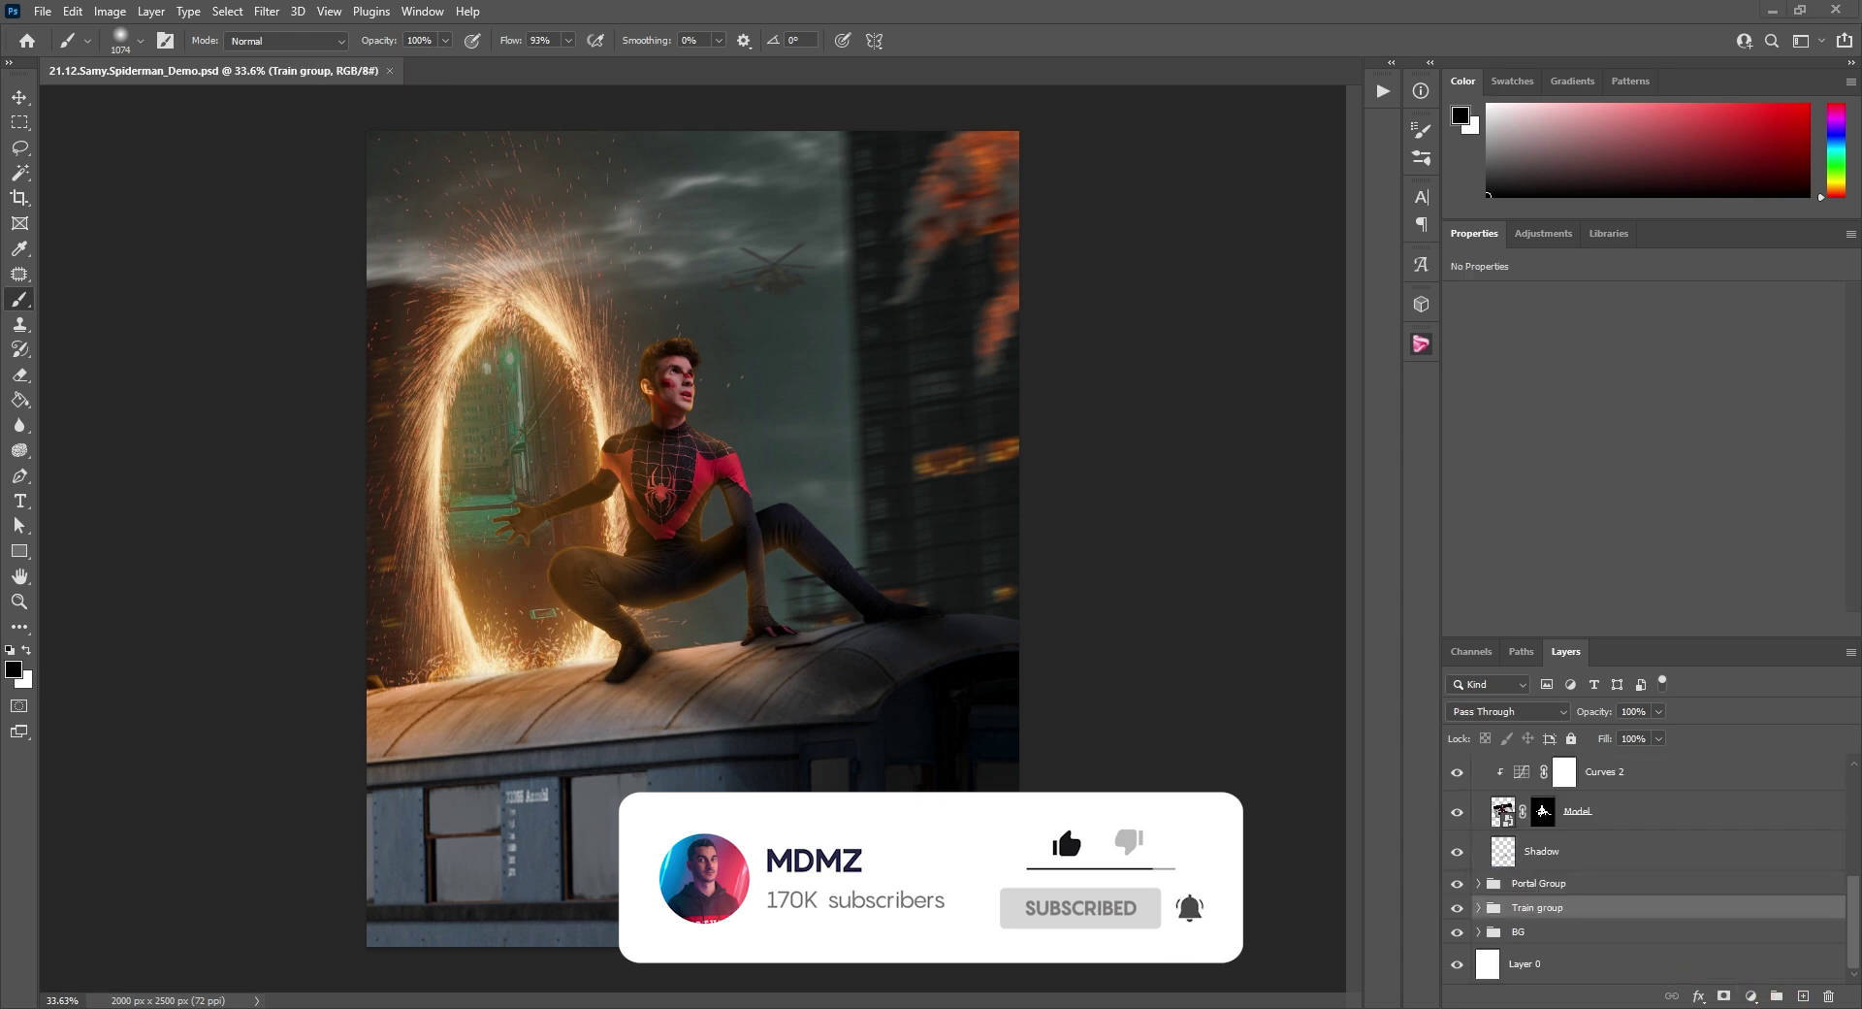
# Place the Gasoline Explosion image above the Train group, rotated about 37° over the canvas's lower-left corner, and name its layer "Explosion".
pyautogui.moveTo(562, 734); pyautogui.dragTo(559, 728)
pyautogui.moveTo(690, 564); pyautogui.dragTo(454, 847)
pyautogui.moveTo(537, 742); pyautogui.dragTo(890, 434)
pyautogui.moveTo(894, 390); pyautogui.dragTo(945, 456)
pyautogui.moveTo(699, 615); pyautogui.dragTo(709, 617)
pyautogui.scroll(-1, 709, 621)
pyautogui.moveTo(416, 553); pyautogui.dragTo(320, 448)
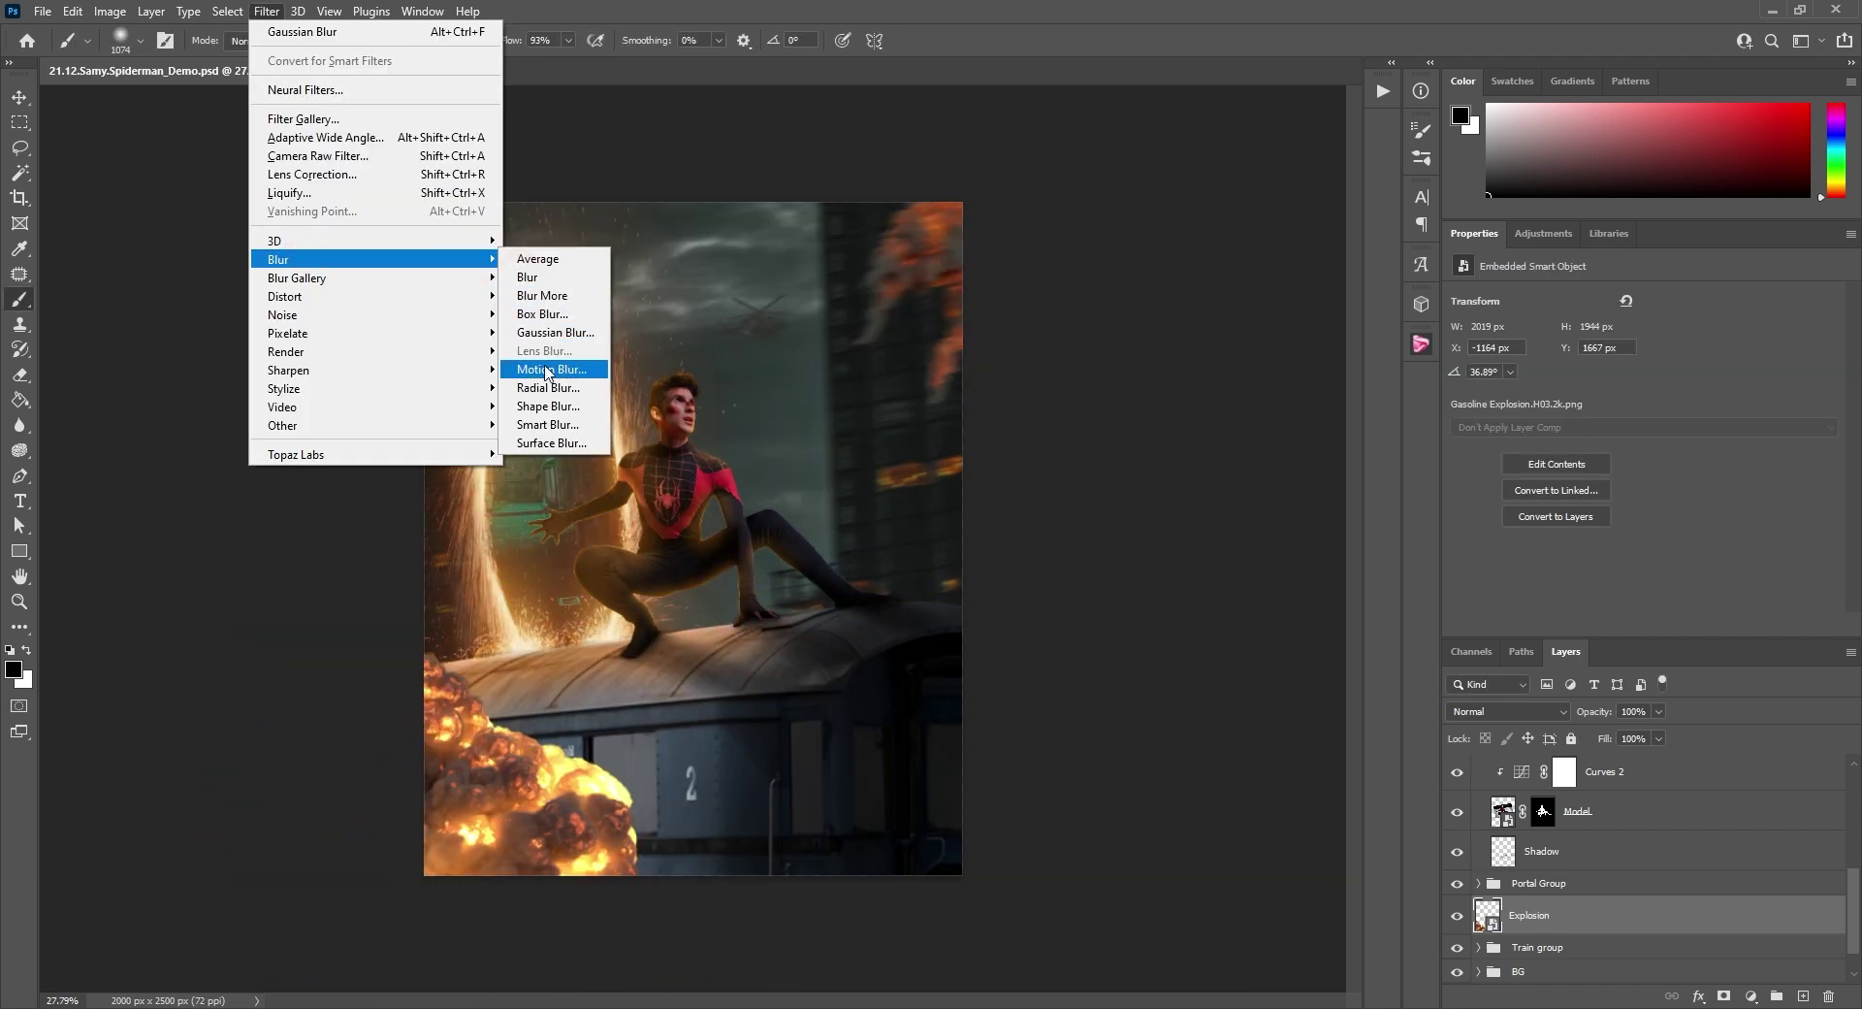
# Apply a Motion Blur with an 8° angle and 90-pixel distance to the Explosion layer.
pyautogui.click(548, 369)
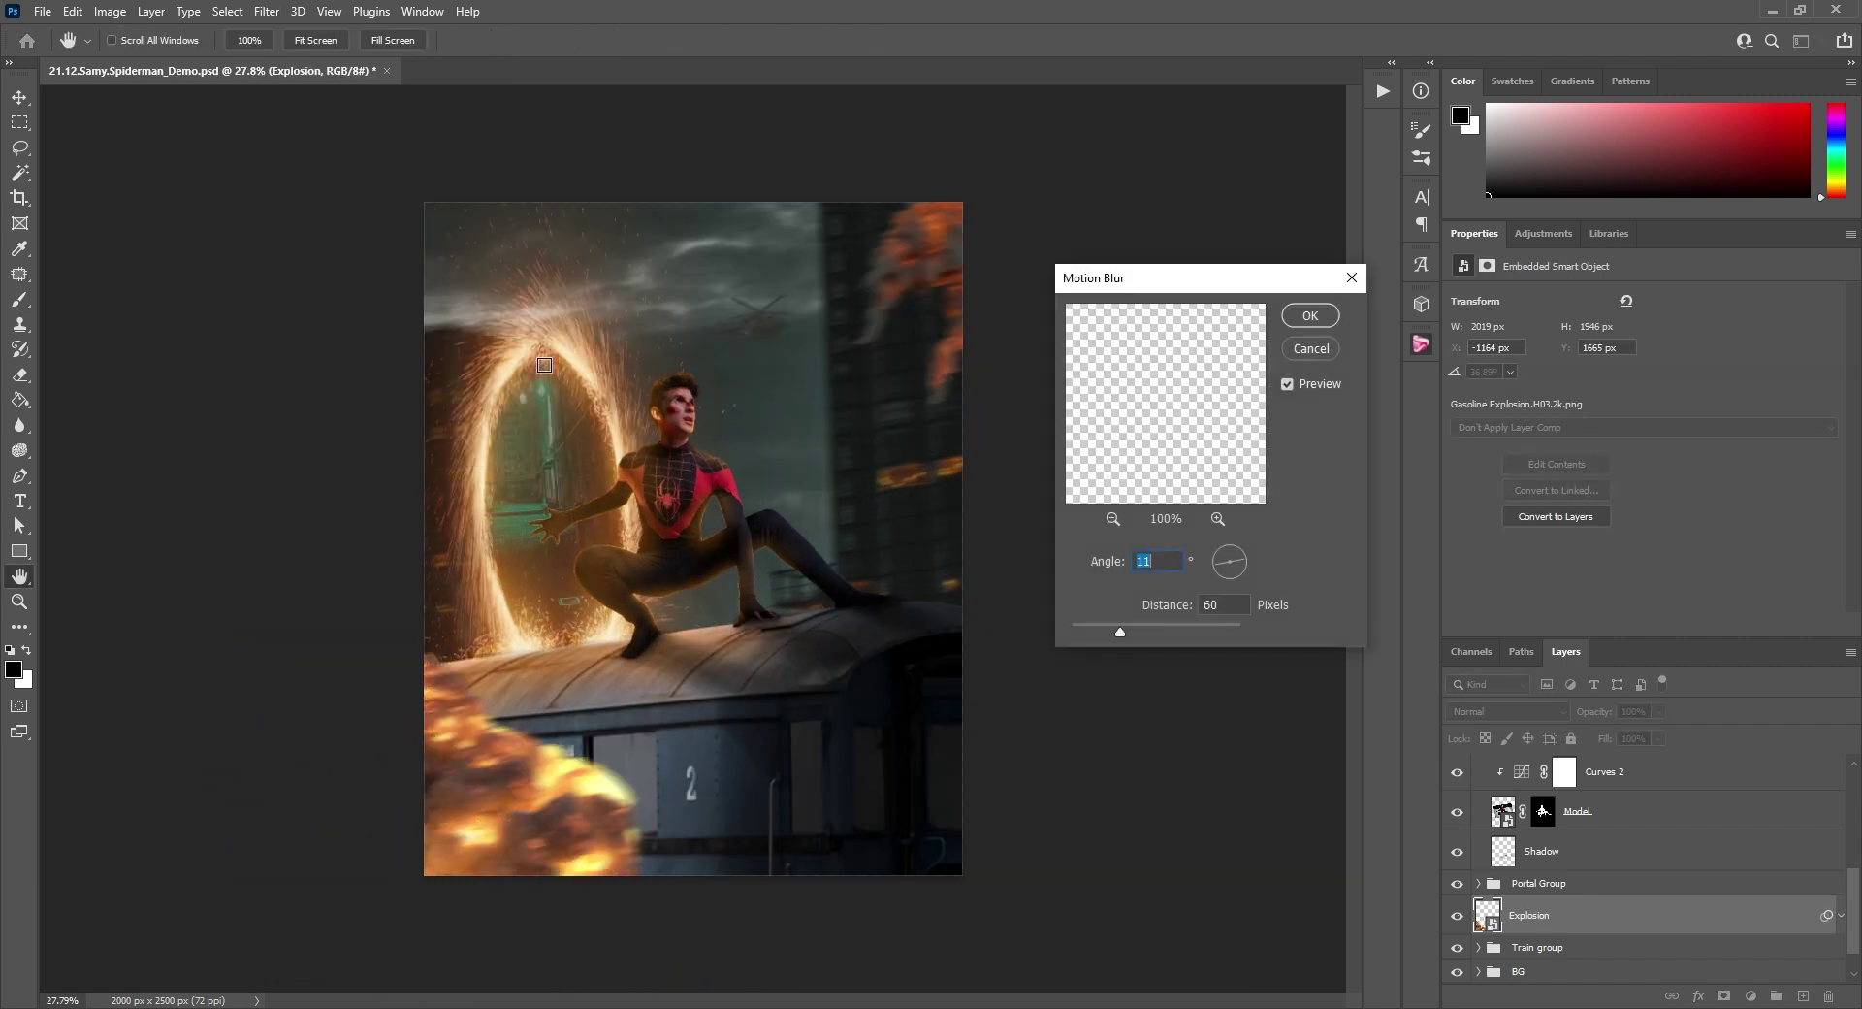
pyautogui.doubleClick(1202, 605)
pyautogui.write('90')
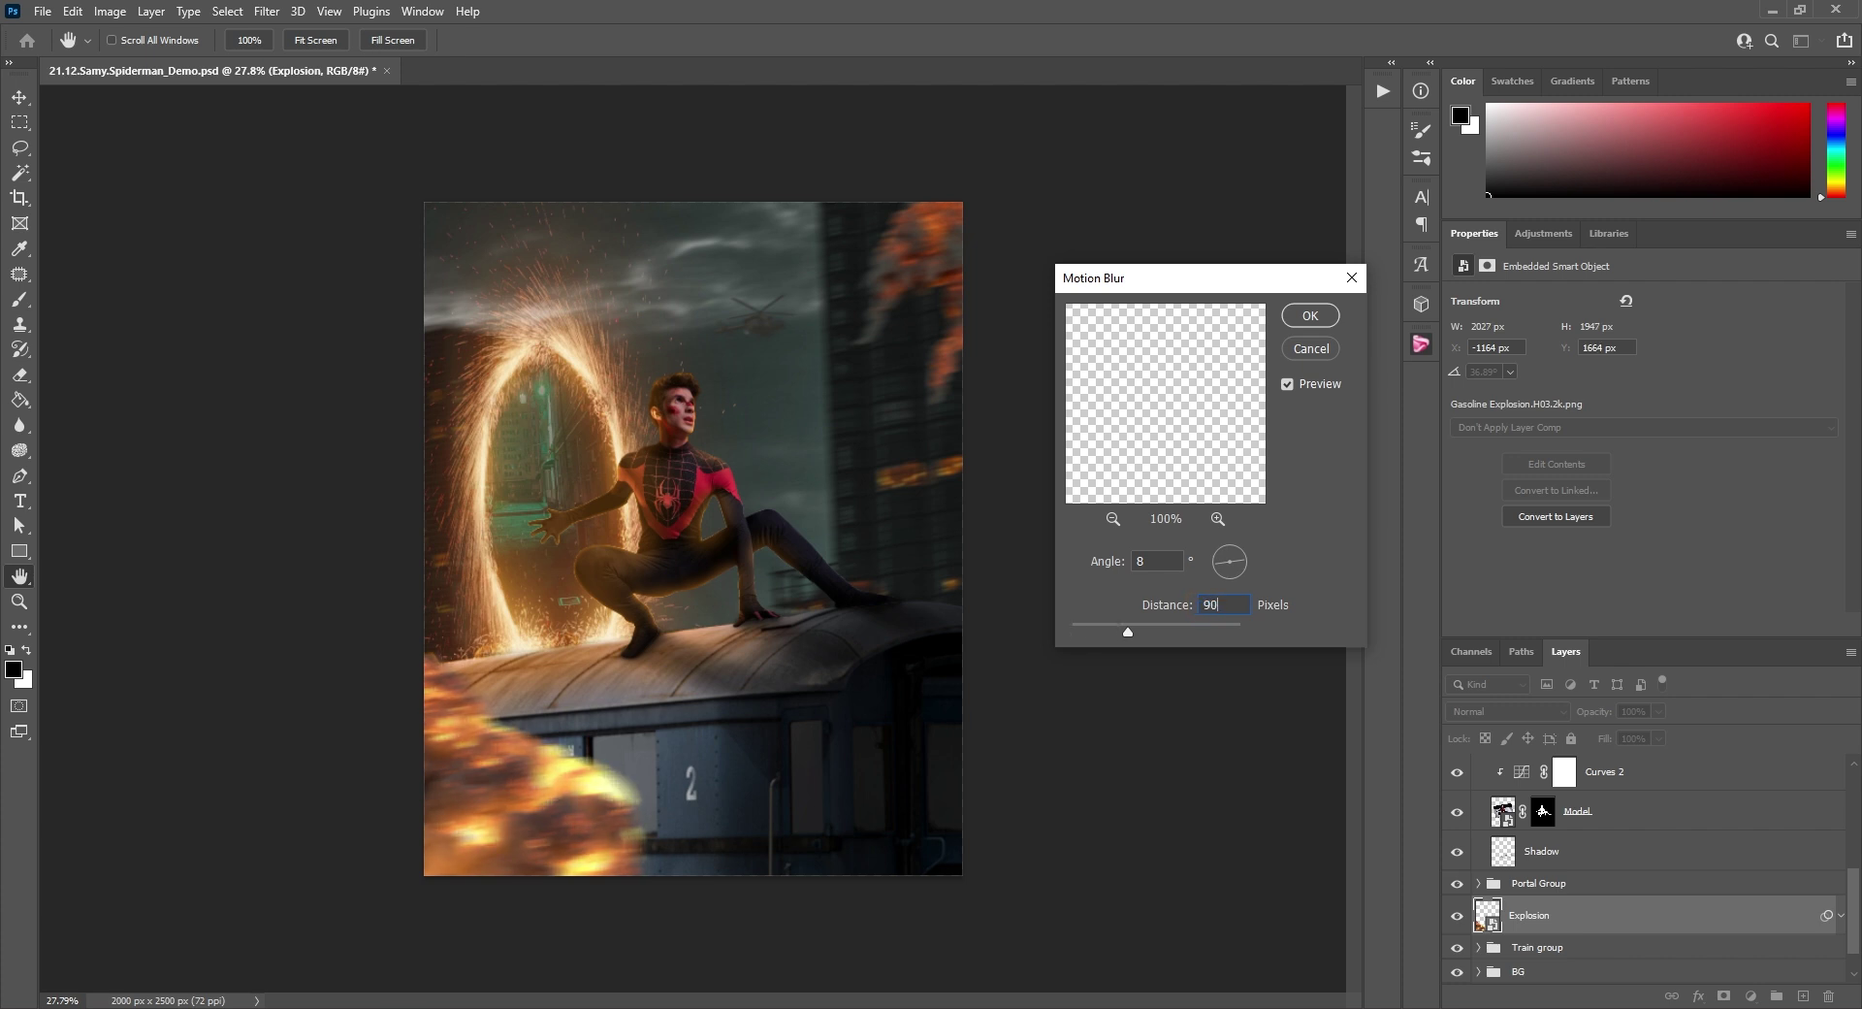
pyautogui.press('Return')
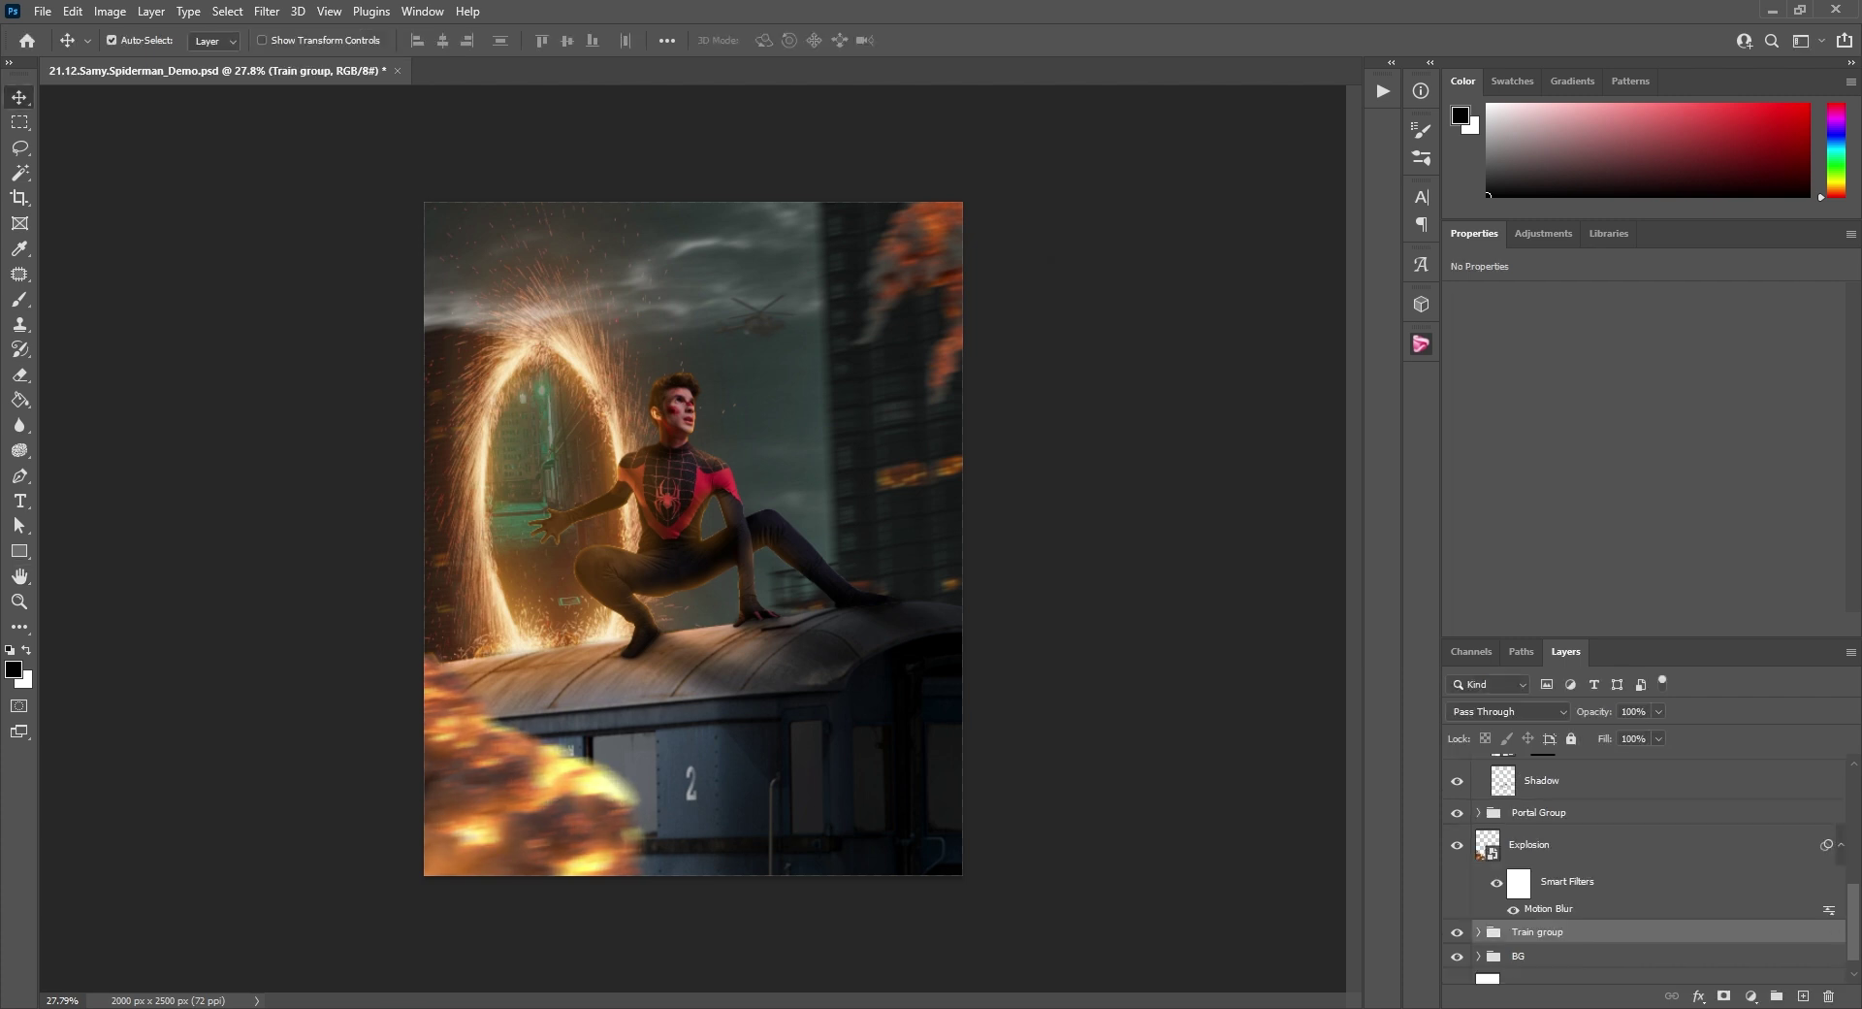
# Add a colorized Hue/Saturation adjustment inside the Model folder with hue 23, saturation 97 and lightness +4, and set its blend mode to Screen.
pyautogui.scroll(10, 1513, 863)
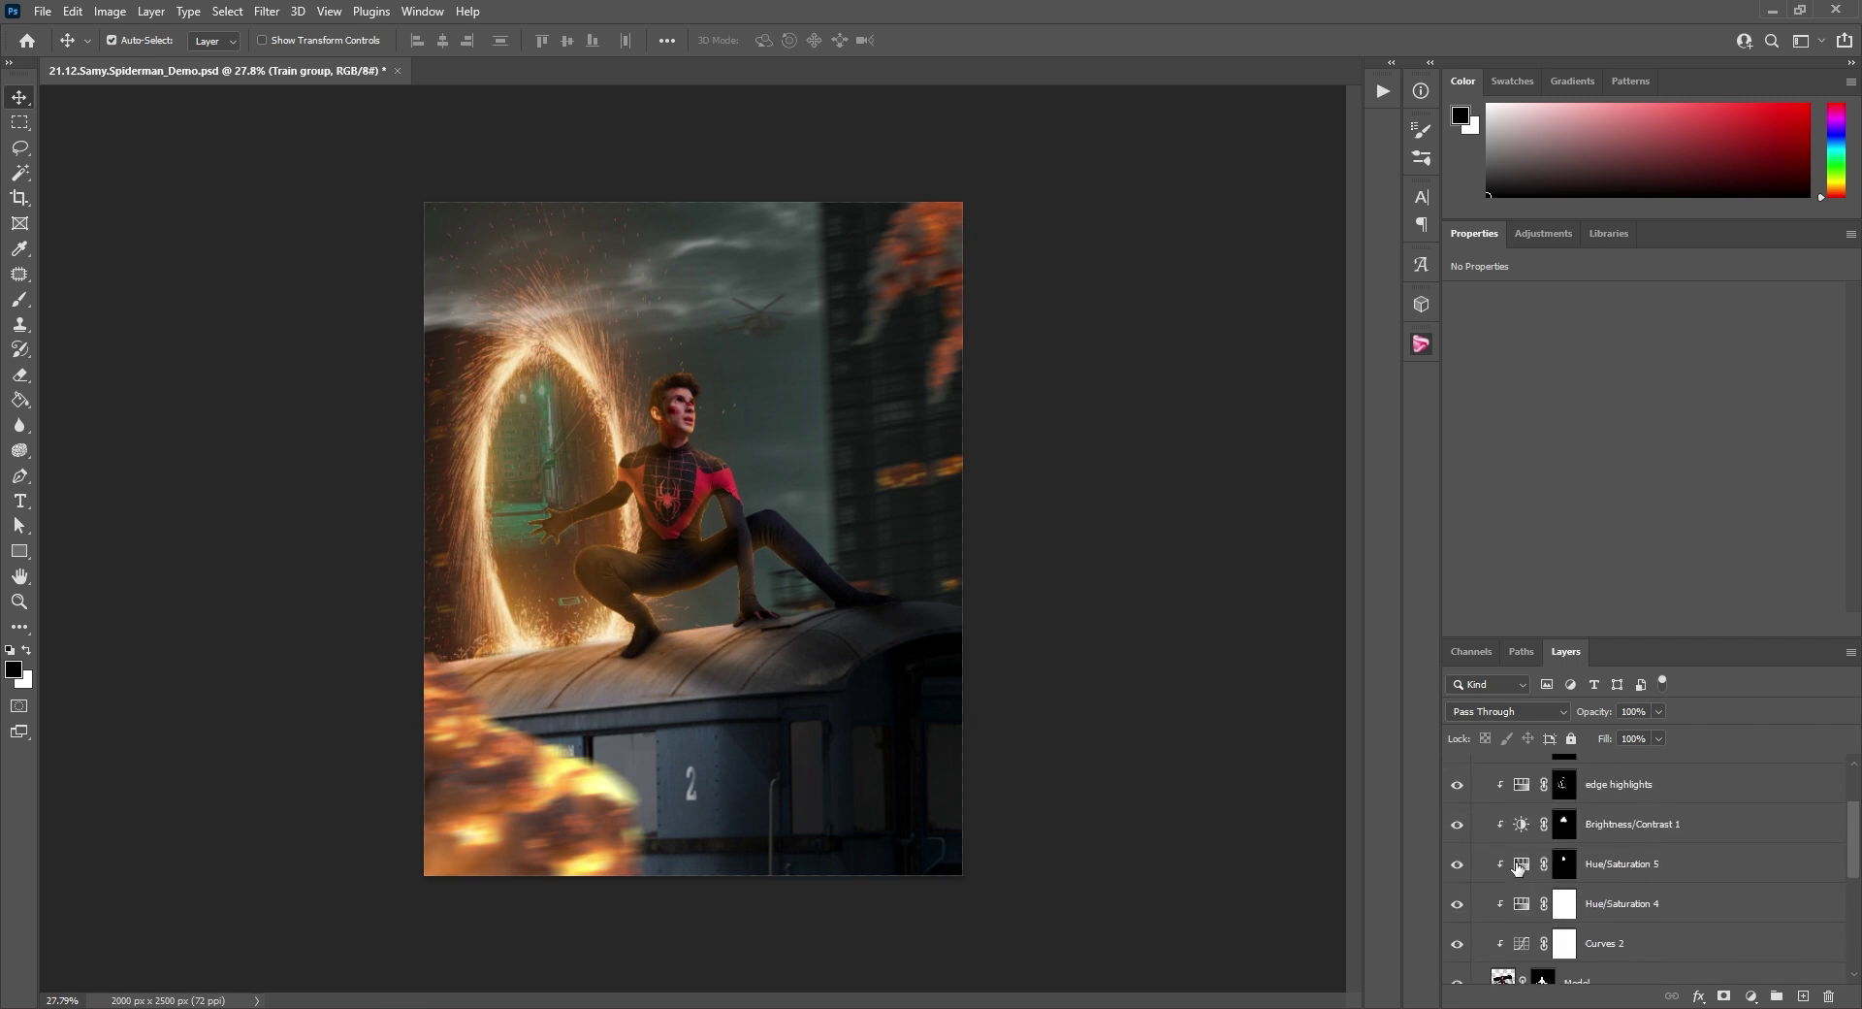
pyautogui.click(1523, 768)
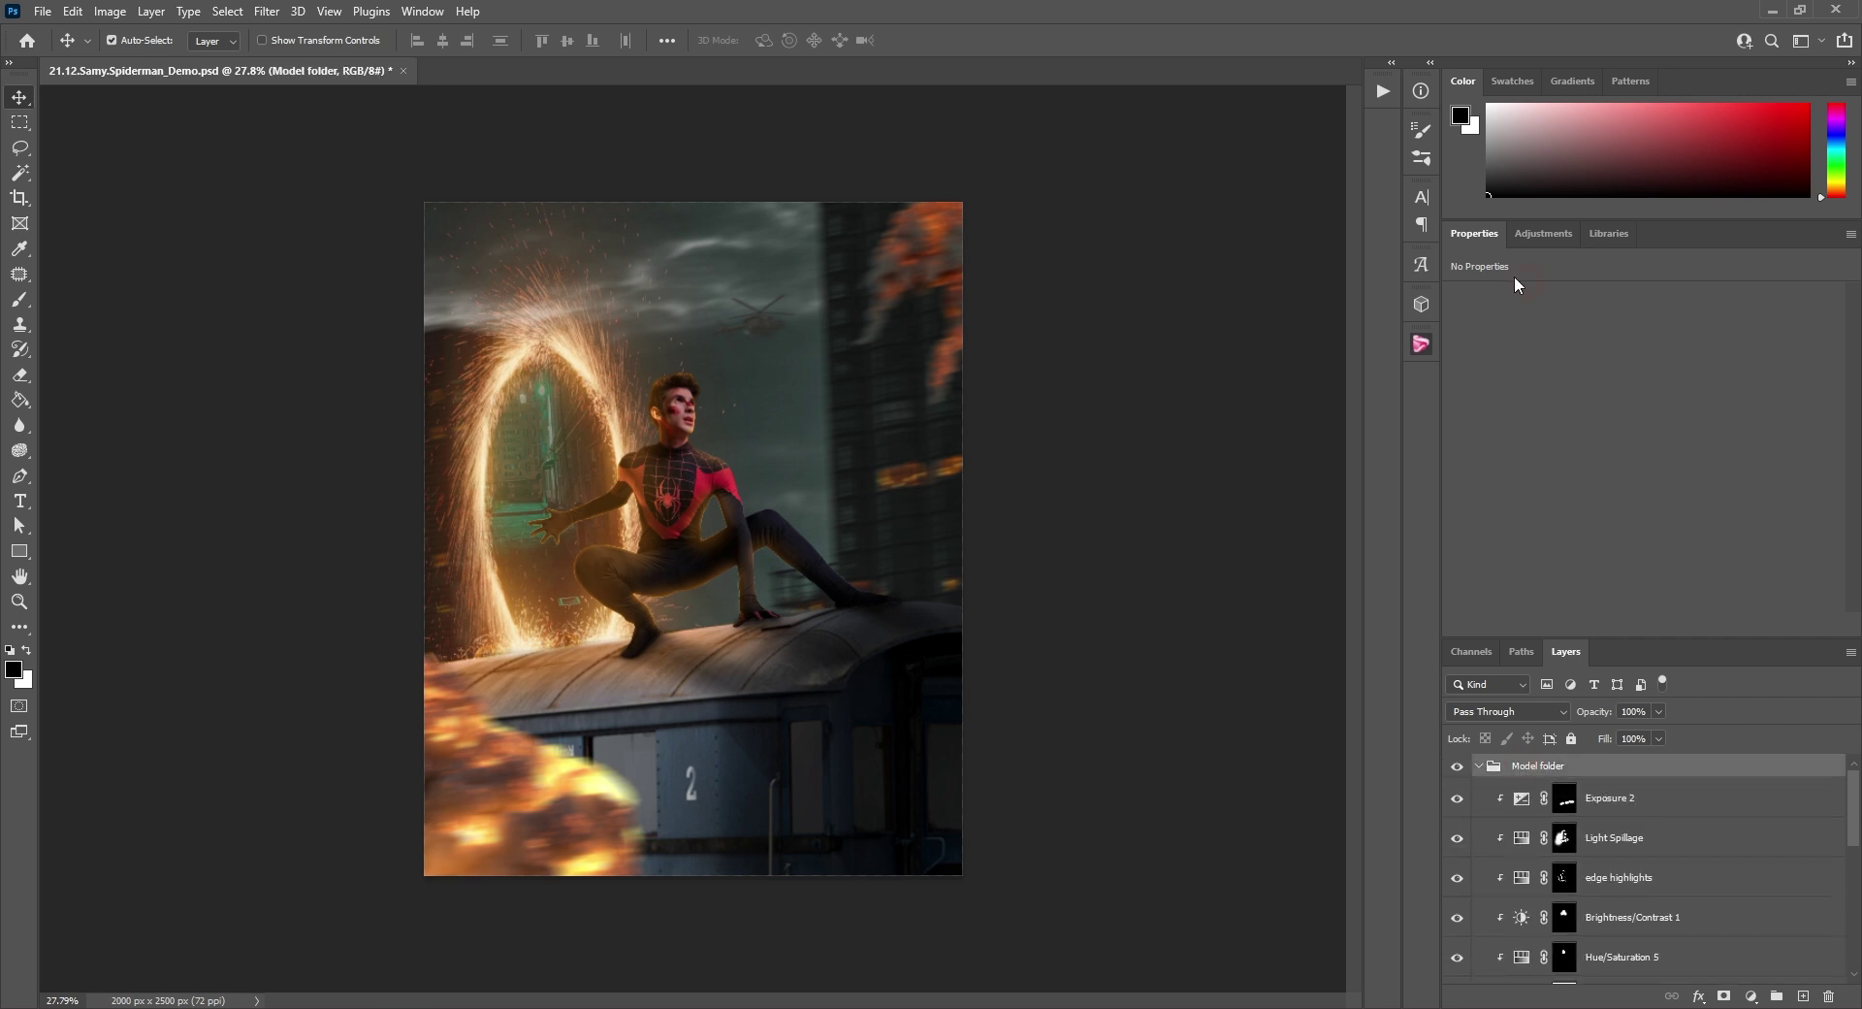
pyautogui.click(1543, 234)
pyautogui.click(1484, 304)
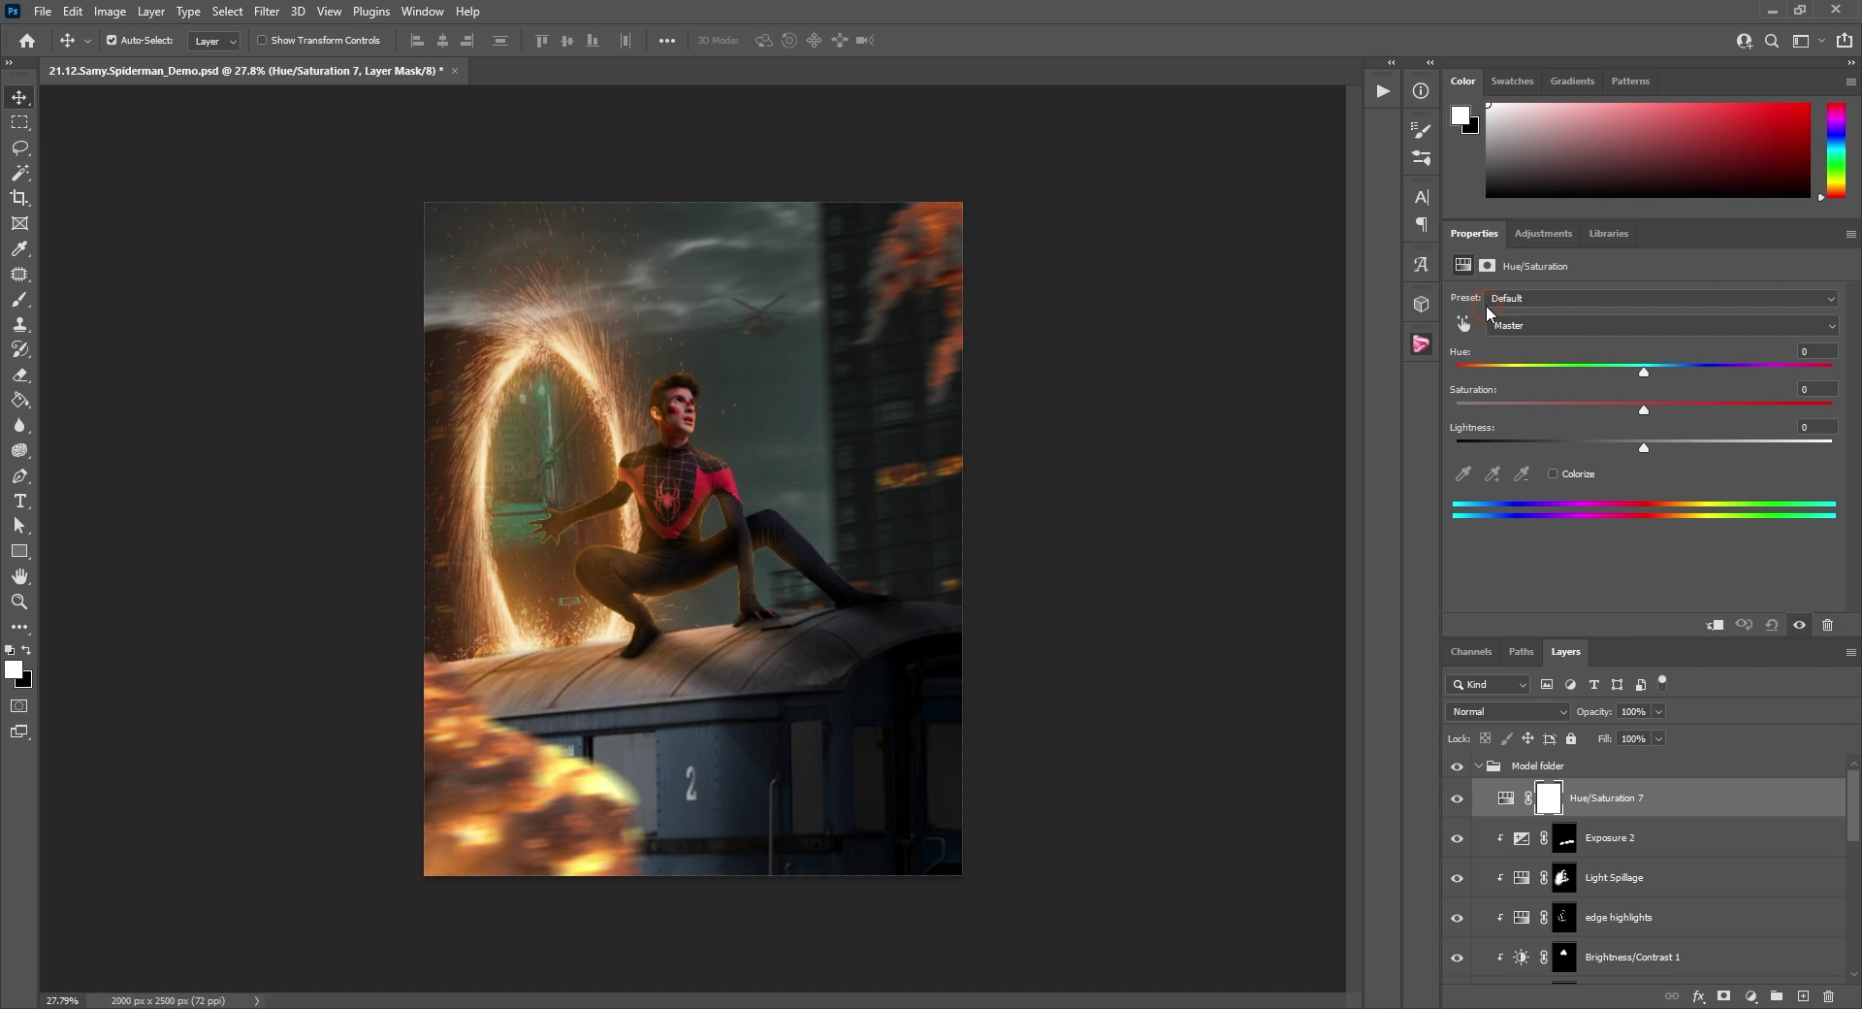
pyautogui.click(1552, 474)
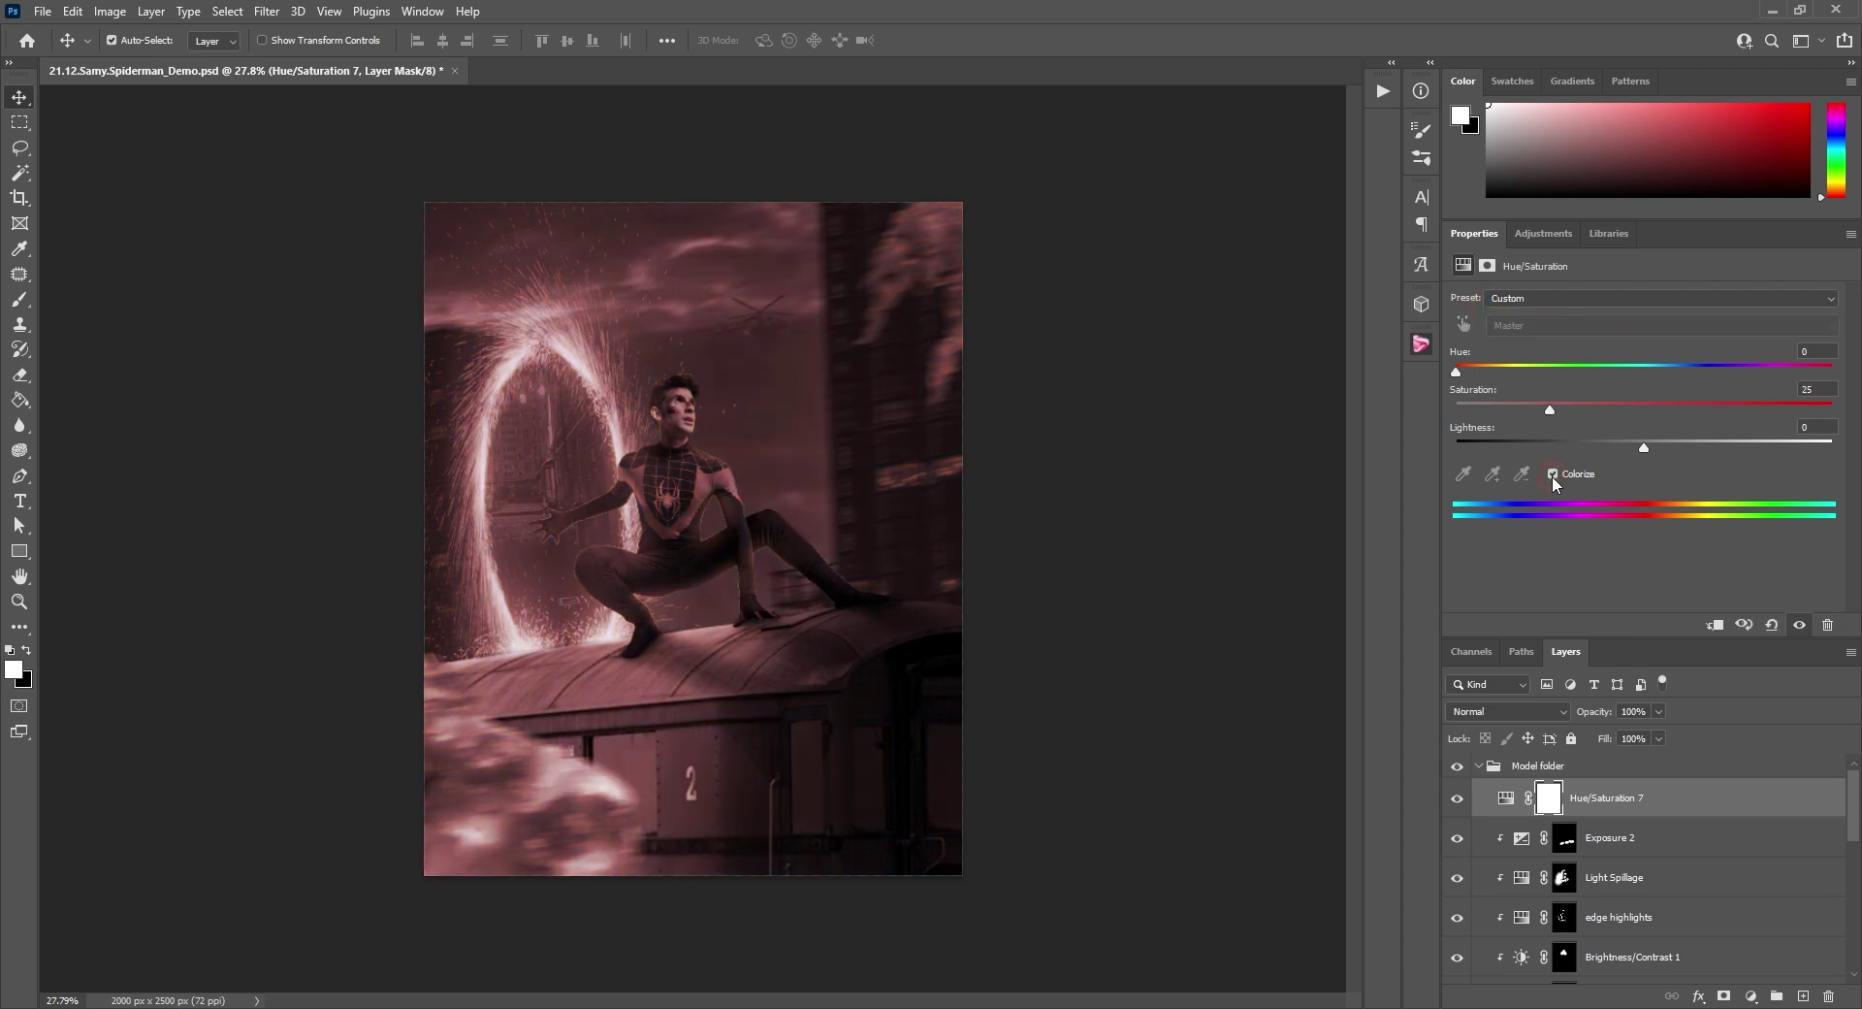
pyautogui.moveTo(1568, 410); pyautogui.dragTo(1823, 422)
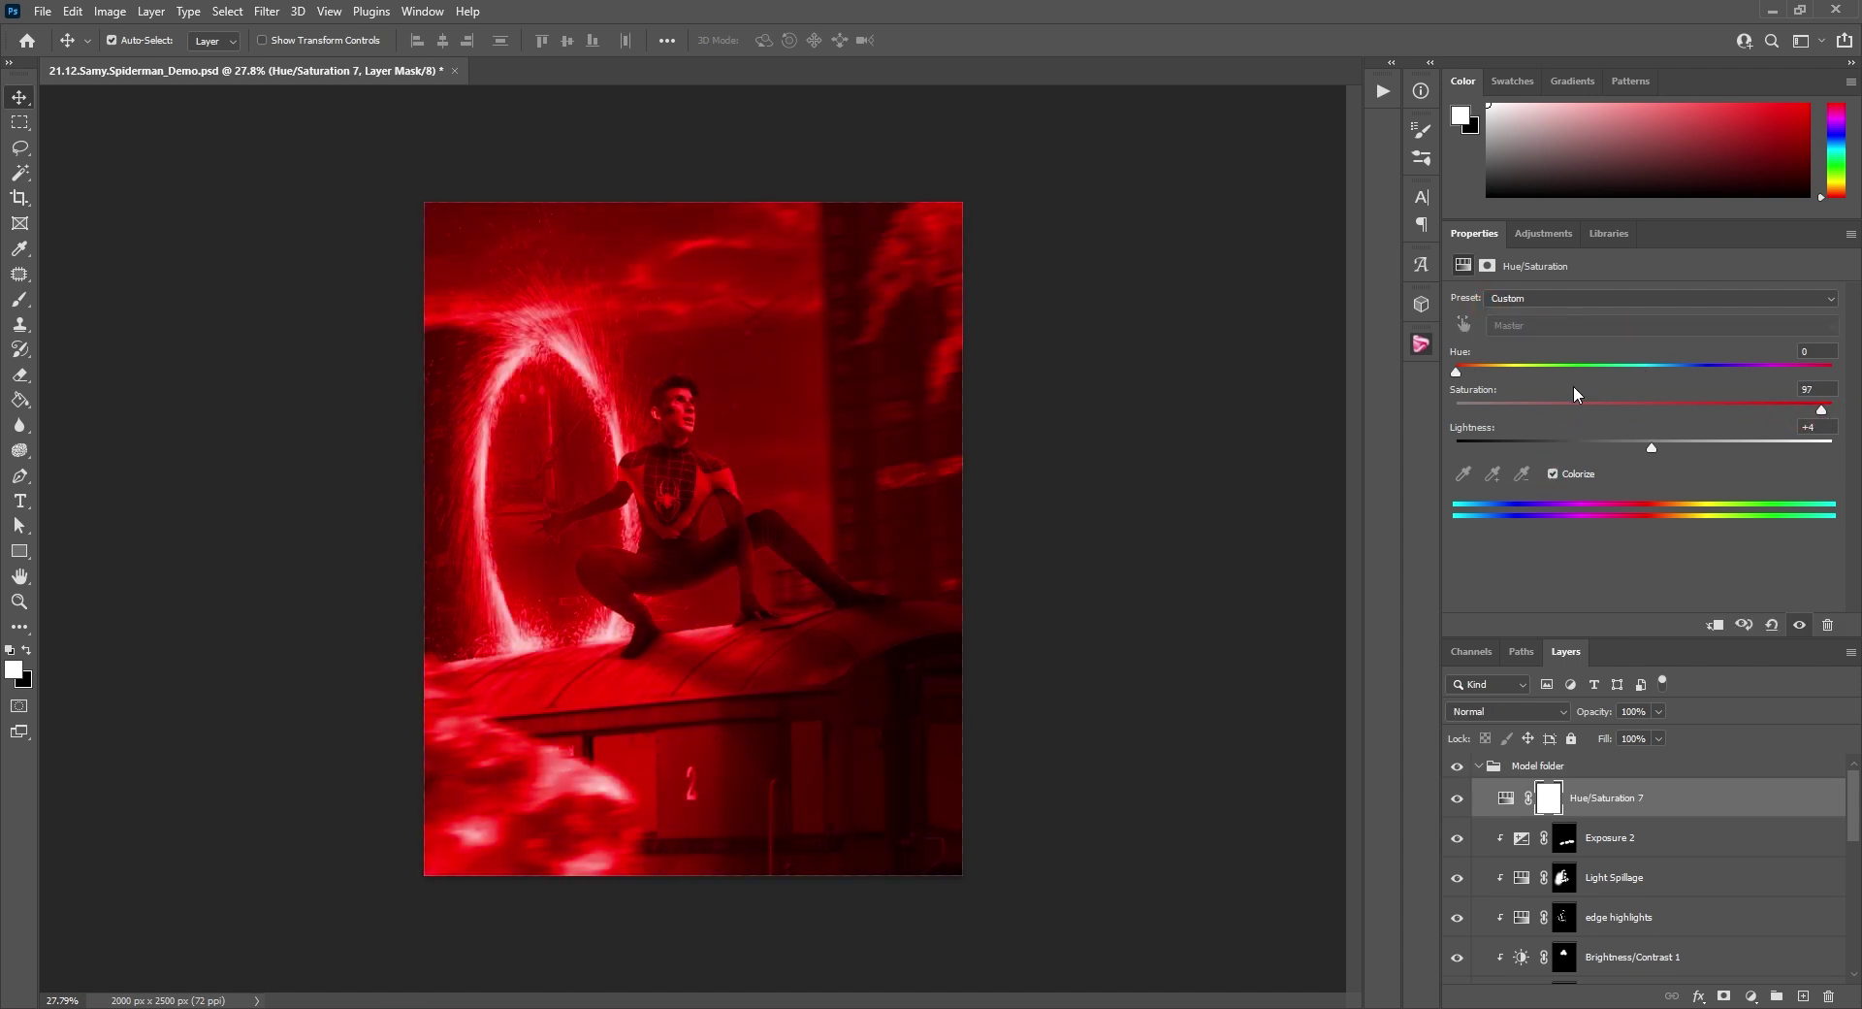
pyautogui.moveTo(1467, 376); pyautogui.dragTo(1481, 376)
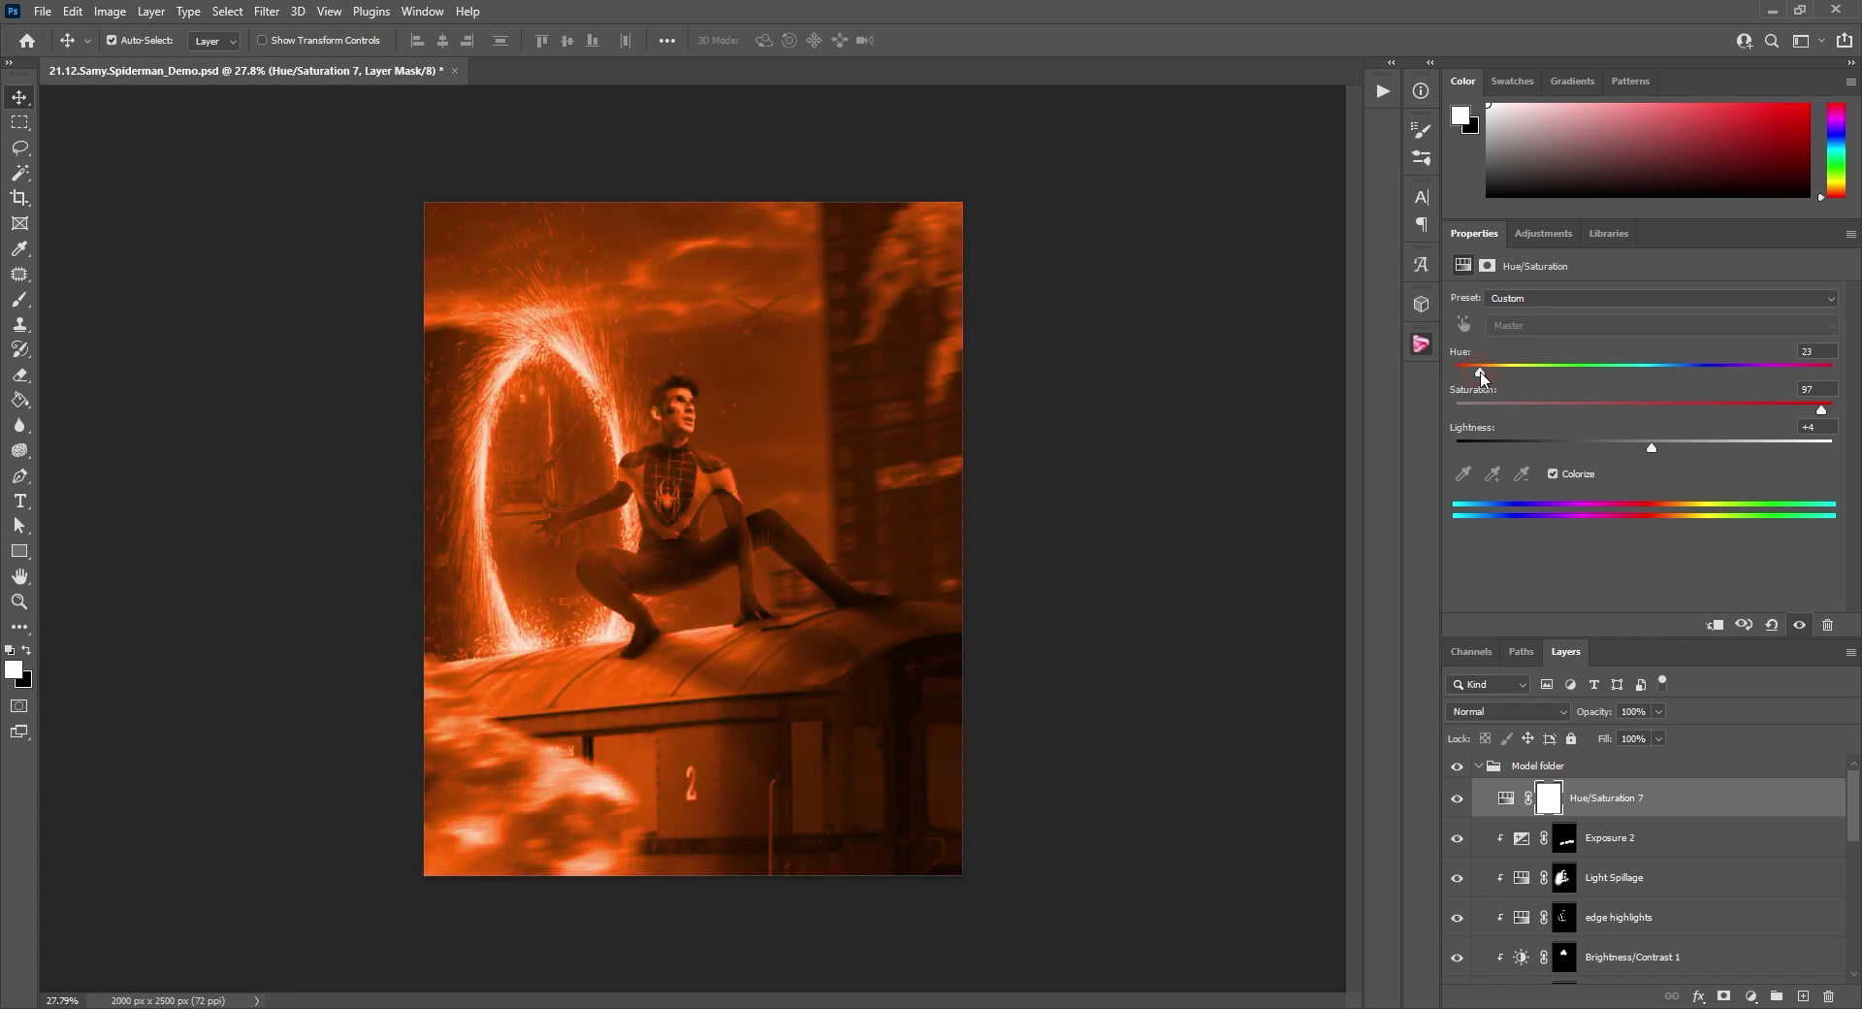
pyautogui.click(1482, 719)
pyautogui.click(1484, 690)
# Invert the orange Hue/Saturation adjustment's mask and paint the glow back around the lower-left explosion with a very large soft white brush.
pyautogui.click(1550, 801)
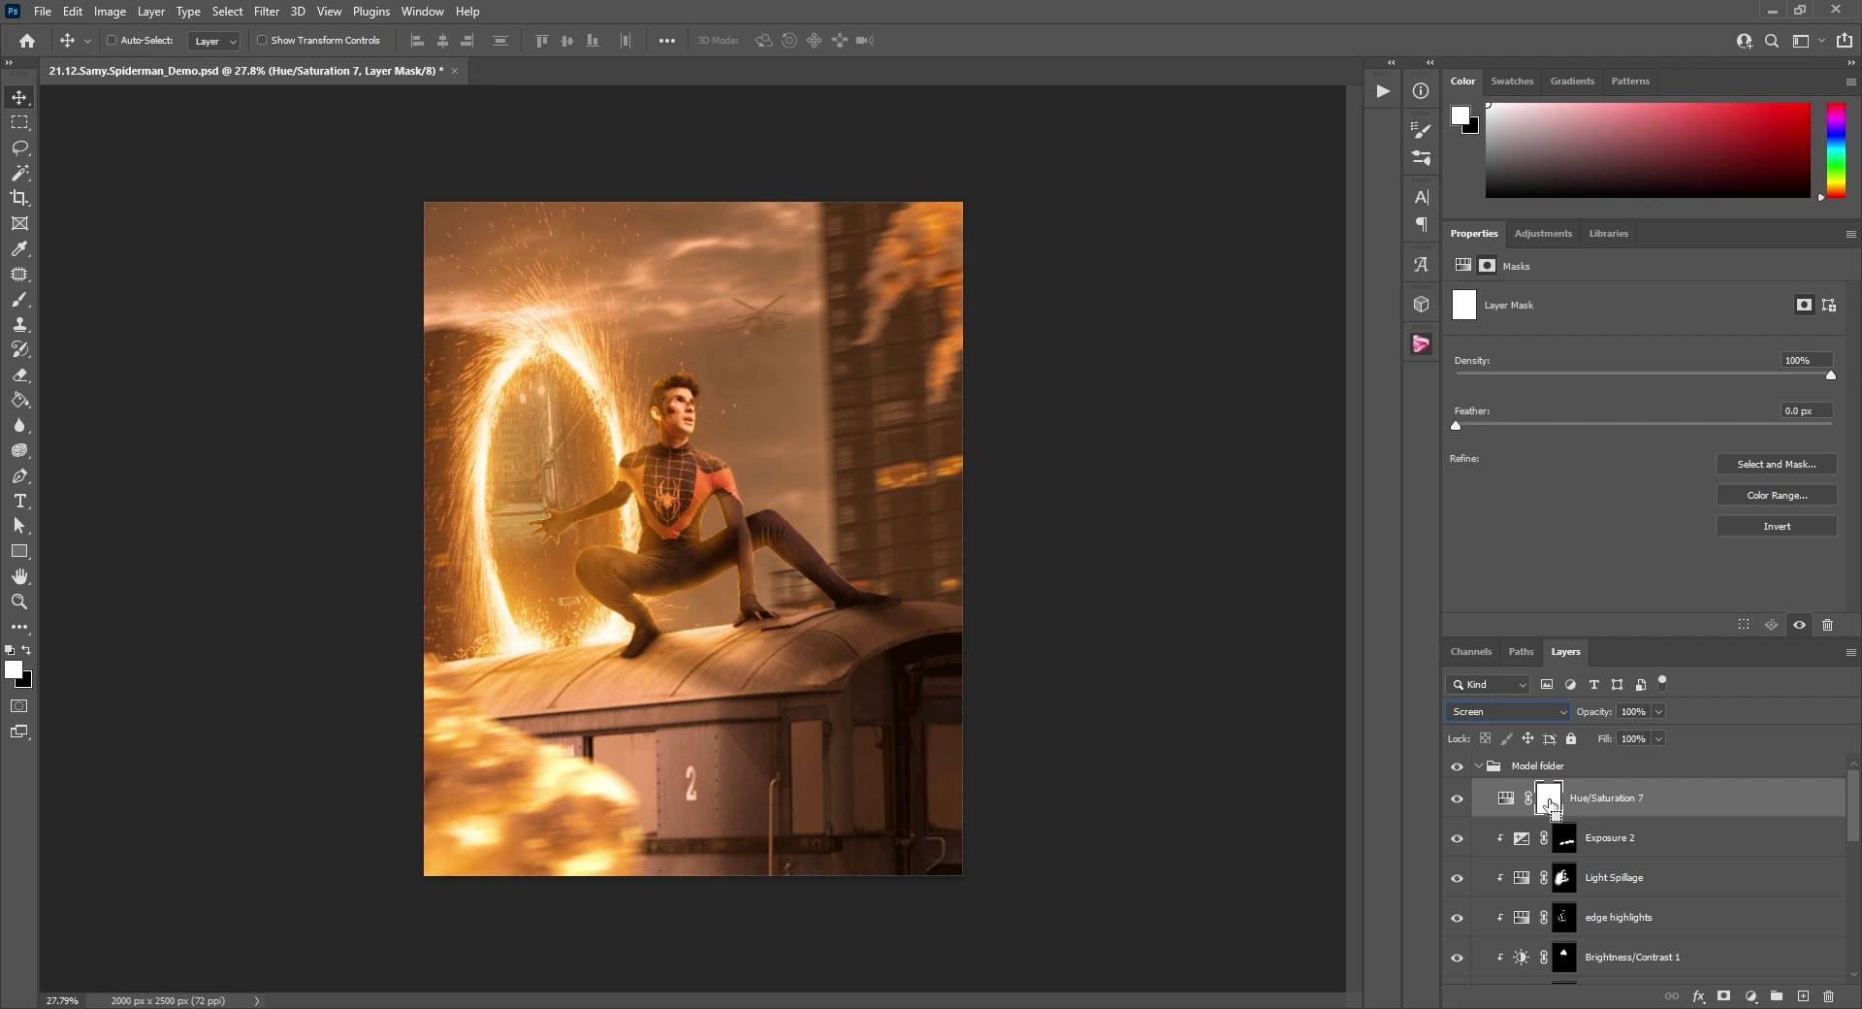
pyautogui.hotkey('ctrl', 'i')
pyautogui.press('b')
pyautogui.keyDown('alt'); pyautogui.rightClick(540, 773); pyautogui.keyUp('alt')
pyautogui.keyDown('alt'); pyautogui.rightClick(636, 782); pyautogui.keyUp('alt')
pyautogui.click(500, 832)
pyautogui.moveTo(499, 832); pyautogui.dragTo(560, 851)
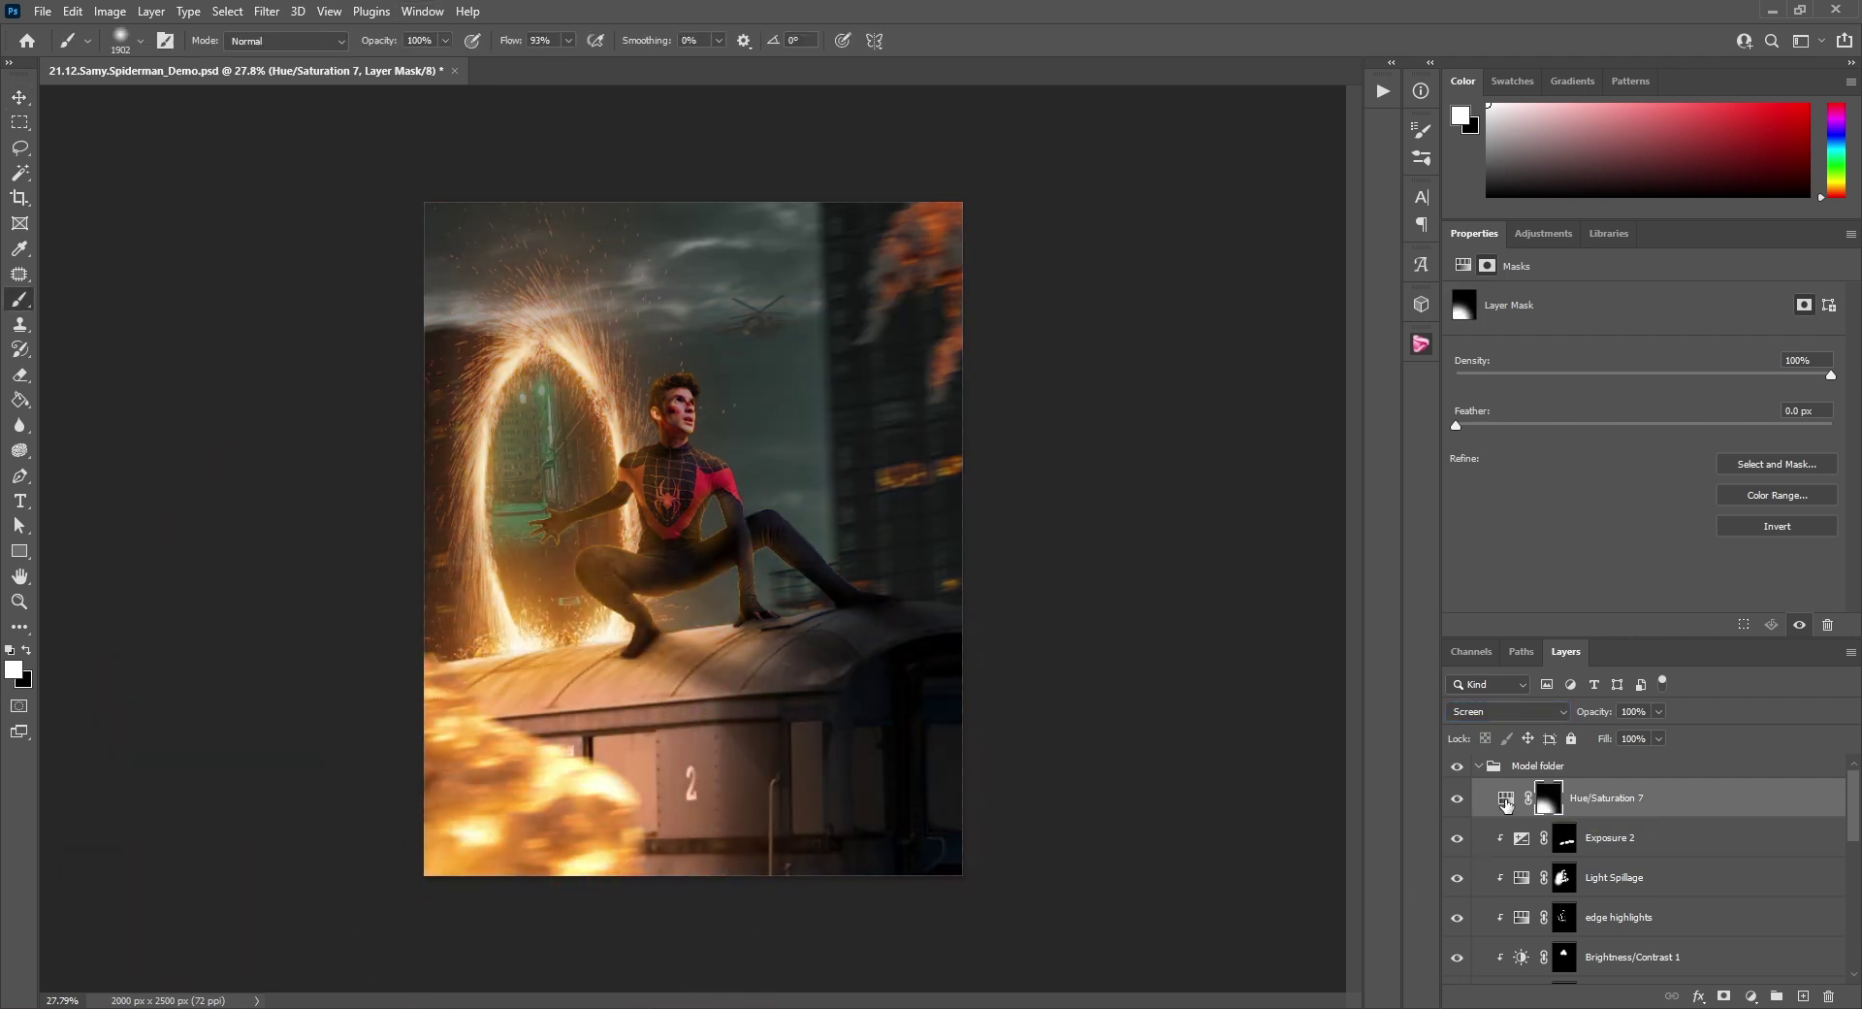
# Set the orange glow adjustment to hue 25 and lightness -21, then move it above the Model folder and collapse the folder.
pyautogui.click(1505, 803)
pyautogui.moveTo(1476, 374); pyautogui.dragTo(1482, 378)
pyautogui.moveTo(1651, 447); pyautogui.dragTo(1608, 448)
pyautogui.click(1458, 800)
pyautogui.moveTo(1563, 797)
pyautogui.mouseDown()
pyautogui.moveTo(1593, 760)
pyautogui.moveTo(1542, 788)
pyautogui.mouseUp()
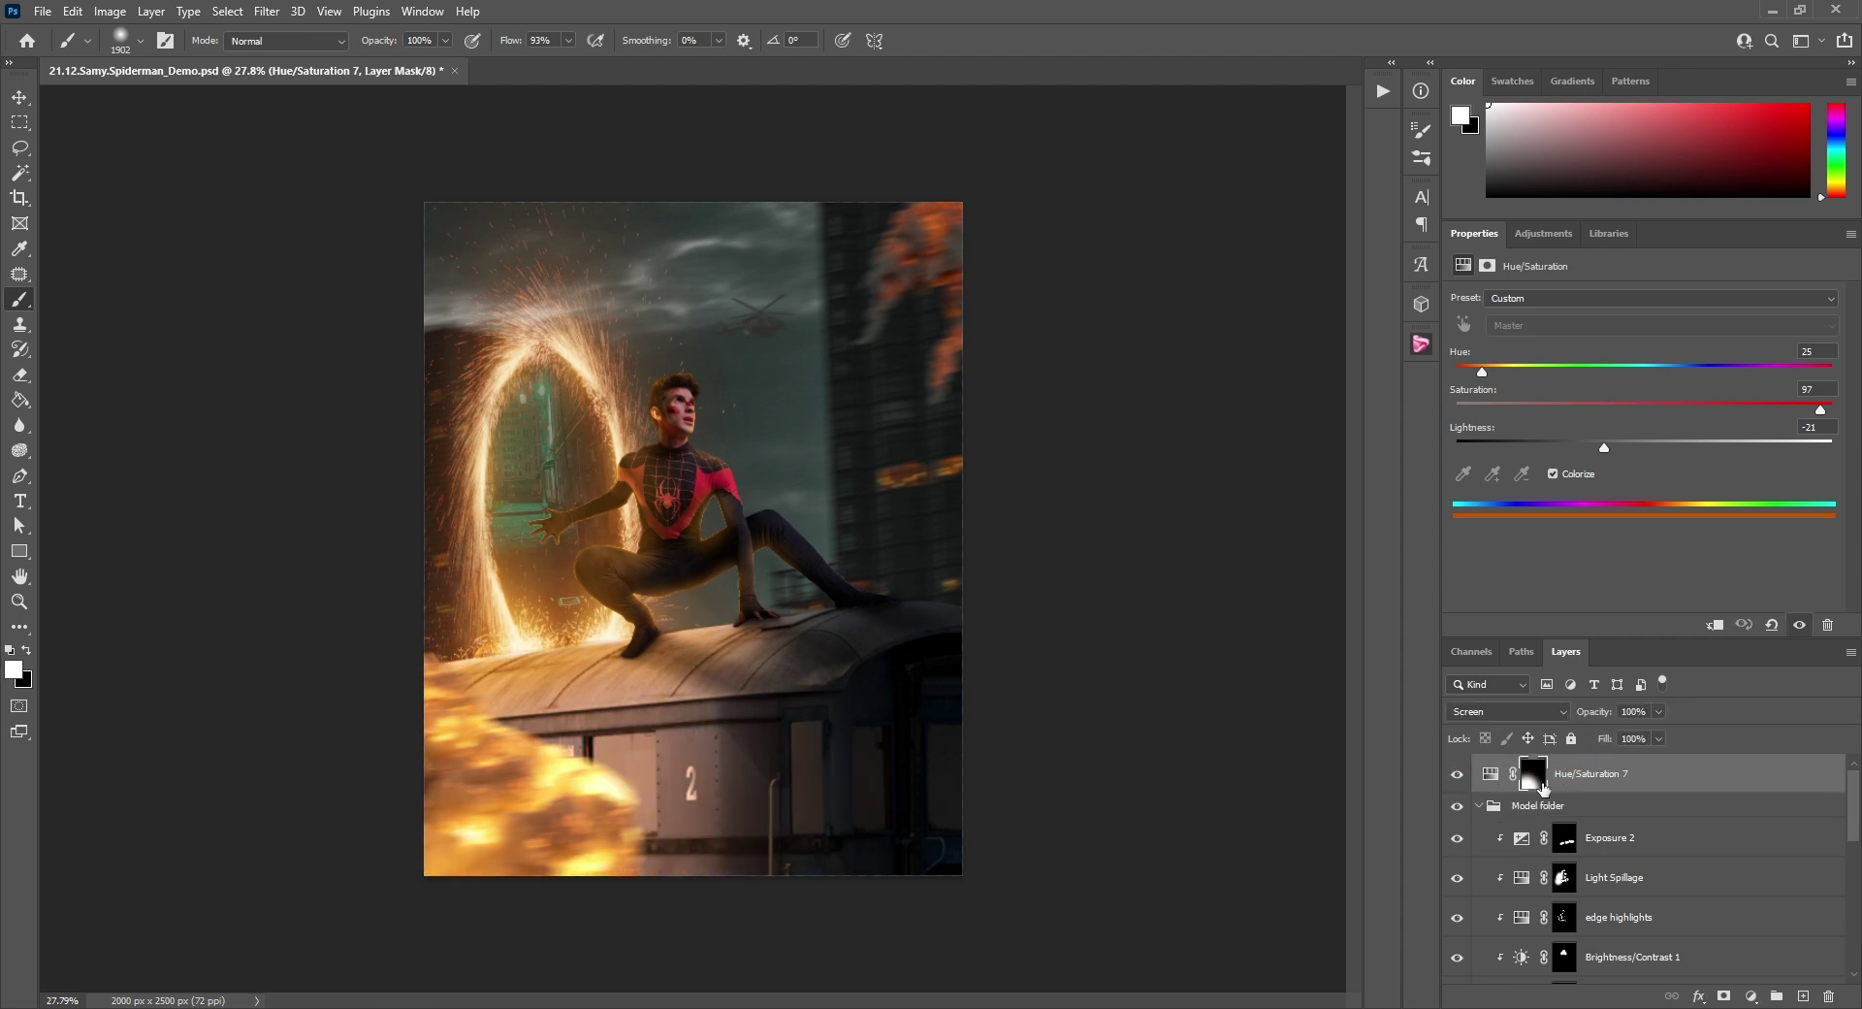
pyautogui.click(1480, 807)
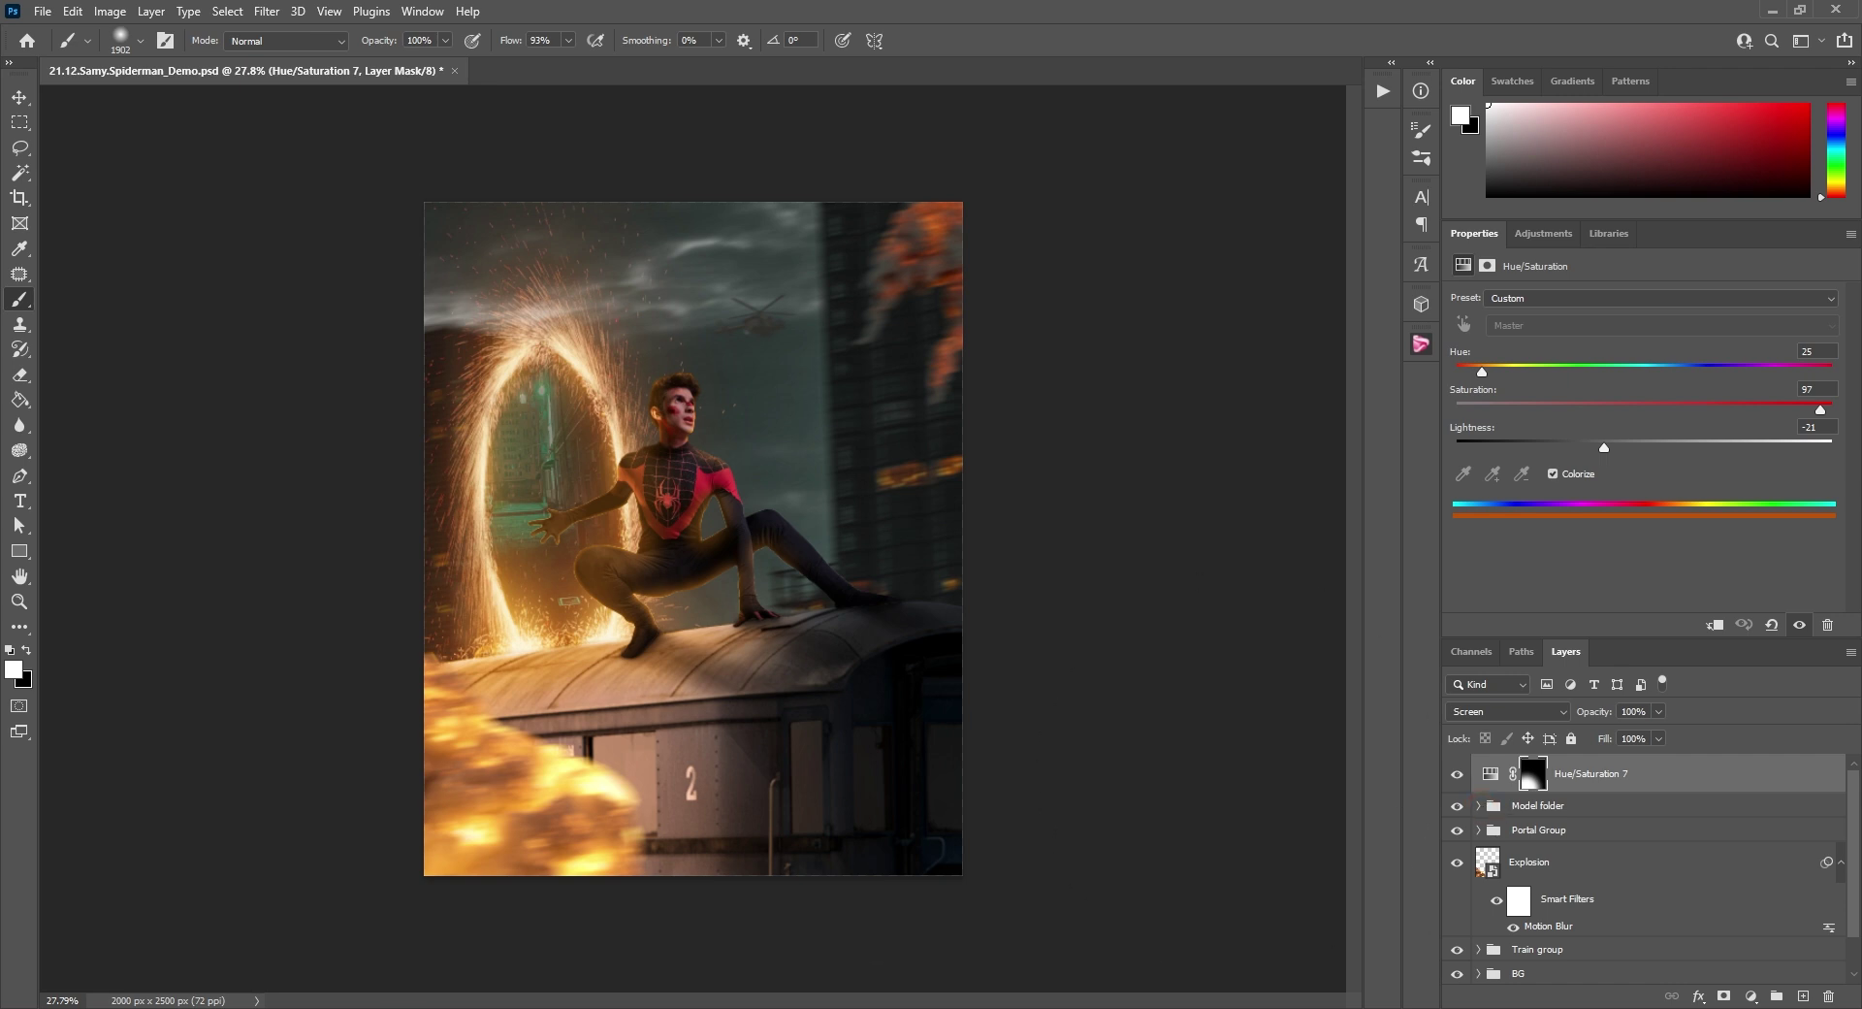
# Place the 262479-fire-sparks image over the whole canvas at about 407% scale, name it "Sparks 1" and set its blend mode to Screen.
pyautogui.press('v')
pyautogui.moveTo(557, 527); pyautogui.dragTo(624, 570)
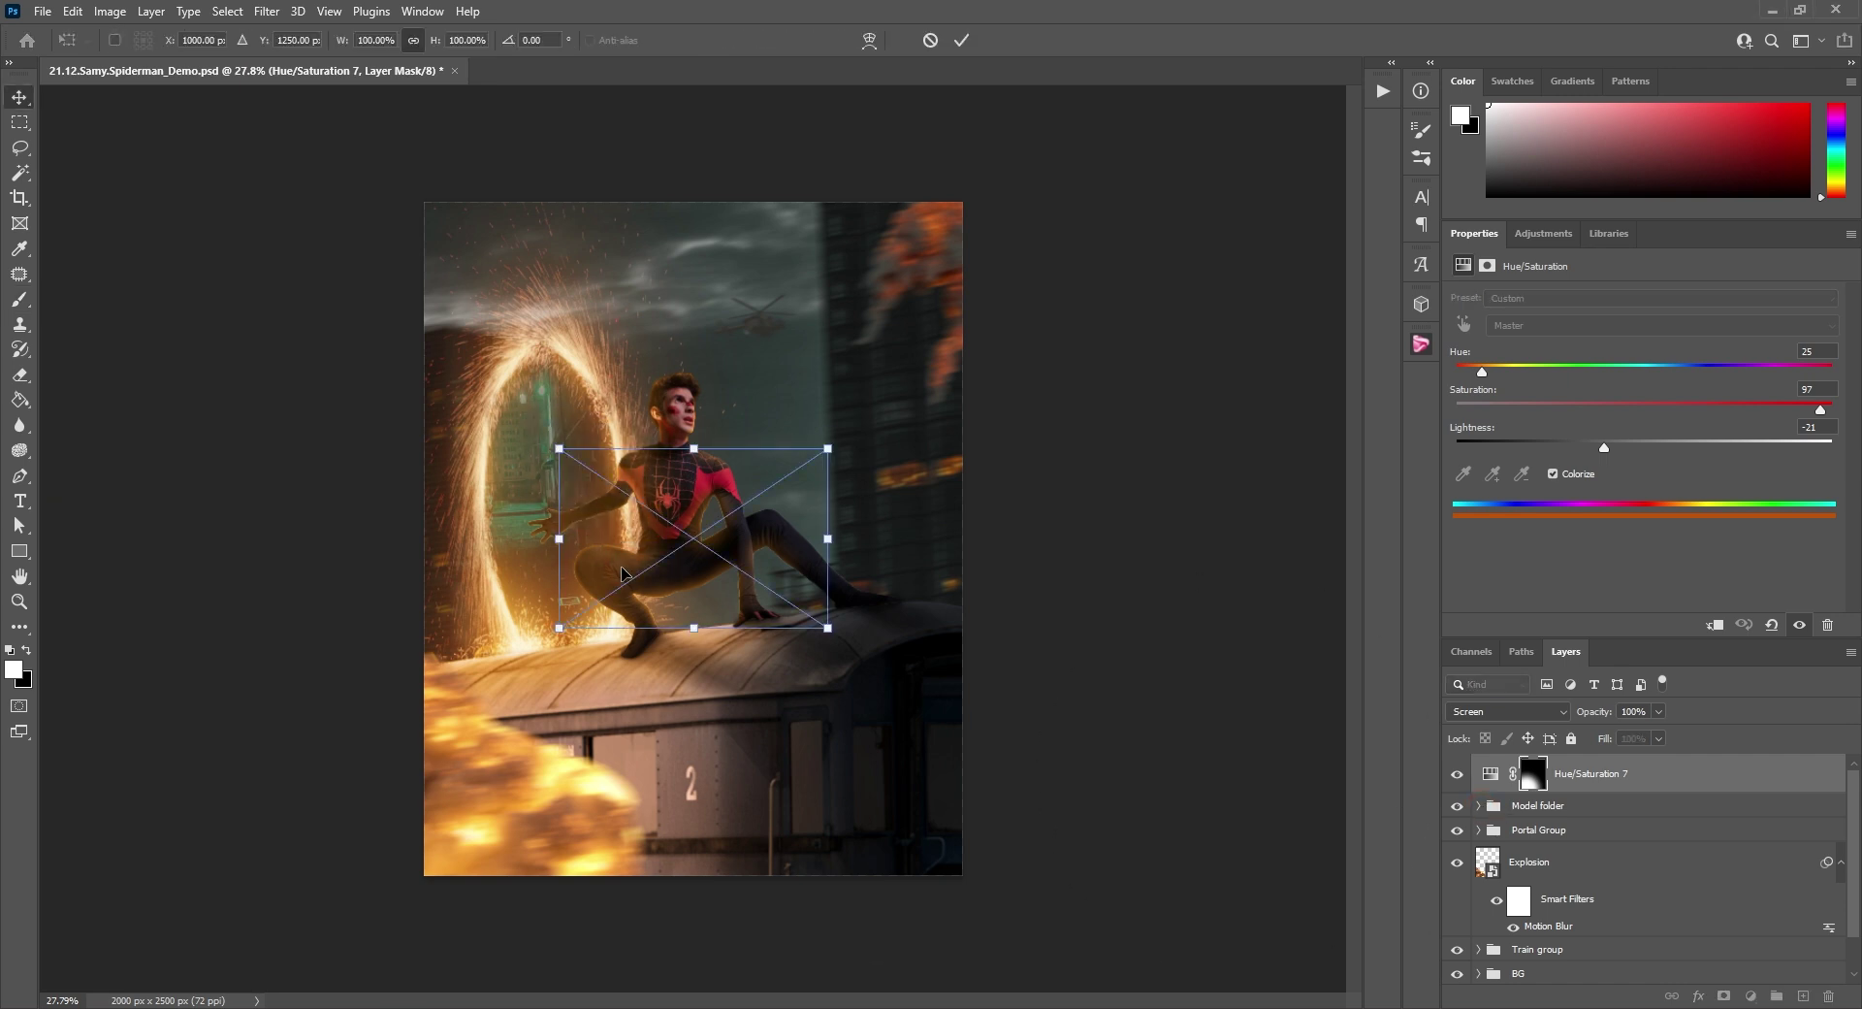
pyautogui.moveTo(829, 449); pyautogui.dragTo(1221, 188)
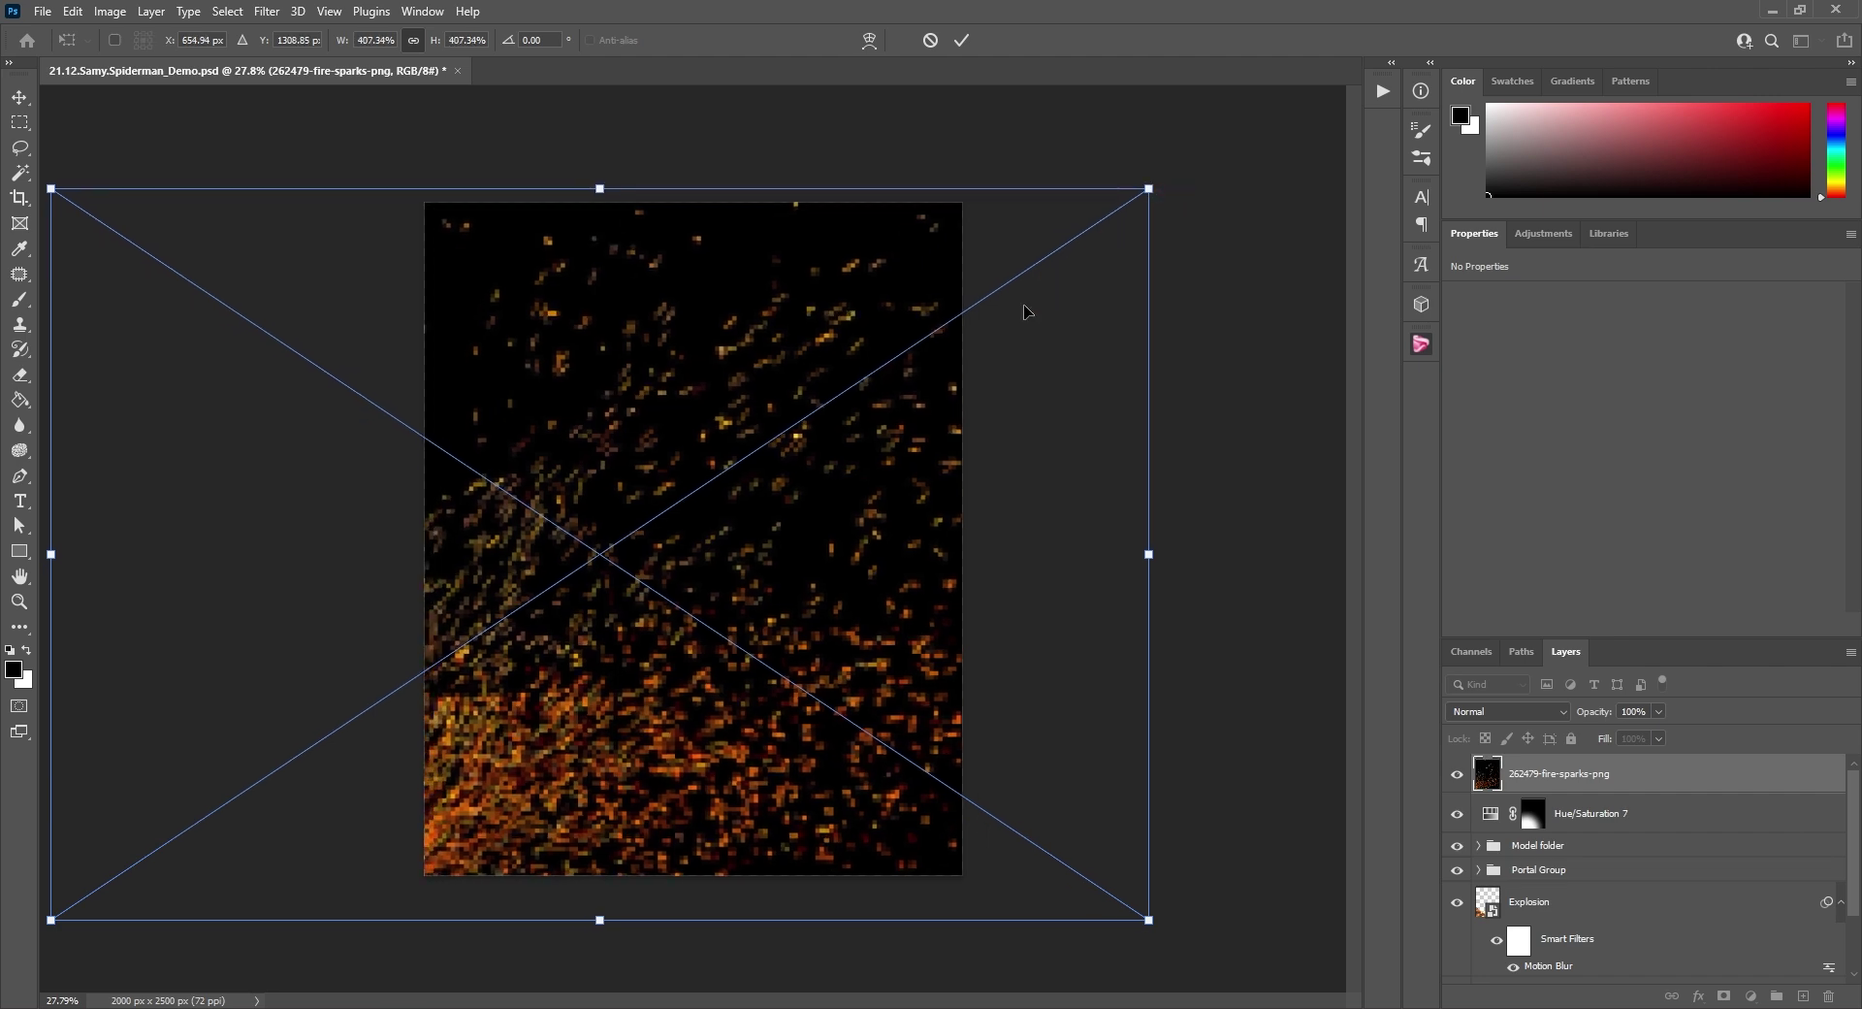
pyautogui.moveTo(1044, 294); pyautogui.dragTo(999, 306)
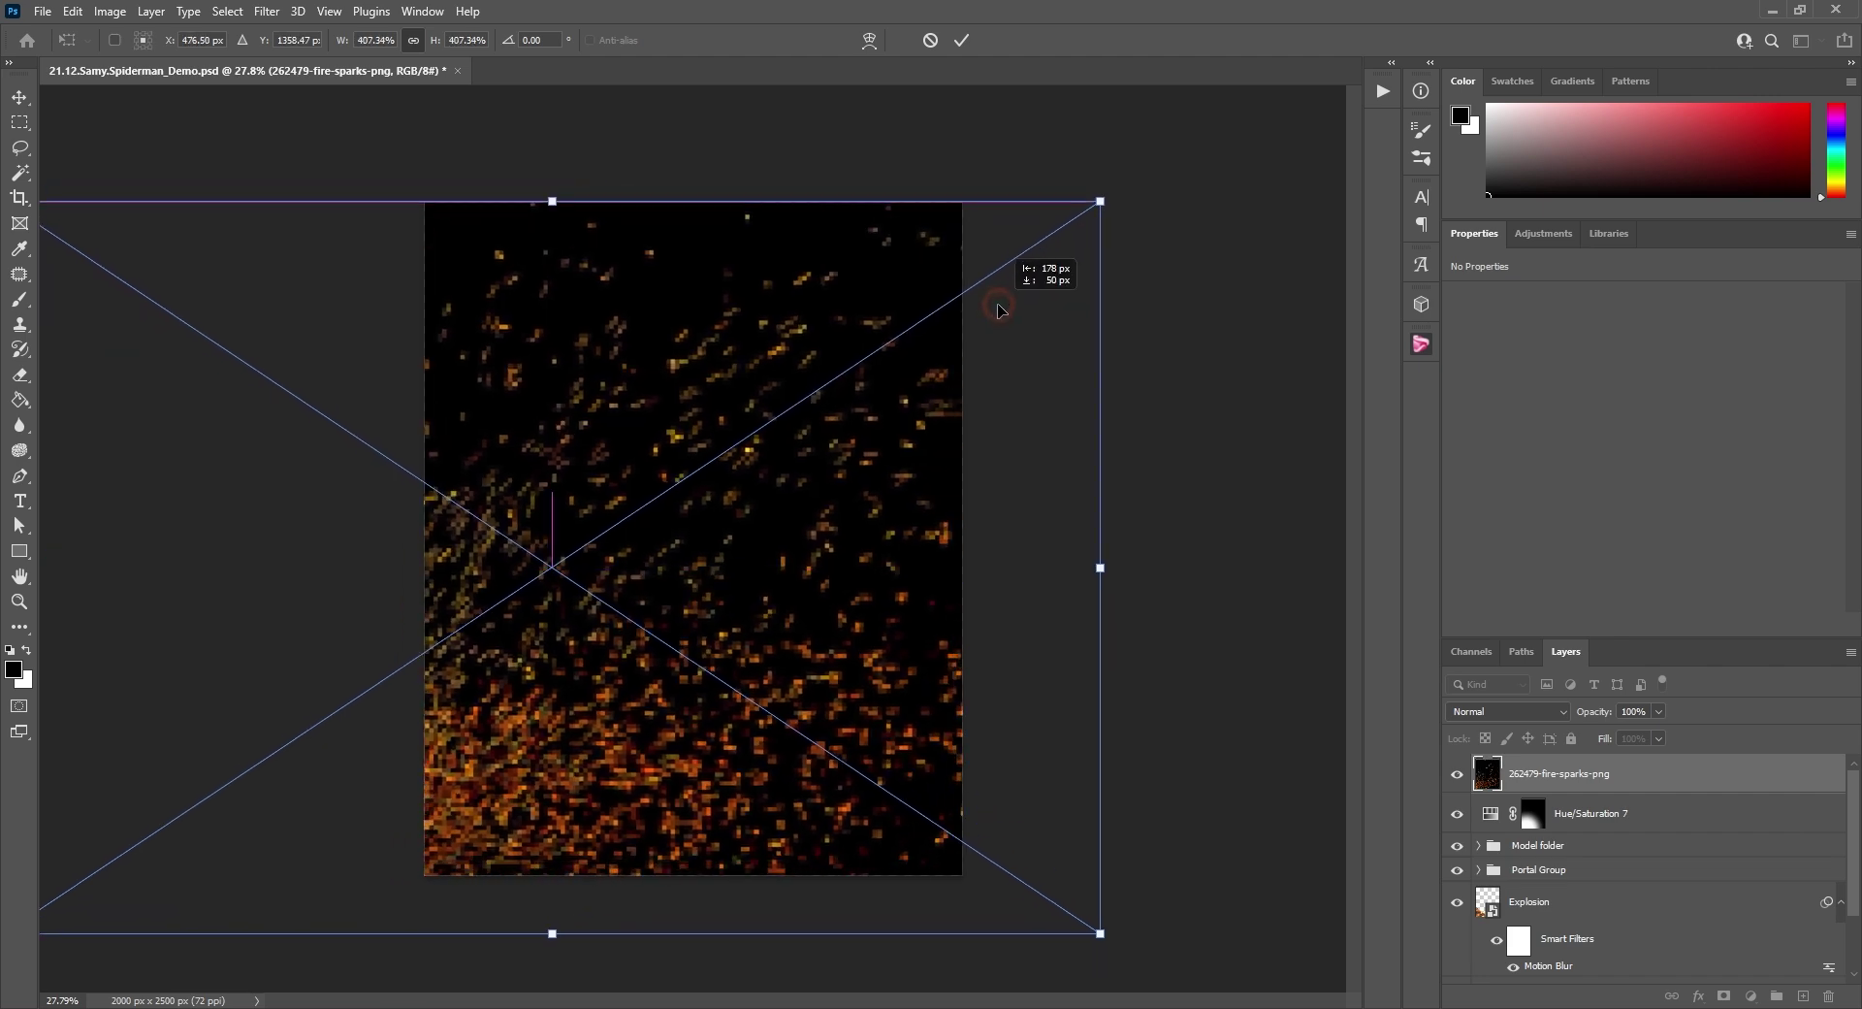
pyautogui.click(961, 40)
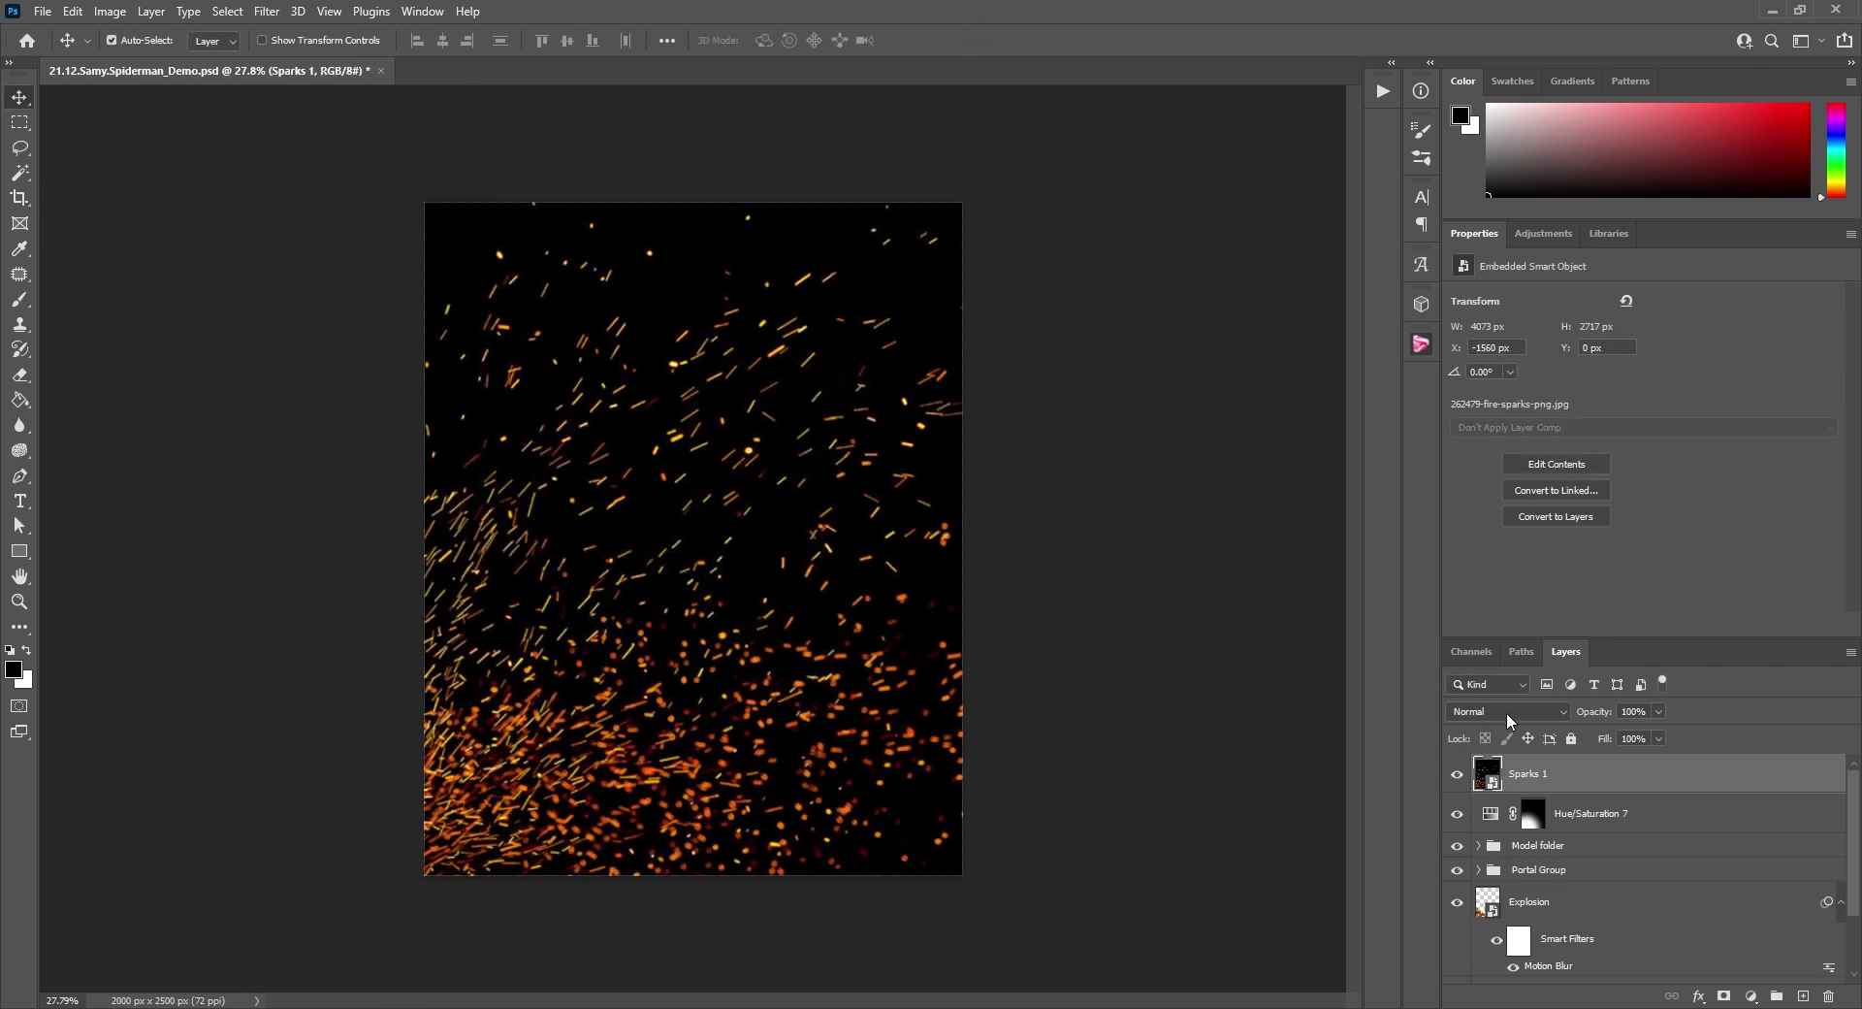
pyautogui.click(1506, 711)
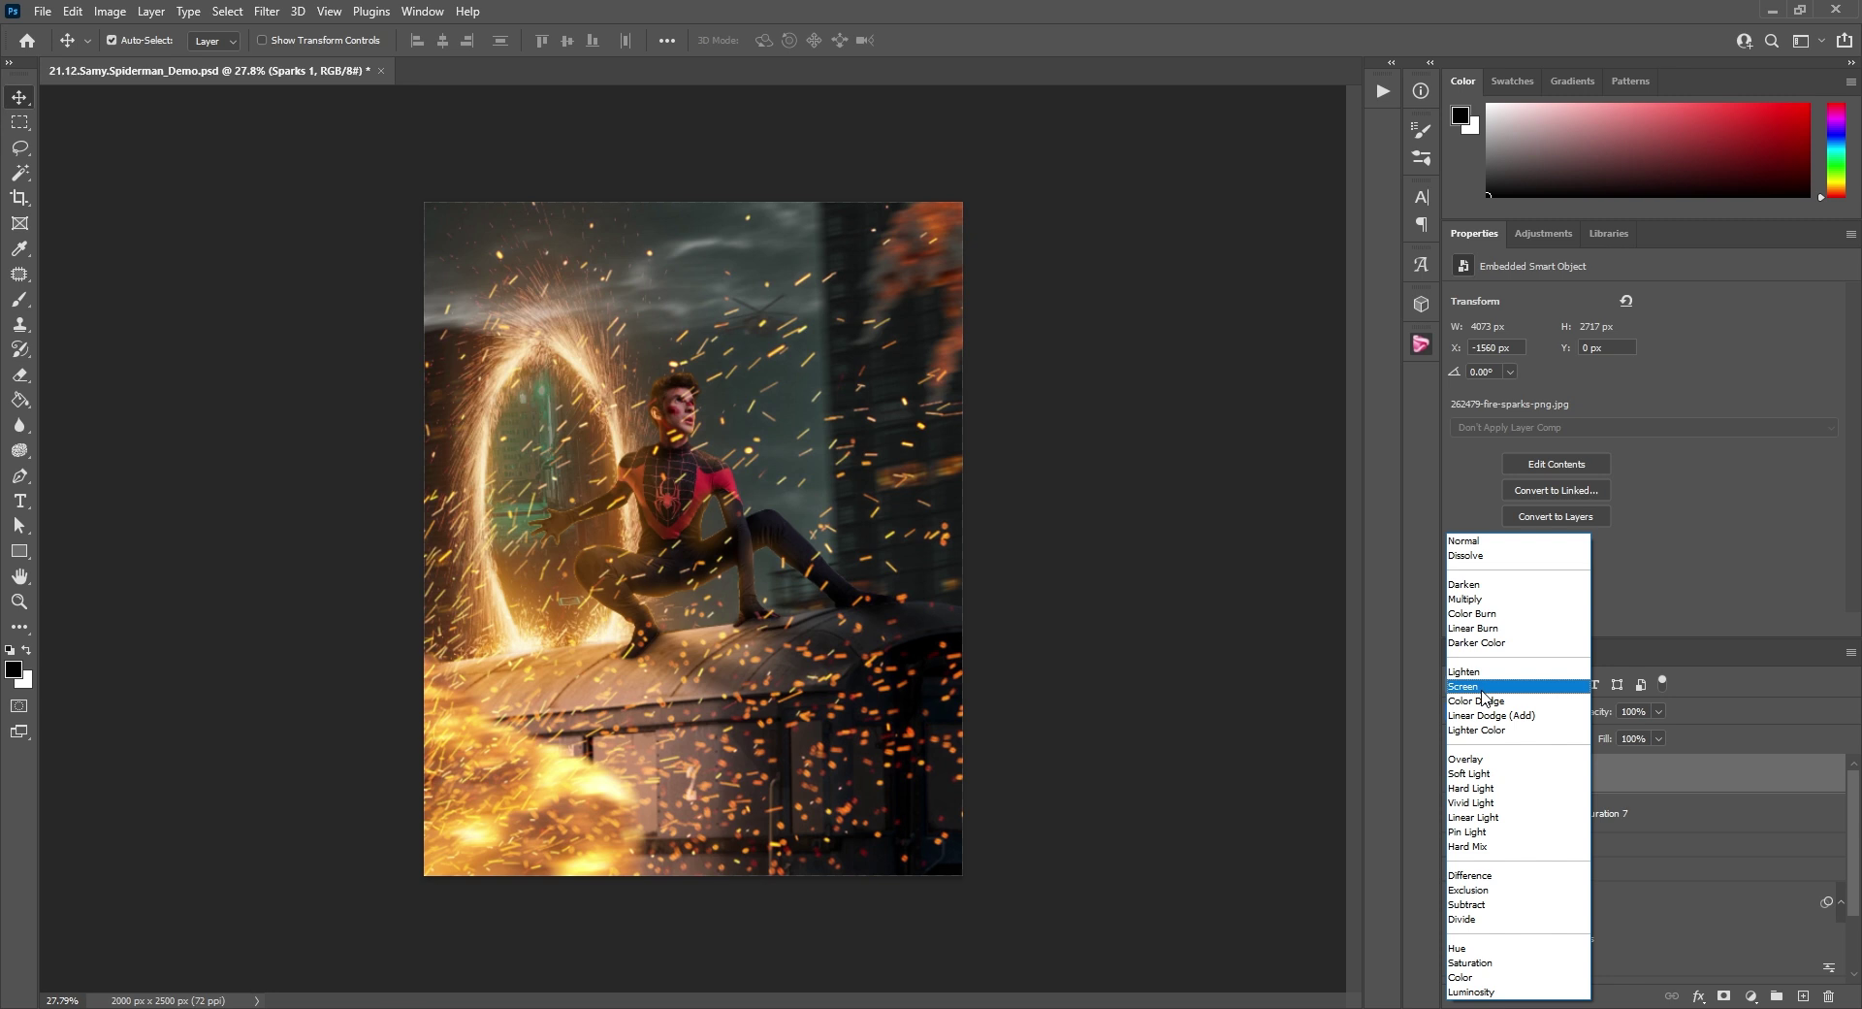
pyautogui.click(1482, 687)
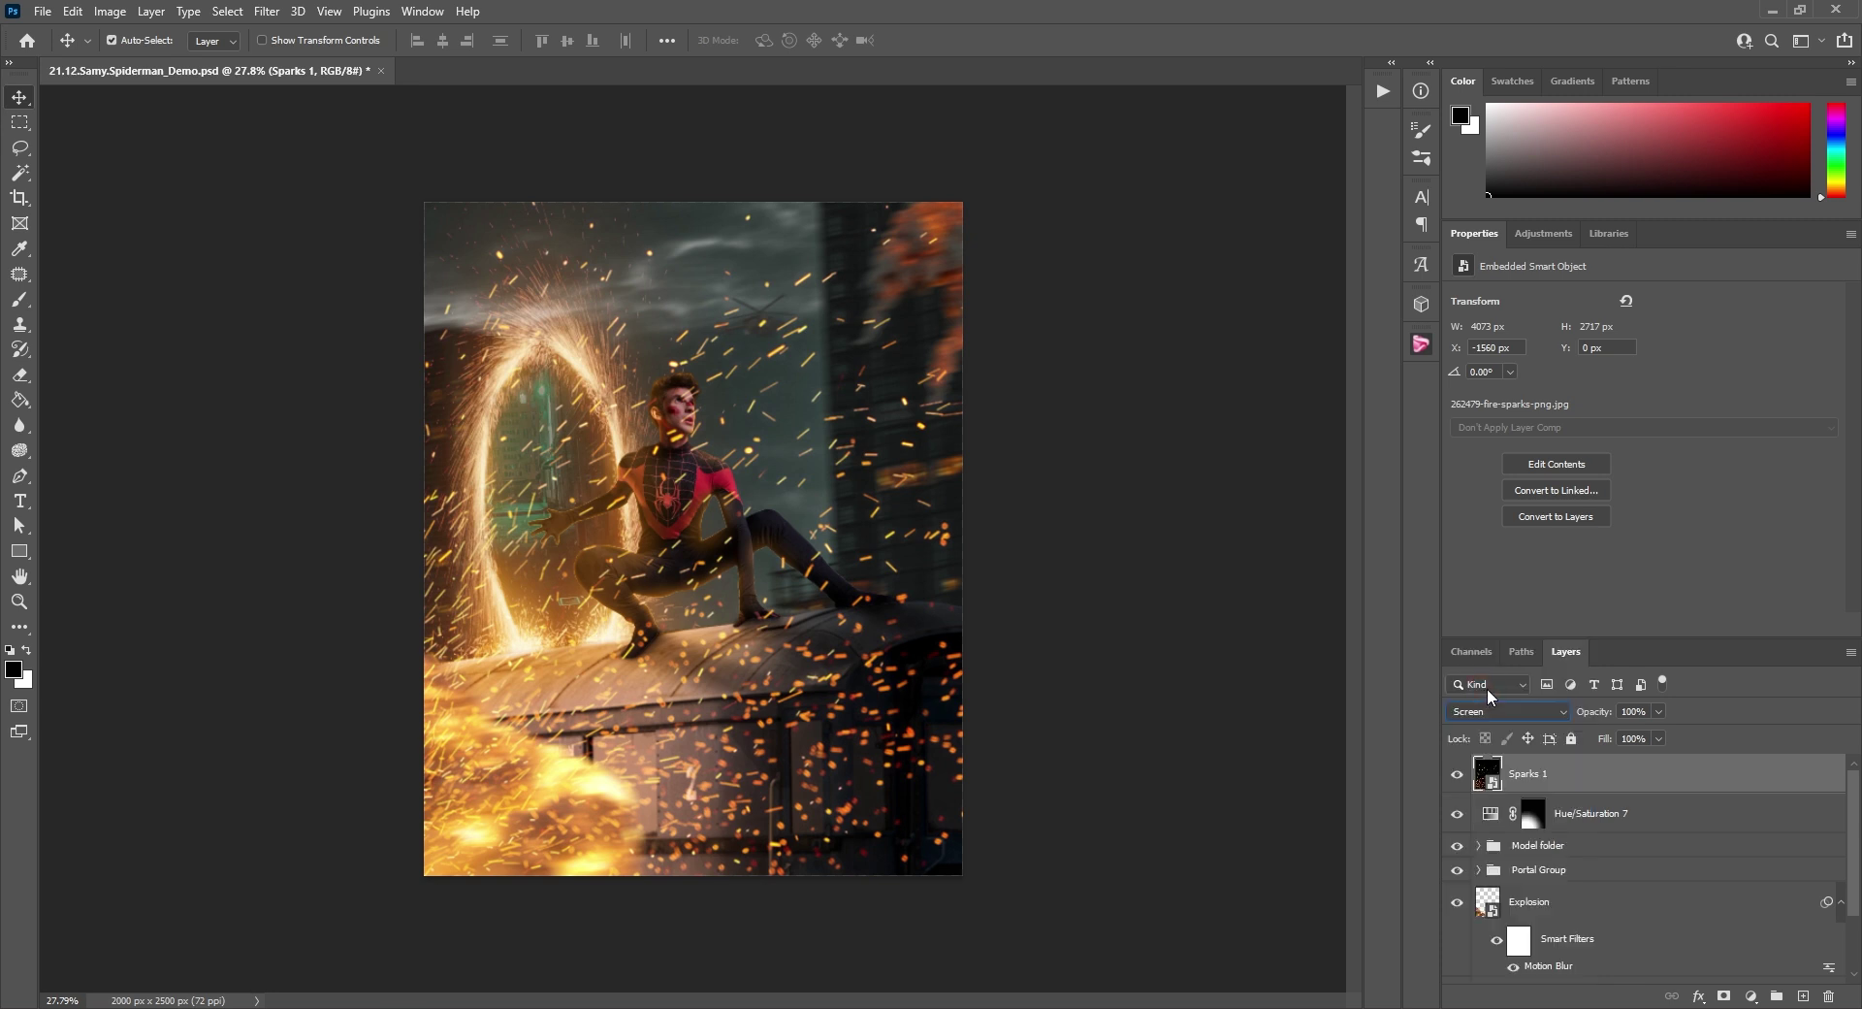
# Add a layer mask to Sparks 1 and erase the sparks over the portal, model, background building and train with a large soft eraser.
pyautogui.click(1727, 998)
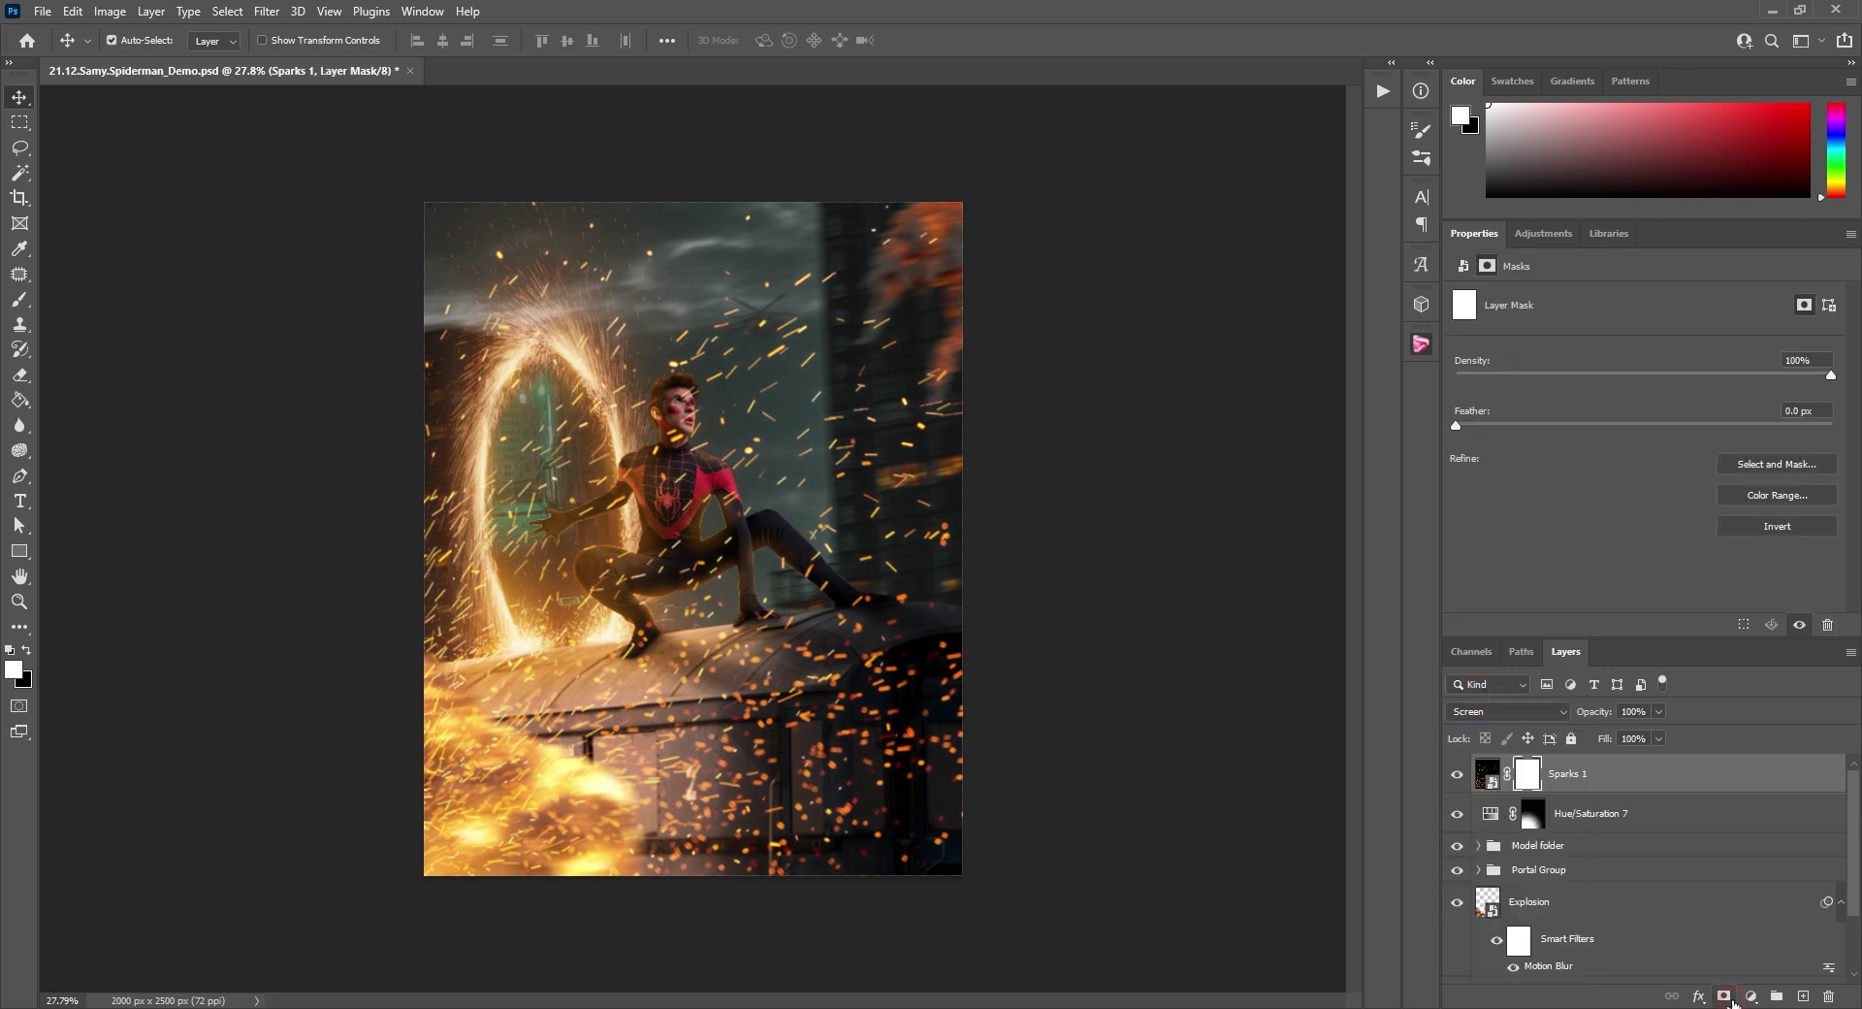
pyautogui.click(20, 376)
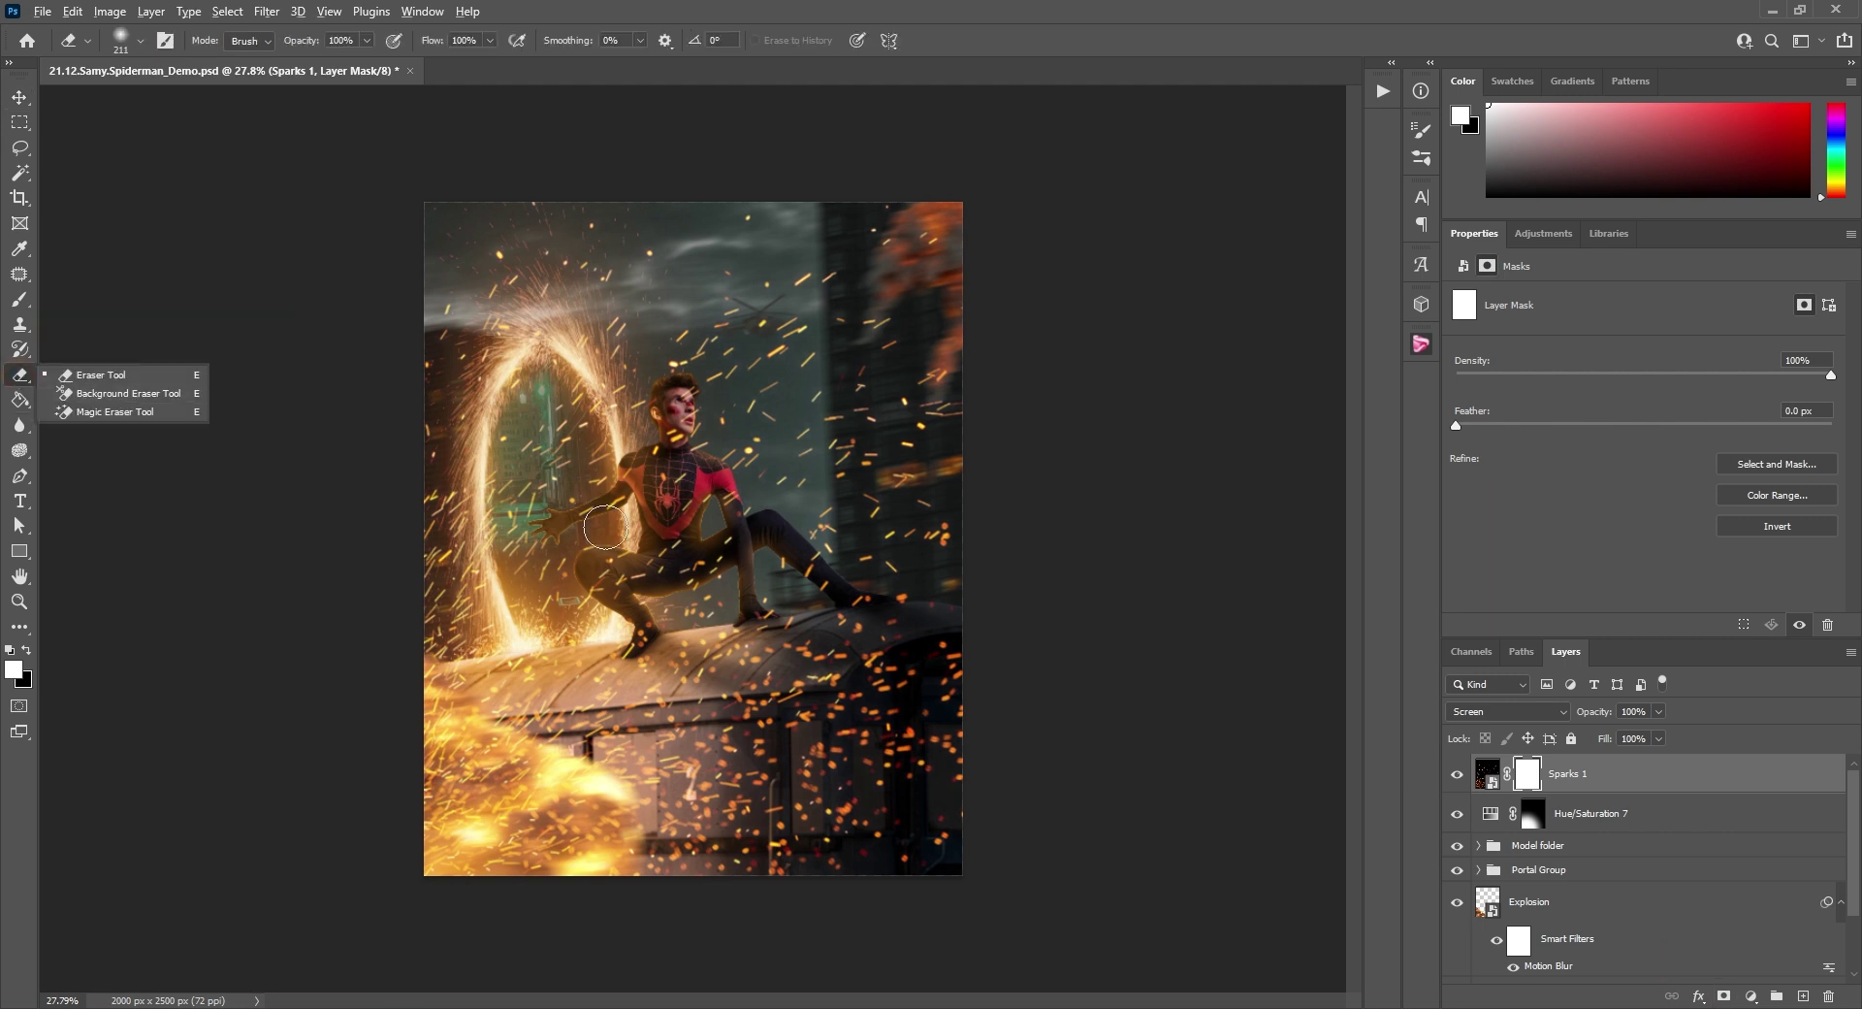
pyautogui.keyDown('alt'); pyautogui.rightClick(606, 529); pyautogui.keyUp('alt')
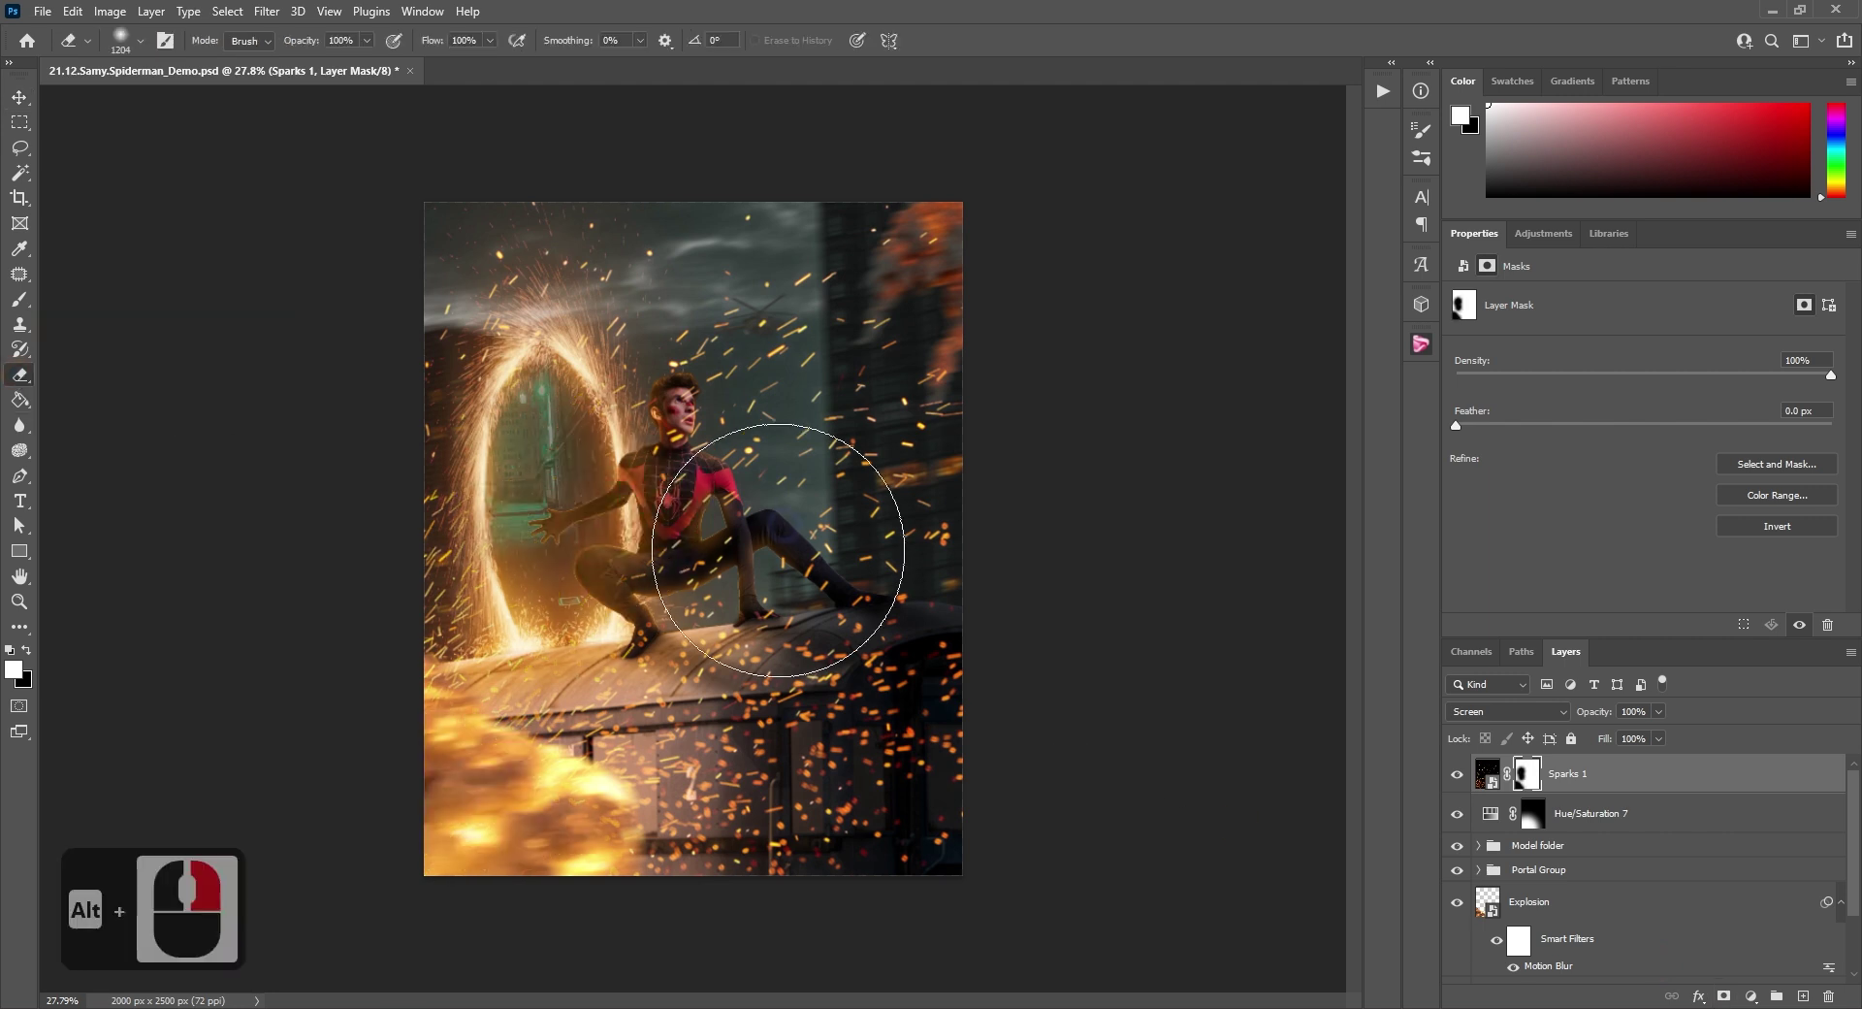
pyautogui.moveTo(779, 547)
pyautogui.mouseDown()
pyautogui.moveTo(691, 534)
pyautogui.moveTo(752, 529)
pyautogui.moveTo(791, 566)
pyautogui.moveTo(766, 564)
pyautogui.mouseUp()
pyautogui.moveTo(807, 407); pyautogui.dragTo(739, 390)
pyautogui.moveTo(904, 659); pyautogui.dragTo(898, 745)
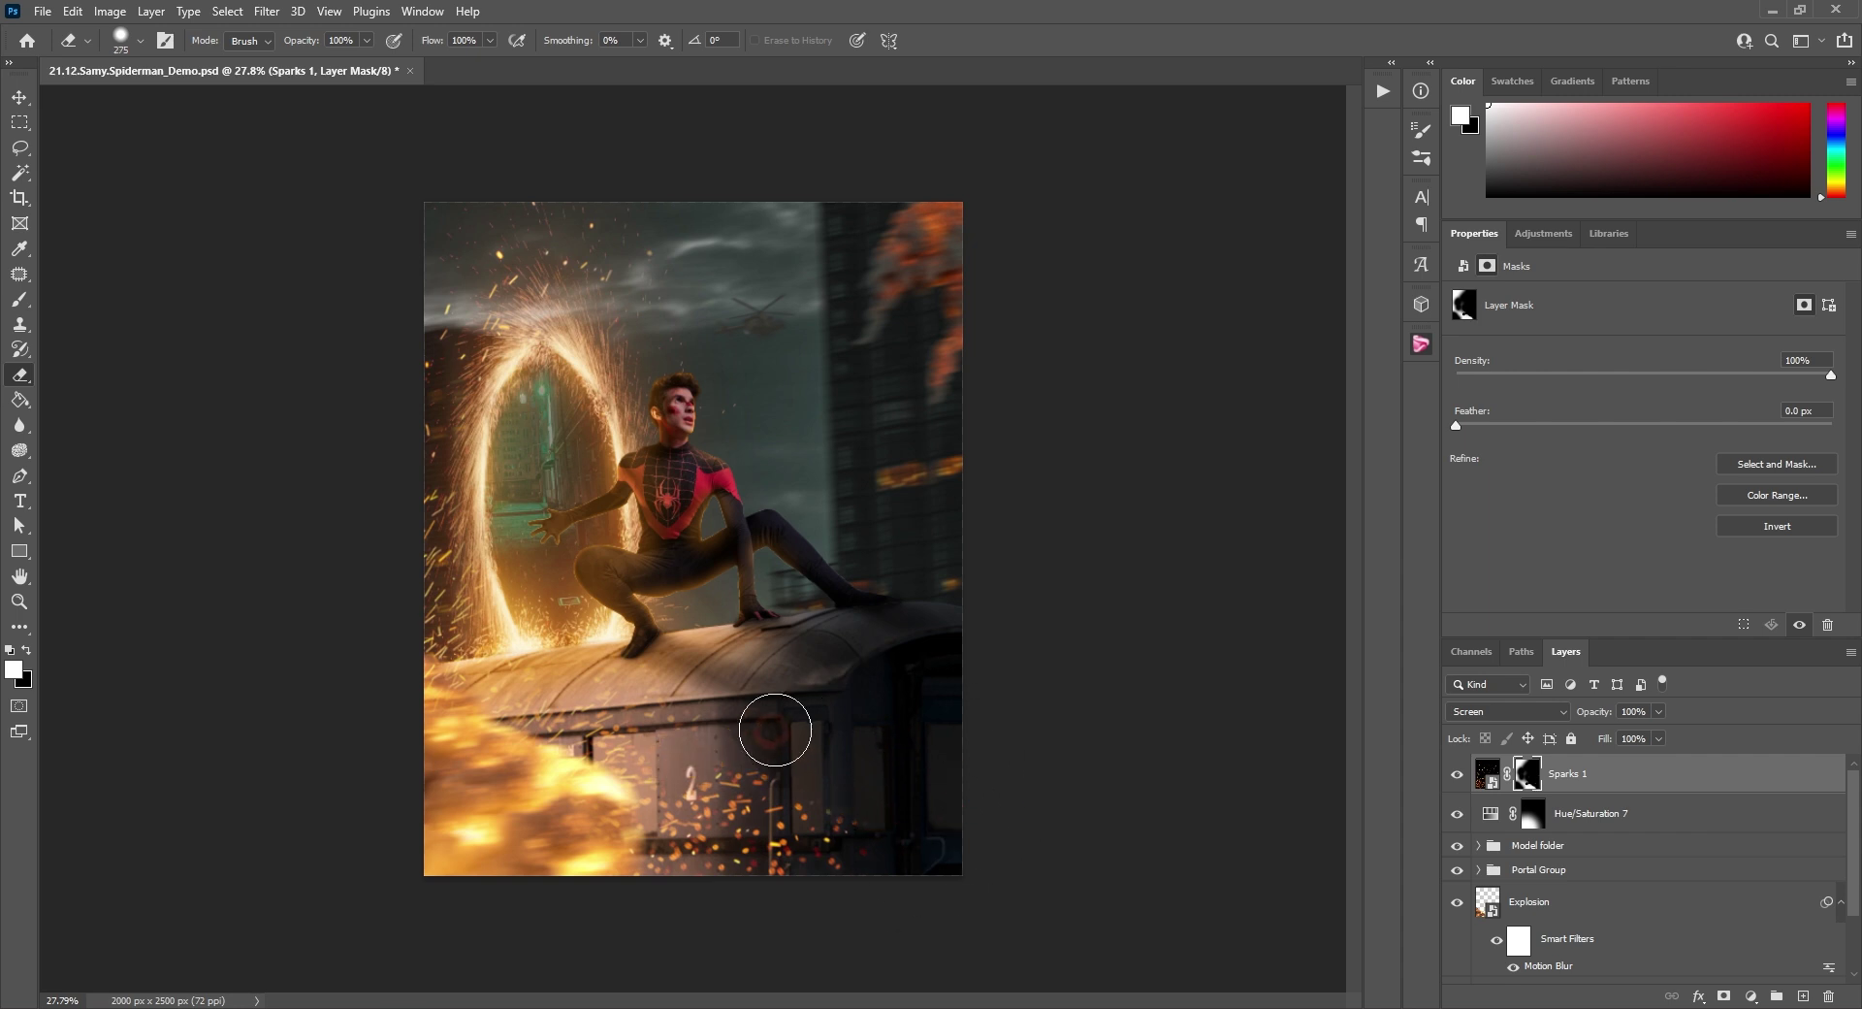
pyautogui.moveTo(775, 730)
pyautogui.mouseDown()
pyautogui.moveTo(815, 704)
pyautogui.moveTo(785, 765)
pyautogui.moveTo(779, 743)
pyautogui.moveTo(714, 767)
pyautogui.moveTo(754, 722)
pyautogui.mouseUp()
# Apply a Motion Blur with a 13° angle and 12-pixel distance to the Sparks 1 image.
pyautogui.click(1489, 774)
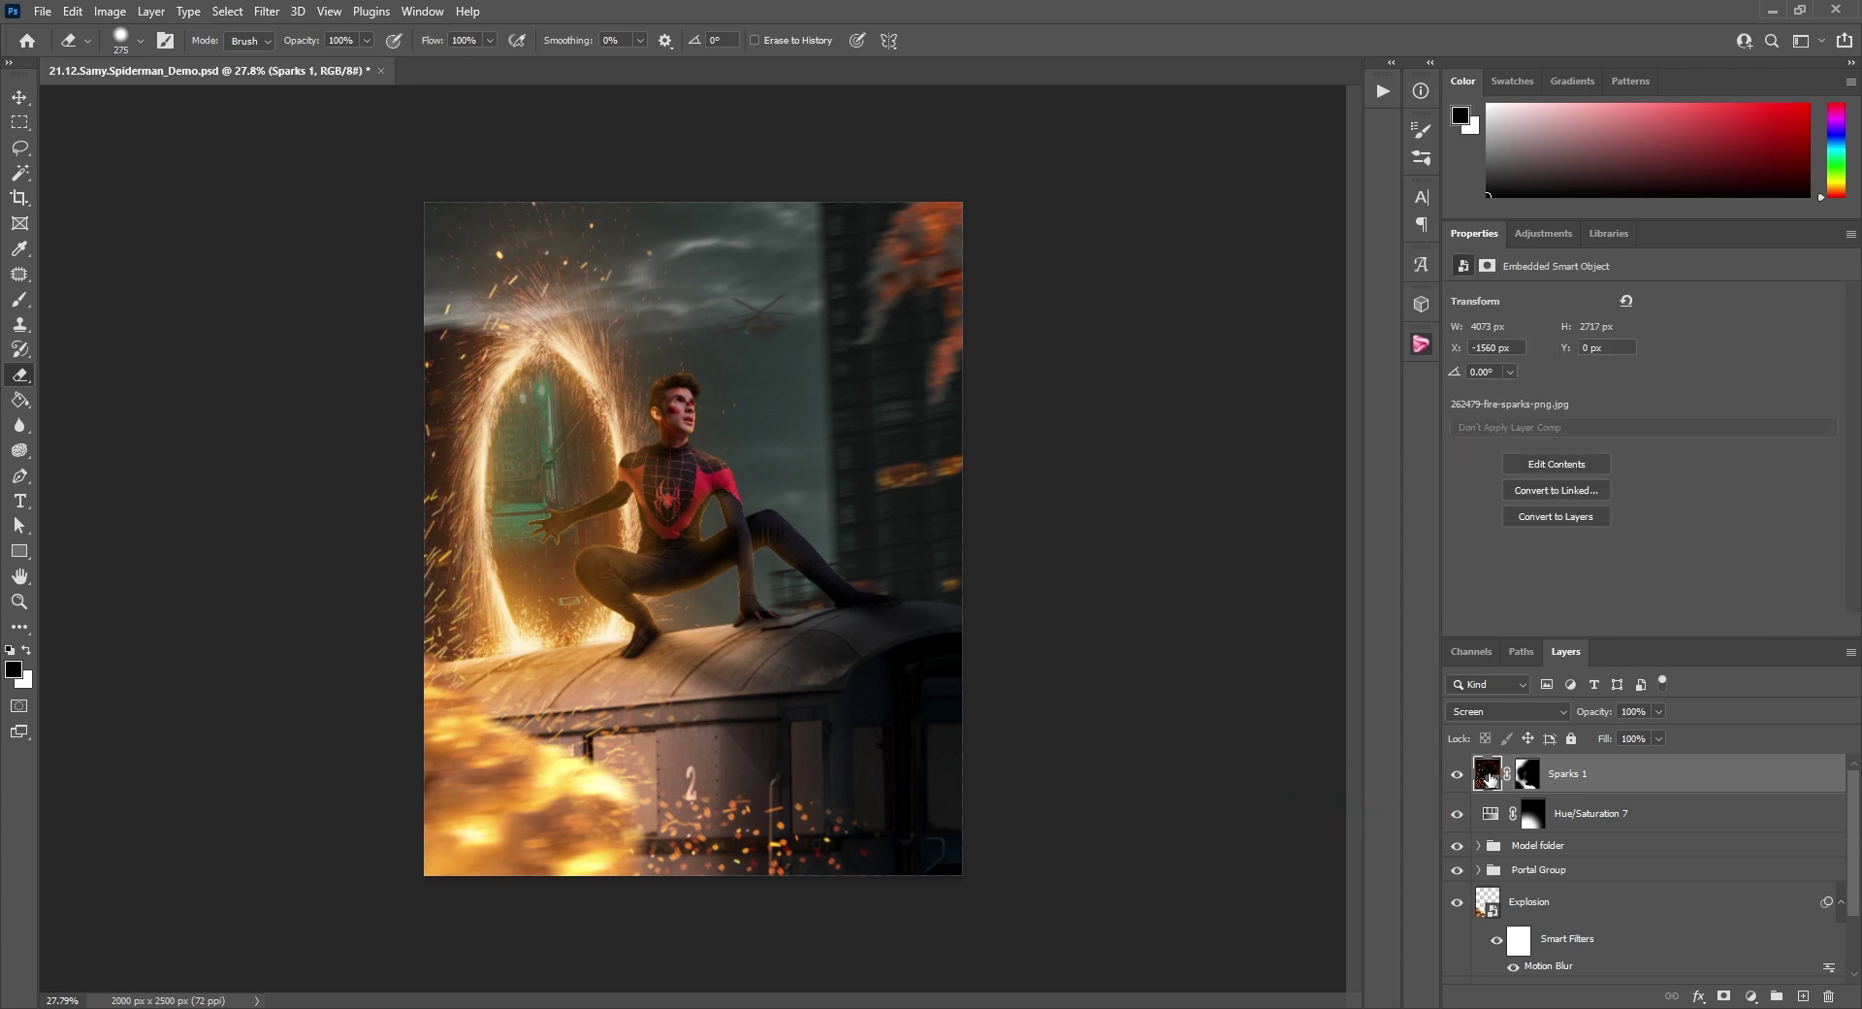
pyautogui.click(267, 11)
pyautogui.moveTo(330, 260)
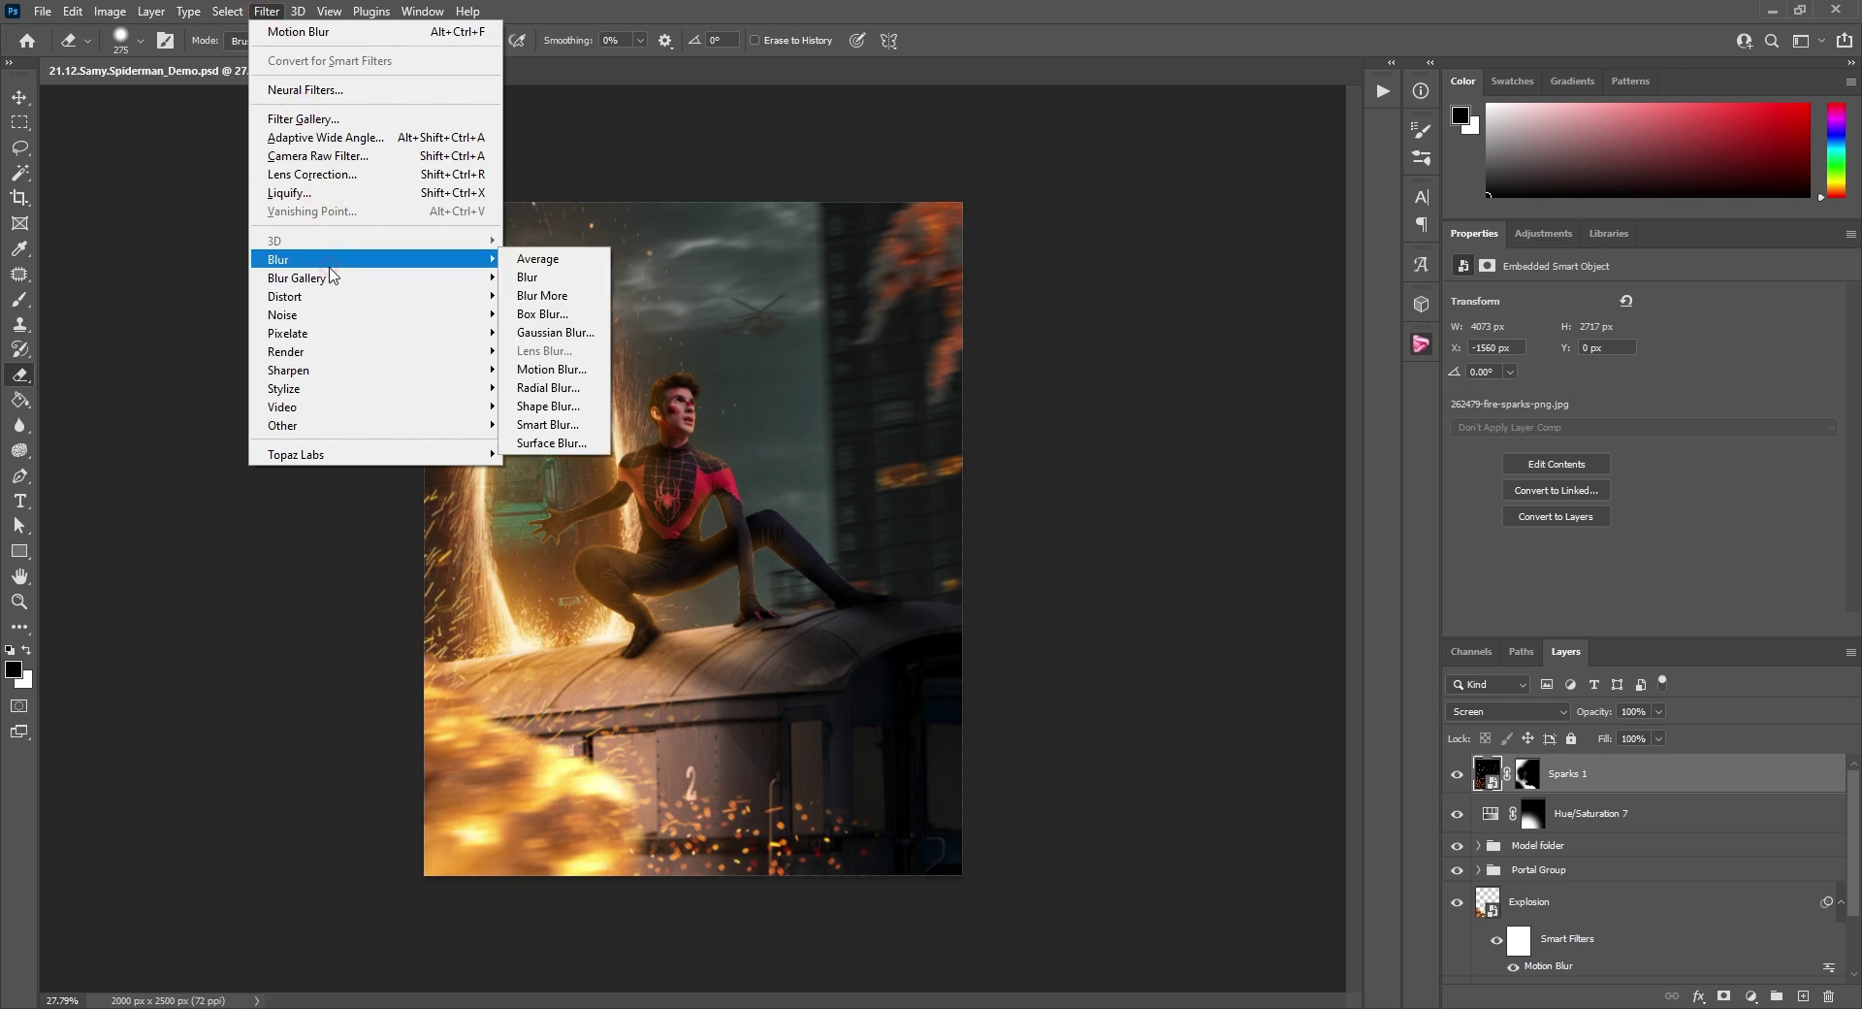
pyautogui.click(552, 368)
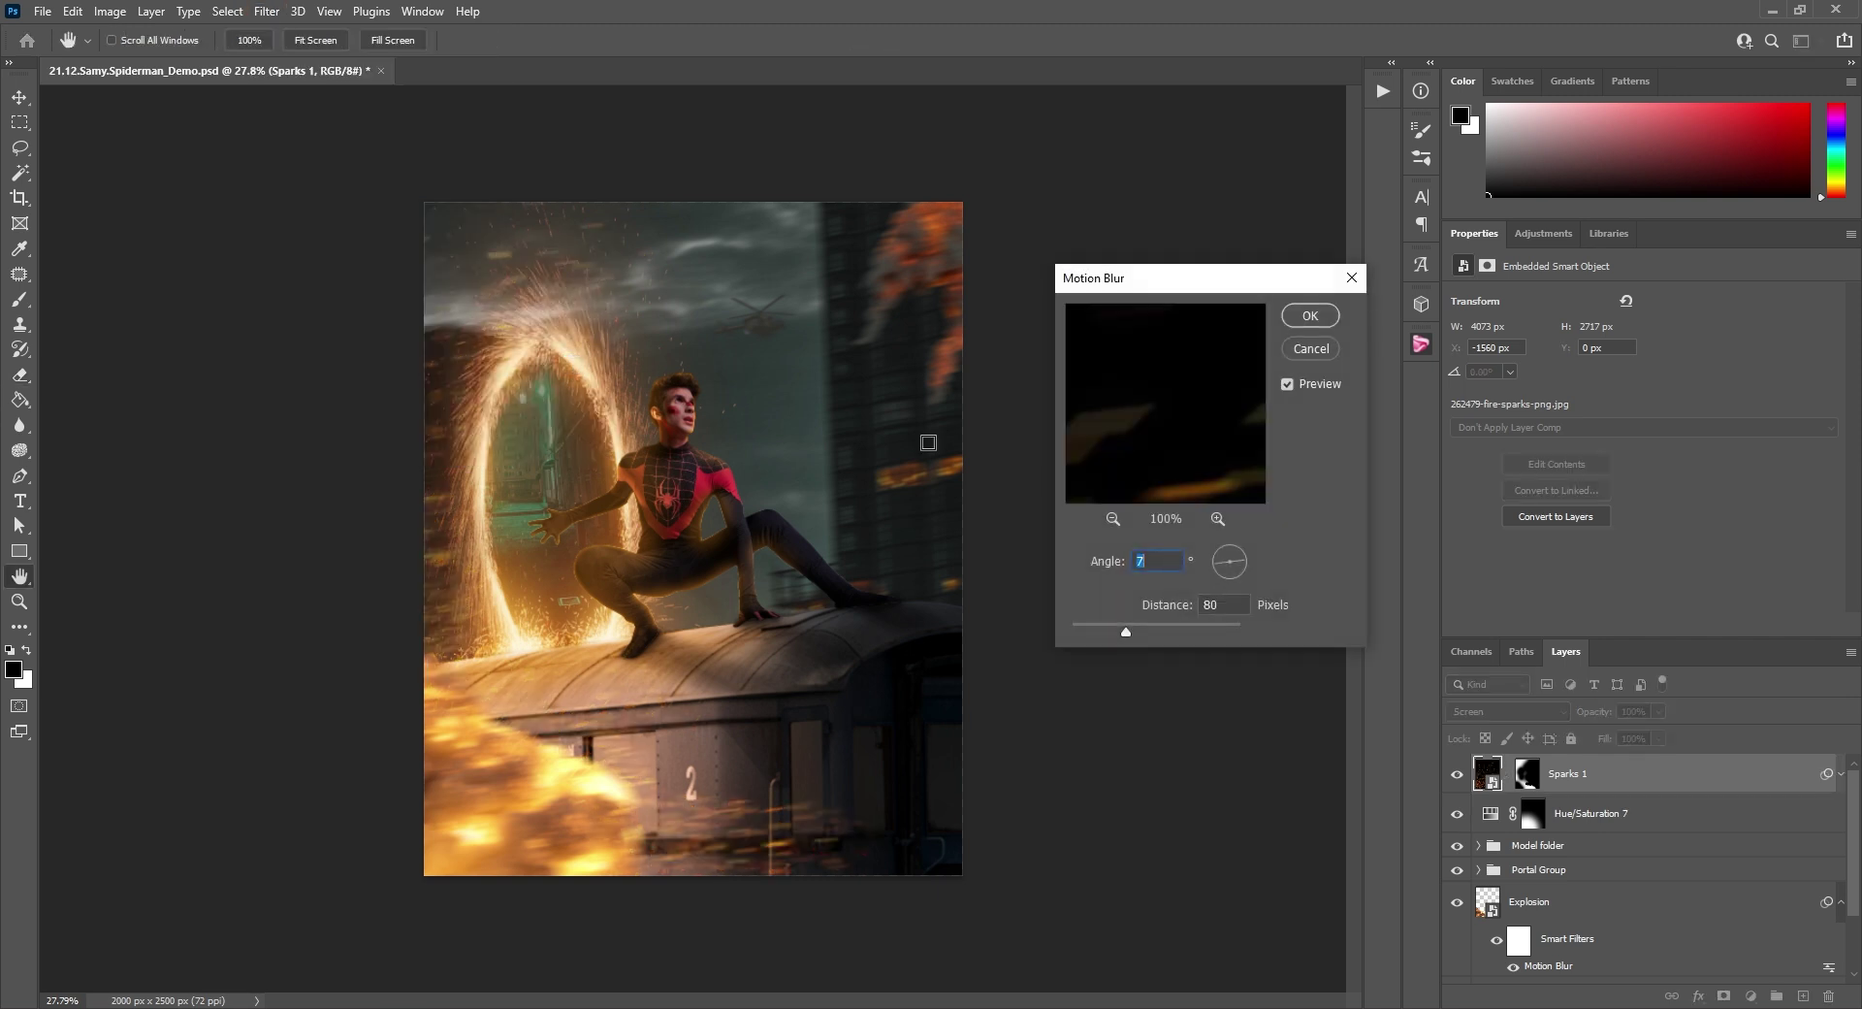
pyautogui.write('13')
pyautogui.press('Tab')
pyautogui.write('12')
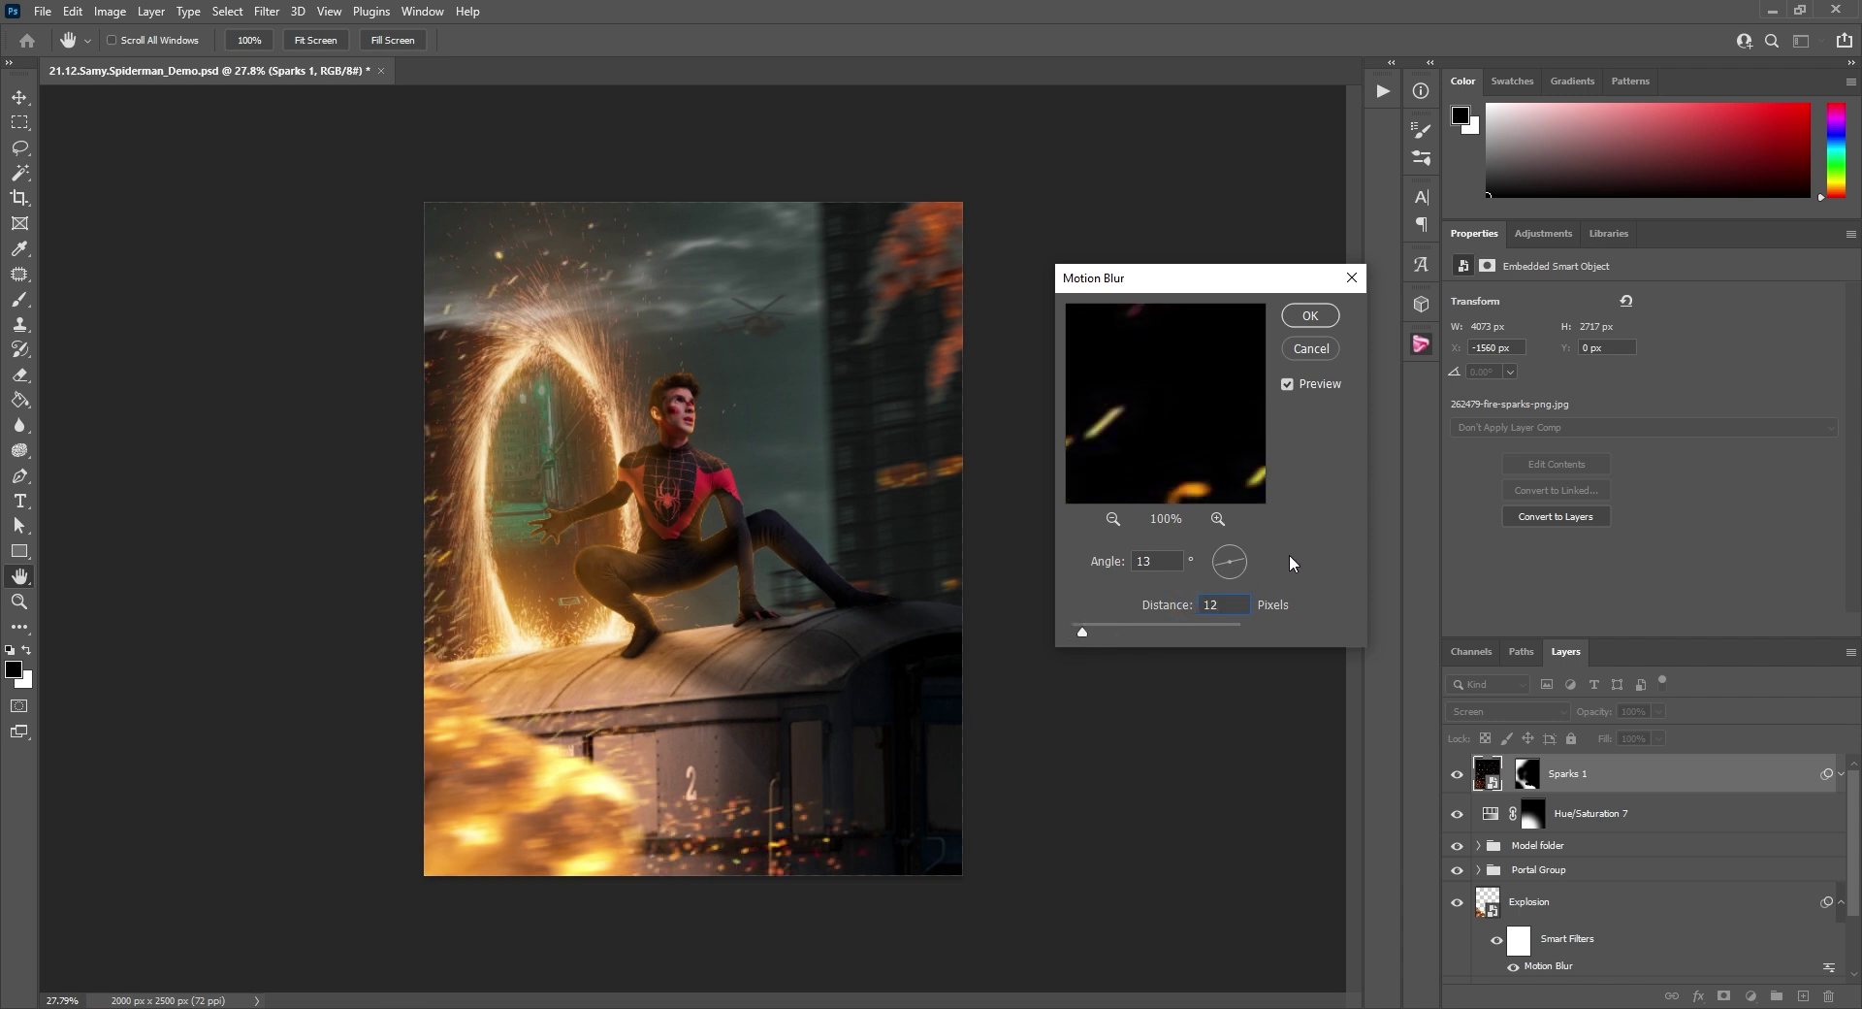
pyautogui.click(1311, 315)
# Erase the remaining sparks over the lower part of the train on the Sparks 1 mask.
pyautogui.press('e')
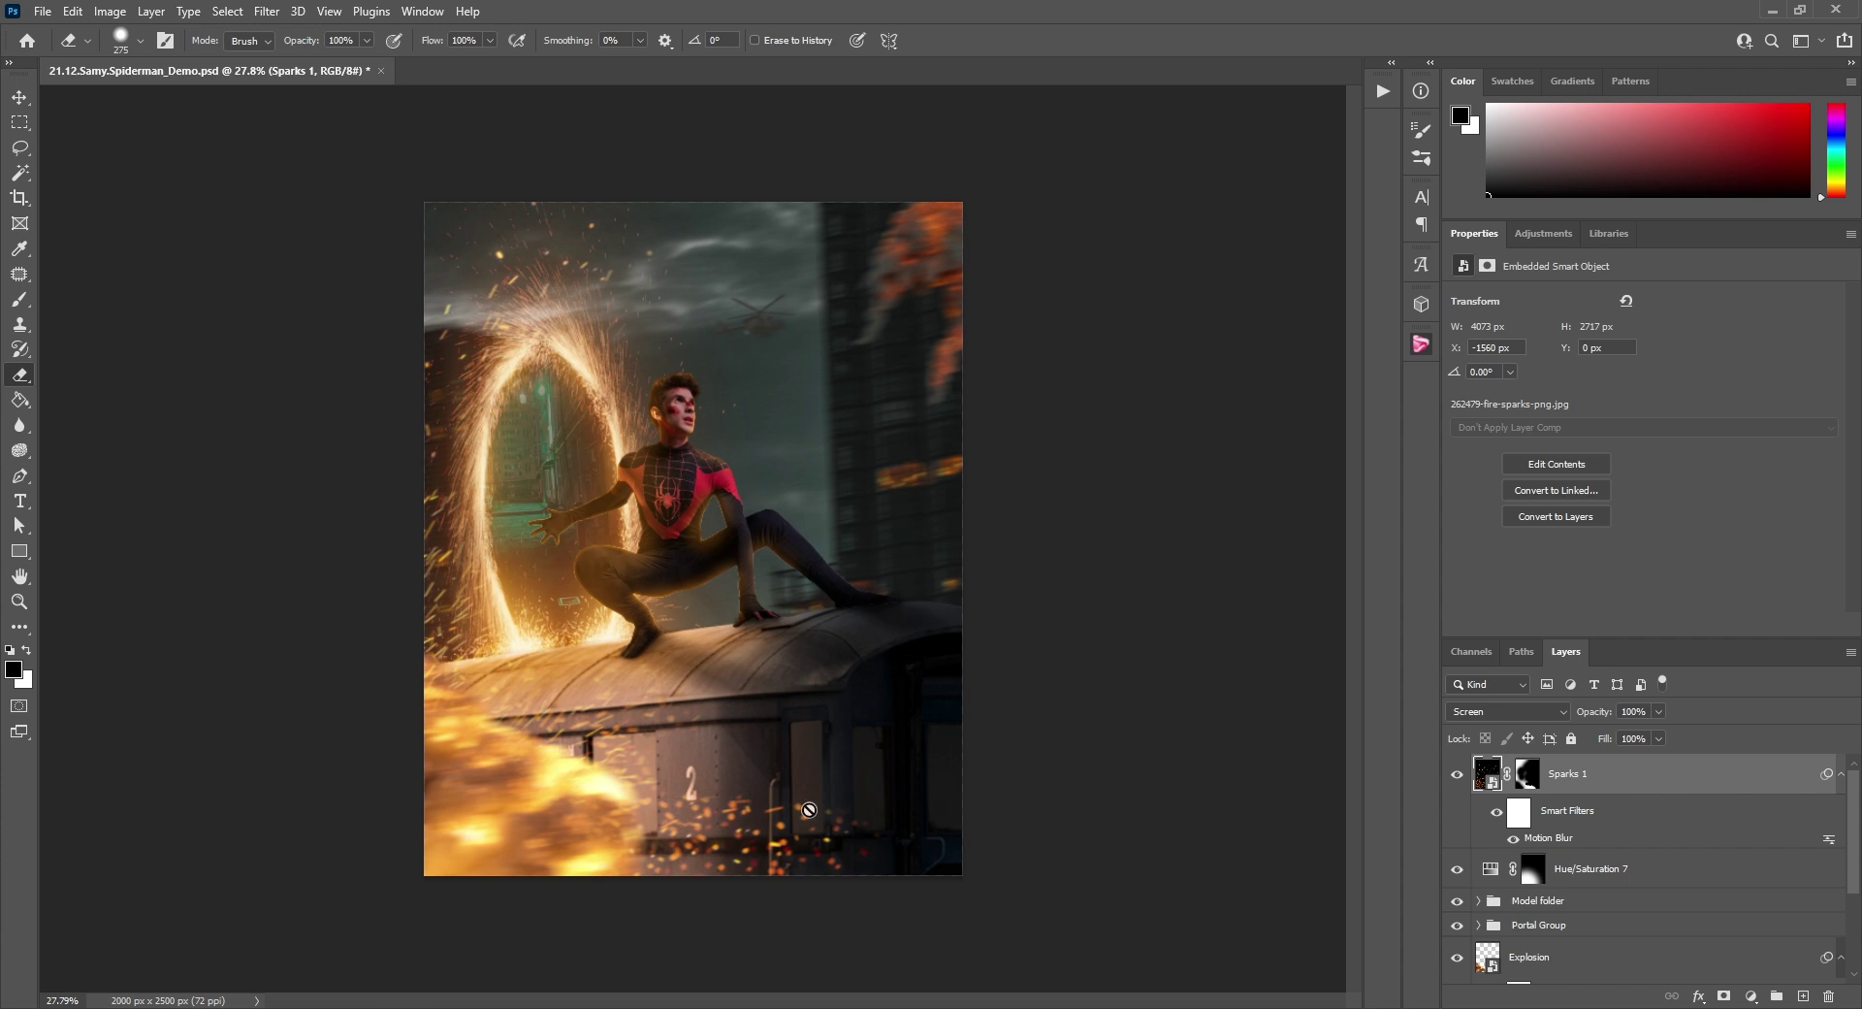
pyautogui.click(1527, 773)
pyautogui.press('x')
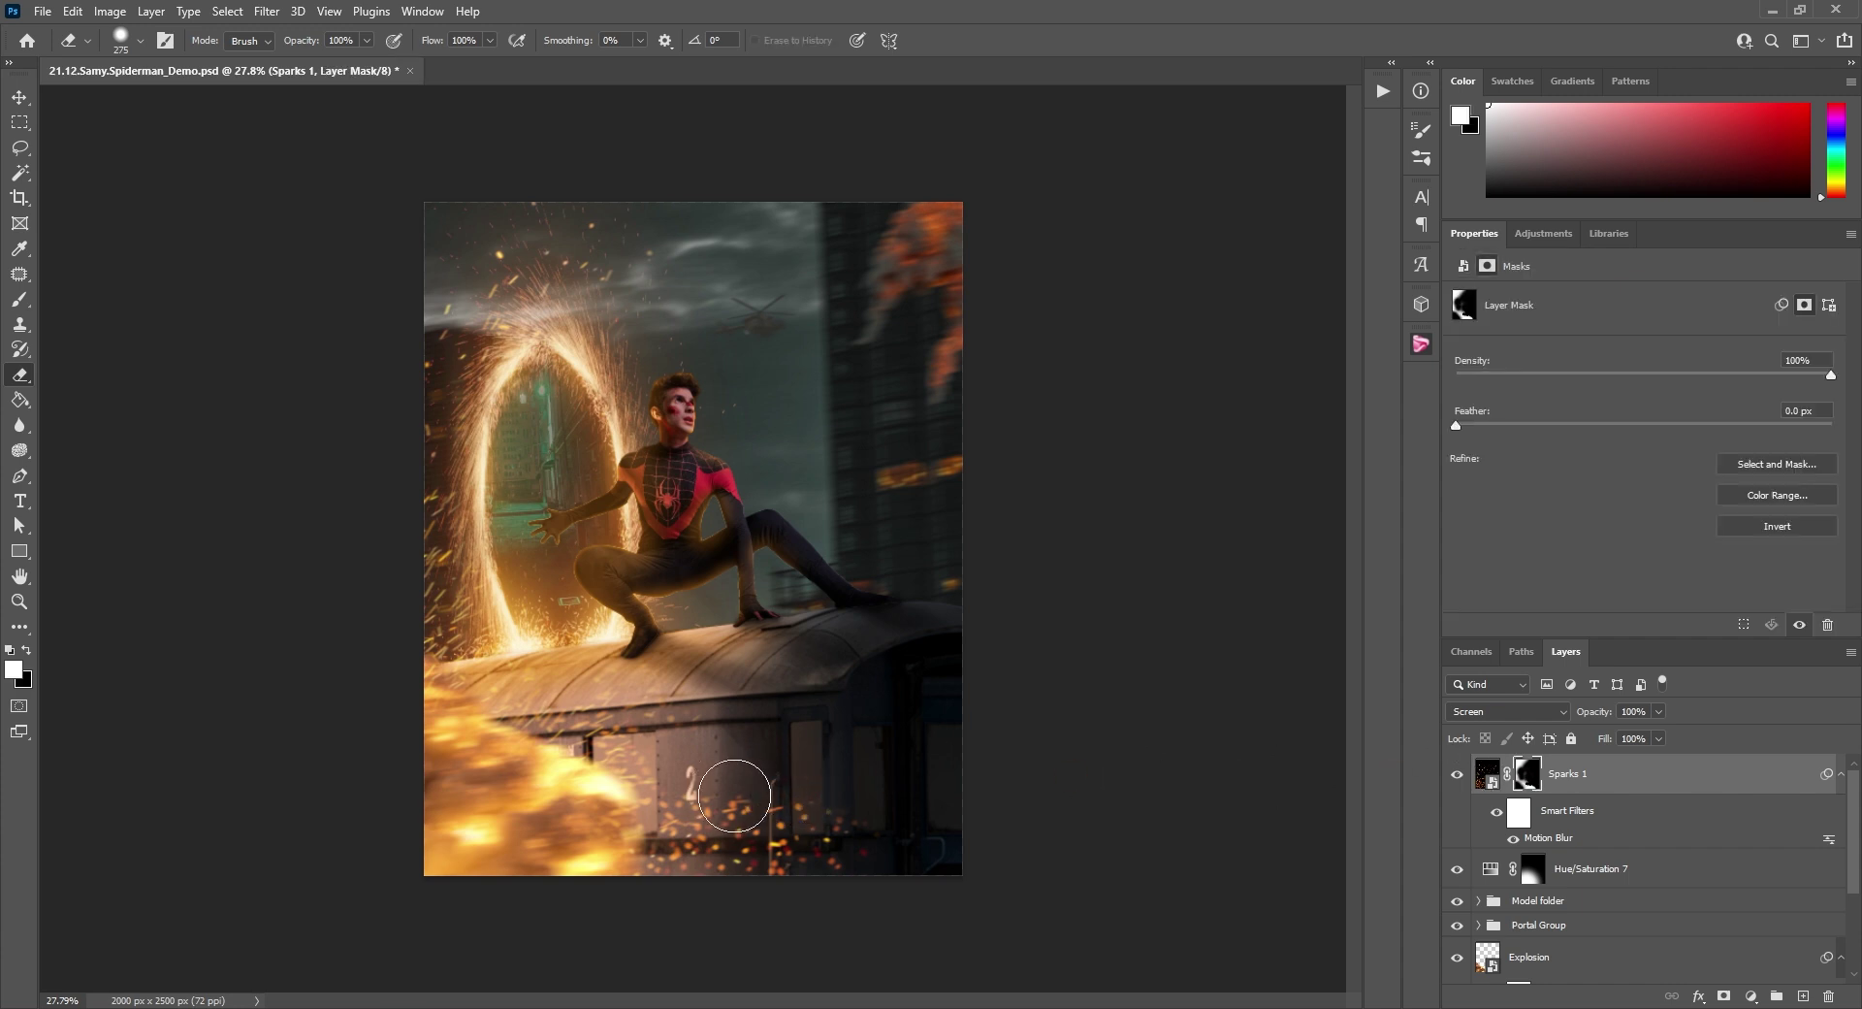
pyautogui.moveTo(848, 811)
pyautogui.mouseDown()
pyautogui.moveTo(803, 833)
pyautogui.moveTo(871, 865)
pyautogui.moveTo(775, 877)
pyautogui.moveTo(819, 862)
pyautogui.moveTo(693, 805)
pyautogui.mouseUp()
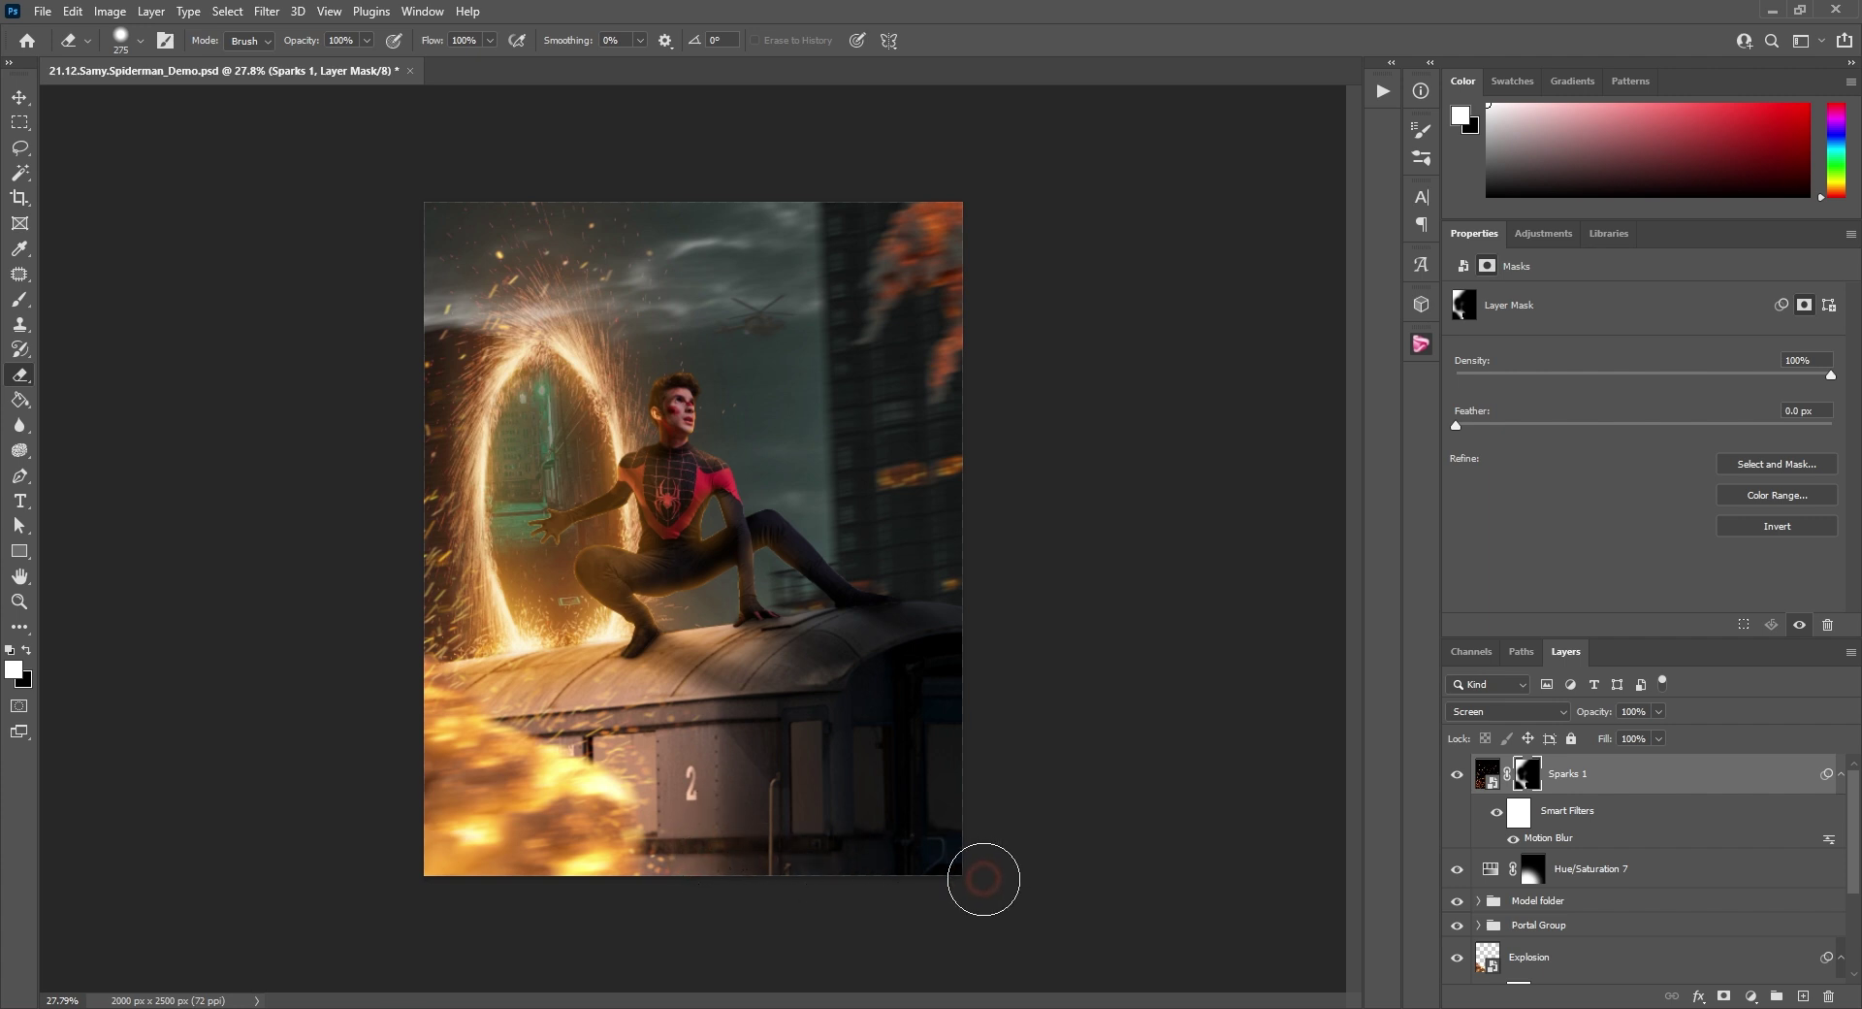
pyautogui.moveTo(456, 548); pyautogui.dragTo(1162, 151)
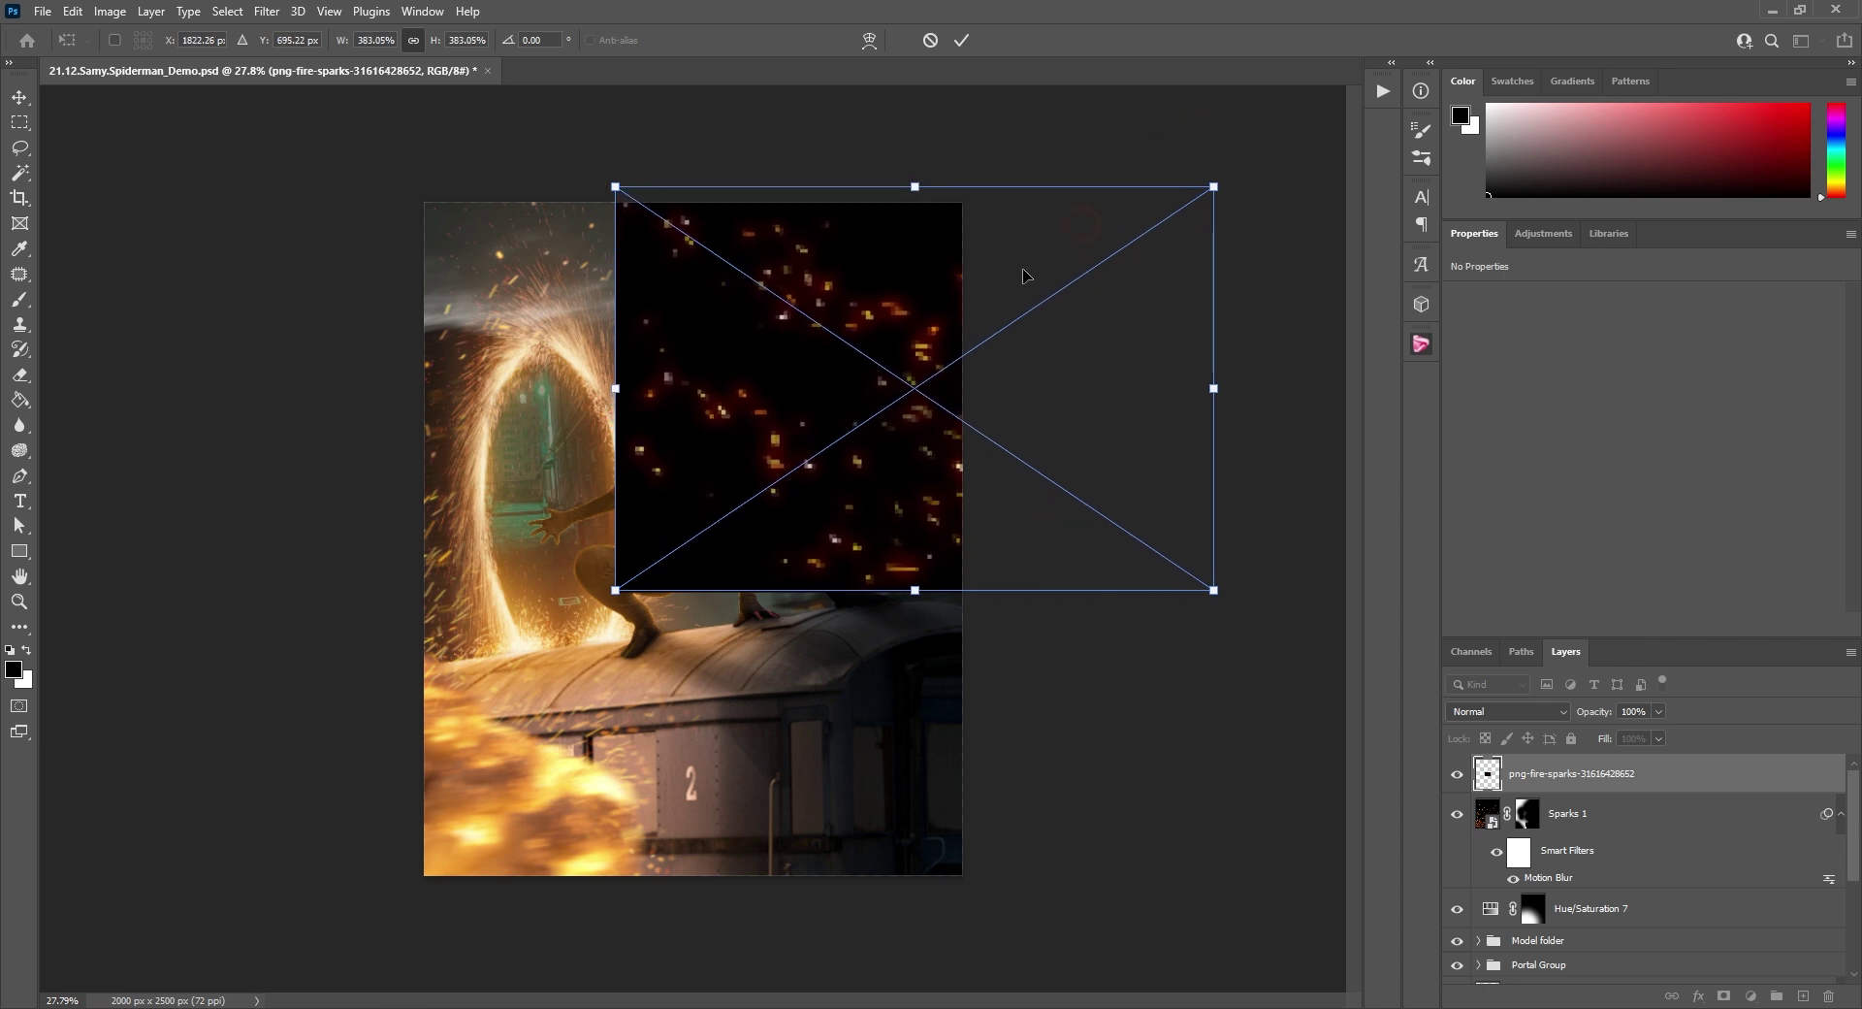
pyautogui.moveTo(615, 589); pyautogui.dragTo(231, 968)
pyautogui.moveTo(611, 699); pyautogui.dragTo(607, 701)
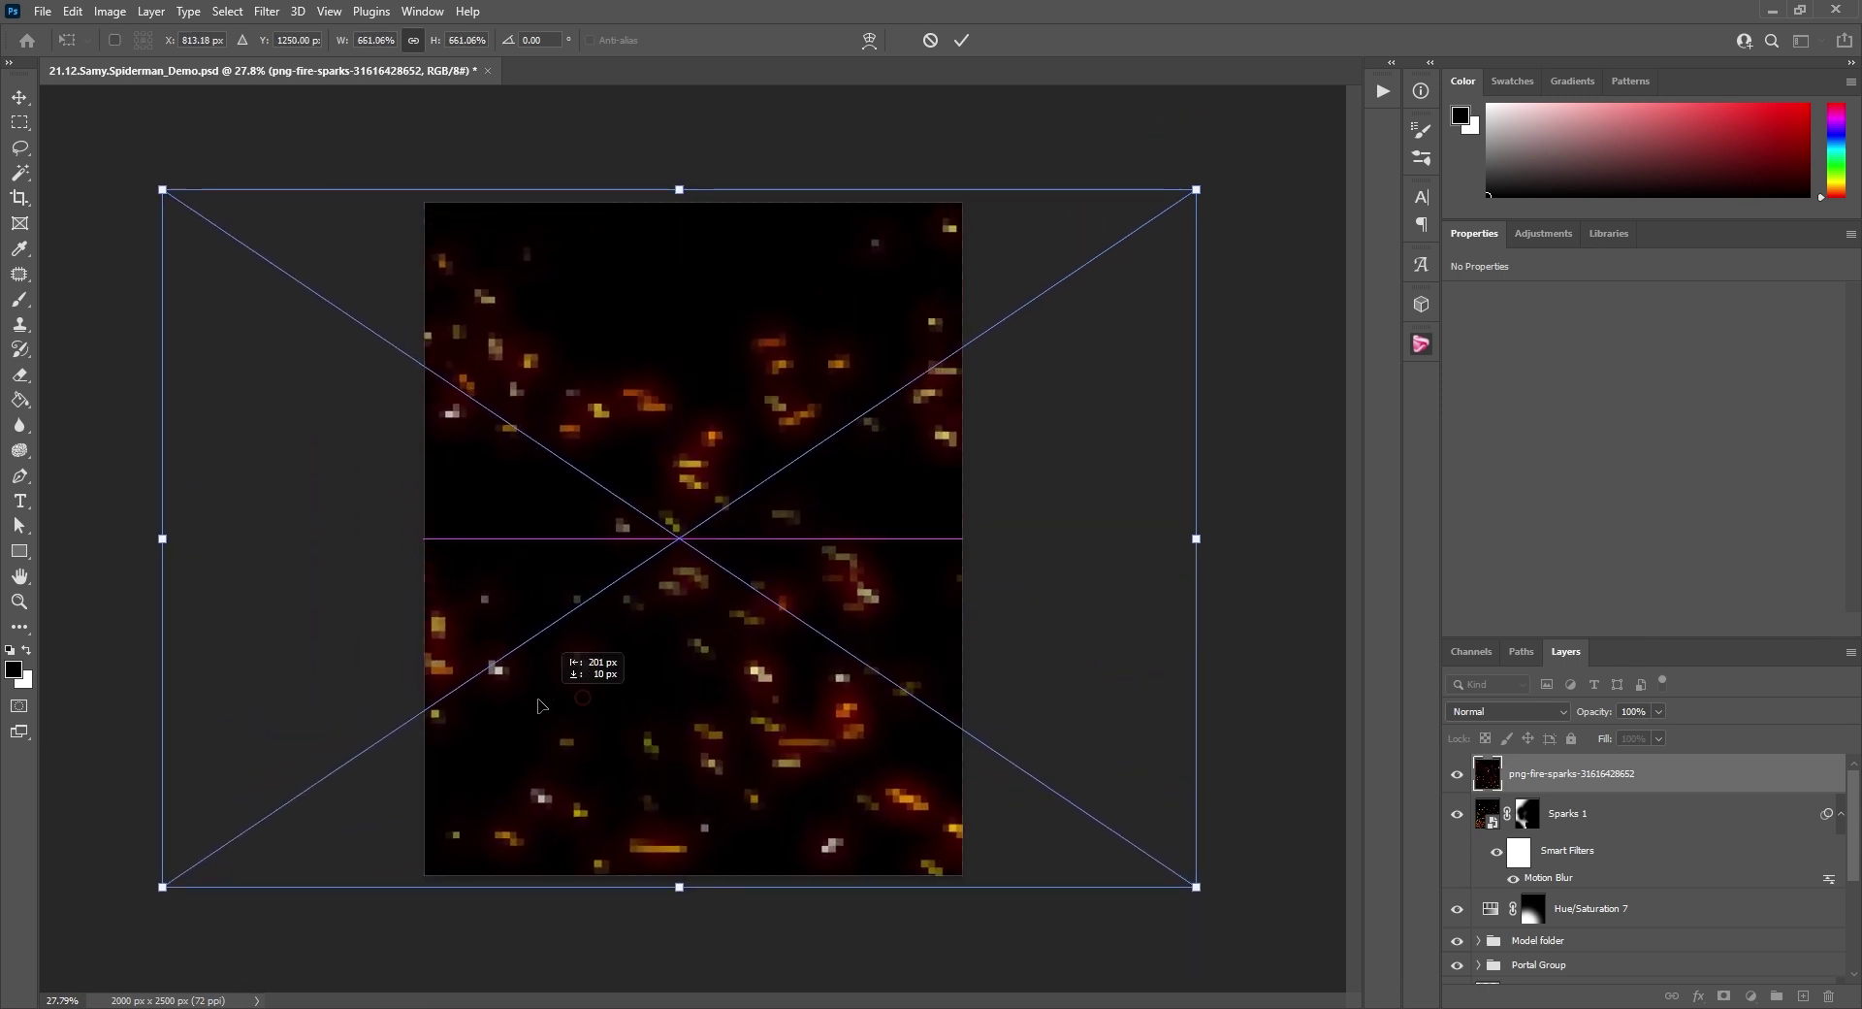
pyautogui.doubleClick(1589, 778)
pyautogui.write('S')
pyautogui.write('paer')
pyautogui.press('BackSpace')
pyautogui.press('BackSpace')
pyautogui.write('rks 2')
pyautogui.press('Return')
# Set Sparks 2 to Screen blending, add a layer mask and erase its sparks over the portal and the model.
pyautogui.click(1535, 713)
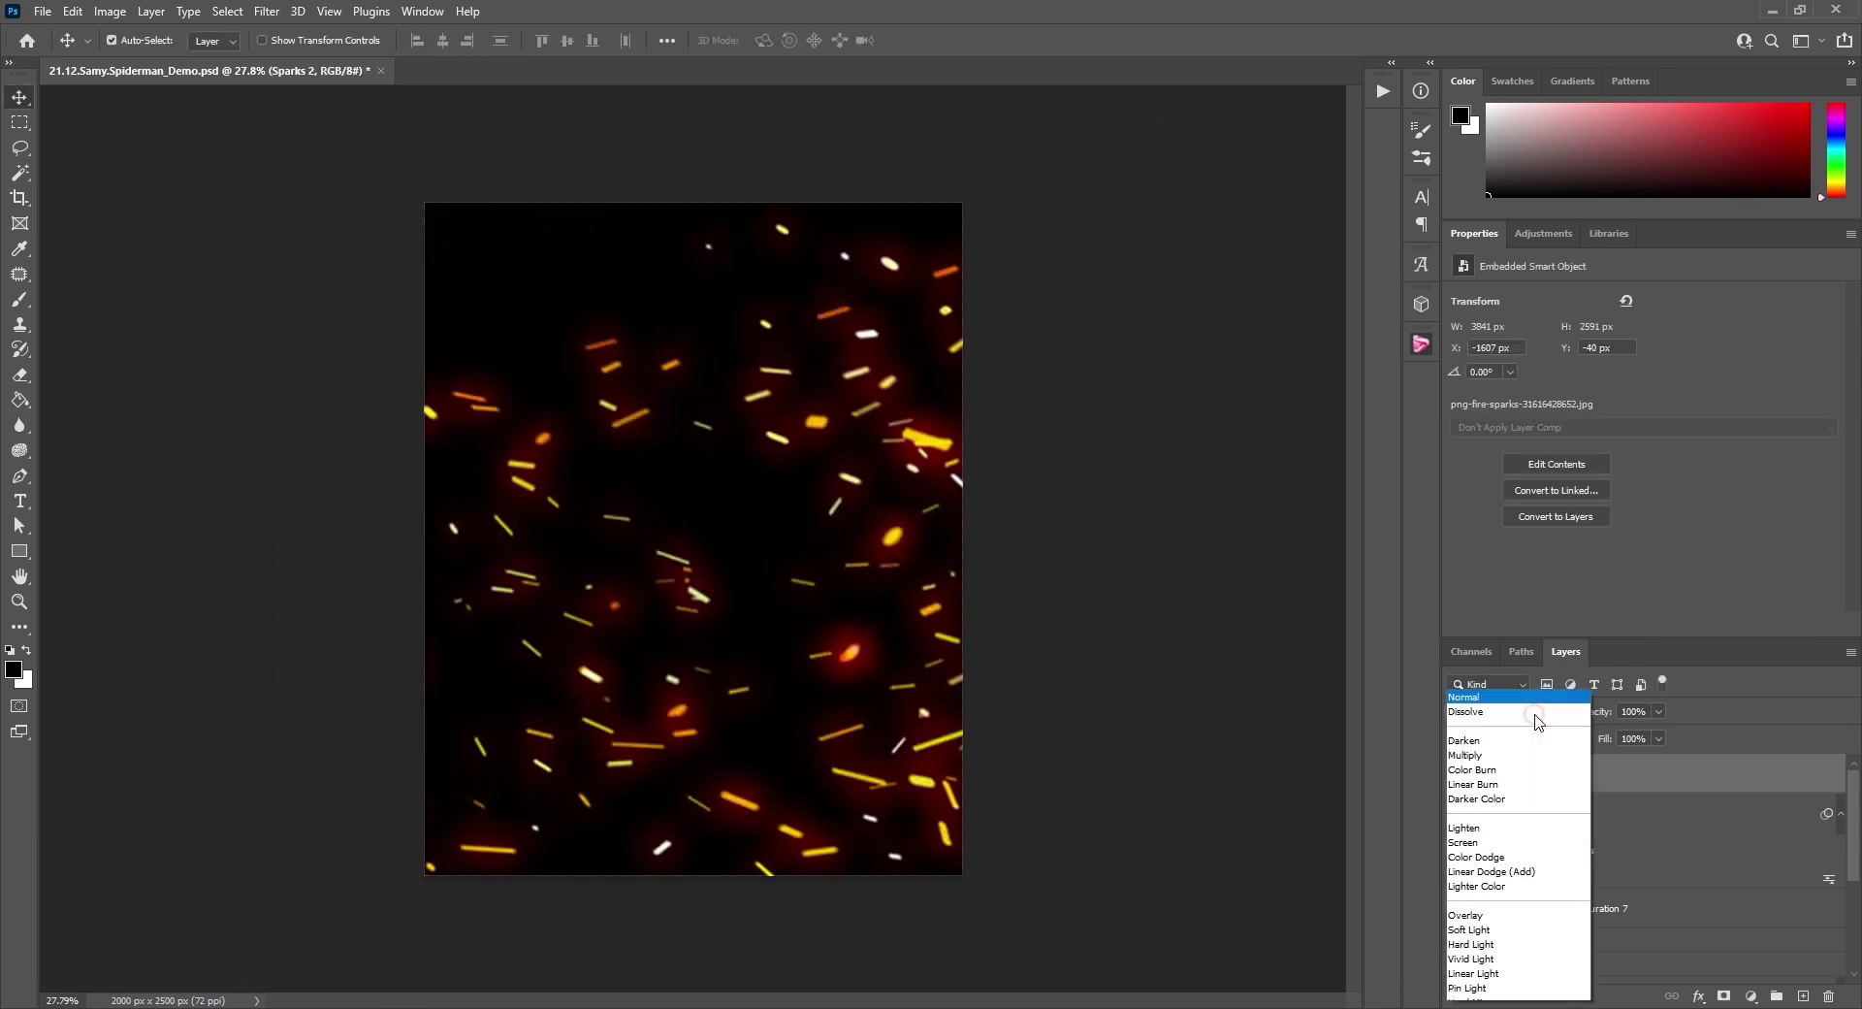
pyautogui.click(1475, 687)
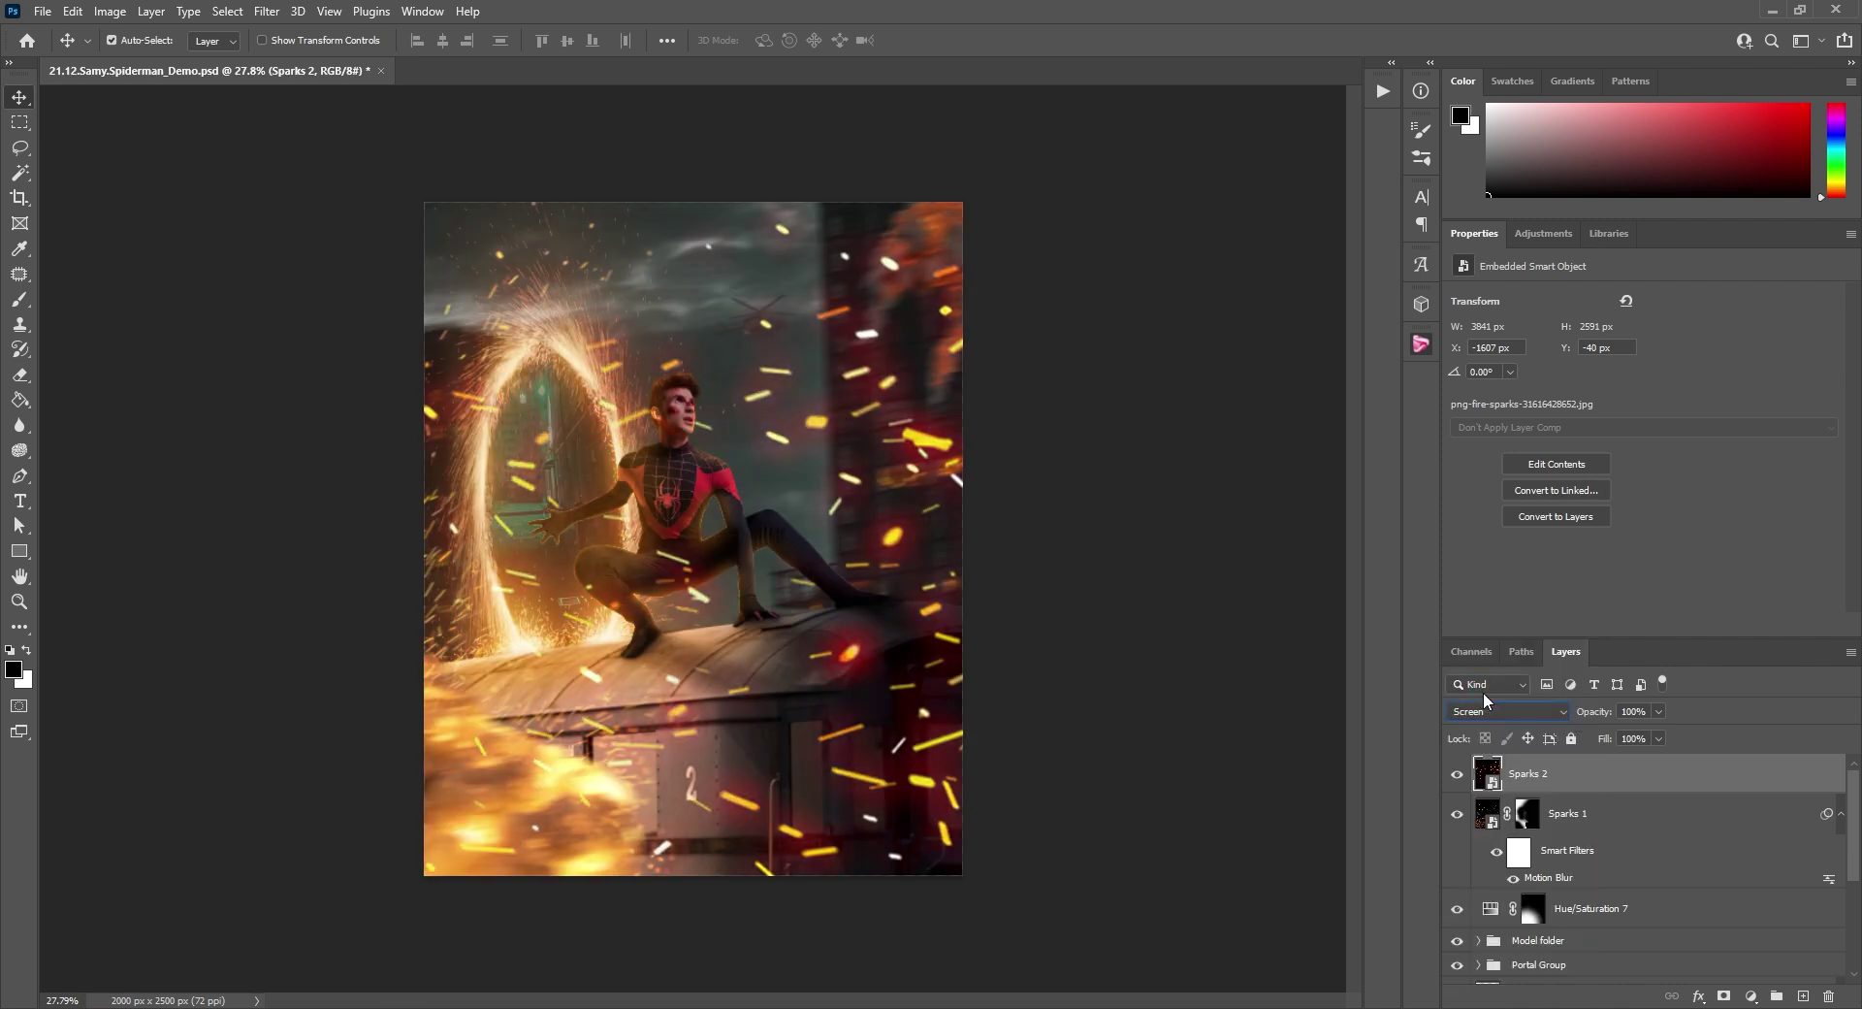
pyautogui.click(1725, 996)
pyautogui.press('e')
pyautogui.moveTo(537, 399)
pyautogui.mouseDown()
pyautogui.moveTo(578, 445)
pyautogui.moveTo(587, 538)
pyautogui.moveTo(548, 513)
pyautogui.moveTo(590, 504)
pyautogui.moveTo(704, 405)
pyautogui.moveTo(678, 386)
pyautogui.moveTo(651, 540)
pyautogui.mouseUp()
pyautogui.press('v')
# Apply a Motion Blur with a 13° angle and 50-pixel distance to the Sparks 2 image.
pyautogui.click(1472, 775)
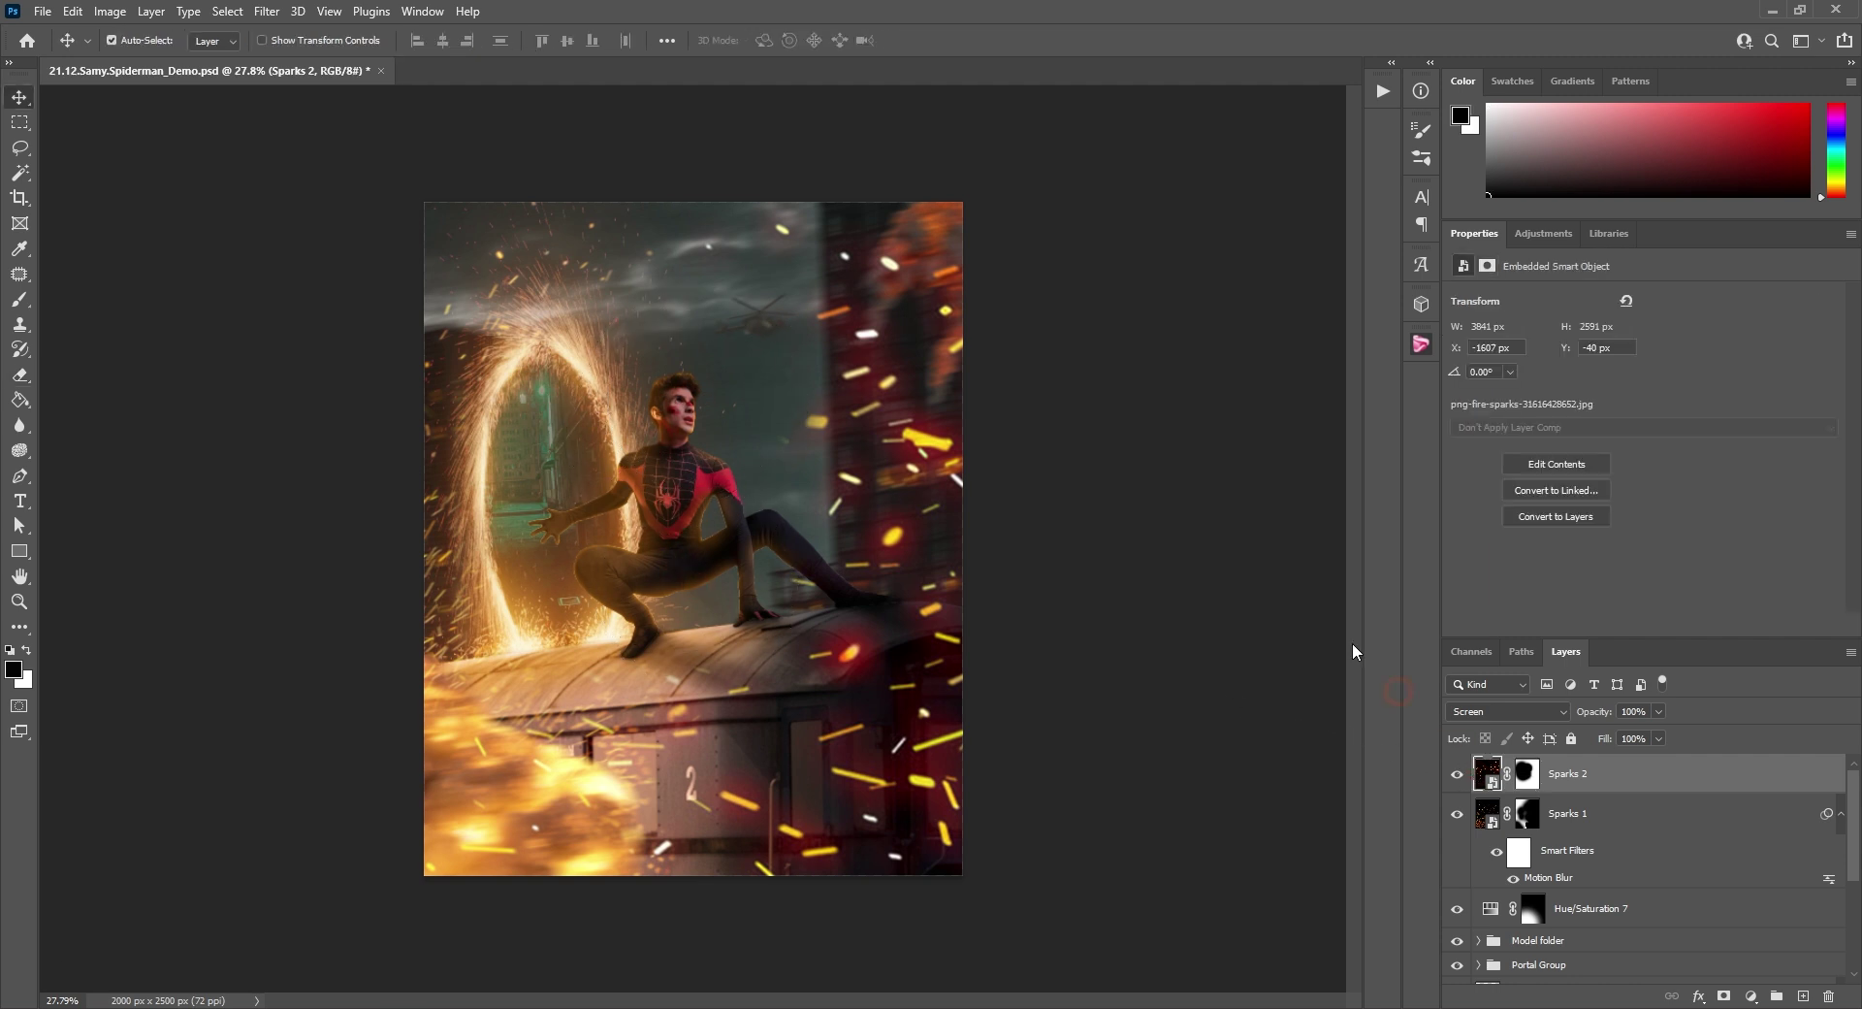
pyautogui.click(269, 12)
pyautogui.moveTo(291, 245)
pyautogui.click(543, 360)
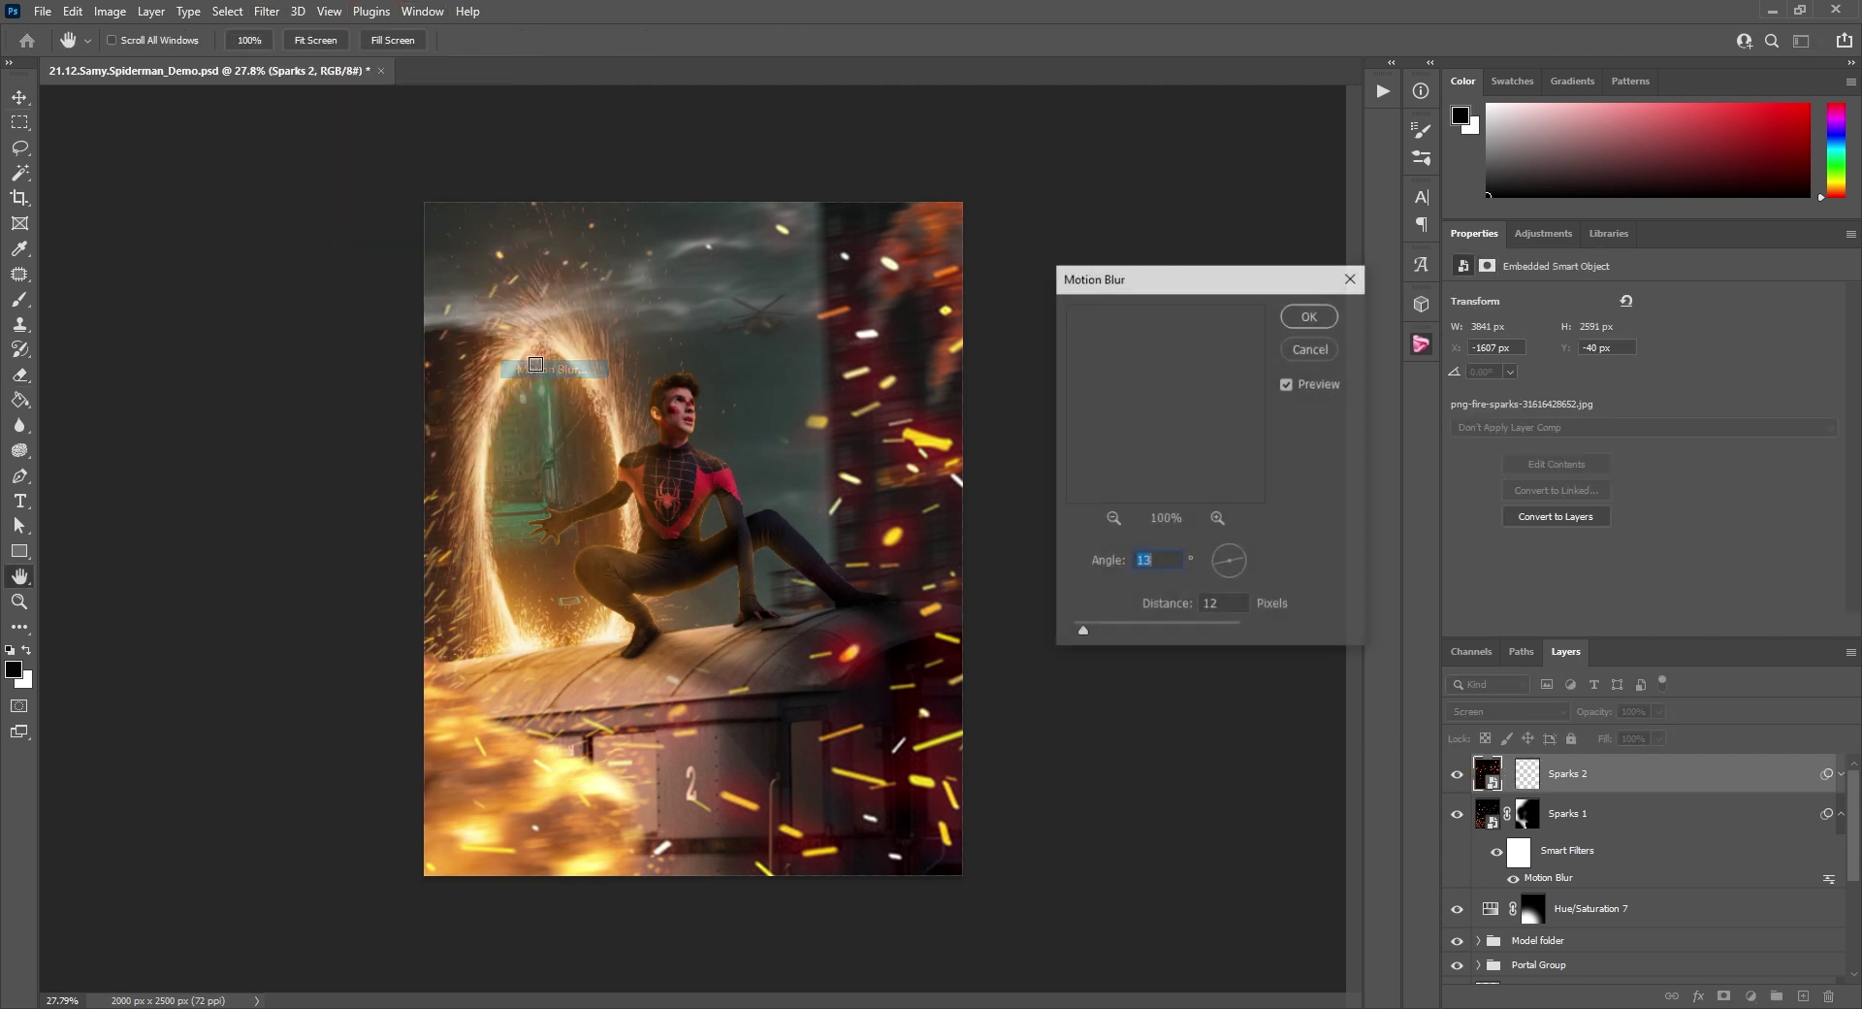
pyautogui.write('50')
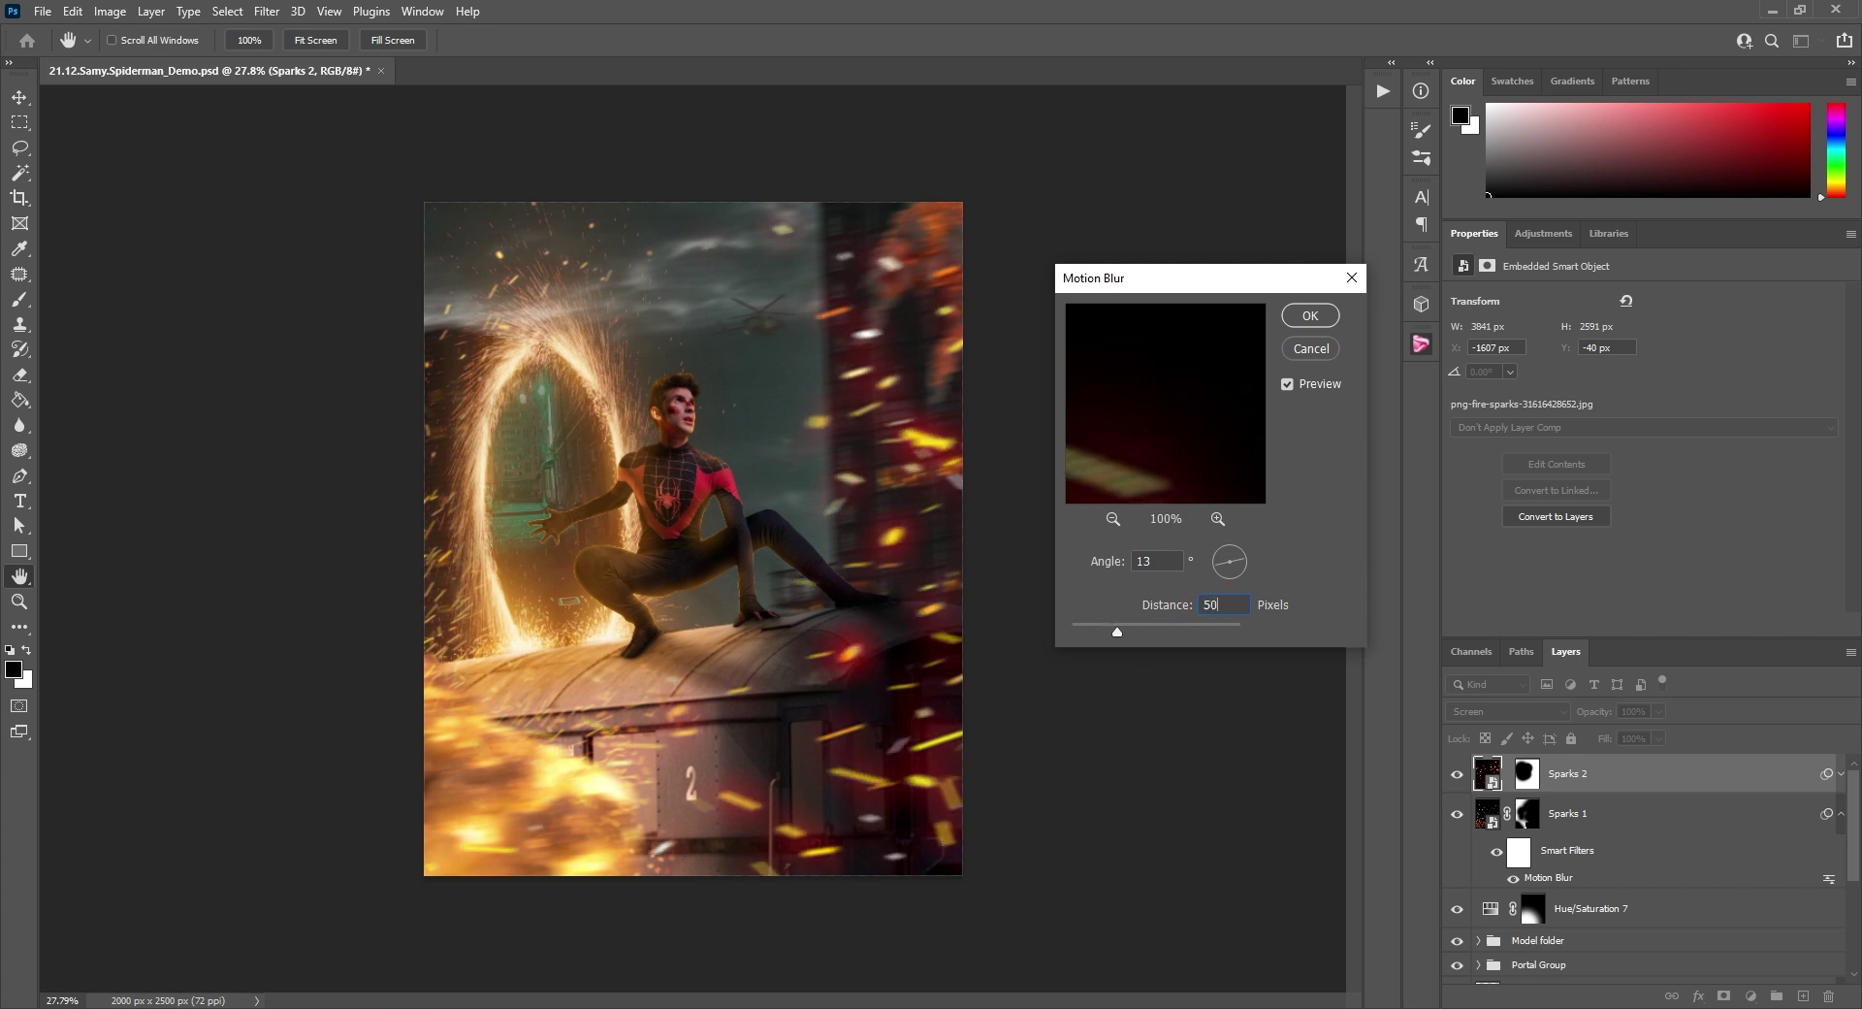
pyautogui.click(1309, 316)
# Apply a Gaussian Blur with an 8.0-pixel radius to the Sparks 2 image.
pyautogui.click(270, 13)
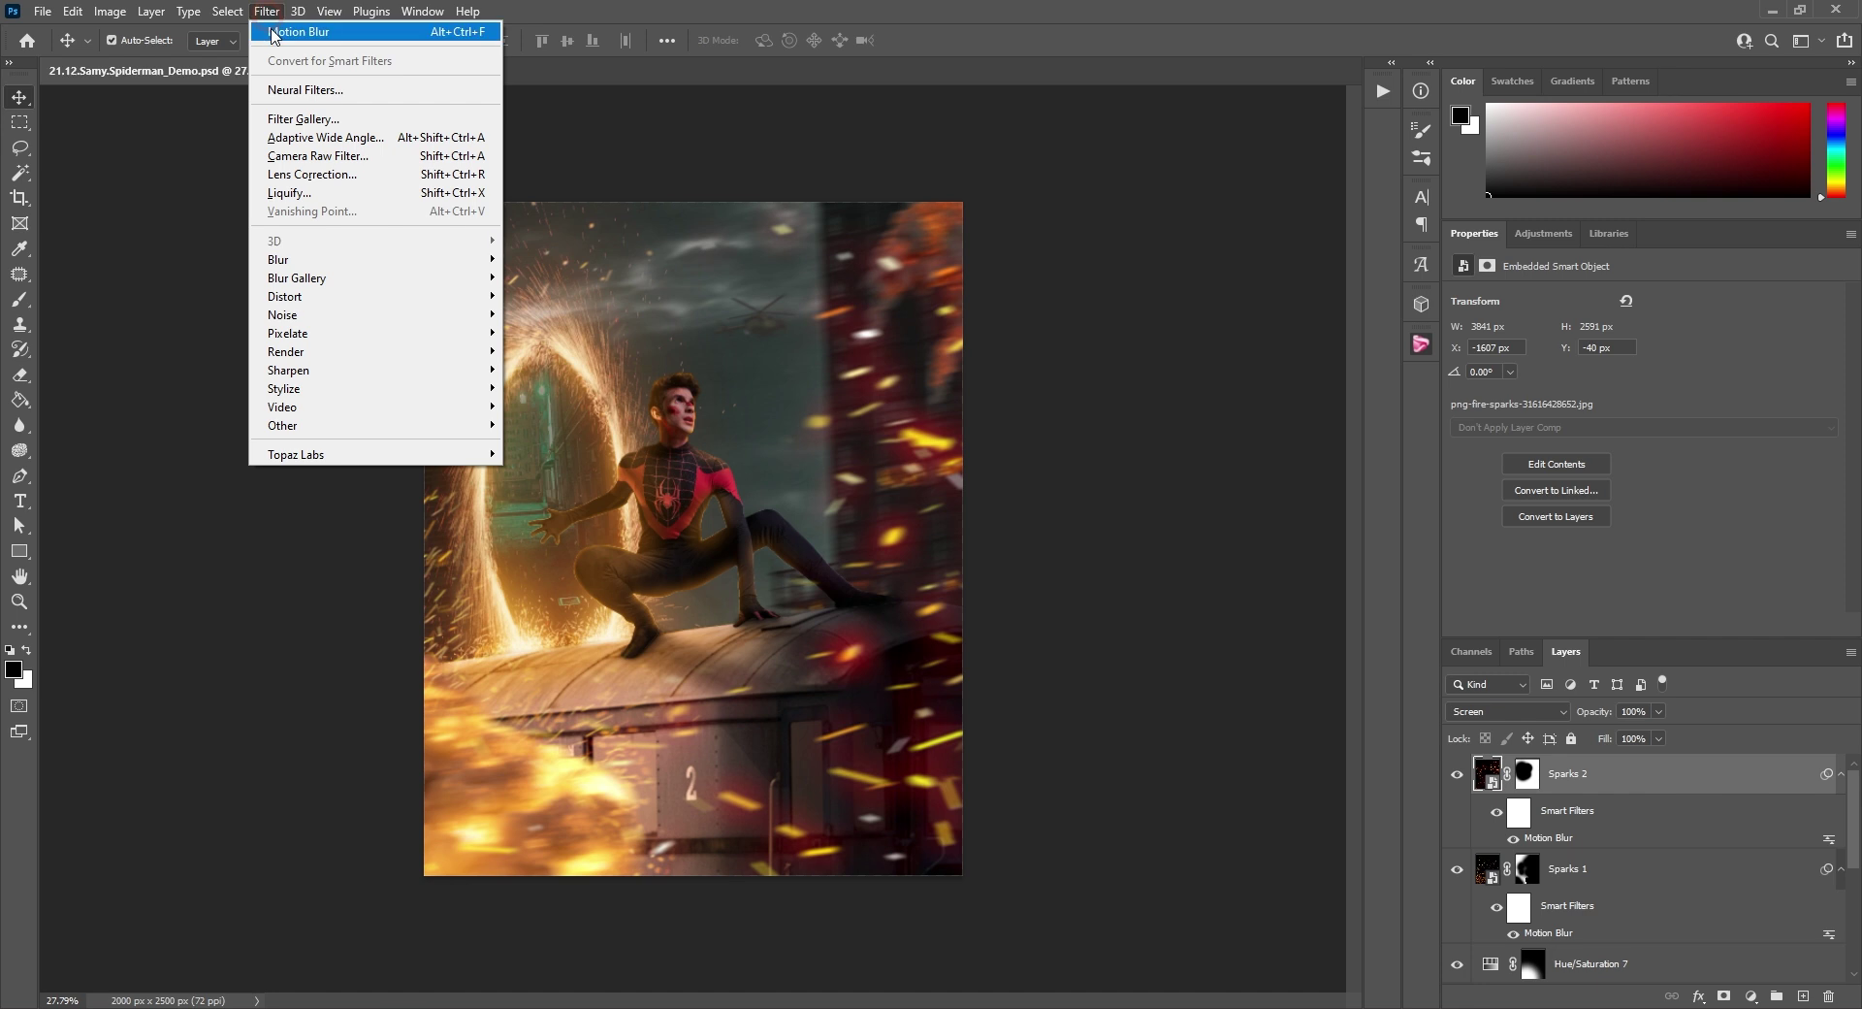
pyautogui.moveTo(371, 260)
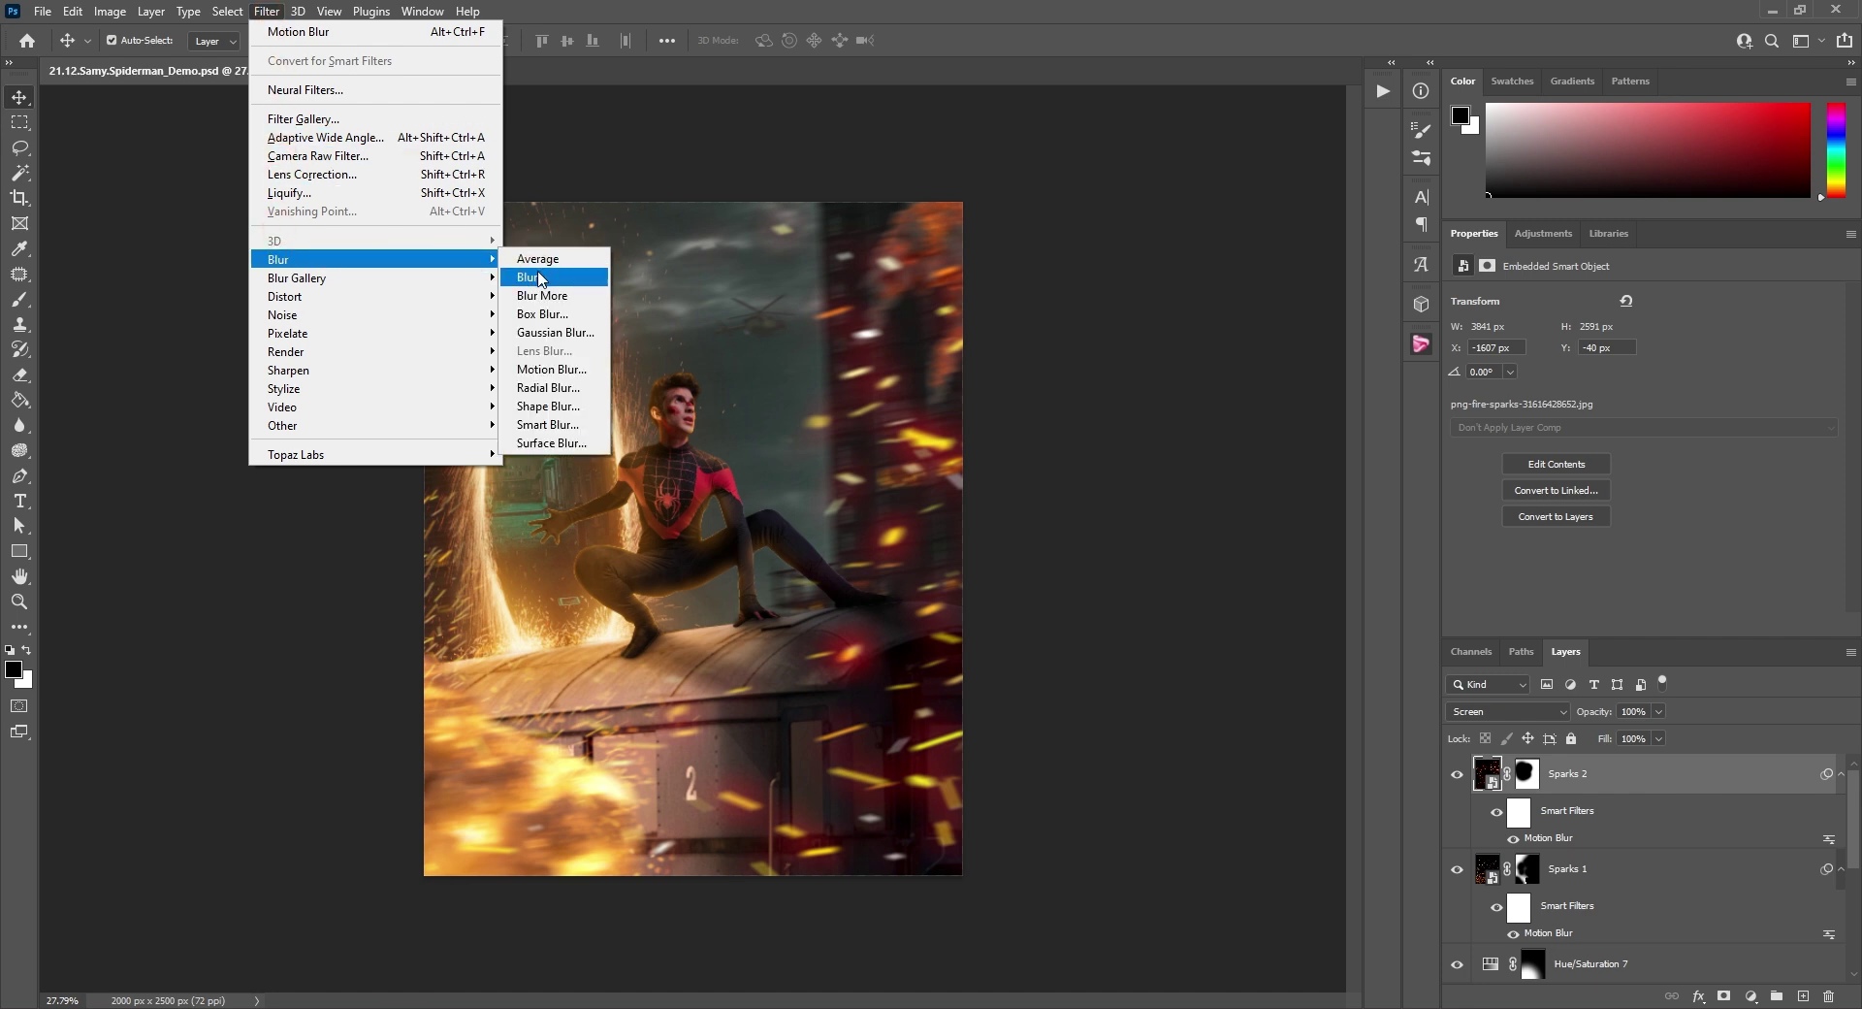
pyautogui.click(555, 332)
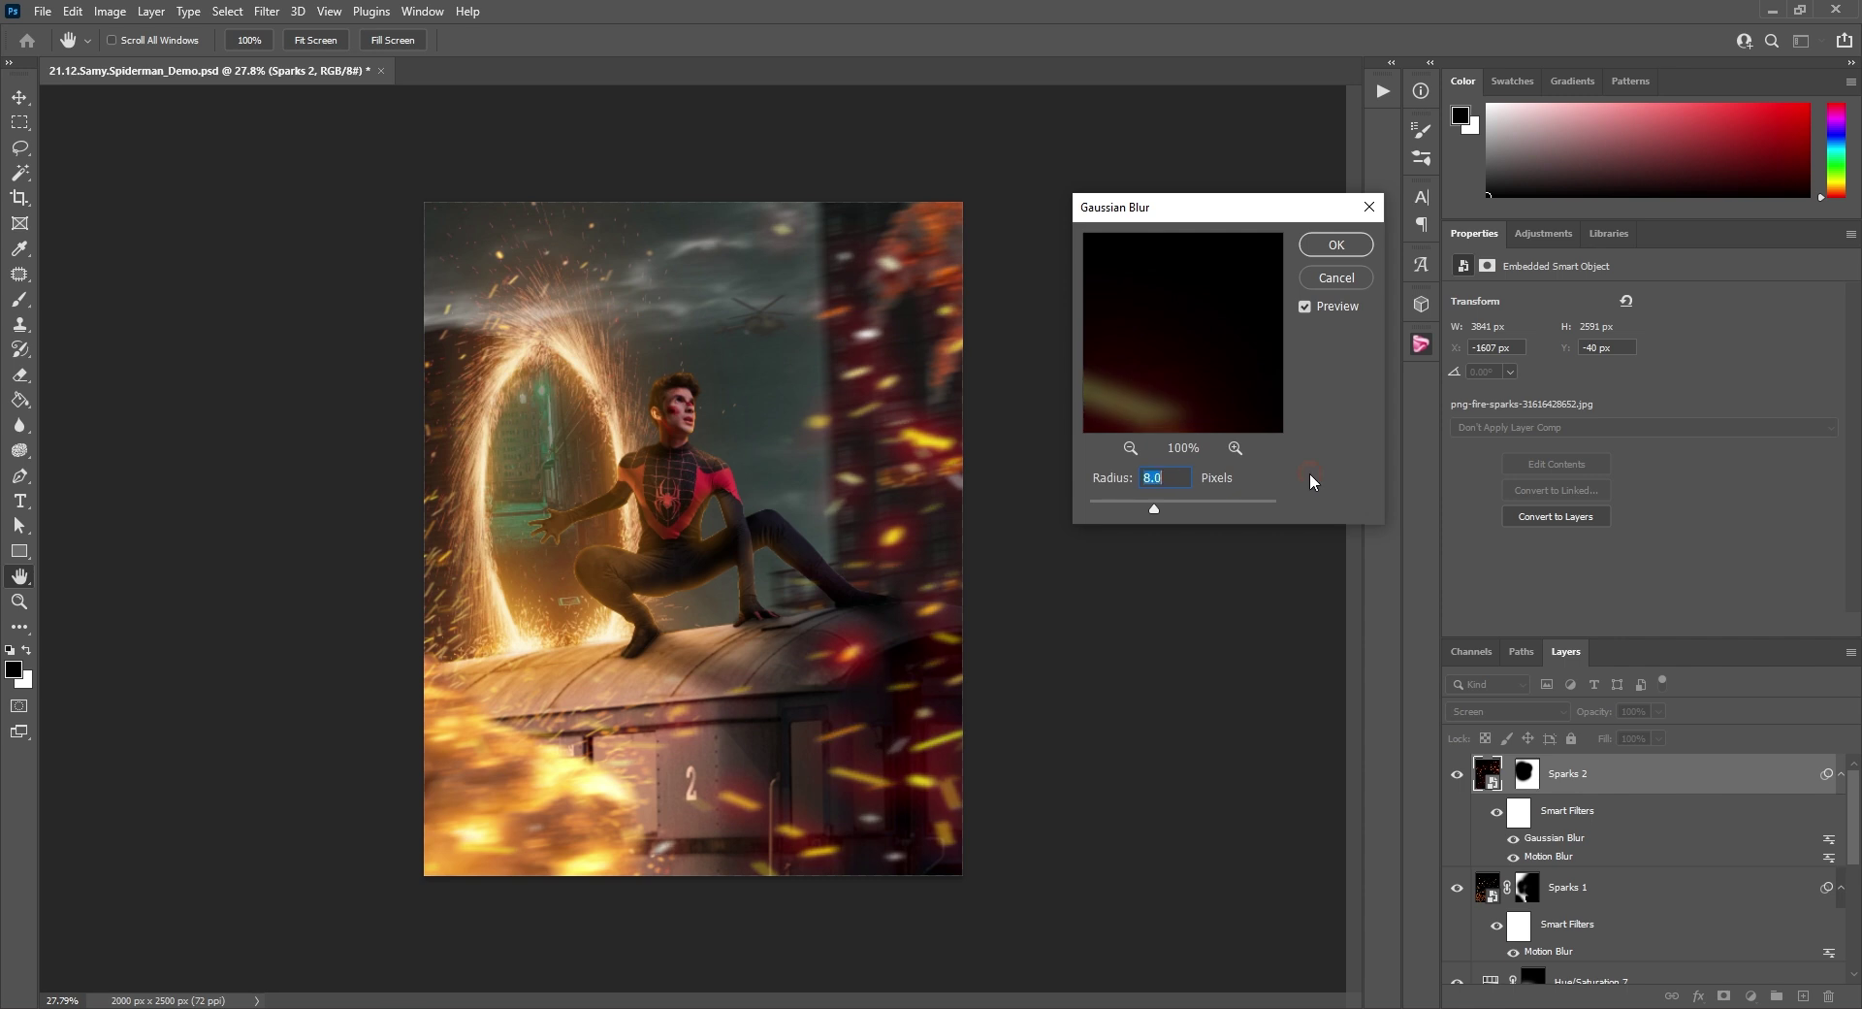
pyautogui.click(1335, 244)
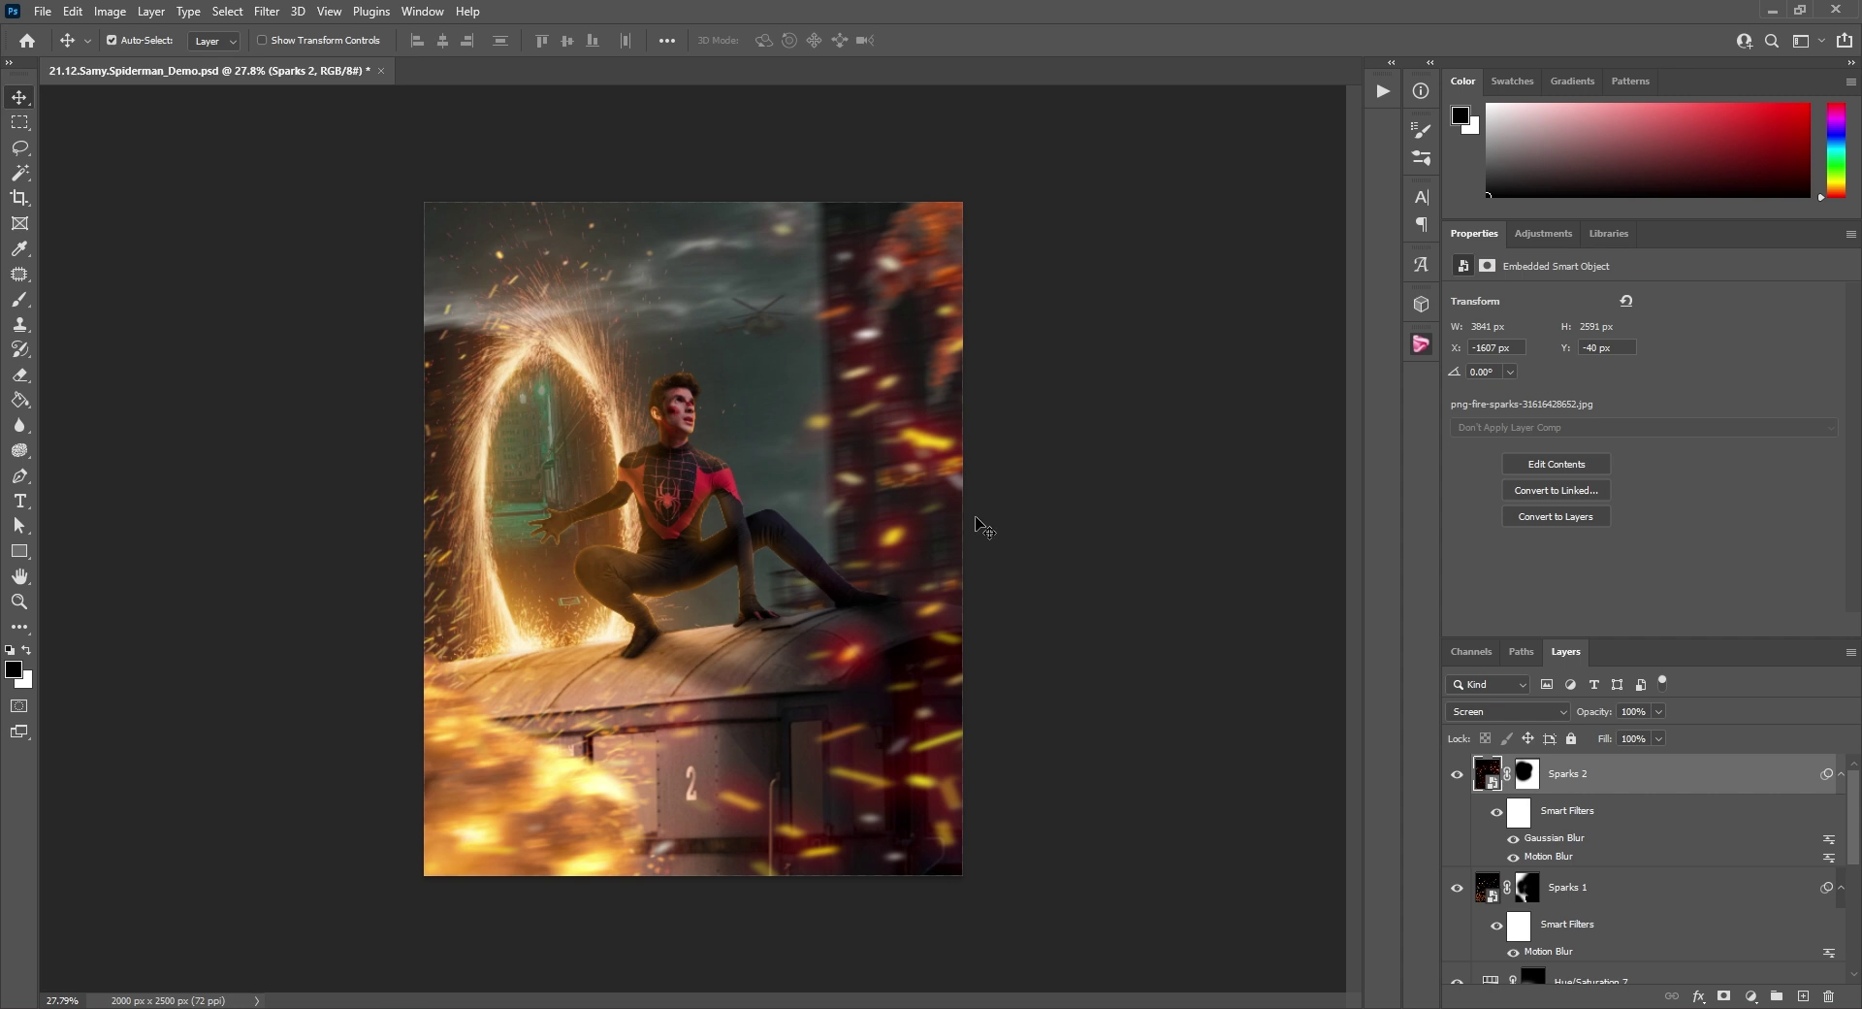
# Transform the Sparks 2 image by shifting it about 233 px to the right over the building side.
pyautogui.hotkey('ctrl', 't')
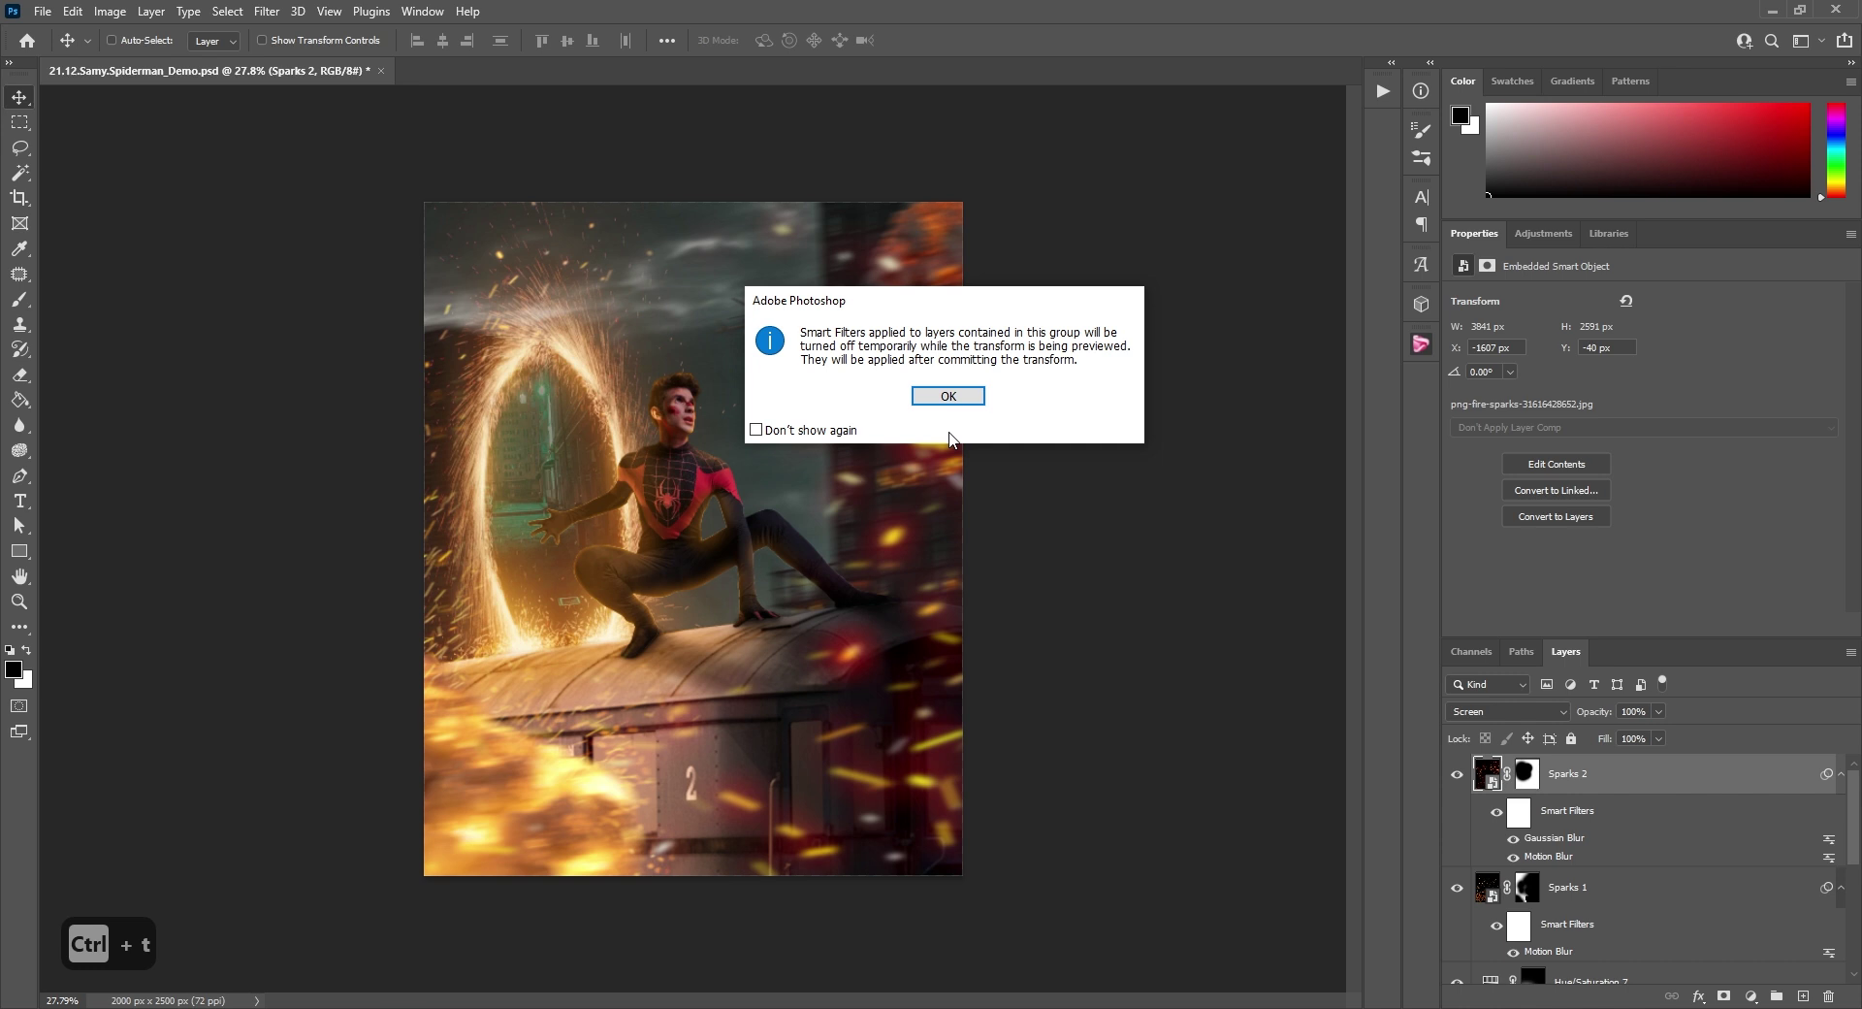
pyautogui.click(948, 397)
pyautogui.moveTo(909, 470); pyautogui.dragTo(972, 472)
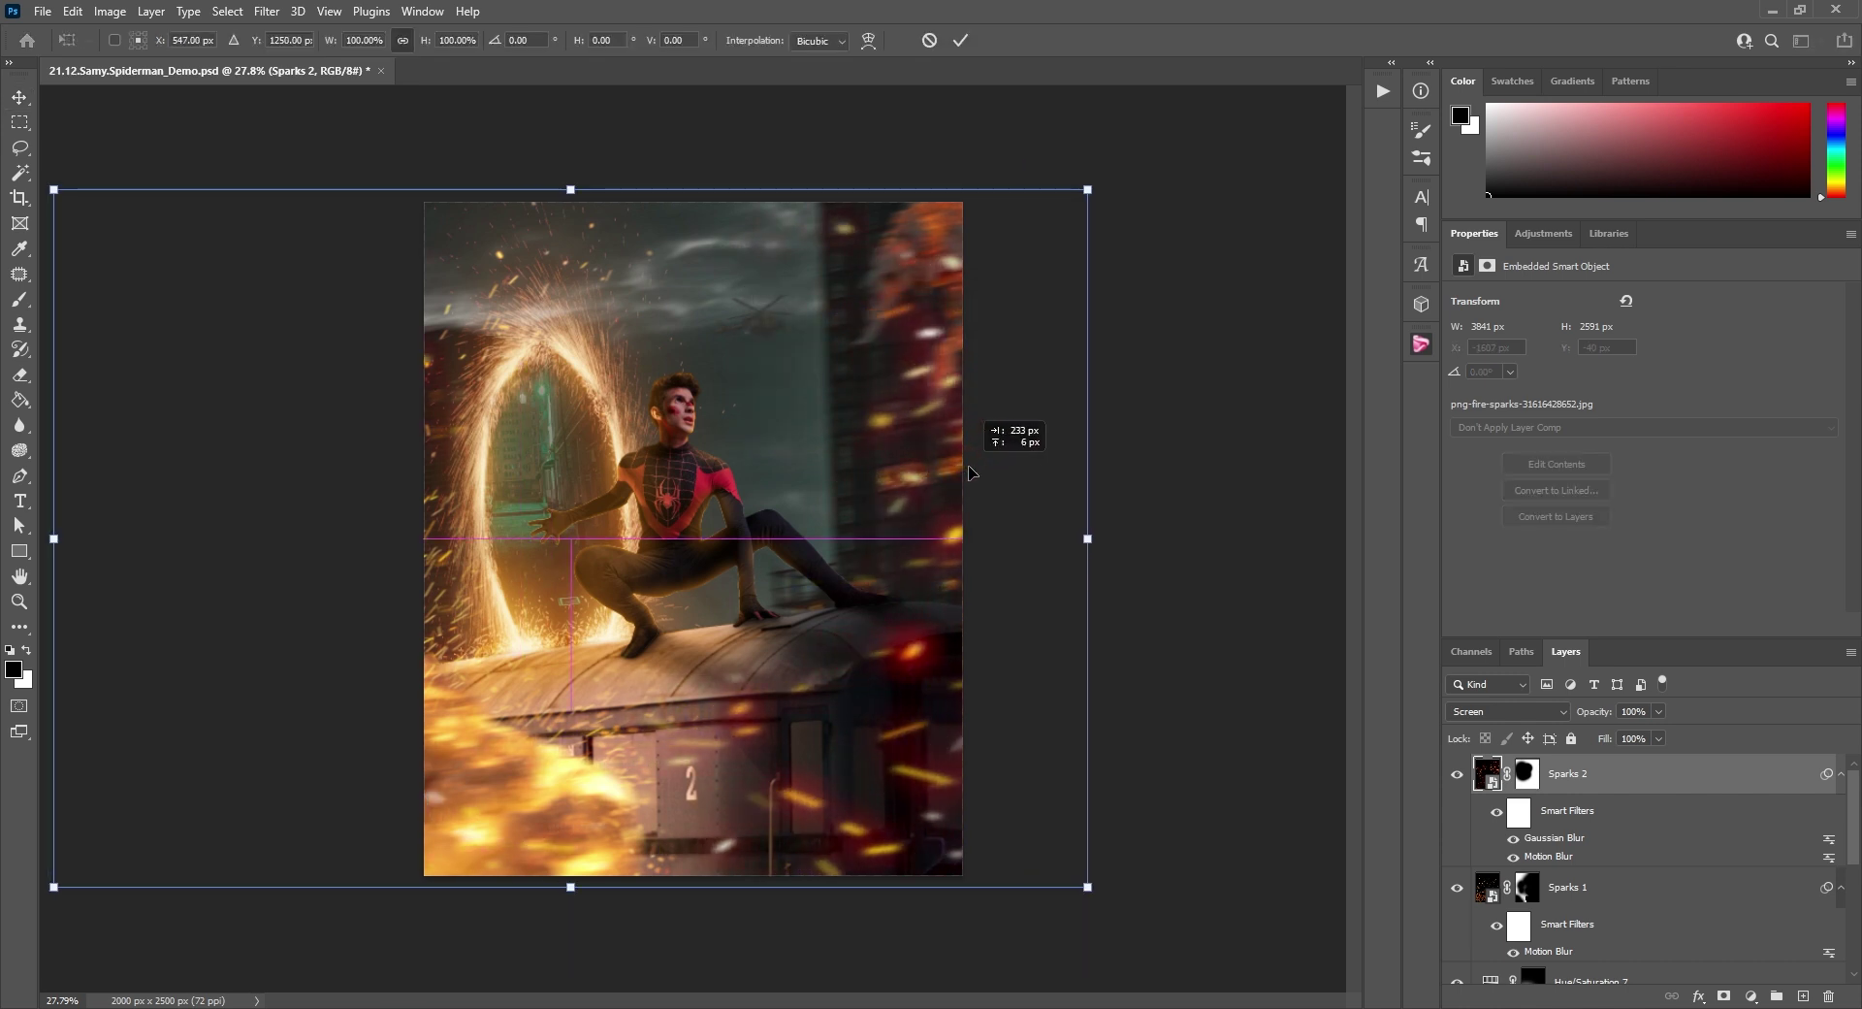
pyautogui.click(961, 39)
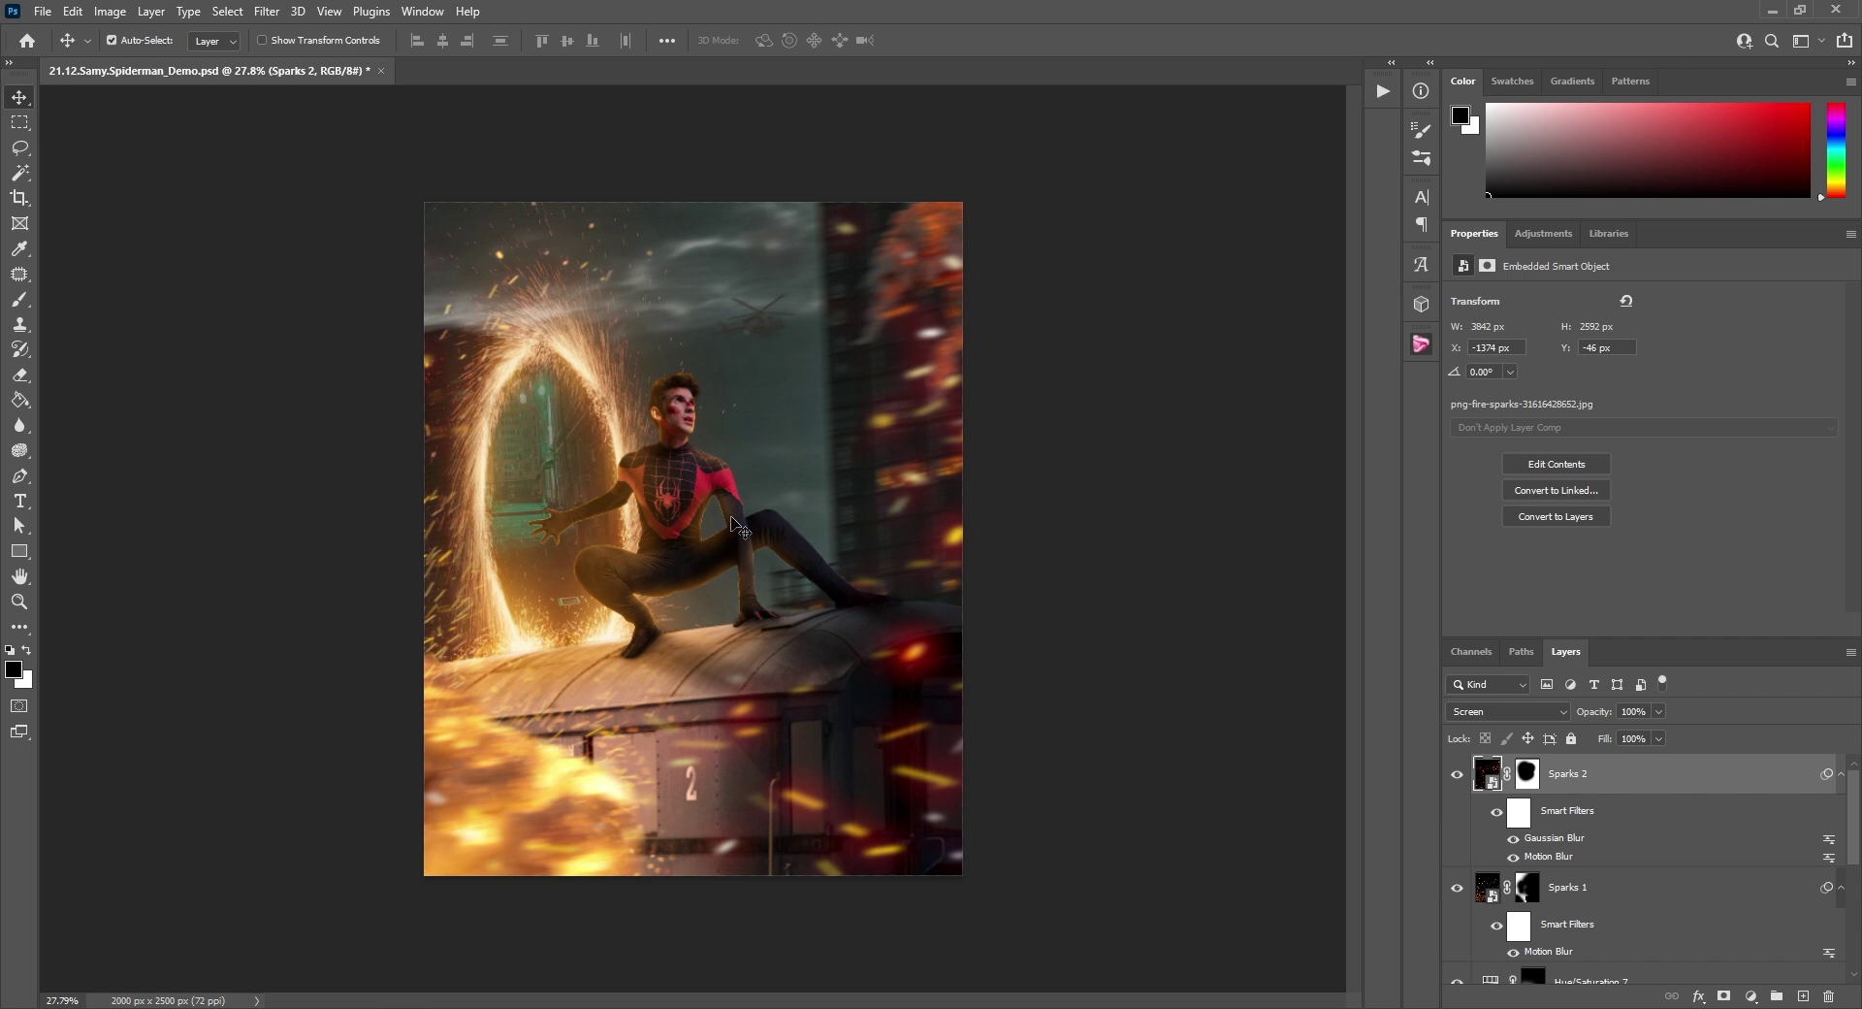
# Touch up the Sparks 1 layer mask with the Brush over the train roof beside the explosion, and save the document.
pyautogui.click(1528, 896)
pyautogui.click(20, 299)
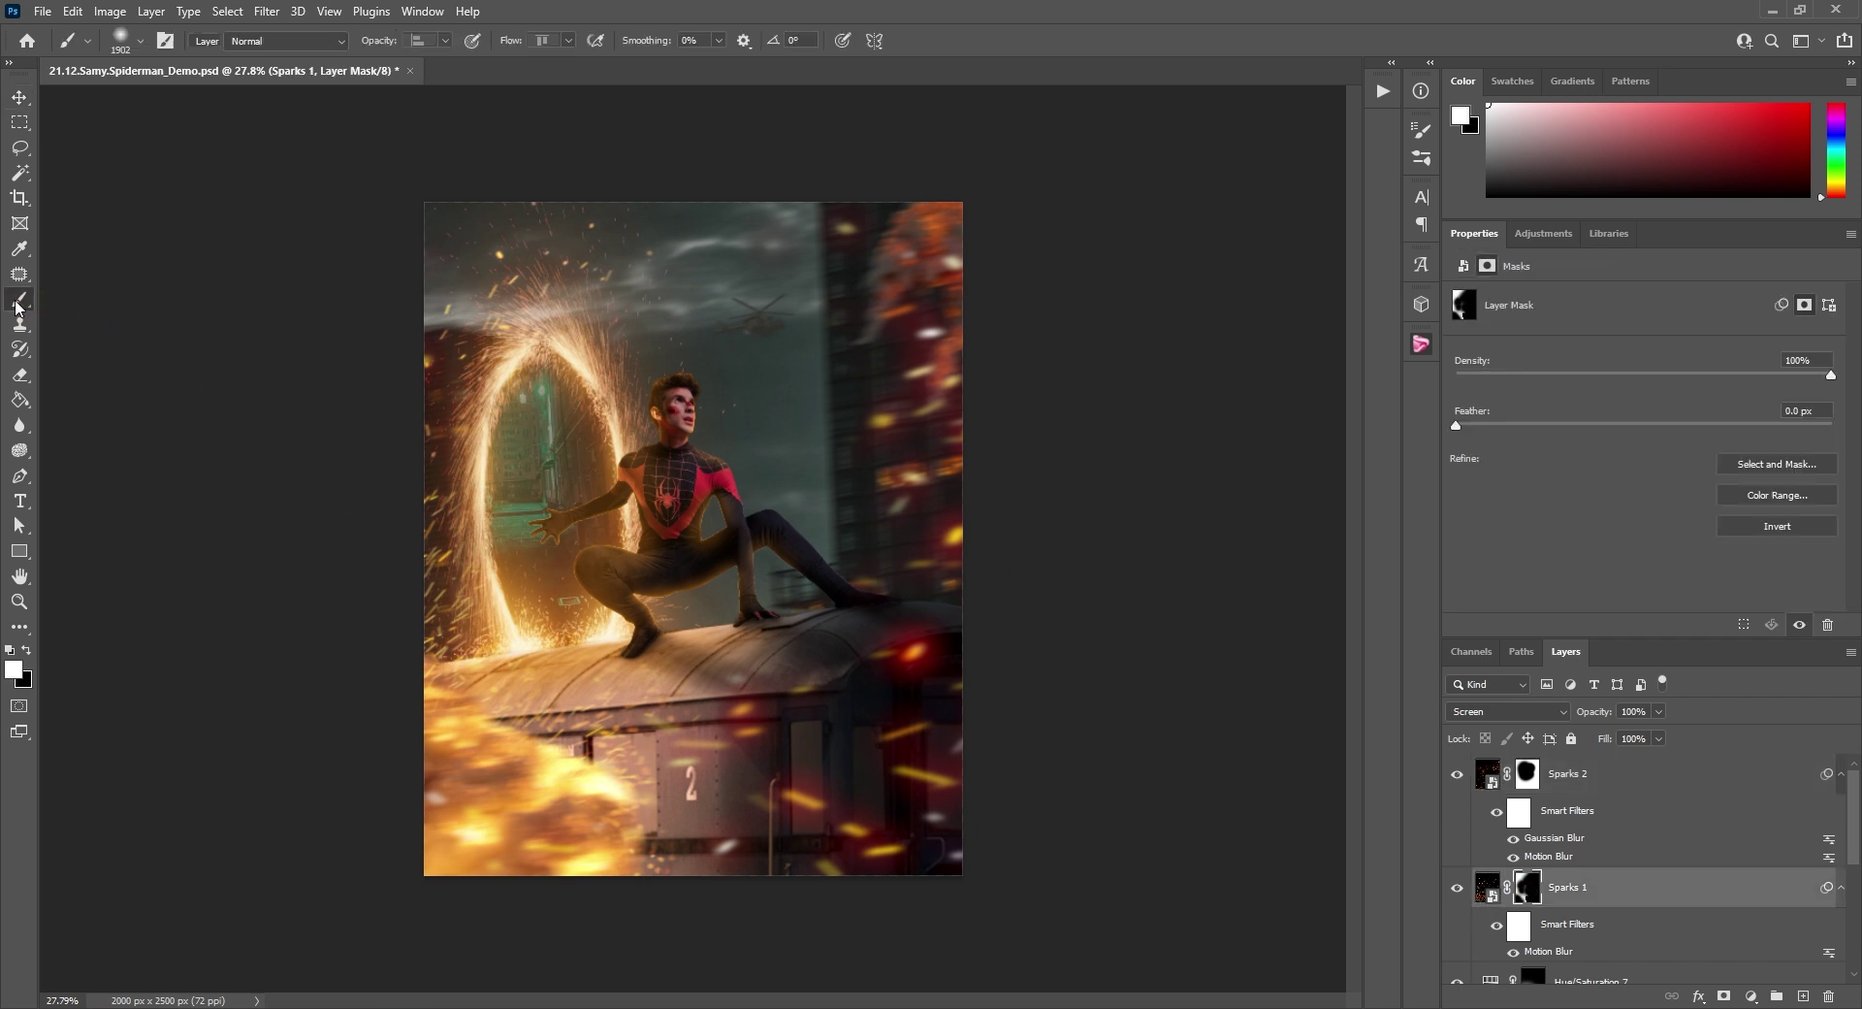
pyautogui.press('x')
pyautogui.moveTo(456, 665); pyautogui.dragTo(434, 665)
pyautogui.moveTo(579, 686)
pyautogui.mouseDown()
pyautogui.moveTo(622, 721)
pyautogui.moveTo(549, 722)
pyautogui.mouseUp()
pyautogui.hotkey('ctrl', 's')
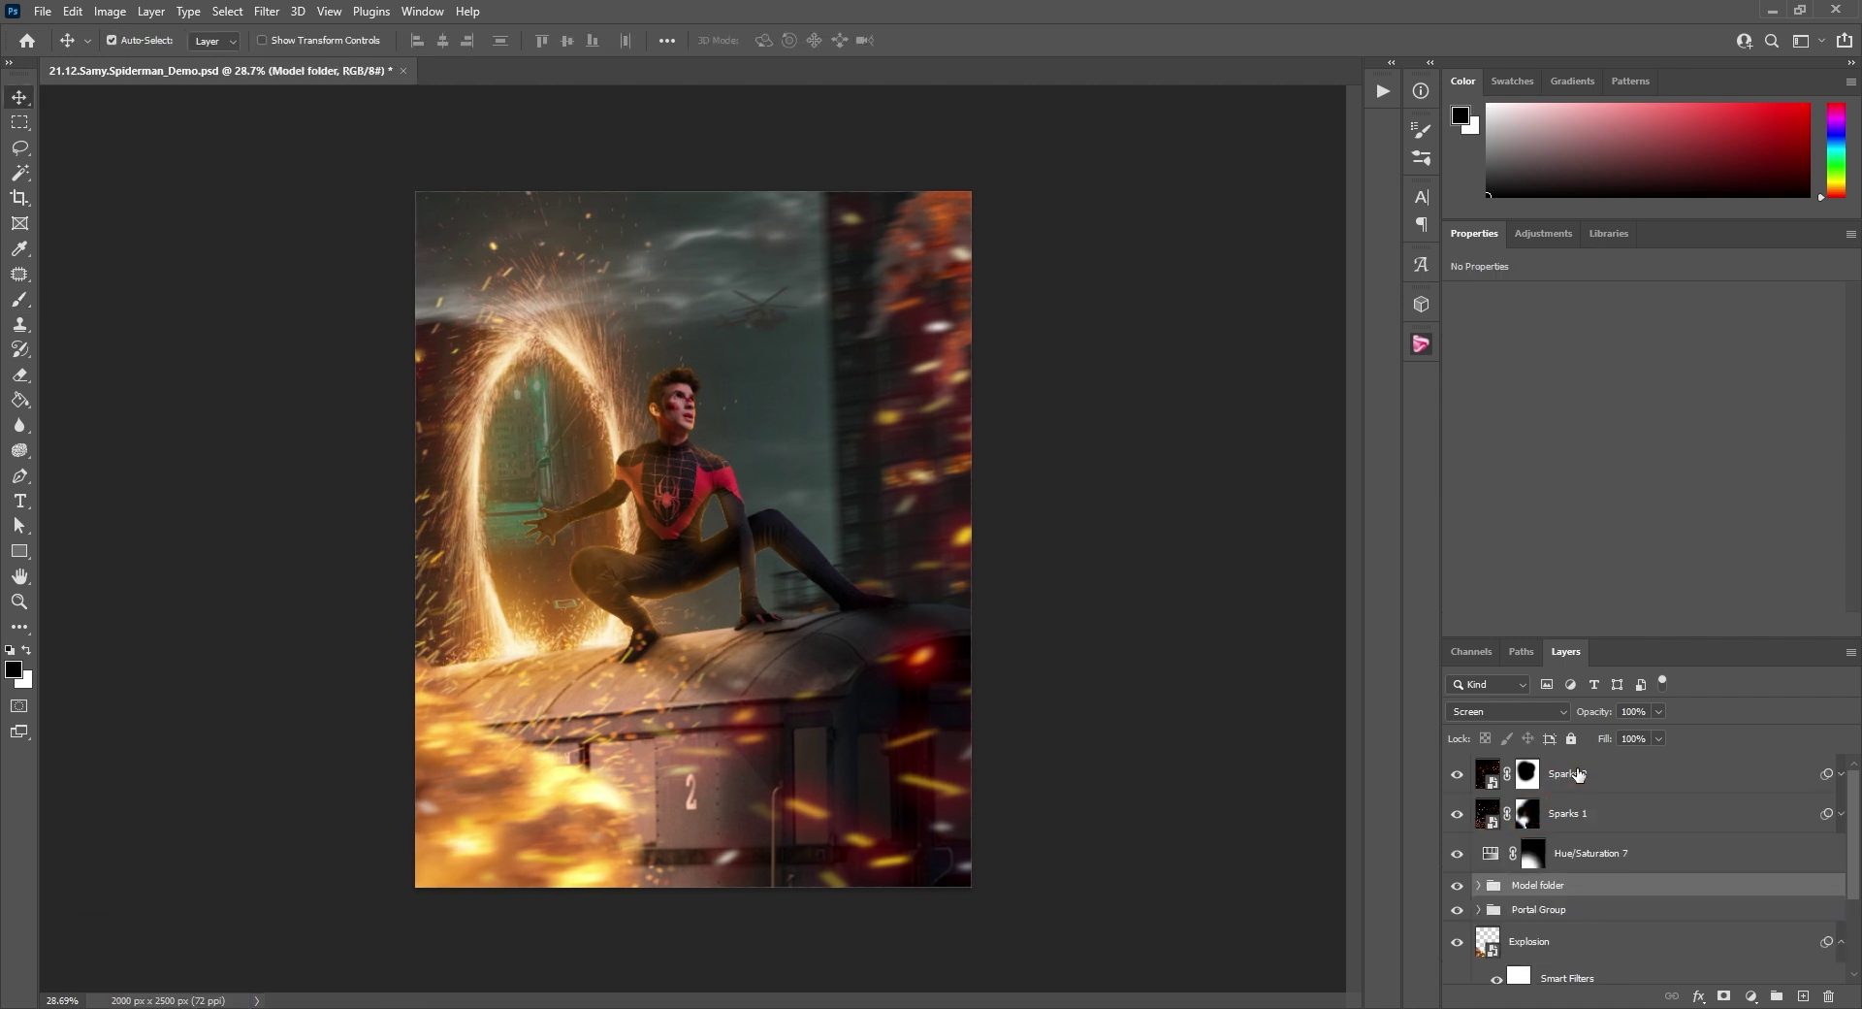
# Add a Curves layer named "Vignette" above Sparks 2 and bend it into an S-curve with strongly darkened shadows.
pyautogui.click(1576, 776)
pyautogui.click(1529, 243)
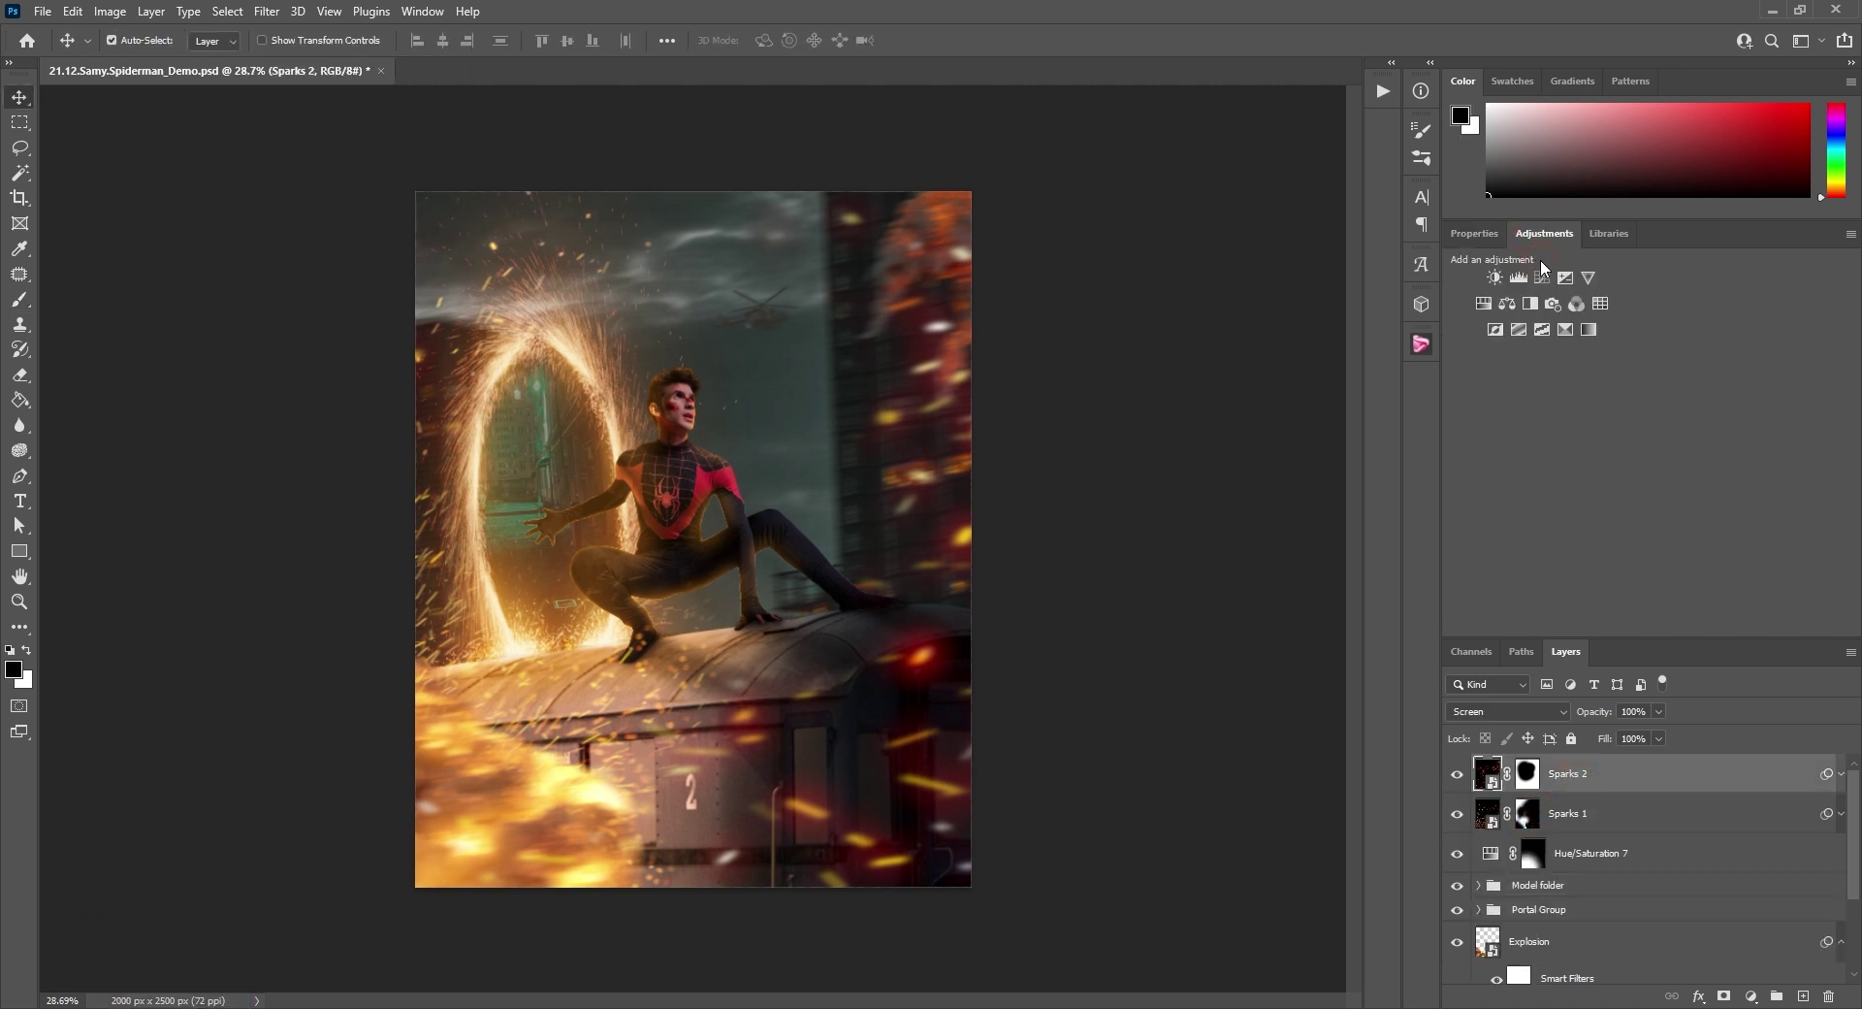
pyautogui.click(1542, 277)
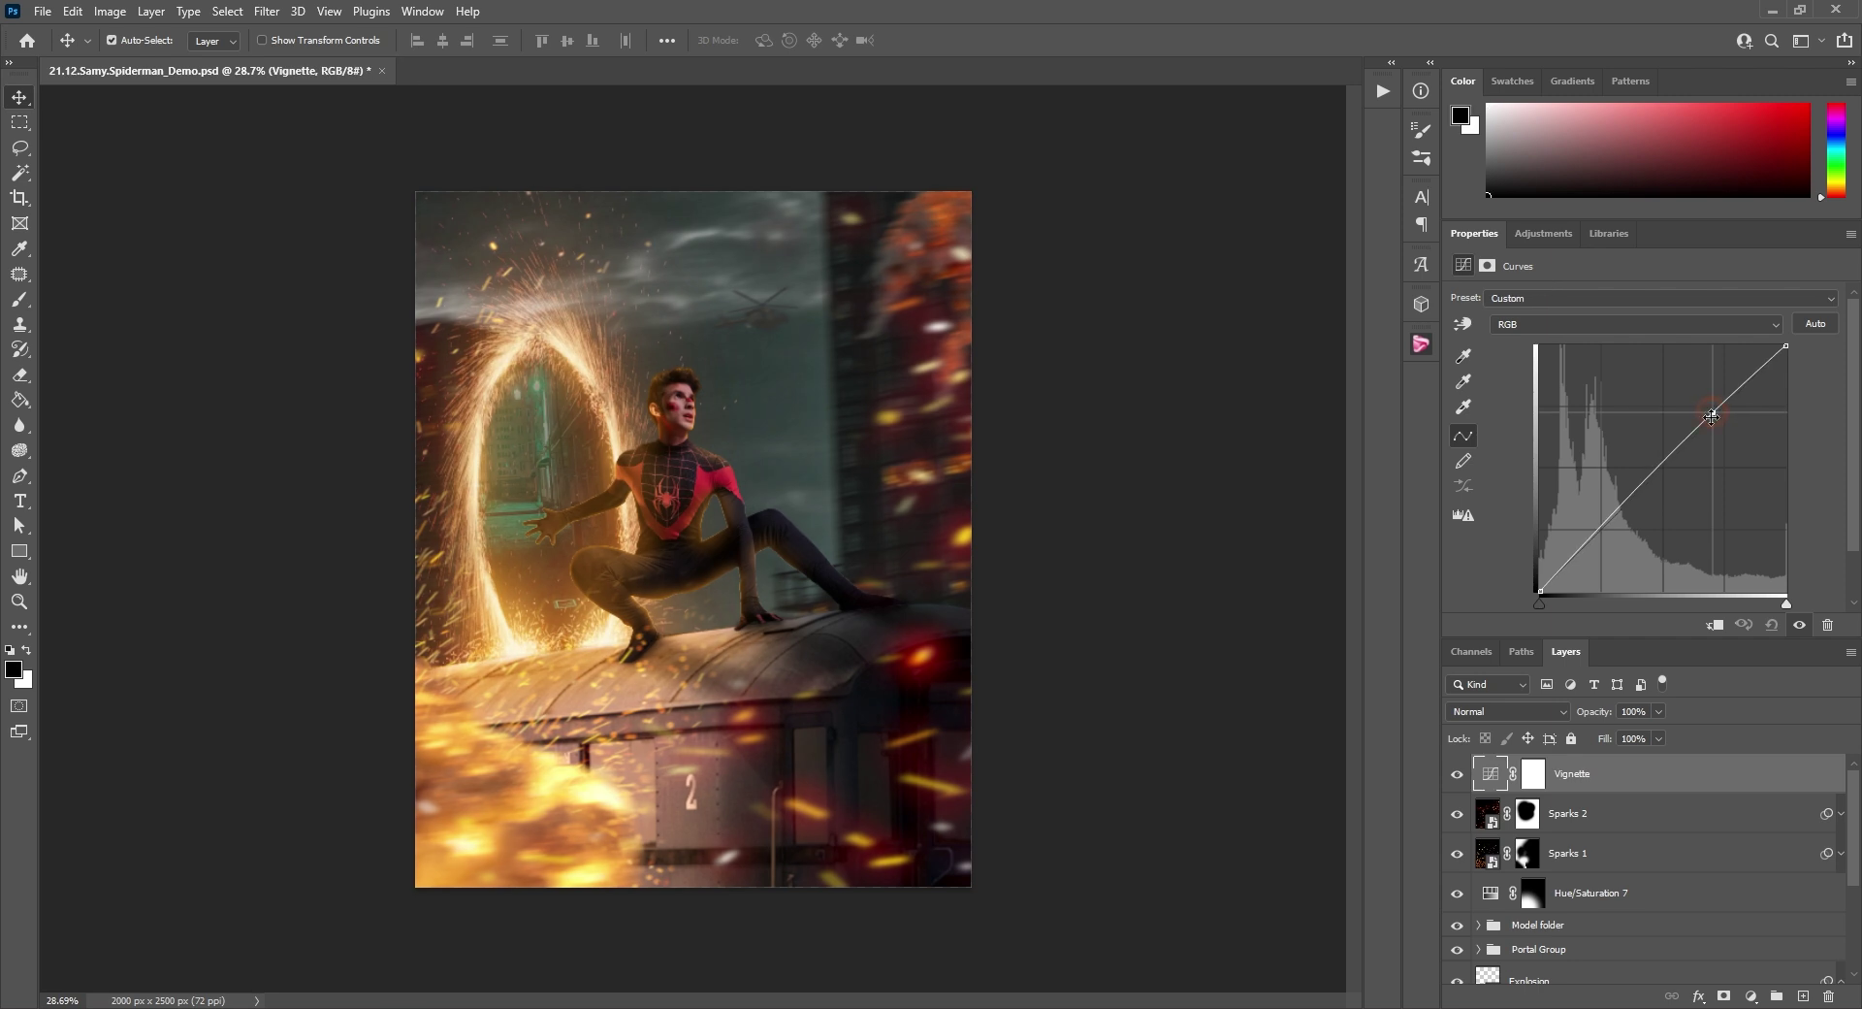
pyautogui.moveTo(1613, 515); pyautogui.dragTo(1624, 533)
pyautogui.click(1556, 589)
pyautogui.moveTo(1558, 595); pyautogui.dragTo(1571, 599)
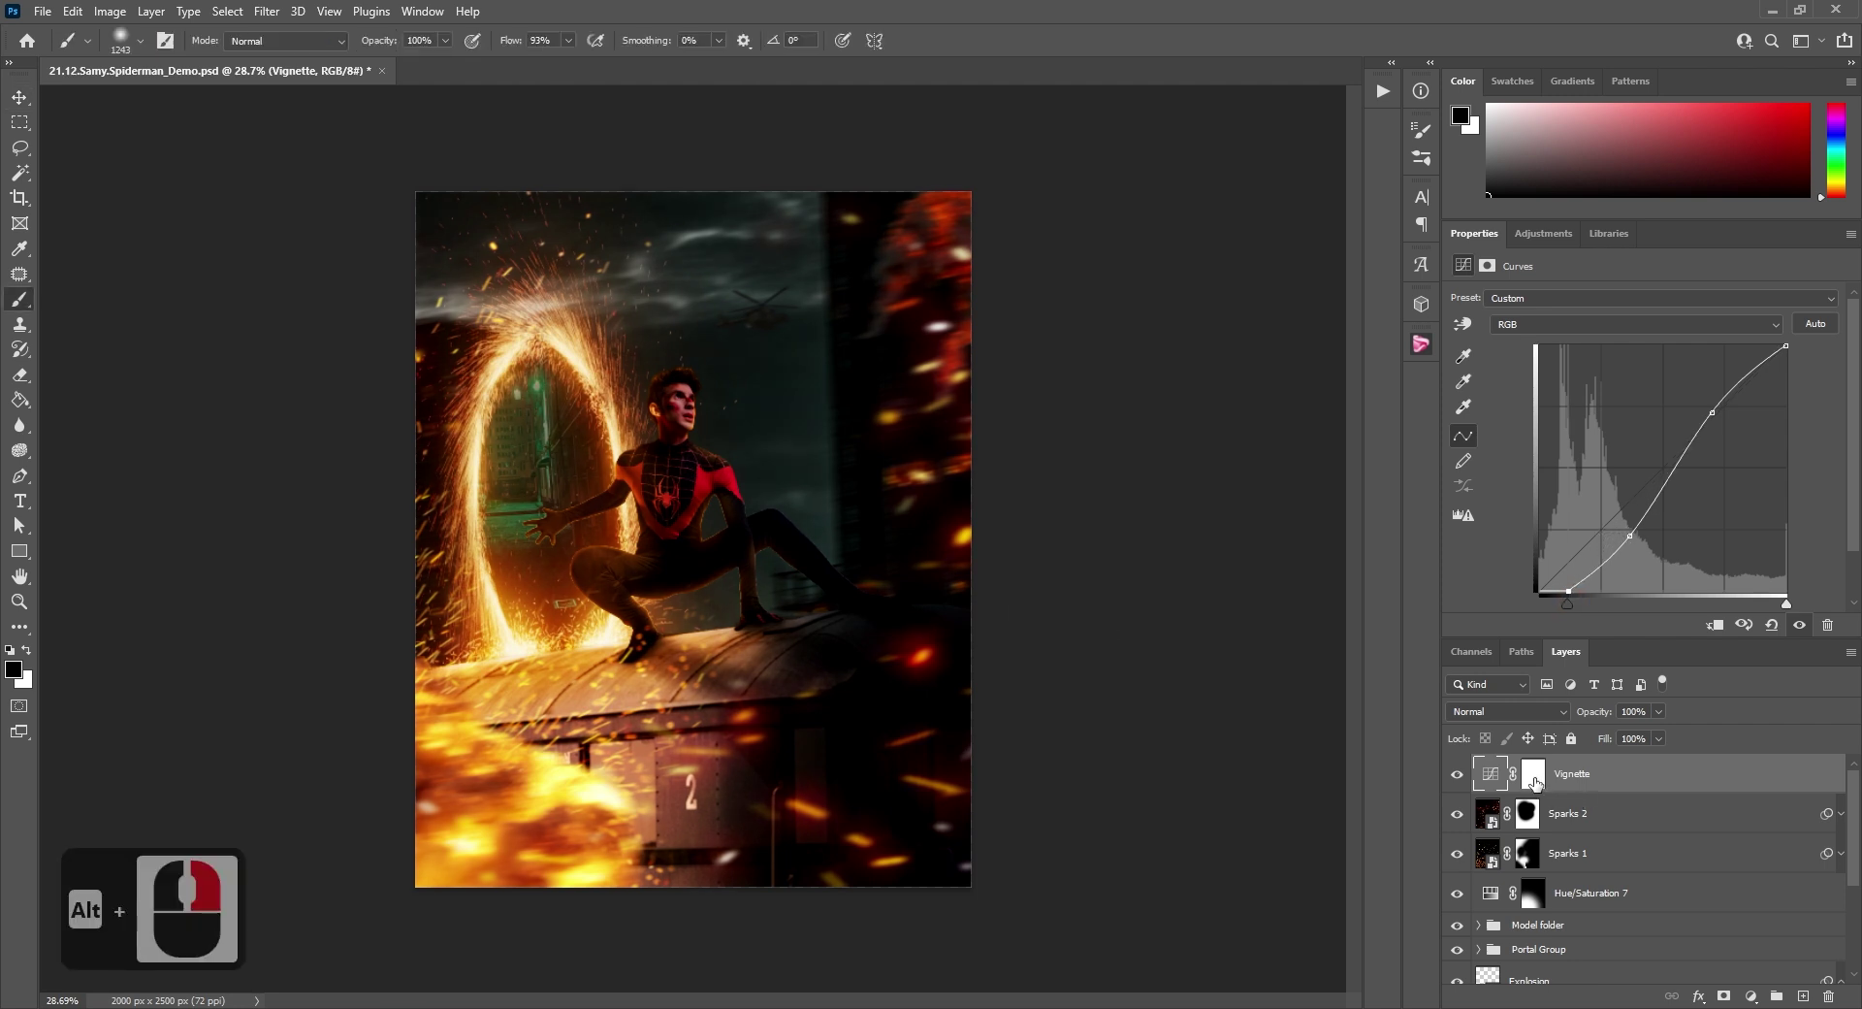
# Erase the Vignette mask with a large soft eraser over the model and image centre, keeping the darkening around the edges.
pyautogui.click(1535, 782)
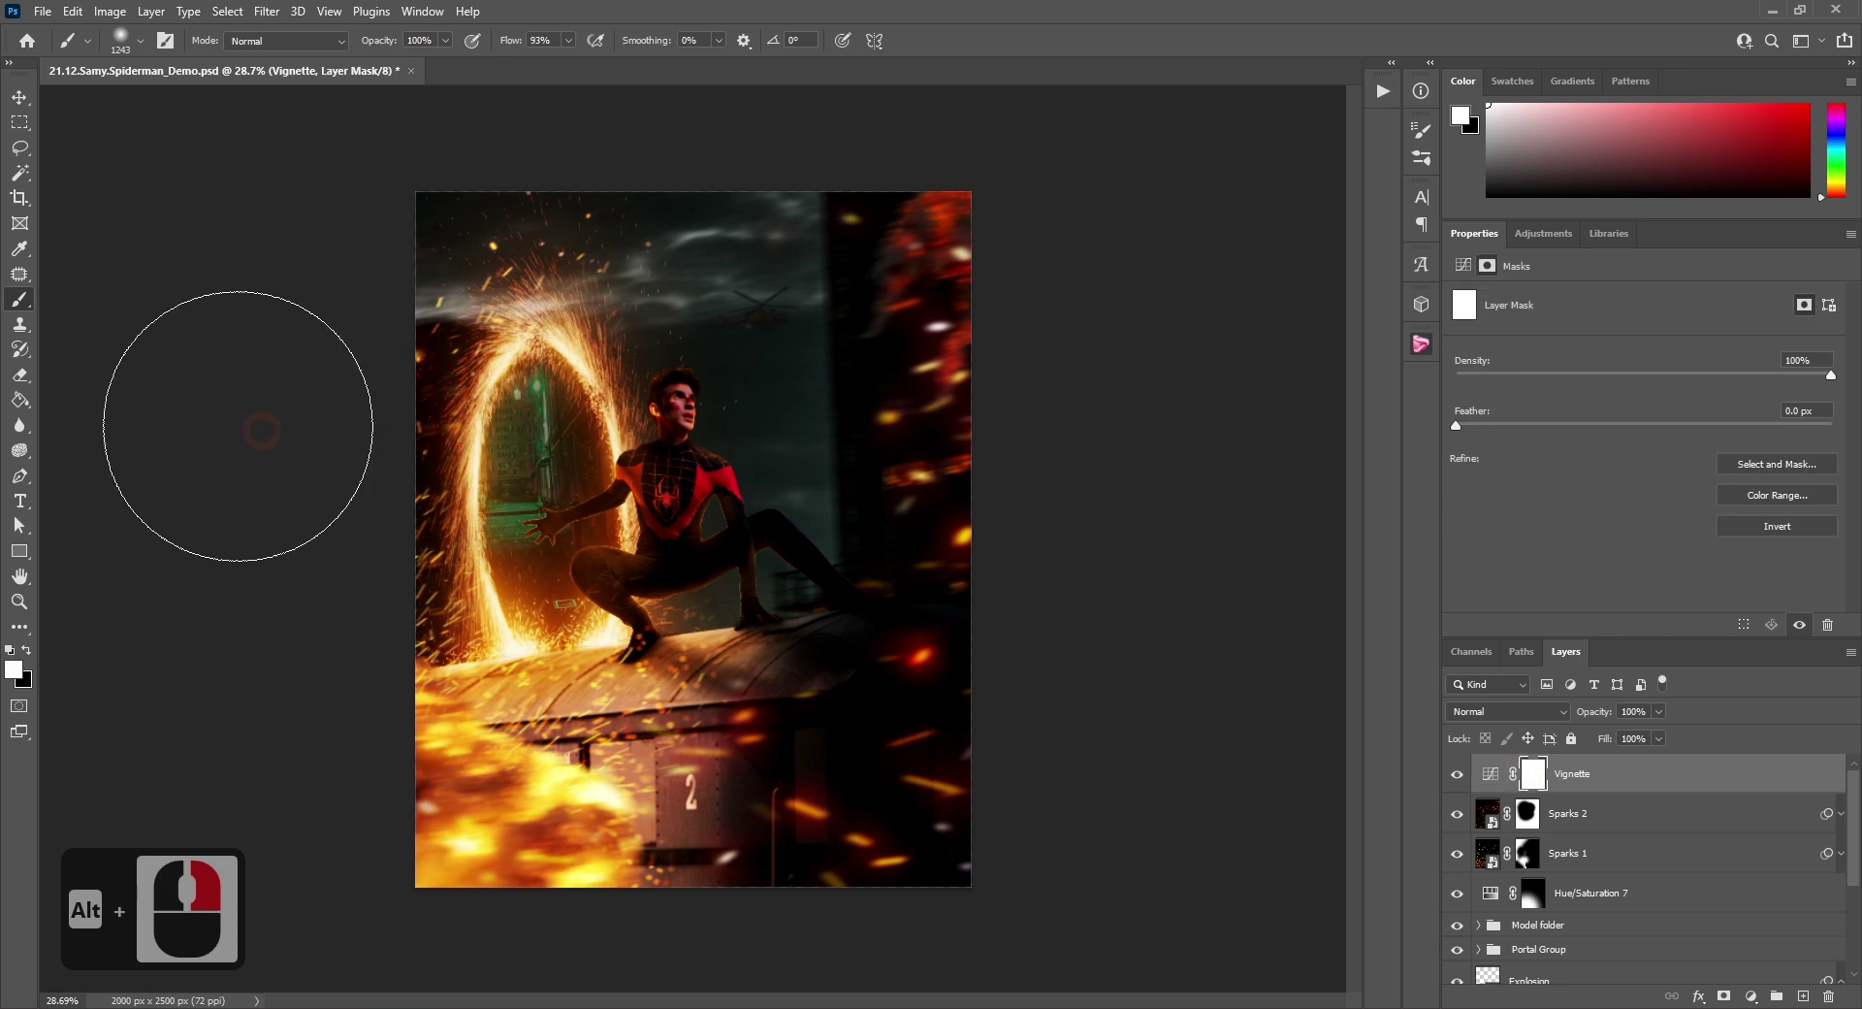
pyautogui.press('x')
pyautogui.press('e')
pyautogui.moveTo(680, 517)
pyautogui.mouseDown()
pyautogui.moveTo(784, 534)
pyautogui.moveTo(838, 514)
pyautogui.mouseUp()
pyautogui.click(693, 496)
pyautogui.click(686, 600)
pyautogui.click(728, 598)
pyautogui.click(733, 393)
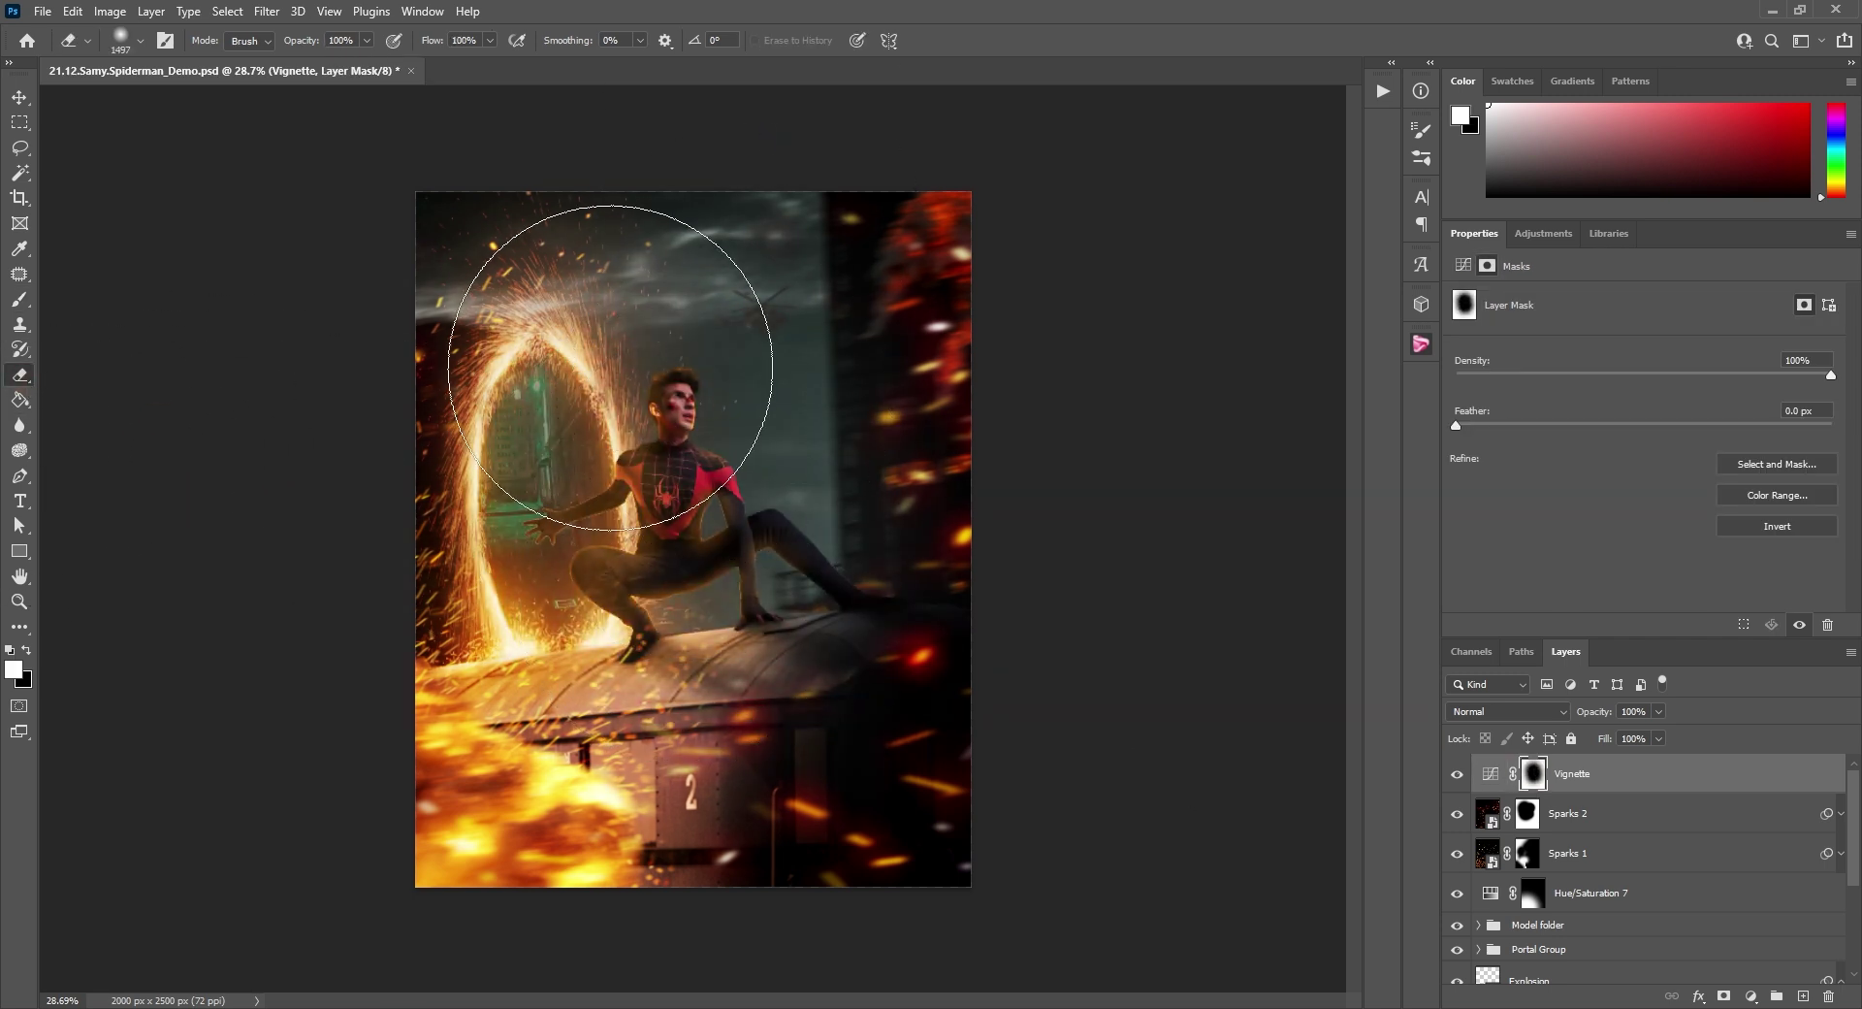
pyautogui.hotkey('ctrl', 'z')
pyautogui.moveTo(695, 597); pyautogui.dragTo(723, 597)
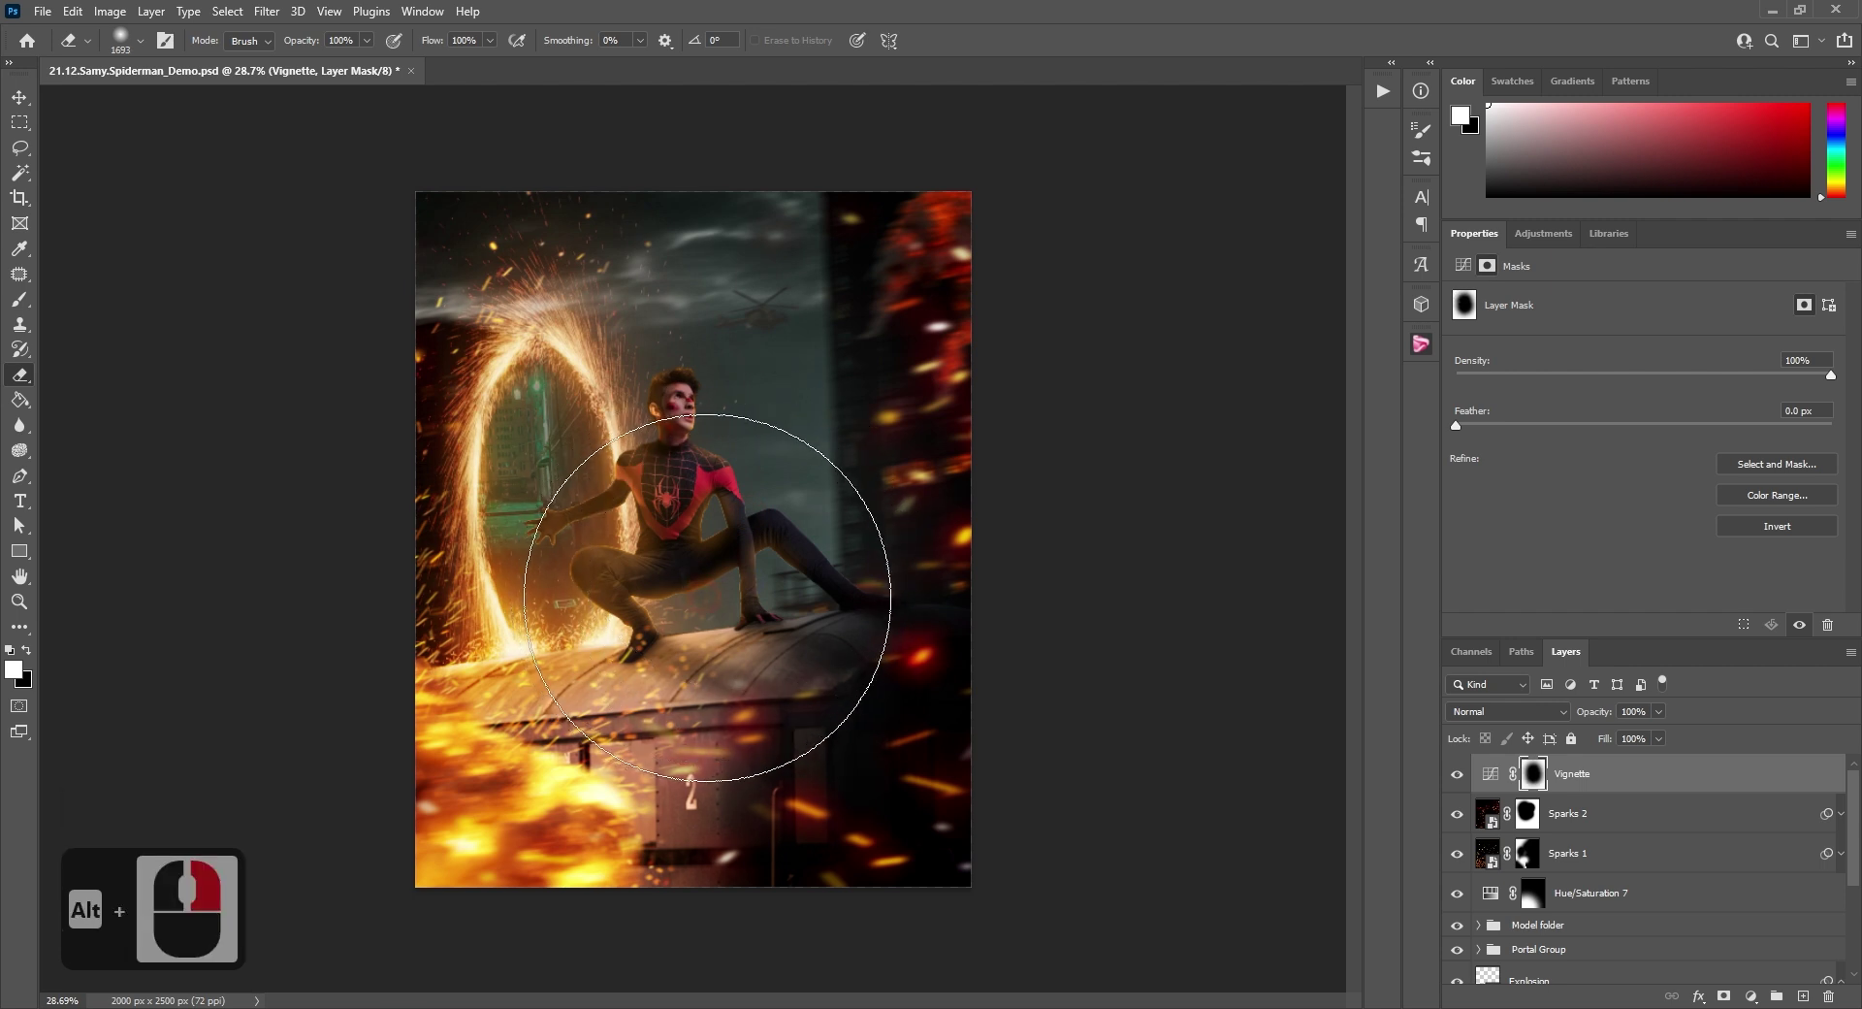
# Readjust the shadow points of the Vignette curve to soften its darkening.
pyautogui.click(1492, 774)
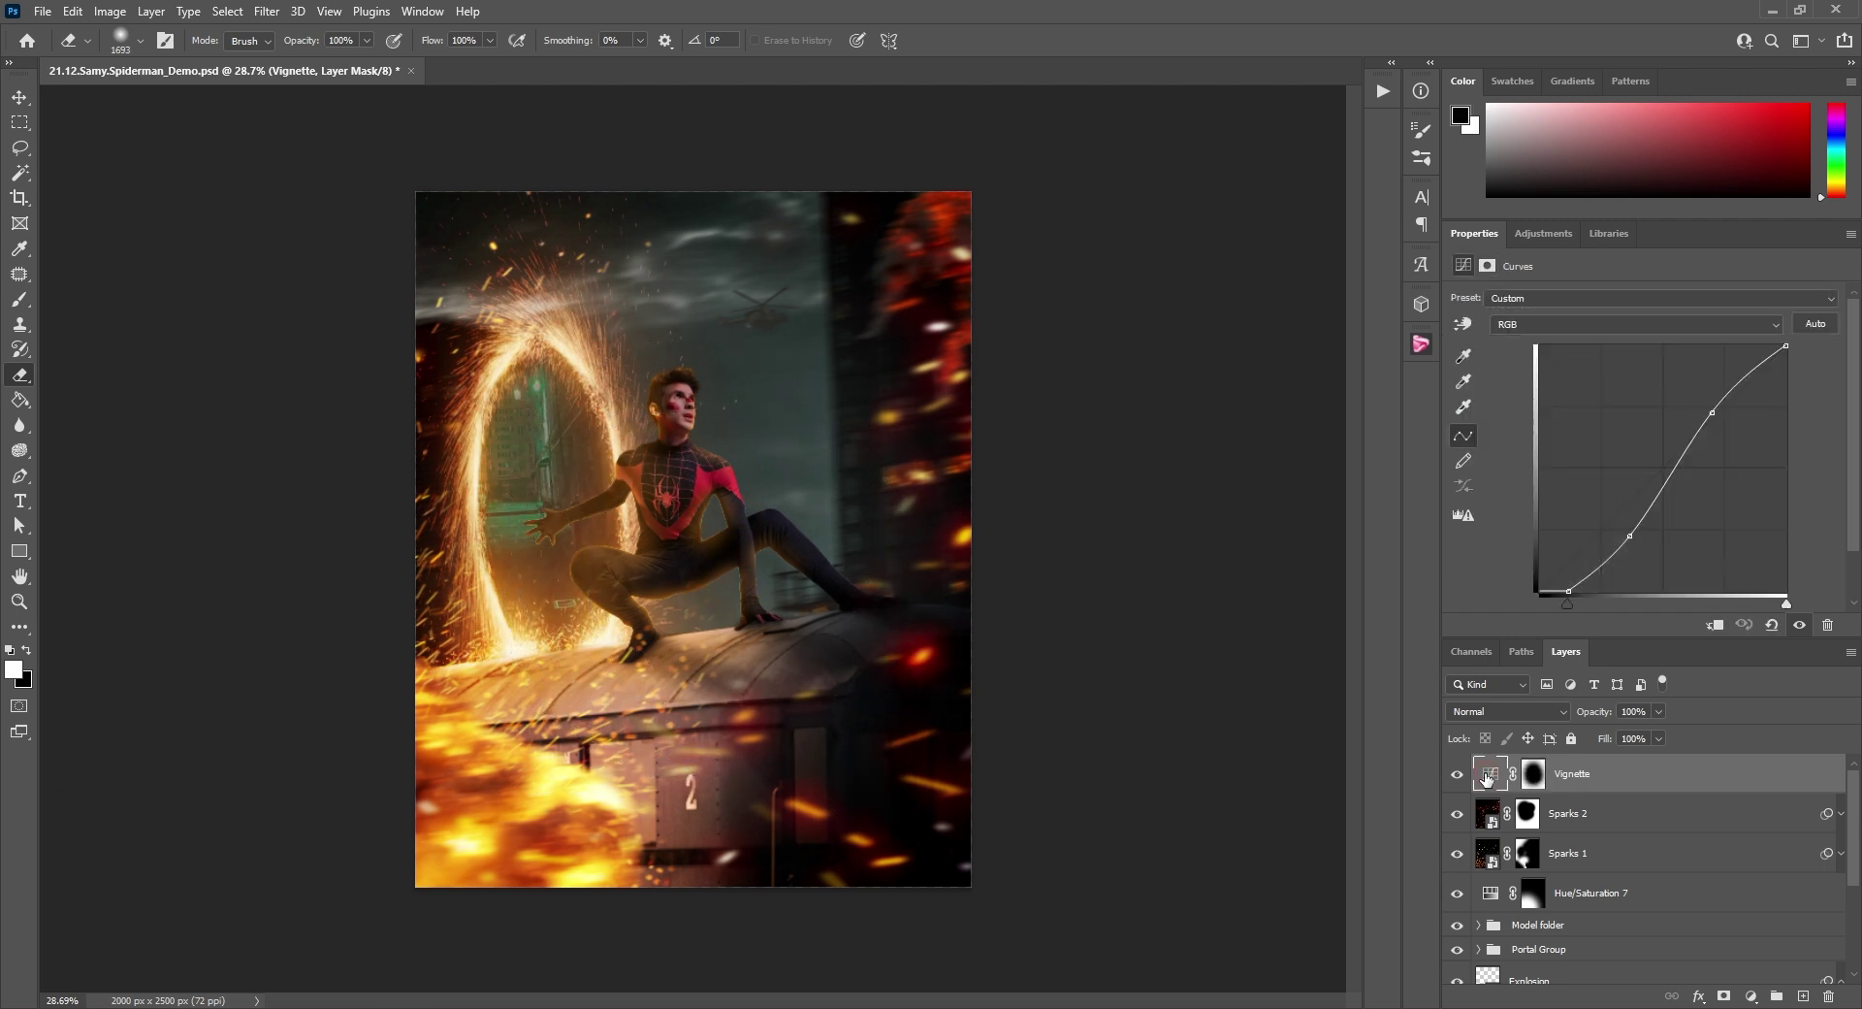
pyautogui.moveTo(1630, 537); pyautogui.dragTo(1555, 593)
pyautogui.click(1615, 540)
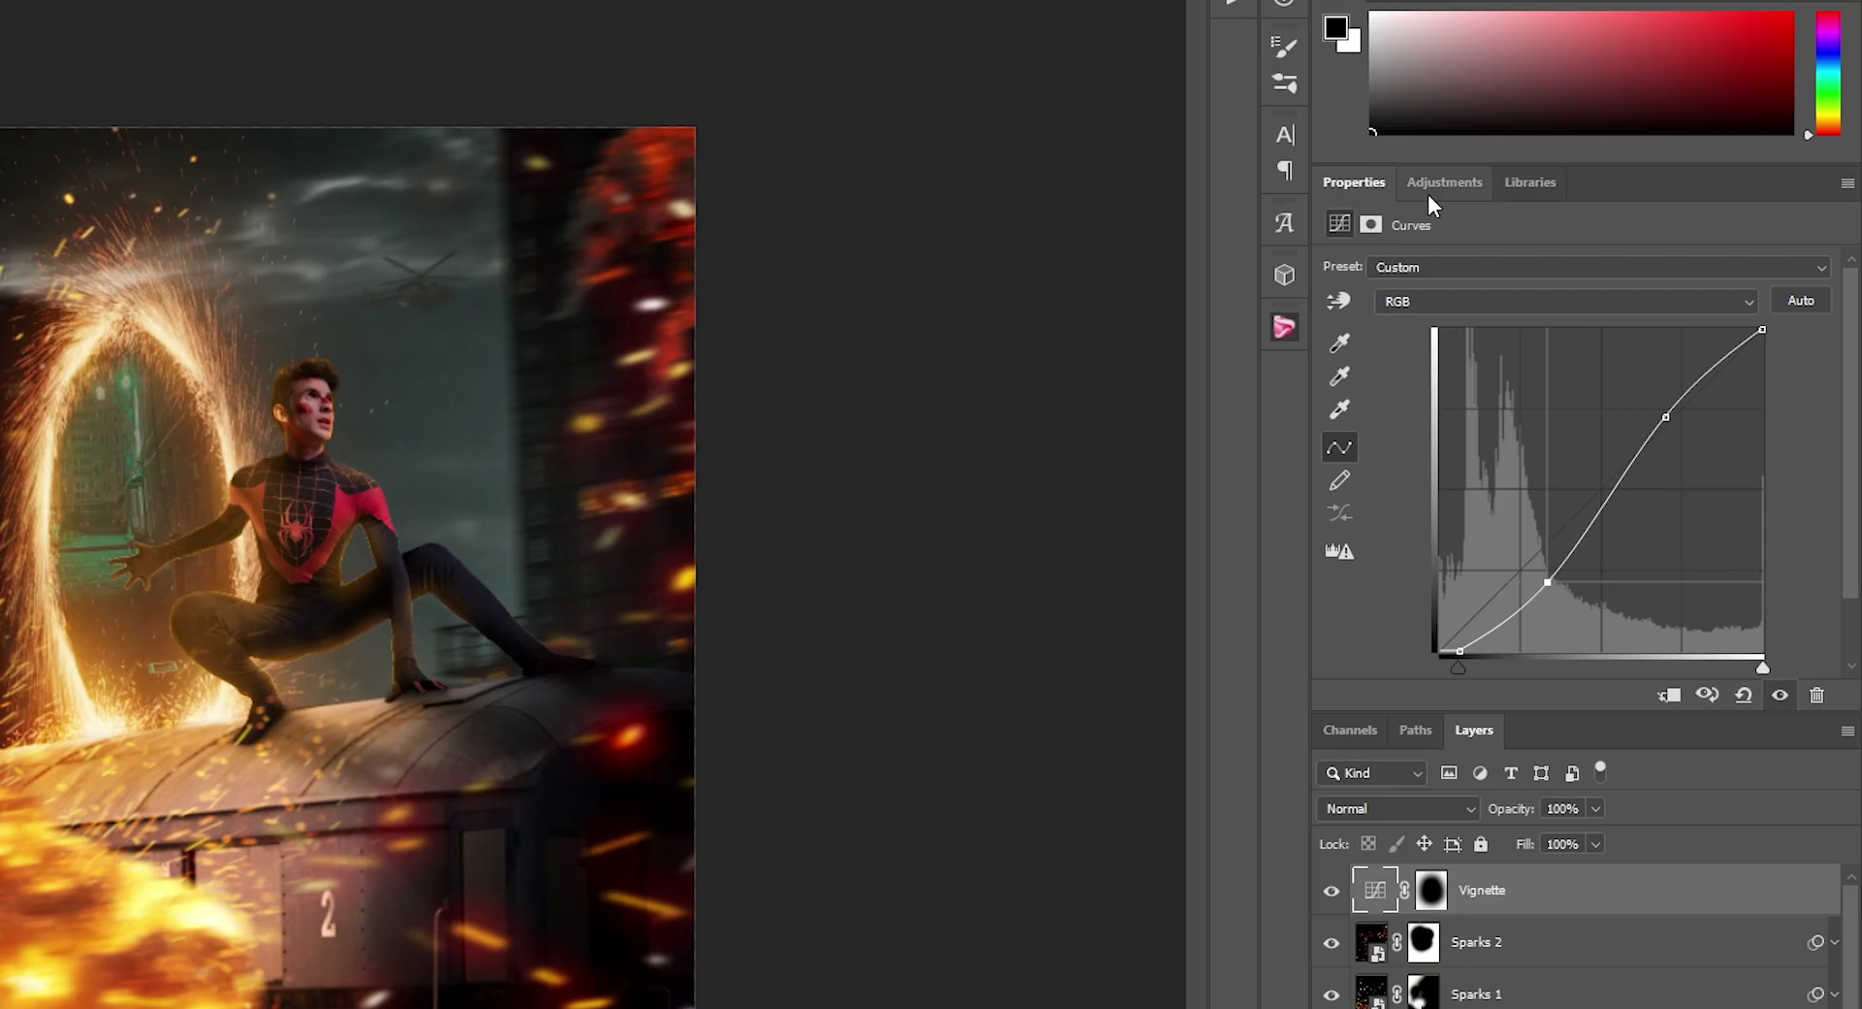
# Add a second Curves layer above Vignette, lifting the black point slightly while lowering the shadow and highlight points.
pyautogui.click(1444, 182)
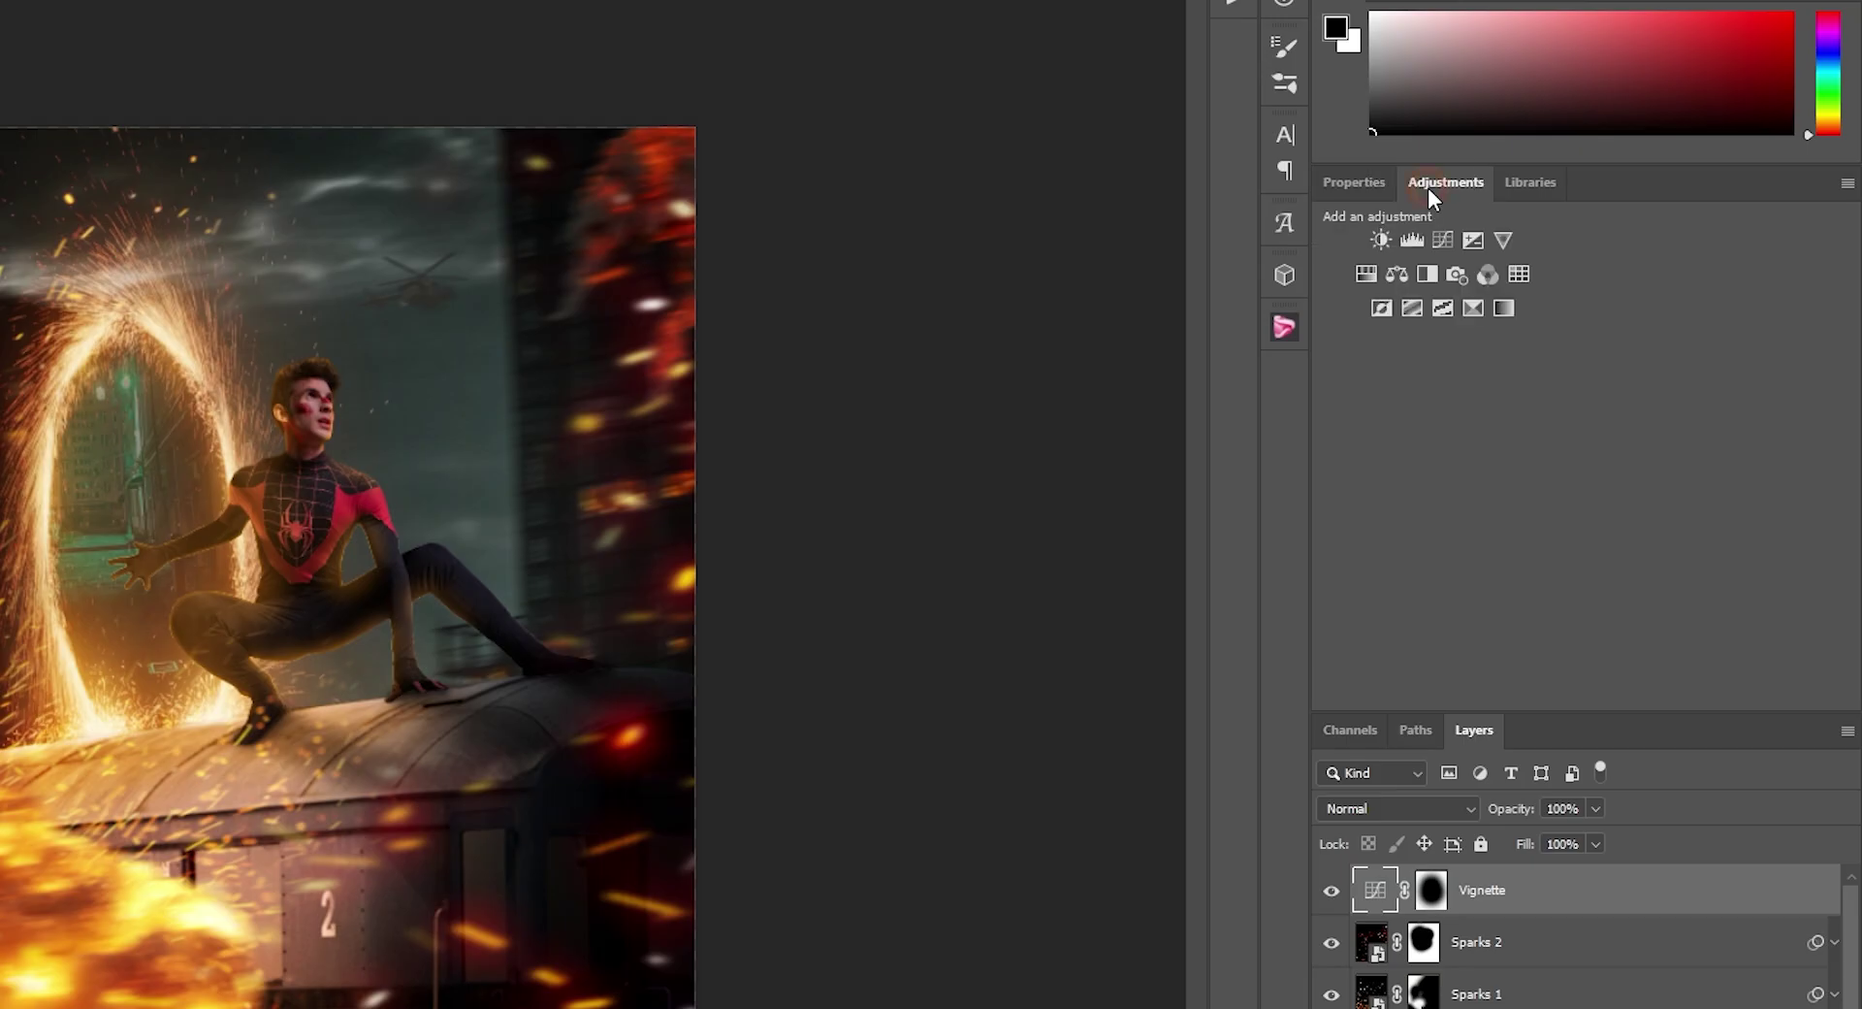
pyautogui.click(1441, 238)
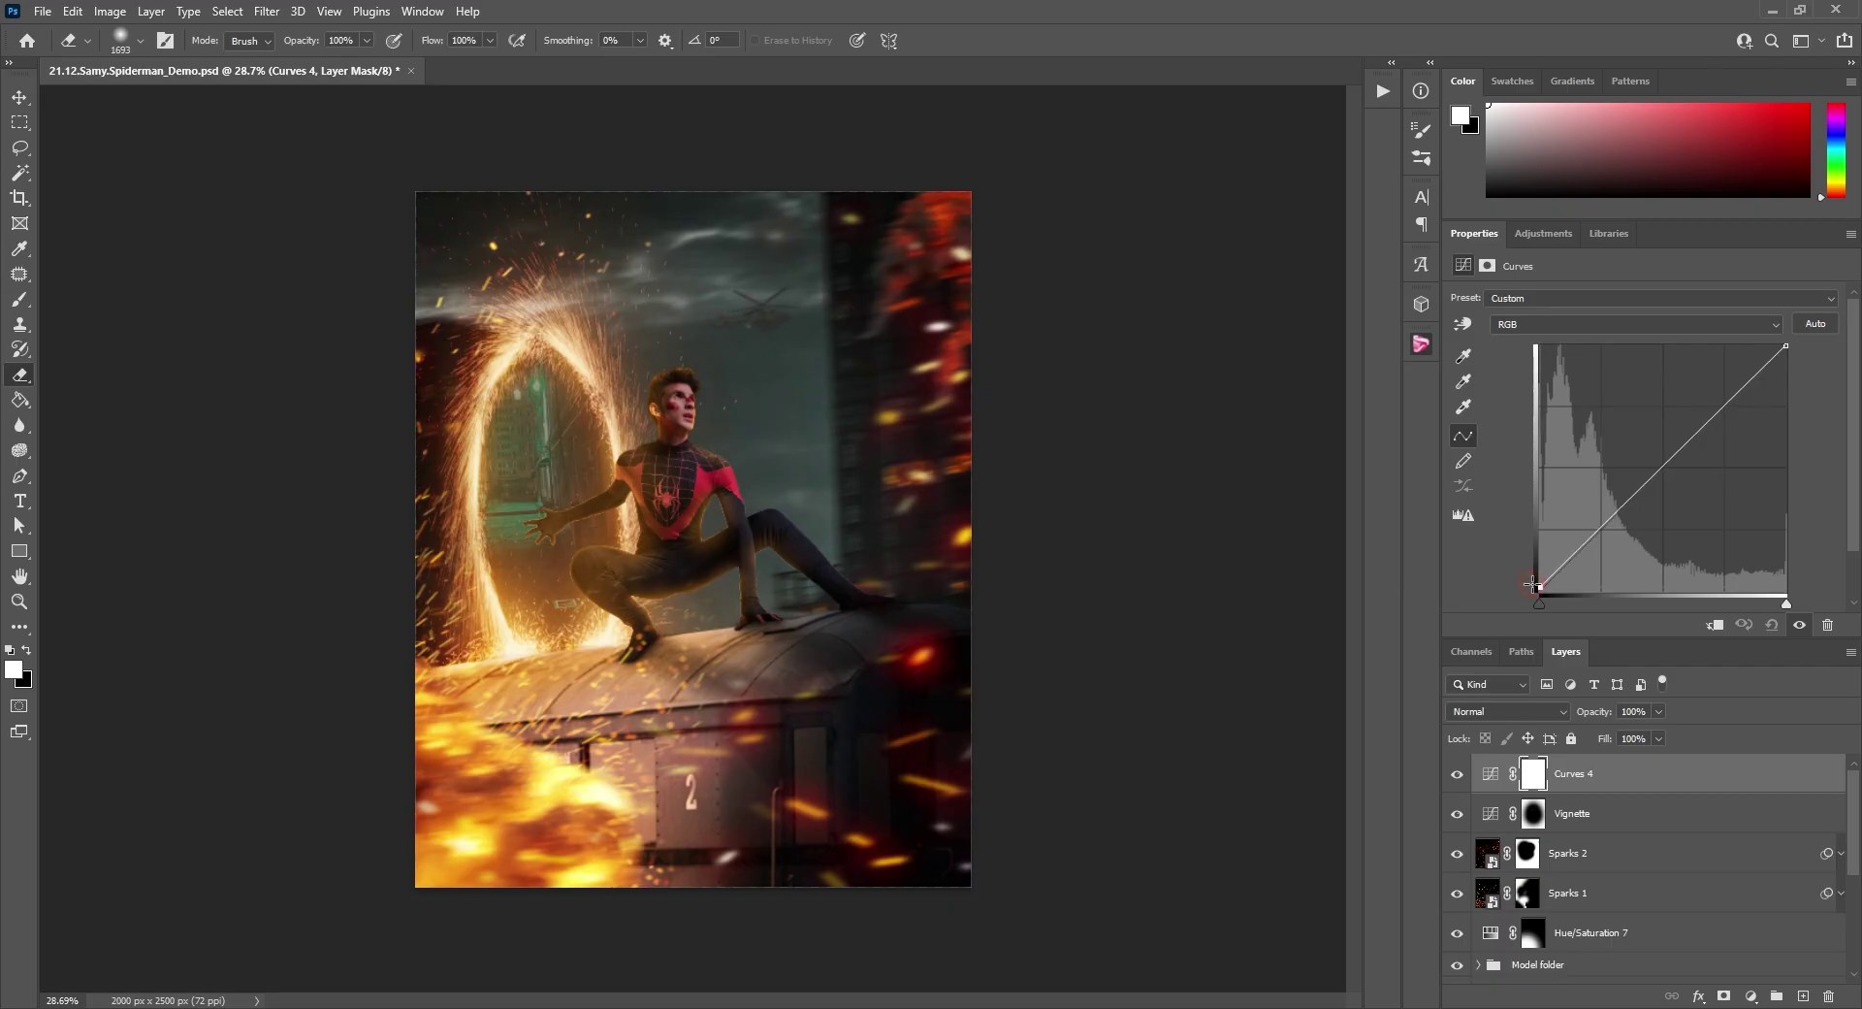
pyautogui.moveTo(1532, 585); pyautogui.dragTo(1534, 578)
pyautogui.moveTo(1605, 518); pyautogui.dragTo(1609, 529)
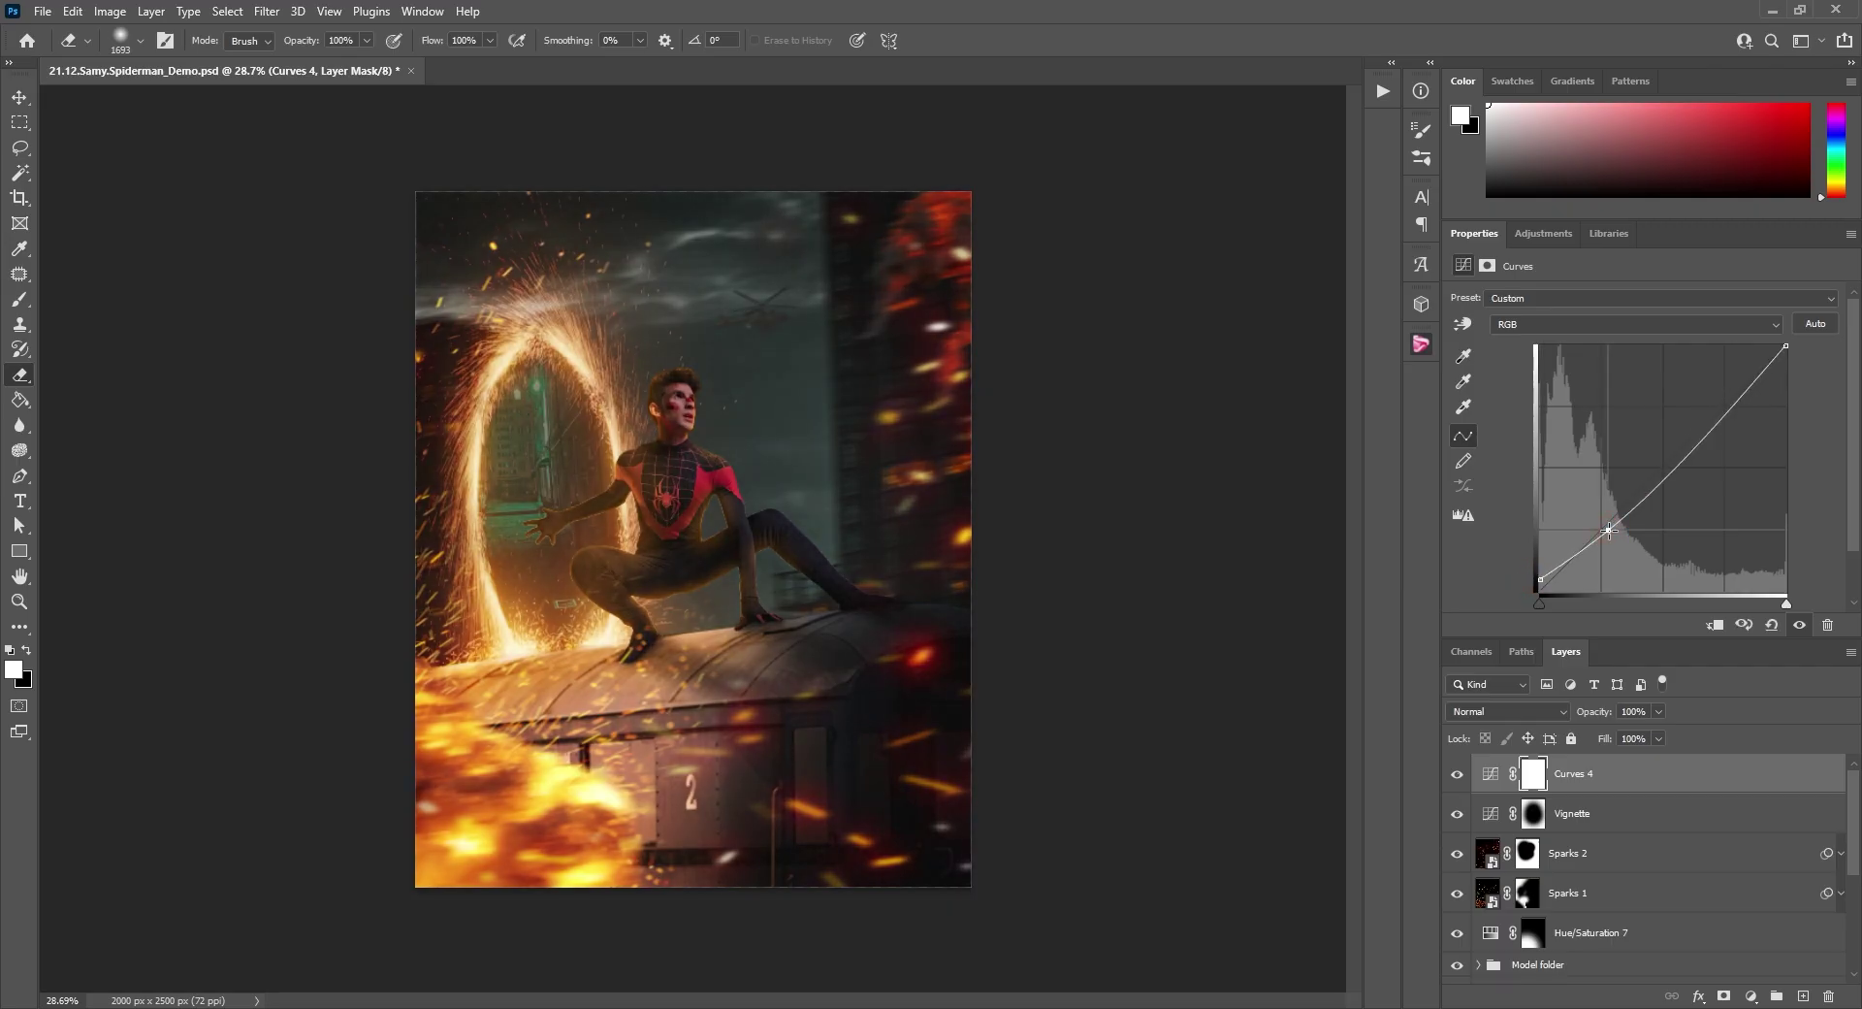
pyautogui.moveTo(1722, 416); pyautogui.dragTo(1725, 416)
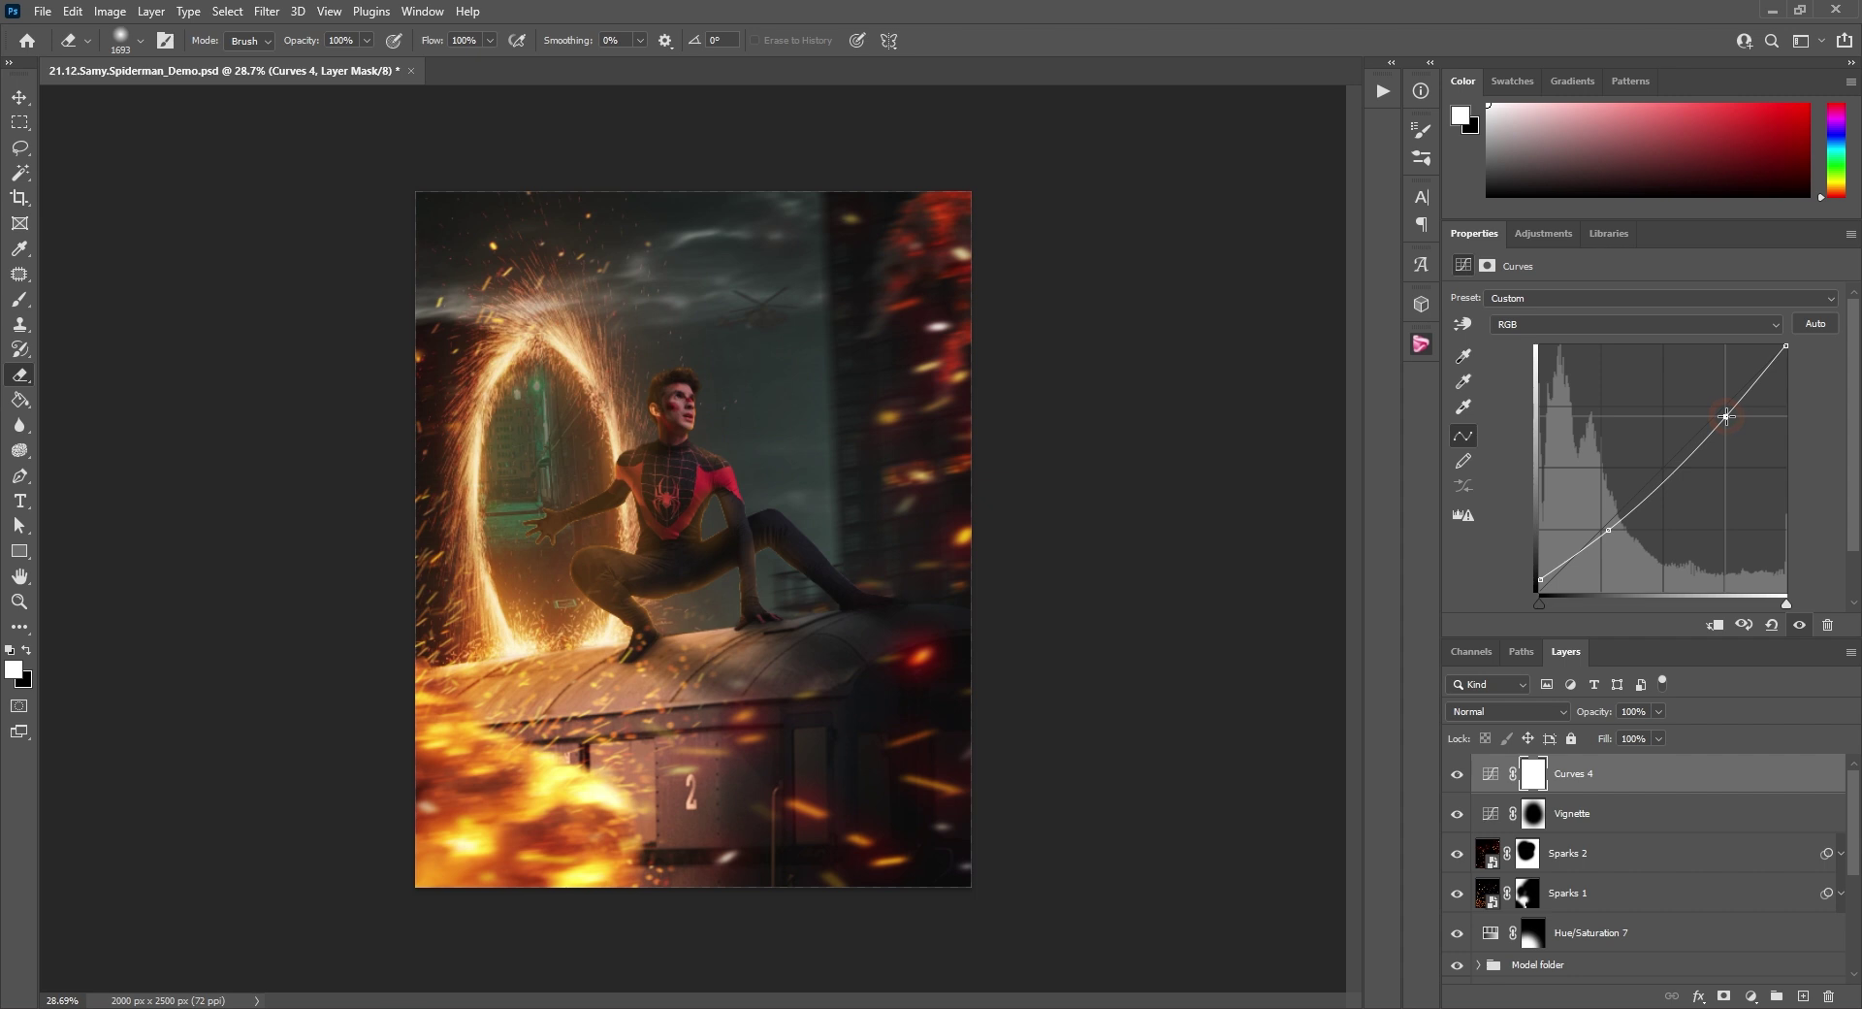
# Raise the black point of the new Curves layer's Blue channel slightly and anchor the curve in the lower tones.
pyautogui.click(1525, 328)
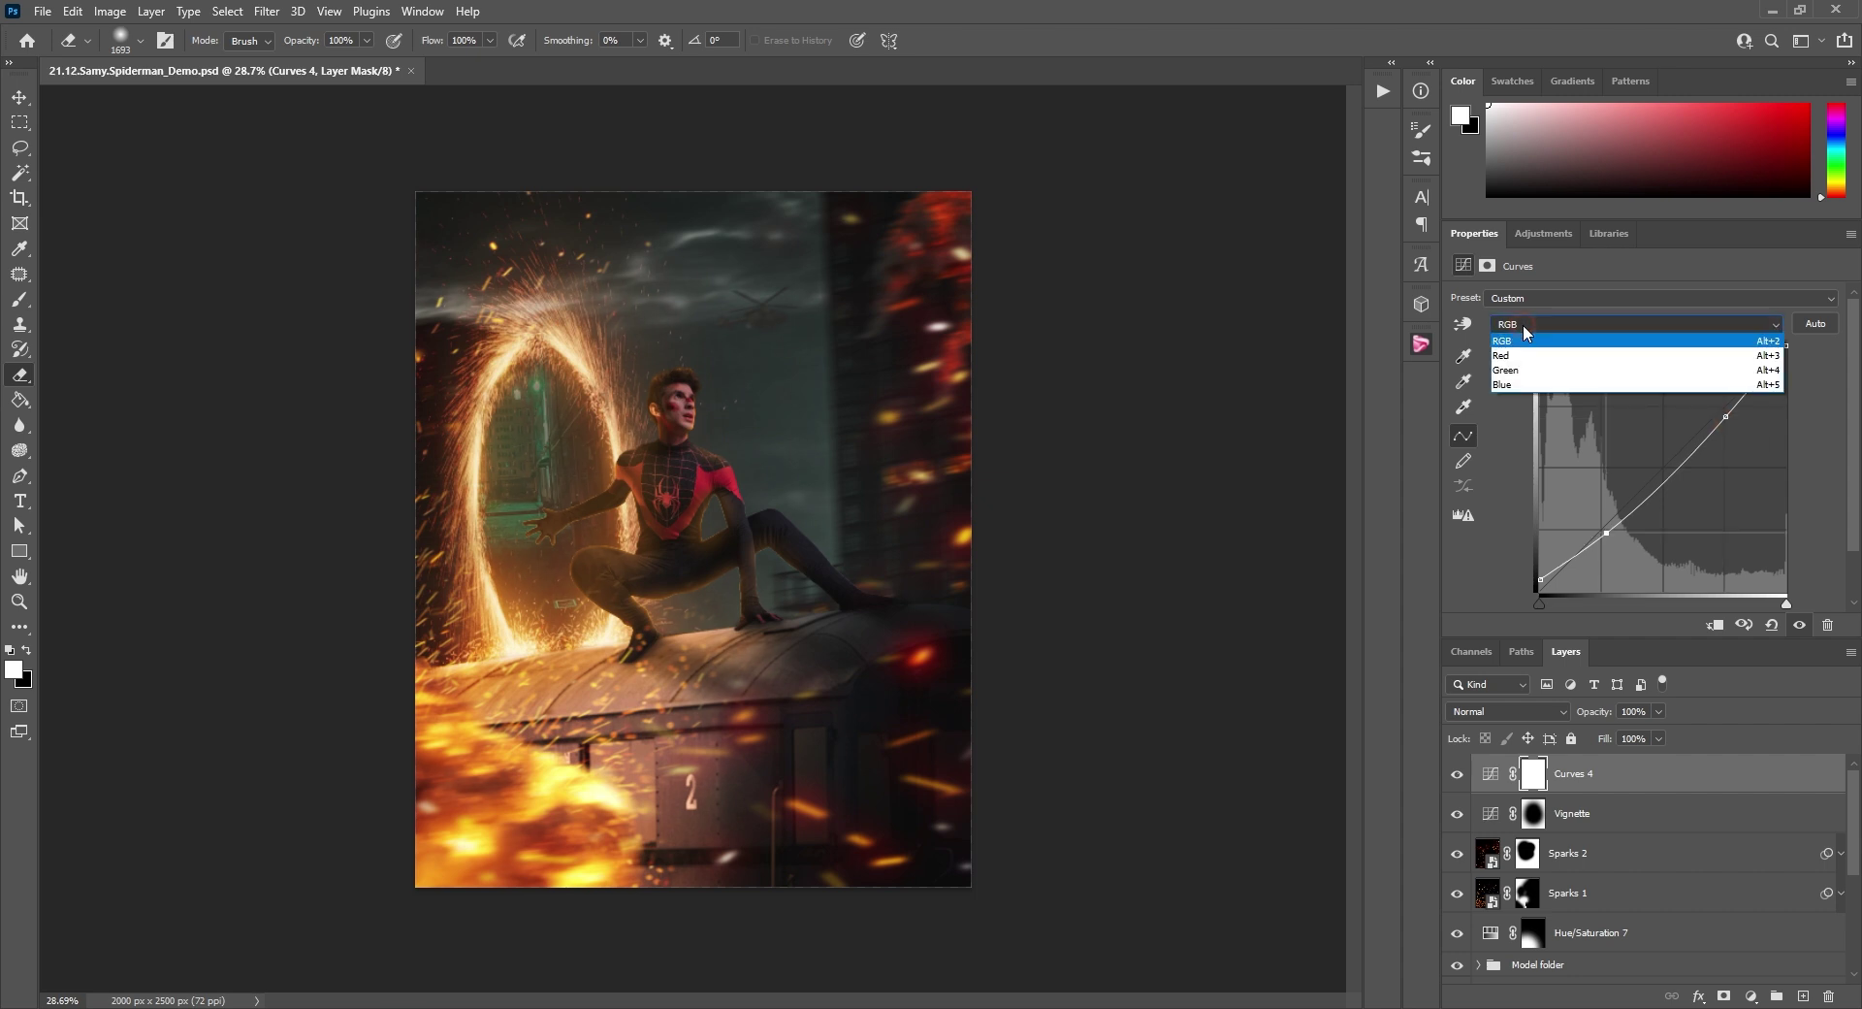
pyautogui.click(1525, 384)
pyautogui.moveTo(1540, 585); pyautogui.dragTo(1530, 582)
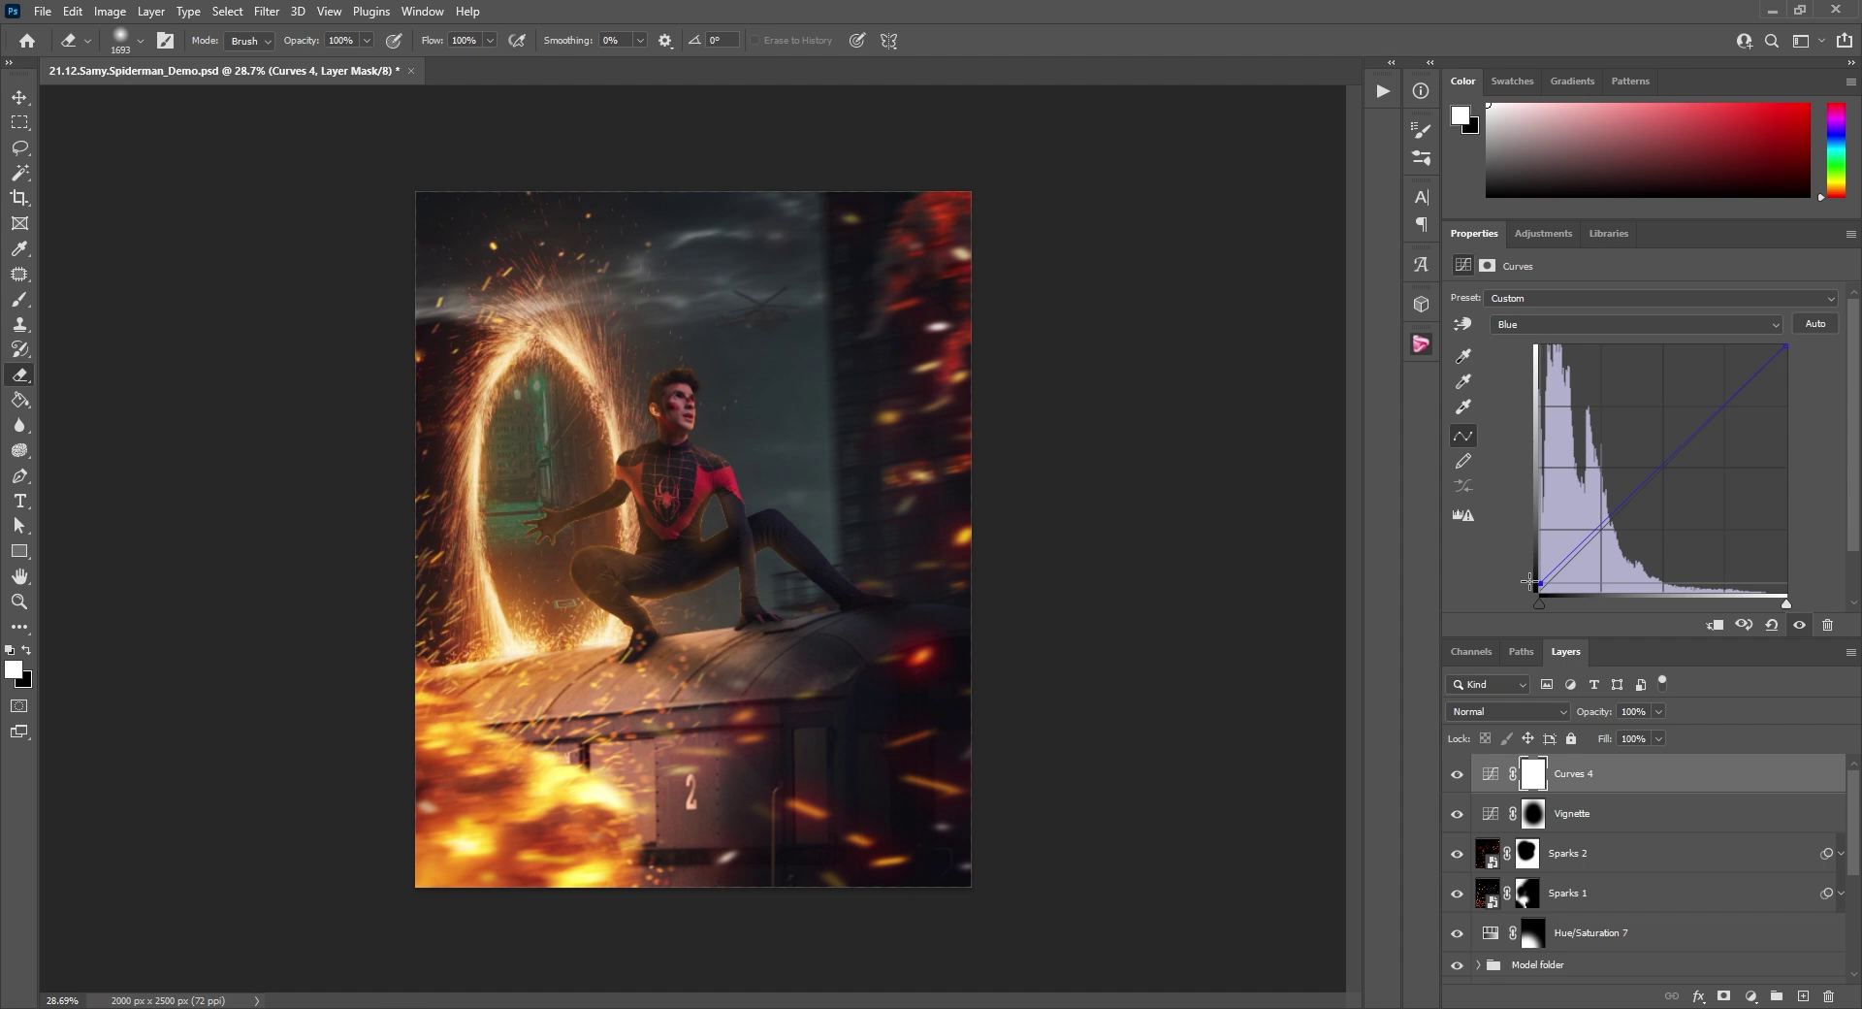
pyautogui.moveTo(1592, 525); pyautogui.dragTo(1596, 527)
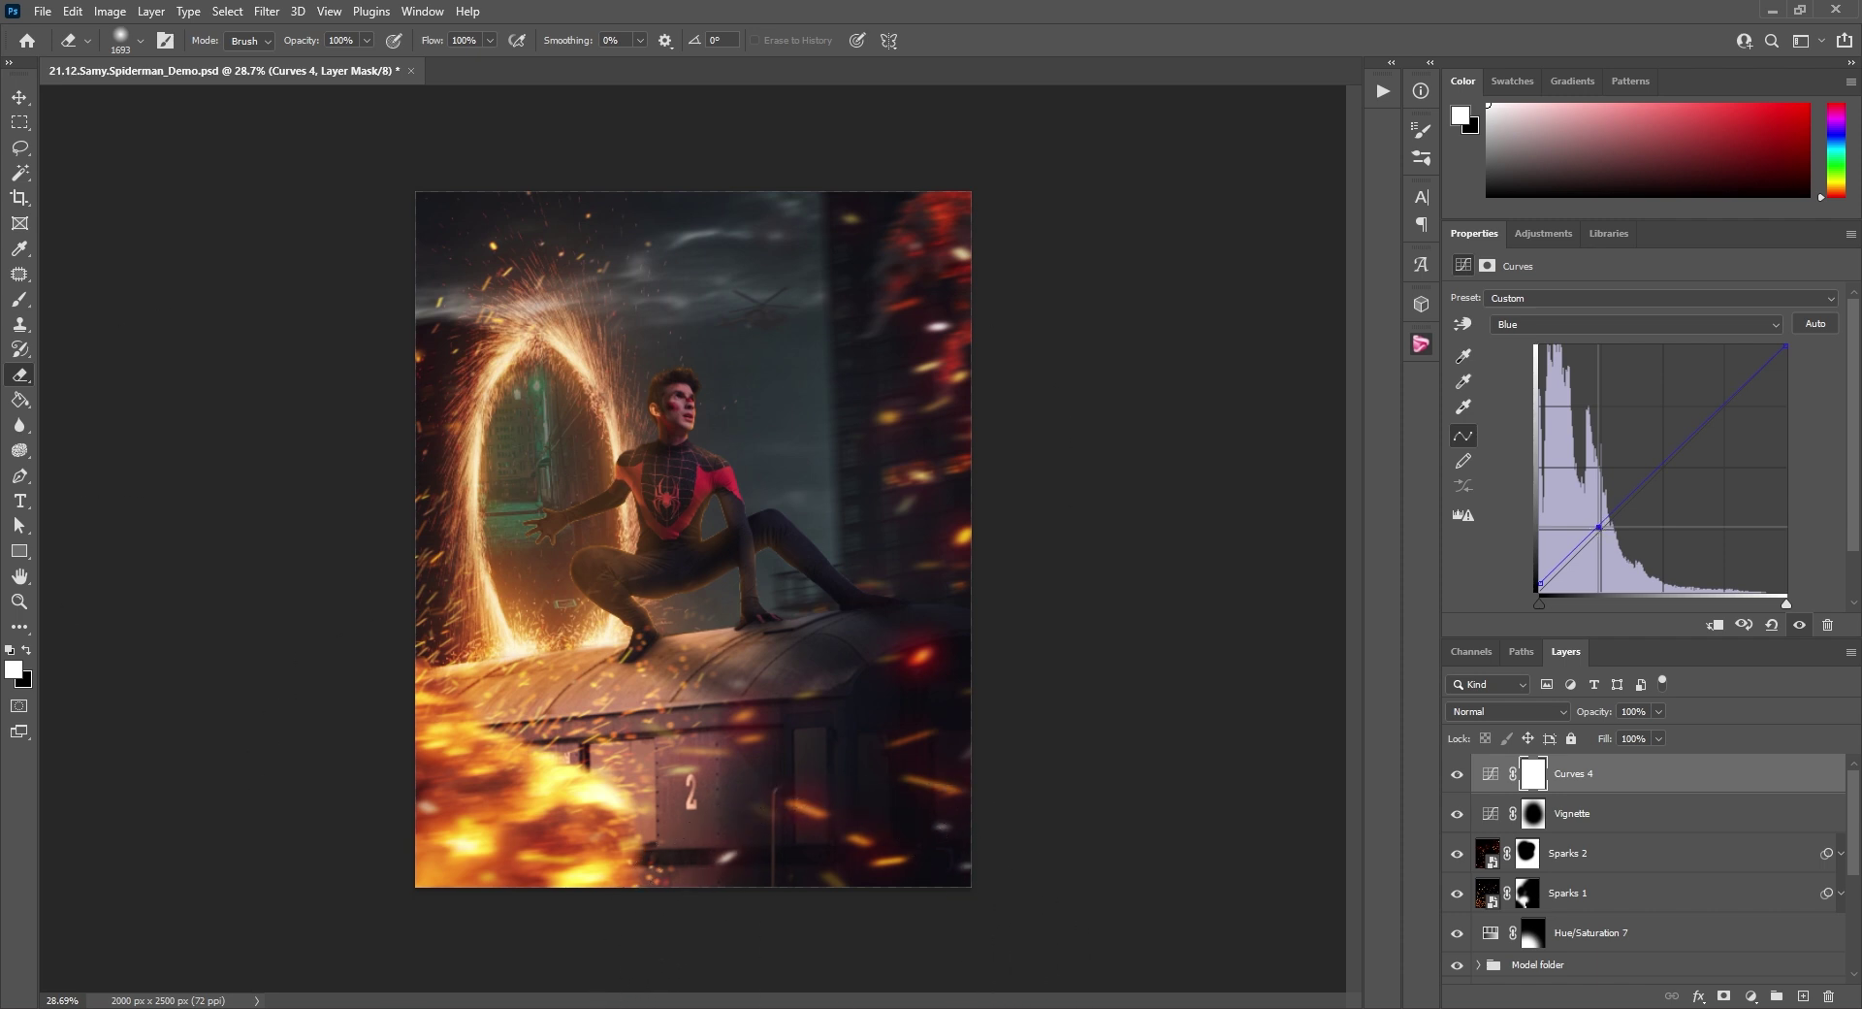
# Add a colorized Hue/Saturation layer on top with saturation 47 and lightness +35, and shift its hue to orange.
pyautogui.click(1550, 234)
pyautogui.click(1485, 303)
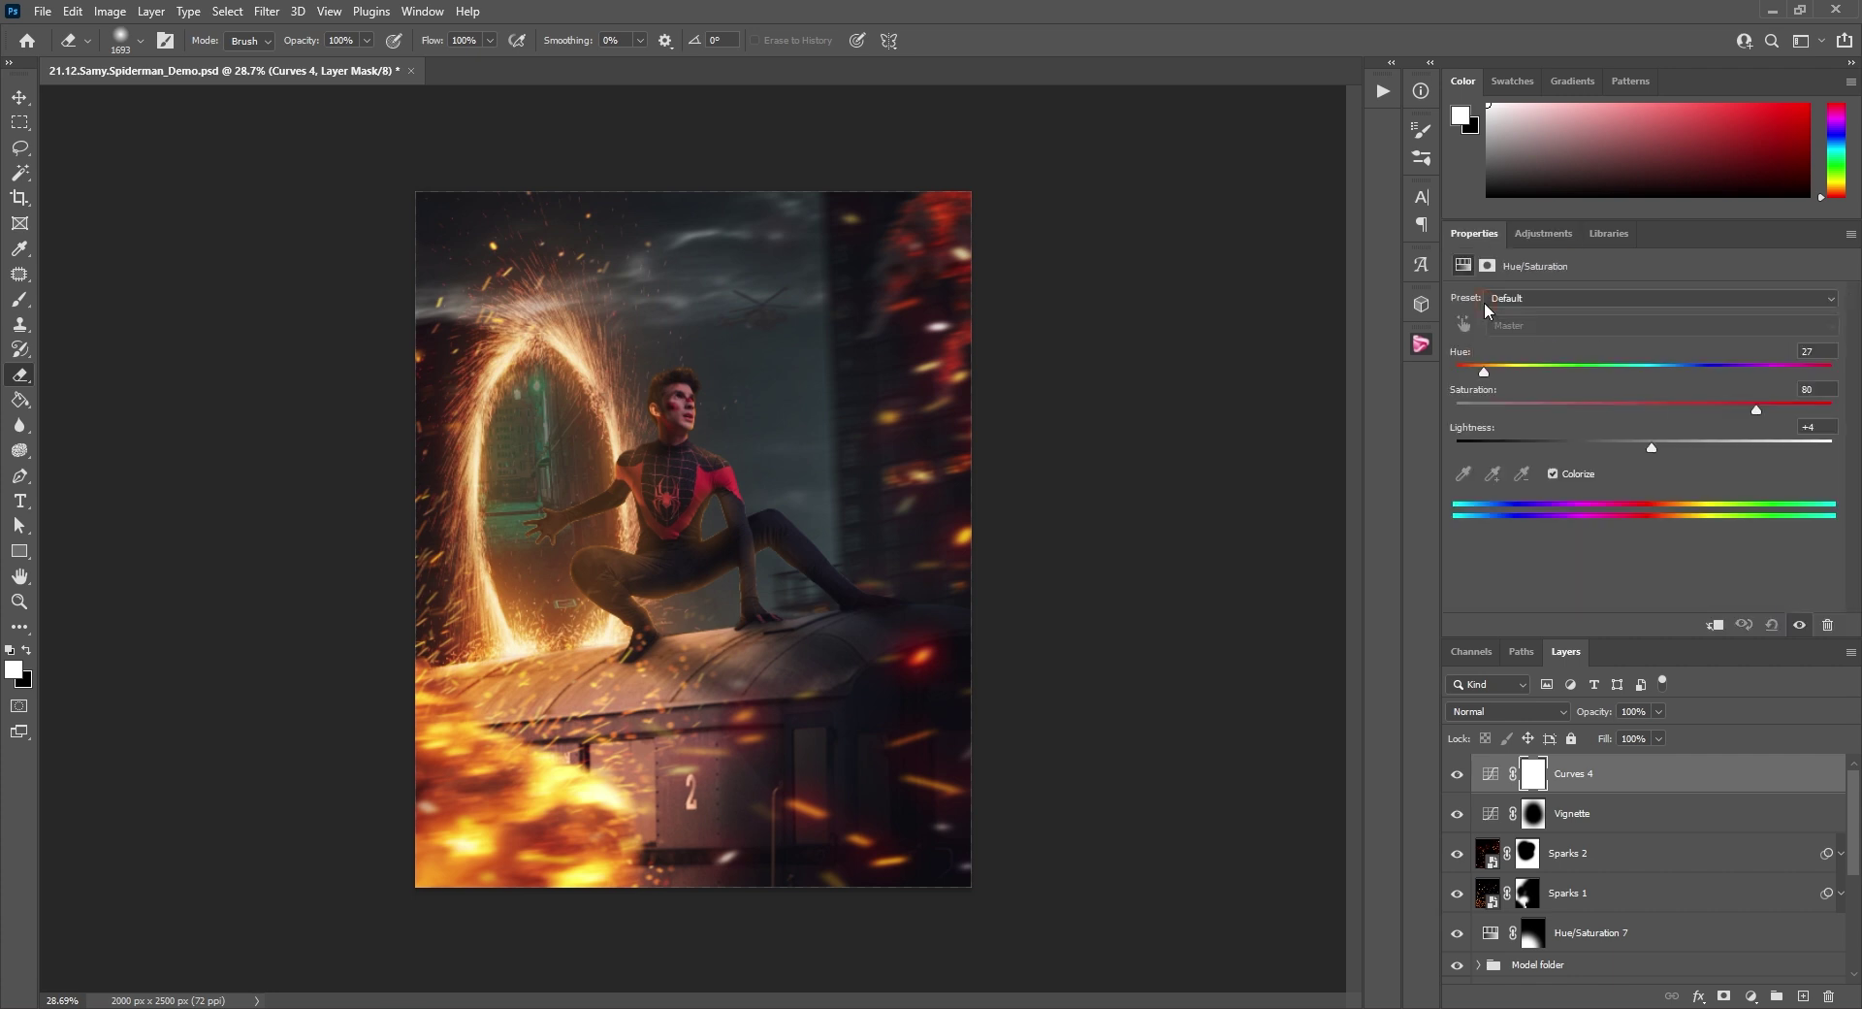
pyautogui.click(1554, 473)
pyautogui.moveTo(1572, 409); pyautogui.dragTo(1709, 446)
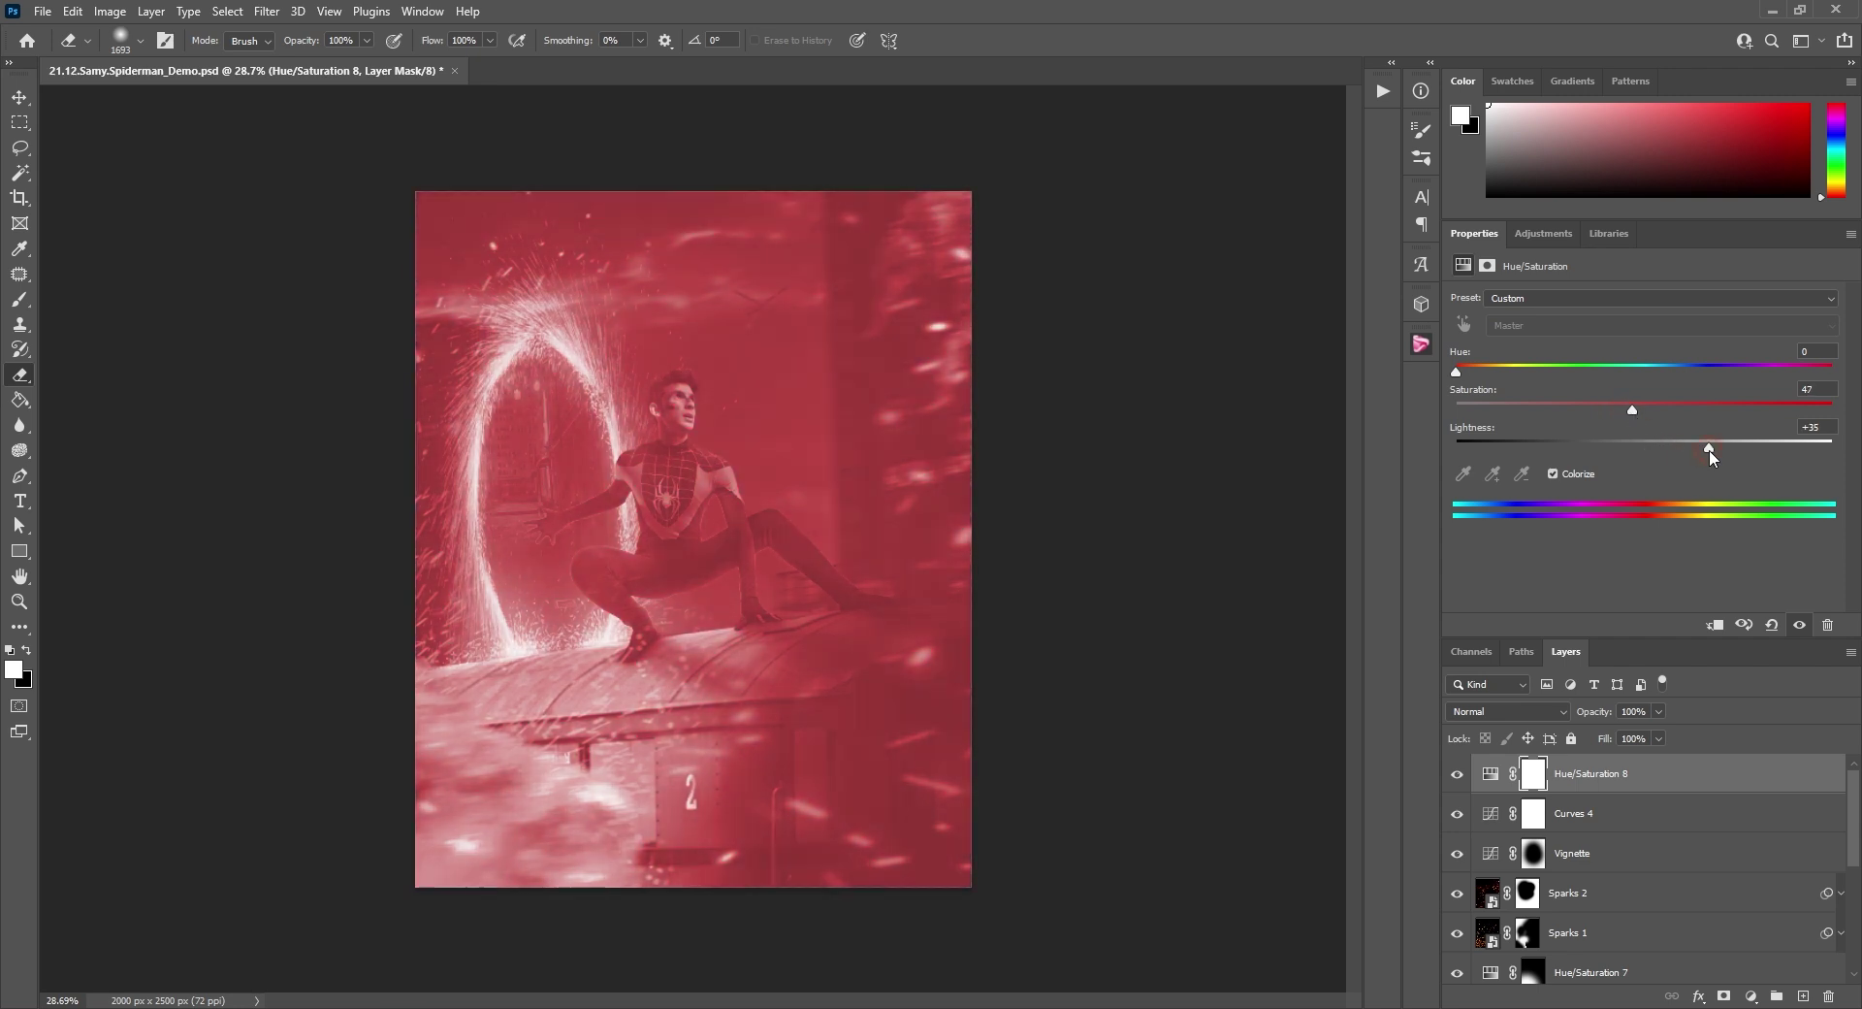
pyautogui.moveTo(1455, 372); pyautogui.dragTo(1492, 378)
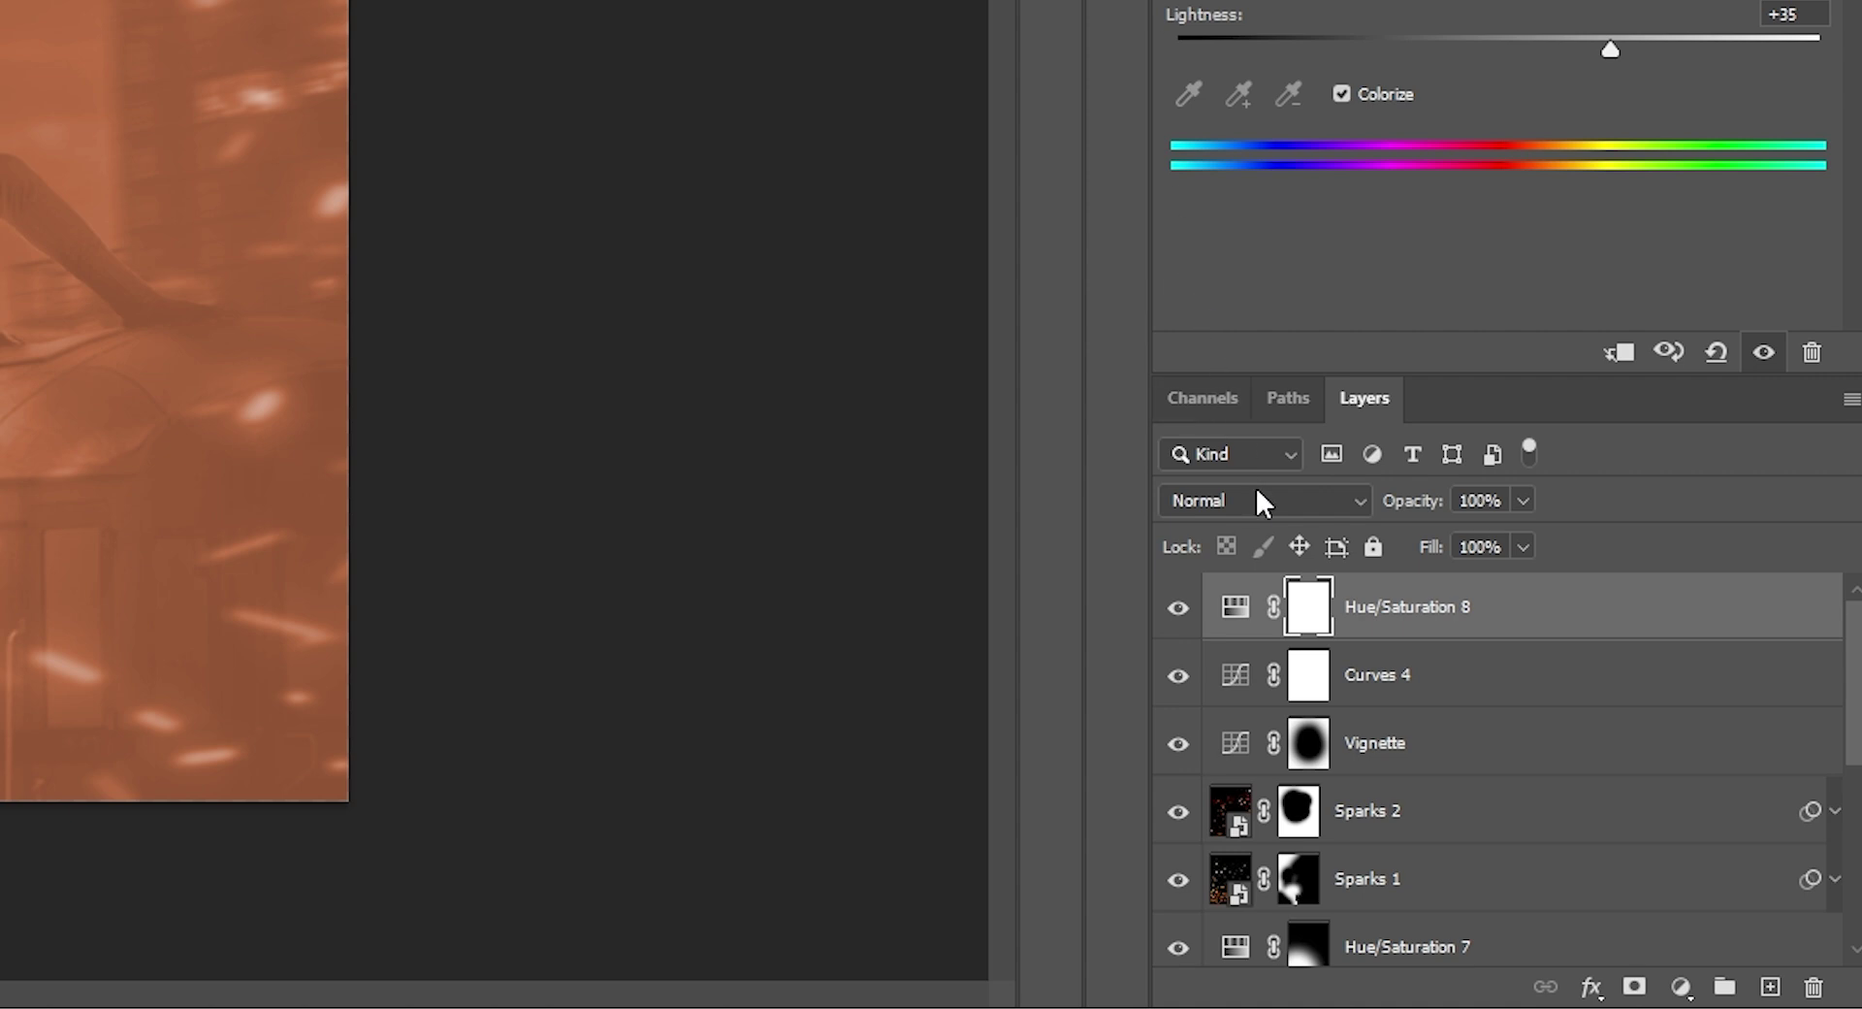
# Set the top Hue/Saturation layer to Hard Light blending and its hue to 35.
pyautogui.click(1258, 495)
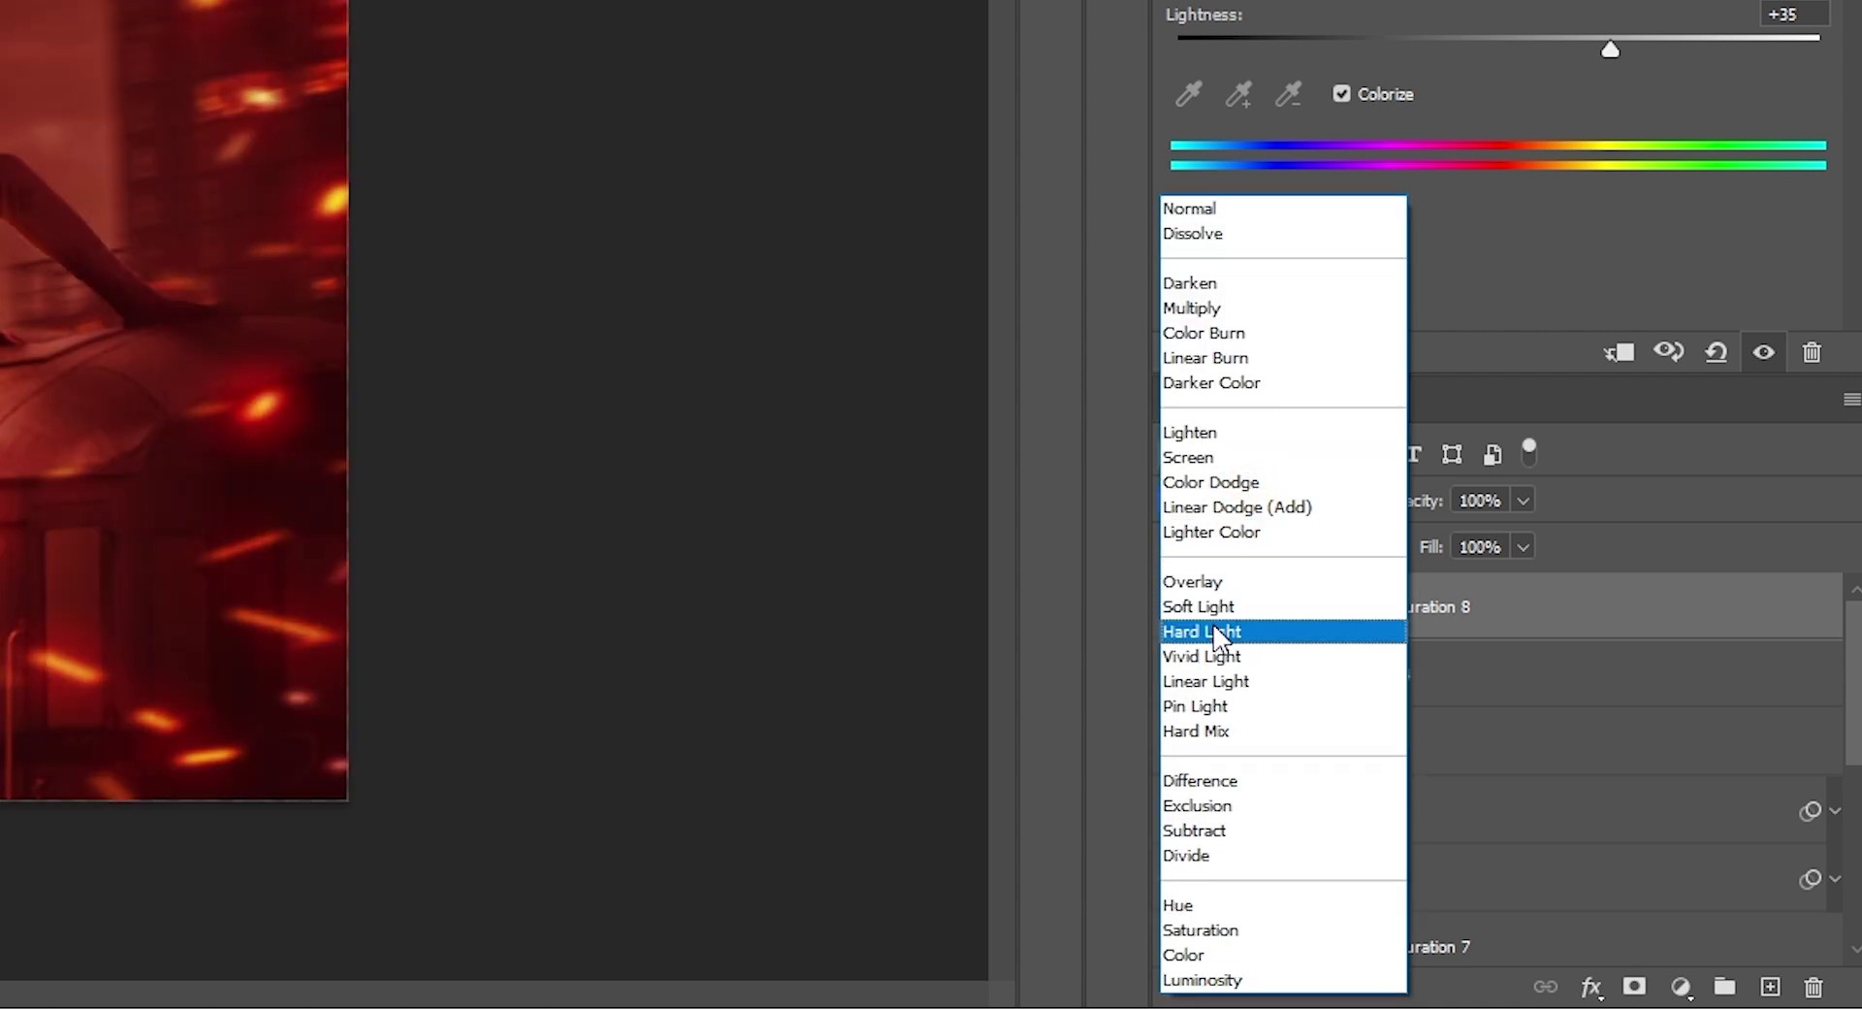
pyautogui.click(1212, 630)
pyautogui.moveTo(1489, 378); pyautogui.dragTo(1495, 378)
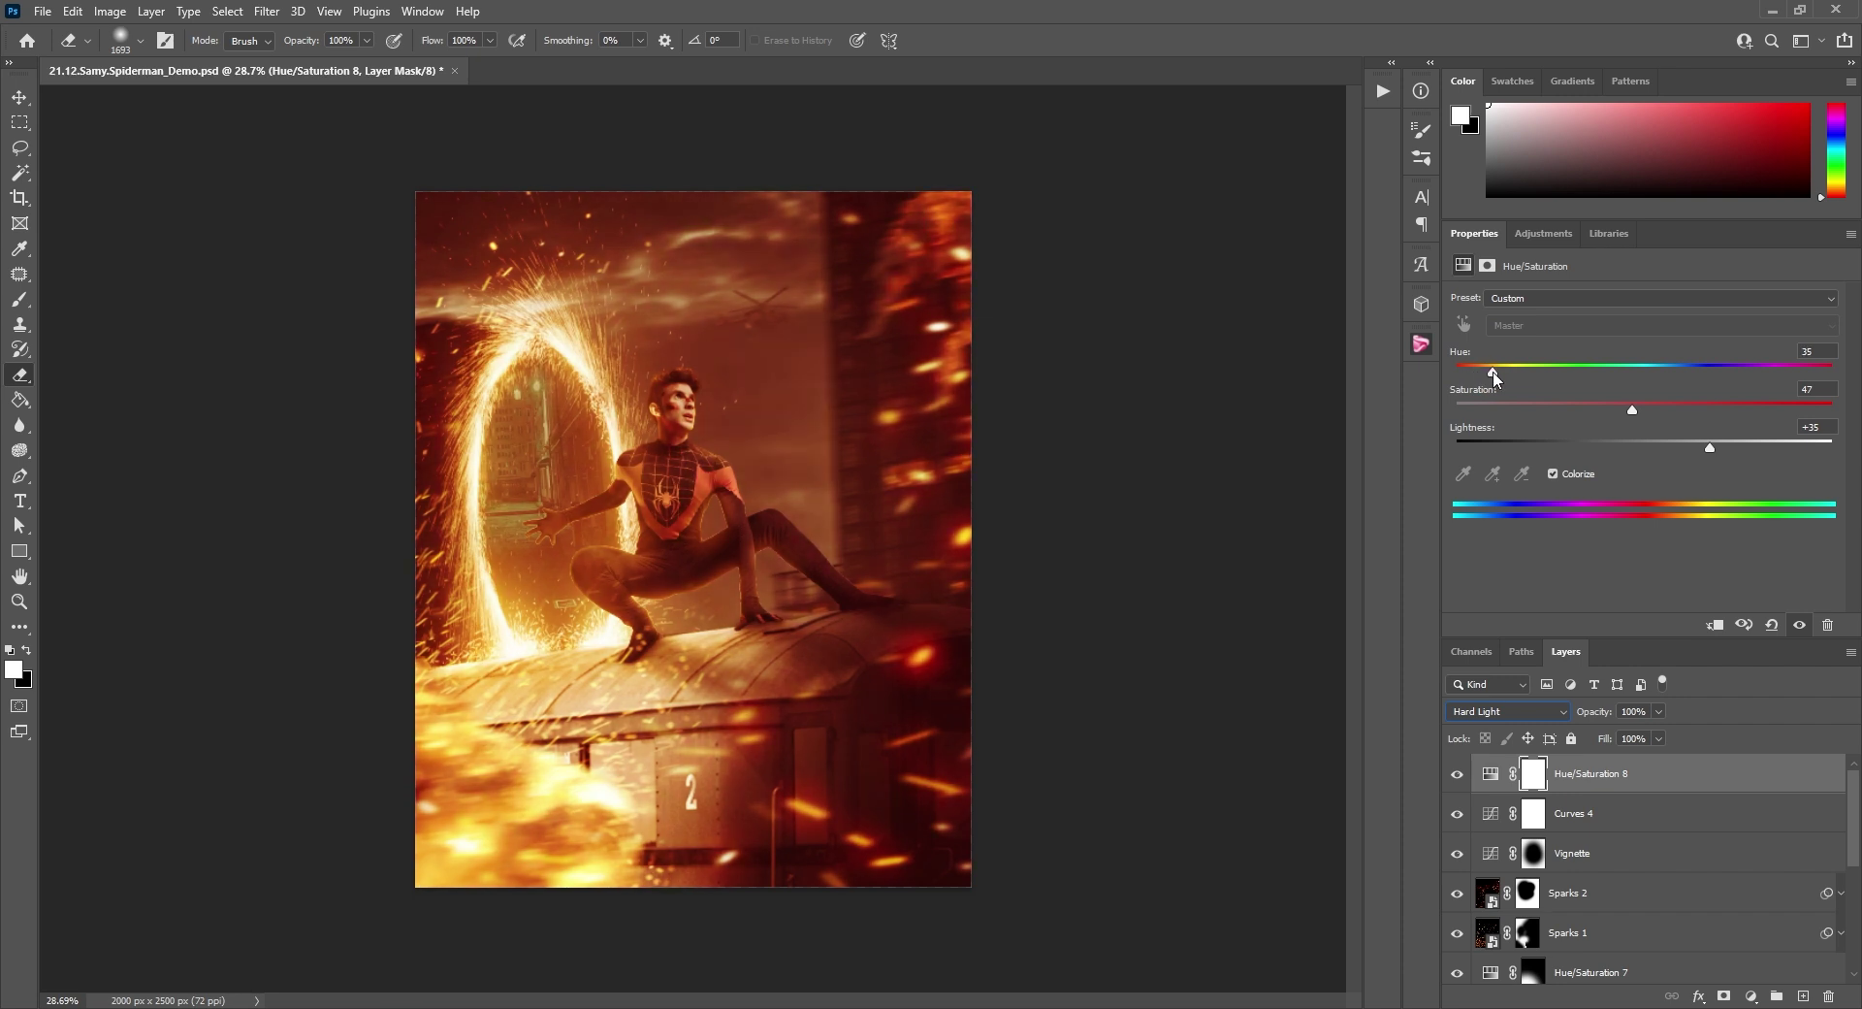
# Invert the Hard Light layer's mask and paint white with a large soft brush to bring the orange glow onto the right-hand building.
pyautogui.click(1534, 774)
pyautogui.hotkey('ctrl', 'i')
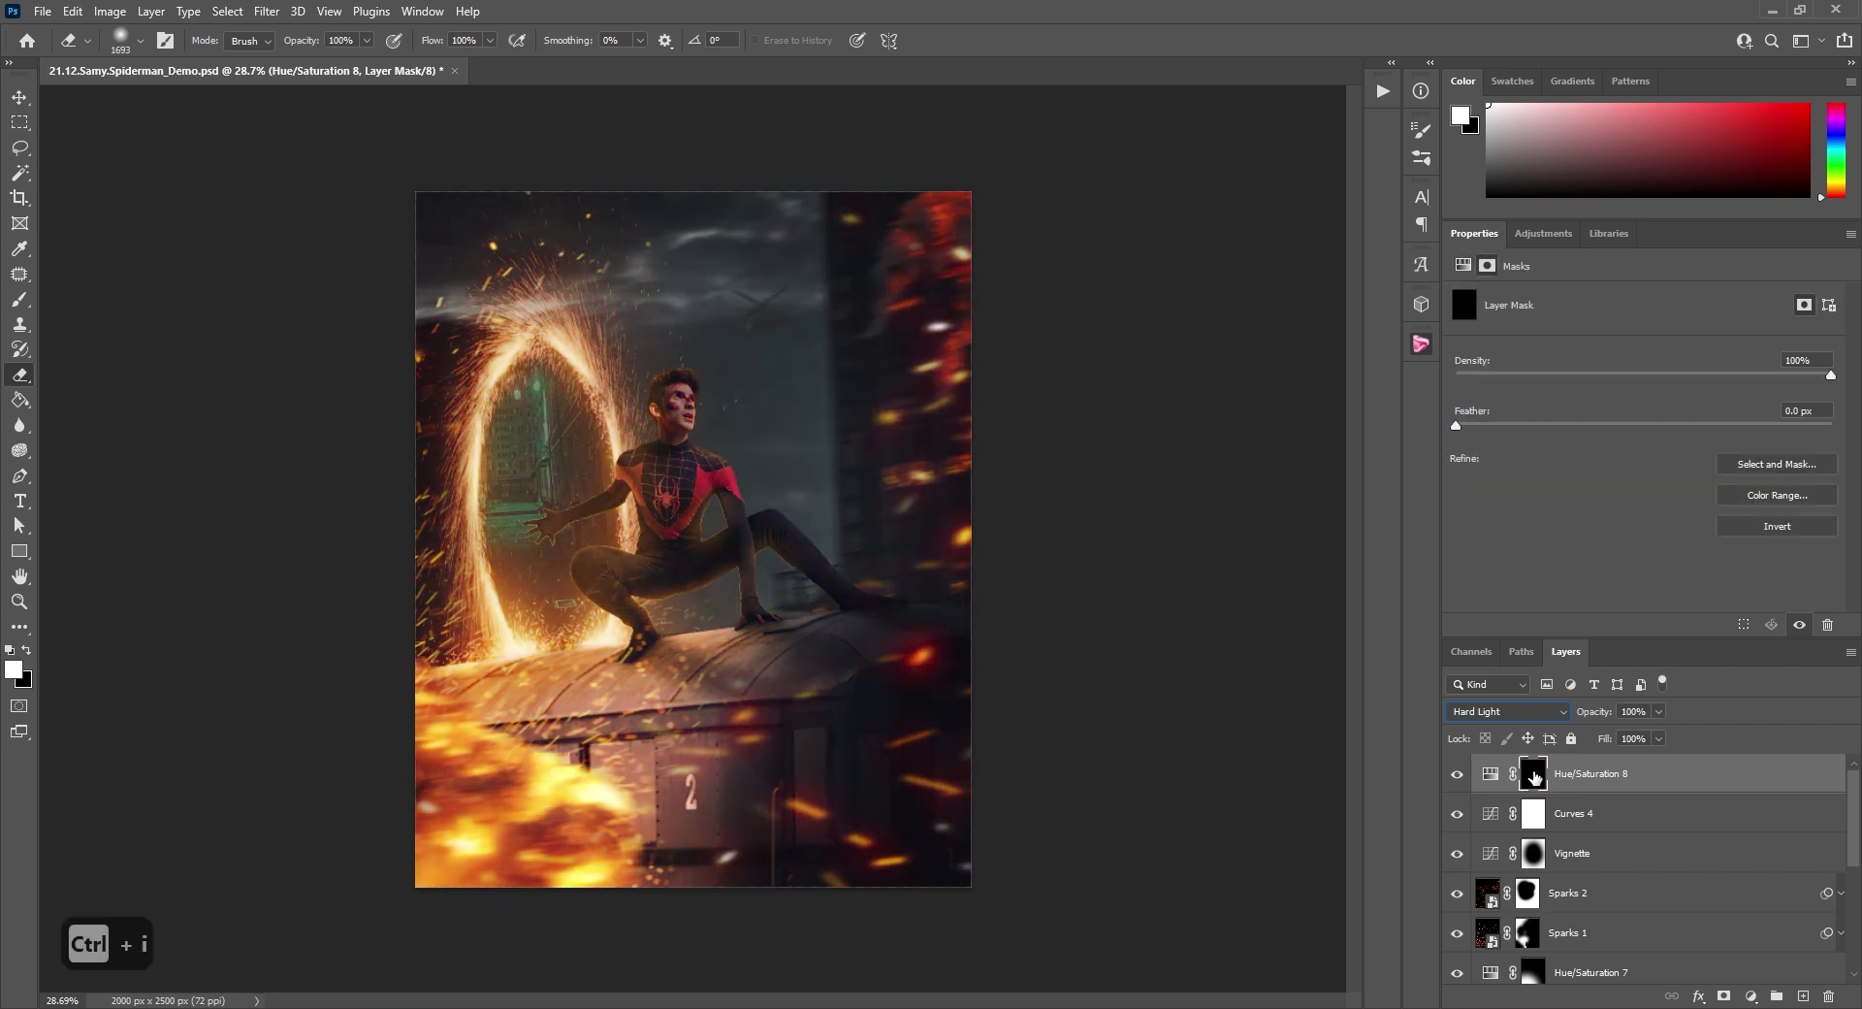
pyautogui.click(19, 303)
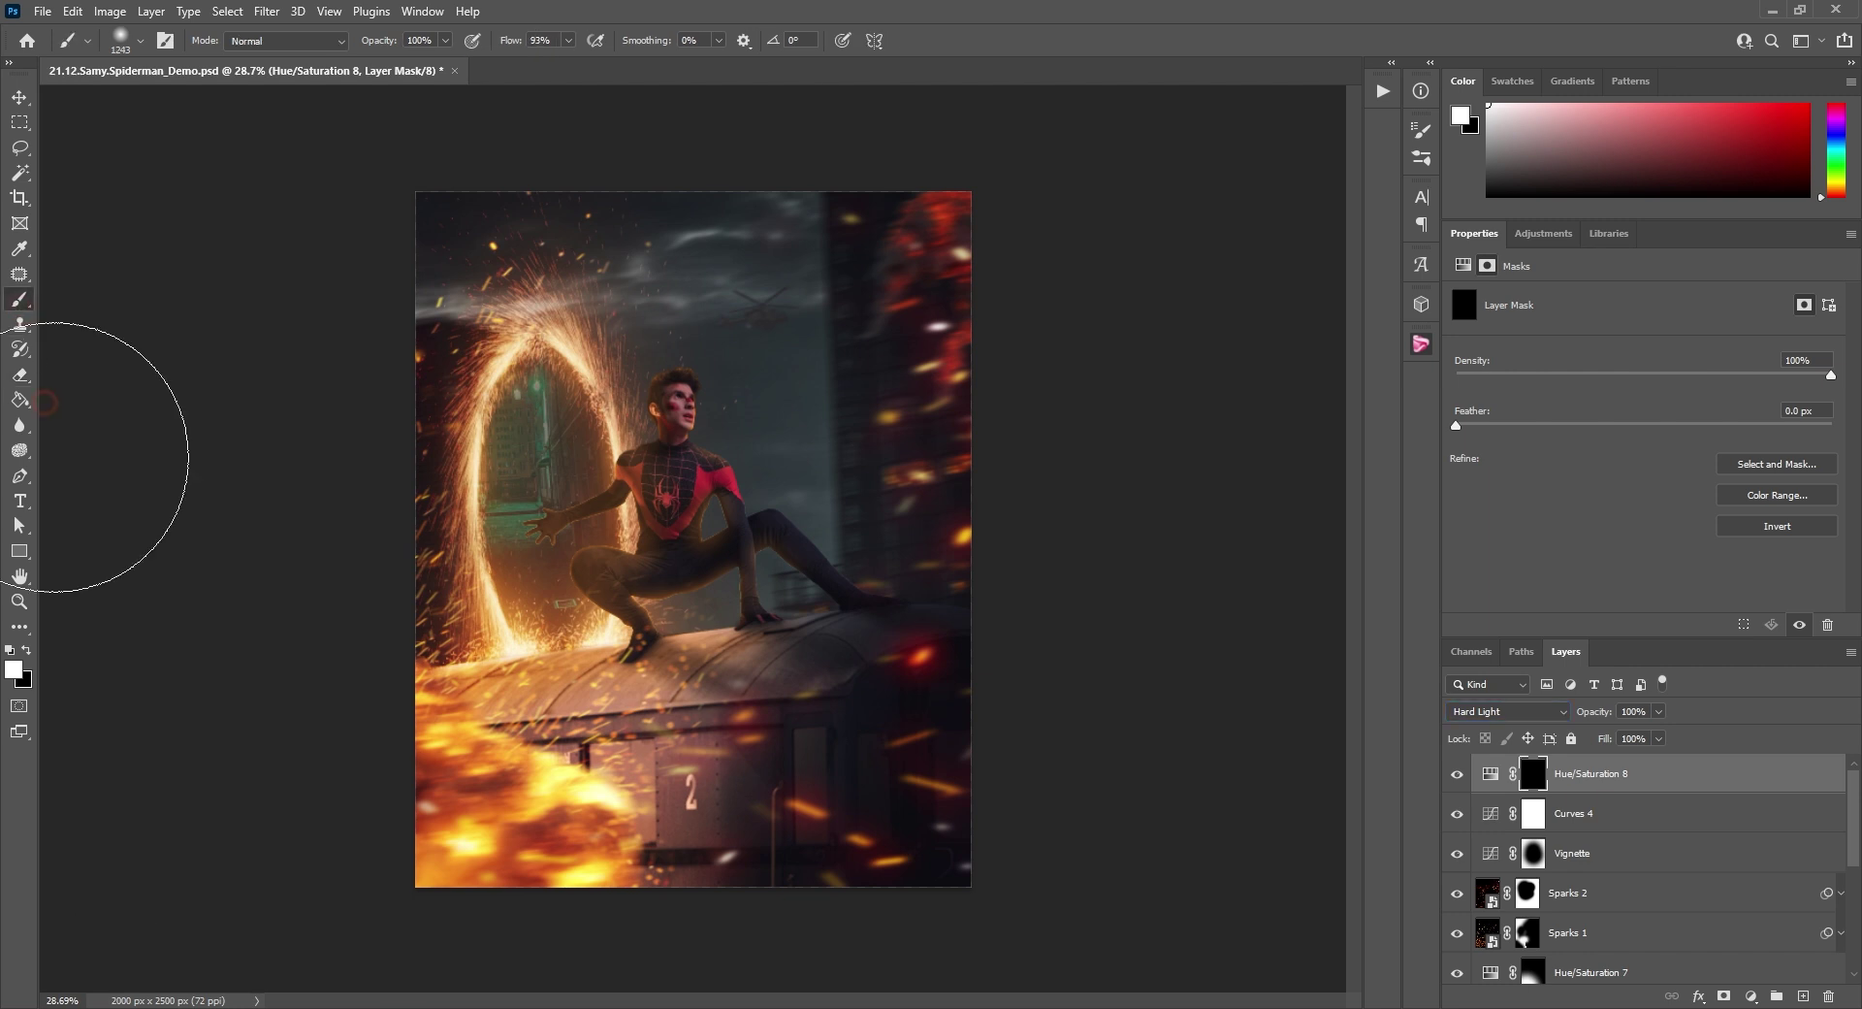
pyautogui.keyDown('alt'); pyautogui.rightClick(977, 220); pyautogui.keyUp('alt')
pyautogui.click(982, 221)
pyautogui.click(1015, 193)
pyautogui.hotkey('ctrl', 'z')
pyautogui.click(1088, 422)
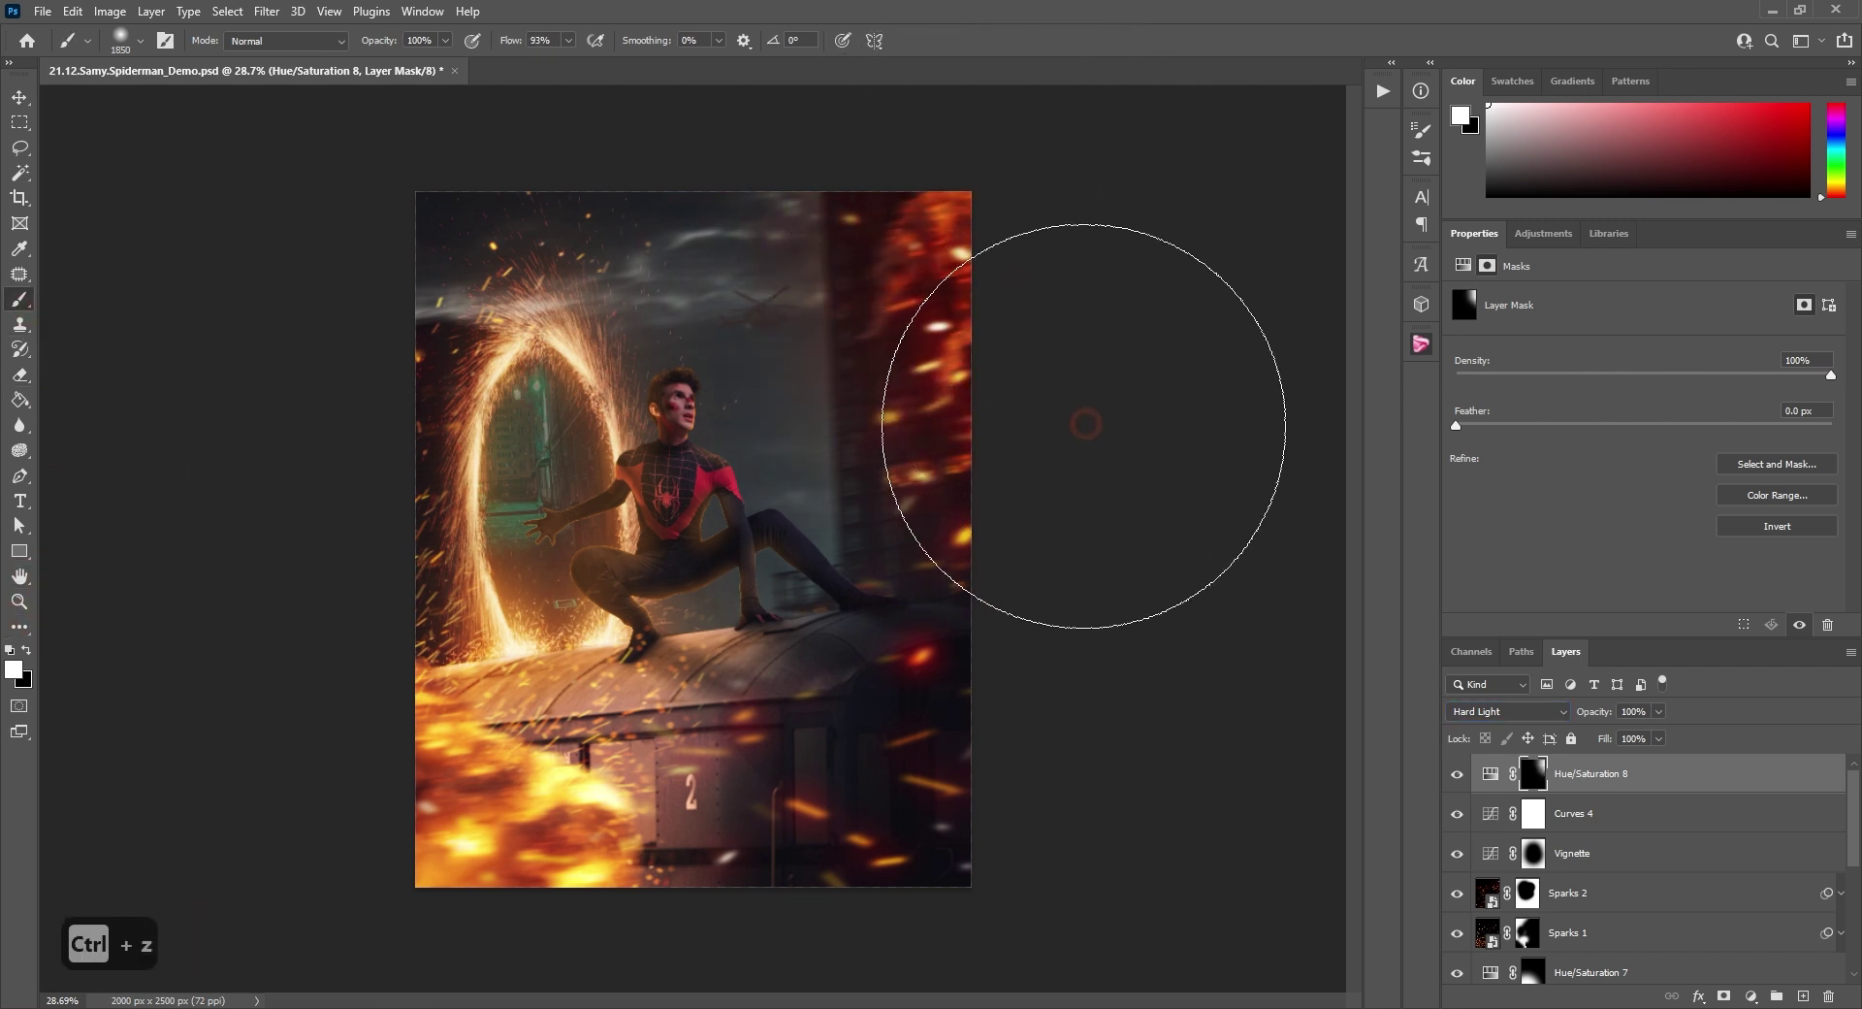
pyautogui.click(1138, 290)
pyautogui.press('x')
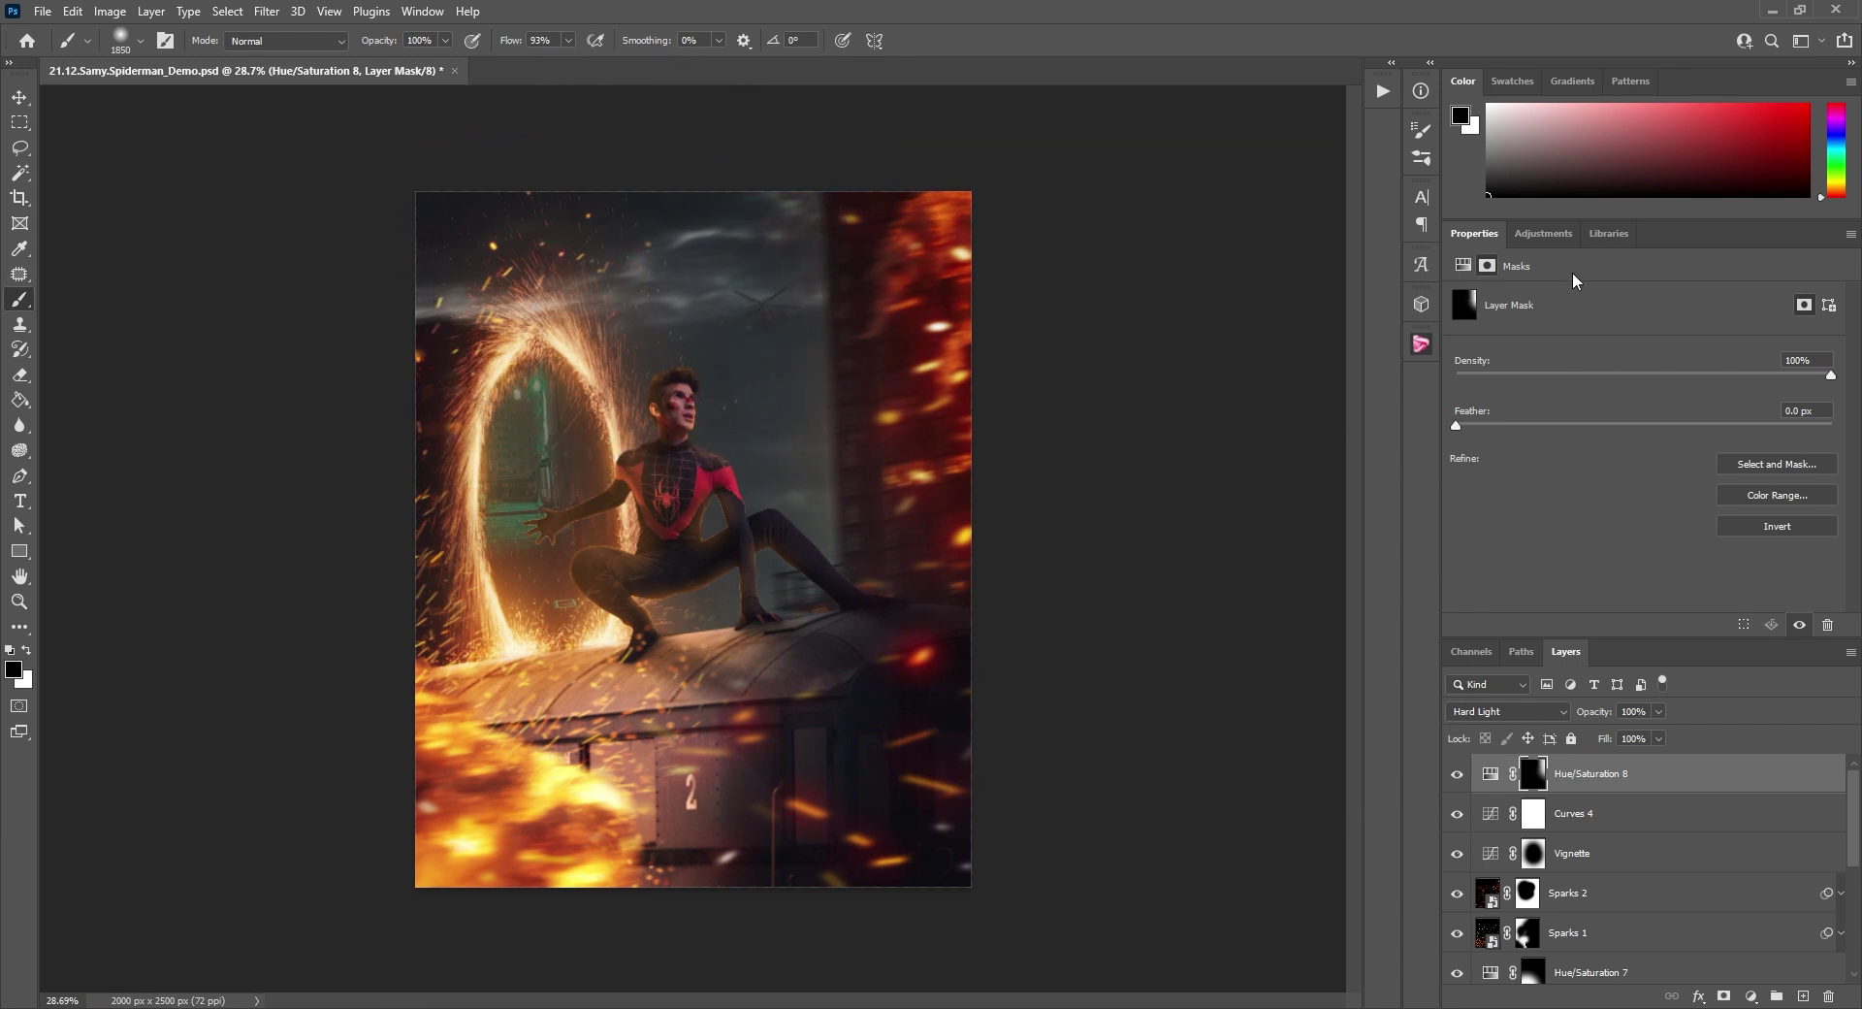
# Add a Brightness/Contrast adjustment layer on top with brightness 29 and contrast 18.
pyautogui.click(1550, 235)
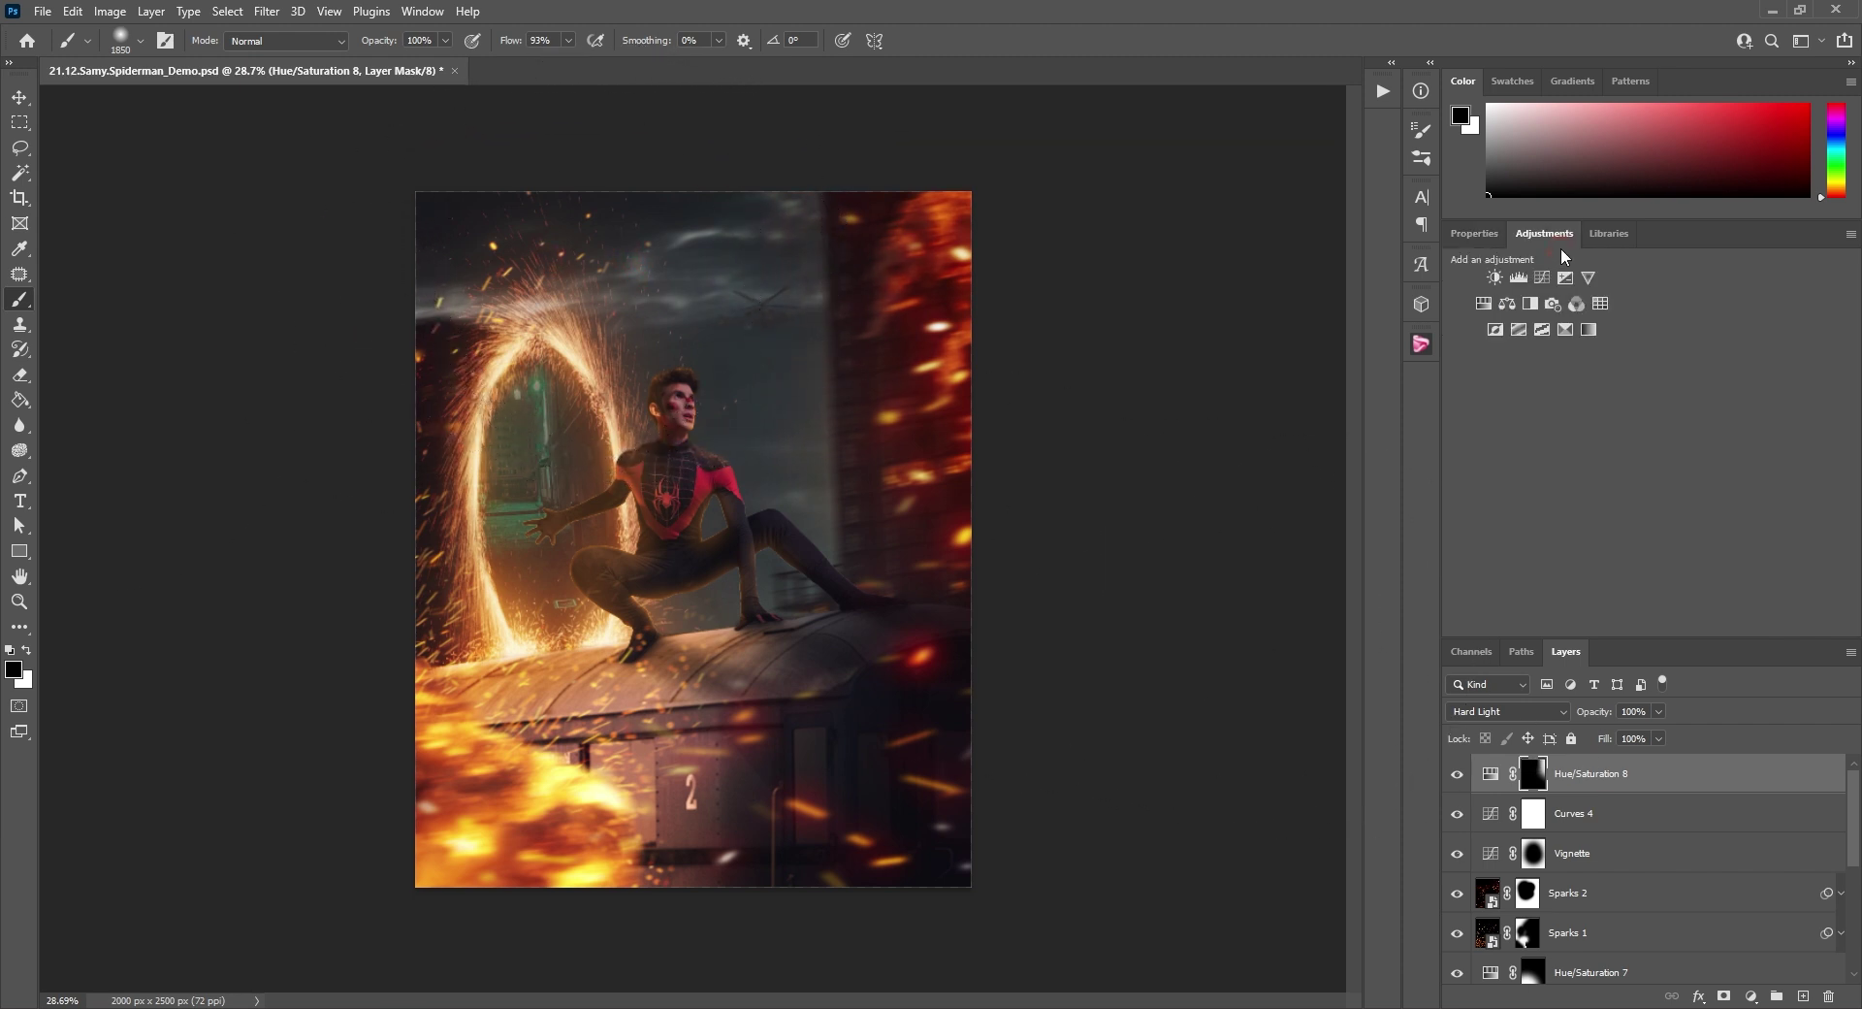
pyautogui.click(1493, 281)
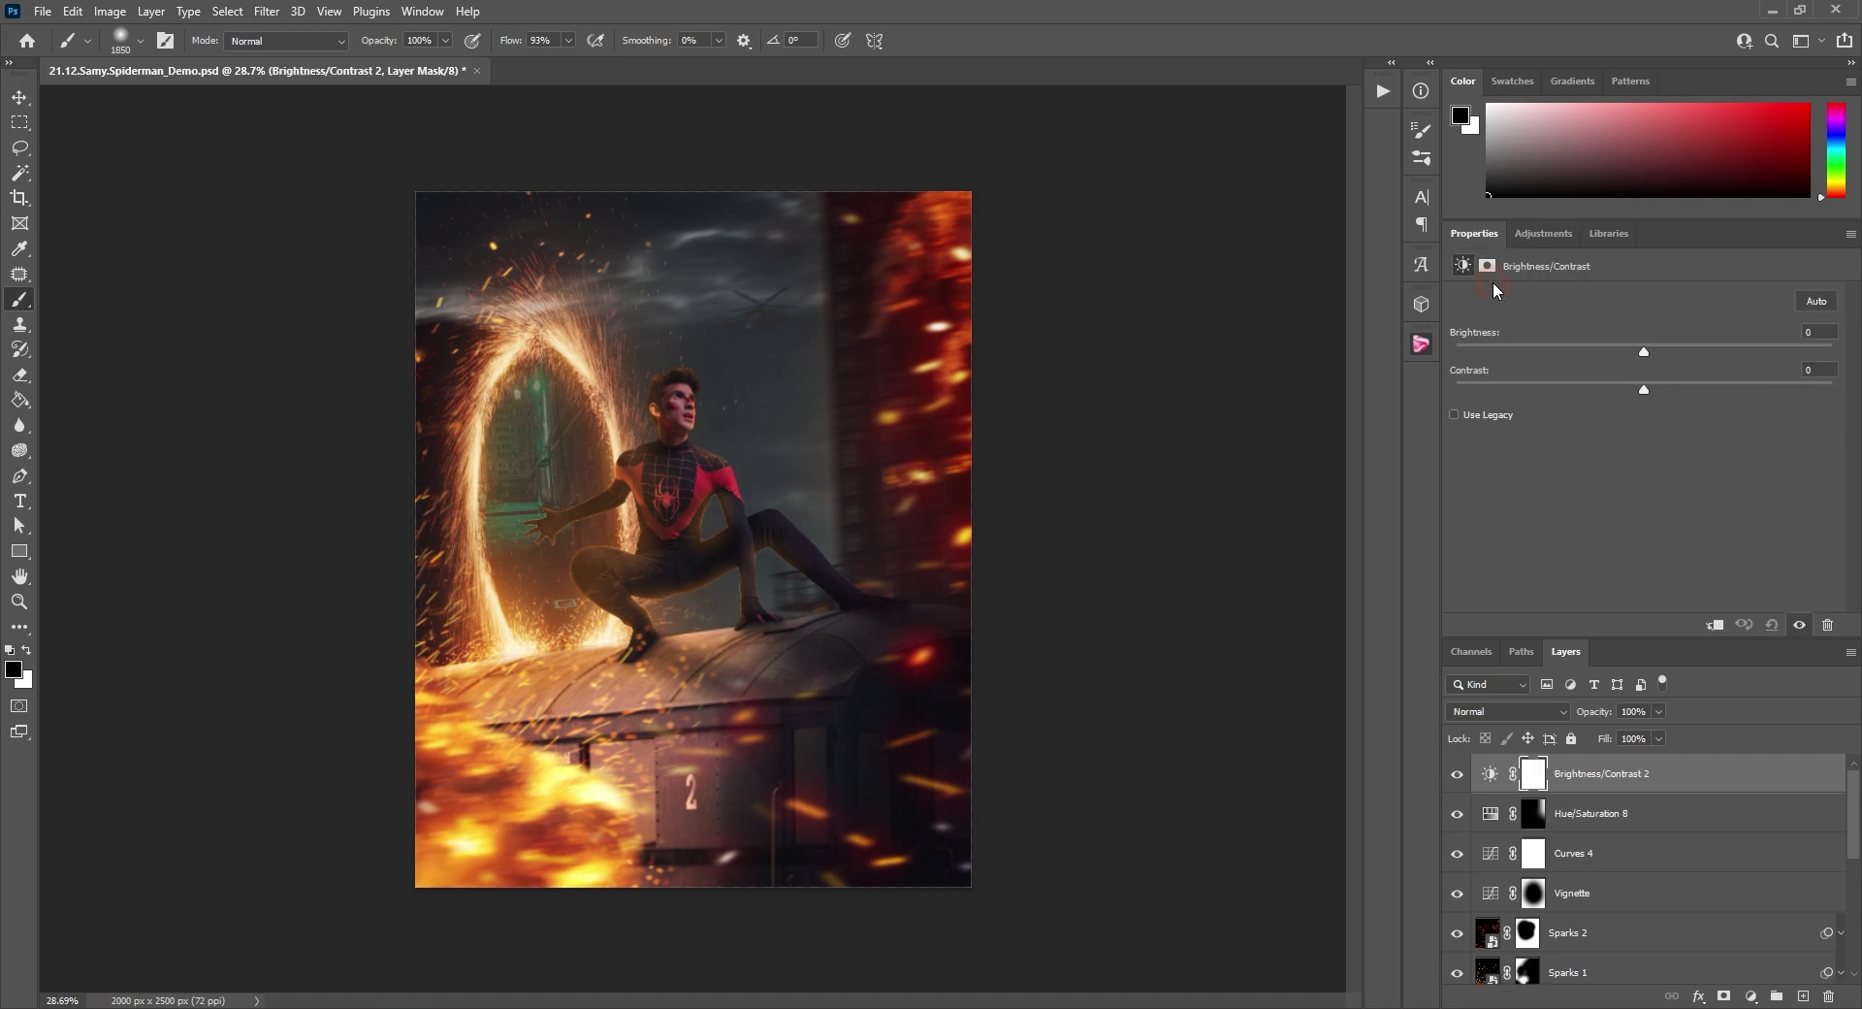
pyautogui.moveTo(1650, 350); pyautogui.dragTo(1656, 390)
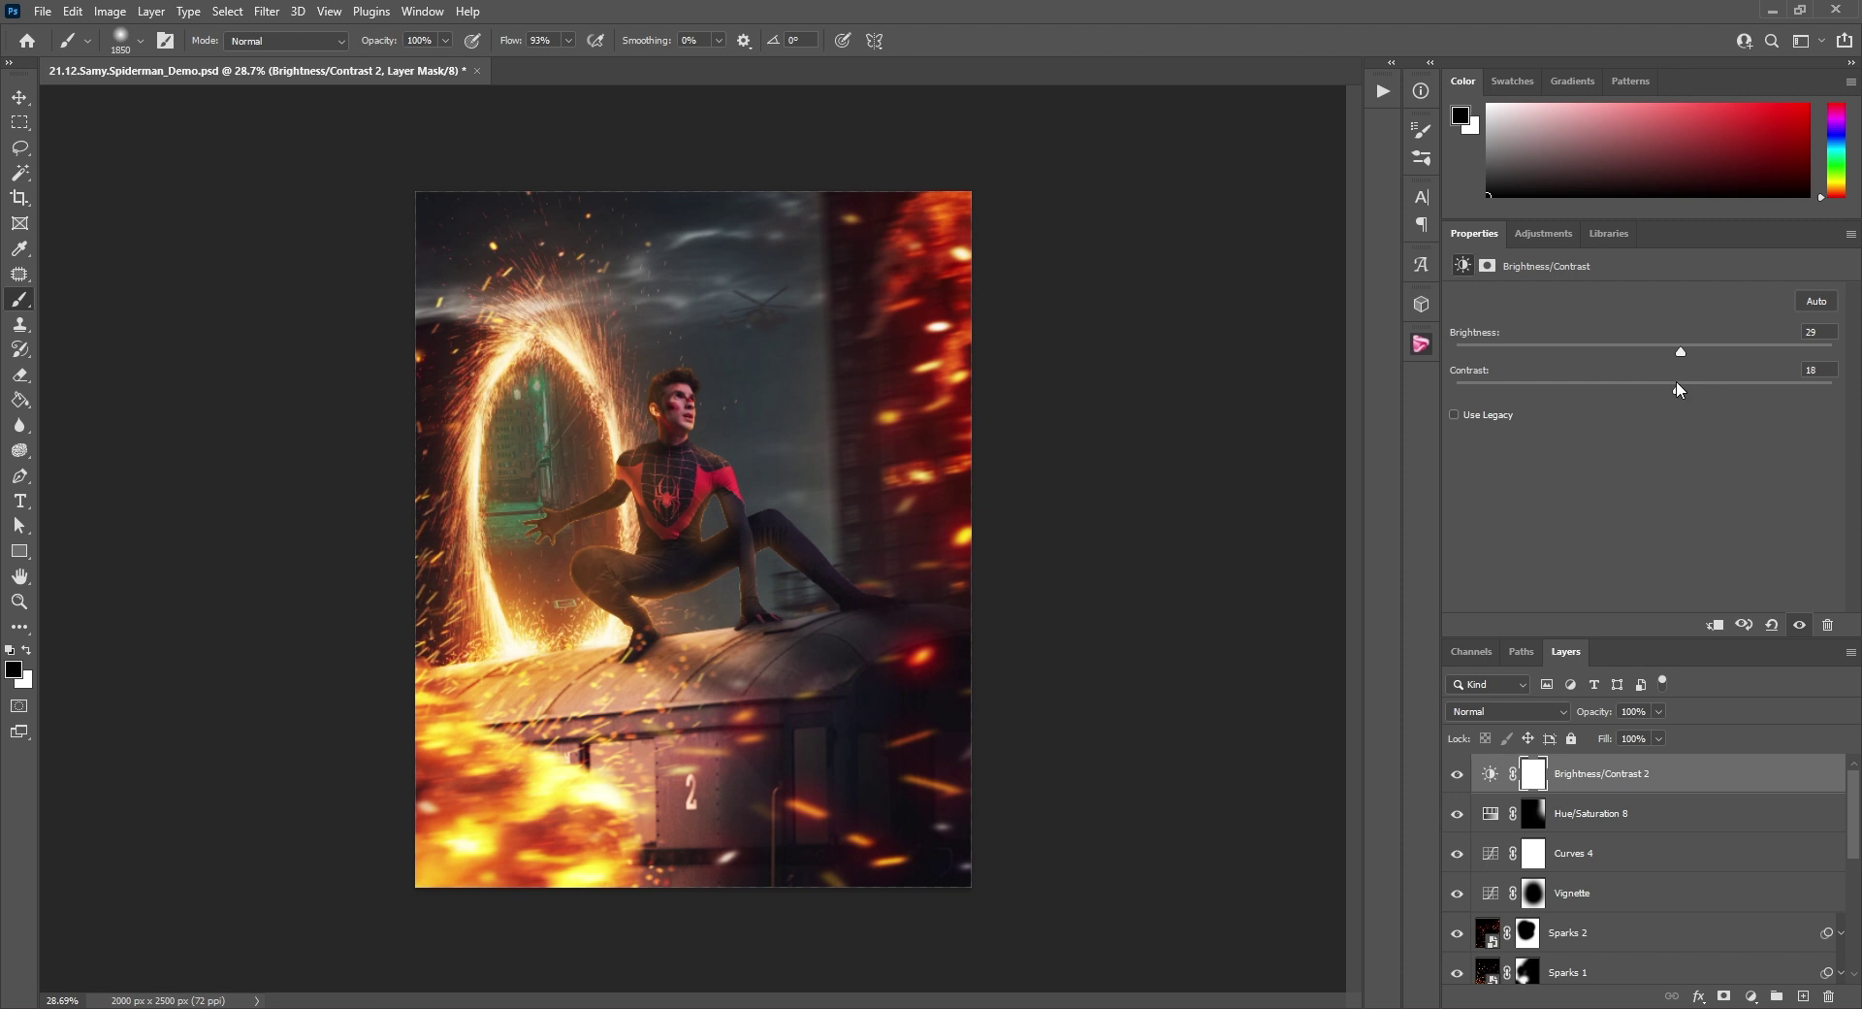
# Expand the Model folder, select the Model layer's mask and touch up the figure's cutout edges with a very small black brush.
pyautogui.click(18, 97)
pyautogui.keyDown('alt'); pyautogui.scroll(13, 588, 468); pyautogui.keyUp('alt')
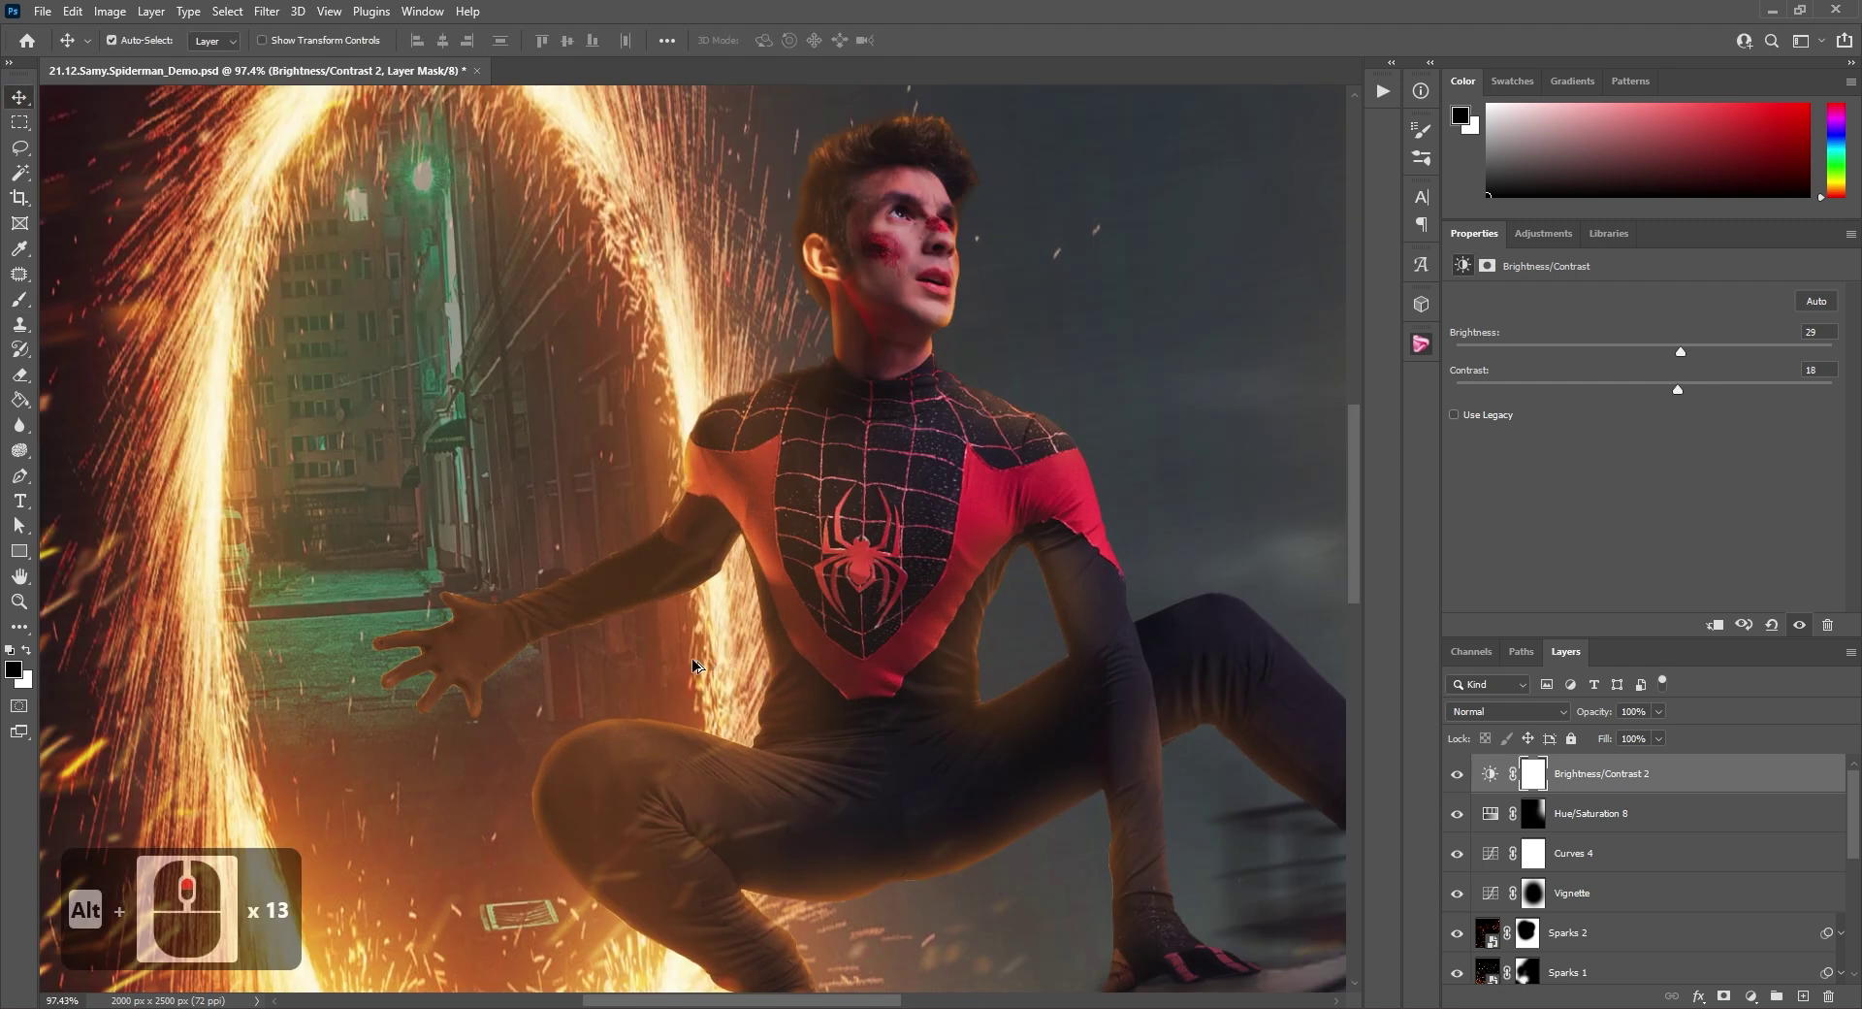
pyautogui.keyDown('alt'); pyautogui.scroll(6, 531, 662); pyautogui.keyUp('alt')
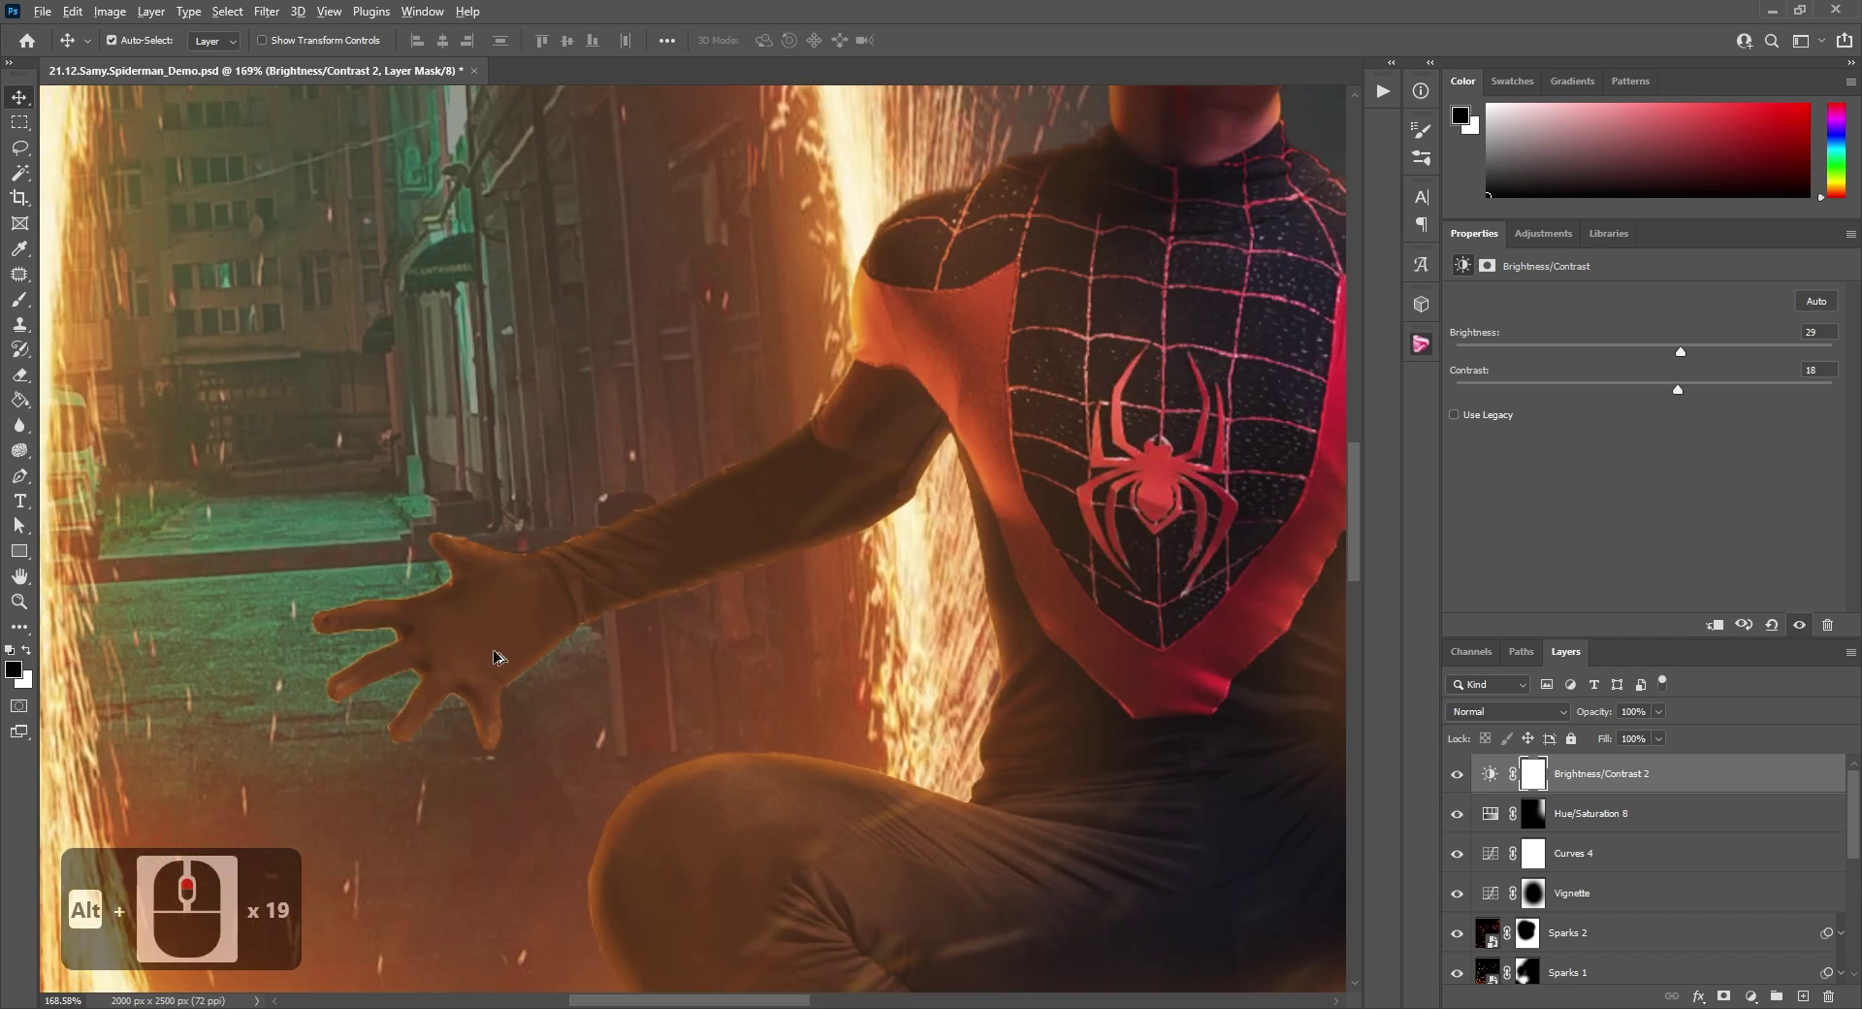
pyautogui.keyDown('alt'); pyautogui.scroll(-6, 475, 653); pyautogui.keyUp('alt')
pyautogui.keyDown('alt'); pyautogui.scroll(6, 455, 648); pyautogui.keyUp('alt')
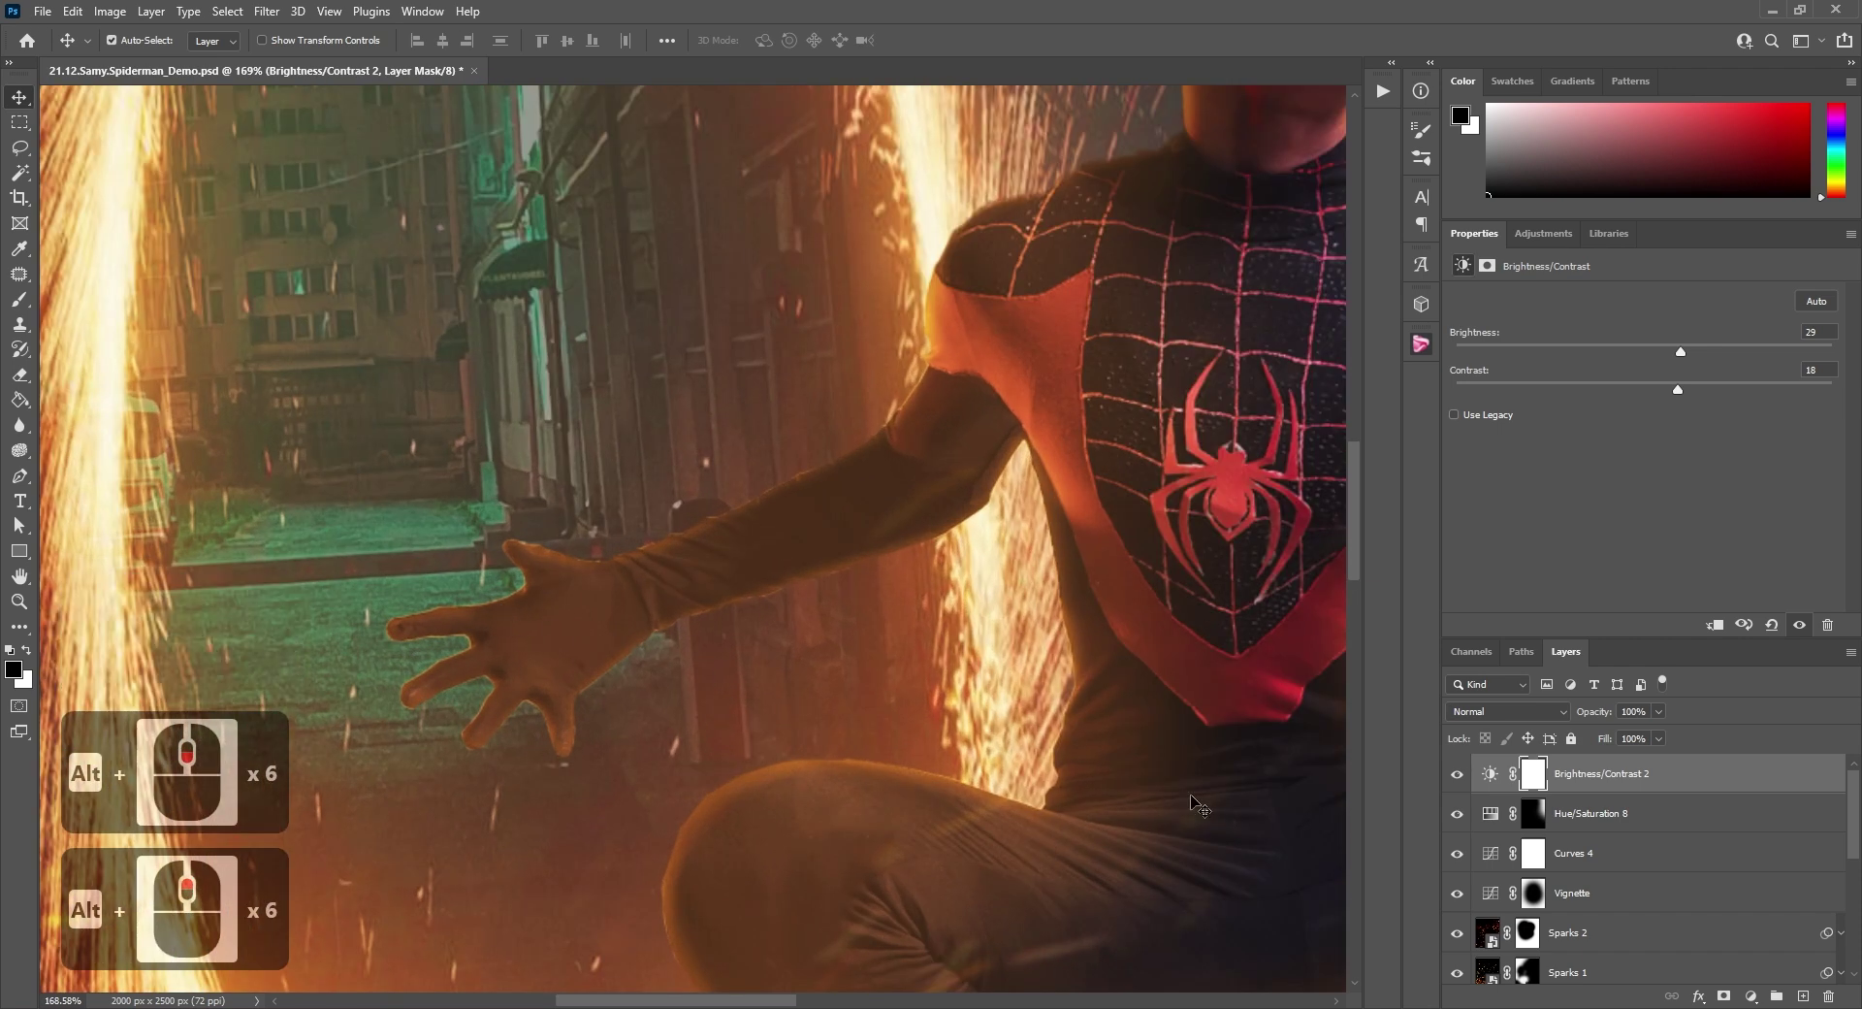
pyautogui.scroll(-4, 1505, 880)
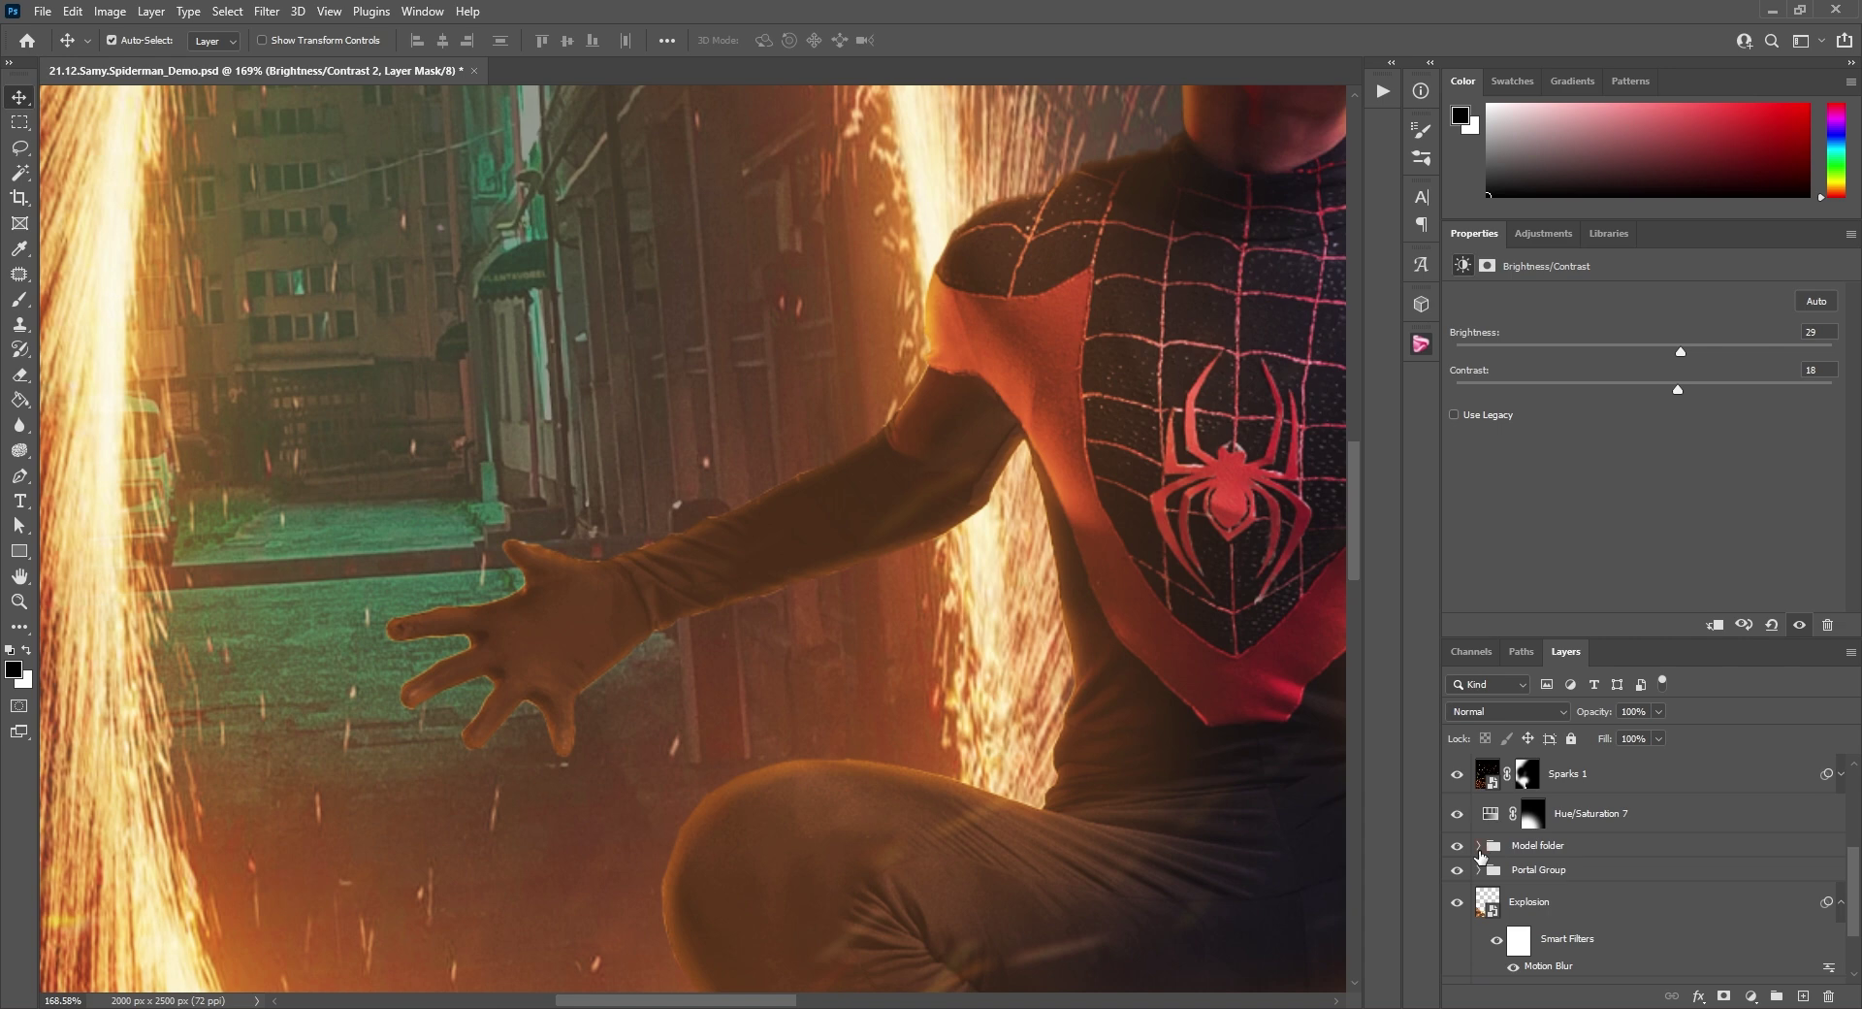
pyautogui.click(1478, 844)
pyautogui.scroll(-1, 1480, 858)
pyautogui.click(1543, 877)
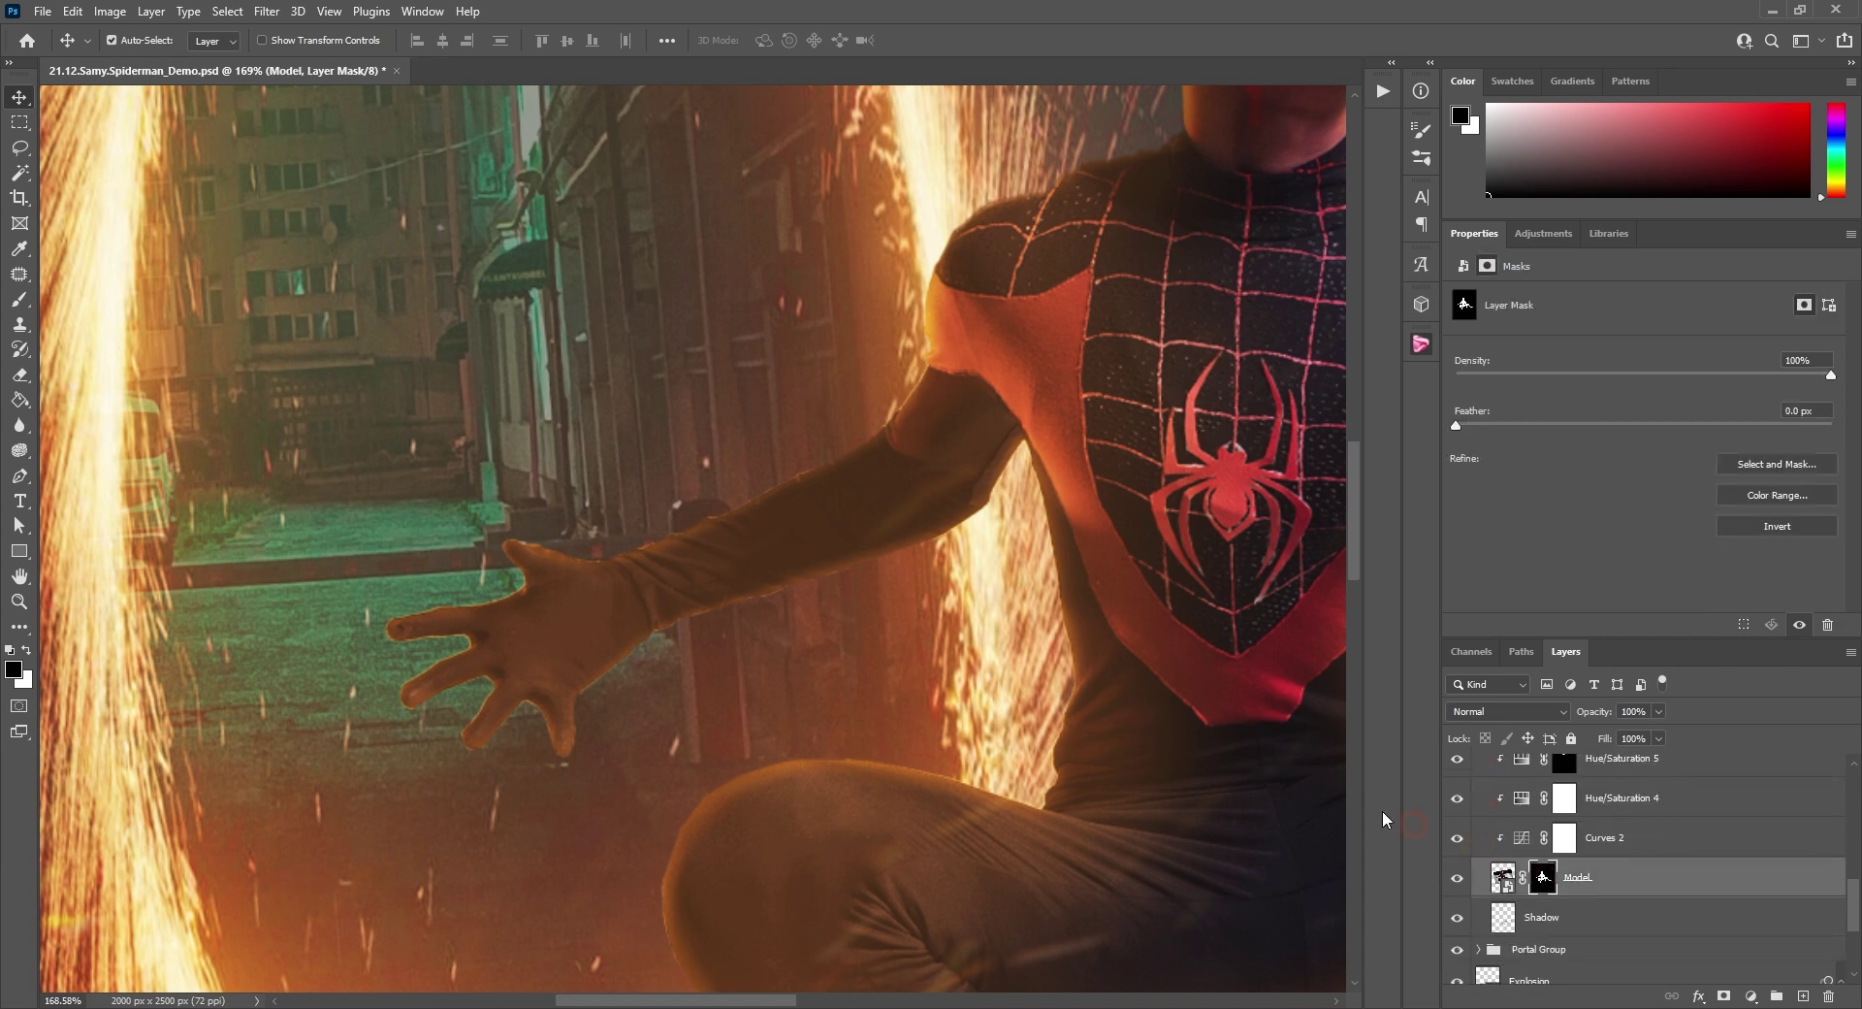
pyautogui.press('b')
pyautogui.keyDown('alt'); pyautogui.scroll(4, 388, 606); pyautogui.keyUp('alt')
pyautogui.keyDown('alt'); pyautogui.scroll(-13, 753, 627); pyautogui.keyUp('alt')
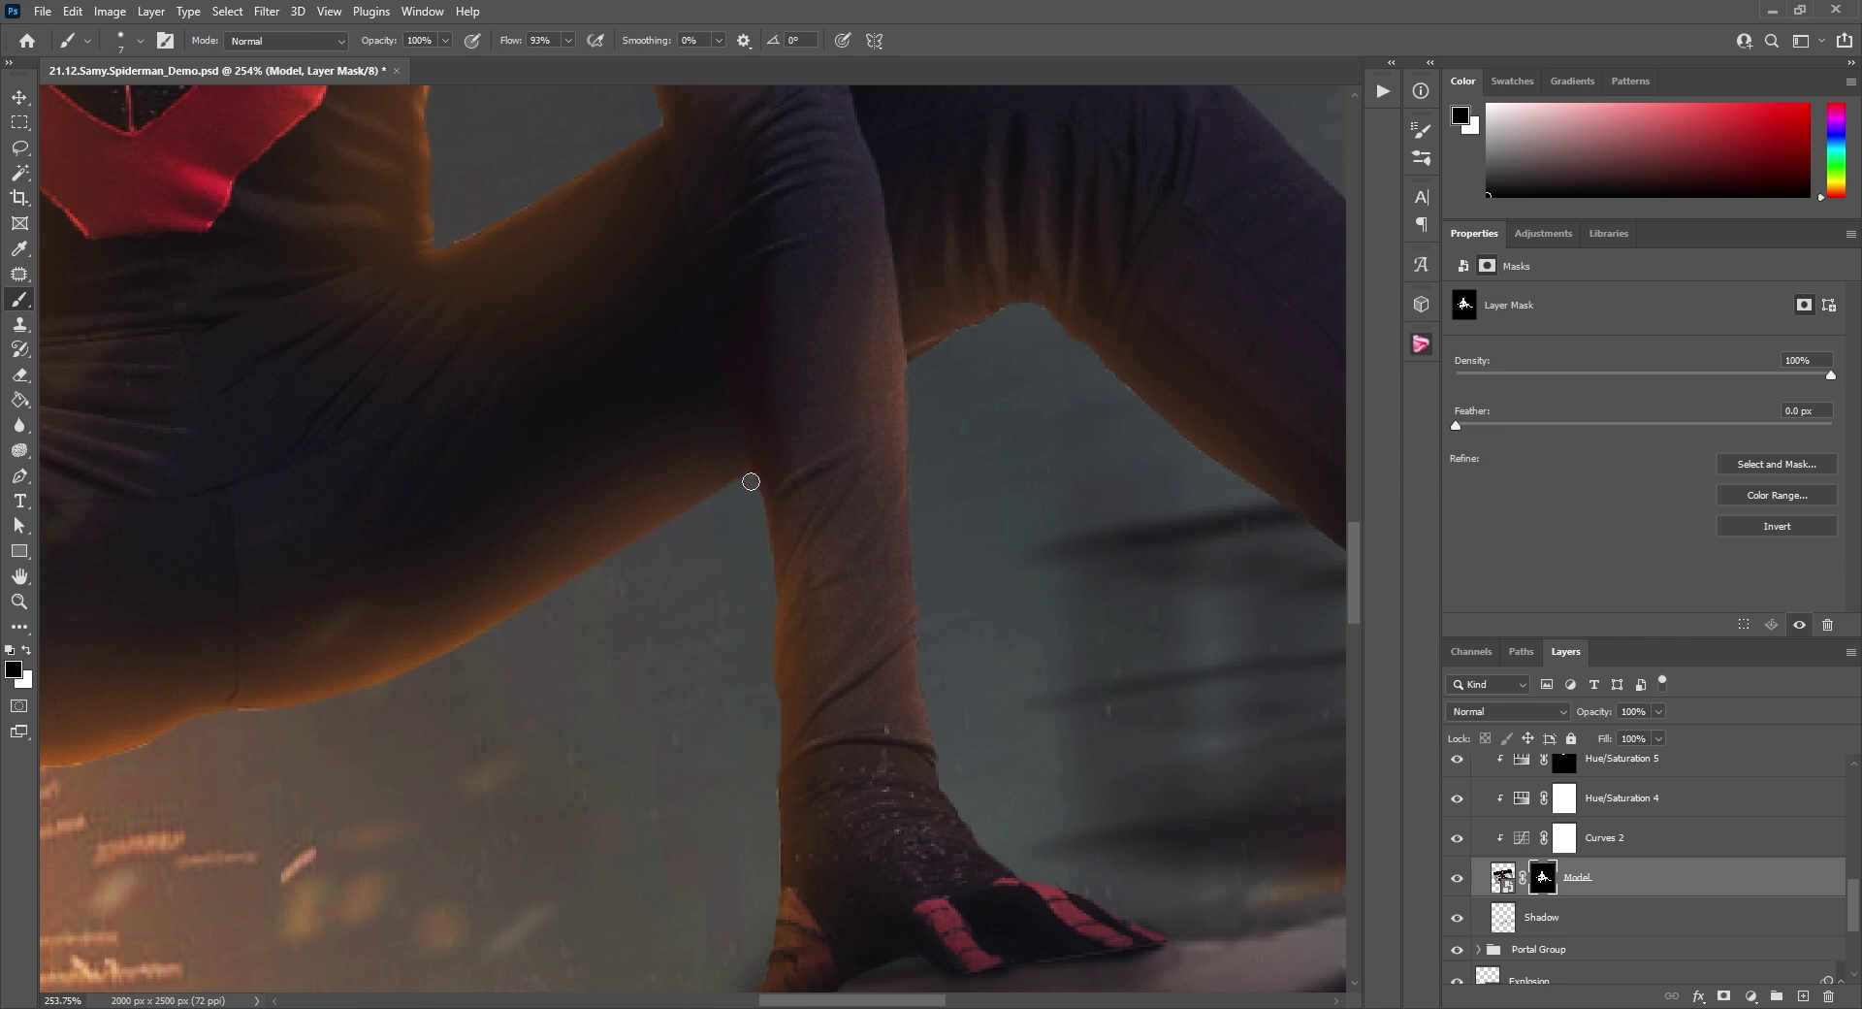
# Return to the view of the whole composite and save the document.
pyautogui.keyDown('alt'); pyautogui.scroll(-20, 780, 801); pyautogui.keyUp('alt')
pyautogui.hotkey('ctrl', 's')
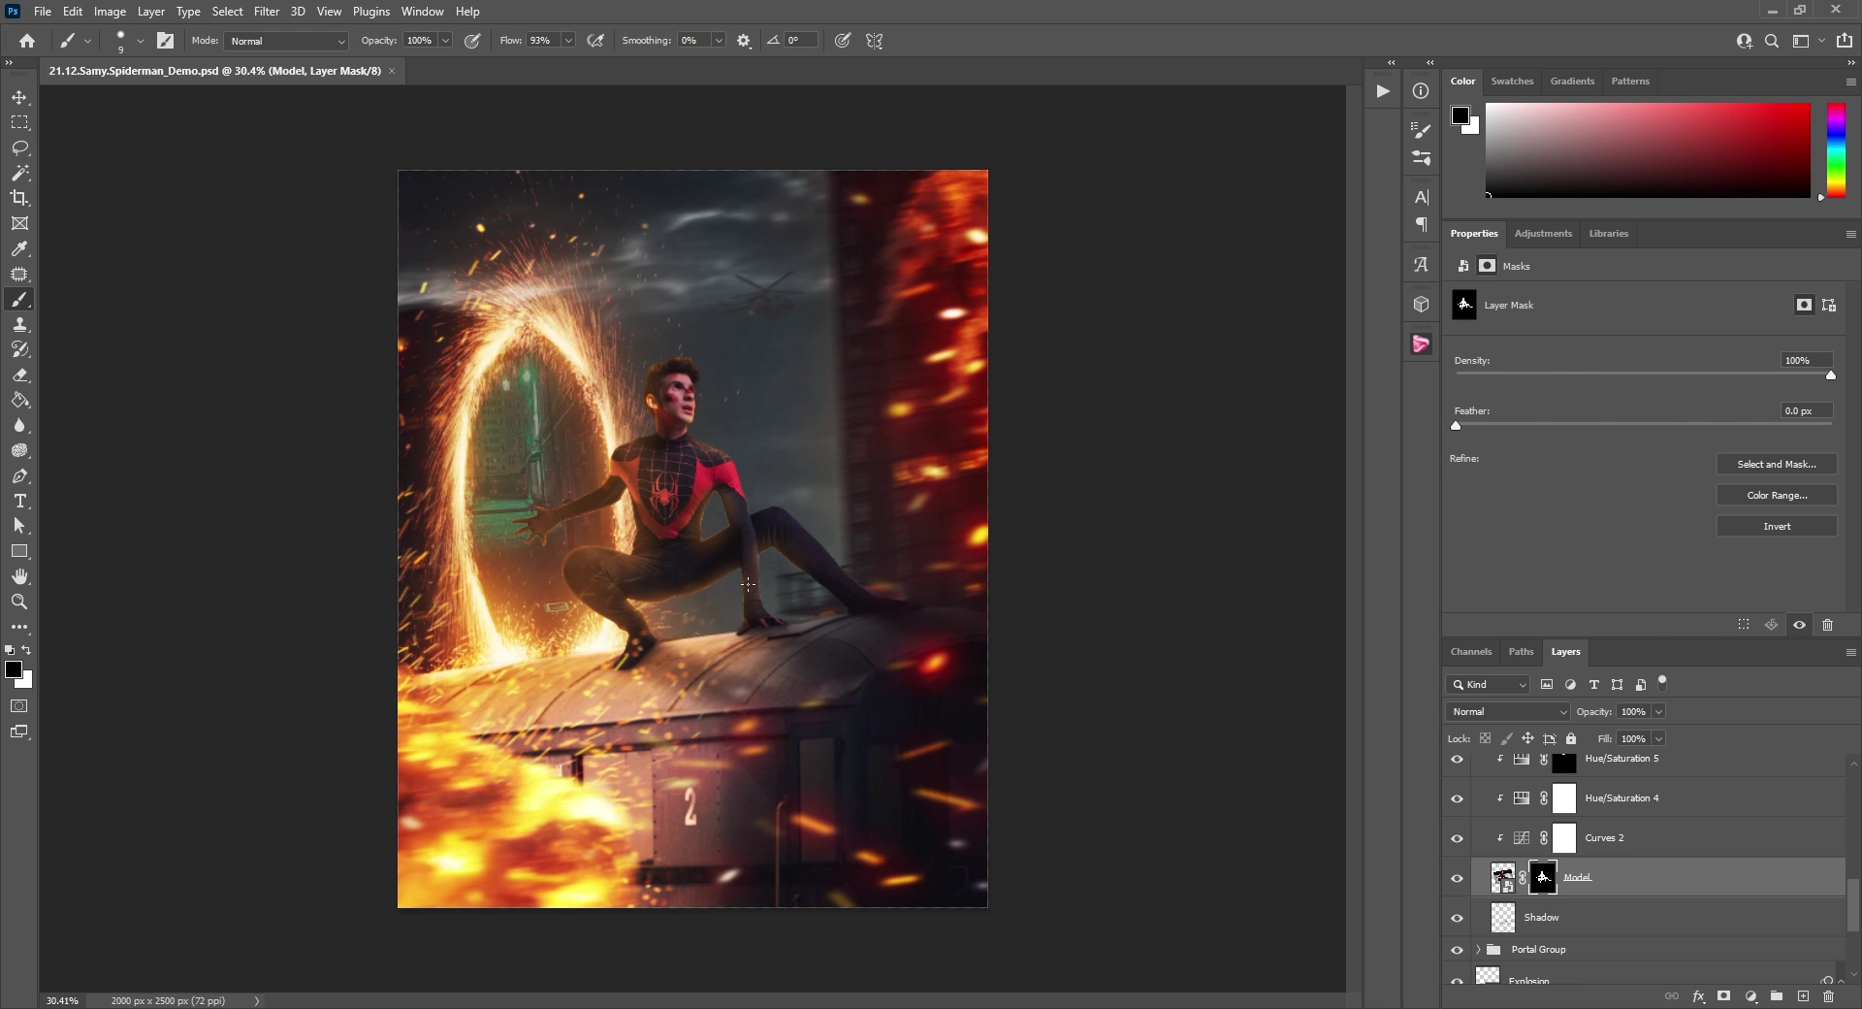
pyautogui.hotkey('ctrl', 's')
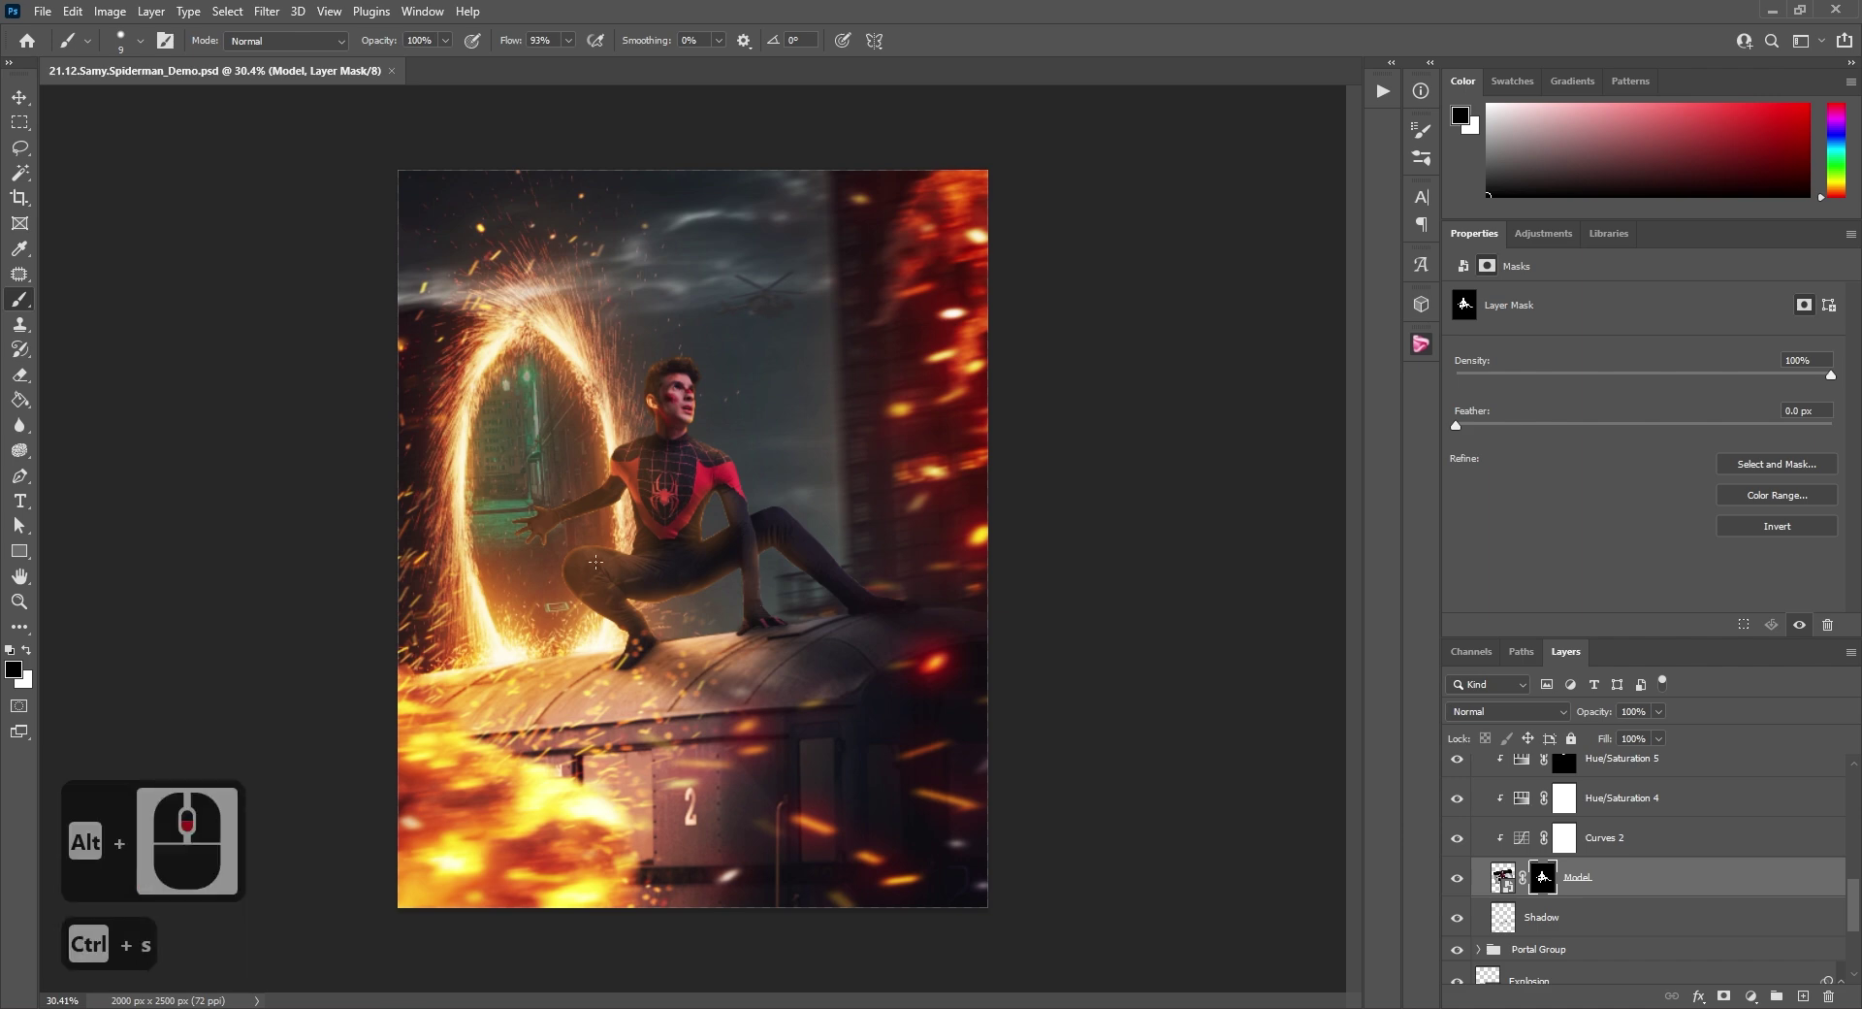